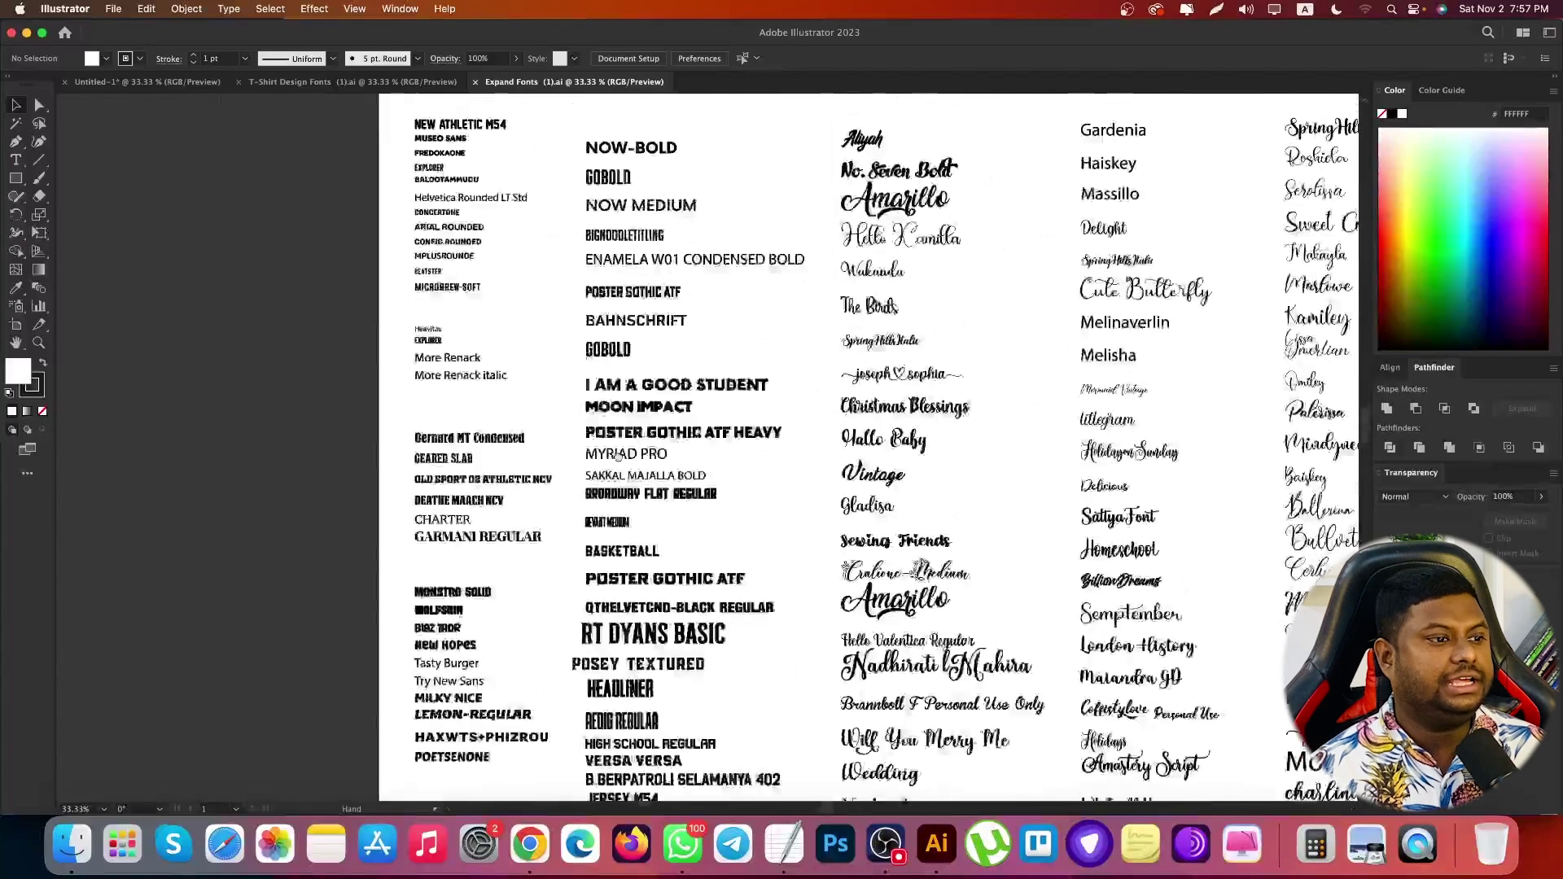
Examine the columns of font samples in the Expand Fonts document
{"action": "left_click_drag", "start_coordinate": [863, 399], "coordinate": [620, 409]}
{"action": "left_click_drag", "start_coordinate": [985, 403], "coordinate": [725, 368]}
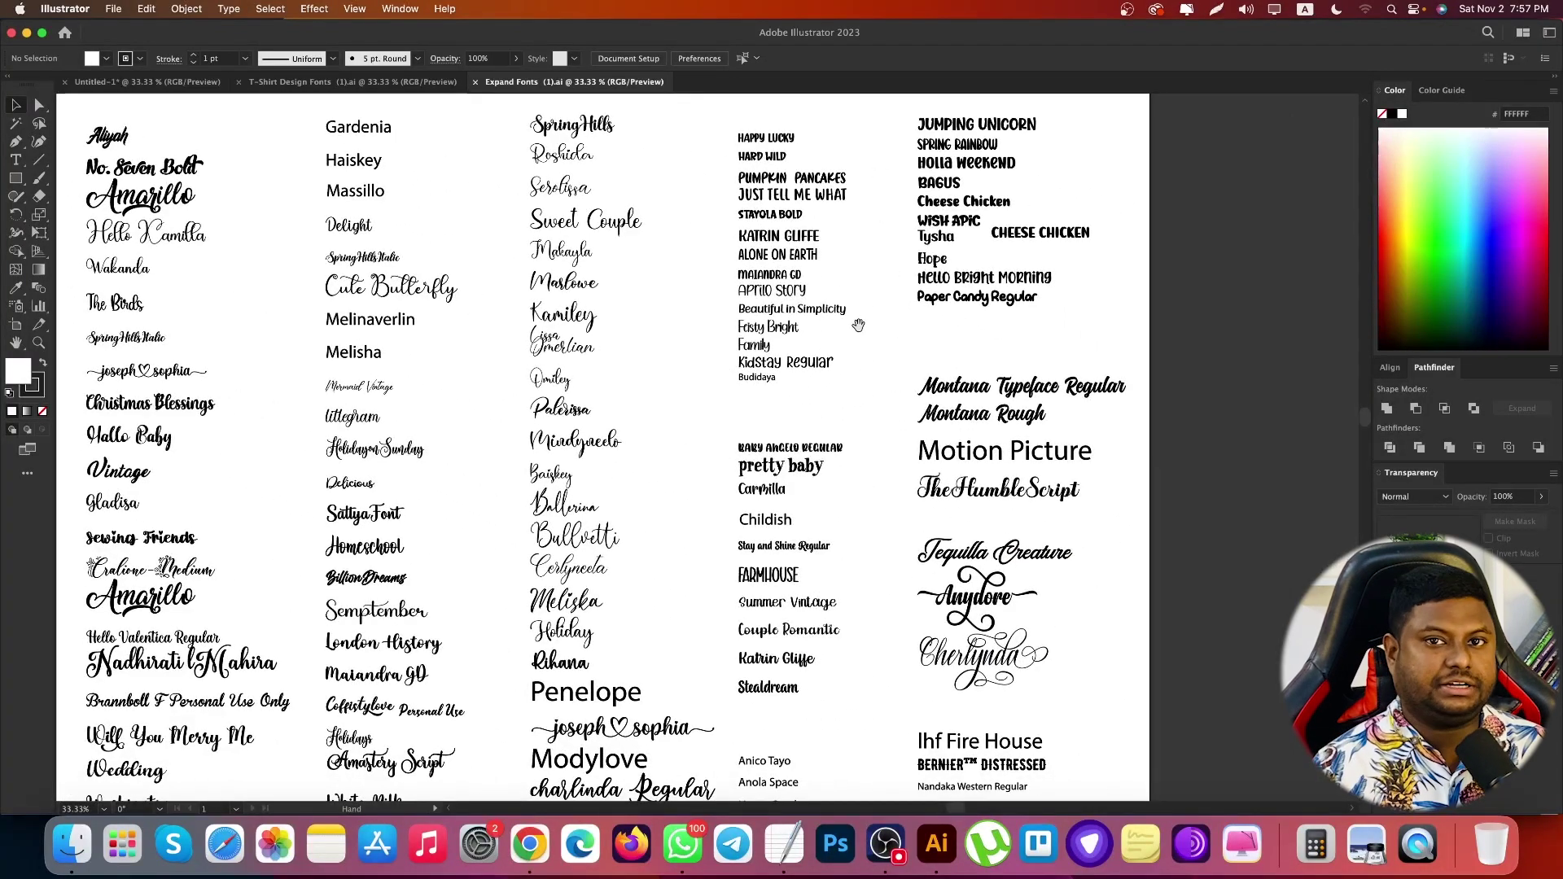
{"action": "scroll", "coordinate": [947, 134], "scroll_direction": "up", "scroll_amount": 2}
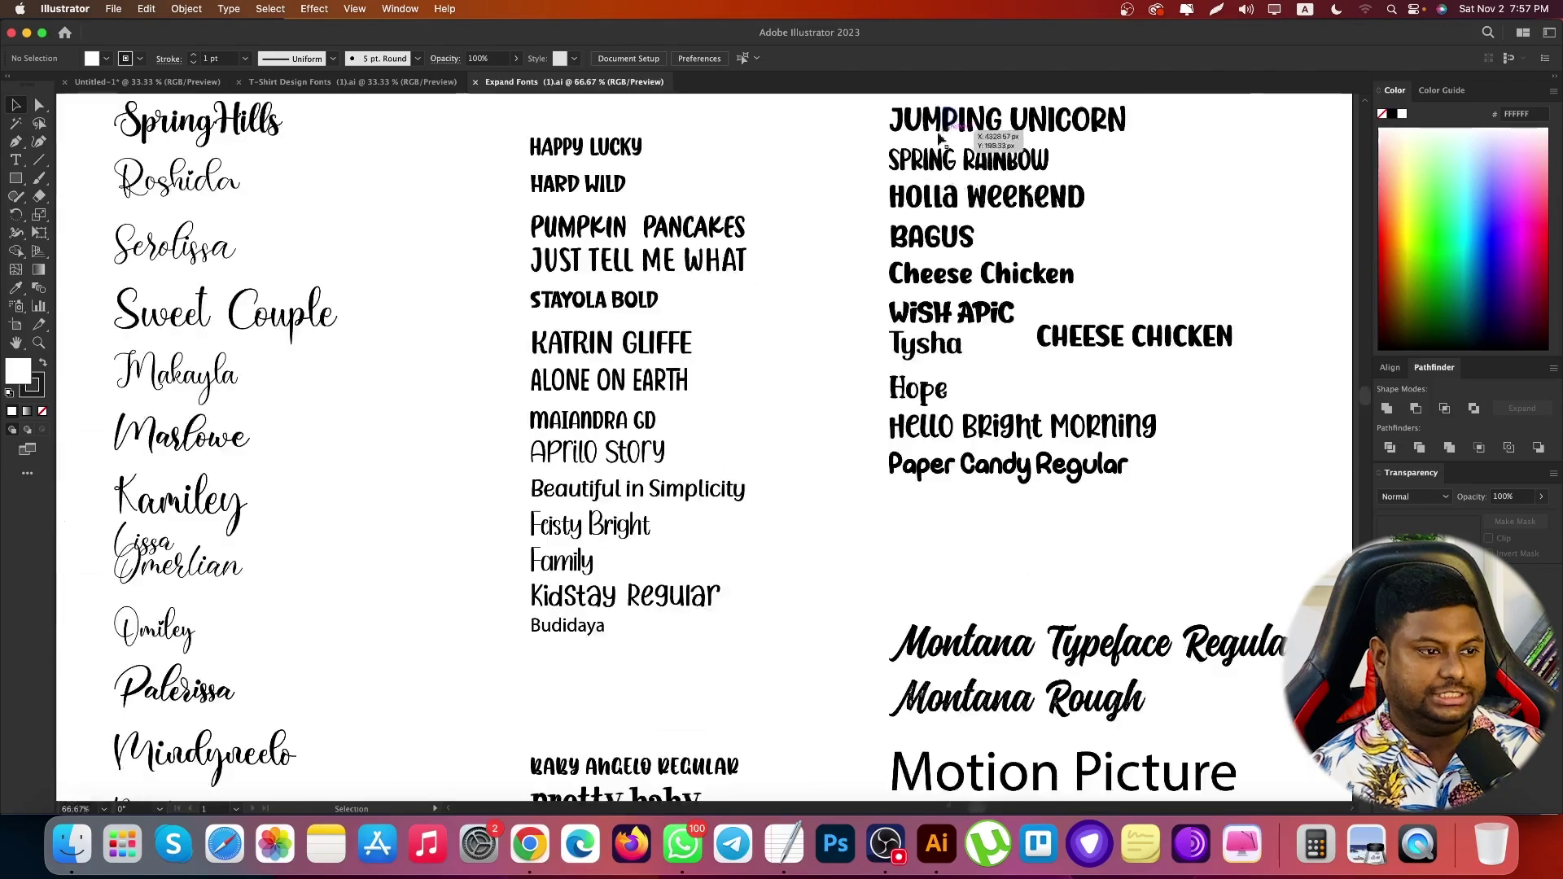
{"action": "scroll", "coordinate": [1162, 384], "scroll_direction": "down", "scroll_amount": 3}
{"action": "scroll", "coordinate": [499, 323], "scroll_direction": "down", "scroll_amount": 3}
{"action": "scroll", "coordinate": [498, 322], "scroll_direction": "left", "scroll_amount": 5}
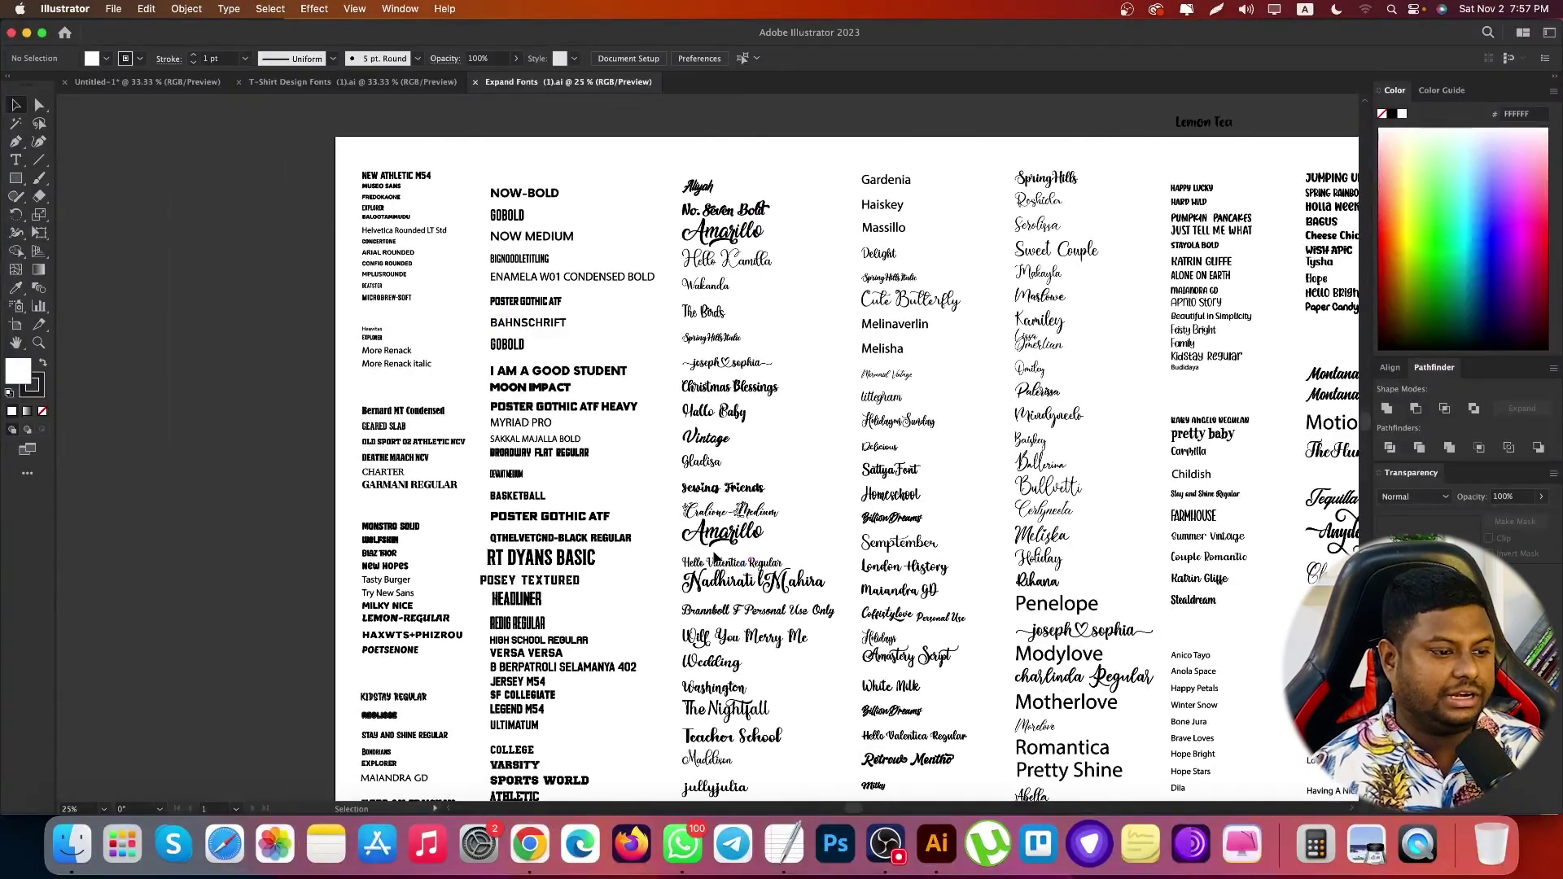
{"action": "scroll", "coordinate": [715, 554], "scroll_direction": "up", "scroll_amount": 4}
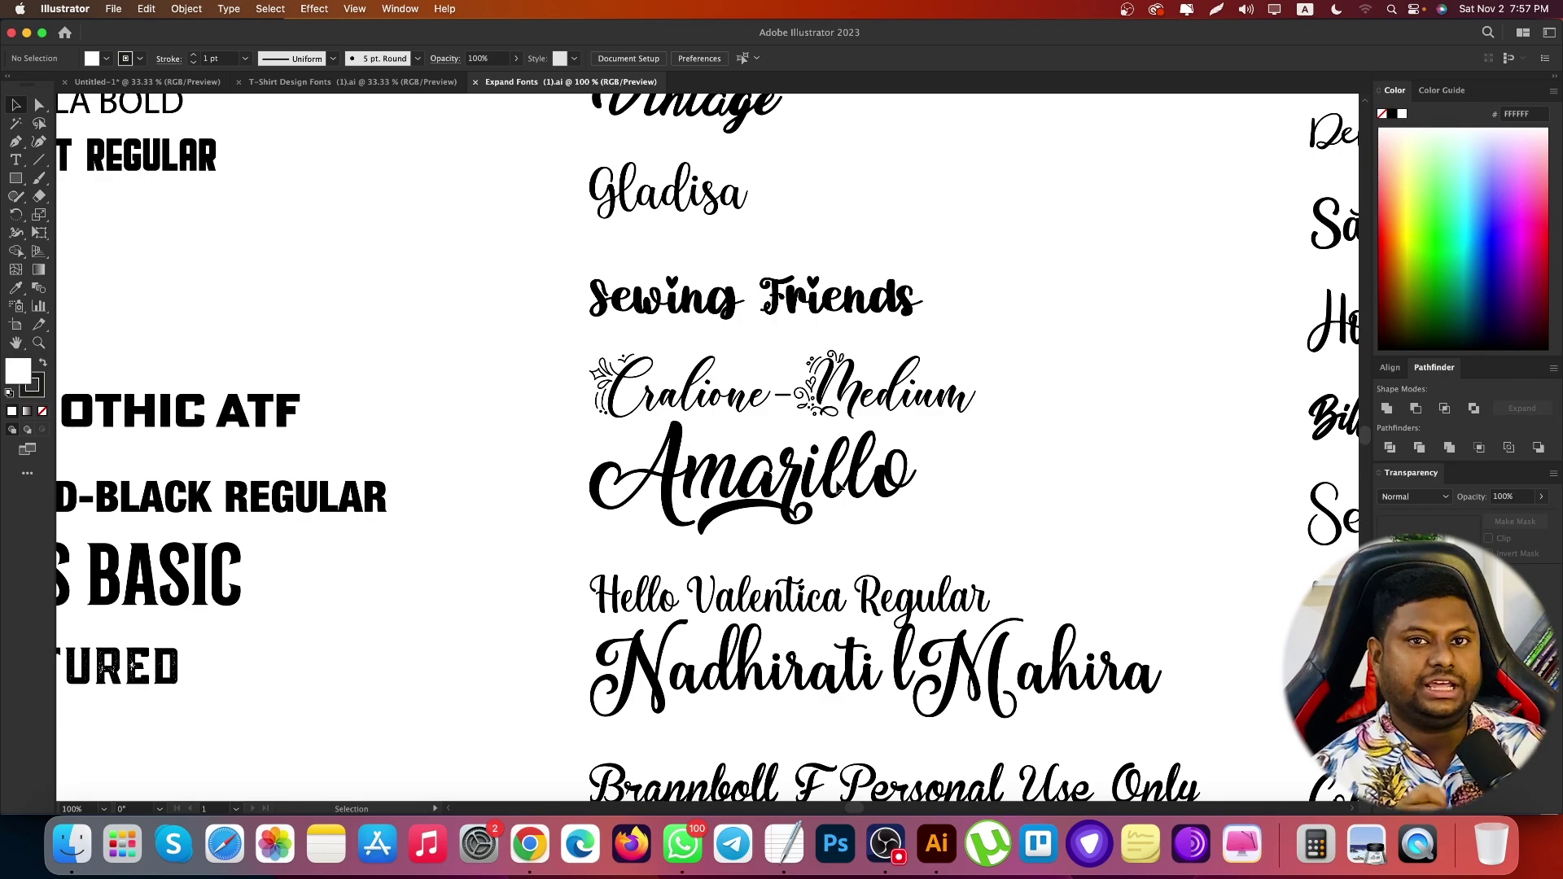
Compare the editable font-name list in the T-Shirt Design Fonts document with the samples in Expand Fonts
{"action": "left_click", "coordinate": [353, 82]}
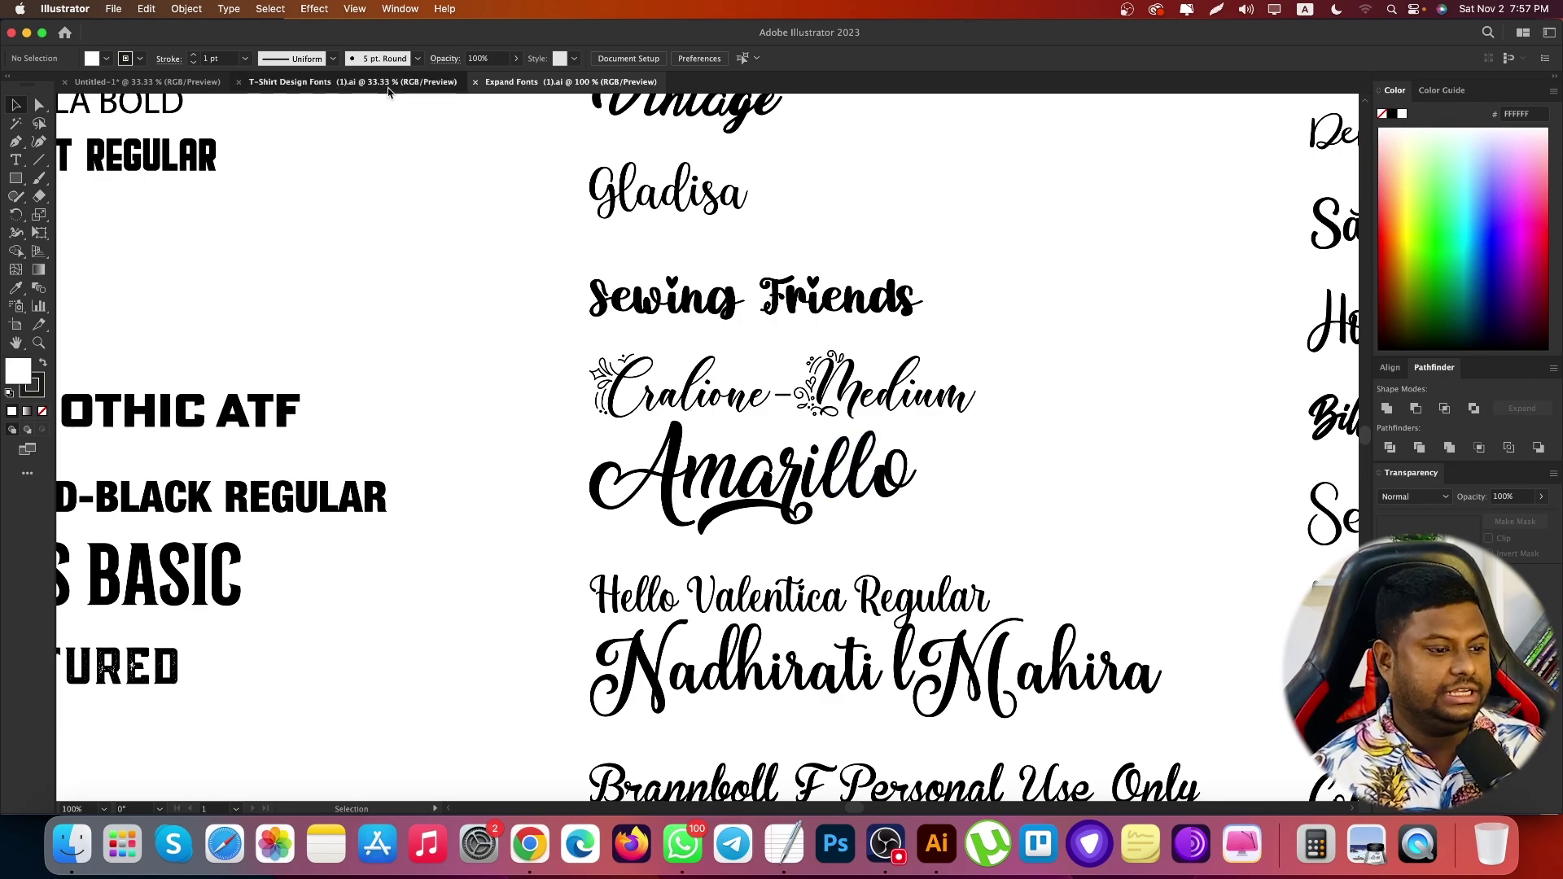
{"action": "scroll", "coordinate": [802, 505], "scroll_direction": "down", "scroll_amount": 1}
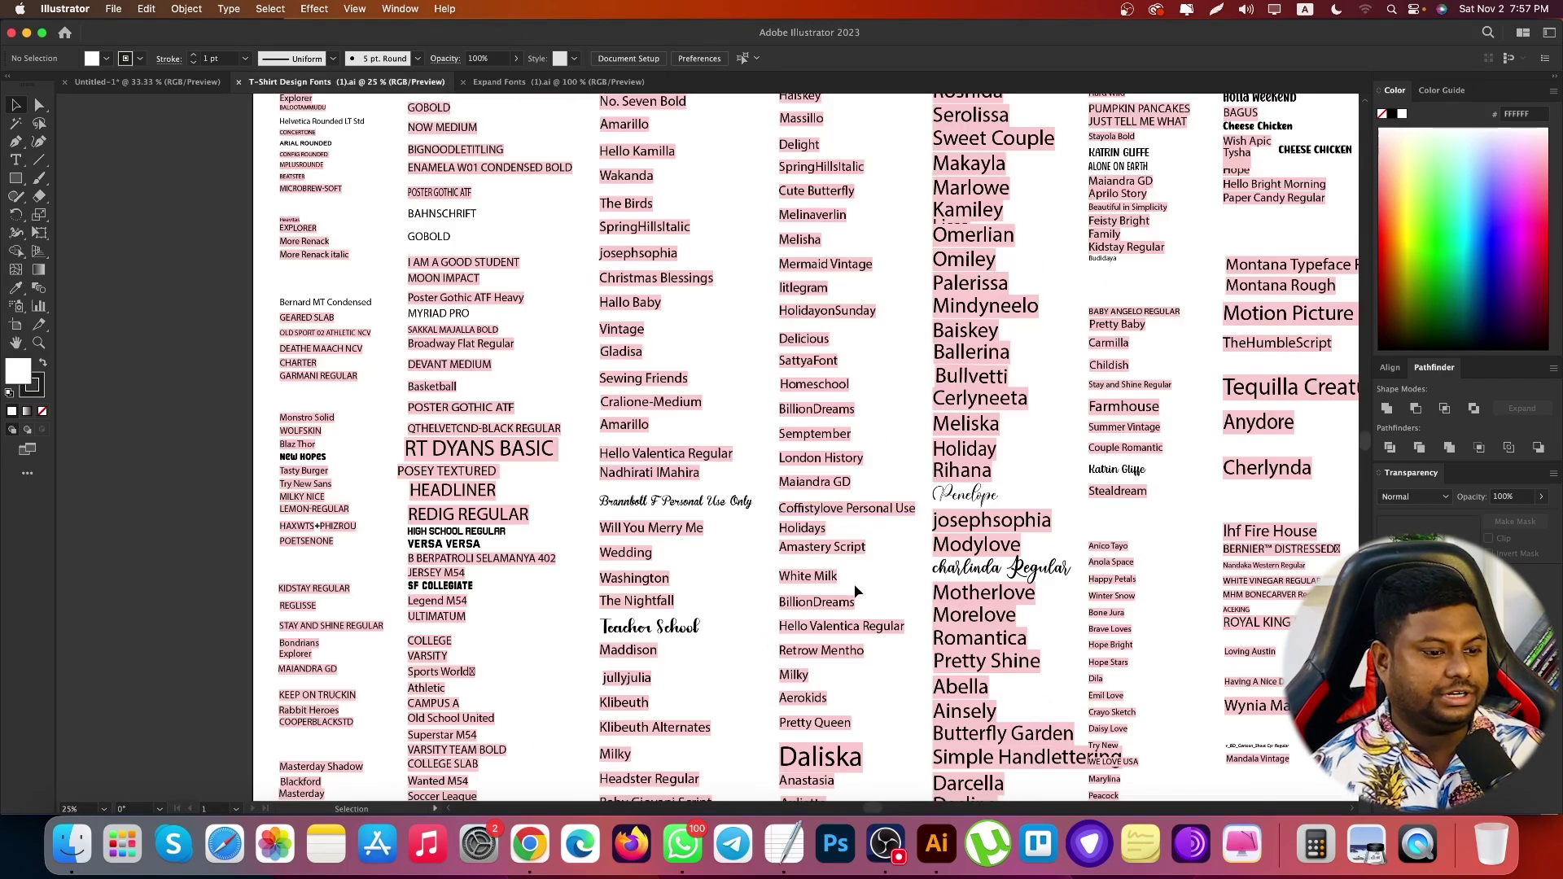
{"action": "scroll", "coordinate": [887, 588], "scroll_direction": "down", "scroll_amount": 5}
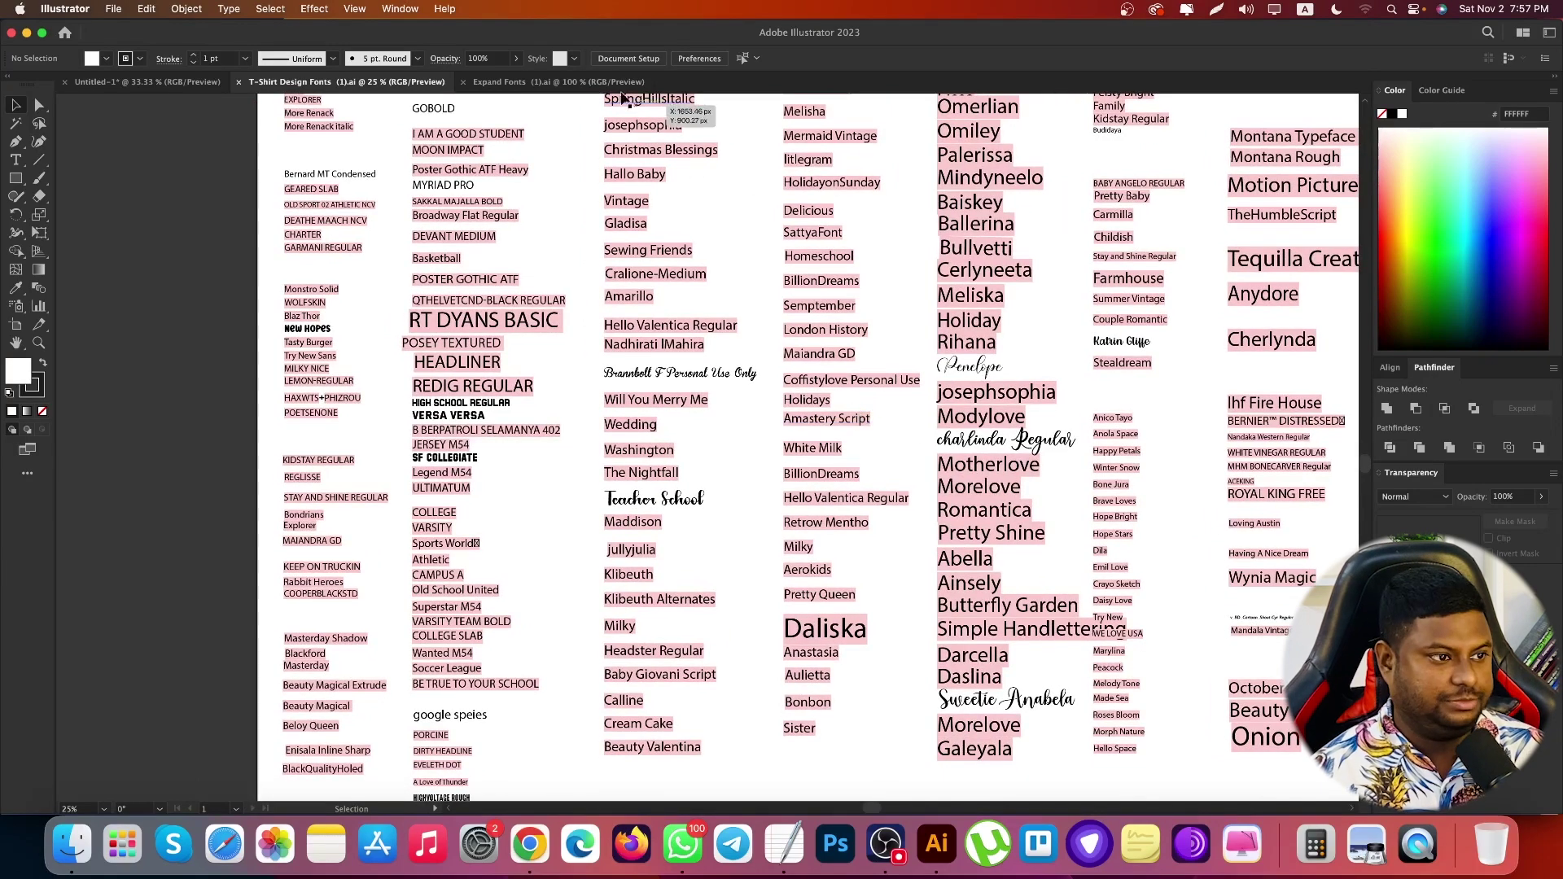
{"action": "left_click", "coordinate": [593, 76]}
{"action": "scroll", "coordinate": [723, 413], "scroll_direction": "down", "scroll_amount": 2}
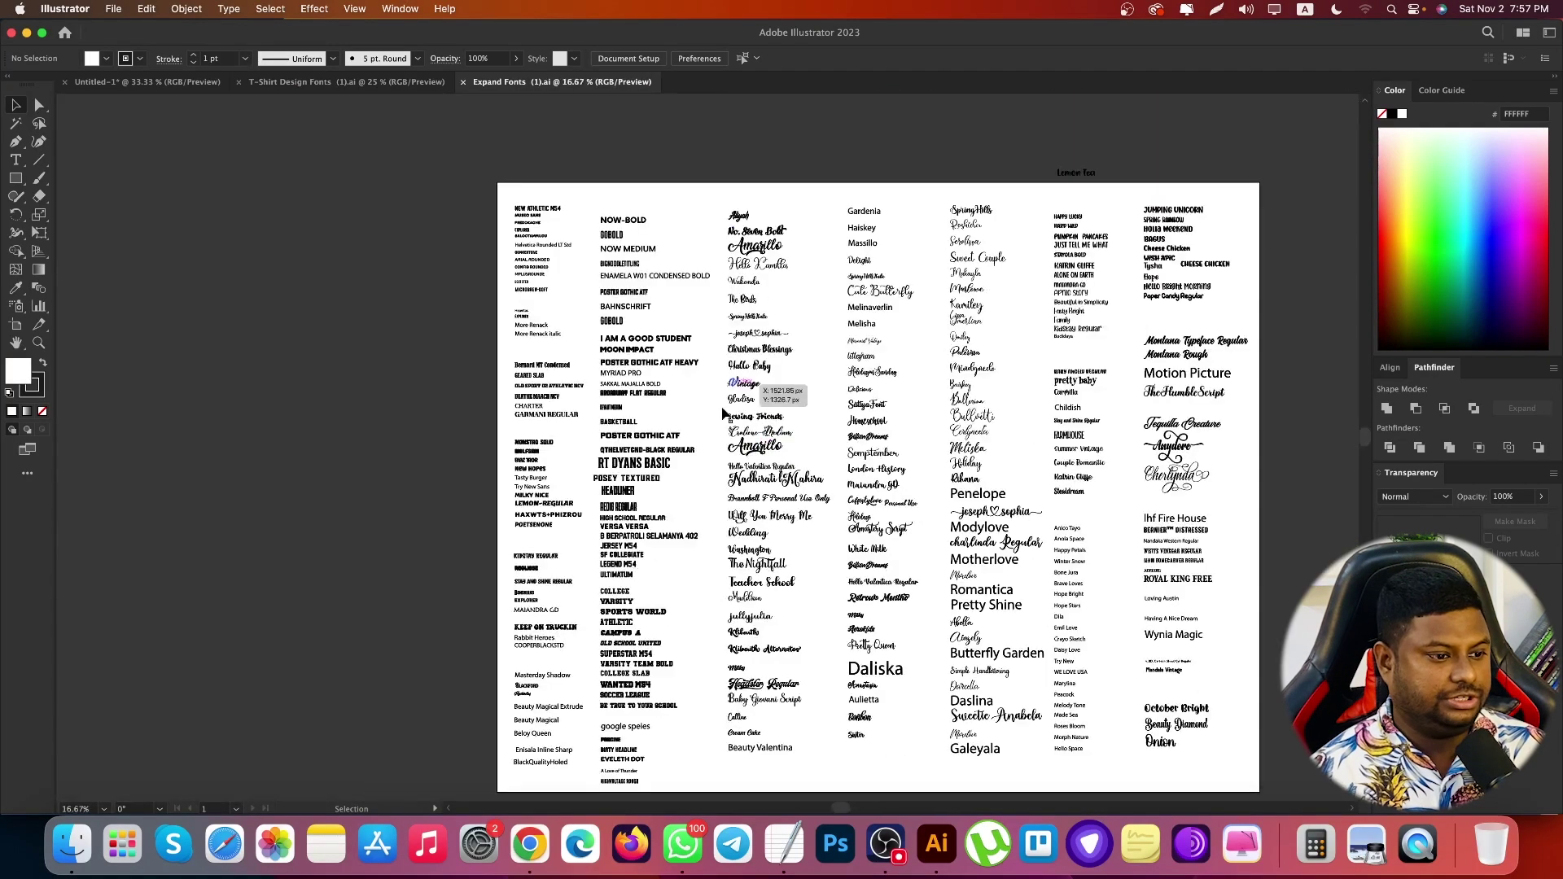
Select the Amarillo entry in T-Shirt Design Fonts to check its assigned font, and compare it with the Expand Fonts document
{"action": "left_click", "coordinate": [376, 83]}
{"action": "left_click", "coordinate": [629, 300]}
{"action": "scroll", "coordinate": [629, 303], "scroll_direction": "up", "scroll_amount": 5}
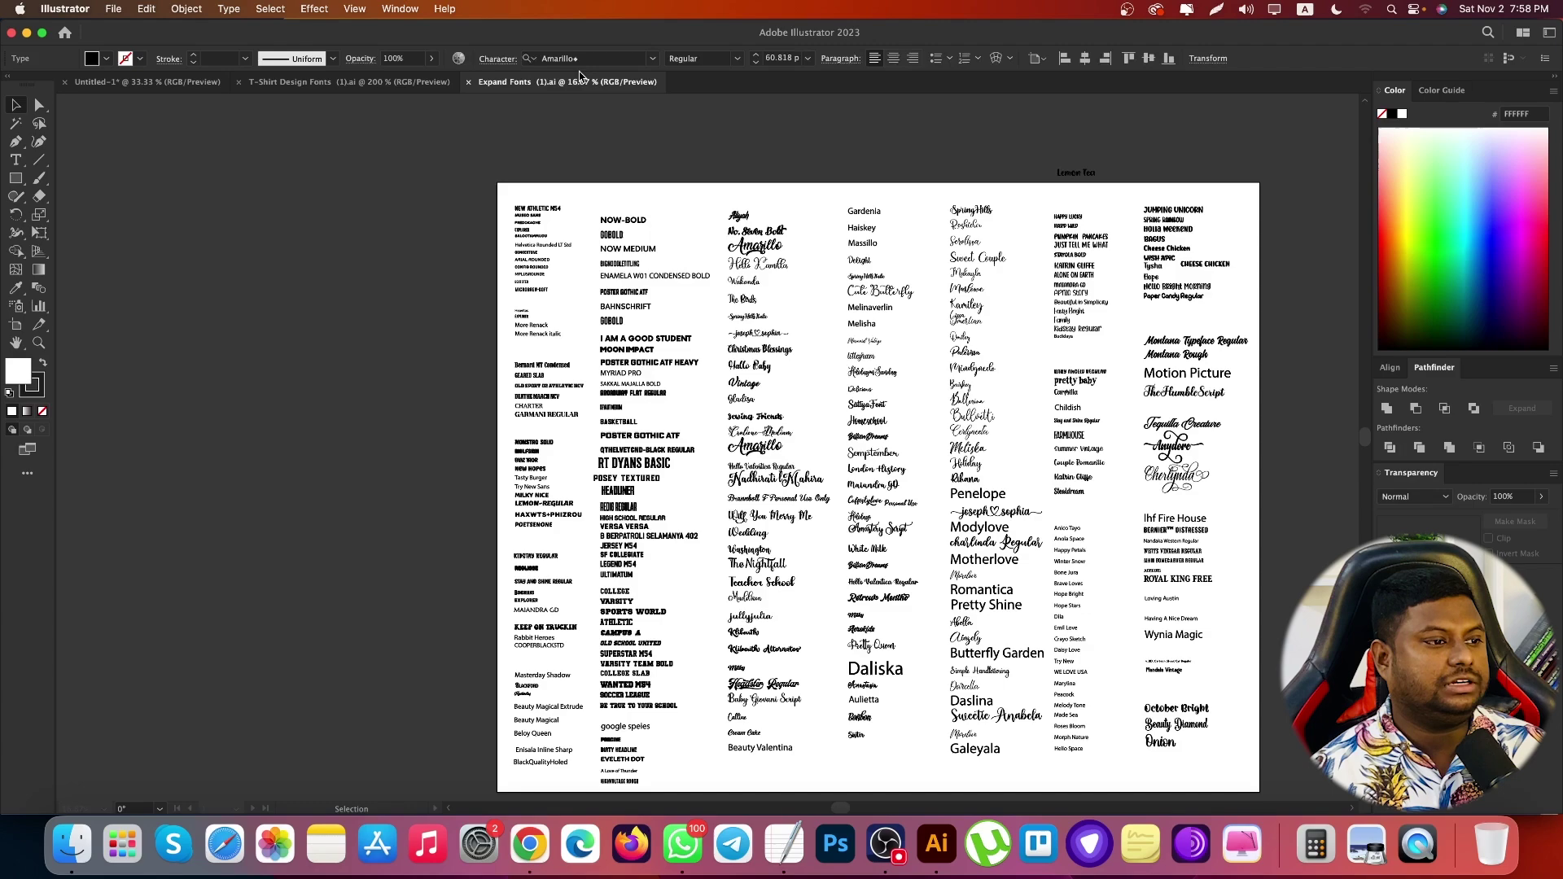
{"action": "left_click", "coordinate": [529, 81]}
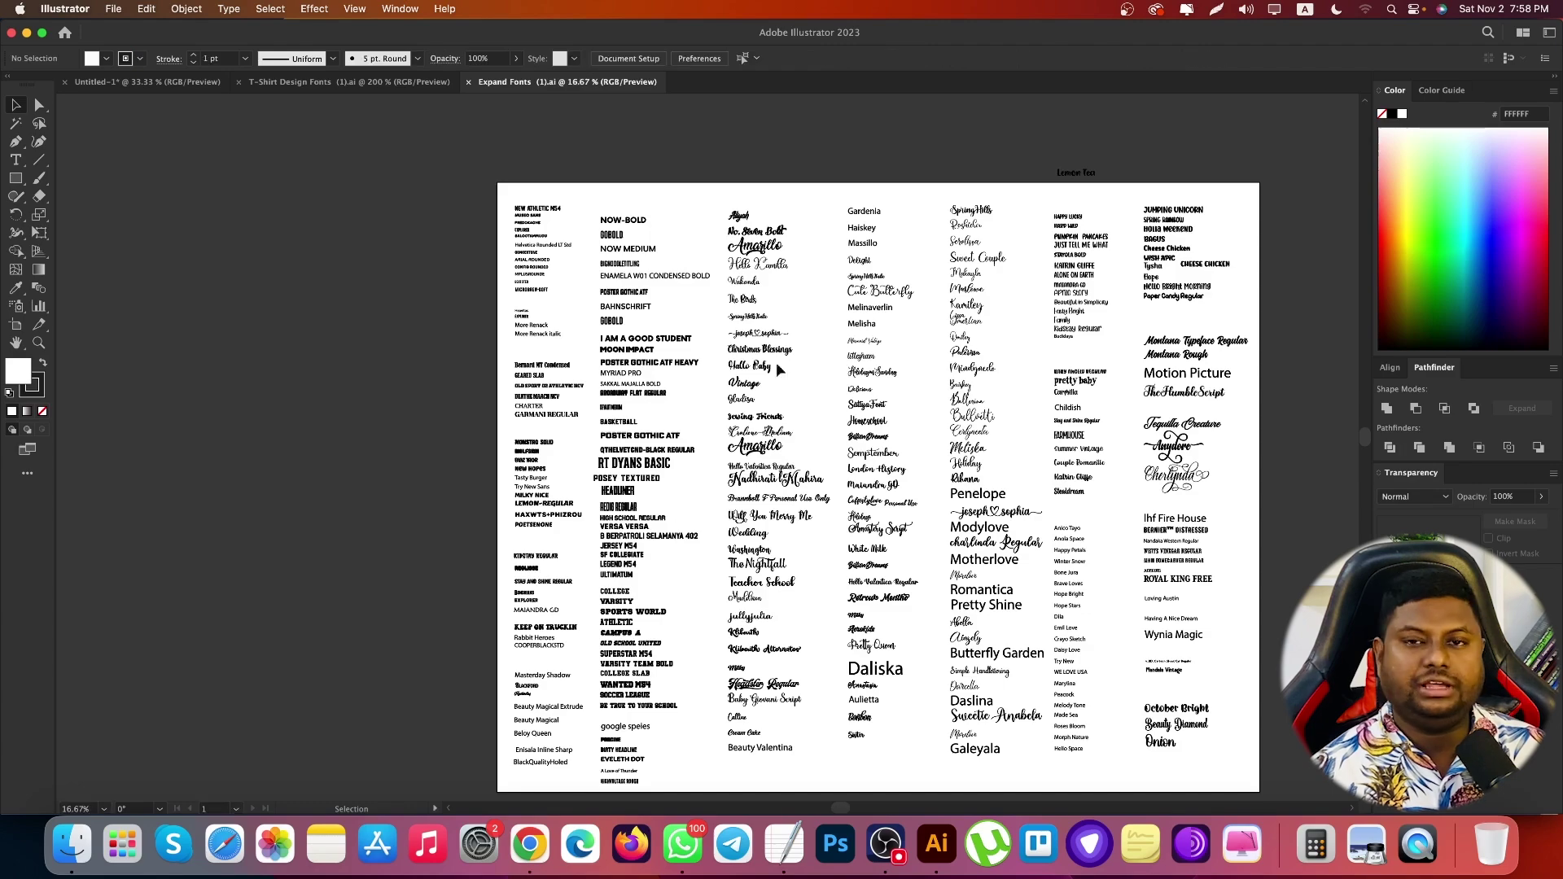
{"action": "left_click", "coordinate": [349, 81]}
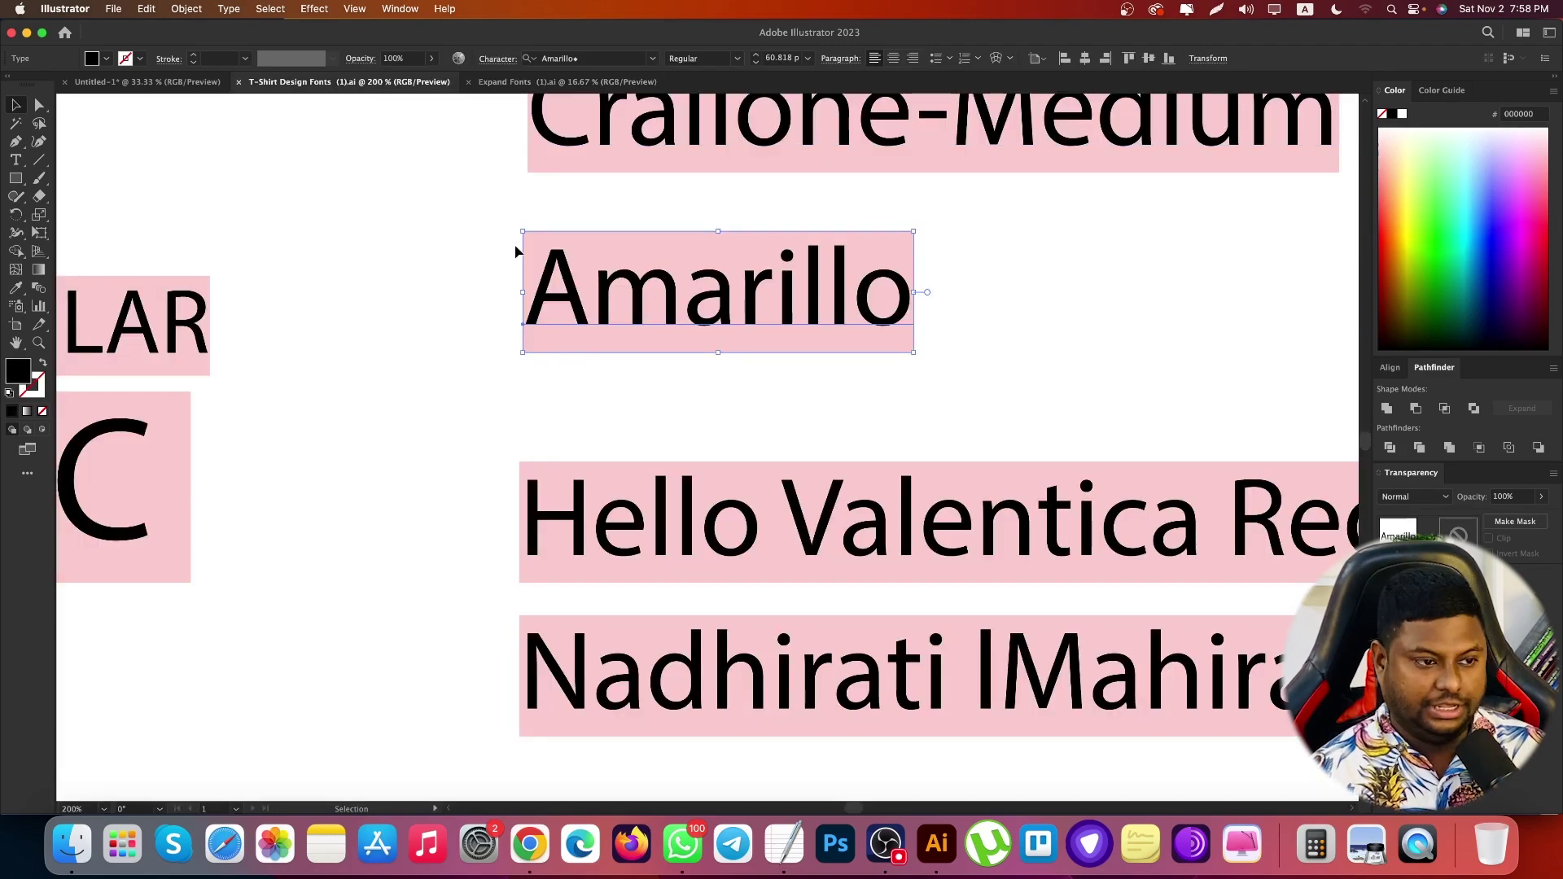
Review the whole font list in the T-Shirt Design Fonts document
{"action": "scroll", "coordinate": [643, 330], "scroll_direction": "down", "scroll_amount": 6}
{"action": "scroll", "coordinate": [642, 331], "scroll_direction": "down", "scroll_amount": 1}
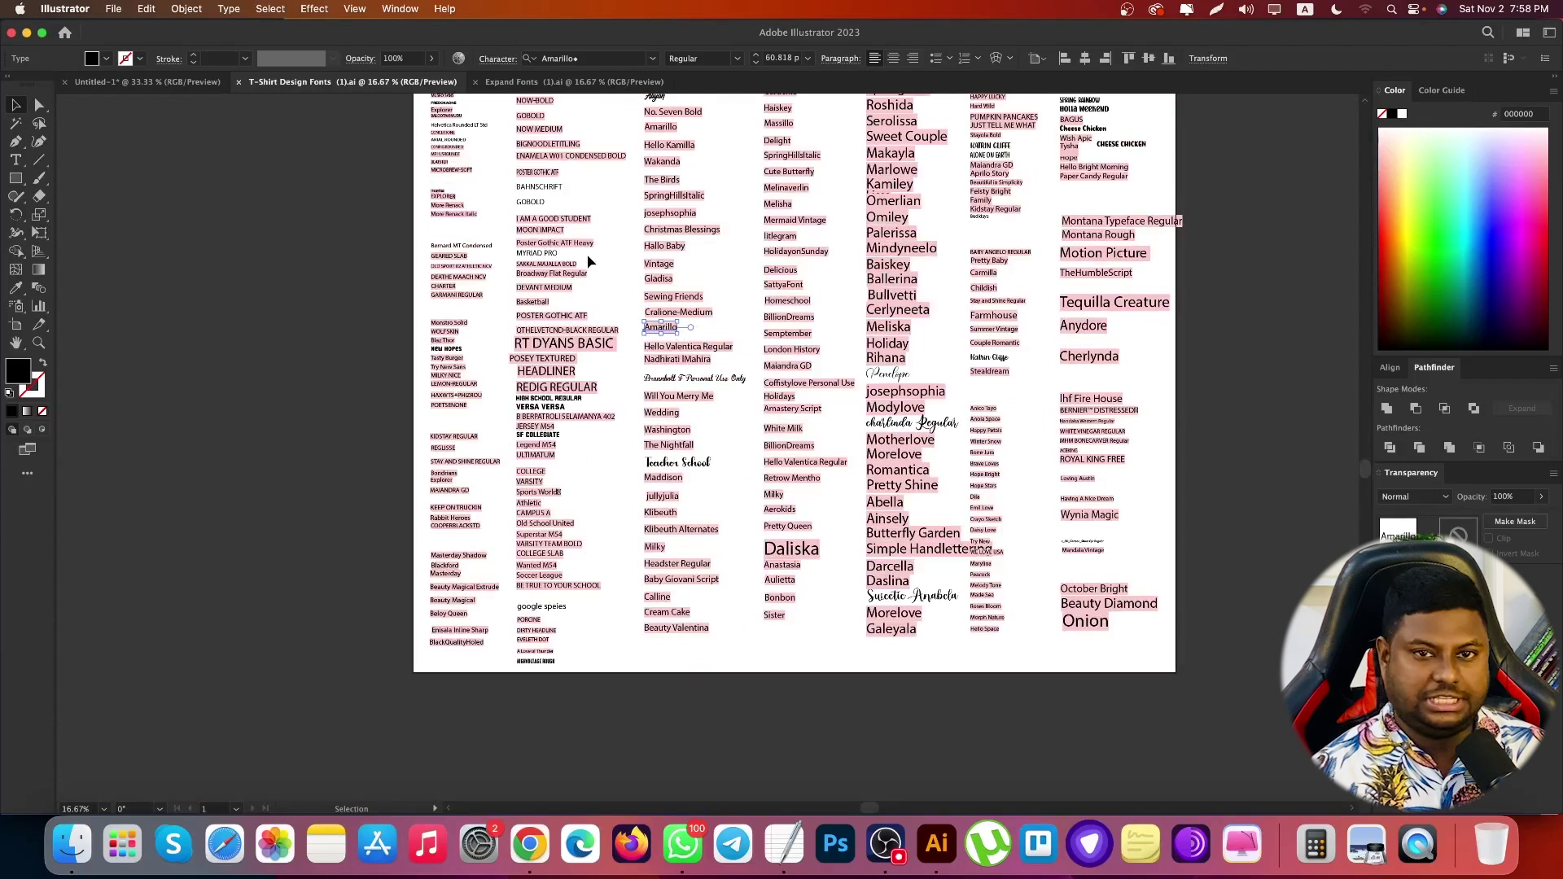
{"action": "scroll", "coordinate": [620, 270], "scroll_direction": "up", "scroll_amount": 3}
{"action": "scroll", "coordinate": [620, 270], "scroll_direction": "left", "scroll_amount": 3}
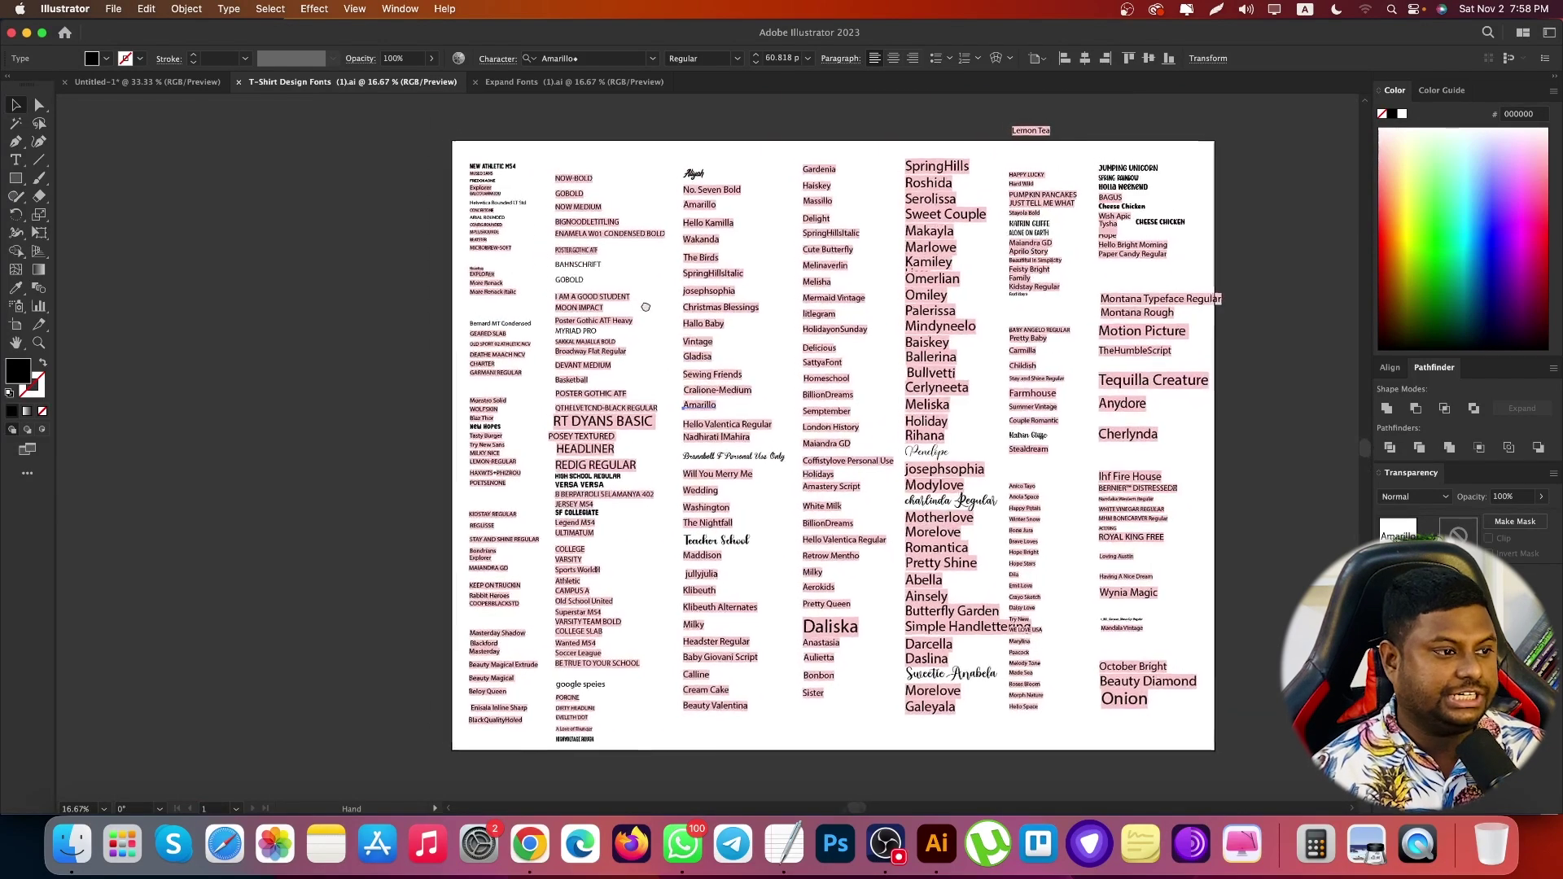
Bring up the blank Untitled-1 document and open dafont.com in a new Chrome tab
{"action": "left_click", "coordinate": [175, 82]}
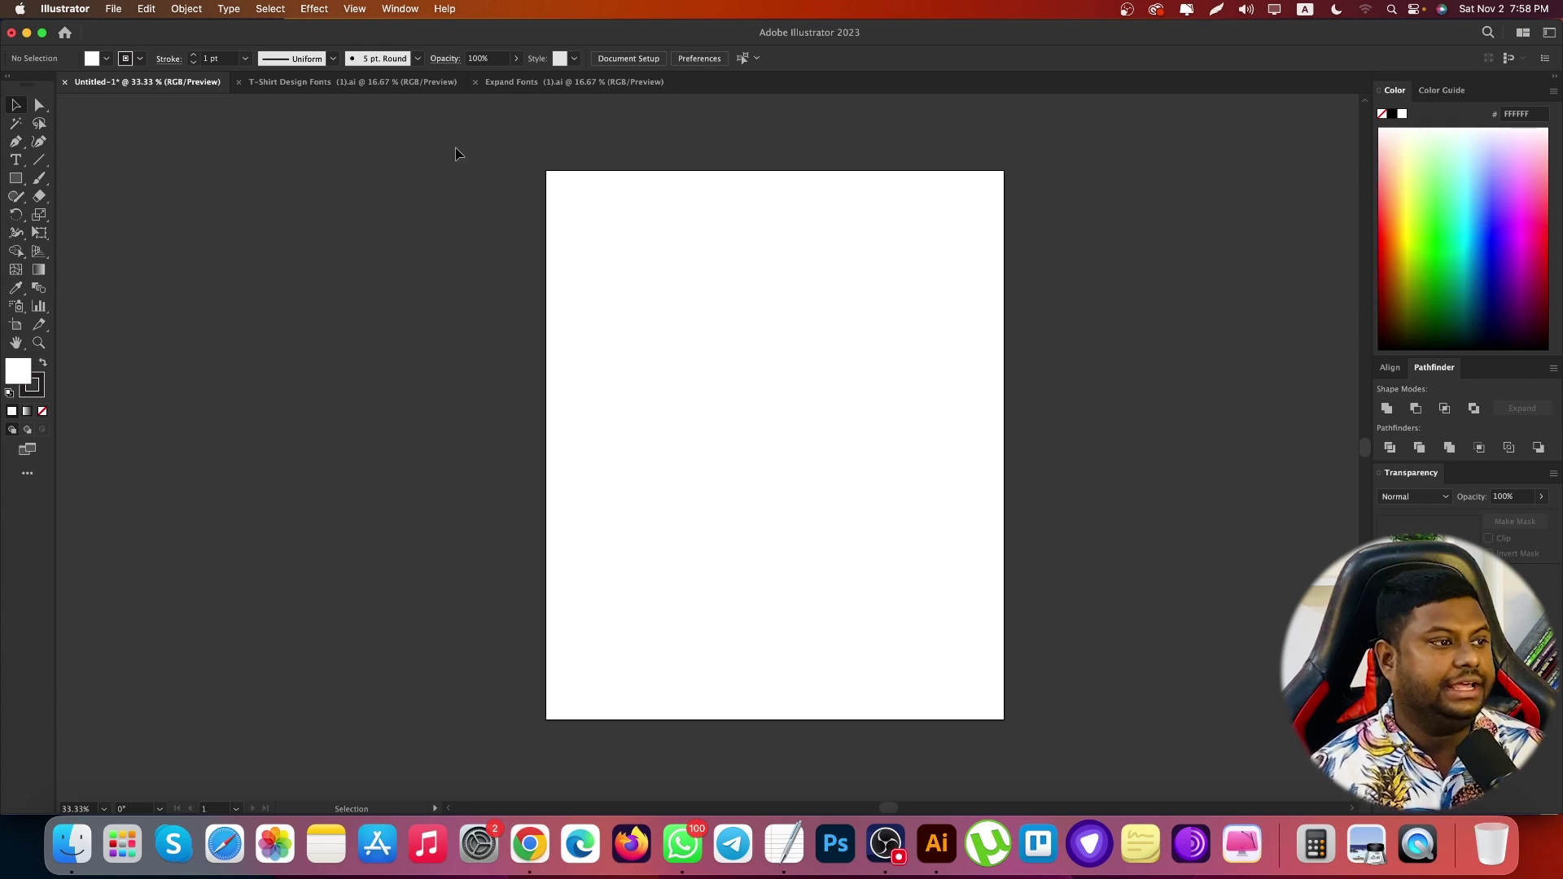
{"action": "left_click", "coordinate": [529, 844]}
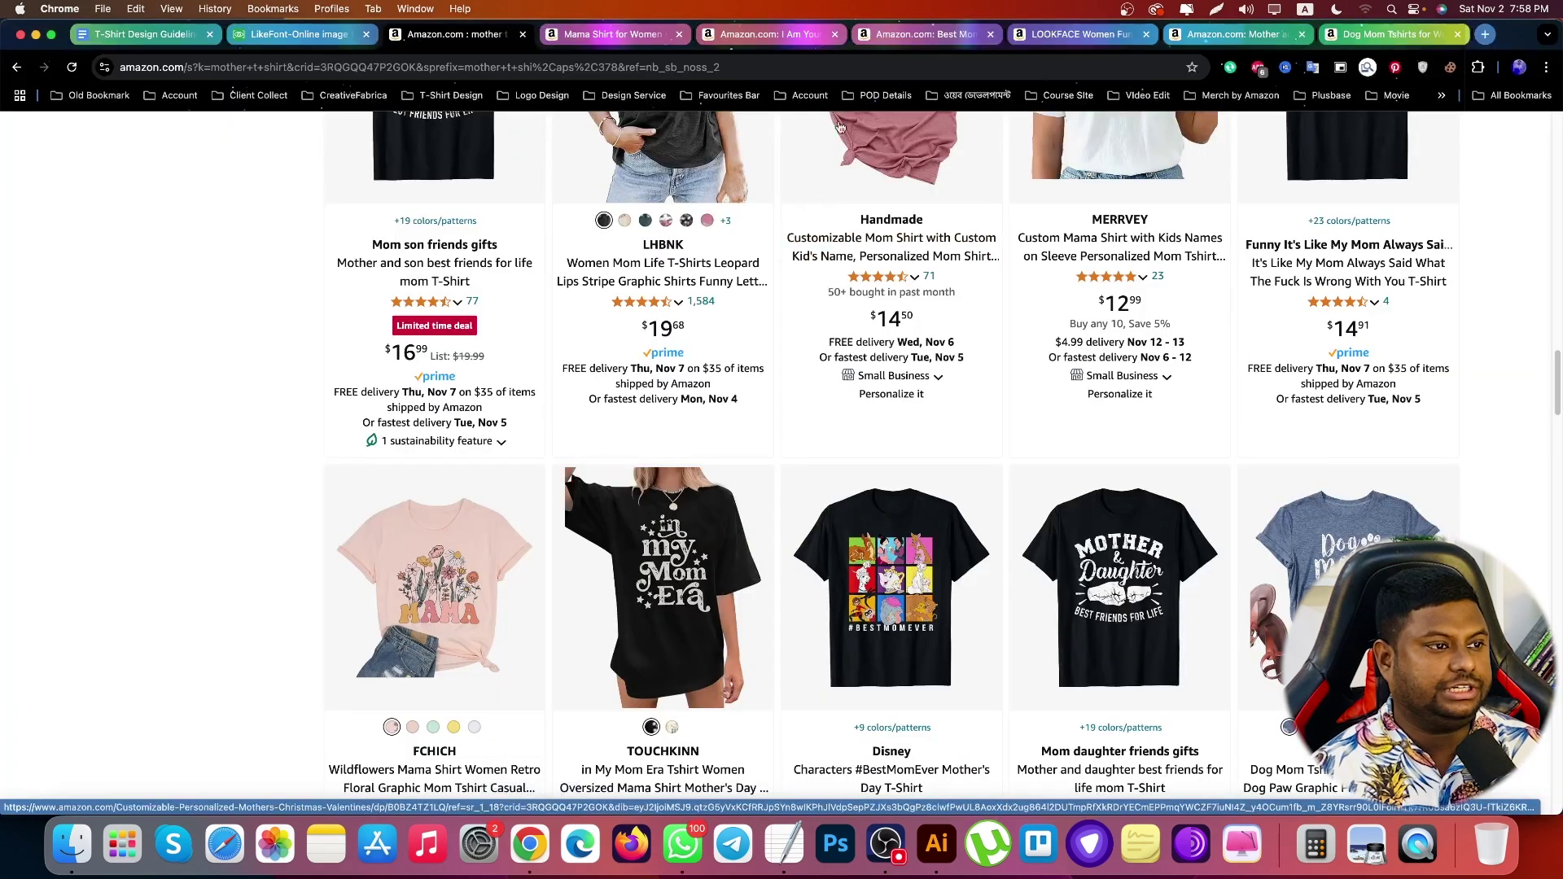
{"action": "left_click", "coordinate": [1485, 39]}
{"action": "type", "text": "da"}
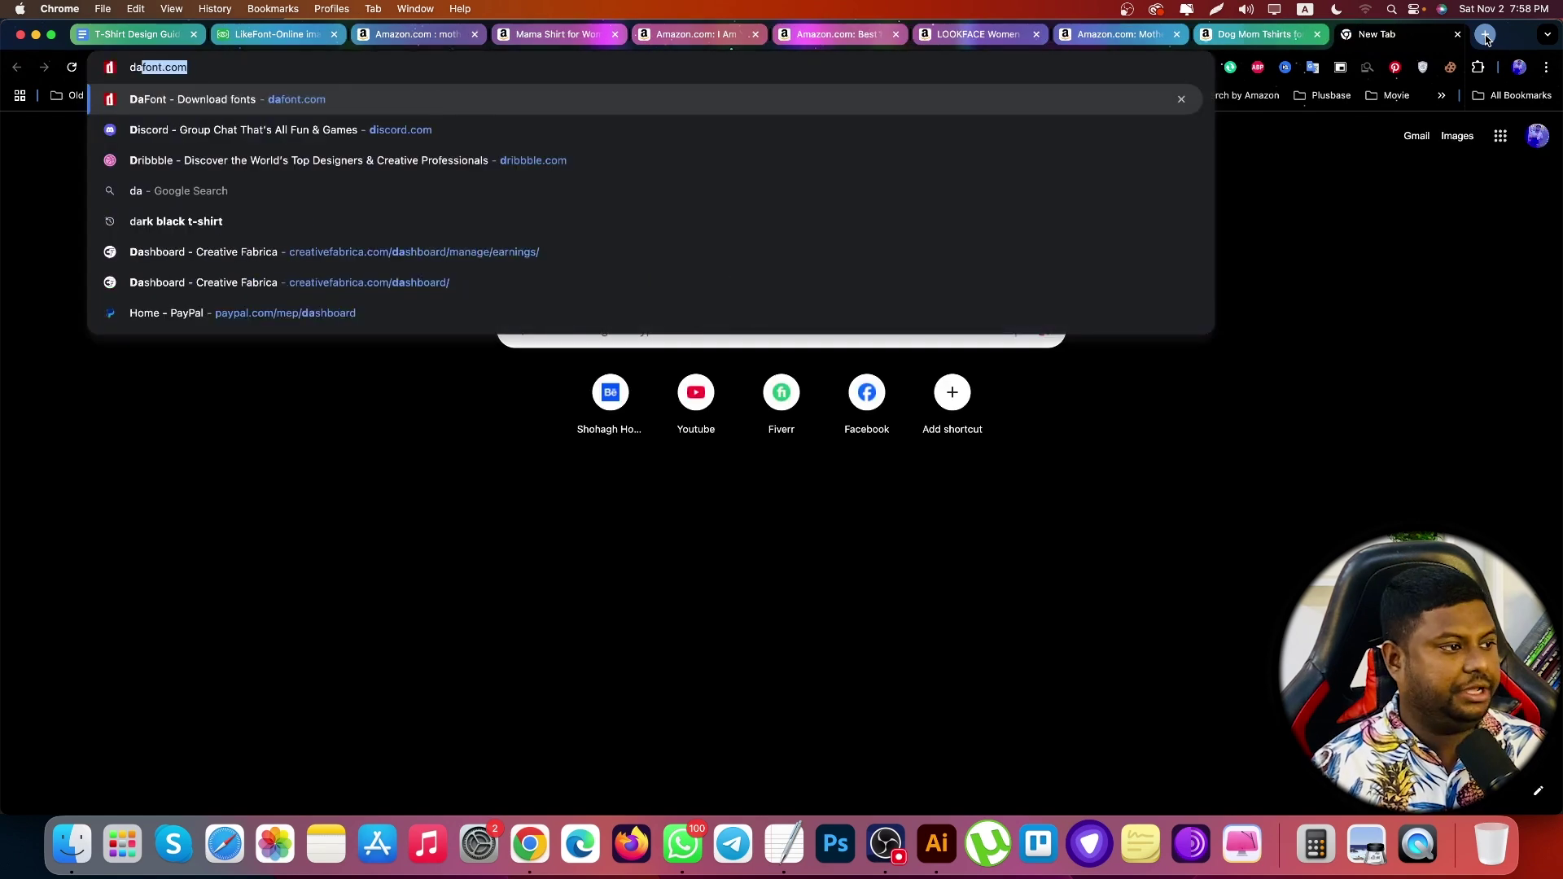
{"action": "key", "text": "Return"}
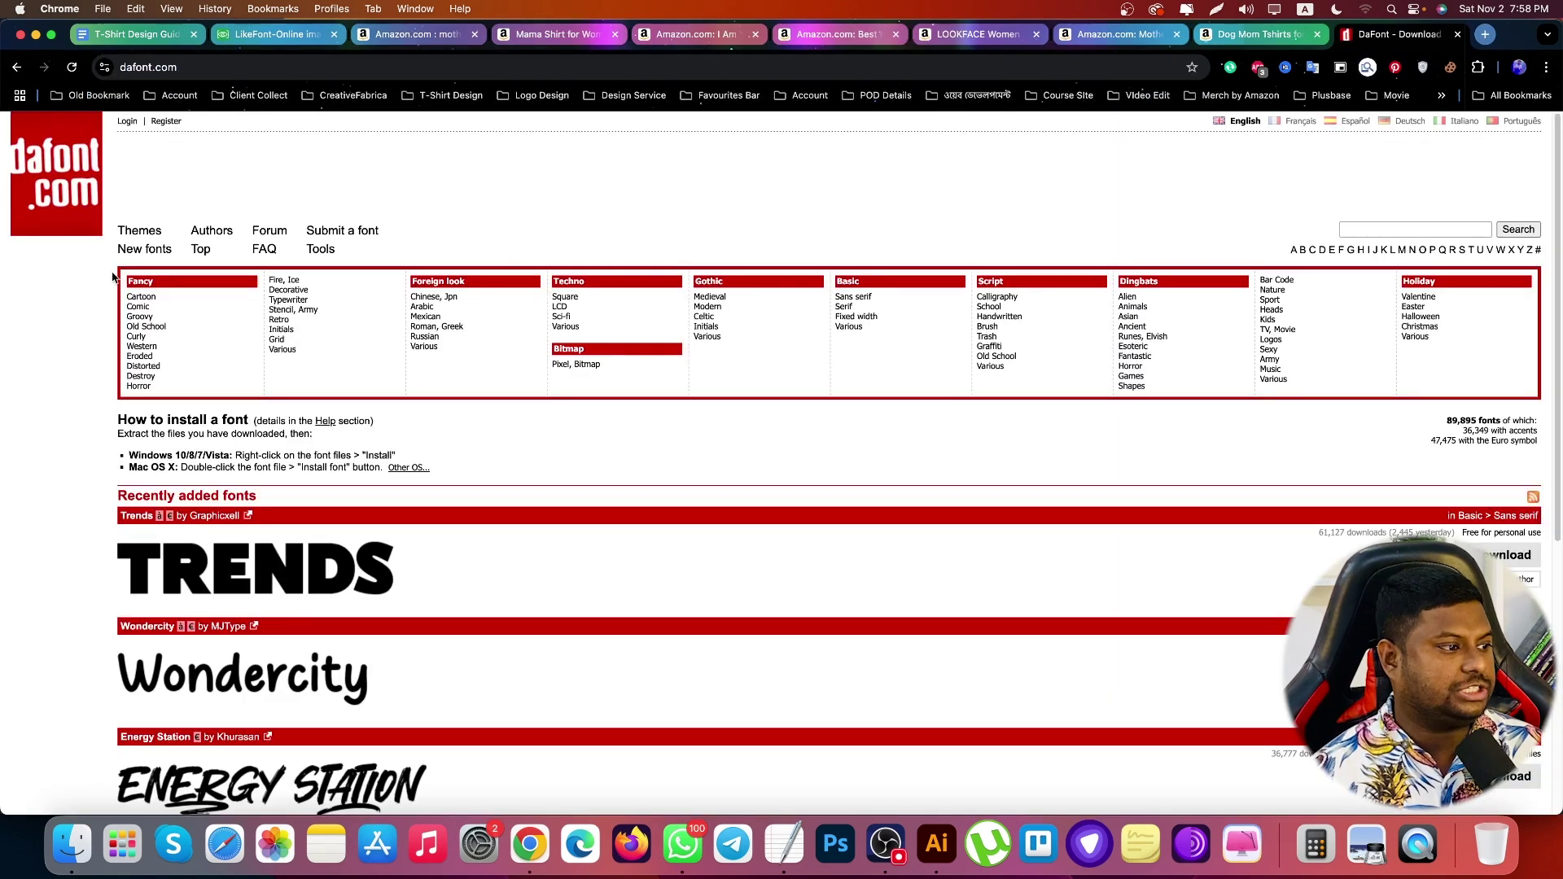
Copy the category heading "Fancy" from DaFont and paste it as point text on the blank Illustrator artboard
{"action": "left_click_drag", "start_coordinate": [114, 277], "coordinate": [163, 280]}
{"action": "key", "text": "super+c"}
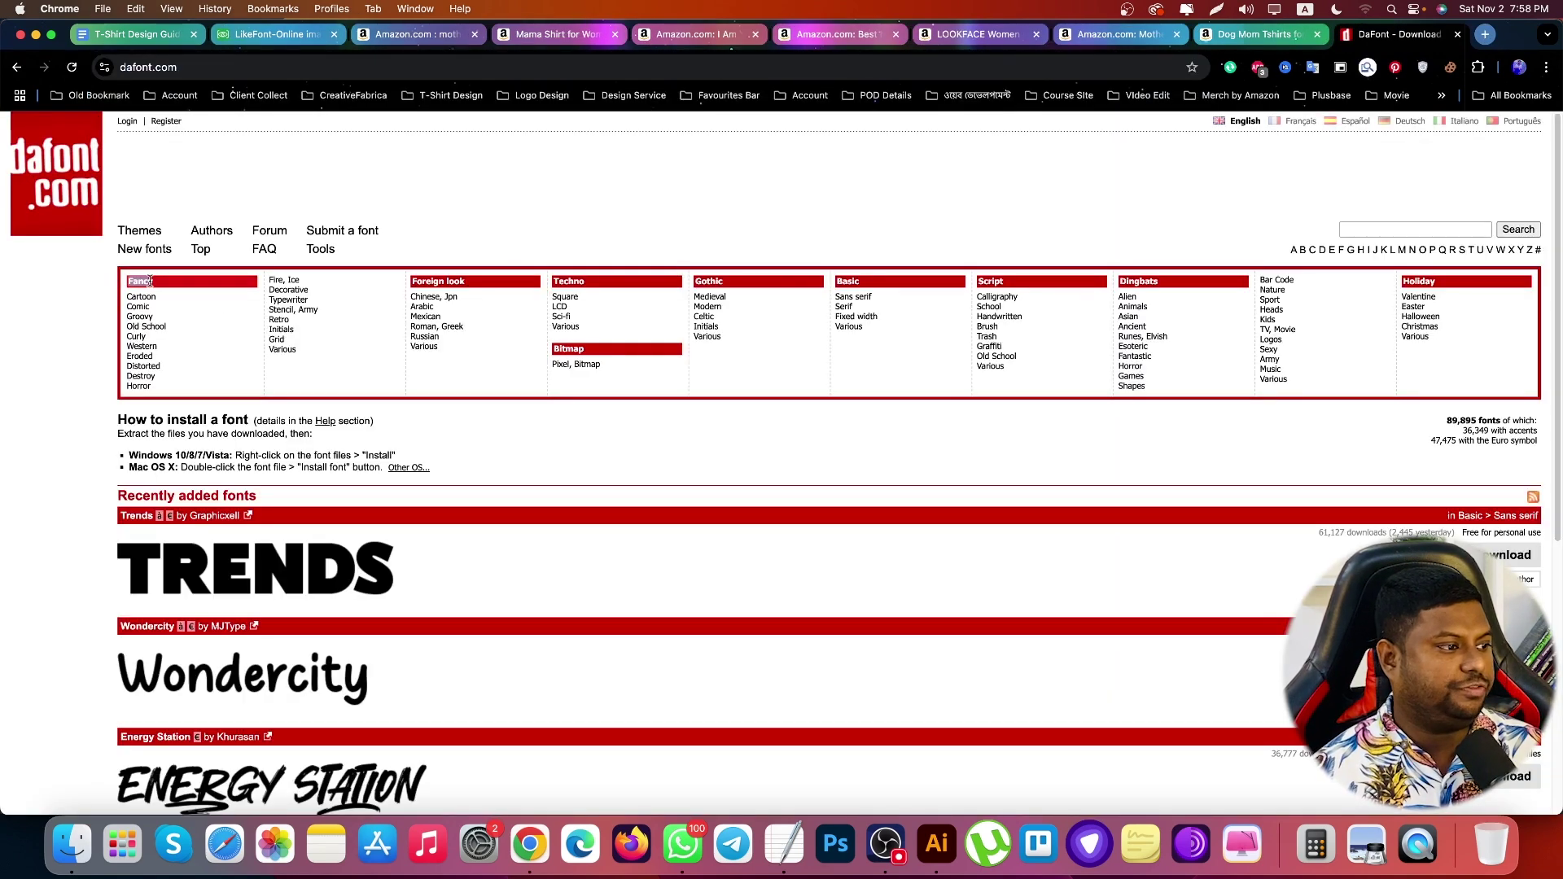
{"action": "left_click", "coordinate": [920, 844]}
{"action": "key", "text": "t"}
{"action": "left_click", "coordinate": [586, 213]}
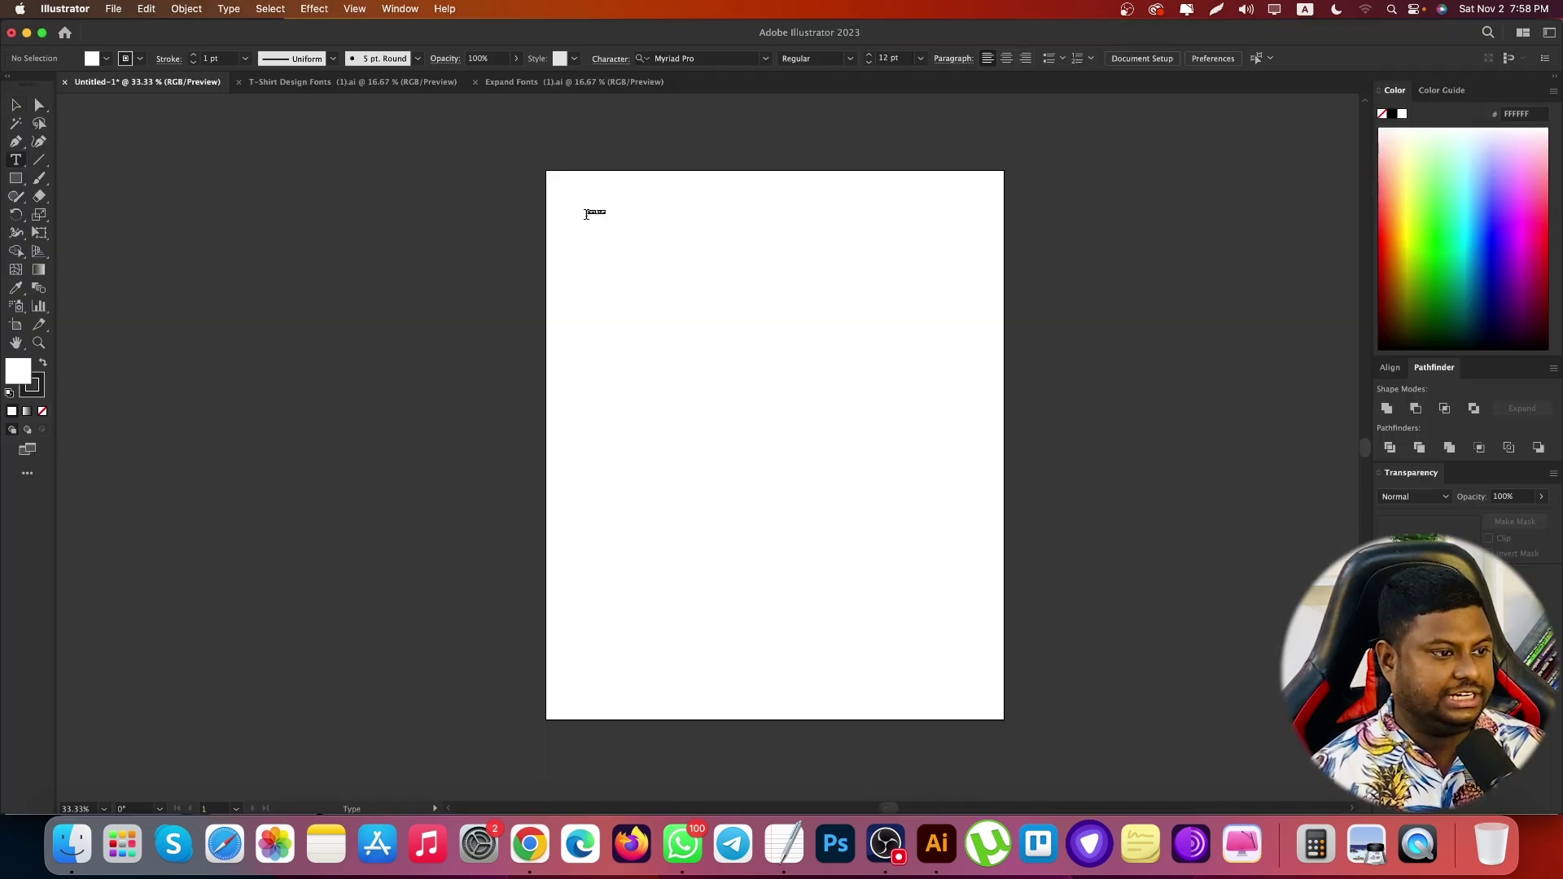
{"action": "key", "text": "super+v"}
{"action": "key", "text": "Escape"}
Enlarge the Fancy text to about 65 pt and place it in the artboard's upper-left corner
{"action": "key", "text": "super+equal"}
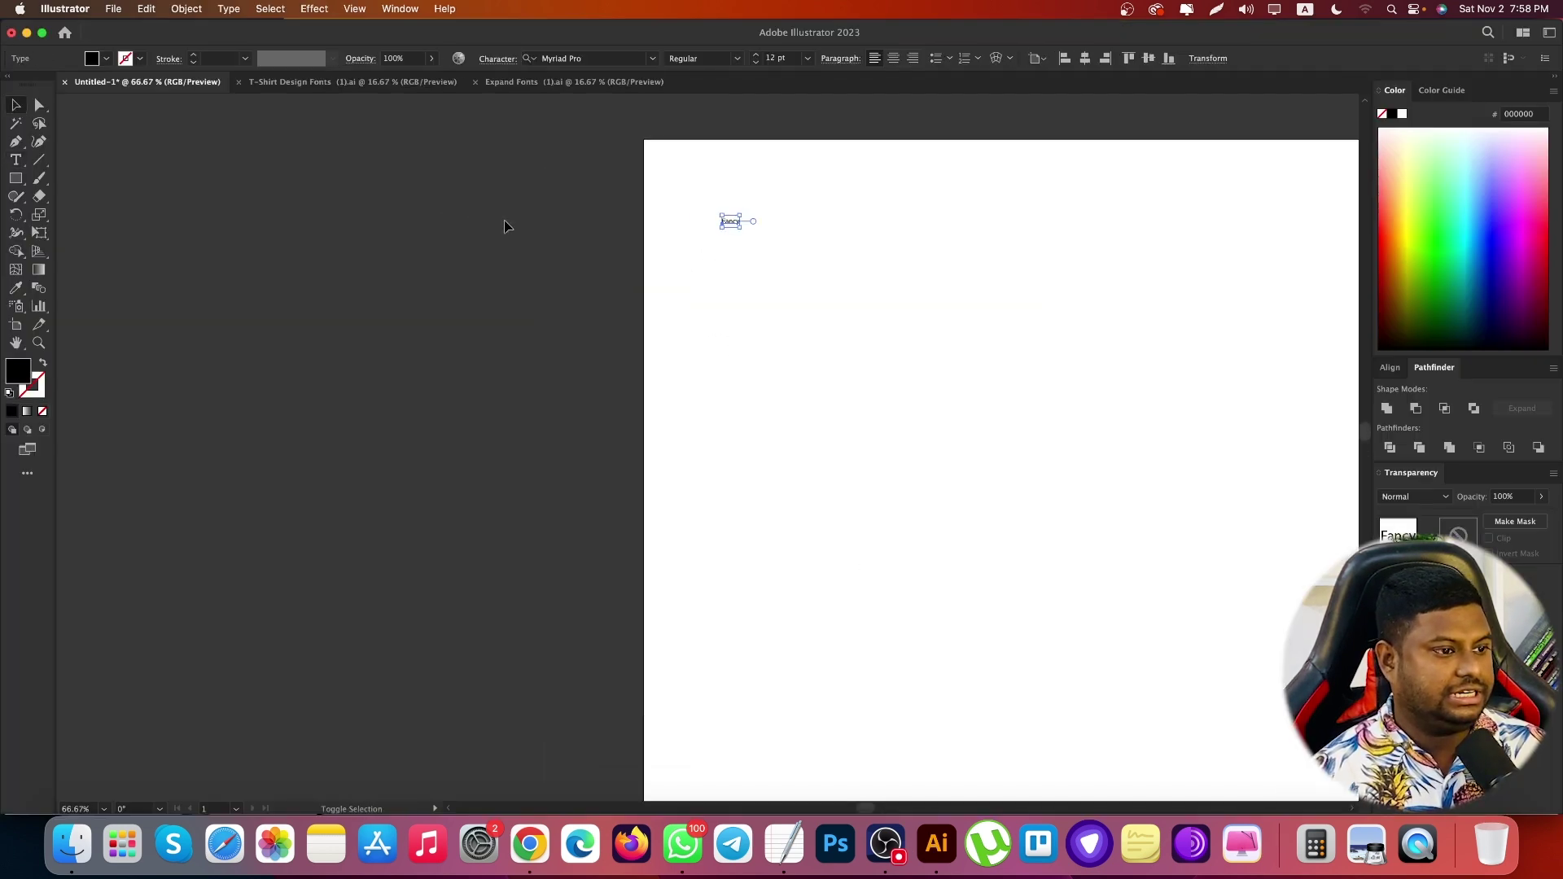
{"action": "left_click_drag", "start_coordinate": [741, 228], "coordinate": [775, 206]}
{"action": "left_click", "coordinate": [823, 315]}
{"action": "left_click", "coordinate": [849, 243]}
{"action": "scroll", "coordinate": [700, 398], "scroll_direction": "down", "scroll_amount": 1}
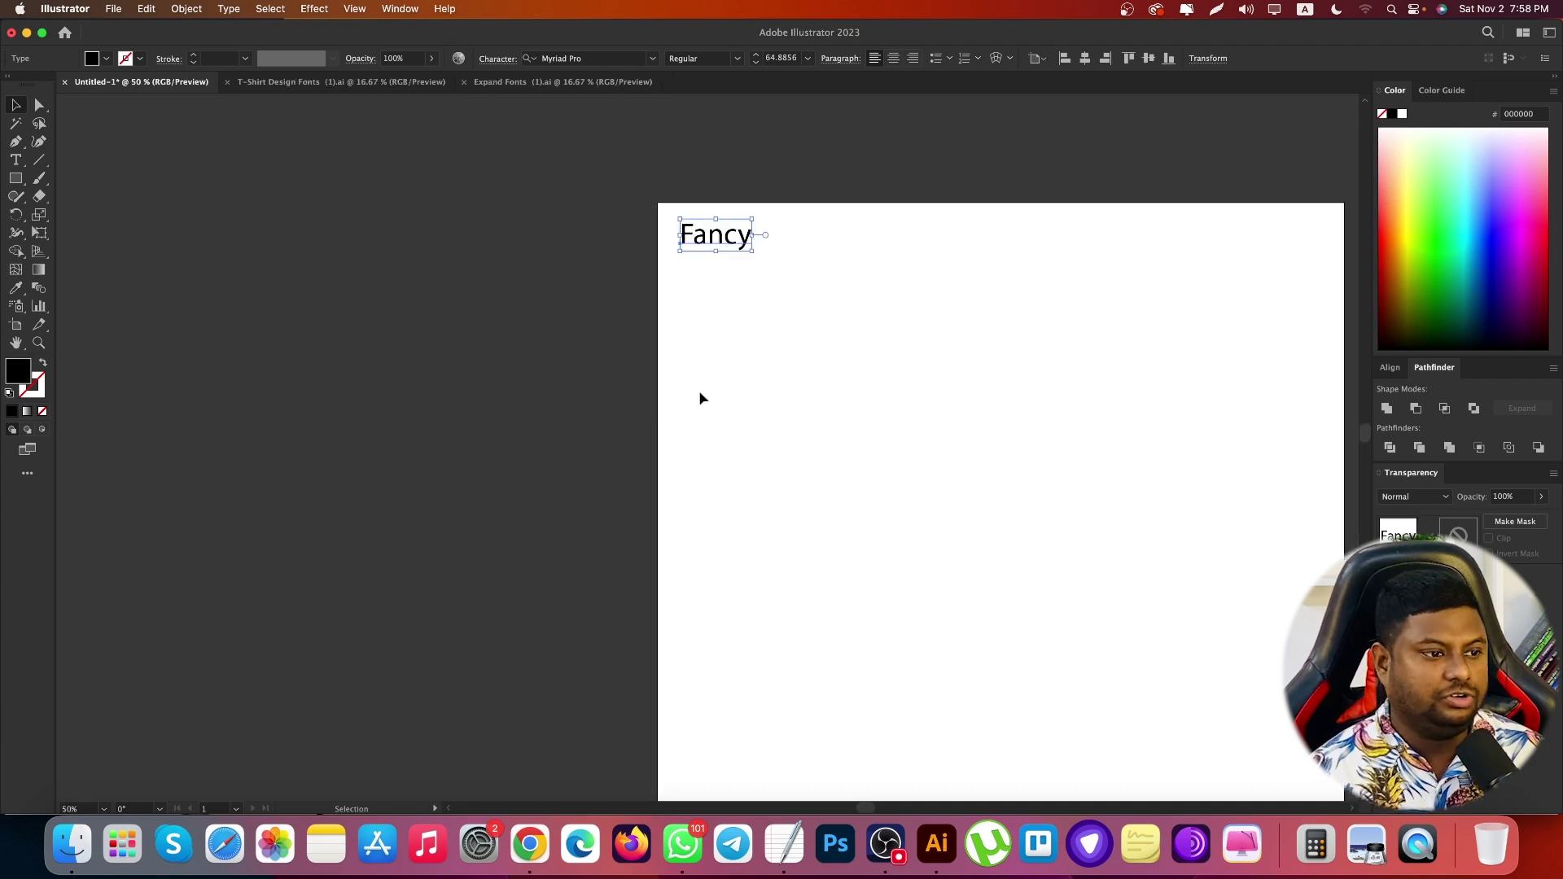
Switch to Chrome, select the name of the Trends font on DaFont and download that font
{"action": "left_click", "coordinate": [529, 844]}
{"action": "scroll", "coordinate": [245, 545], "scroll_direction": "down", "scroll_amount": 2}
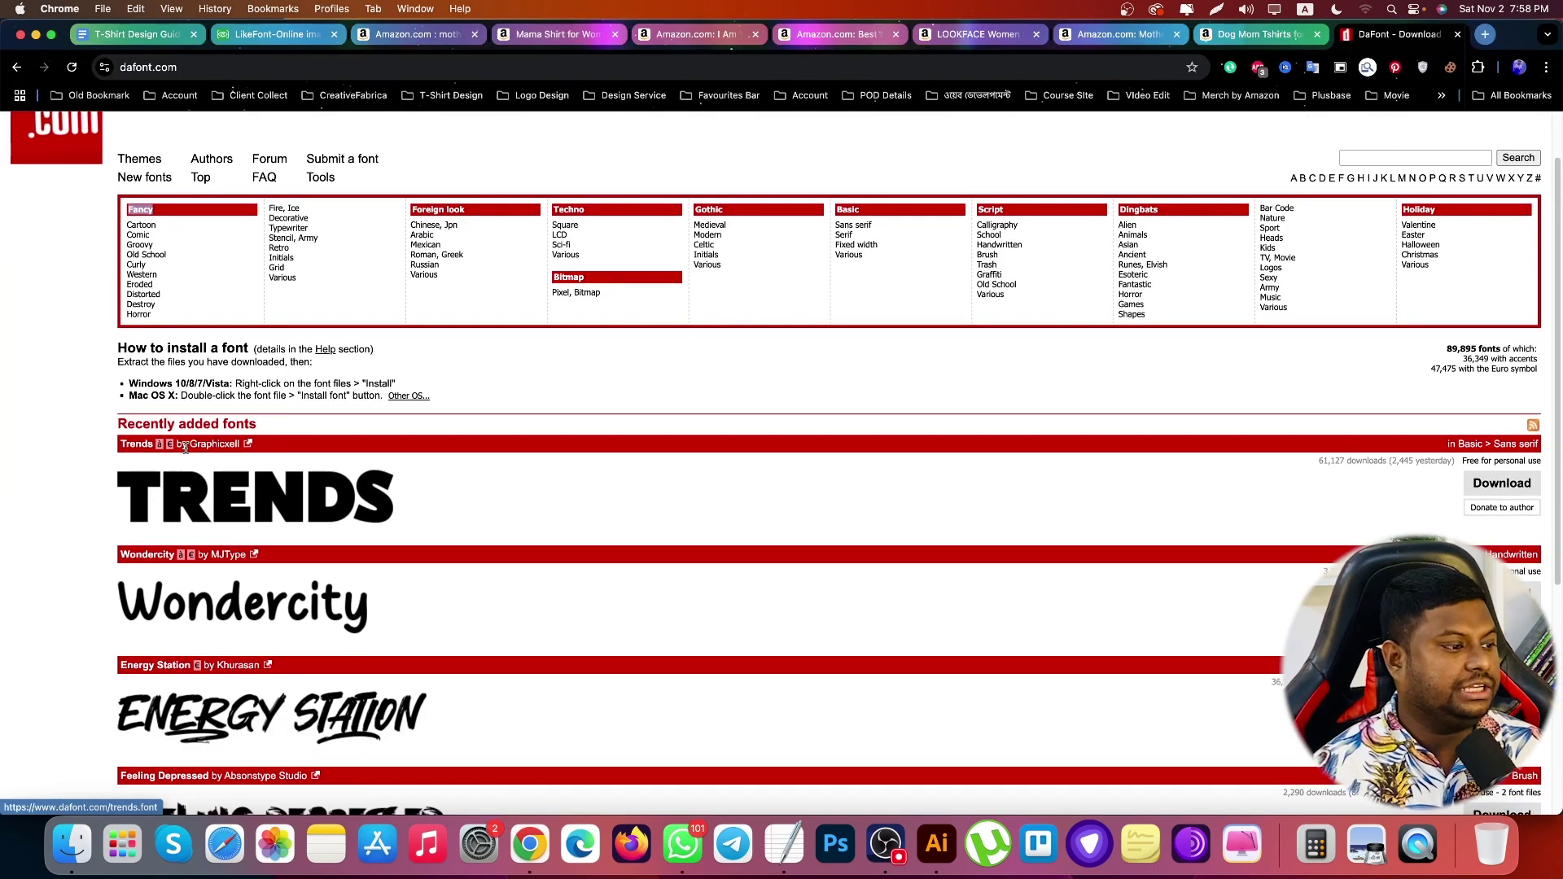
{"action": "left_click_drag", "start_coordinate": [119, 443], "coordinate": [153, 443]}
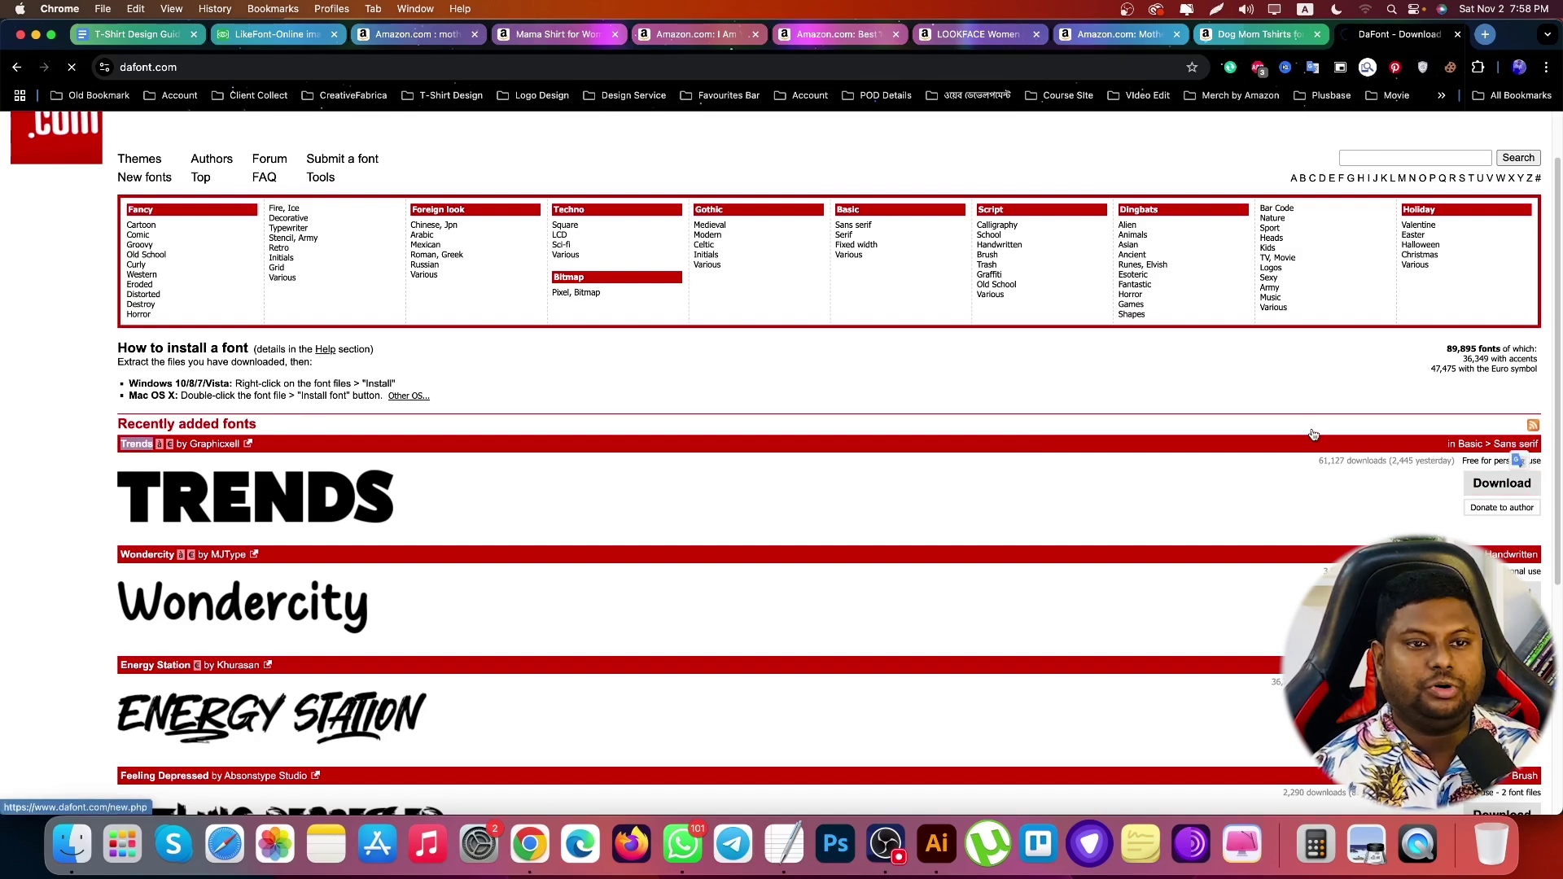
{"action": "left_click", "coordinate": [1391, 260]}
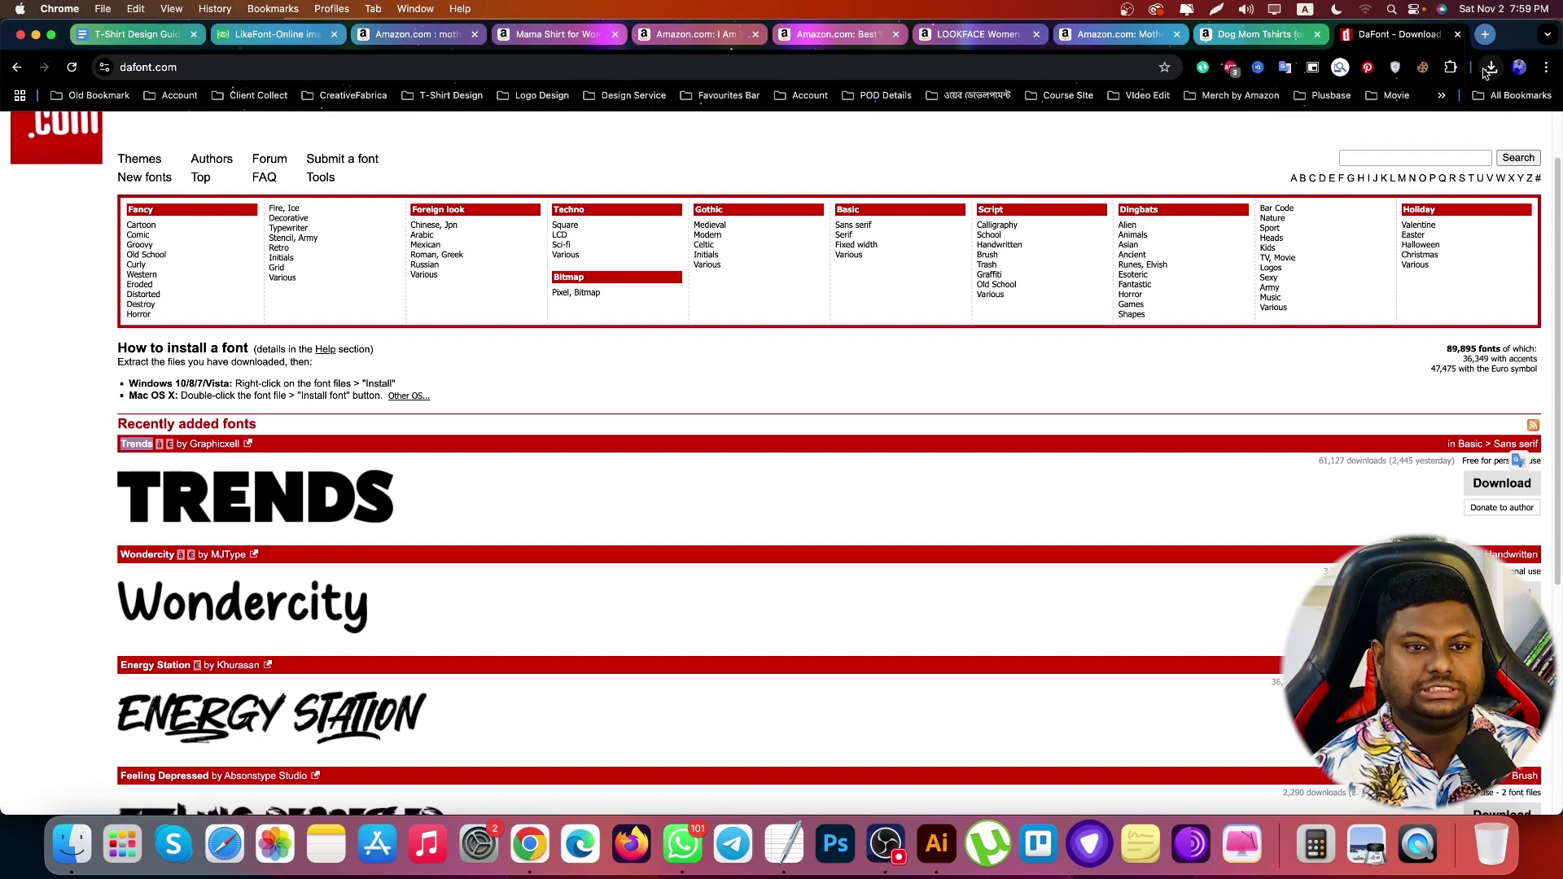
Extract trends.zip from the Downloads folder and install the Trends font in Font Book
{"action": "left_click", "coordinate": [1489, 69]}
{"action": "left_click", "coordinate": [1323, 133]}
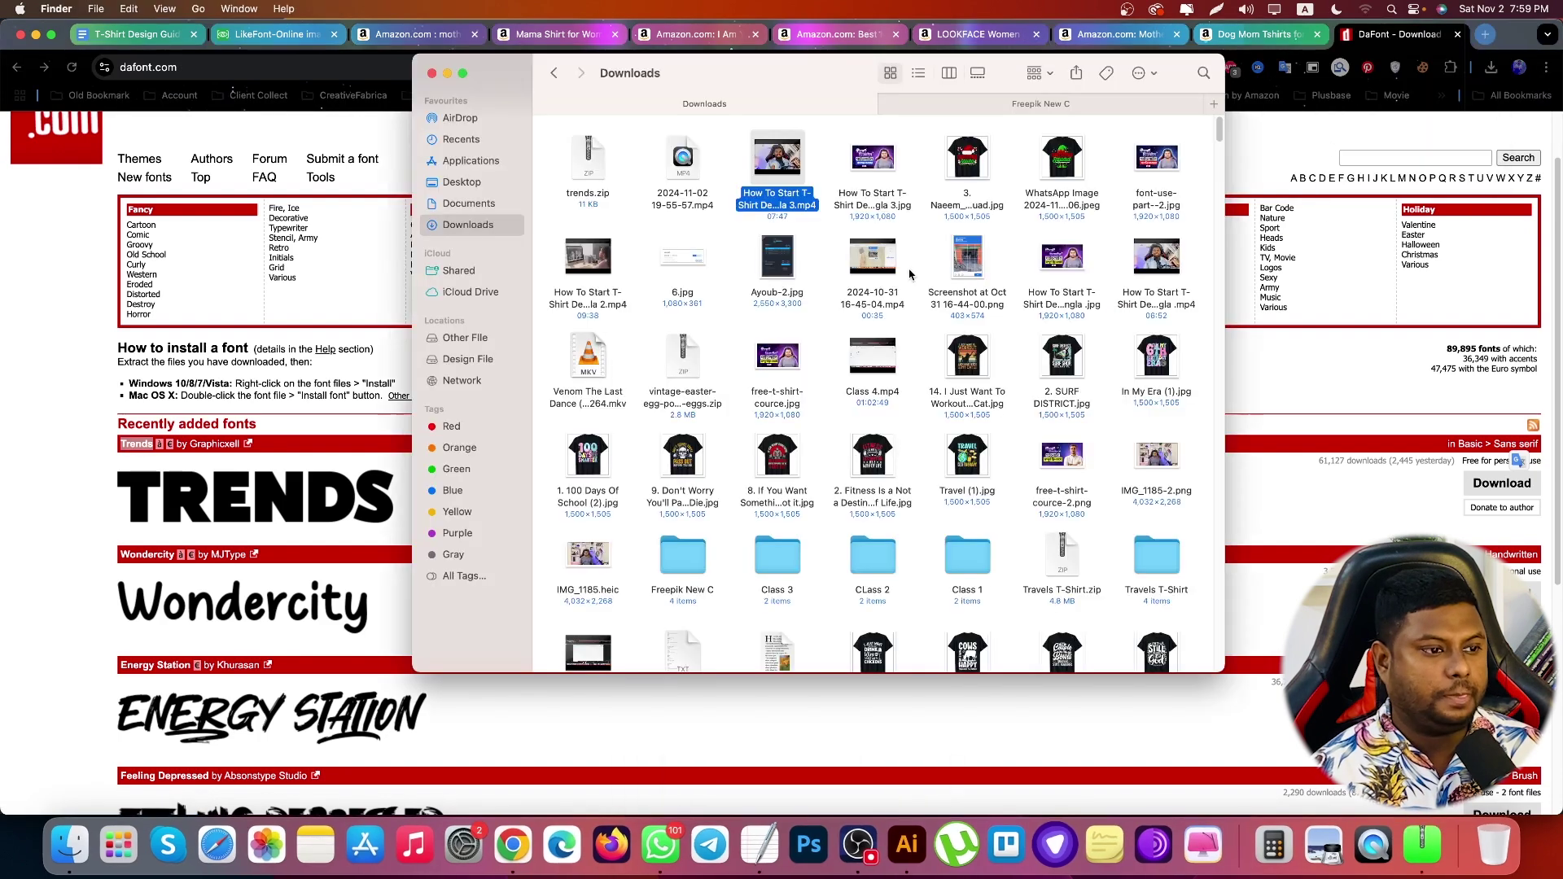
{"action": "double_click", "coordinate": [587, 168]}
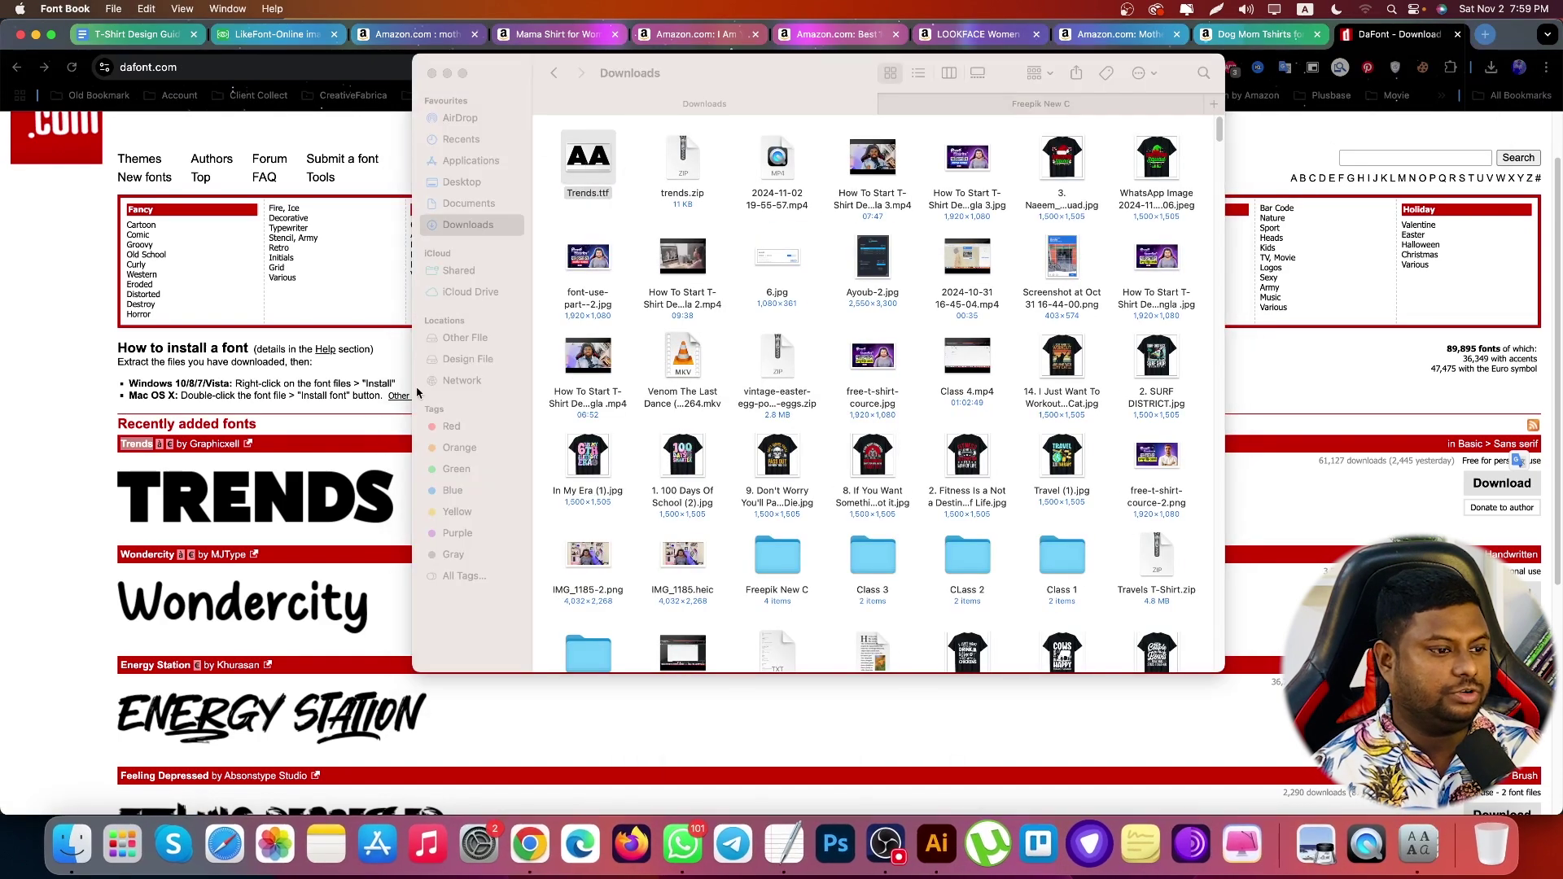
{"action": "left_click", "coordinate": [370, 386]}
{"action": "left_click", "coordinate": [1416, 842]}
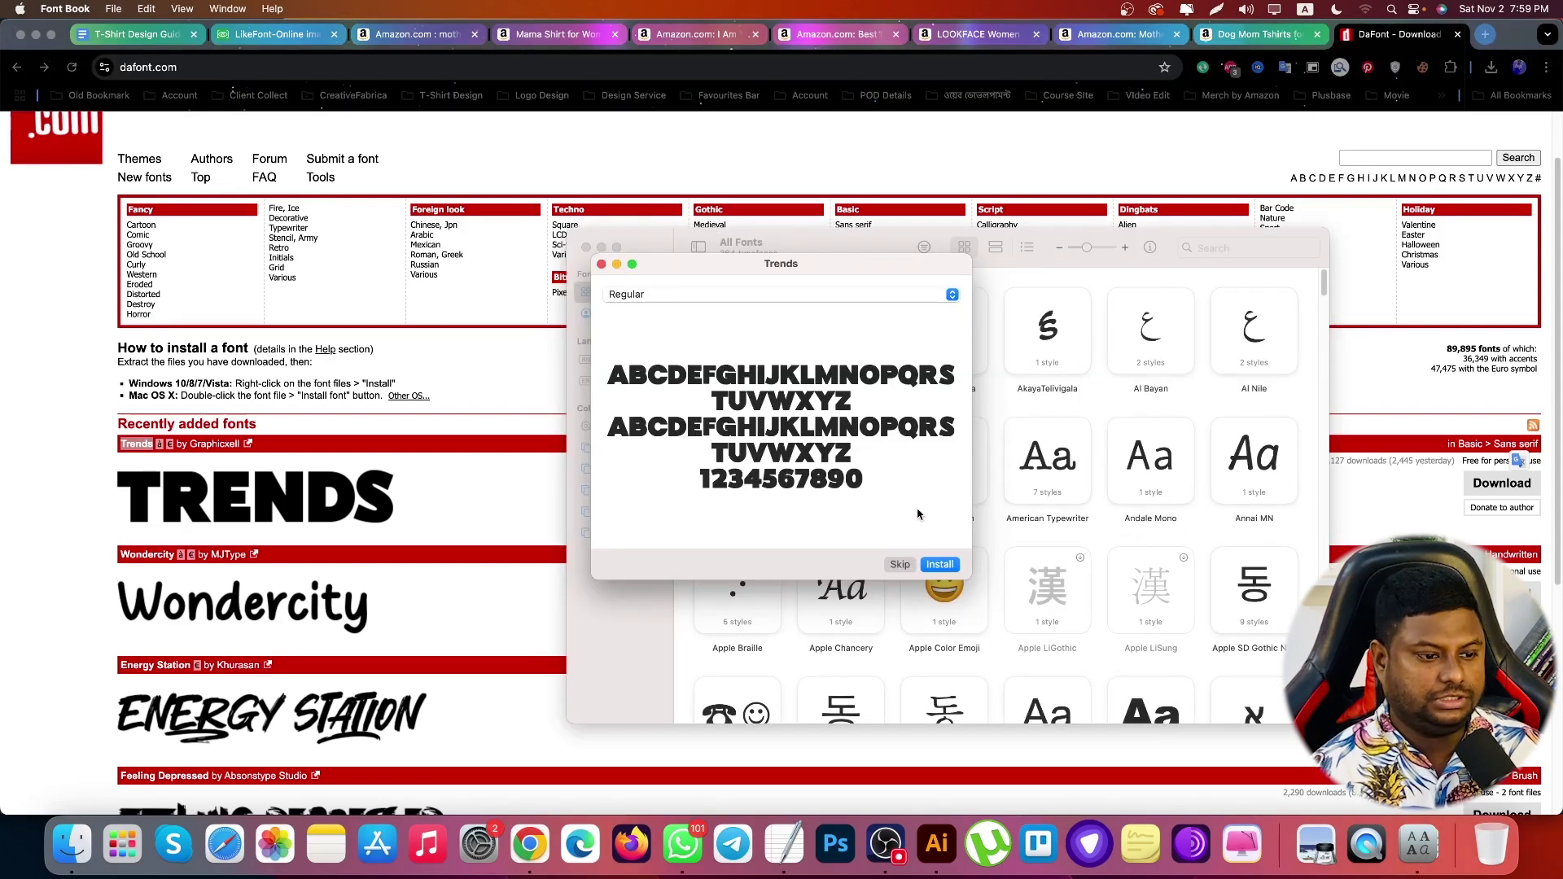
{"action": "left_click", "coordinate": [944, 566]}
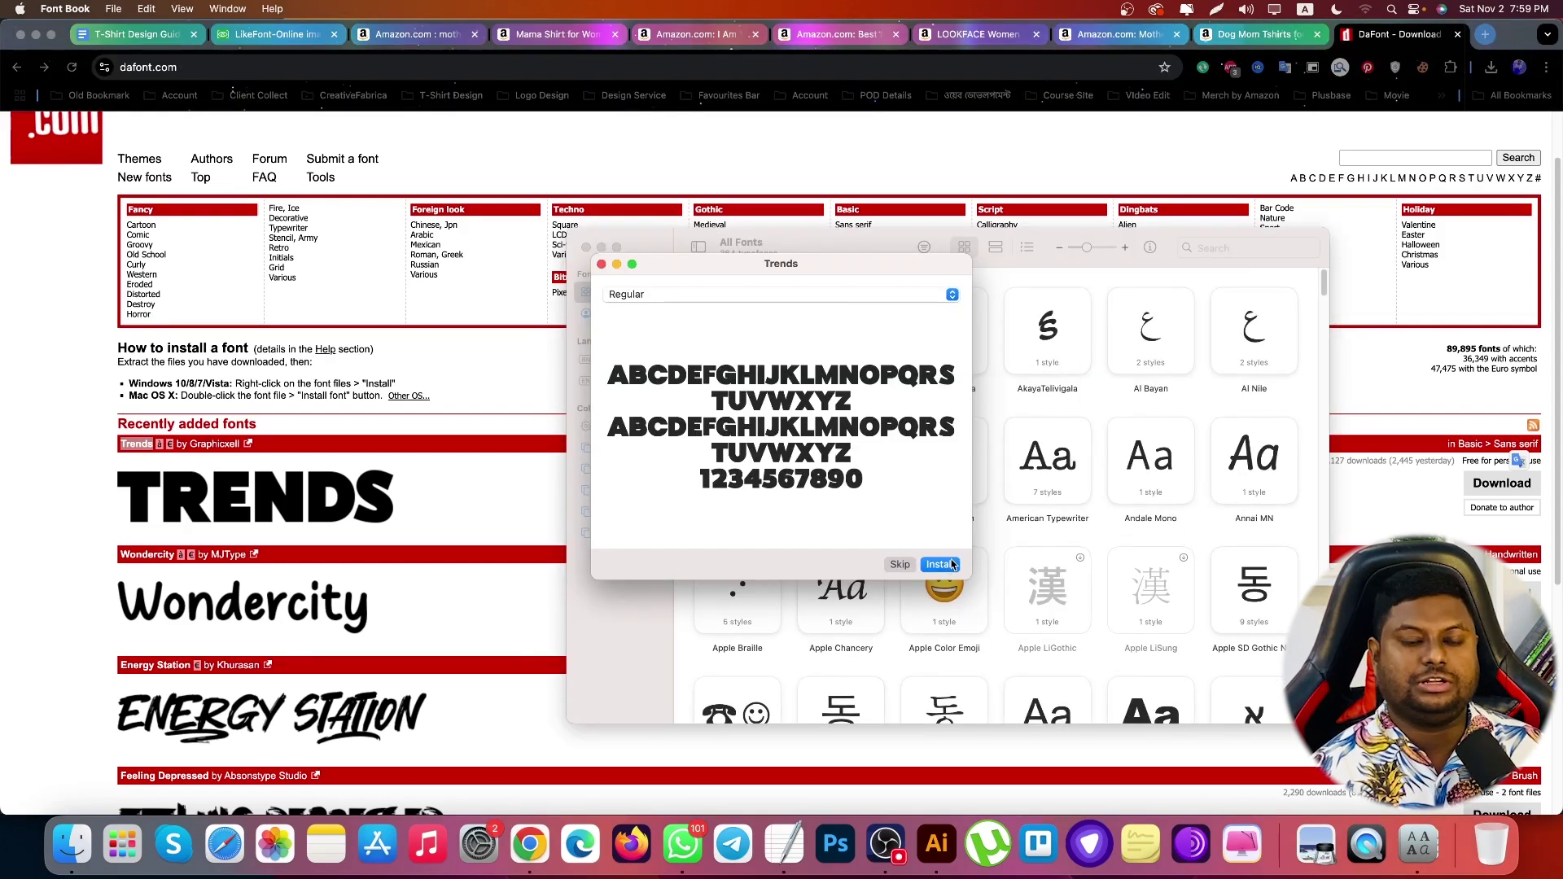
Switch to Illustrator and add the point text "Trends" below the Fancy heading
{"action": "left_click", "coordinate": [938, 851]}
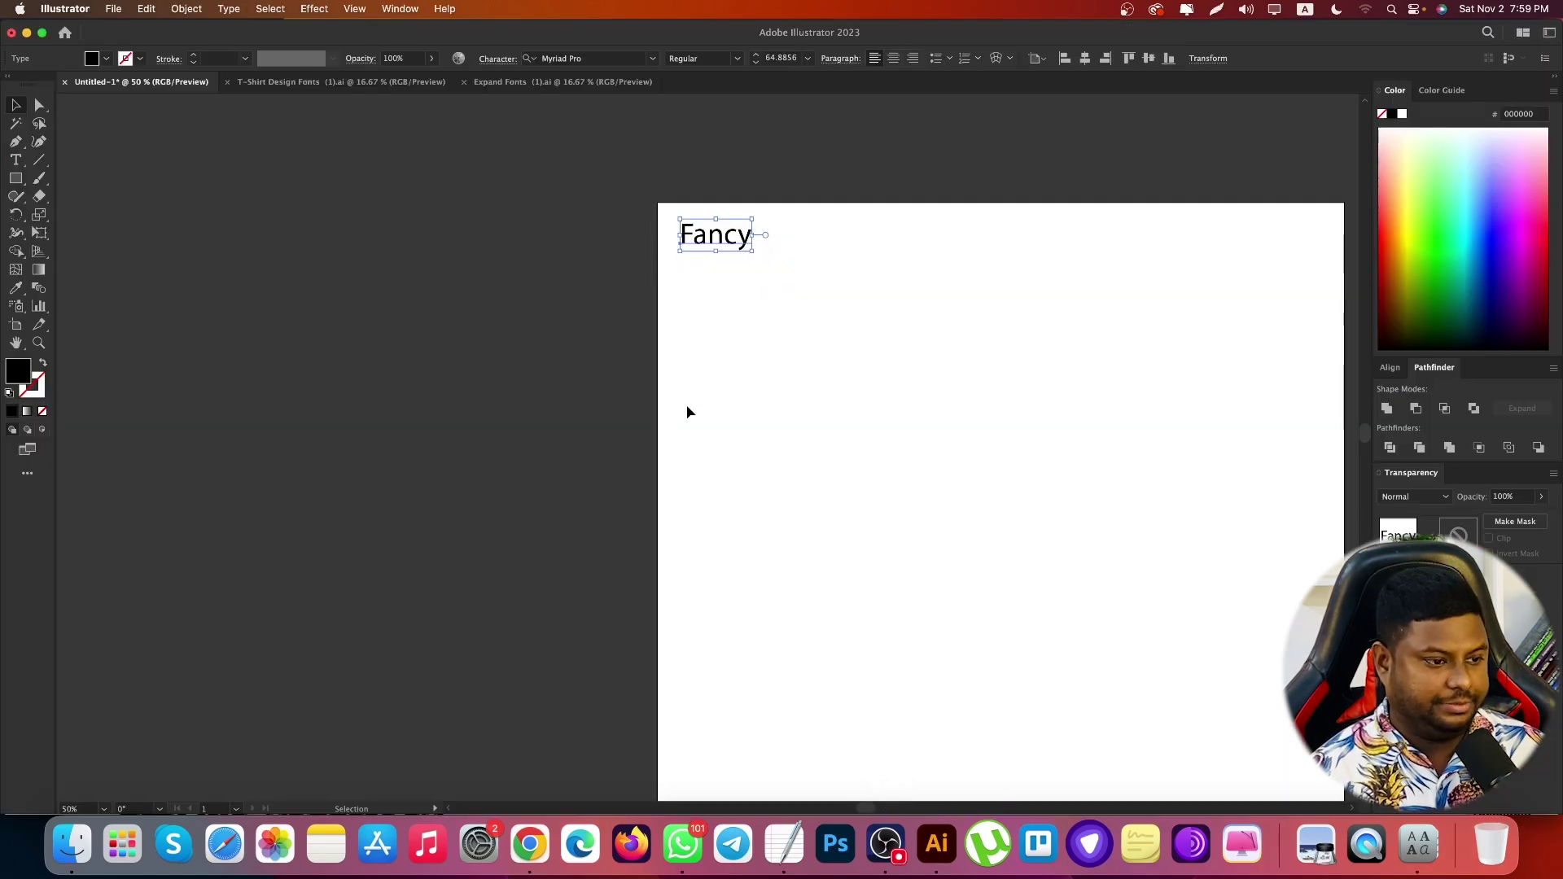
{"action": "left_click", "coordinate": [692, 403]}
{"action": "key", "text": "t"}
{"action": "left_click", "coordinate": [709, 328]}
{"action": "type", "text": "Trends"}
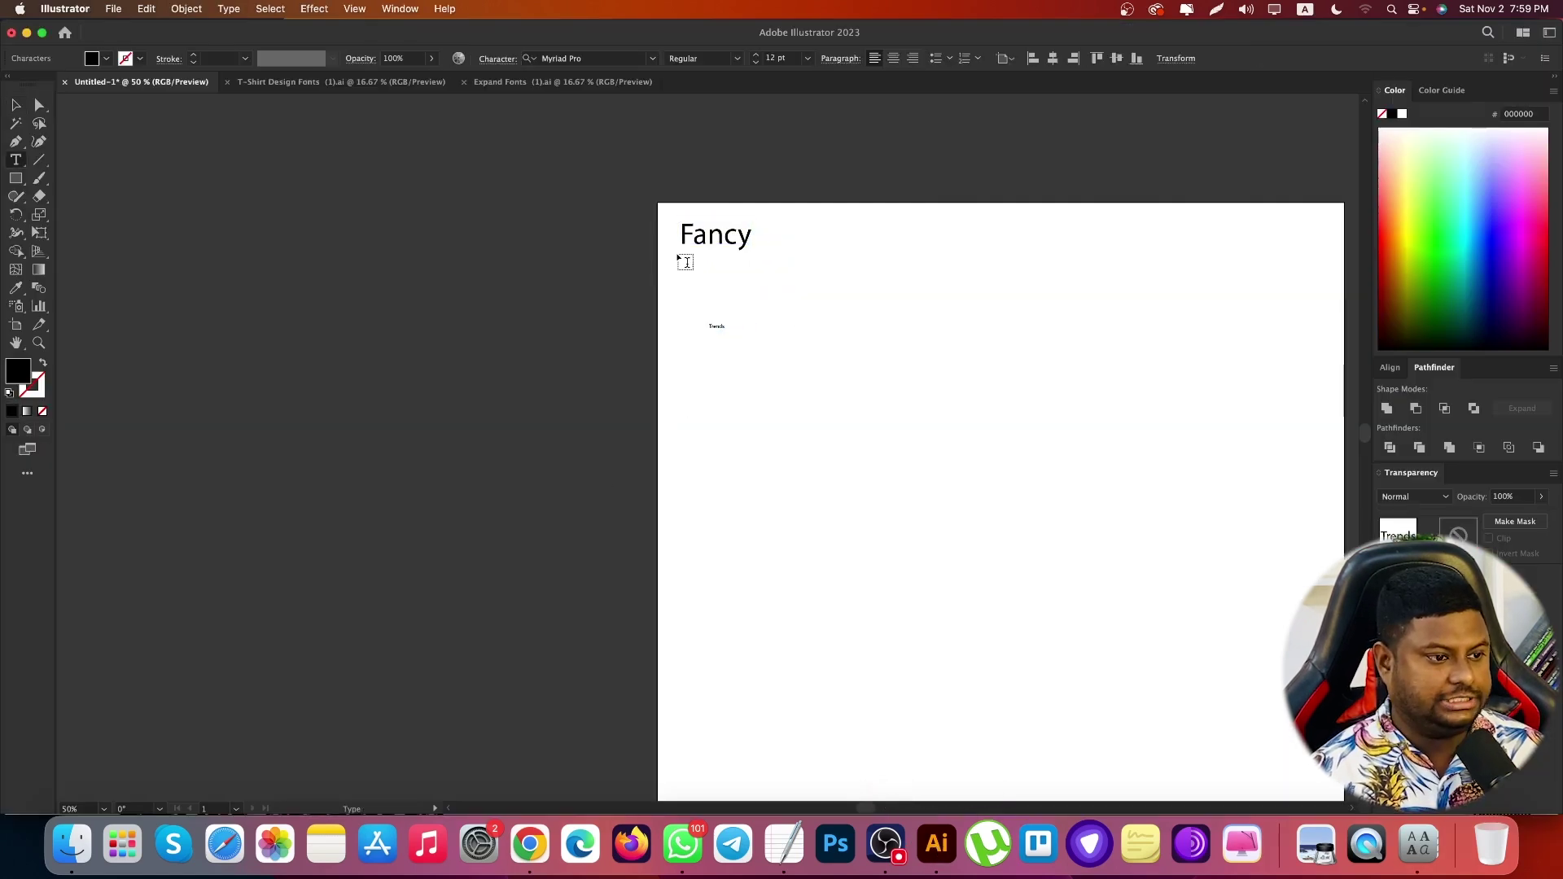
Enlarge the Trends text to about 27 pt and position it directly beneath the Fancy heading
{"action": "left_click", "coordinate": [15, 104]}
{"action": "scroll", "coordinate": [528, 260], "scroll_direction": "up", "scroll_amount": 1}
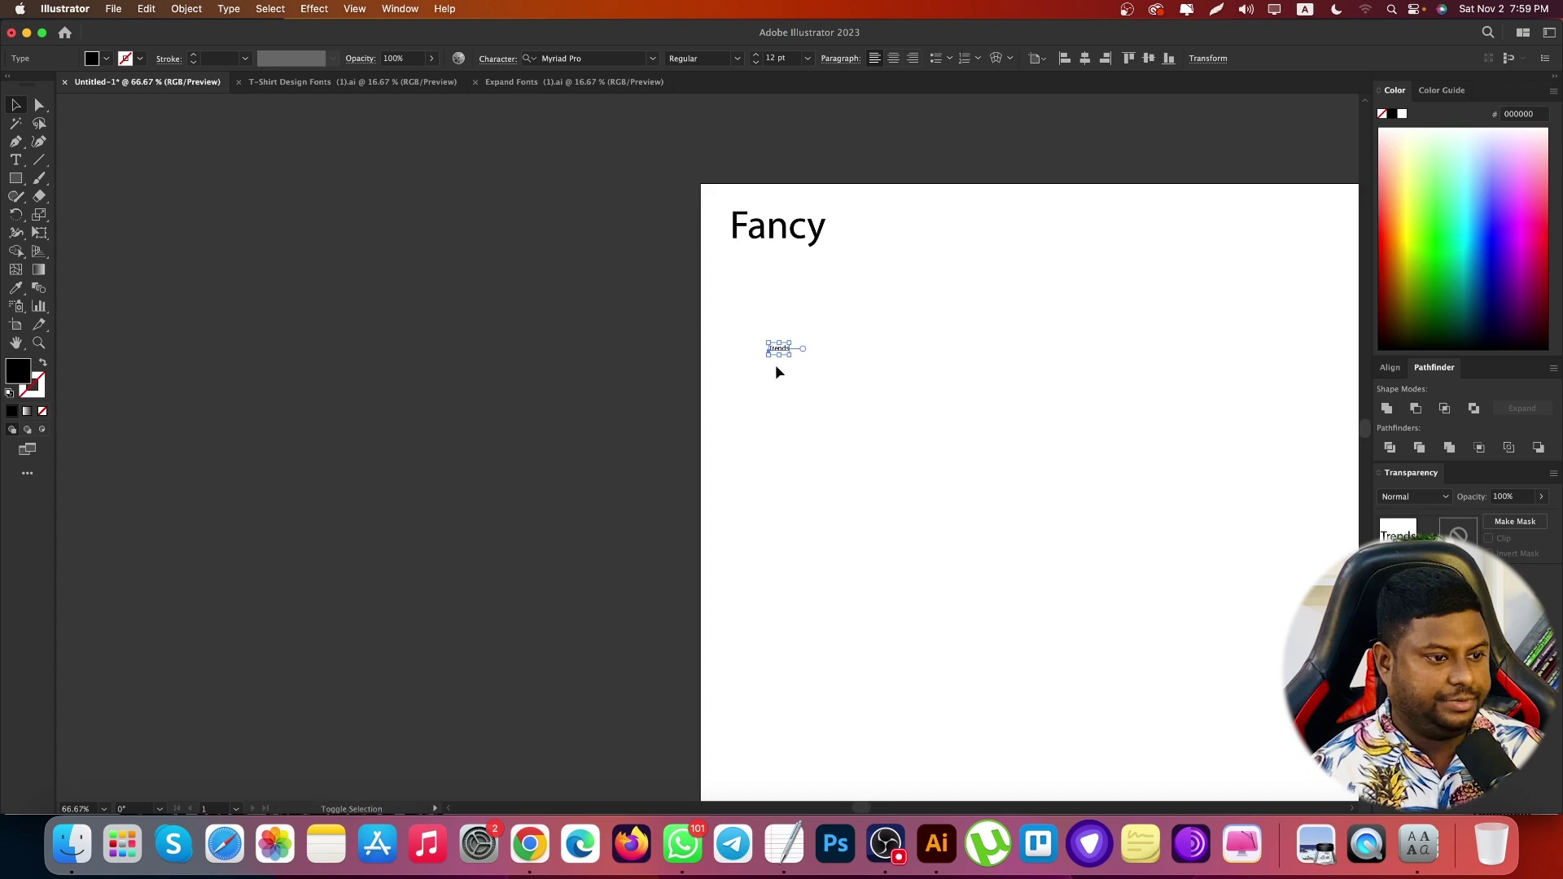
{"action": "left_click_drag", "start_coordinate": [788, 355], "coordinate": [768, 280]}
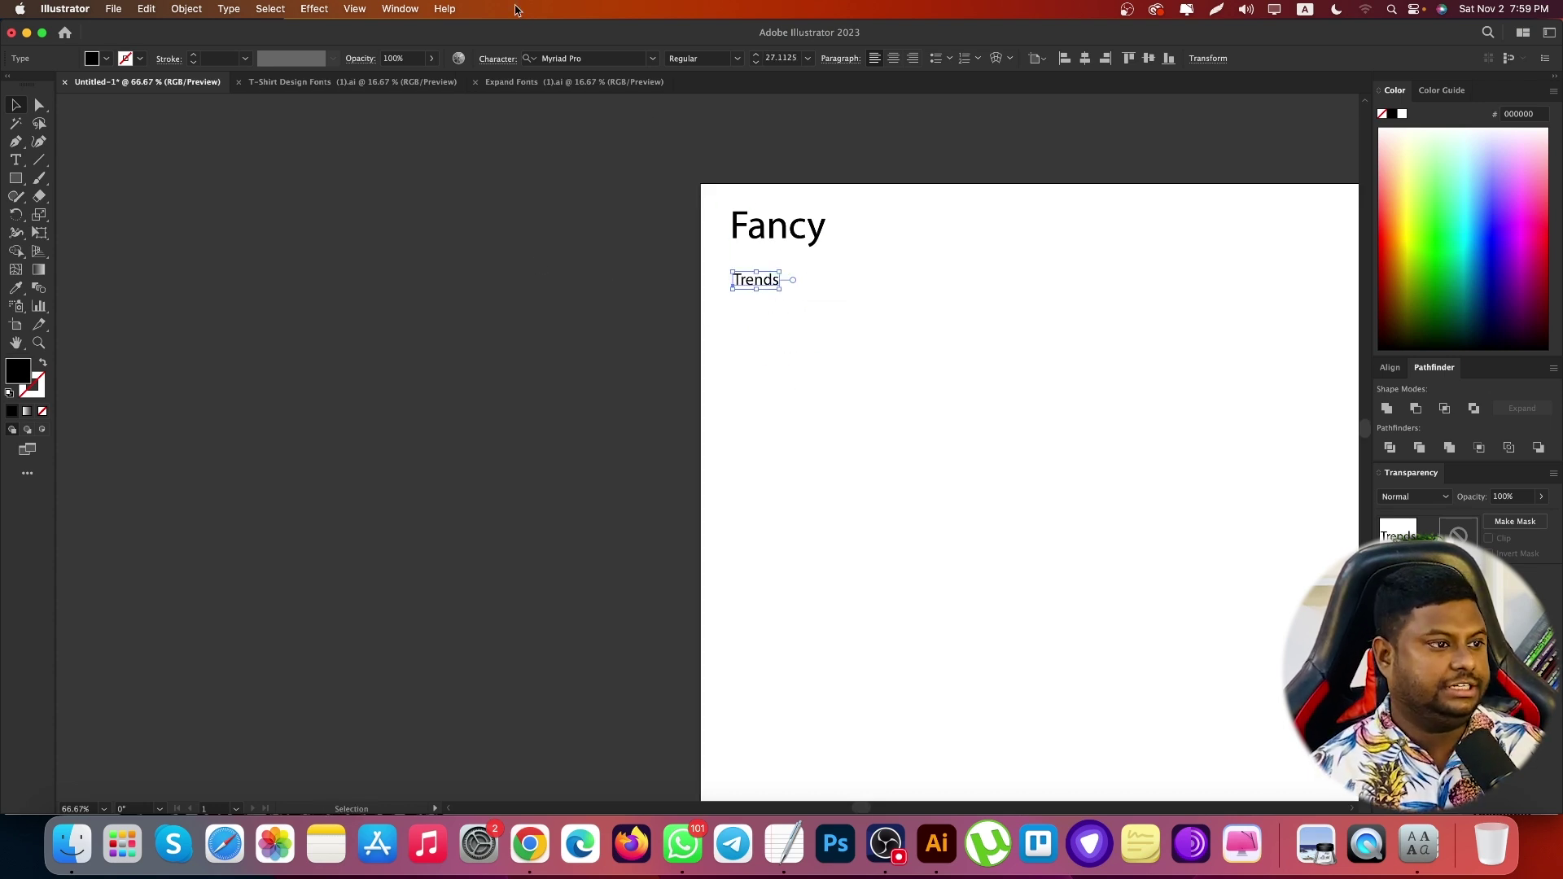
Apply the Trends font to the Trends text and reselect it to check the assigned font
{"action": "left_click", "coordinate": [589, 58]}
{"action": "type", "text": "Trends"}
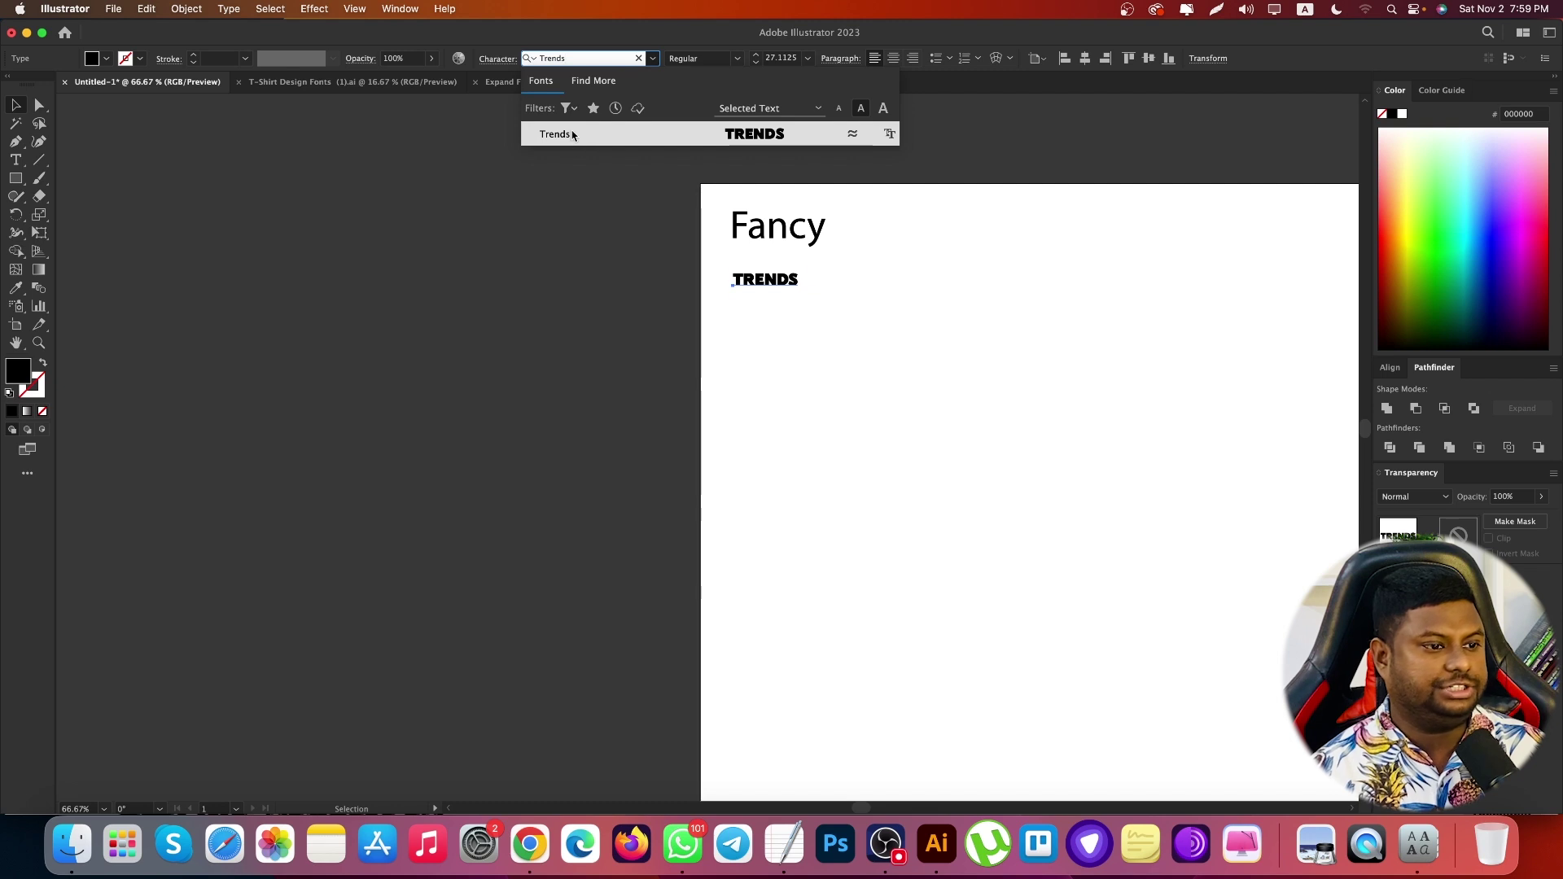
{"action": "left_click", "coordinate": [573, 135]}
{"action": "left_click", "coordinate": [837, 384]}
{"action": "scroll", "coordinate": [804, 284], "scroll_direction": "up", "scroll_amount": 2}
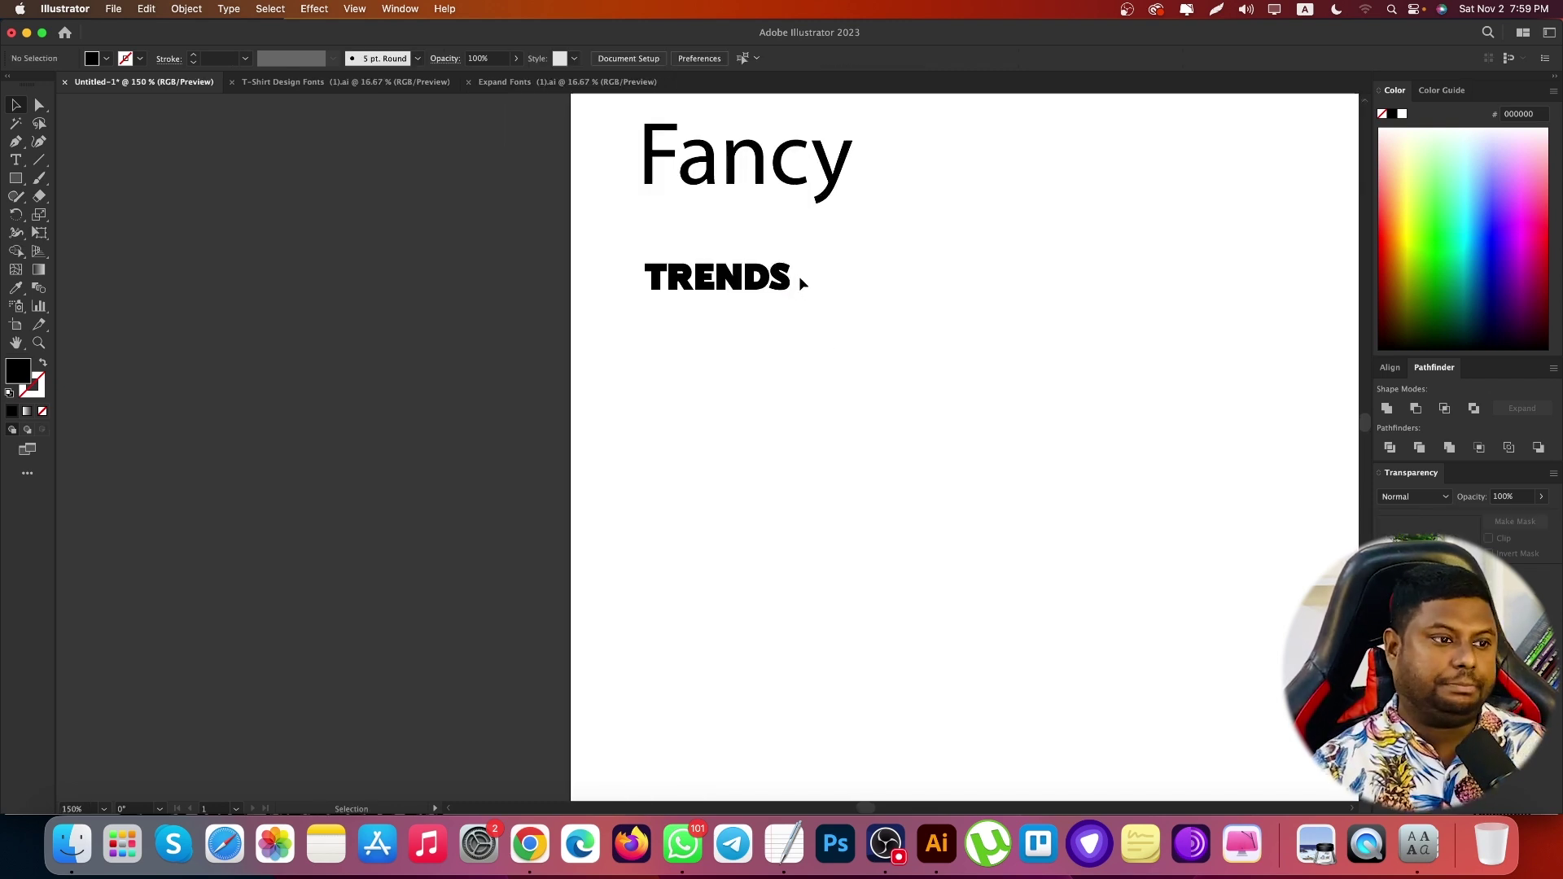
{"action": "left_click", "coordinate": [780, 287]}
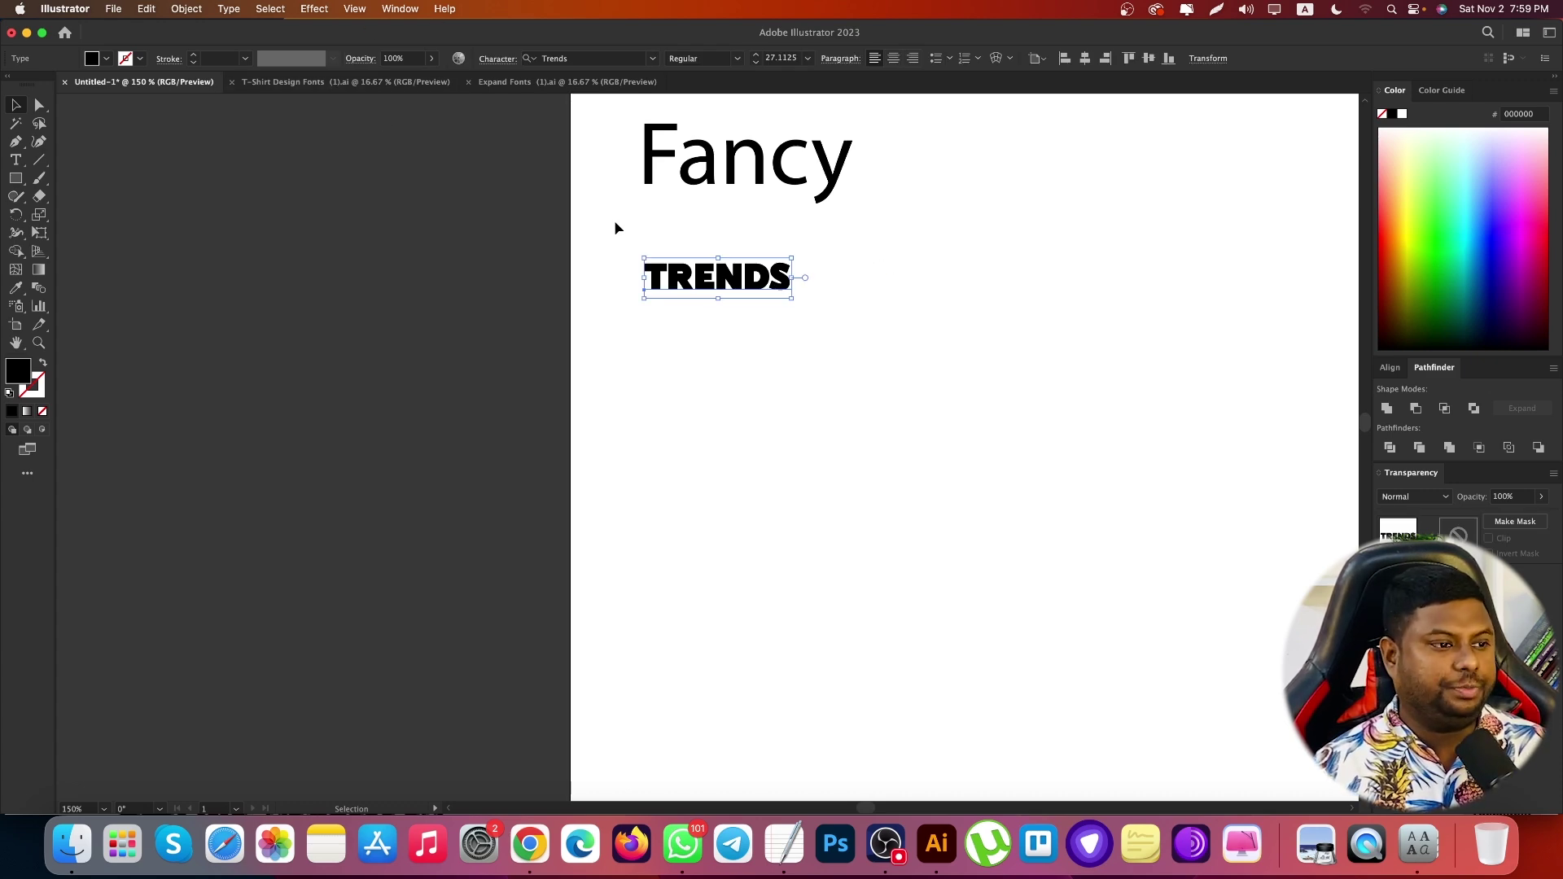
Examine the example font list in the T-Shirt Design Fonts document and return to the untitled sheet
{"action": "left_click", "coordinate": [378, 78]}
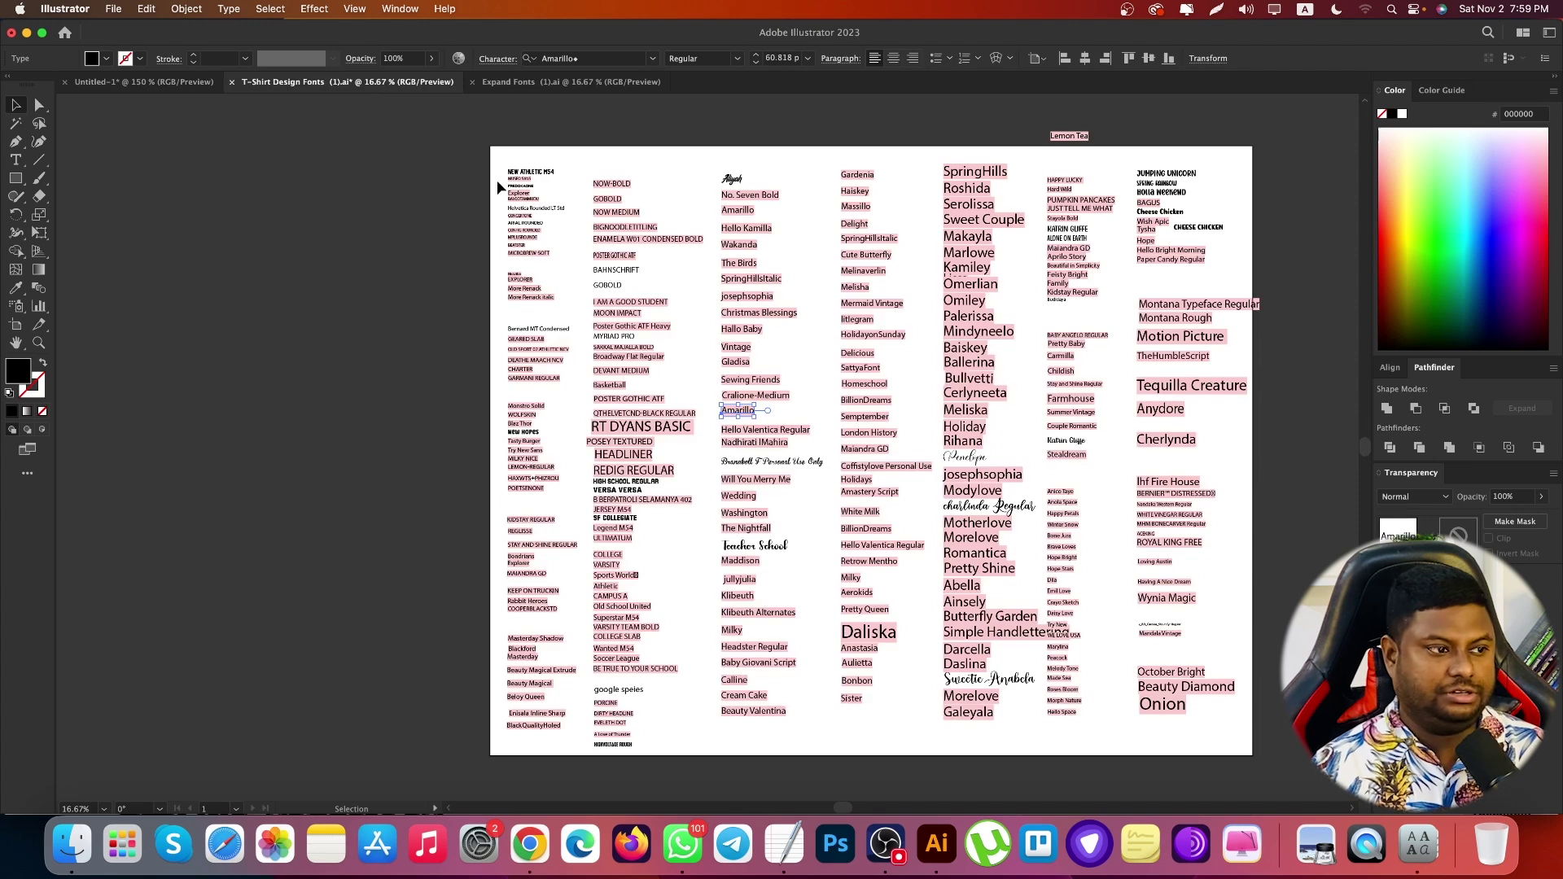
{"action": "scroll", "coordinate": [496, 179], "scroll_direction": "up", "scroll_amount": 3}
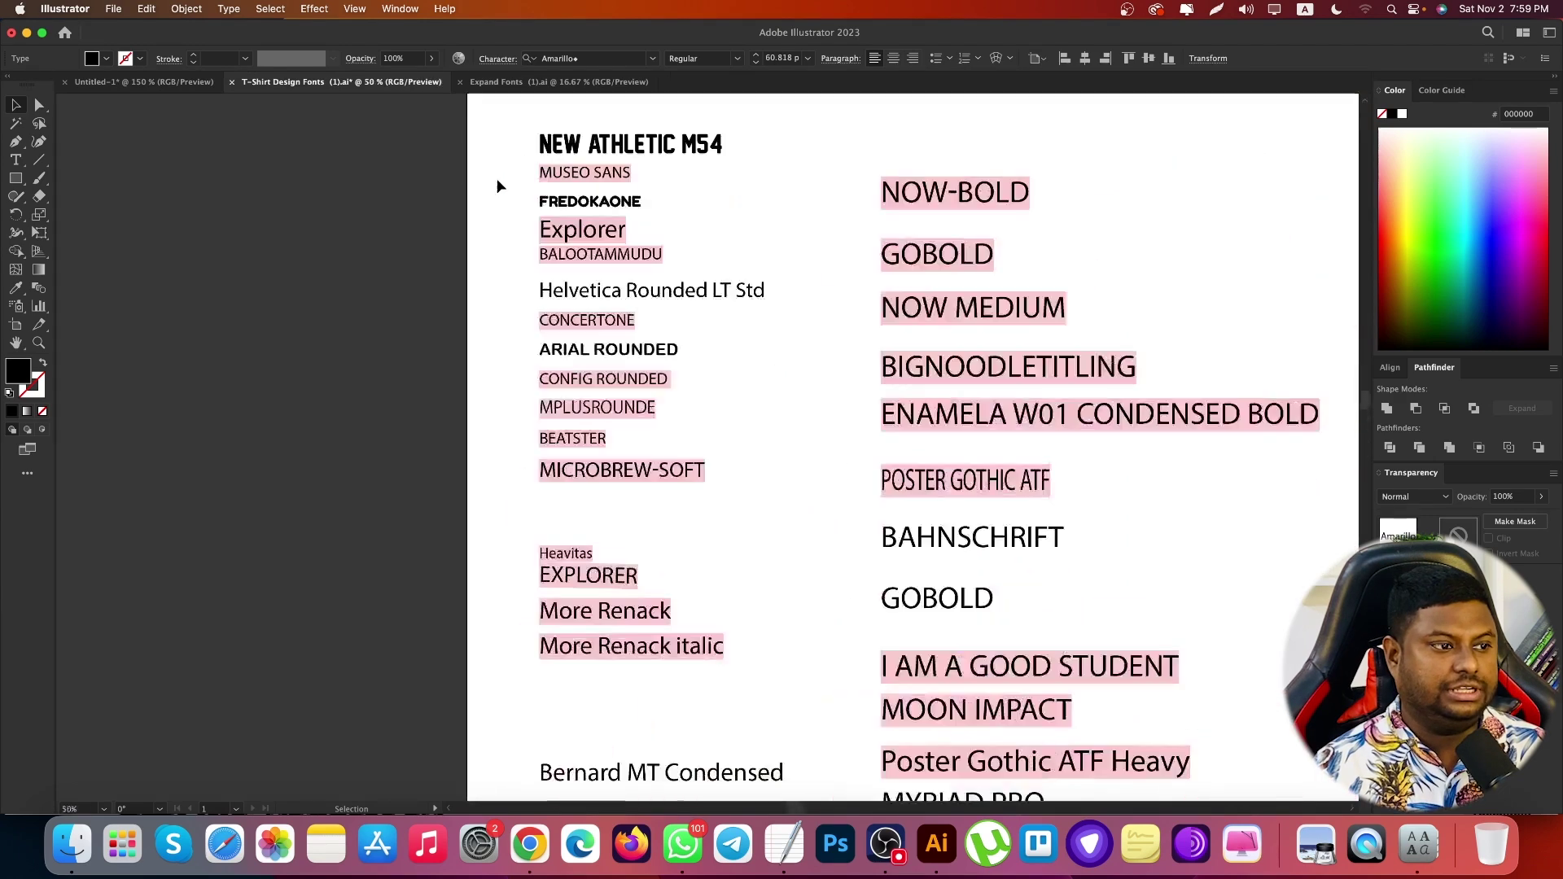
{"action": "left_click", "coordinate": [203, 82]}
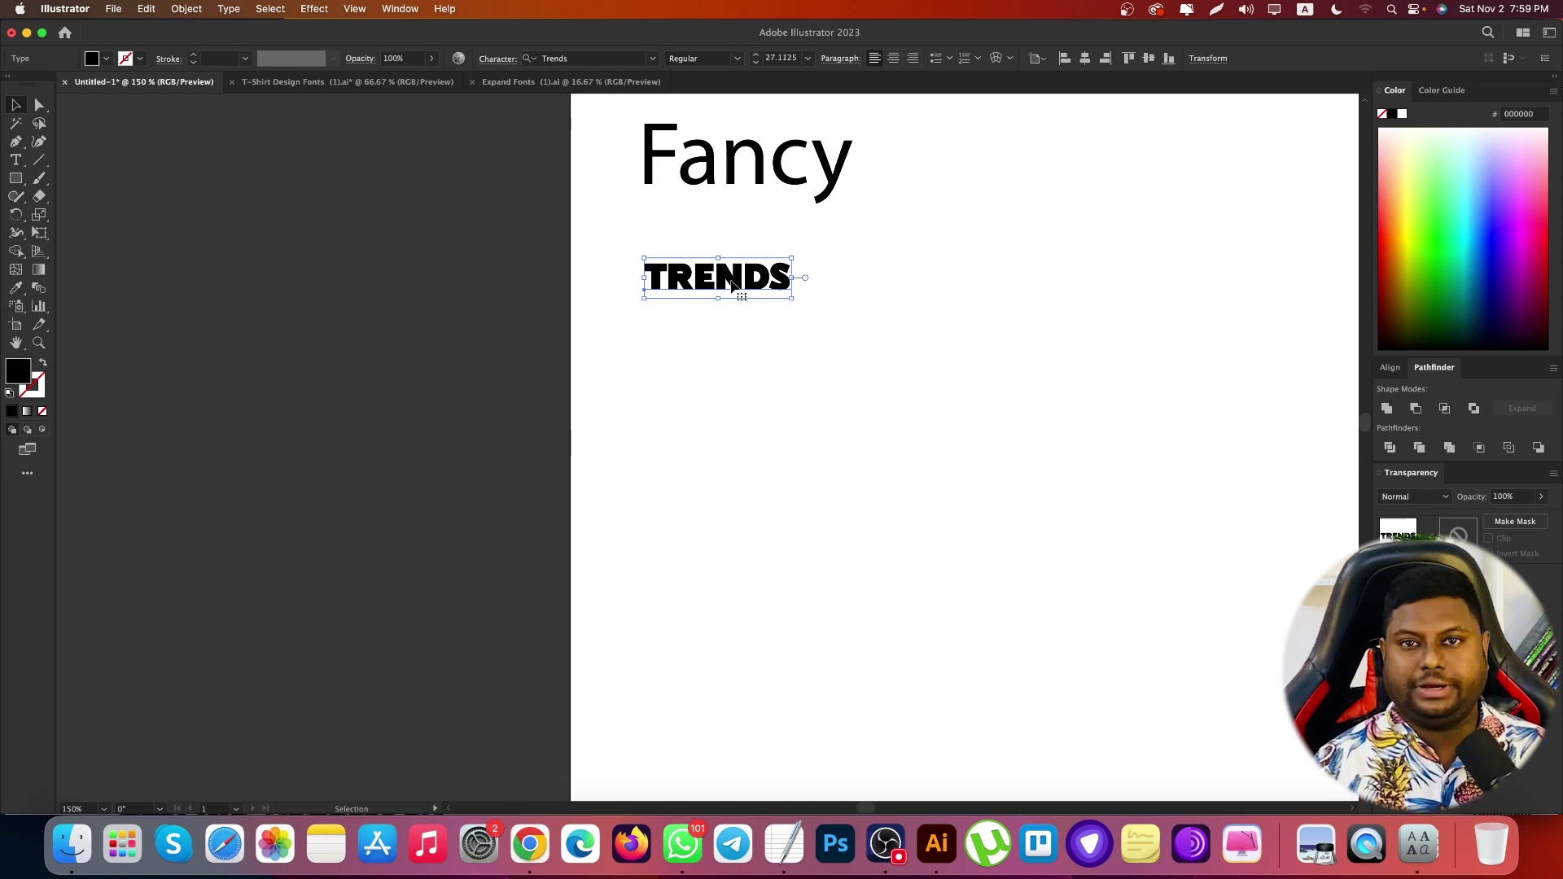
{"action": "scroll", "coordinate": [735, 415], "scroll_direction": "down", "scroll_amount": 2}
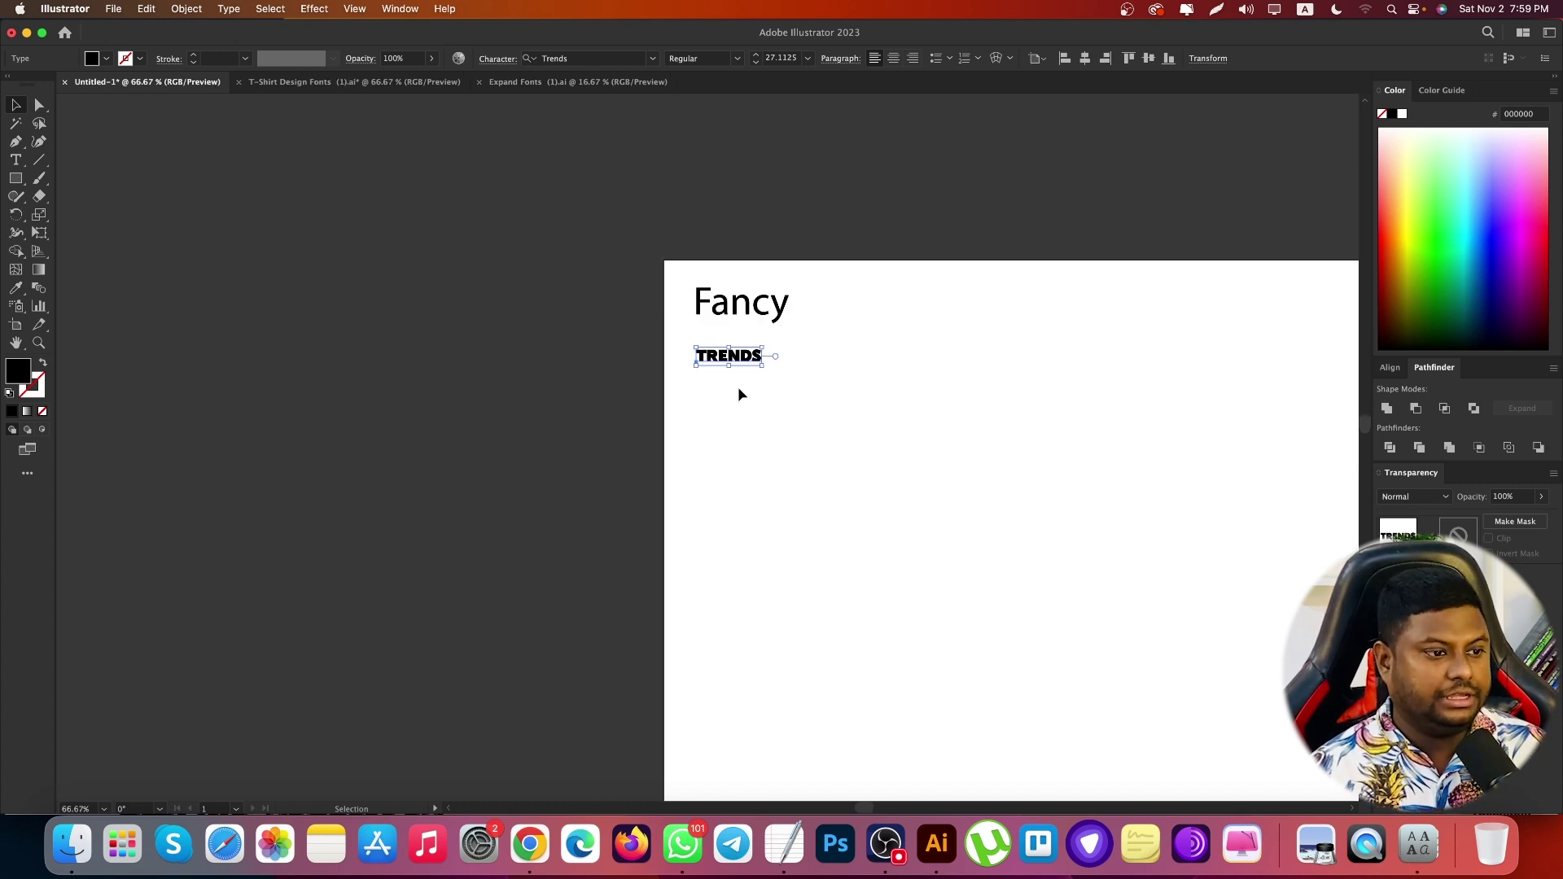
{"action": "left_click_drag", "start_coordinate": [839, 430], "coordinate": [745, 294]}
Switch to DaFont in Chrome and browse the Old School fonts and the main Fancy category
{"action": "left_click", "coordinate": [529, 844]}
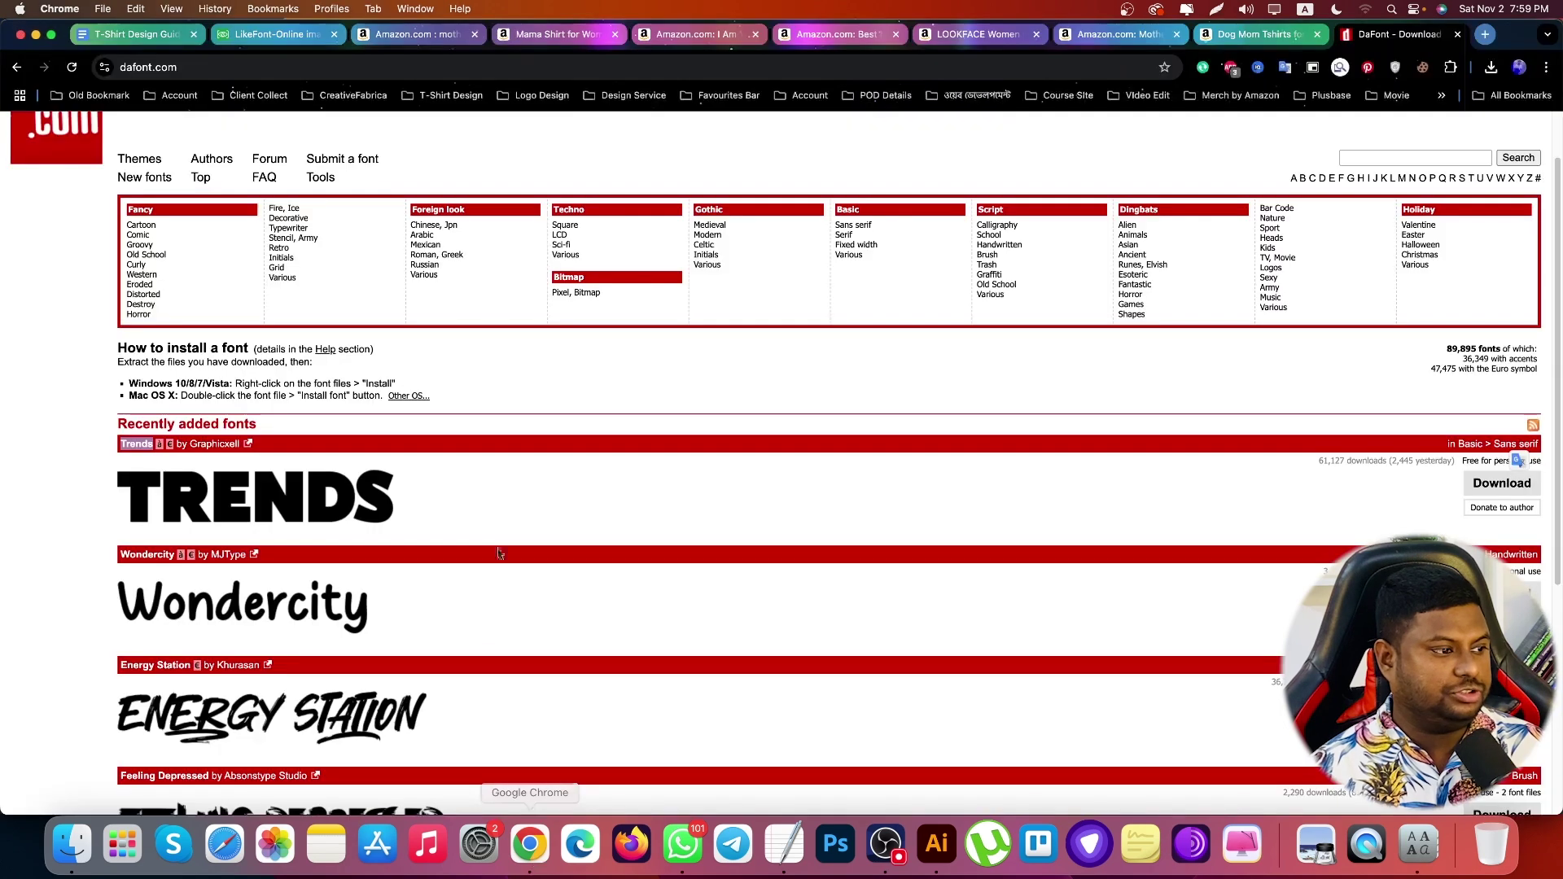
{"action": "left_click", "coordinate": [162, 255]}
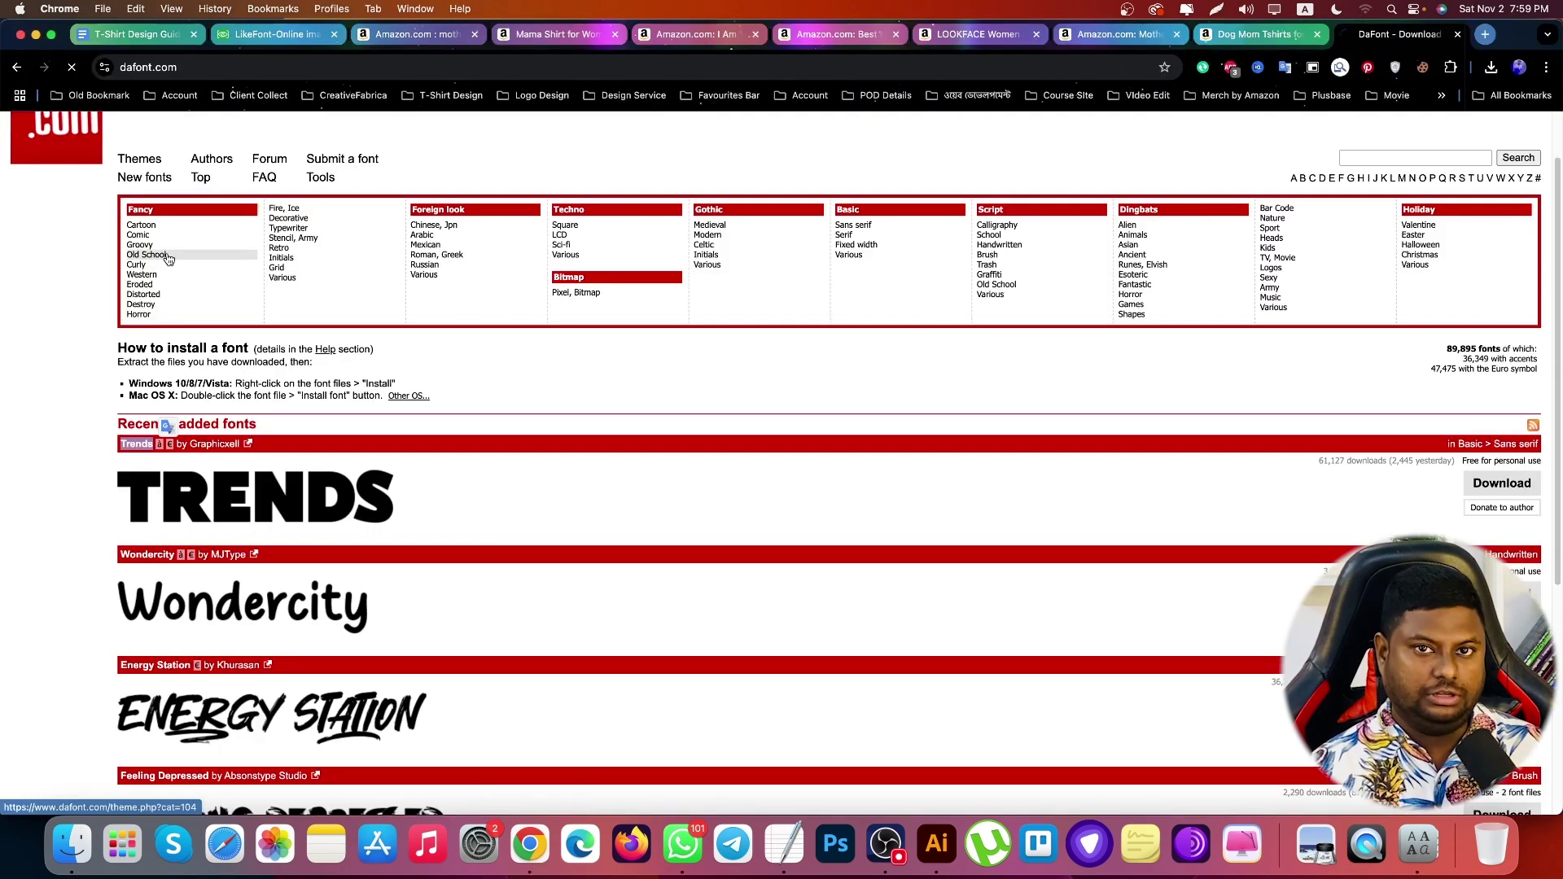
{"action": "scroll", "coordinate": [222, 306], "scroll_direction": "down", "scroll_amount": 5}
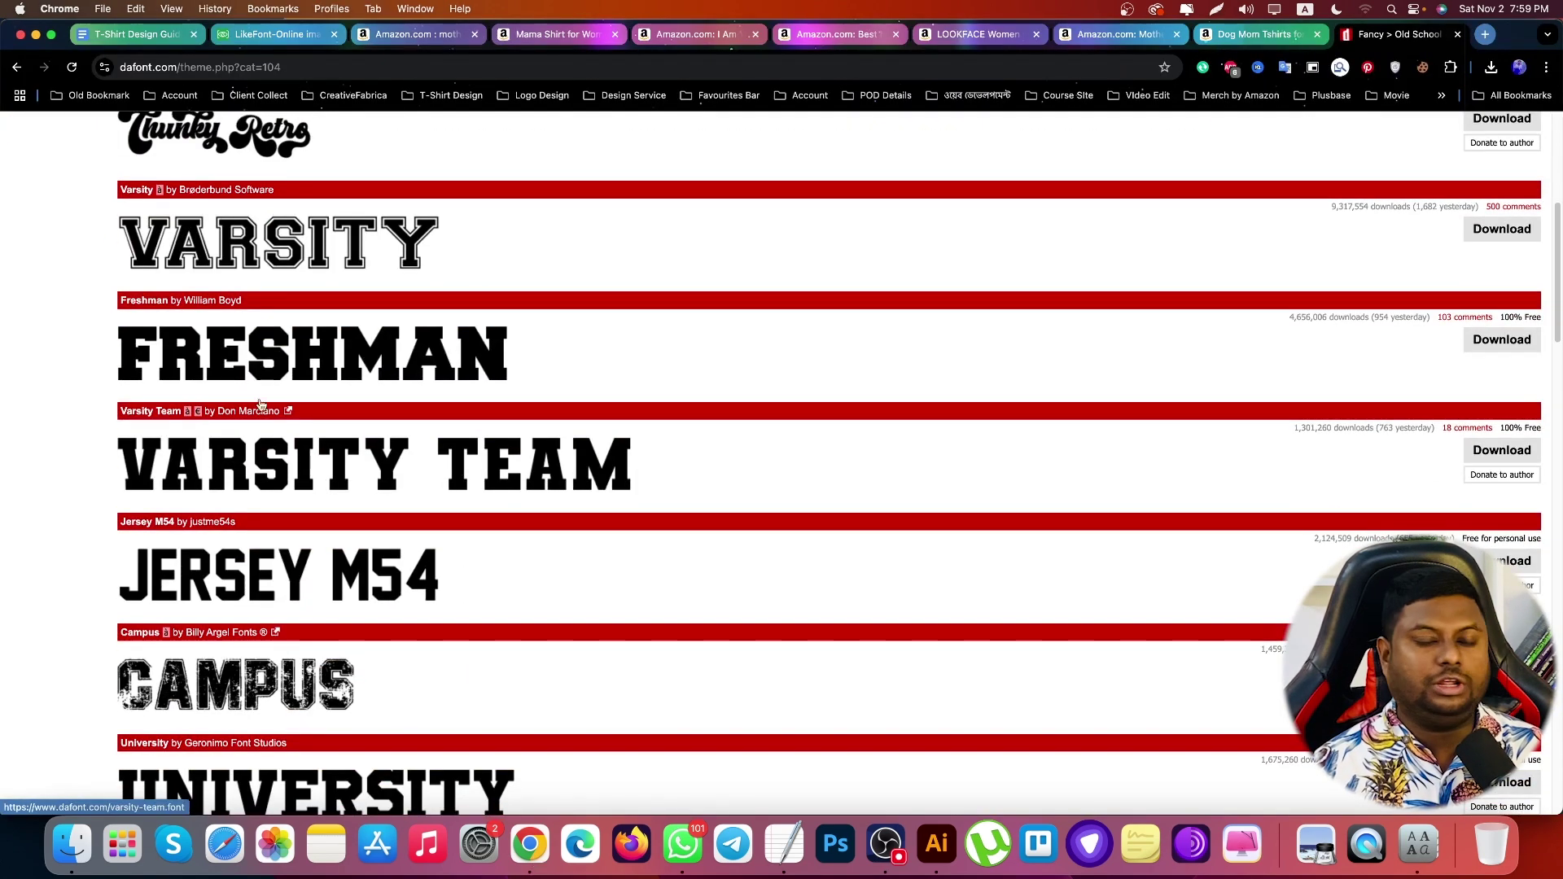
{"action": "scroll", "coordinate": [218, 194], "scroll_direction": "up", "scroll_amount": 5}
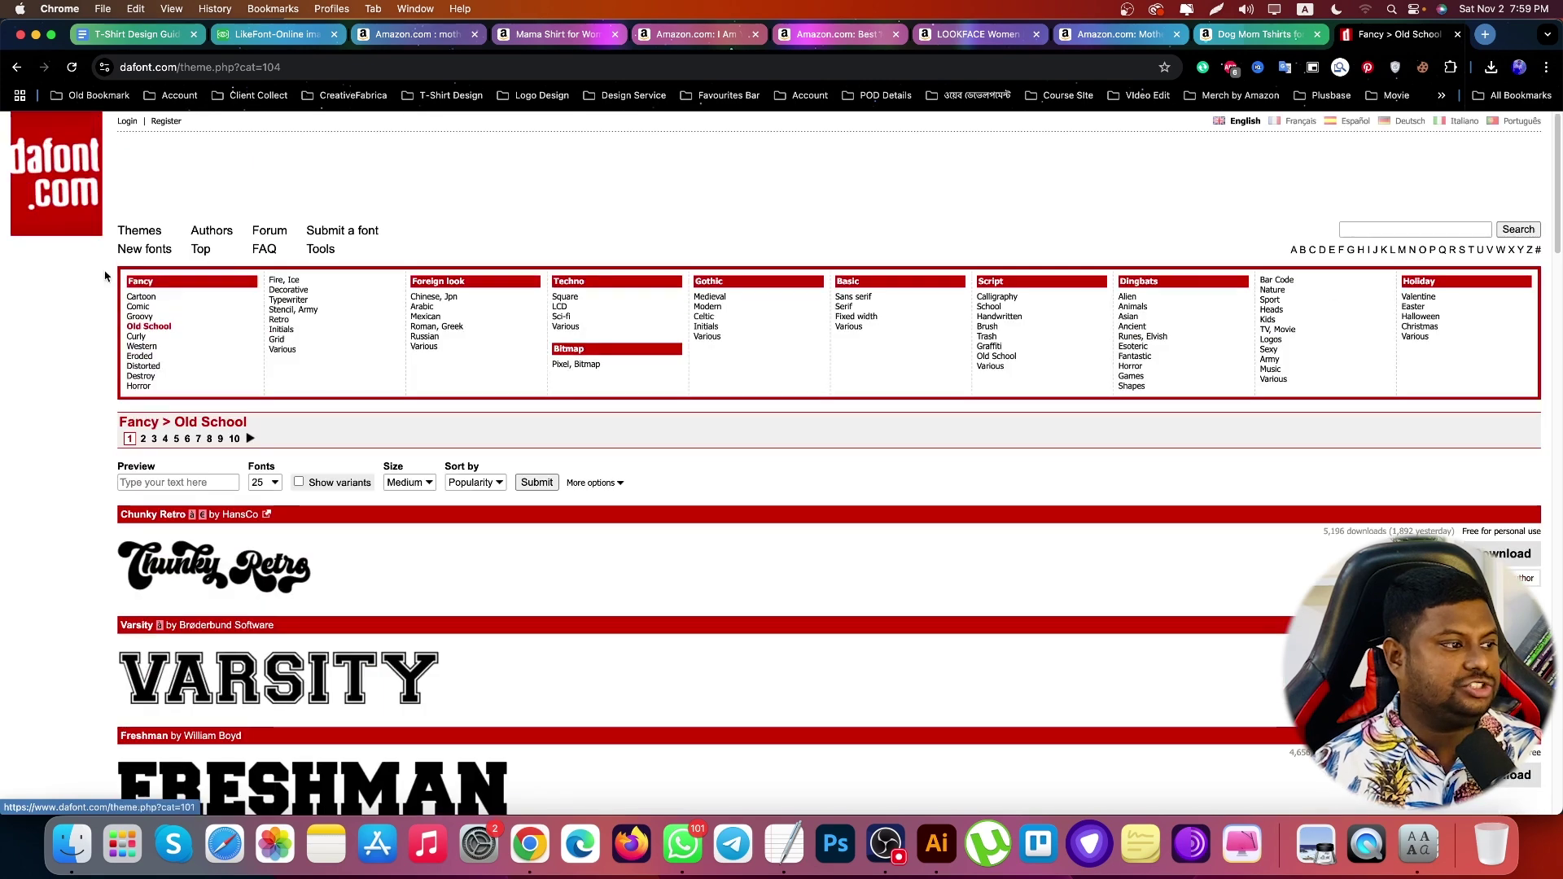
{"action": "left_click", "coordinate": [143, 283]}
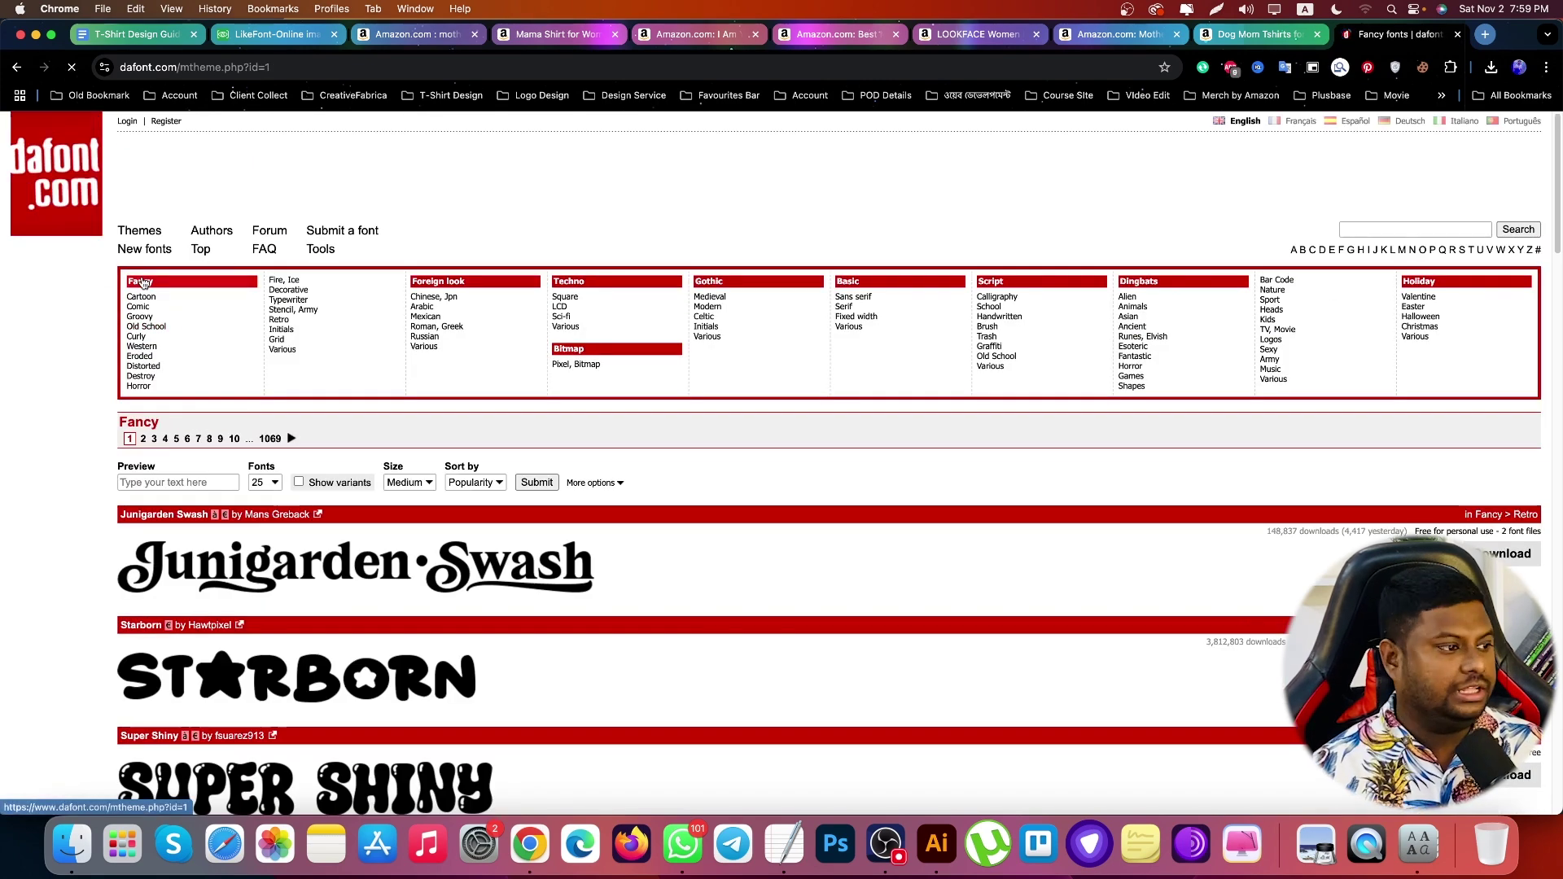
Return to Illustrator and move the Fancy heading off the artboard, just above its top-left corner
{"action": "left_click", "coordinate": [936, 844]}
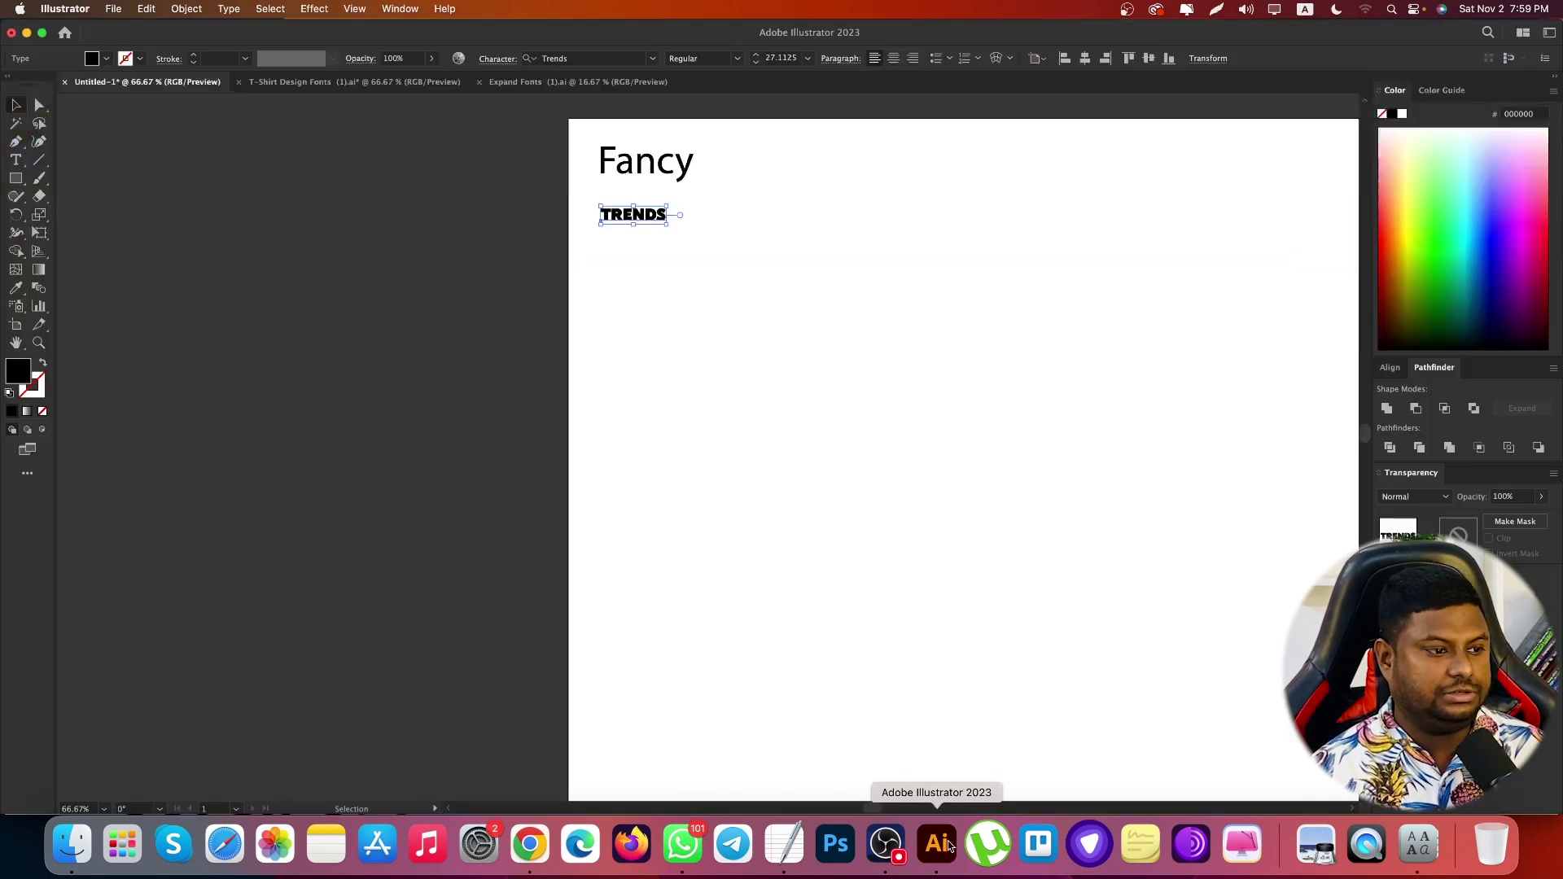
{"action": "scroll", "coordinate": [713, 401], "scroll_direction": "down", "scroll_amount": 3}
{"action": "left_click_drag", "start_coordinate": [688, 328], "coordinate": [688, 291]}
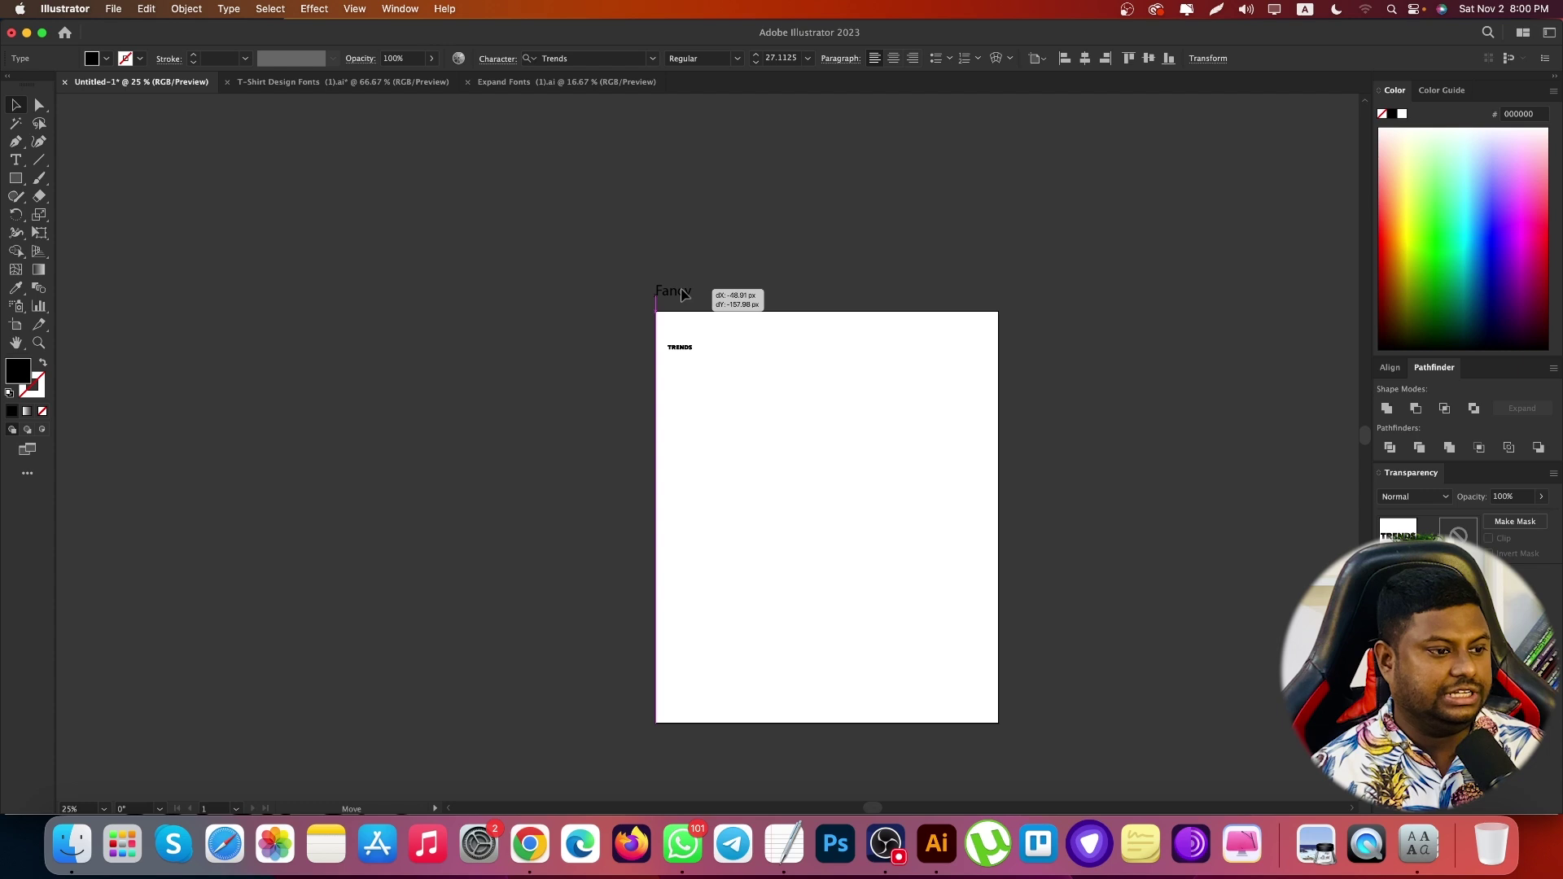
{"action": "scroll", "coordinate": [680, 335], "scroll_direction": "up", "scroll_amount": 3}
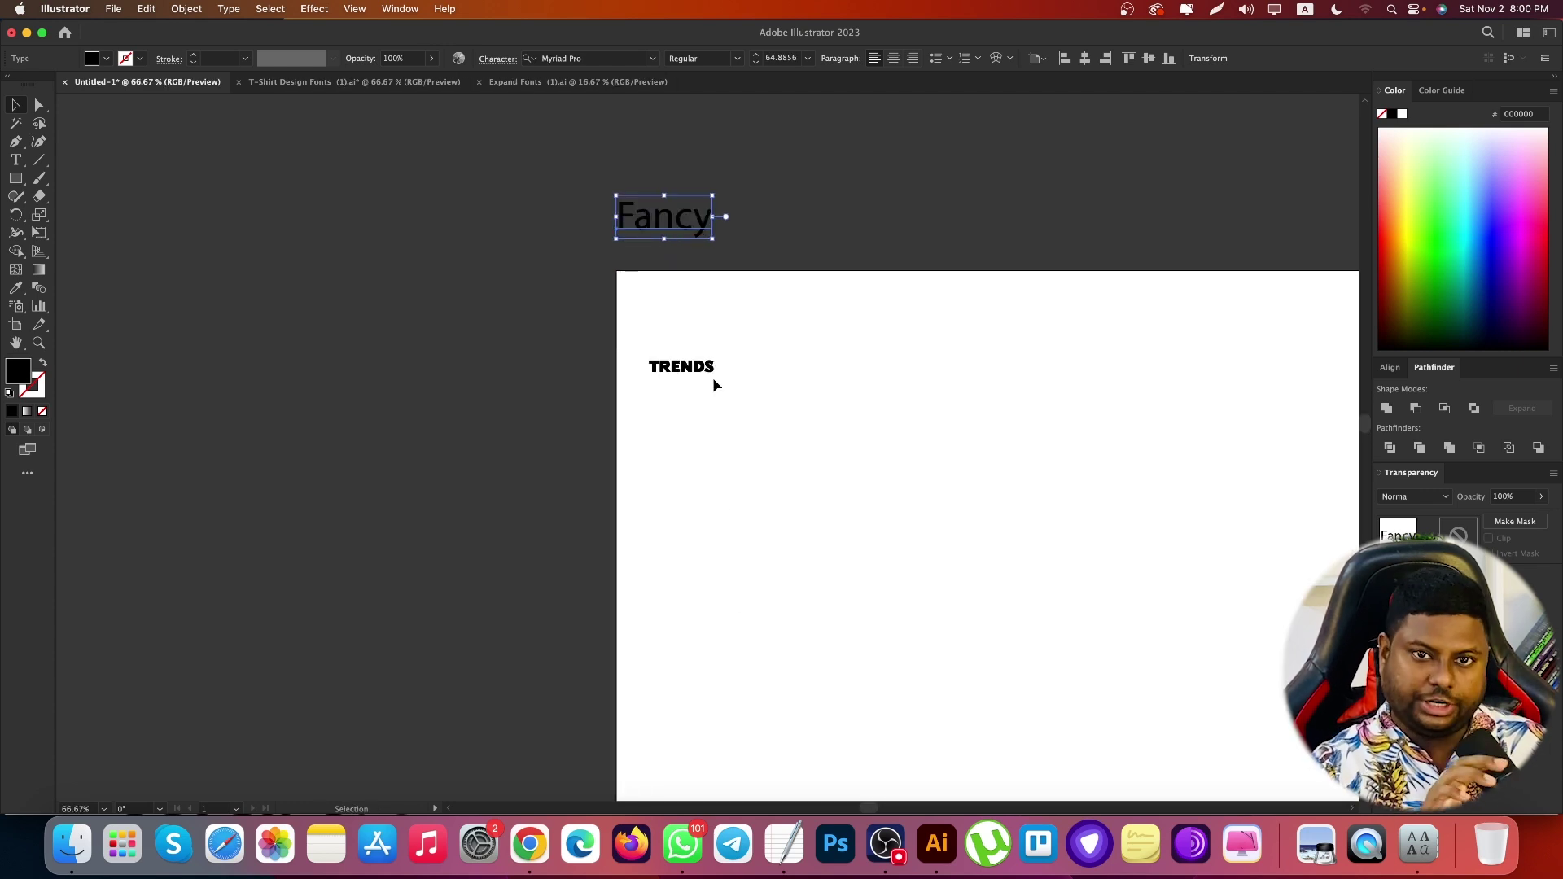
{"action": "scroll", "coordinate": [715, 382], "scroll_direction": "down", "scroll_amount": 6}
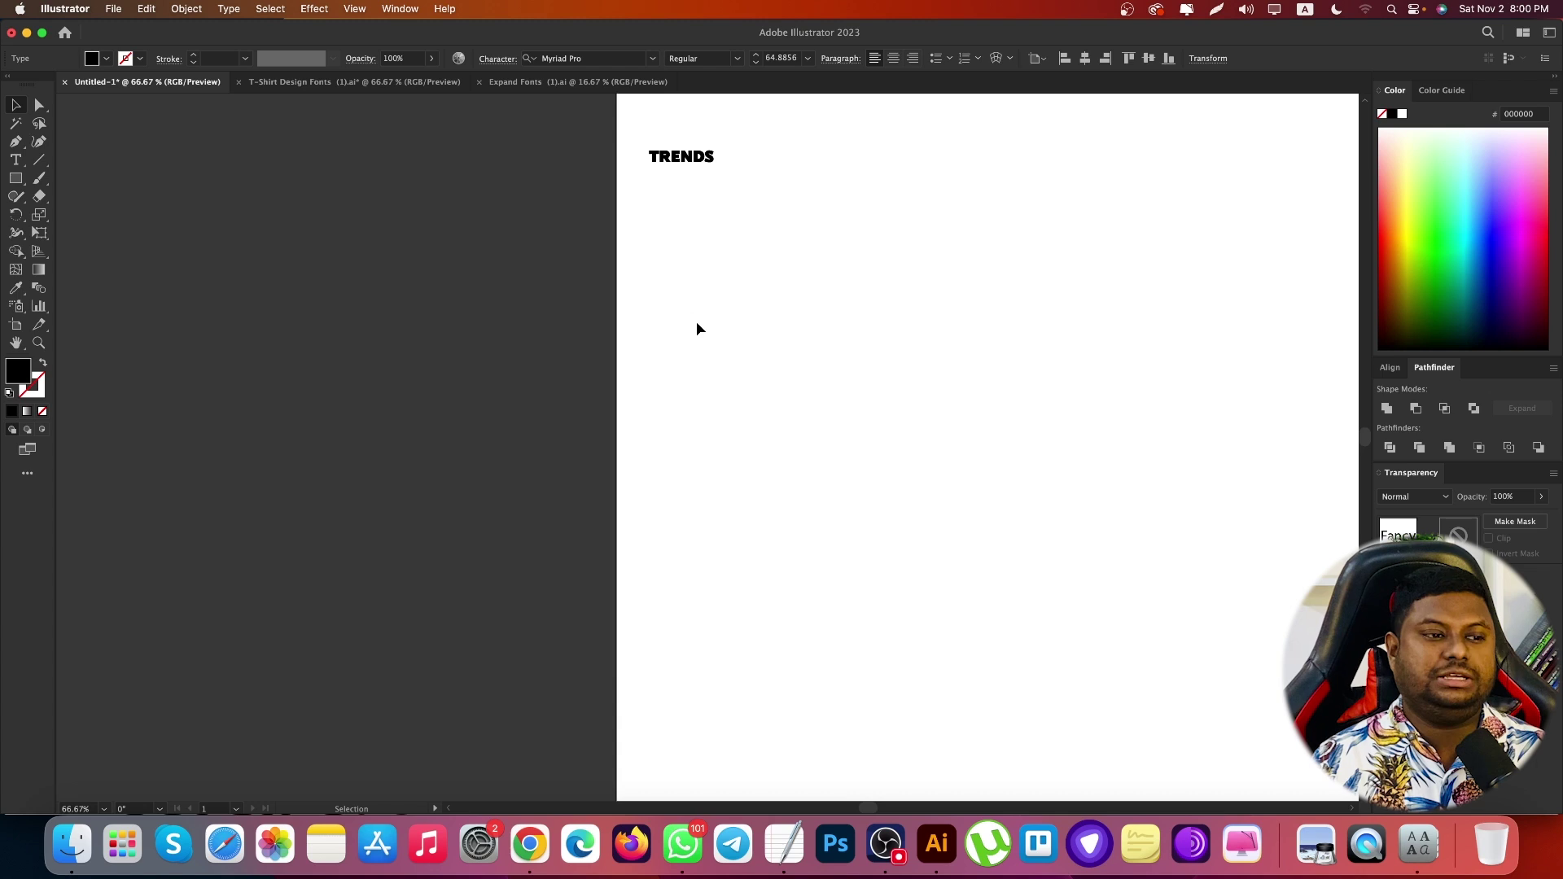
{"action": "scroll", "coordinate": [728, 447], "scroll_direction": "down", "scroll_amount": 4}
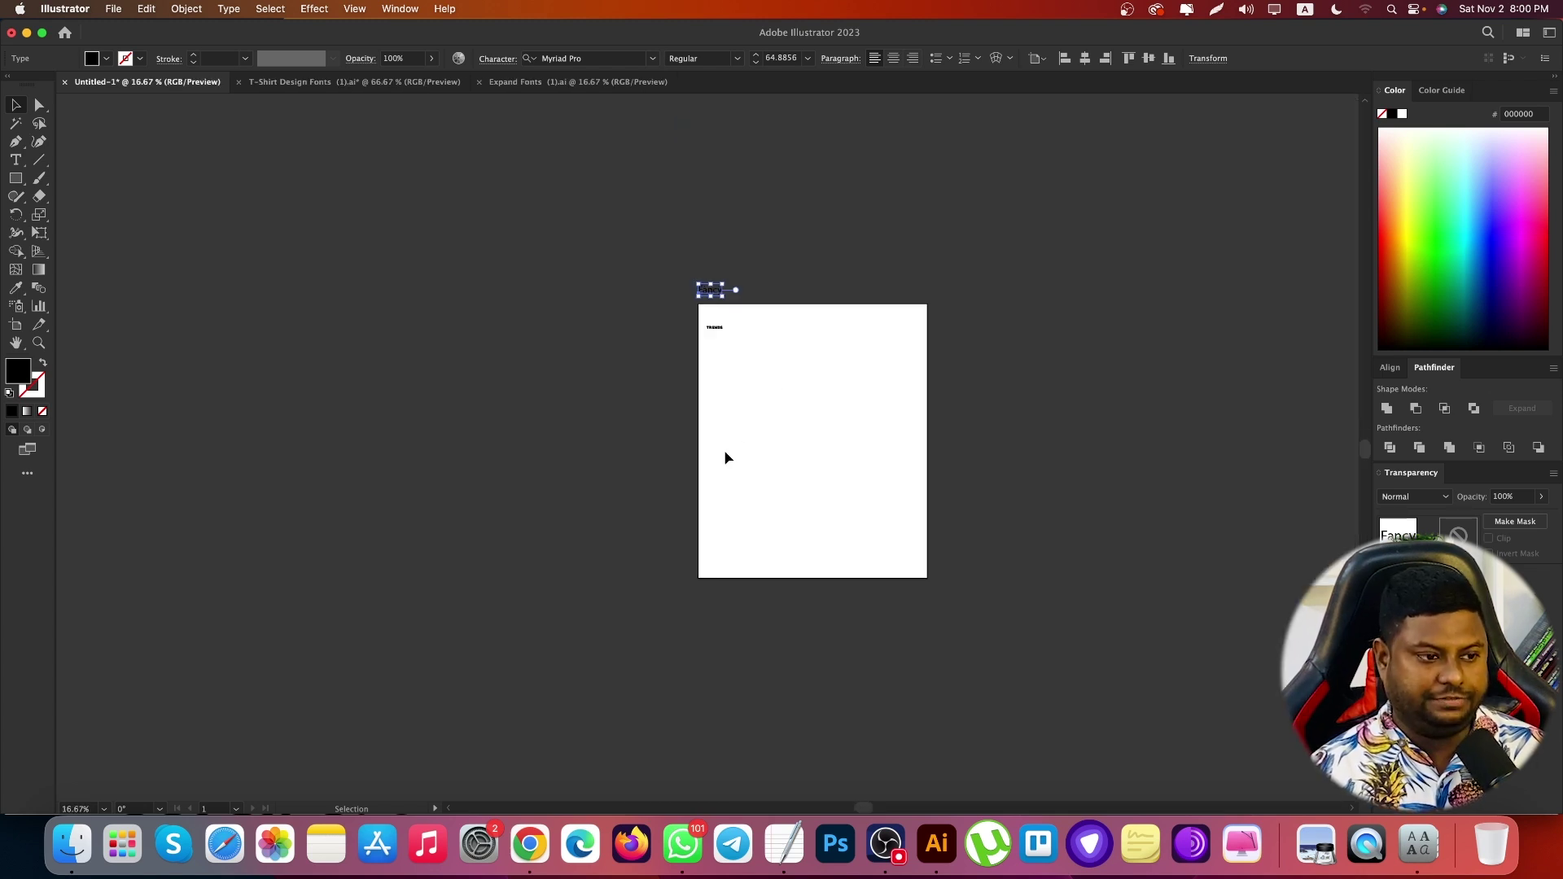
{"action": "scroll", "coordinate": [766, 384], "scroll_direction": "up", "scroll_amount": 2}
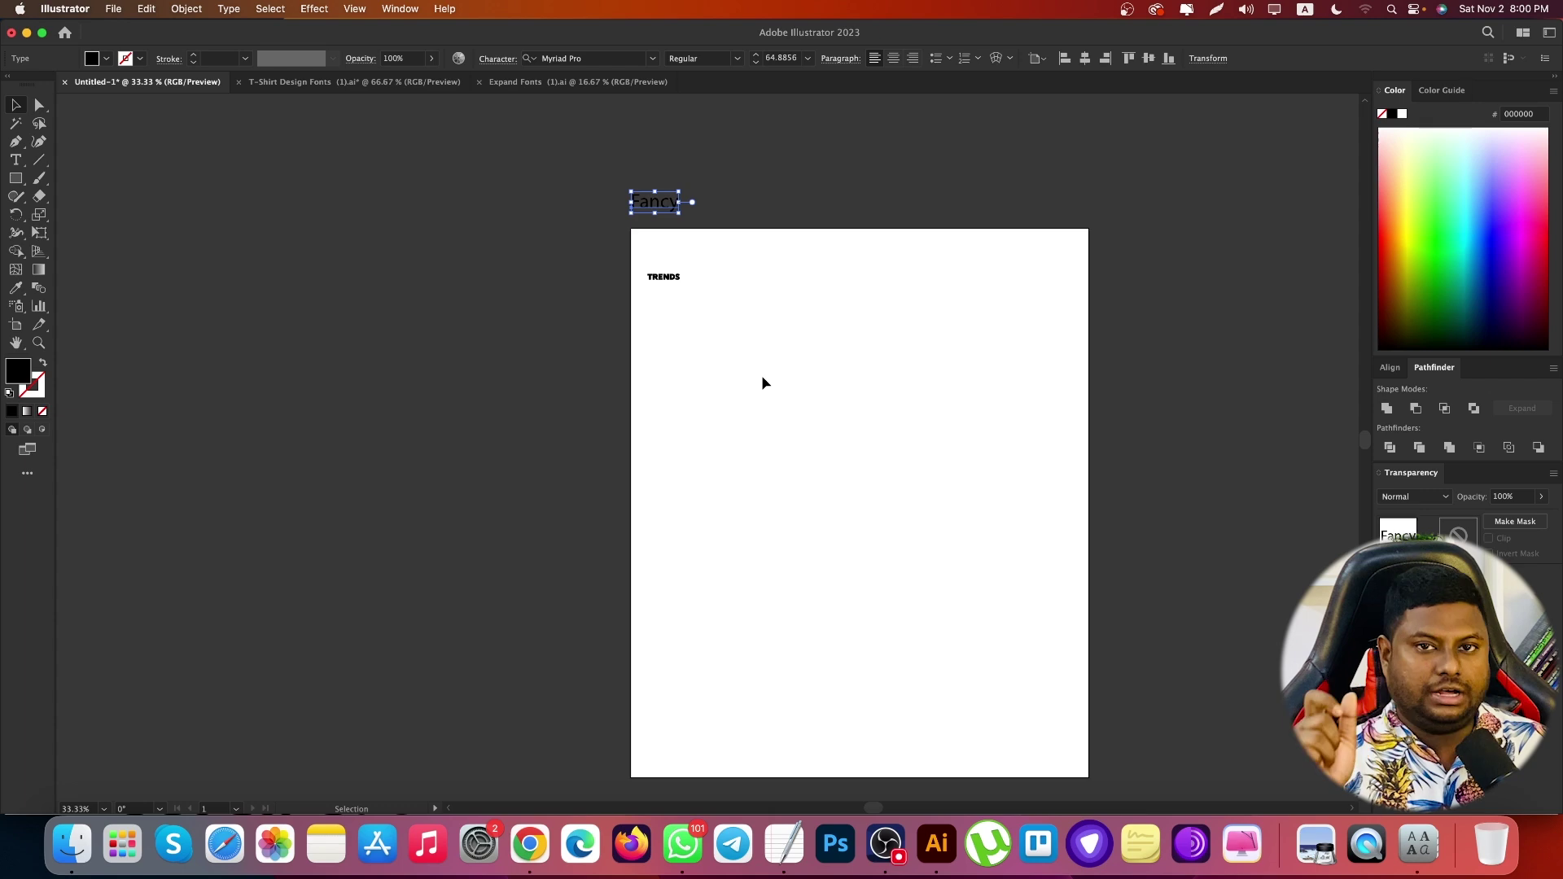
{"action": "left_click", "coordinate": [530, 844]}
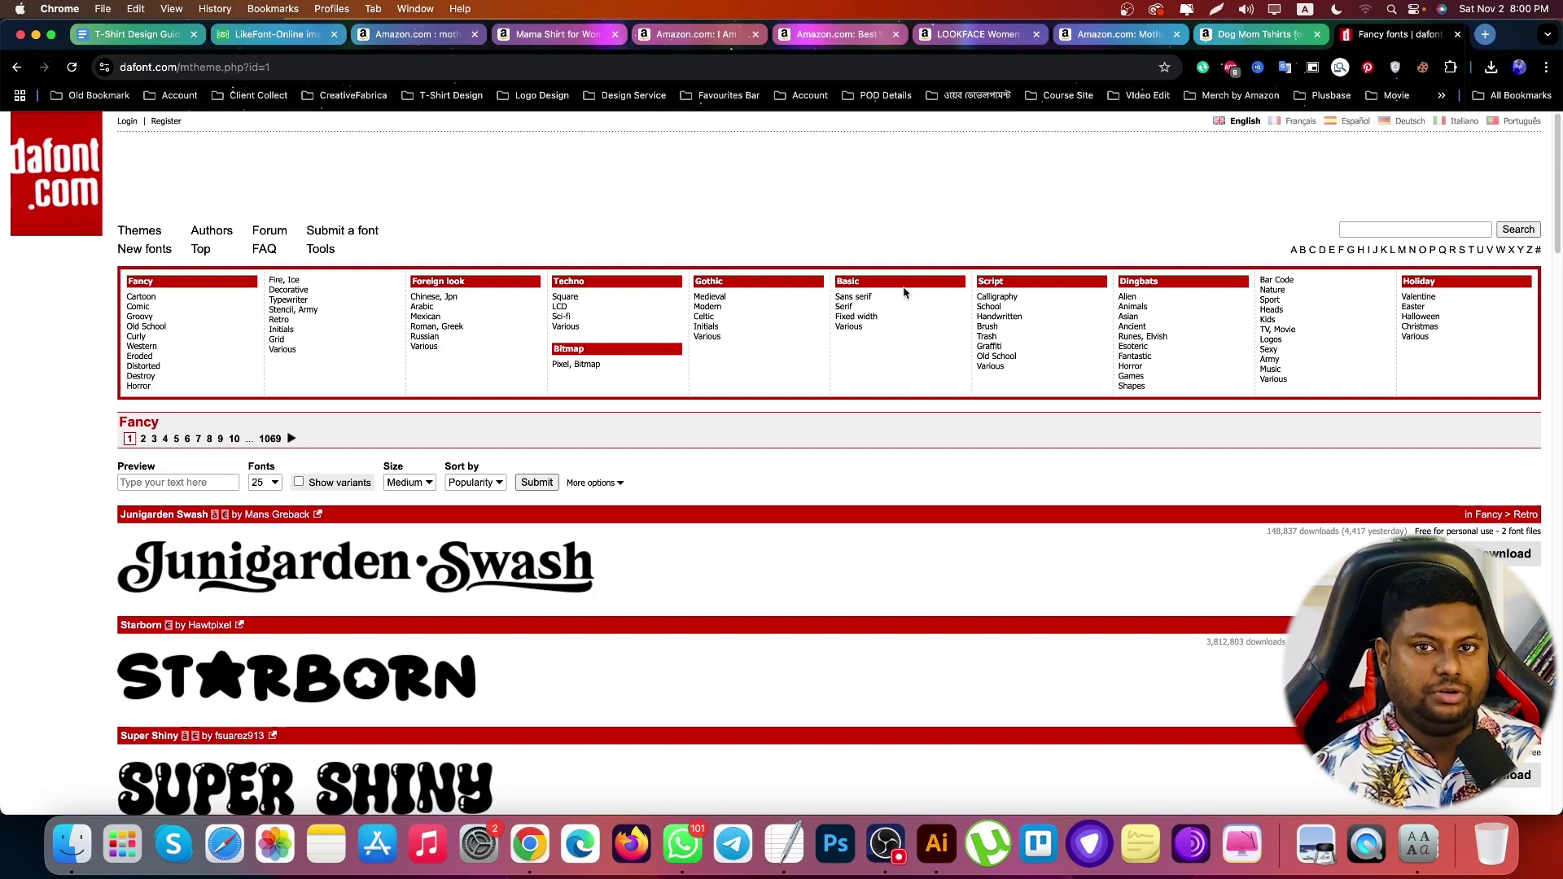
{"action": "left_click", "coordinate": [937, 844]}
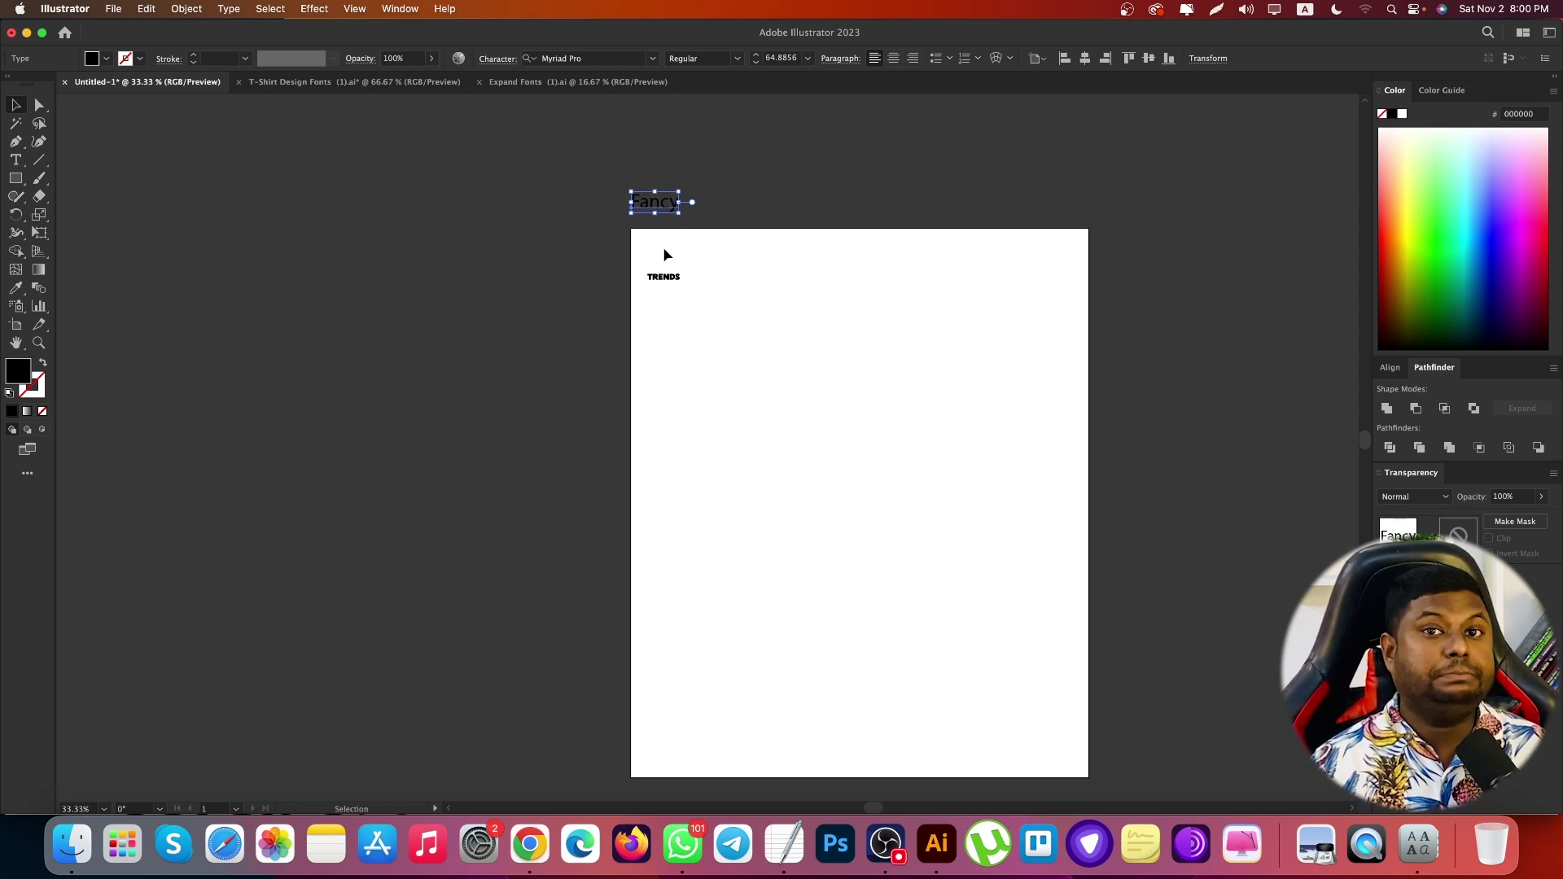
Search Google for voidtools in a new Chrome tab and open the voidtools website
{"action": "left_click", "coordinate": [529, 844]}
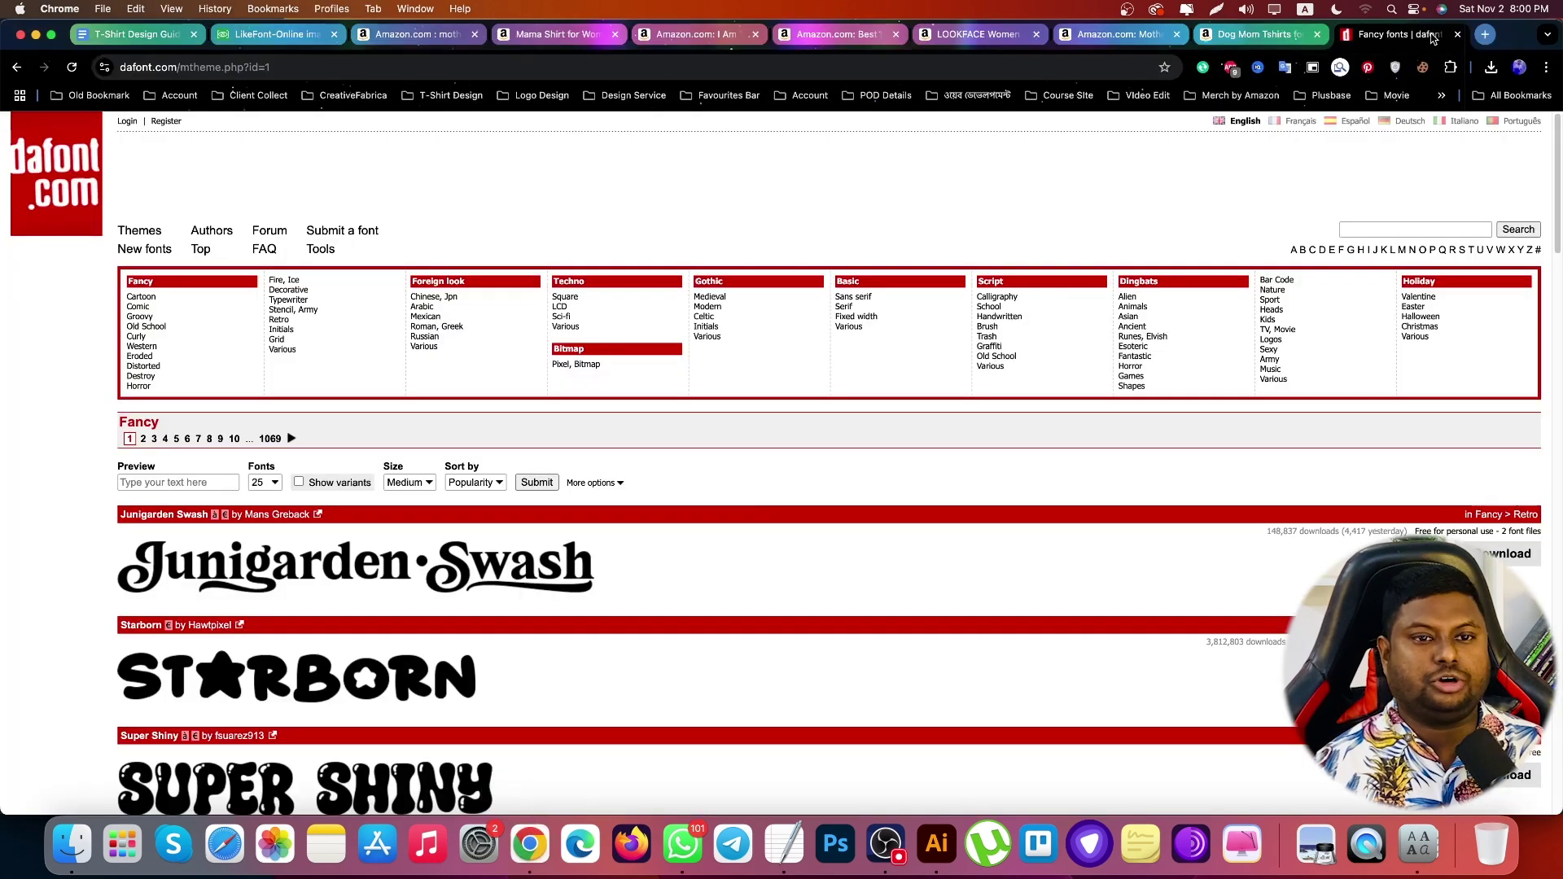
{"action": "left_click", "coordinate": [1483, 36]}
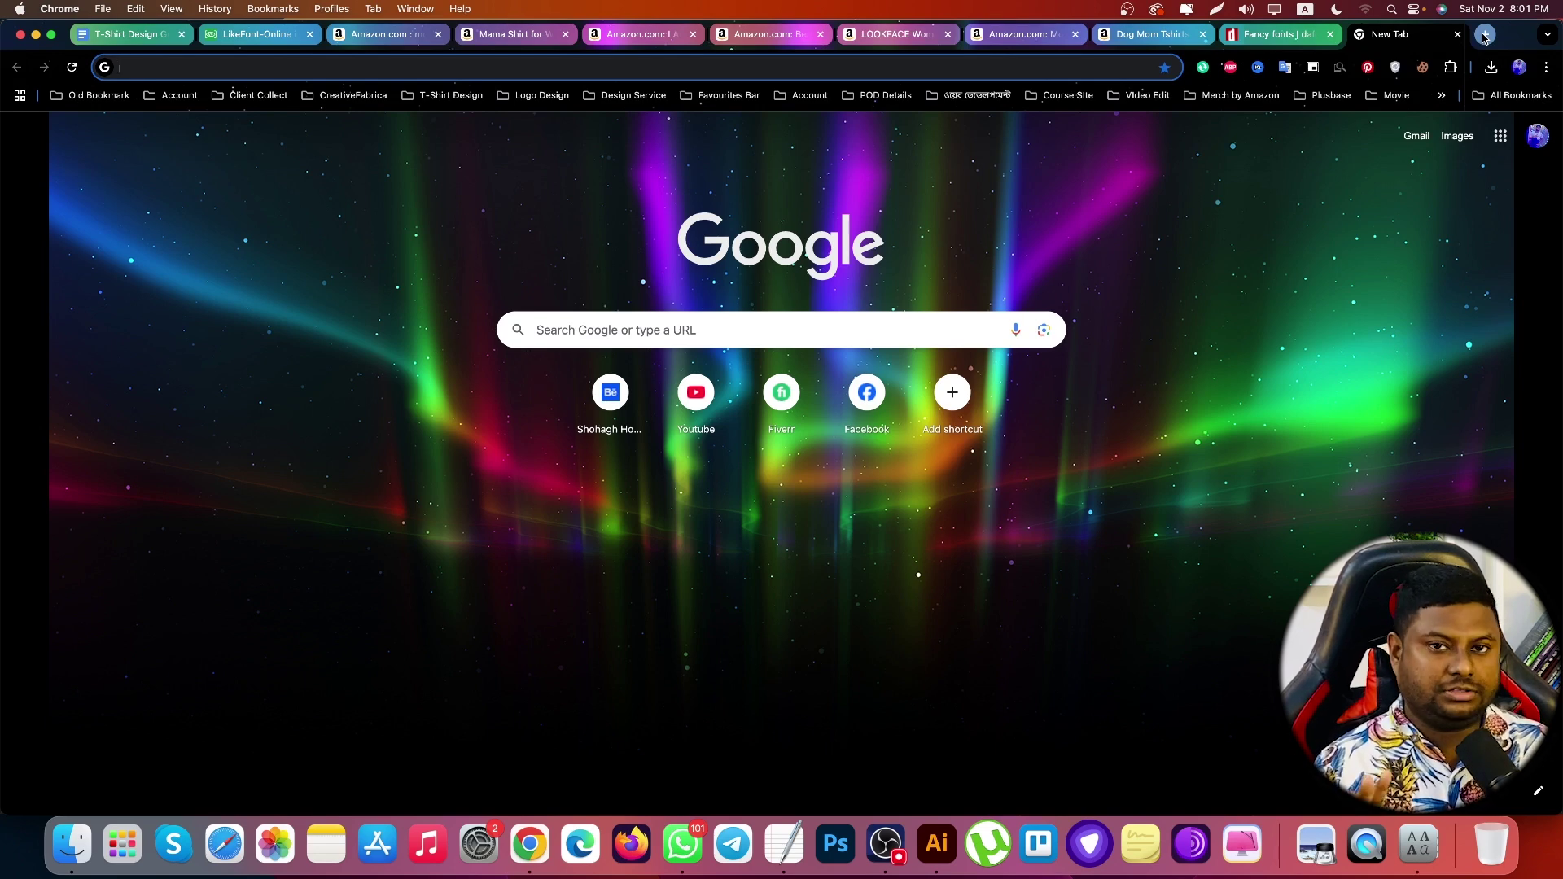
{"action": "type", "text": "void"}
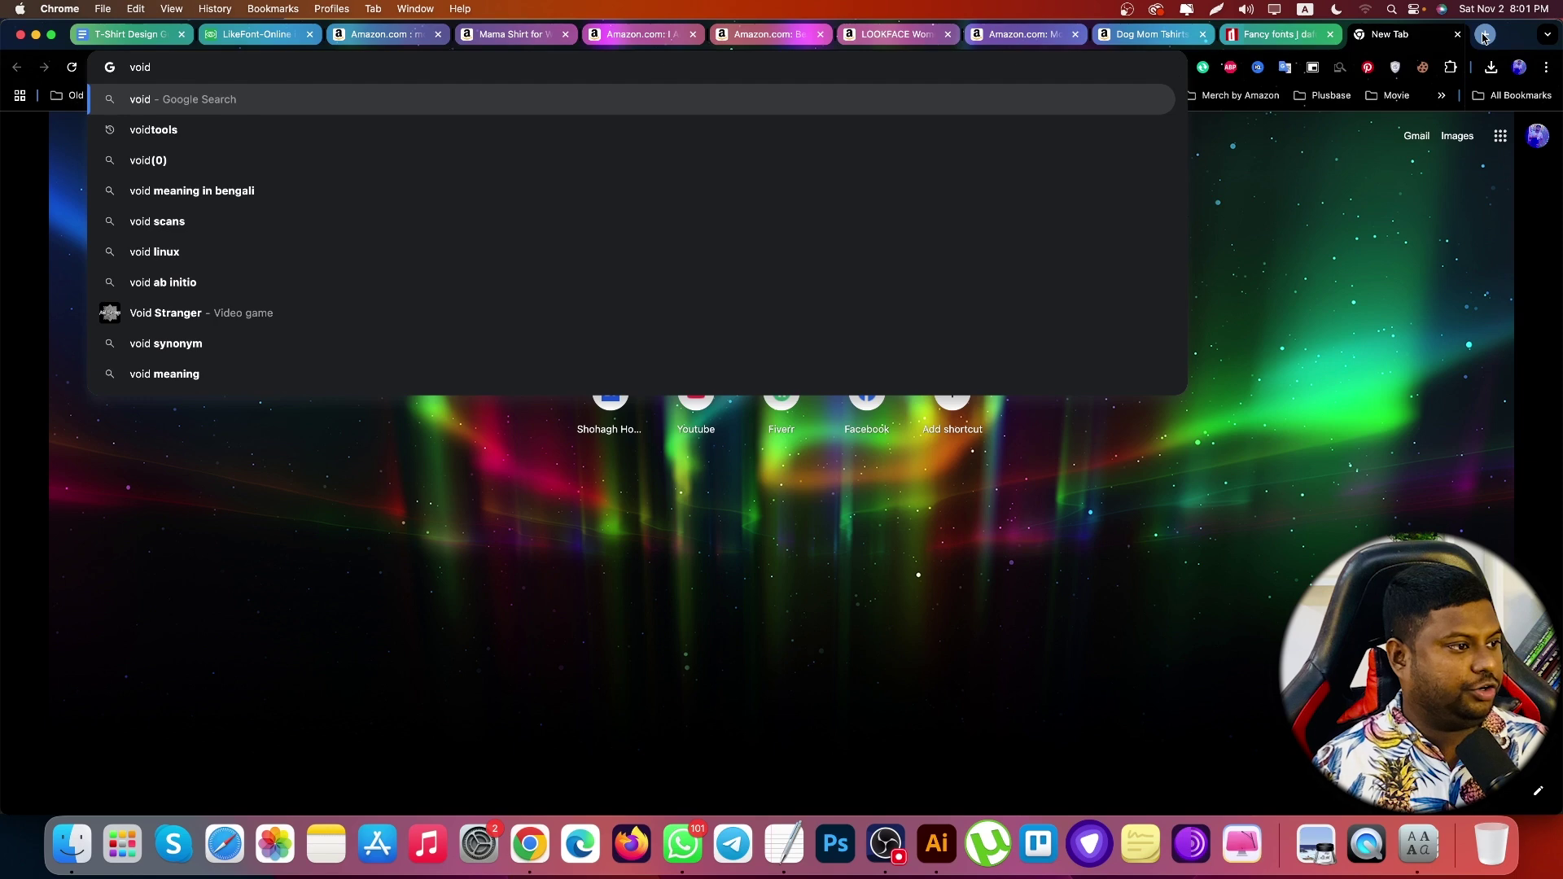
{"action": "key", "text": "Down"}
{"action": "key", "text": "Return"}
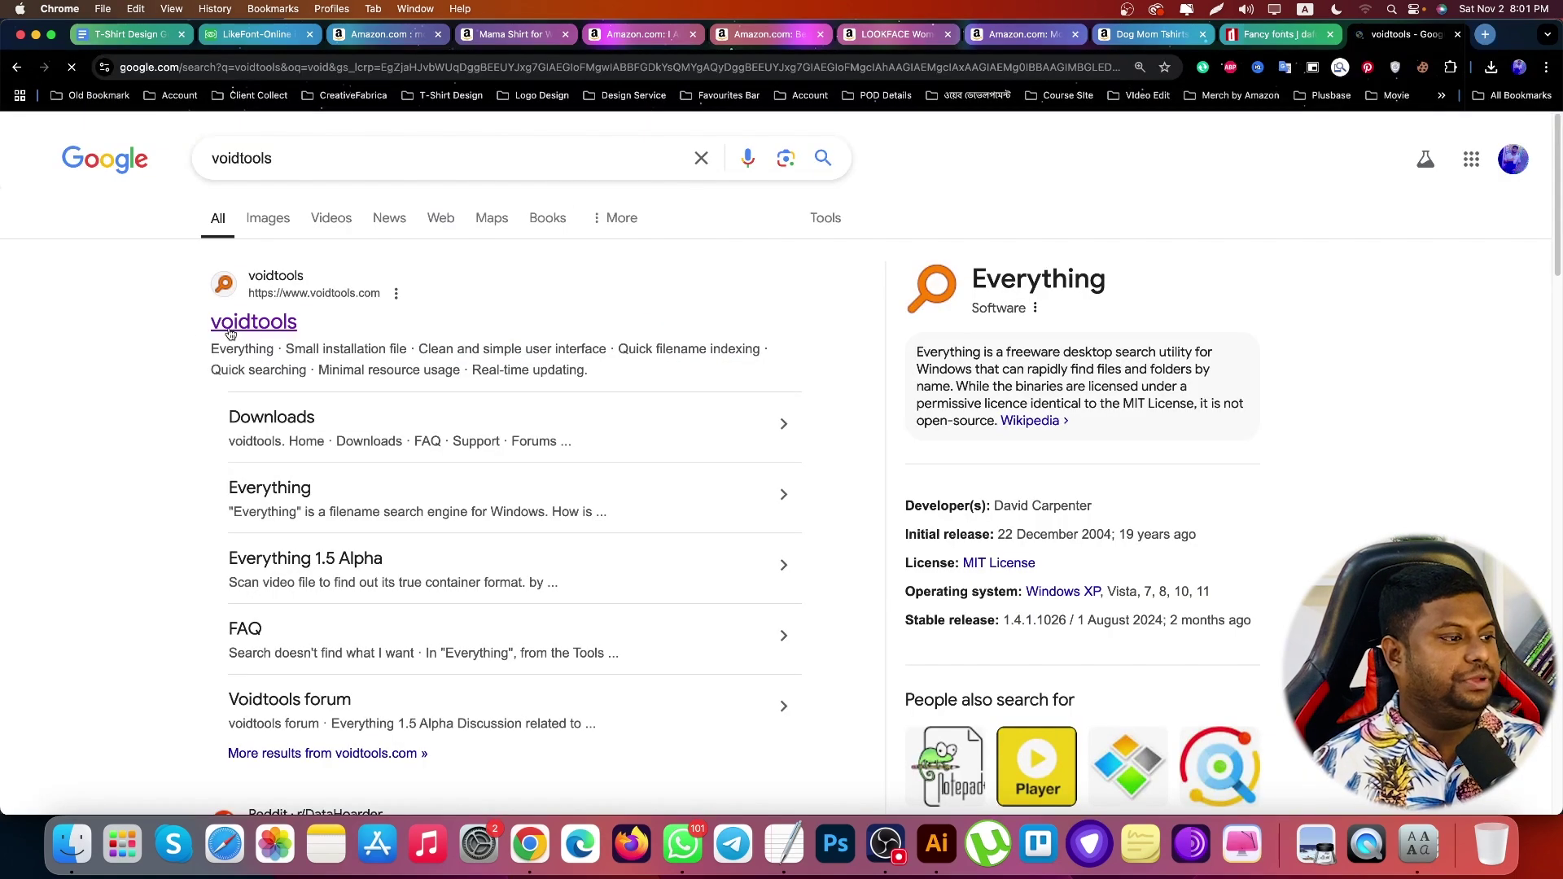
{"action": "left_click", "coordinate": [285, 322]}
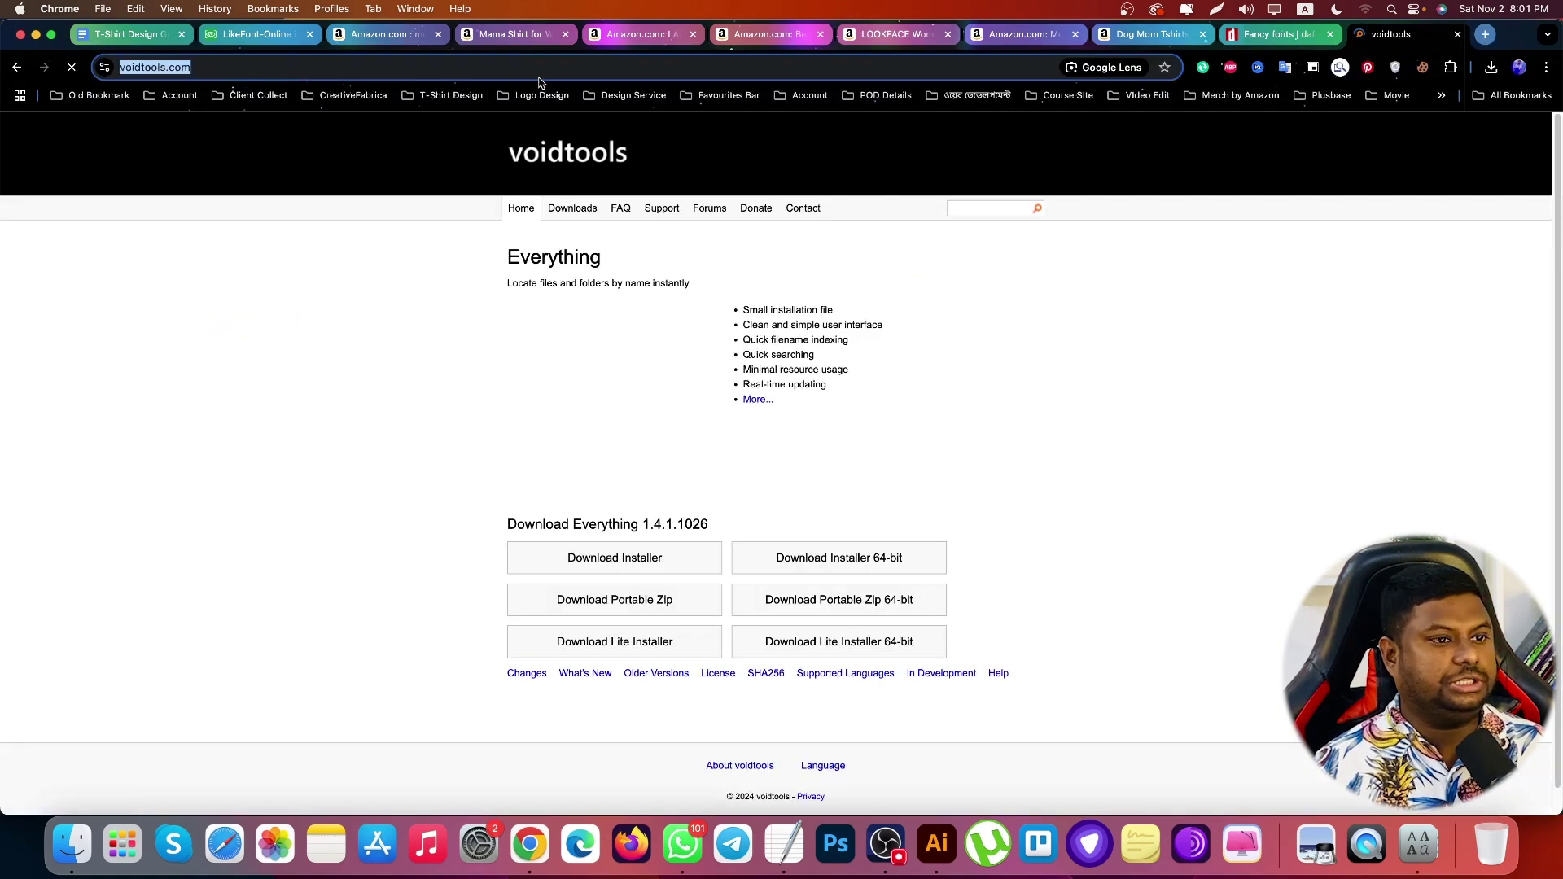
{"action": "left_click", "coordinate": [138, 36]}
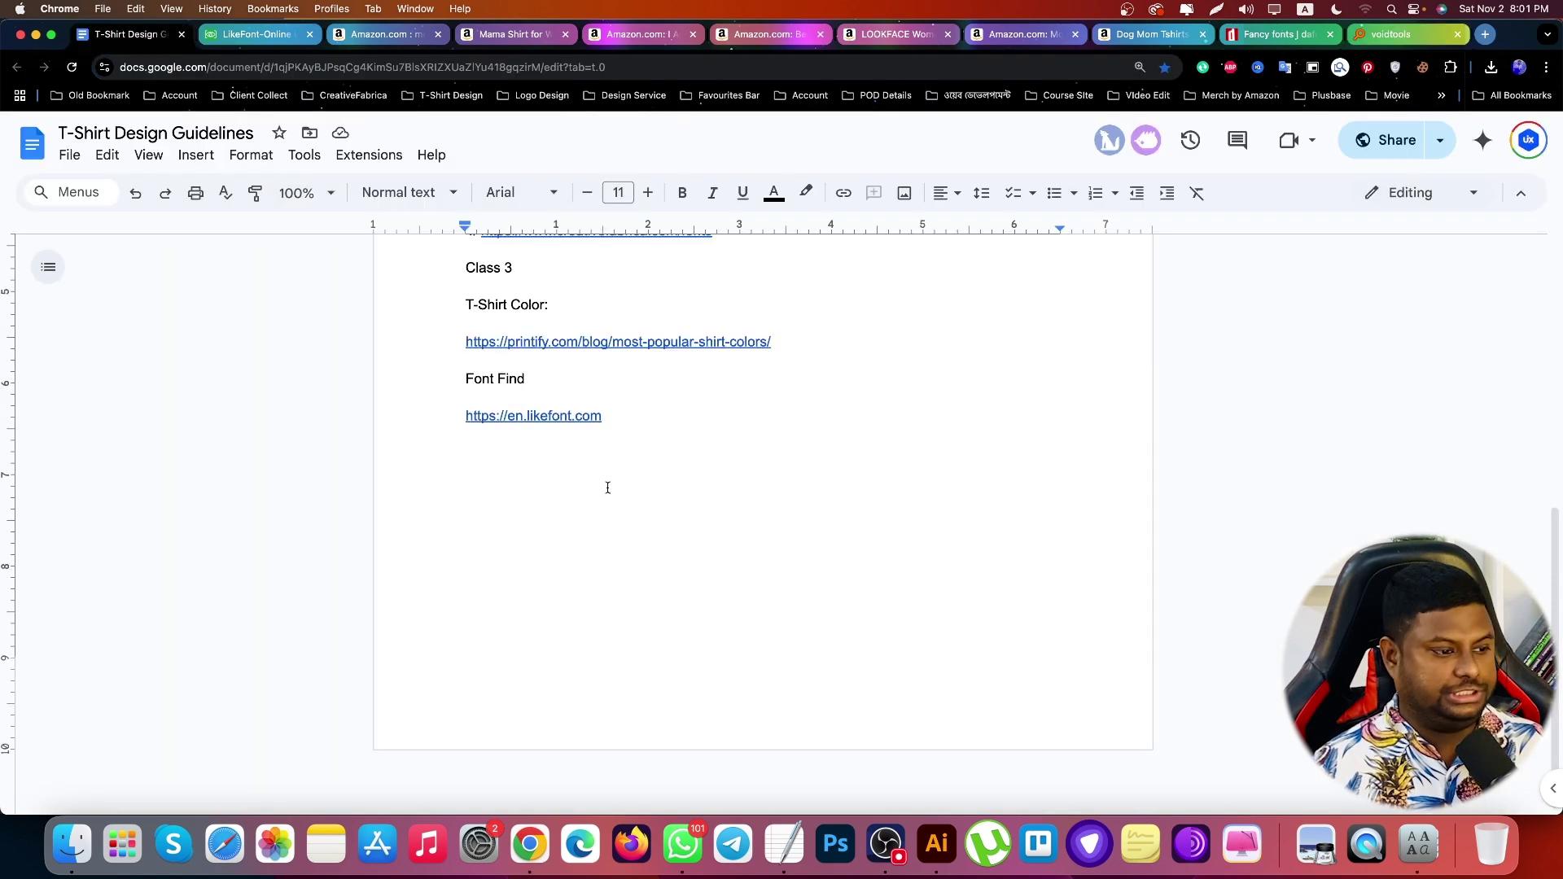
{"action": "type", "text": "https://www.voidtools.com/"}
{"action": "key", "text": "Return"}
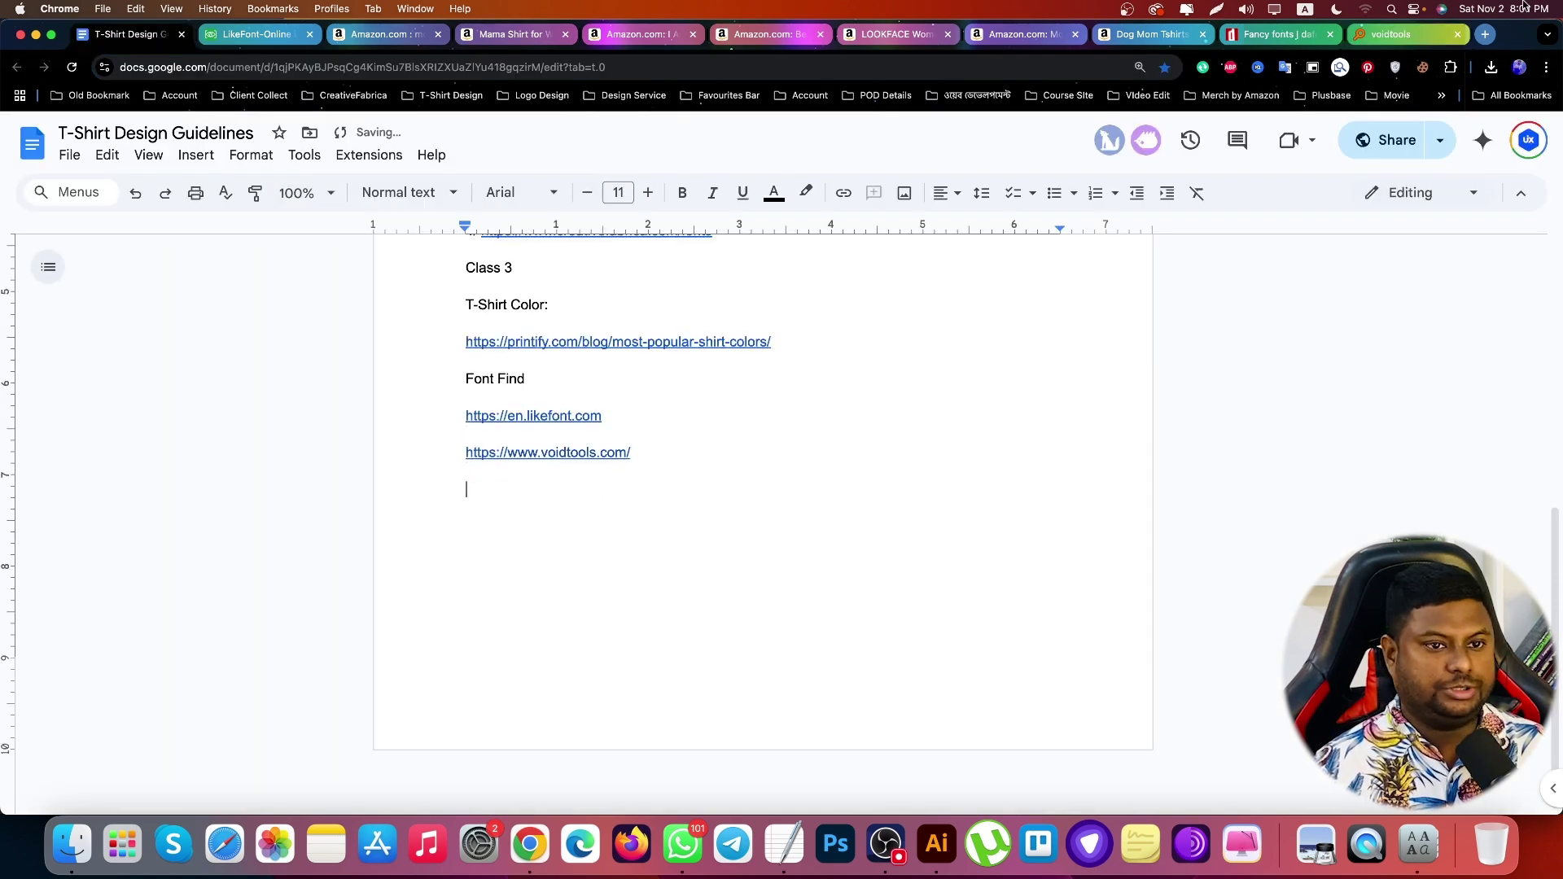
{"action": "left_click", "coordinate": [1402, 35]}
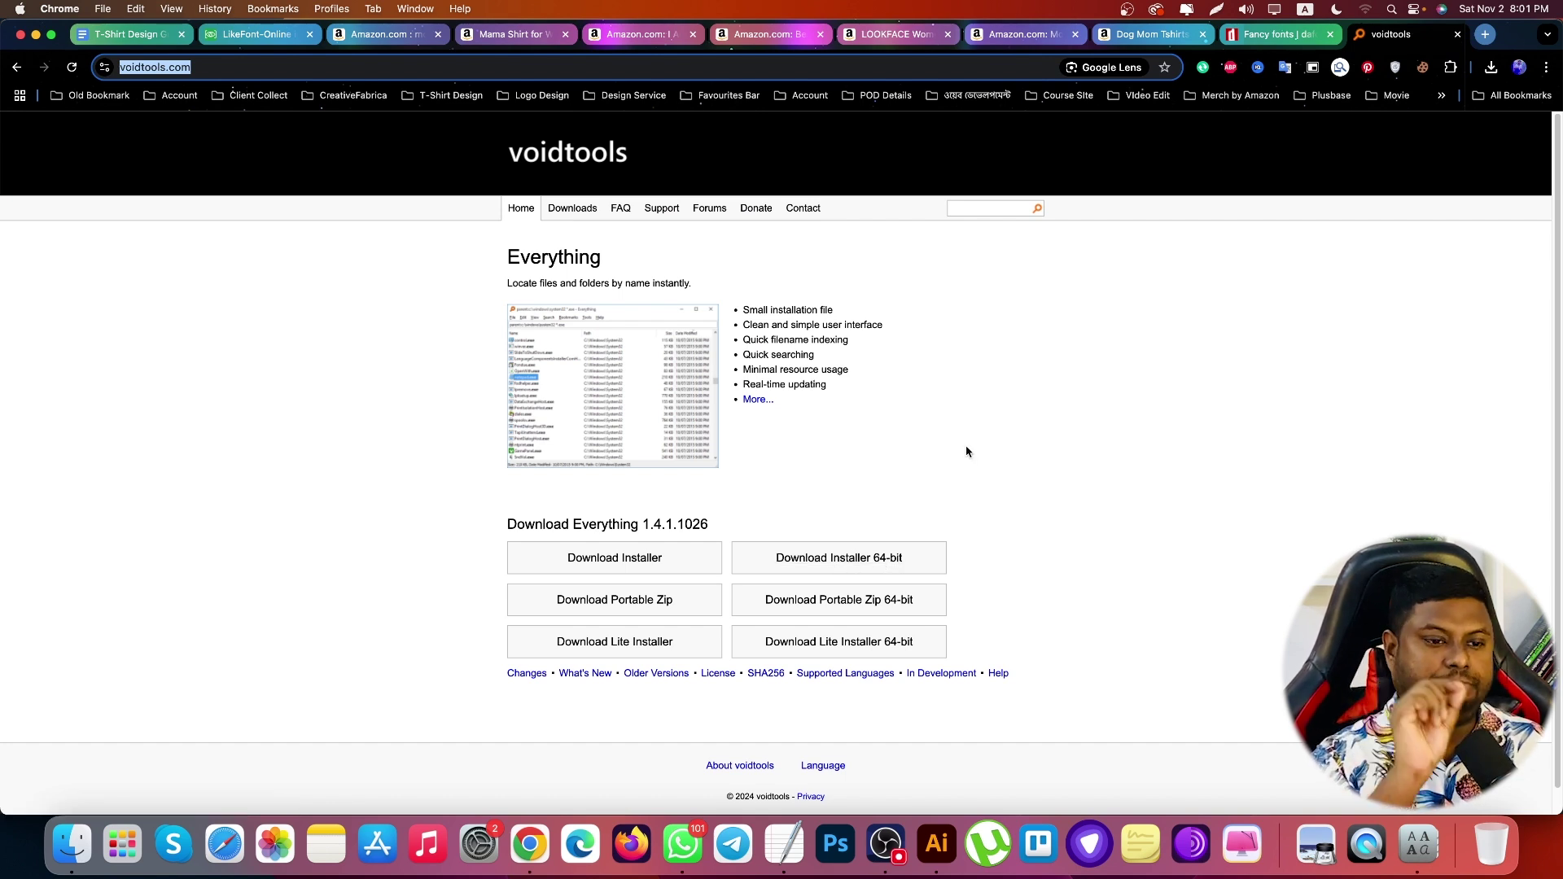
{"action": "left_click", "coordinate": [936, 844]}
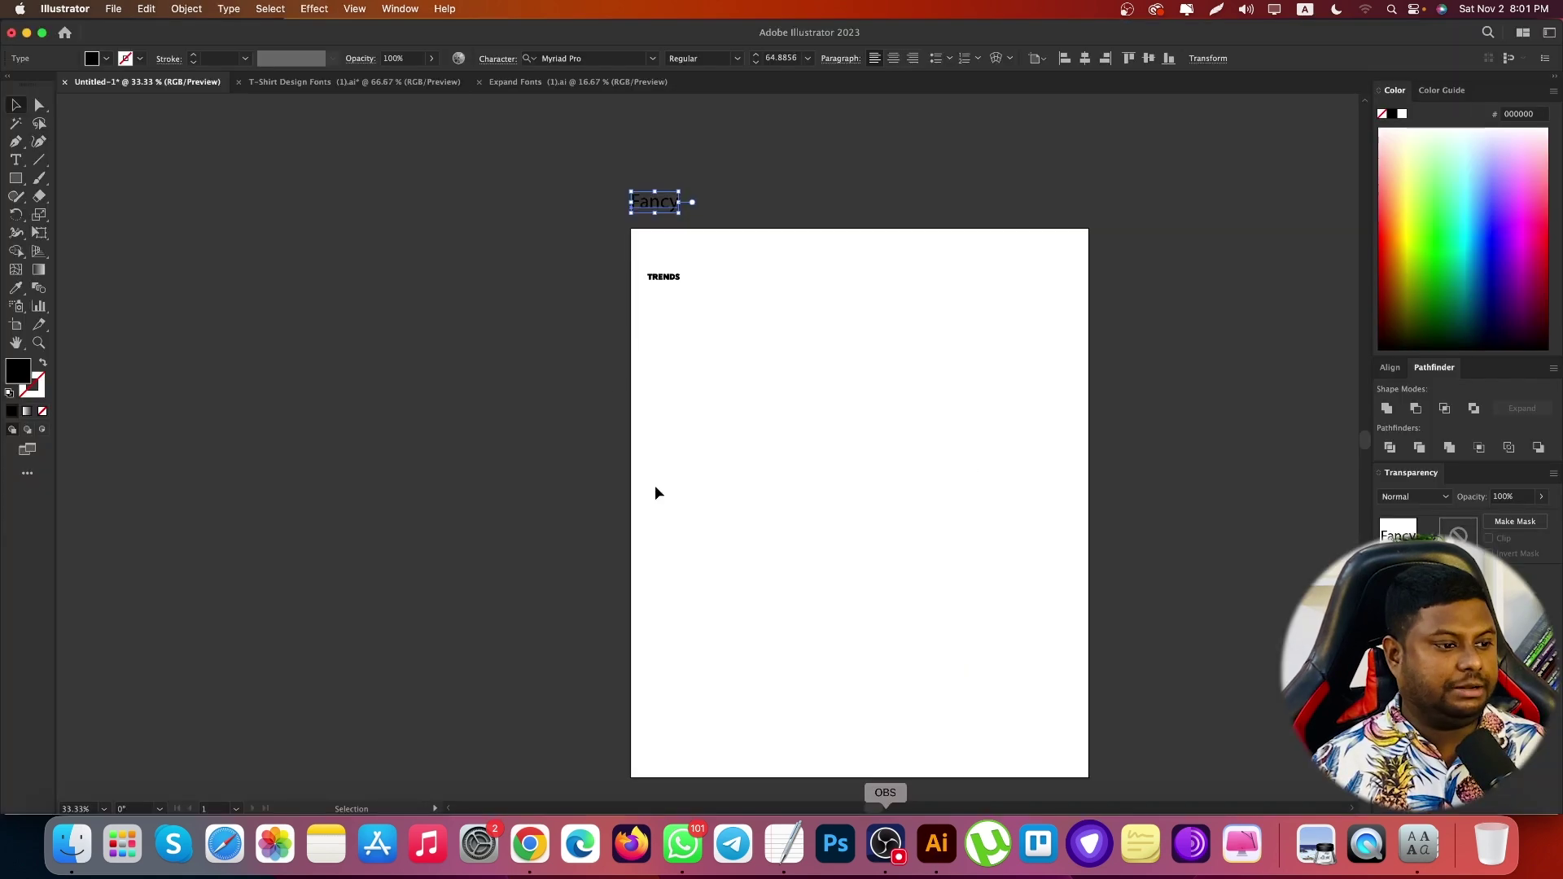
{"action": "left_click", "coordinate": [663, 277]}
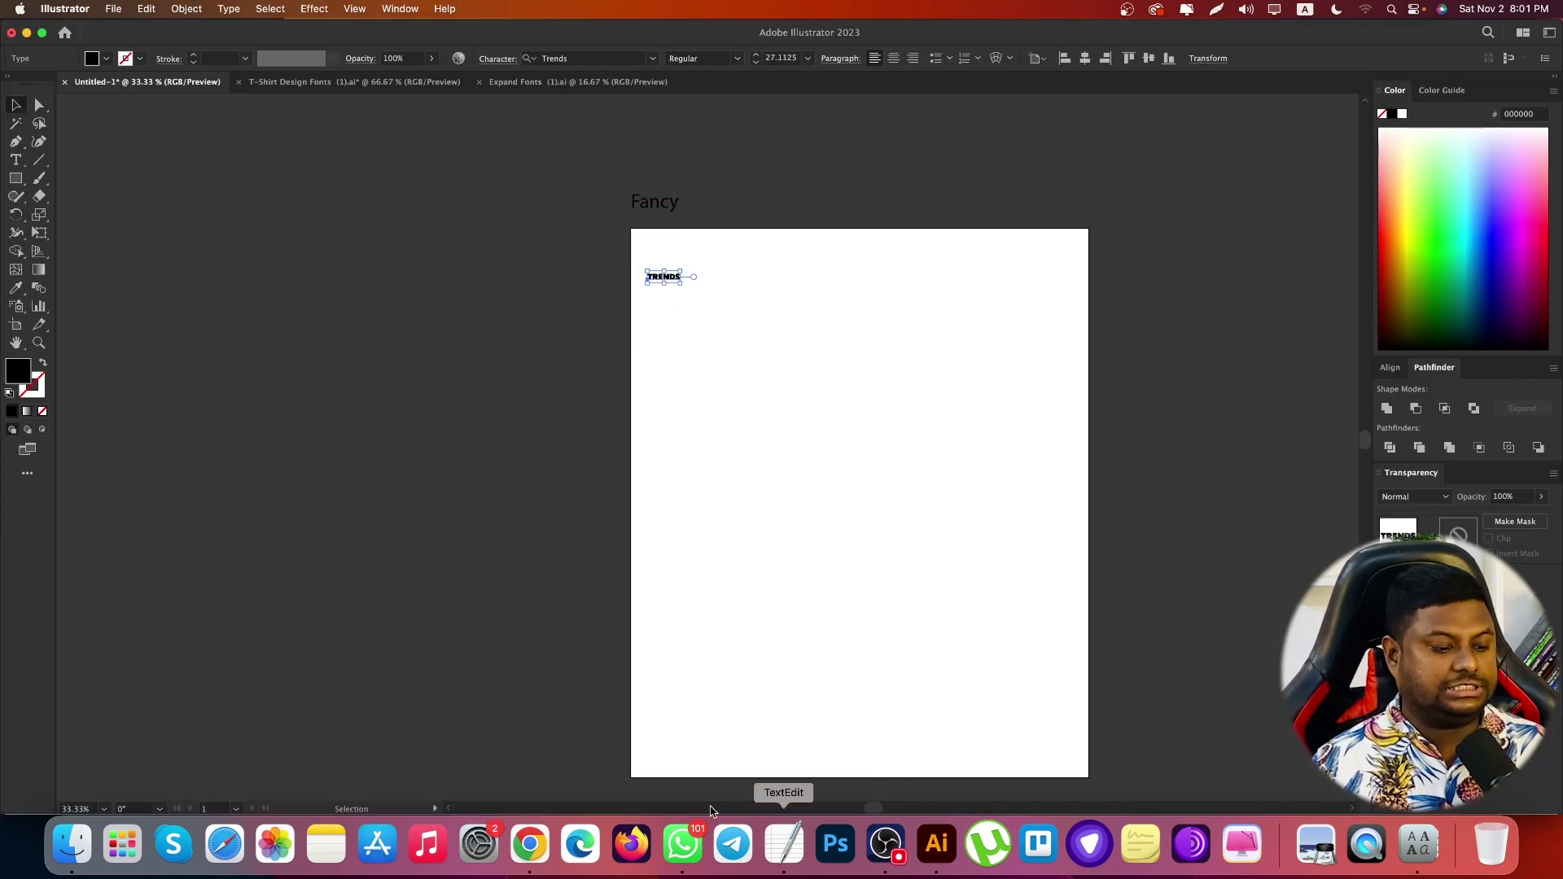
{"action": "left_click", "coordinate": [533, 844]}
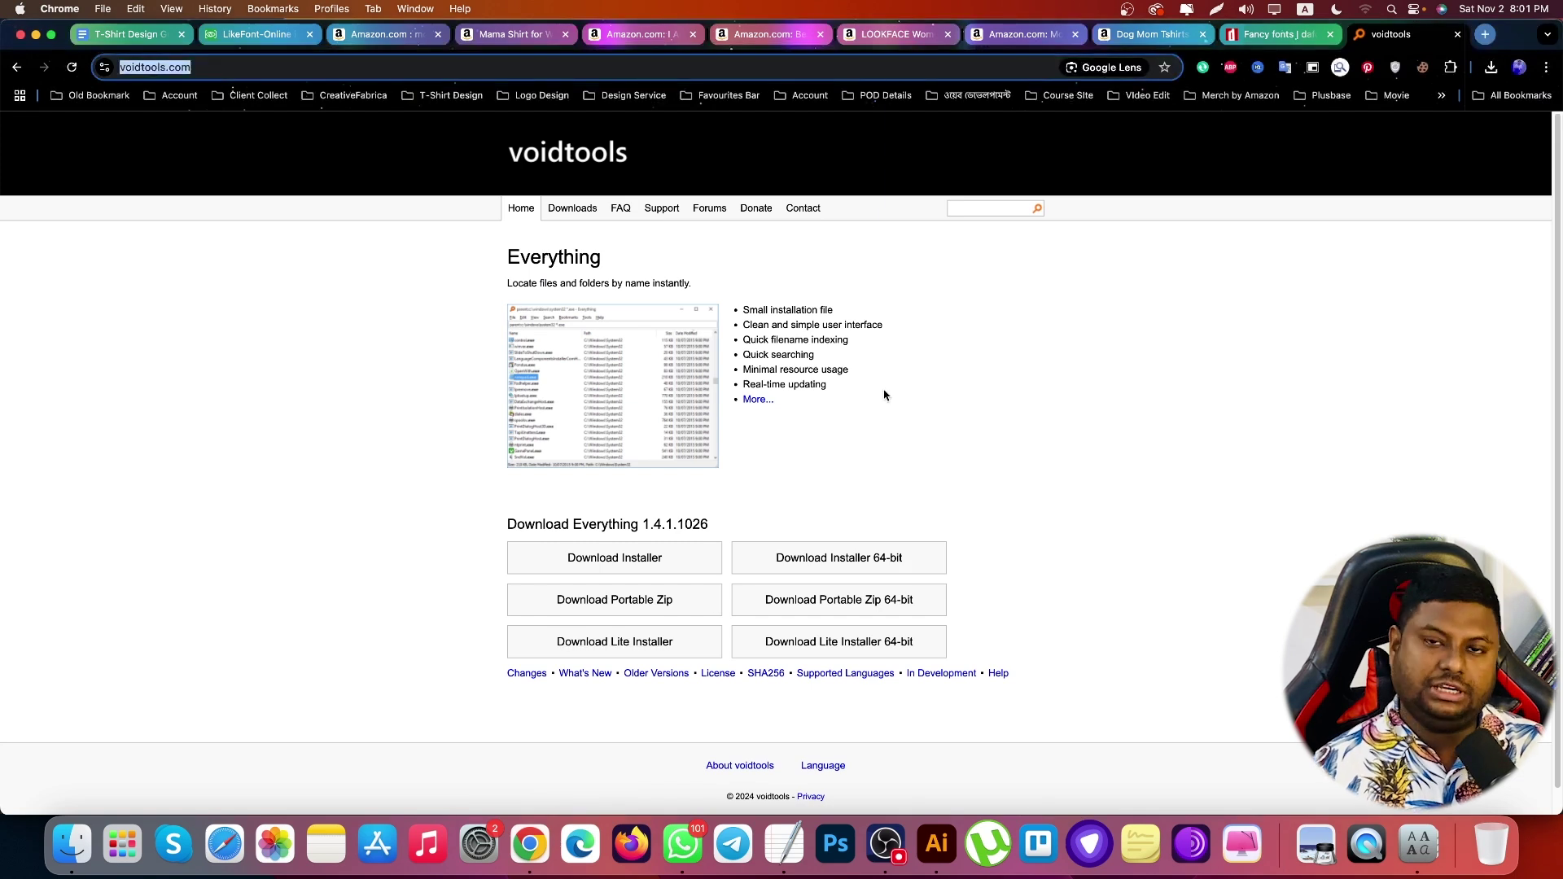
Copy the Everything title from the voidtools page and search Google Images for "everything search" in a new tab
{"action": "left_click_drag", "start_coordinate": [508, 256], "coordinate": [643, 260]}
{"action": "key", "text": "super+c"}
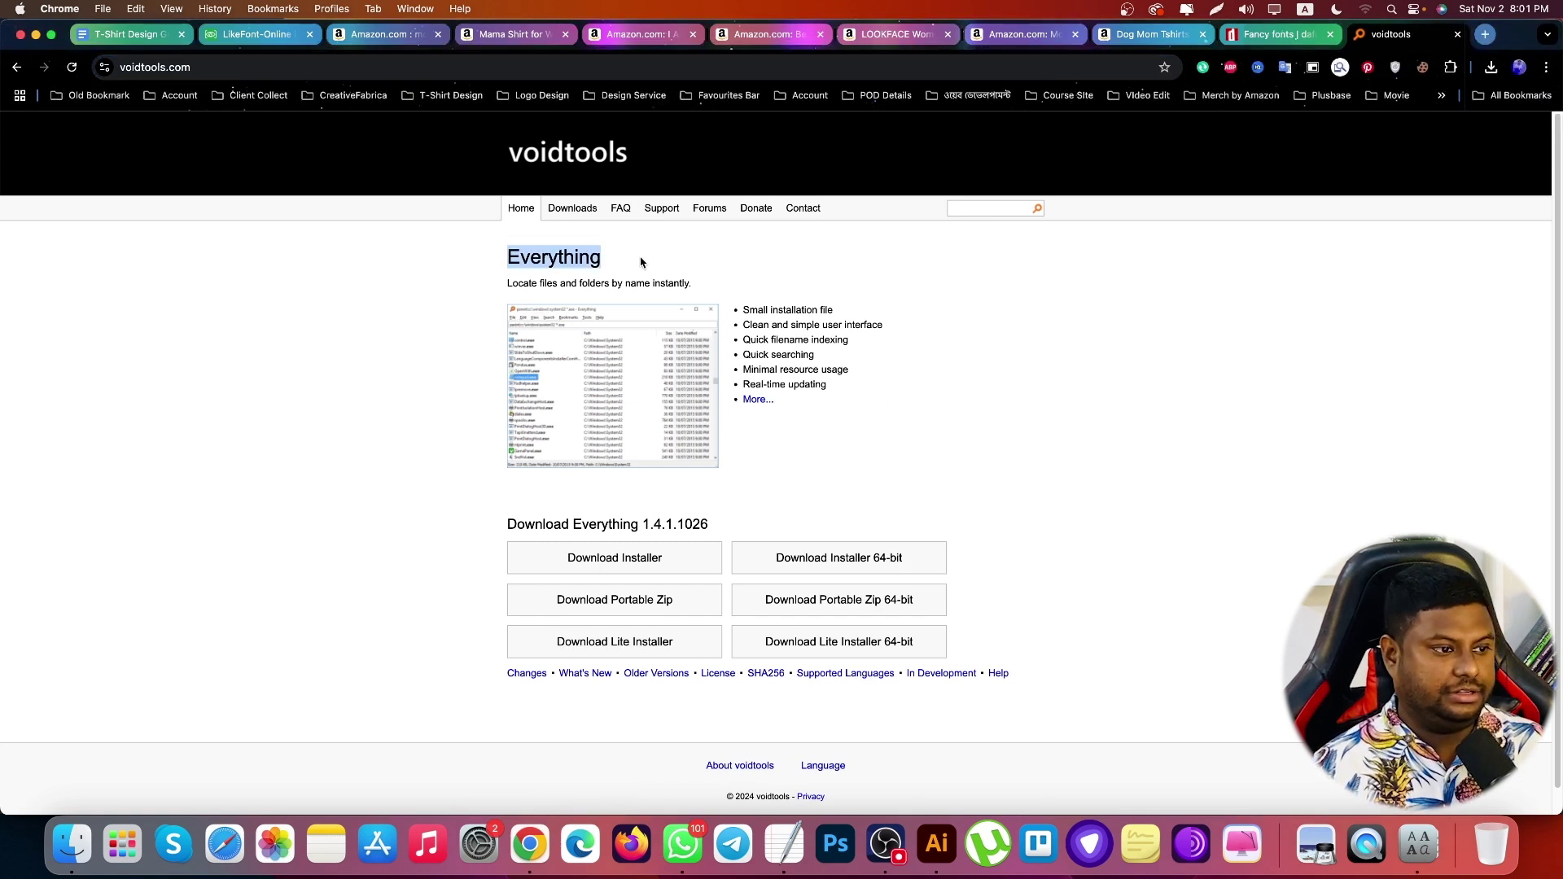
{"action": "left_click", "coordinate": [1485, 34]}
{"action": "key", "text": "super+v"}
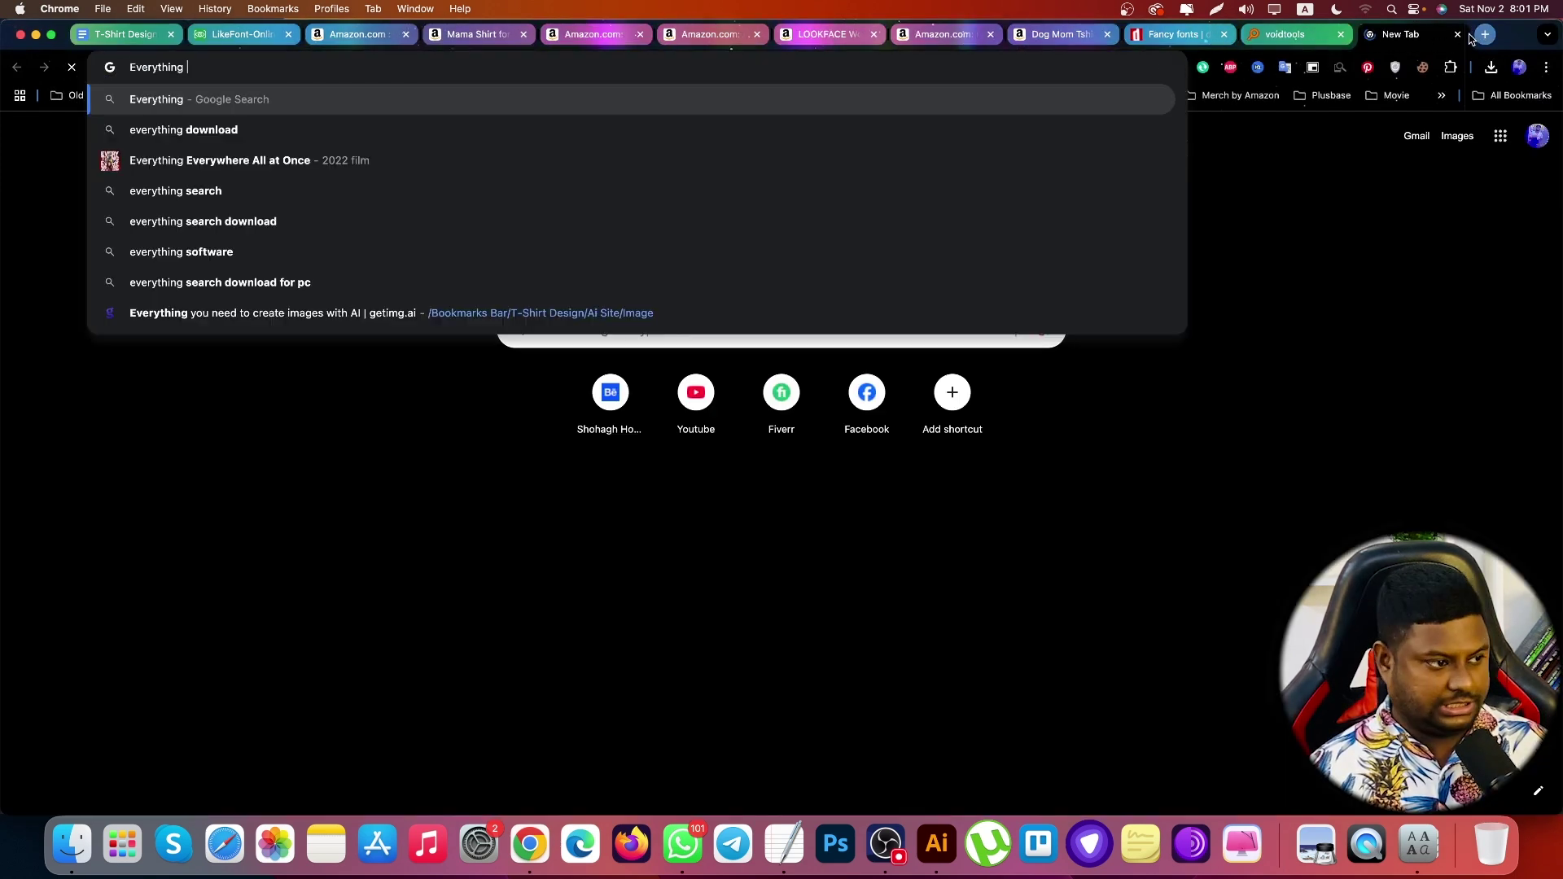
{"action": "type", "text": "se"}
{"action": "key", "text": "Return"}
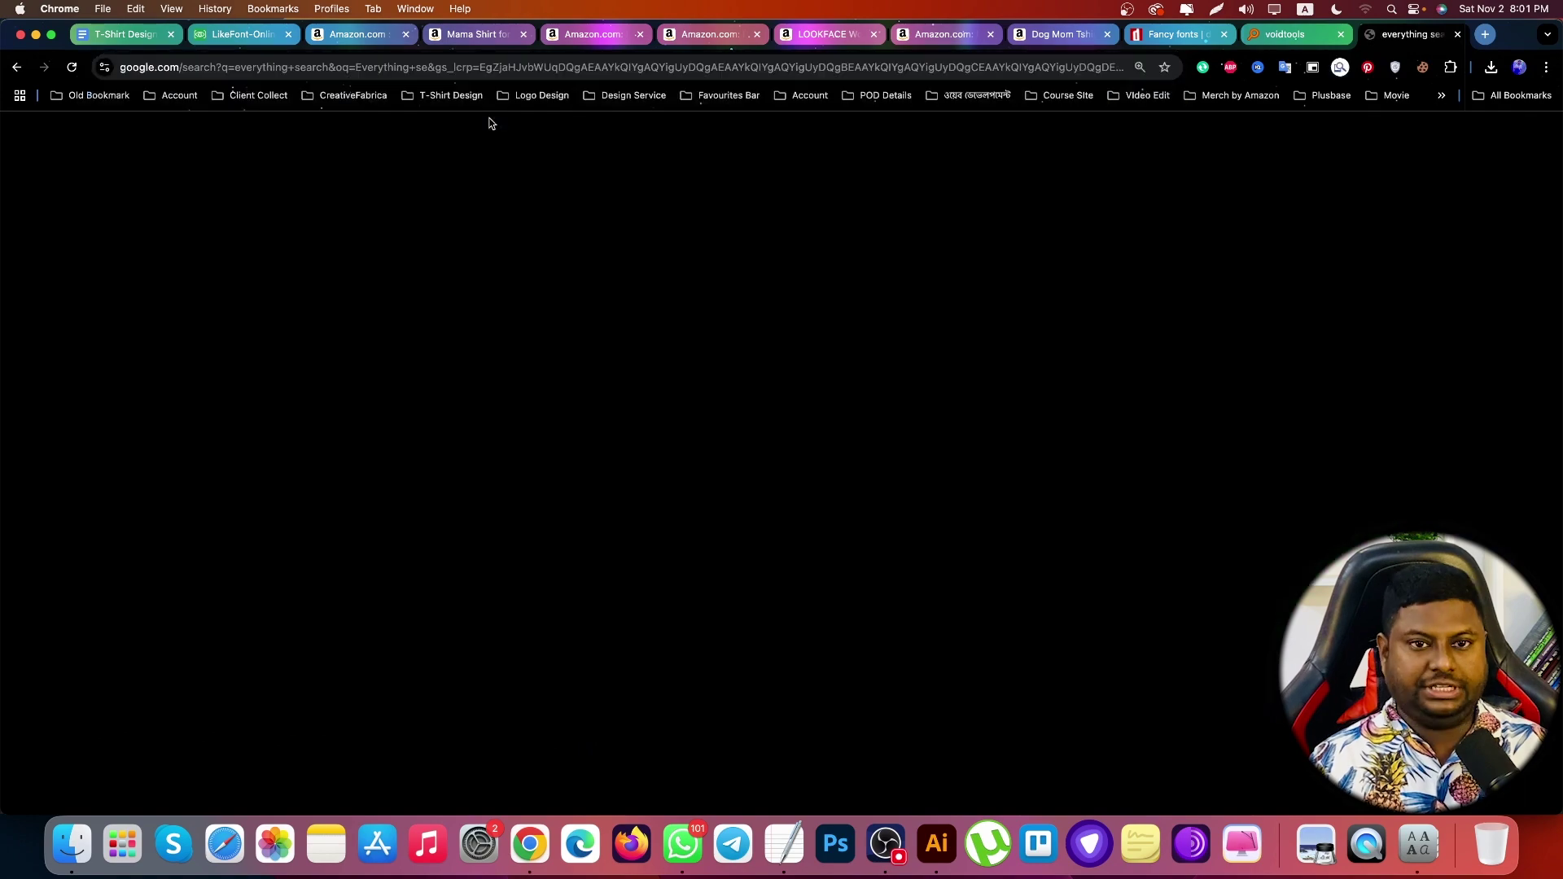
{"action": "left_click", "coordinate": [258, 219]}
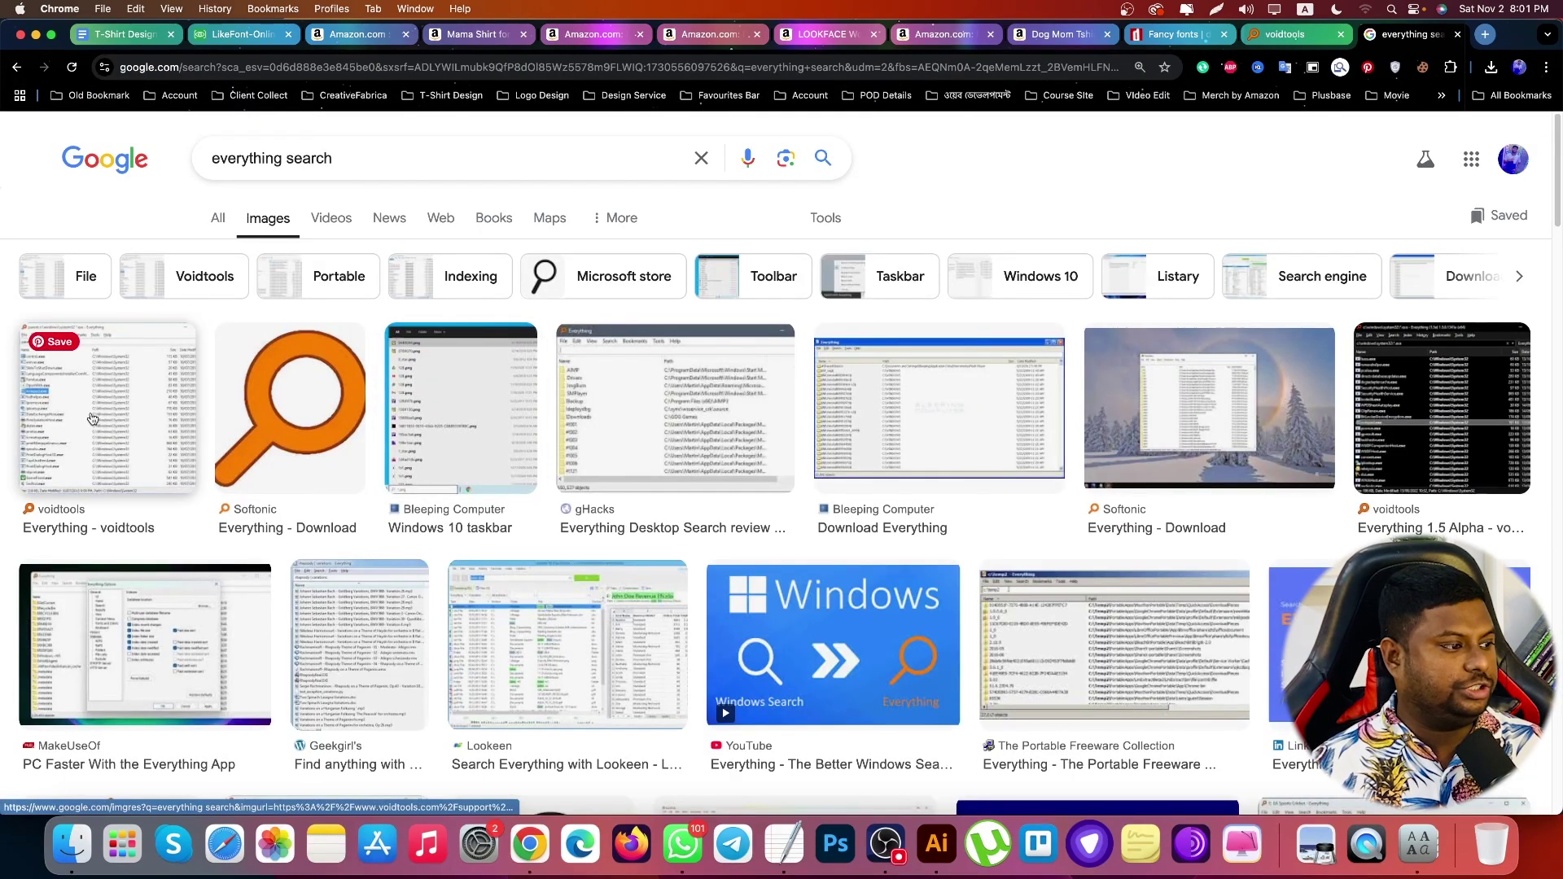
Preview the voidtools and Bleeping Computer screenshots of the Everything search window and close the image results tab
{"action": "left_click", "coordinate": [96, 411]}
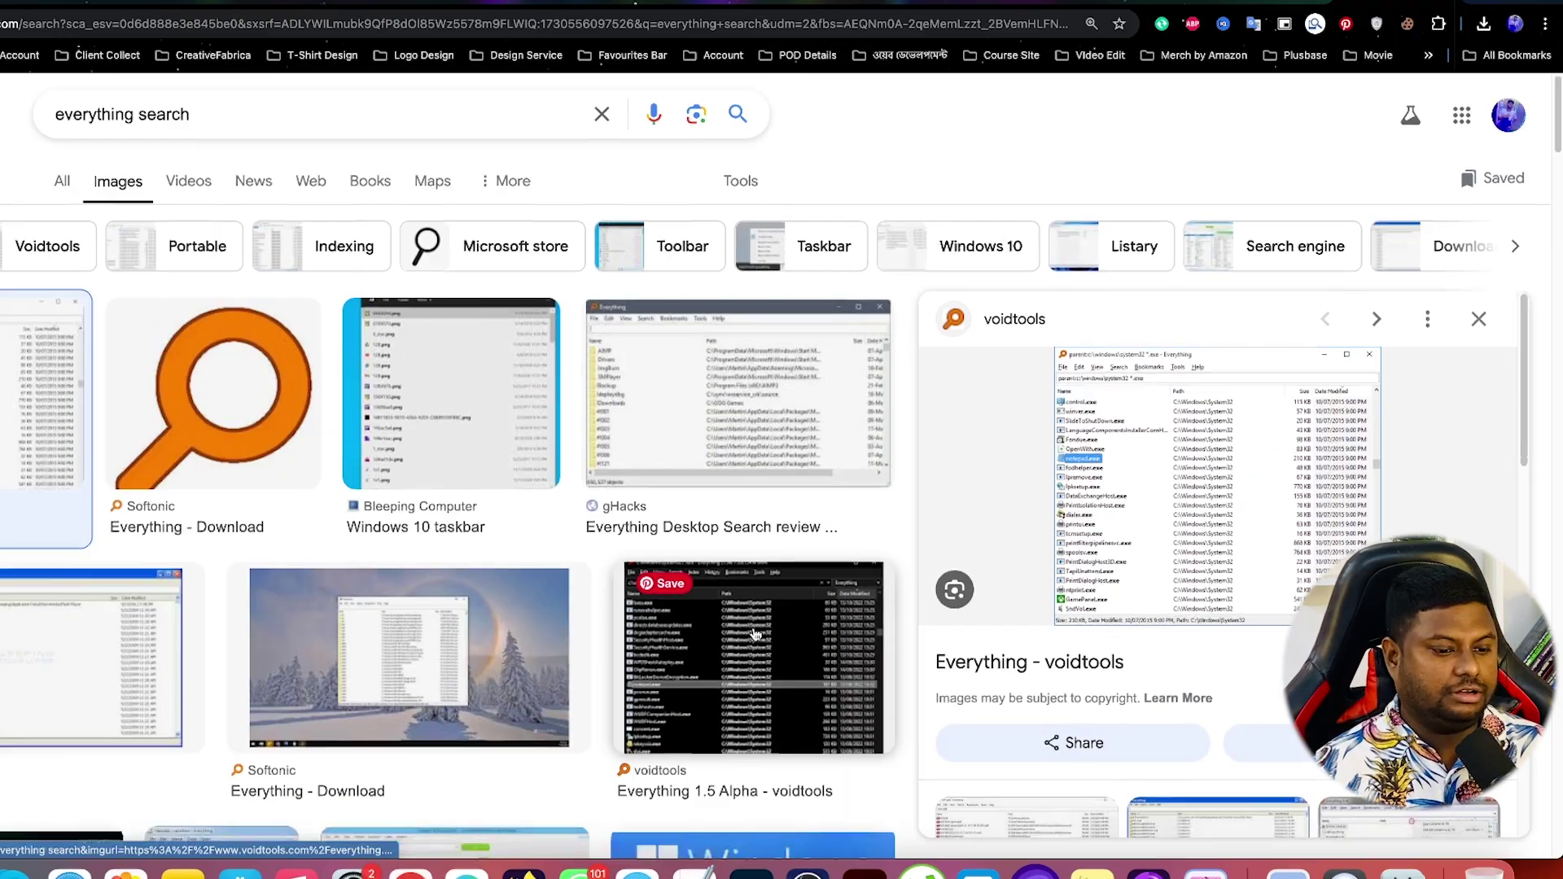
{"action": "scroll", "coordinate": [359, 762], "scroll_direction": "down", "scroll_amount": 5}
{"action": "scroll", "coordinate": [1178, 569], "scroll_direction": "down", "scroll_amount": 1}
{"action": "left_click", "coordinate": [1254, 606]}
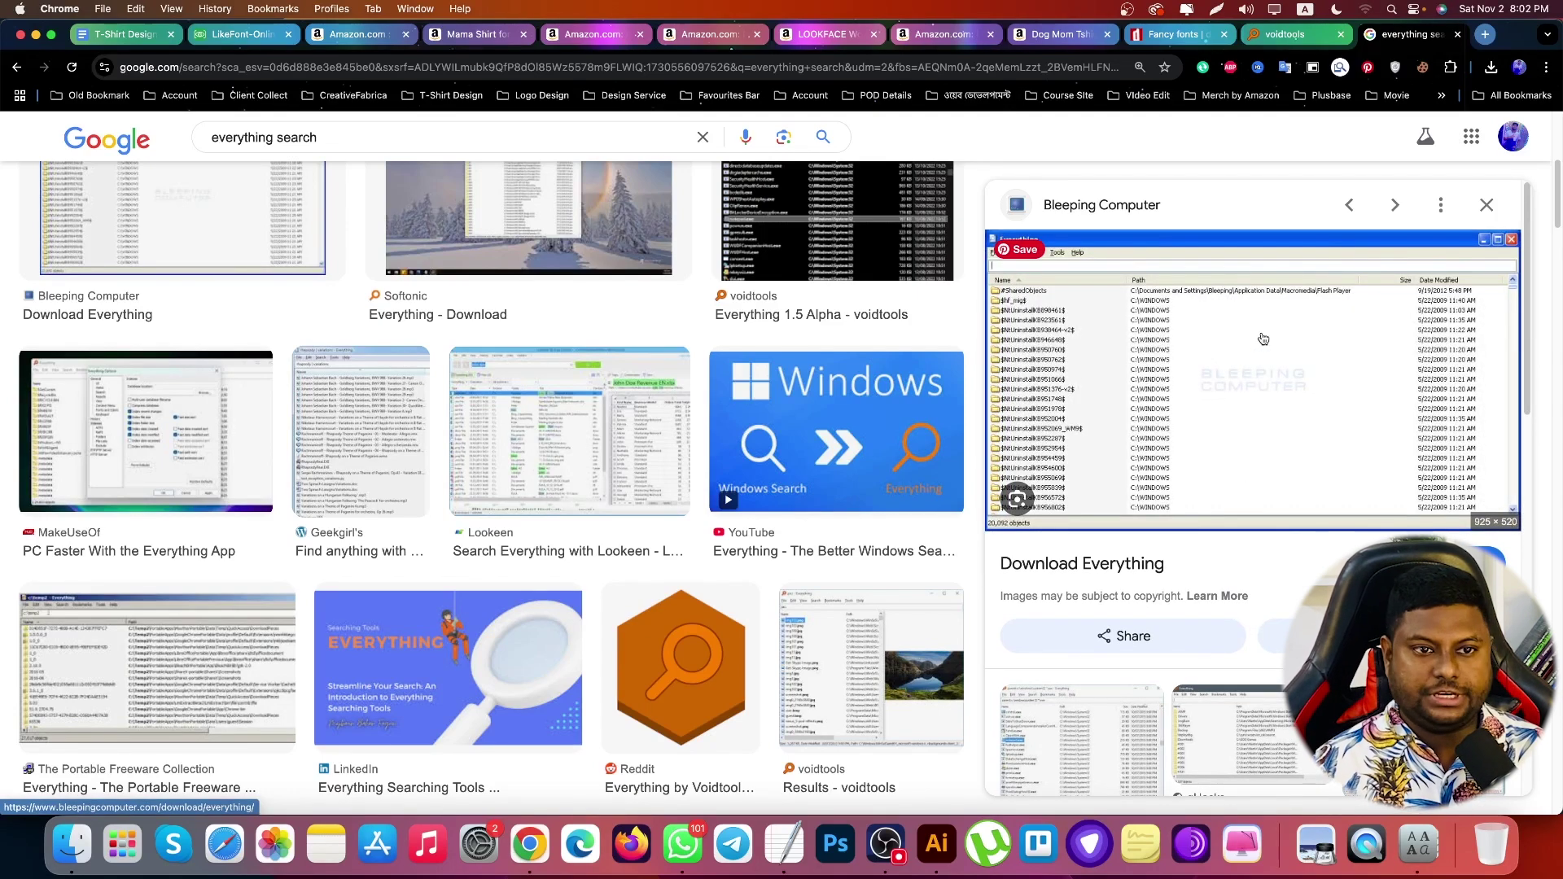
{"action": "left_click", "coordinate": [1457, 34]}
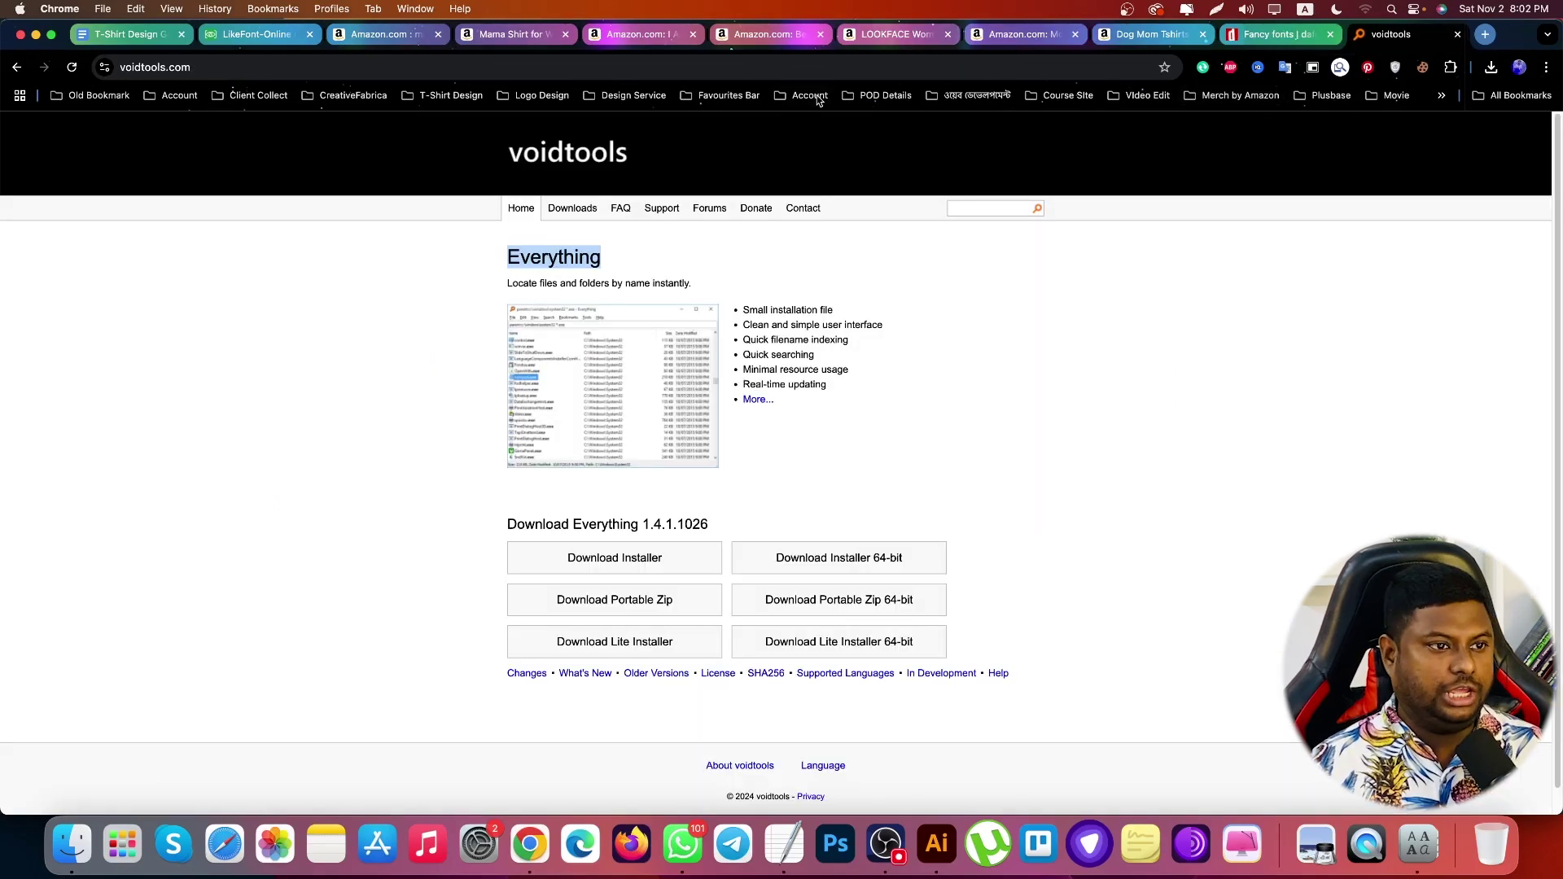
From the LikeFont page, search Google for "myfont" in a new tab and open the MyFonts website
{"action": "left_click", "coordinate": [244, 35]}
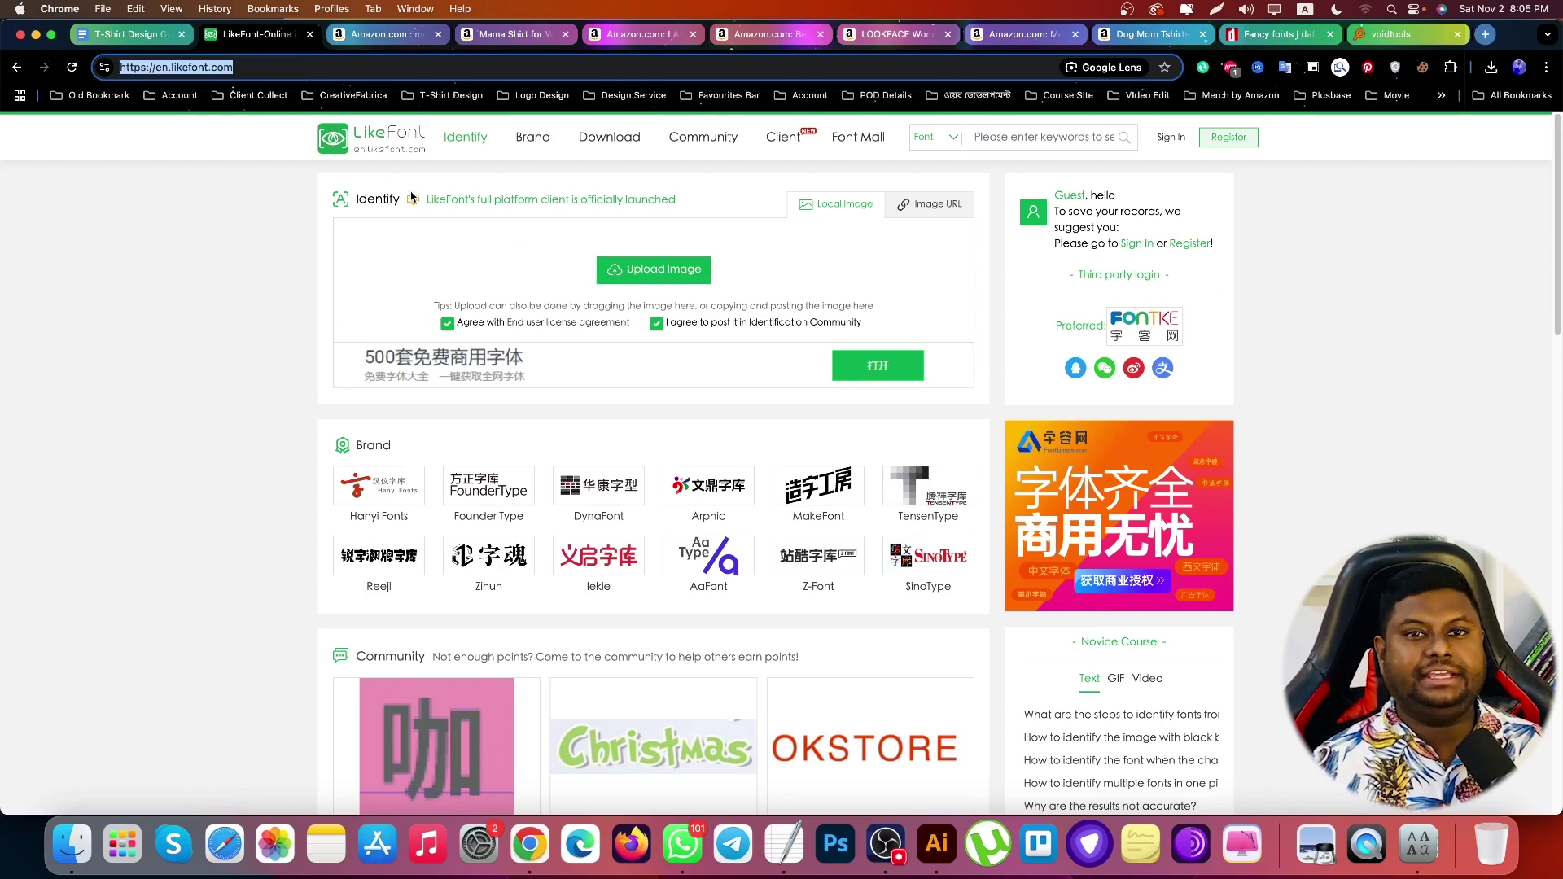
{"action": "left_click", "coordinate": [178, 244]}
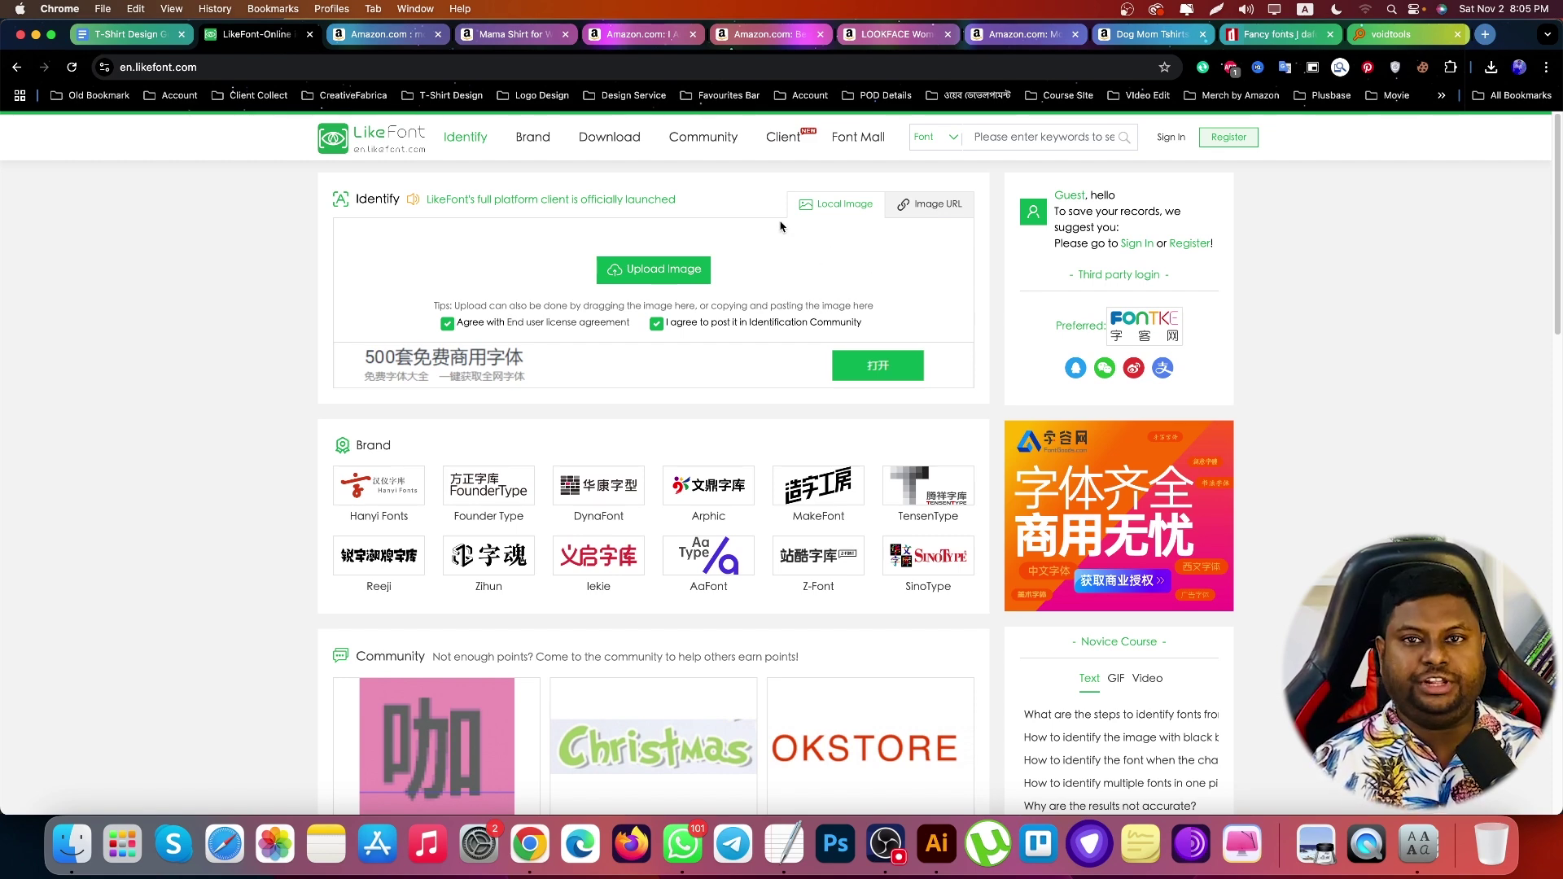
{"action": "left_click", "coordinate": [1485, 34]}
{"action": "type", "text": "myfont"}
{"action": "key", "text": "Return"}
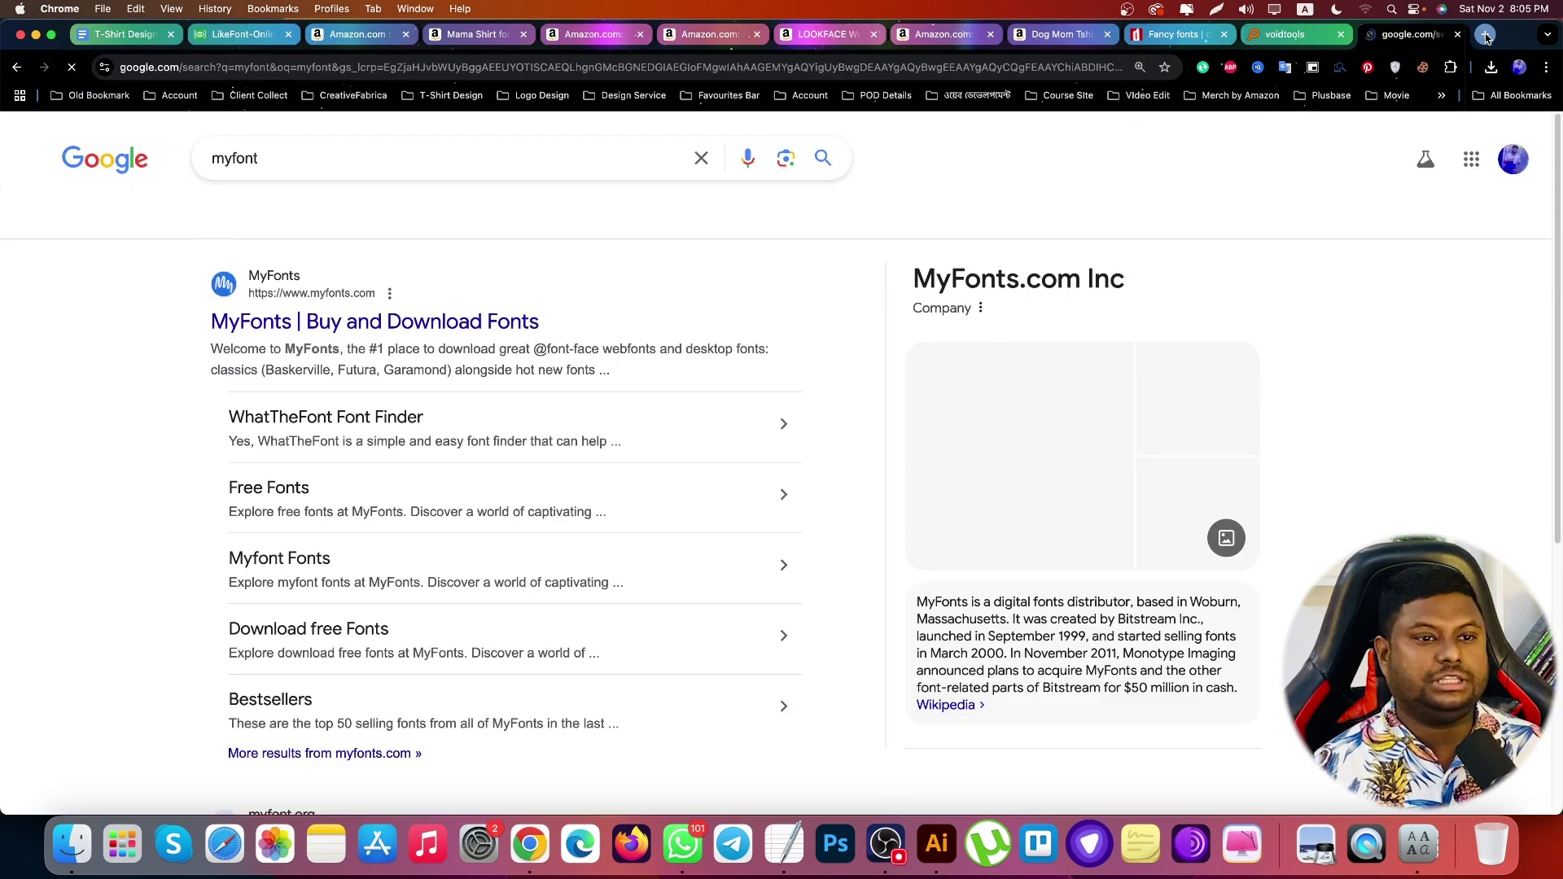
{"action": "left_click", "coordinate": [521, 322]}
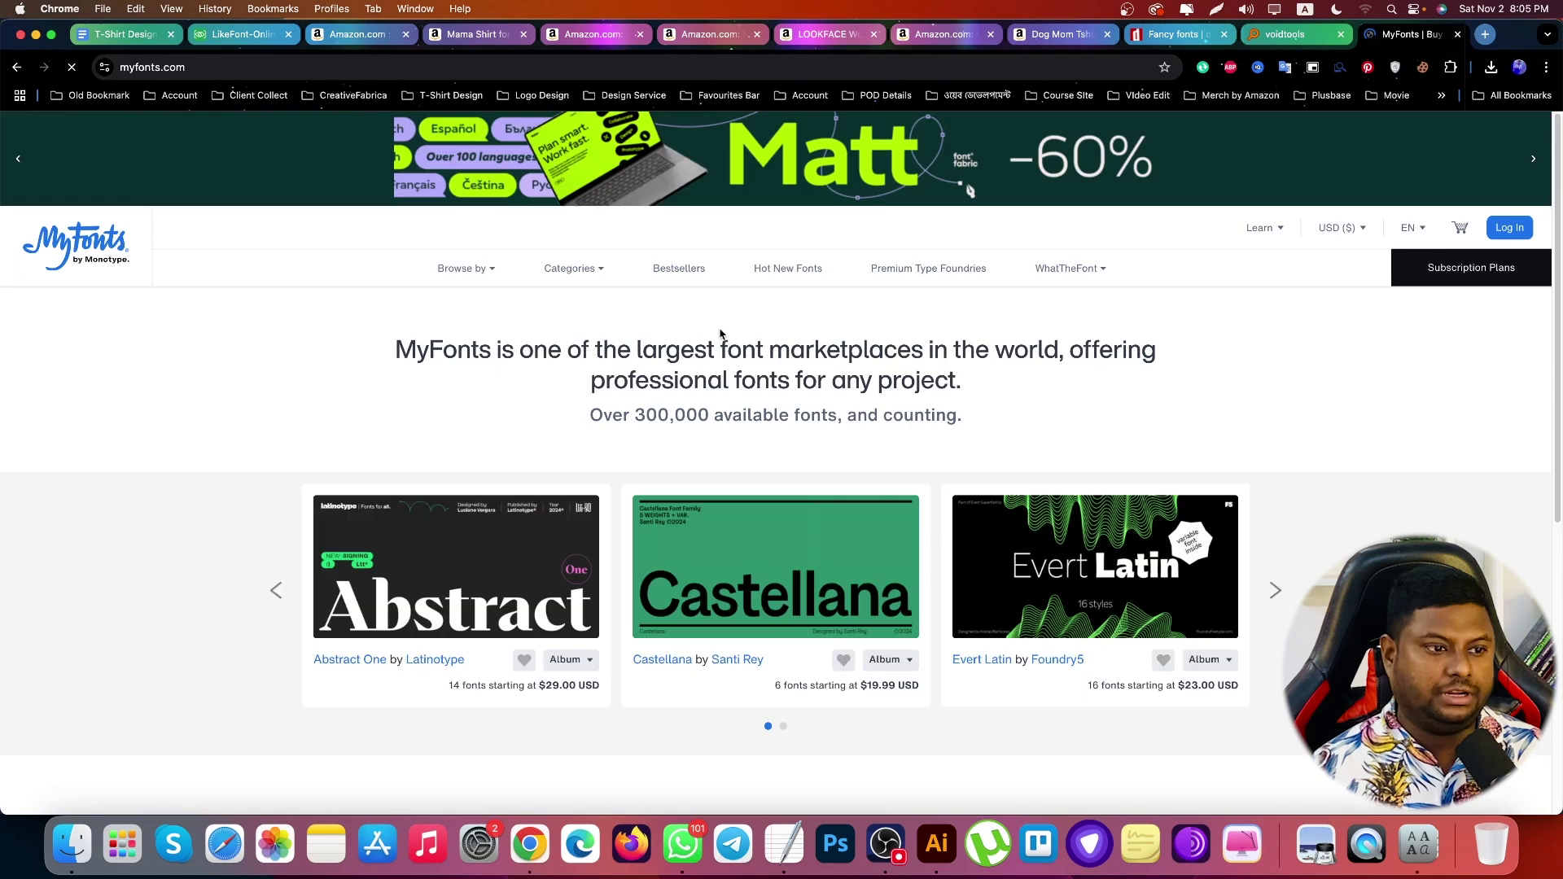
Open the WhatTheFont page on MyFonts, place its tab right after the LikeFont tab, and return to LikeFont
{"action": "left_click", "coordinate": [1095, 268]}
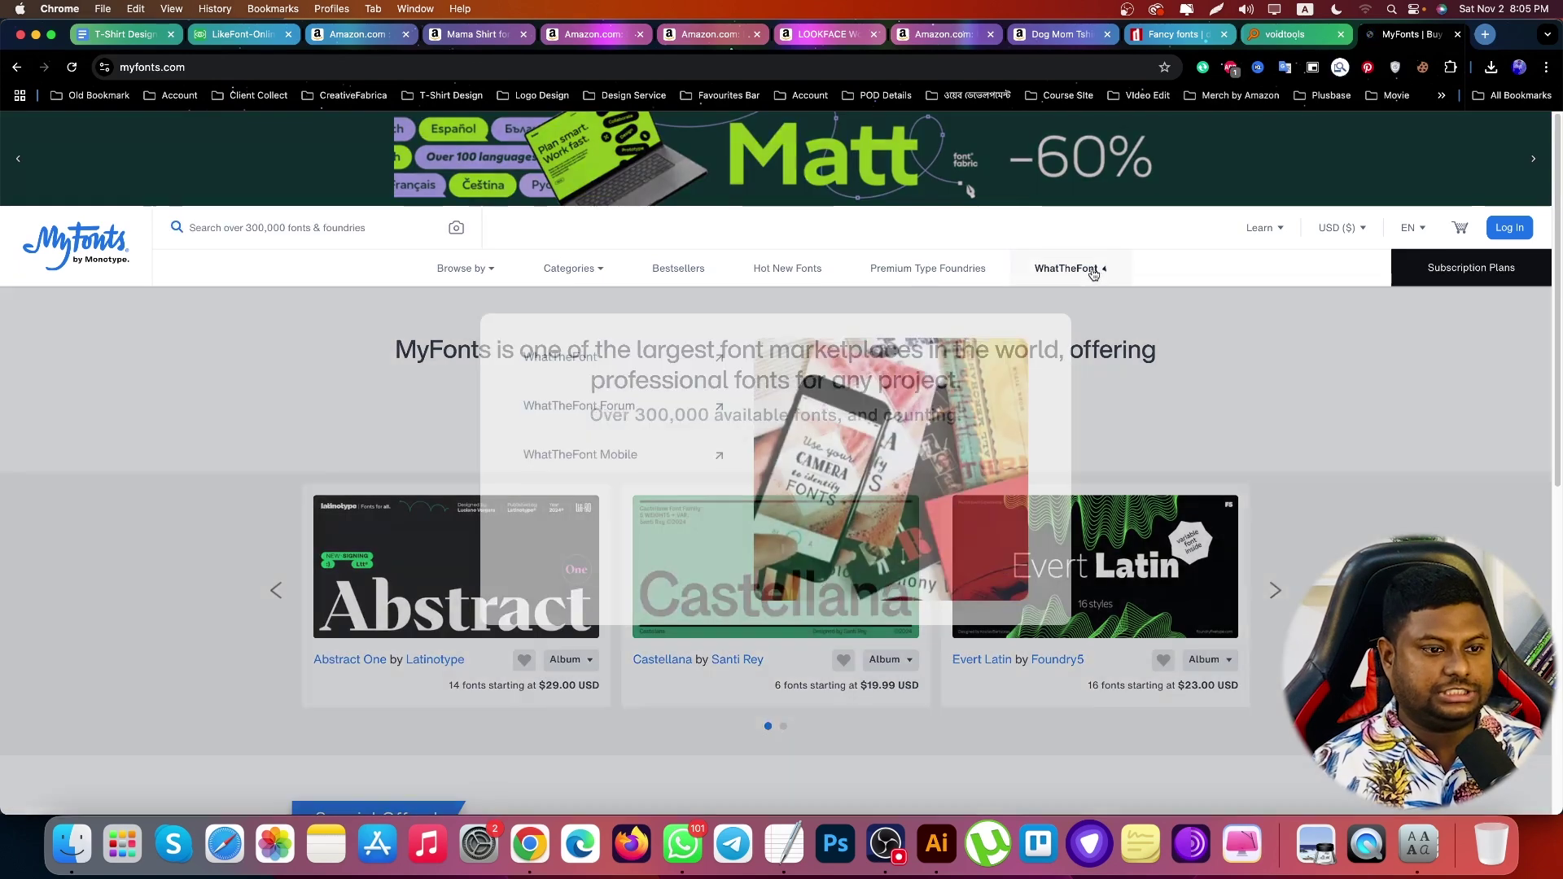
{"action": "left_click", "coordinate": [574, 341]}
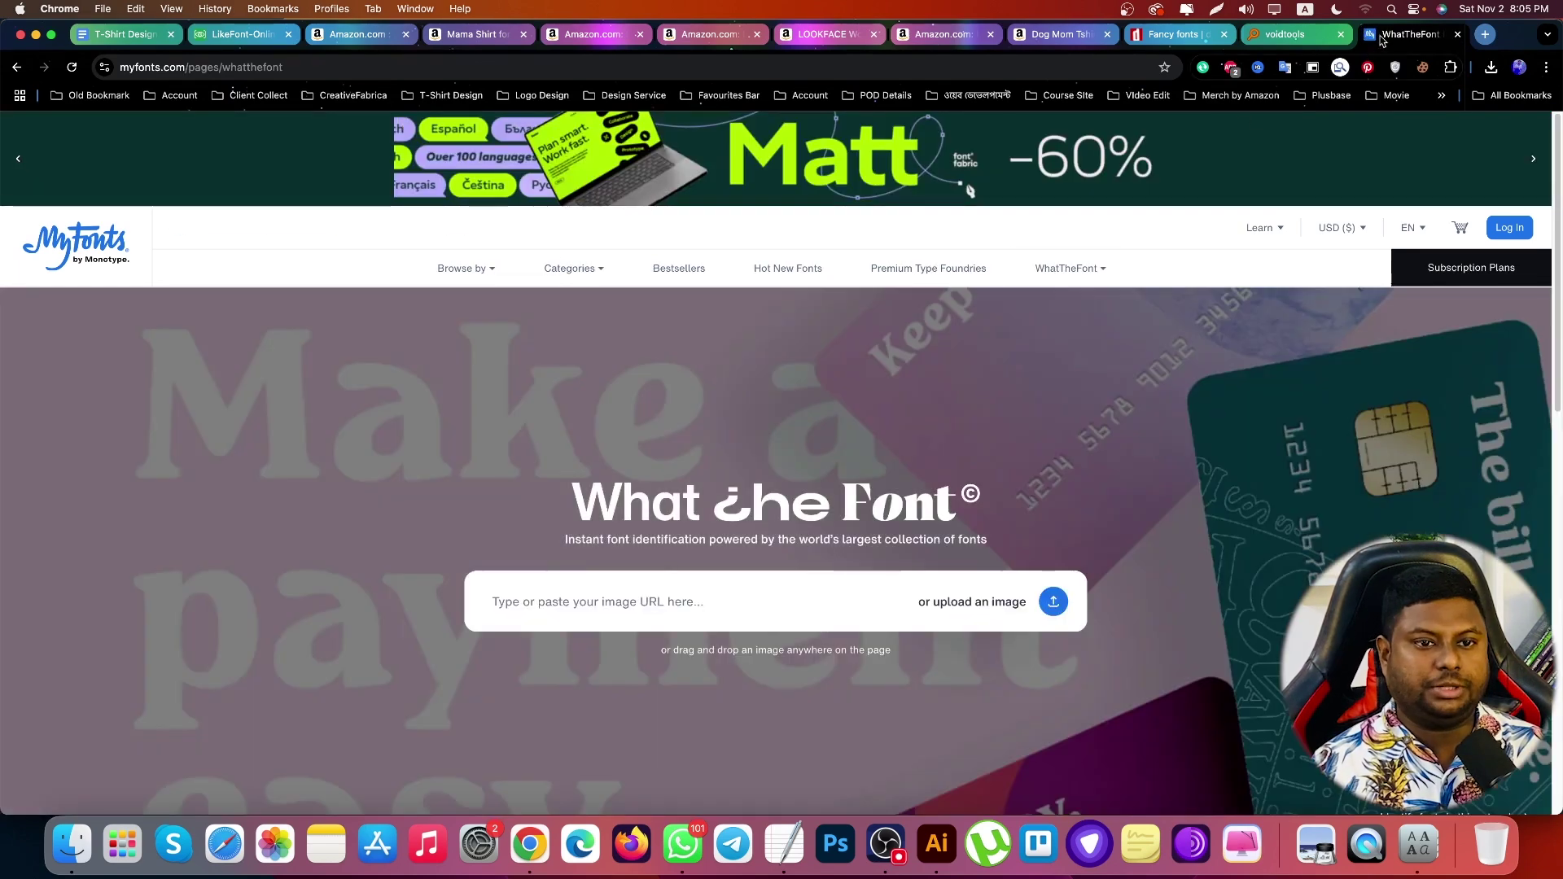
{"action": "left_click_drag", "start_coordinate": [1388, 33], "coordinate": [335, 49]}
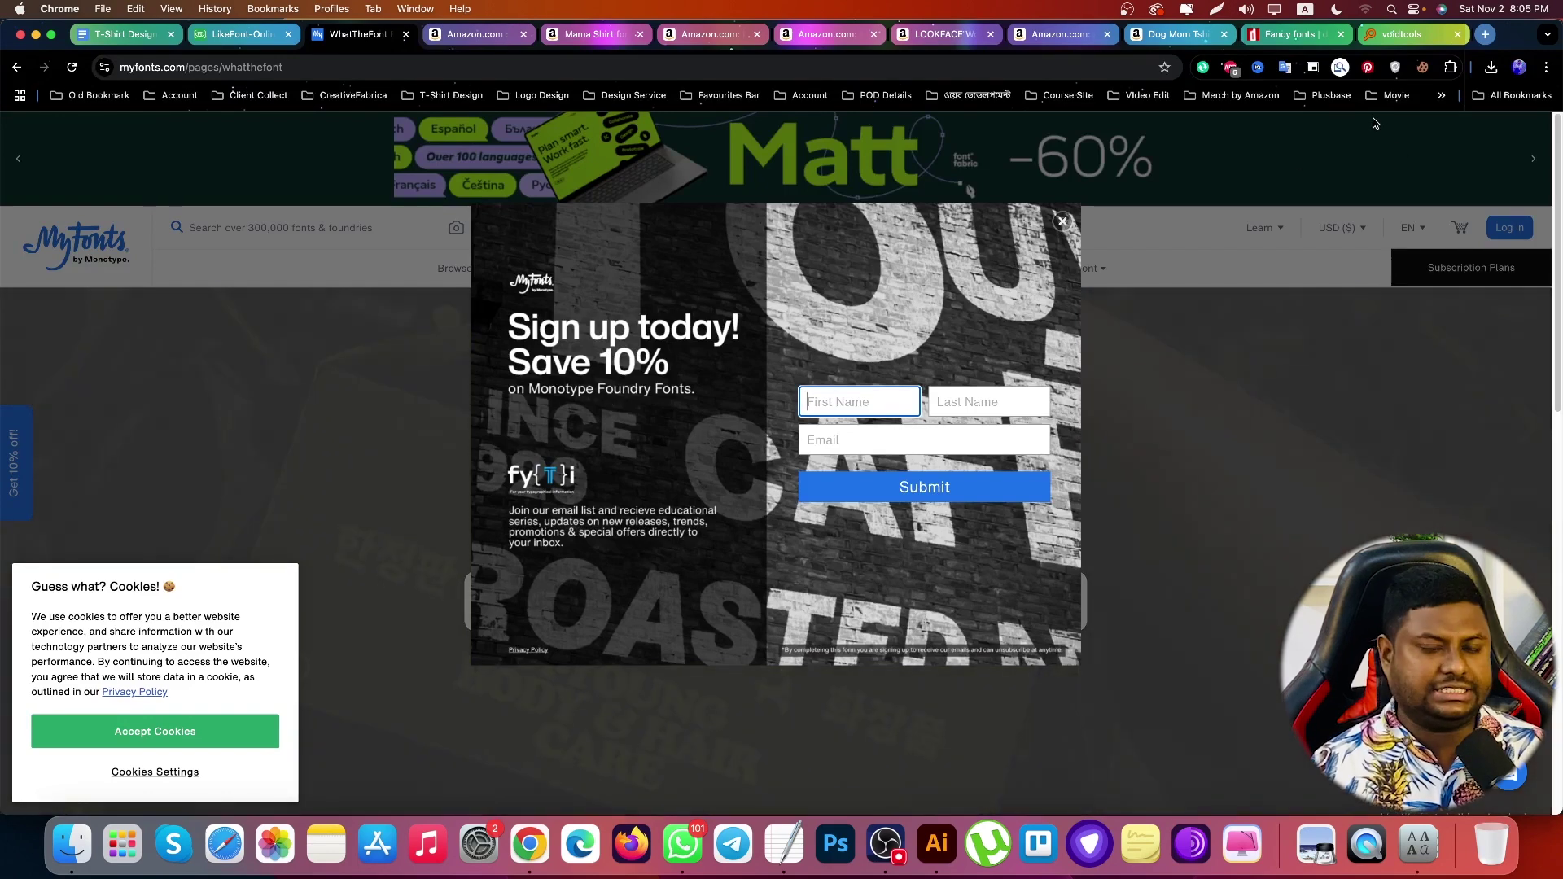
{"action": "left_click", "coordinate": [223, 35]}
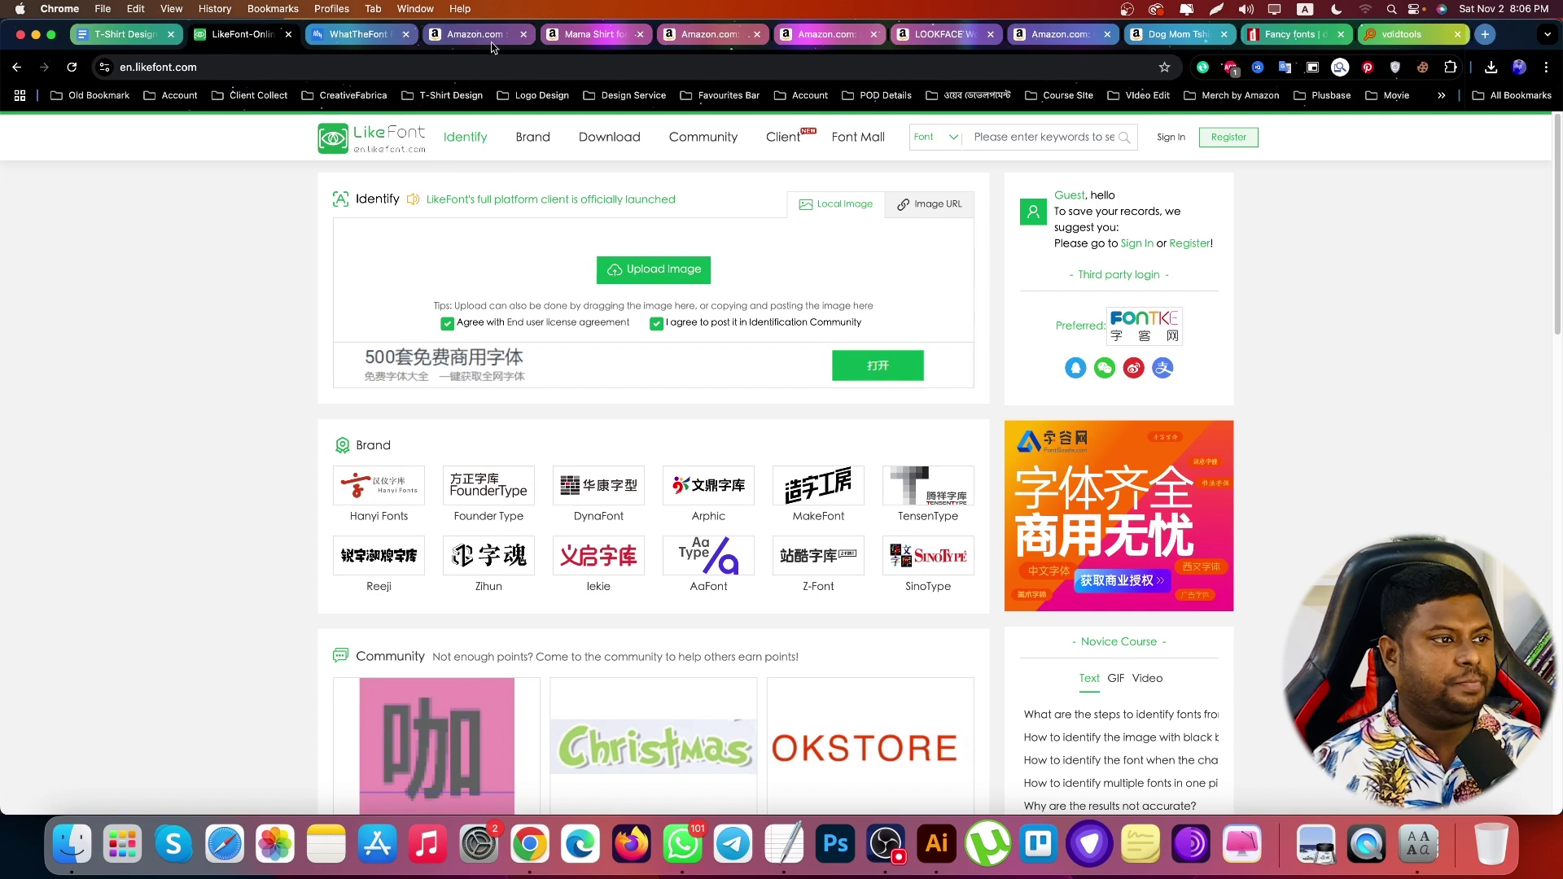
Open the product image of the "Mama. Mommy. Mom. Bruh." shirt from its Amazon listing in a new tab and view it
{"action": "left_click", "coordinate": [590, 35]}
{"action": "right_click", "coordinate": [388, 429]}
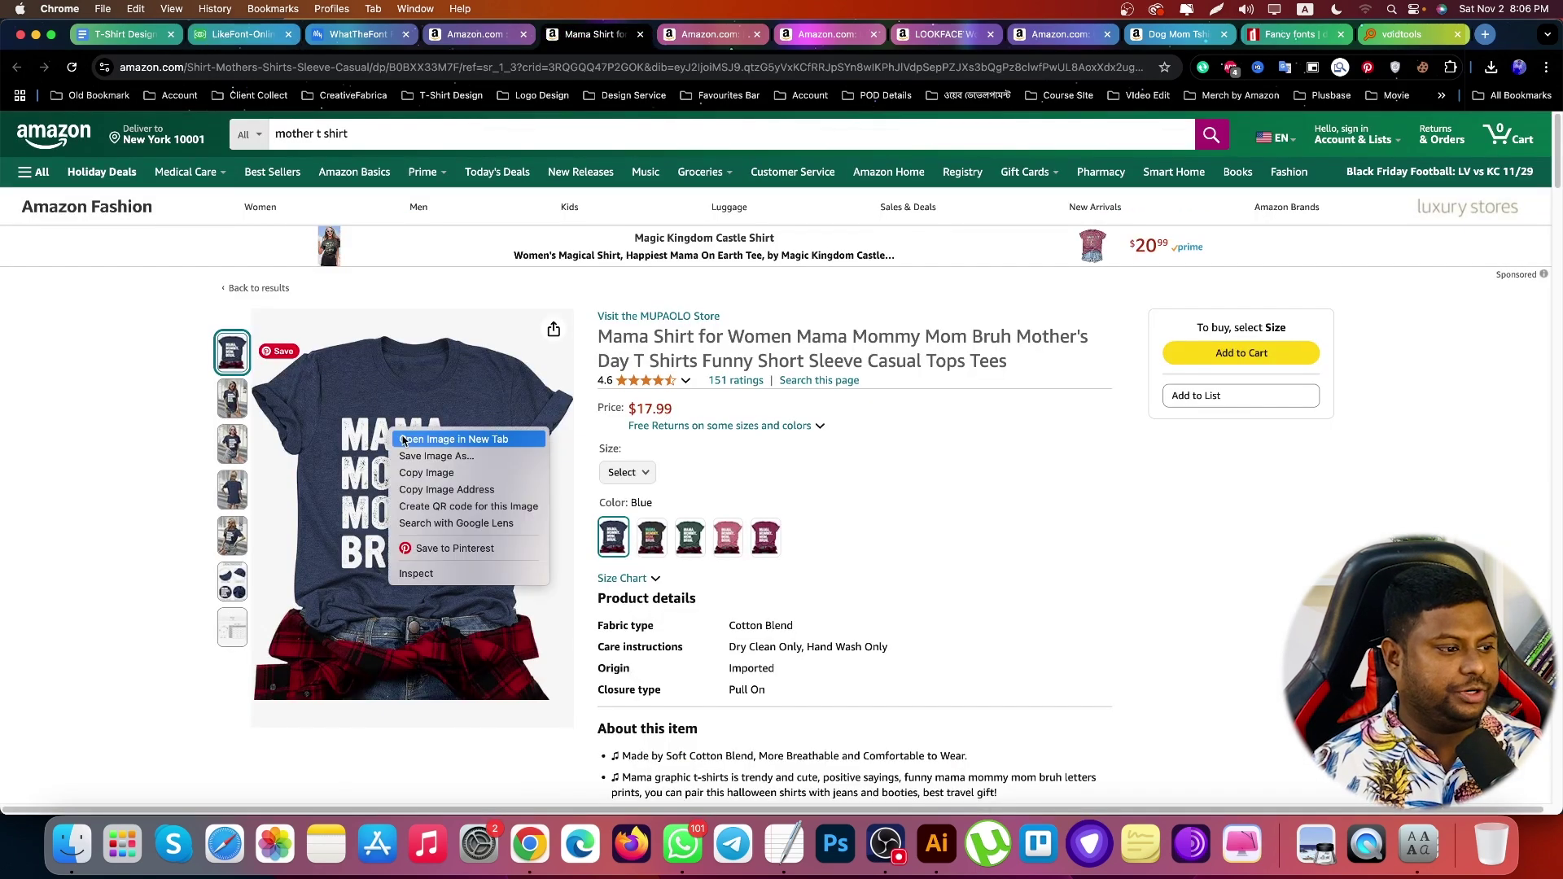
{"action": "left_click", "coordinate": [437, 477]}
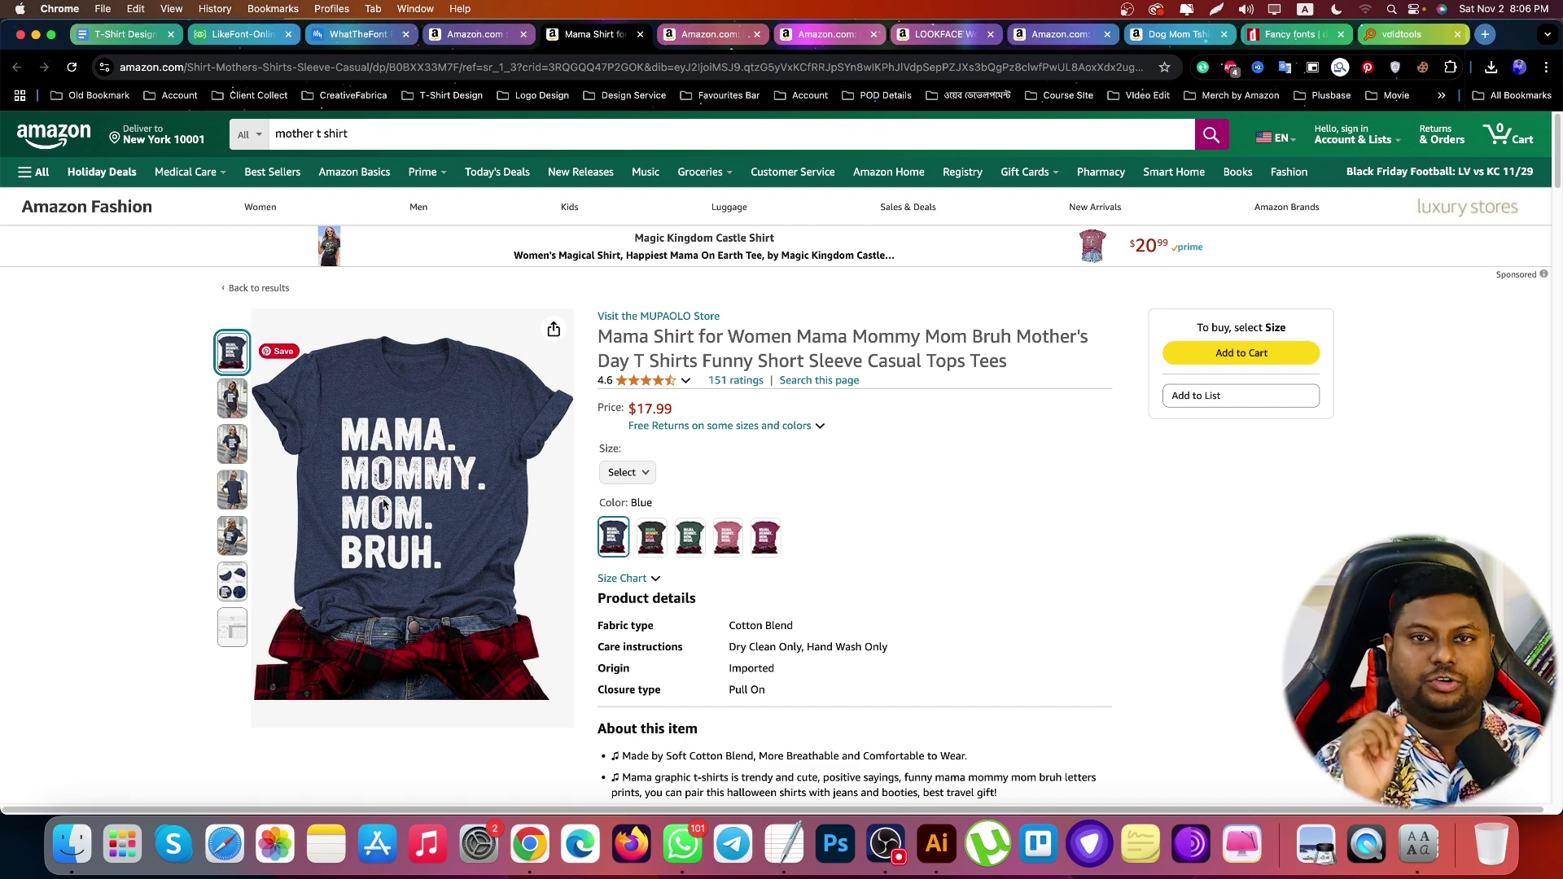
{"action": "right_click", "coordinate": [461, 414]}
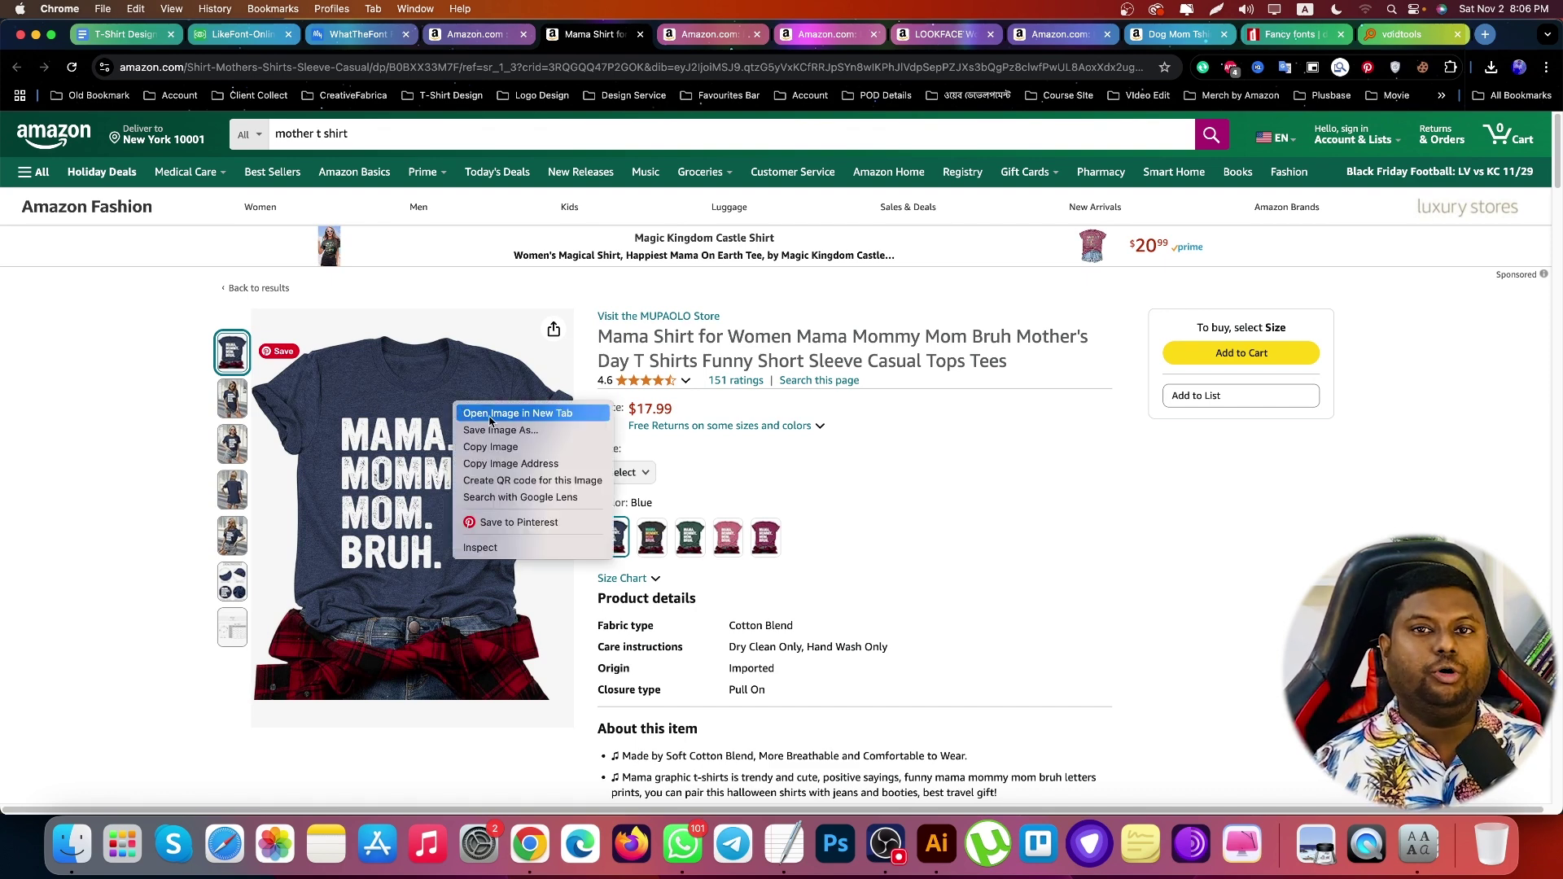
{"action": "left_click", "coordinate": [490, 415]}
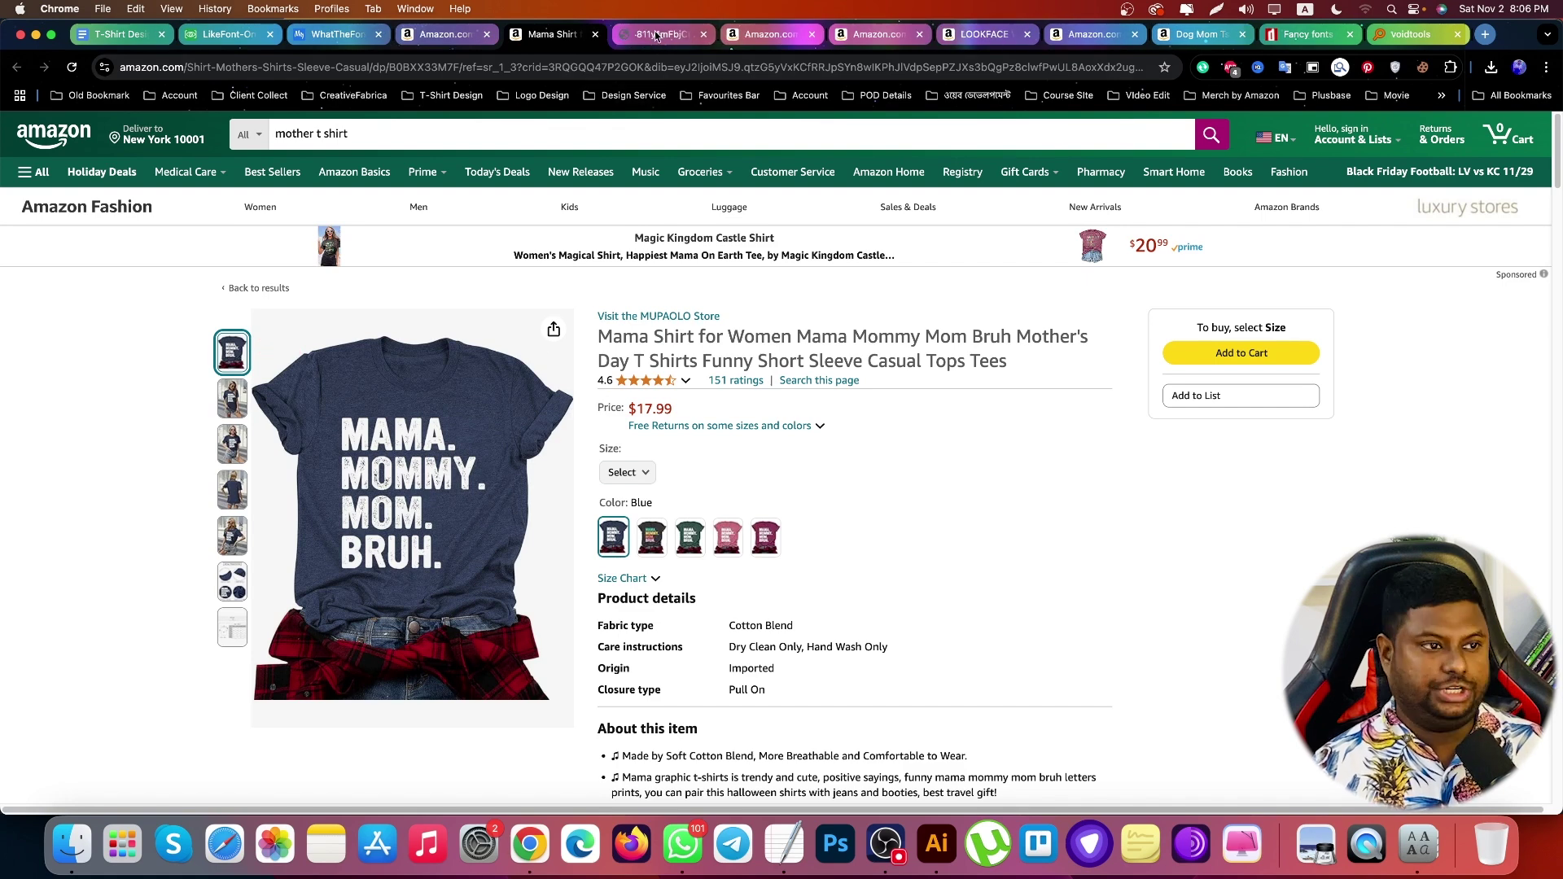
{"action": "left_click", "coordinate": [656, 35]}
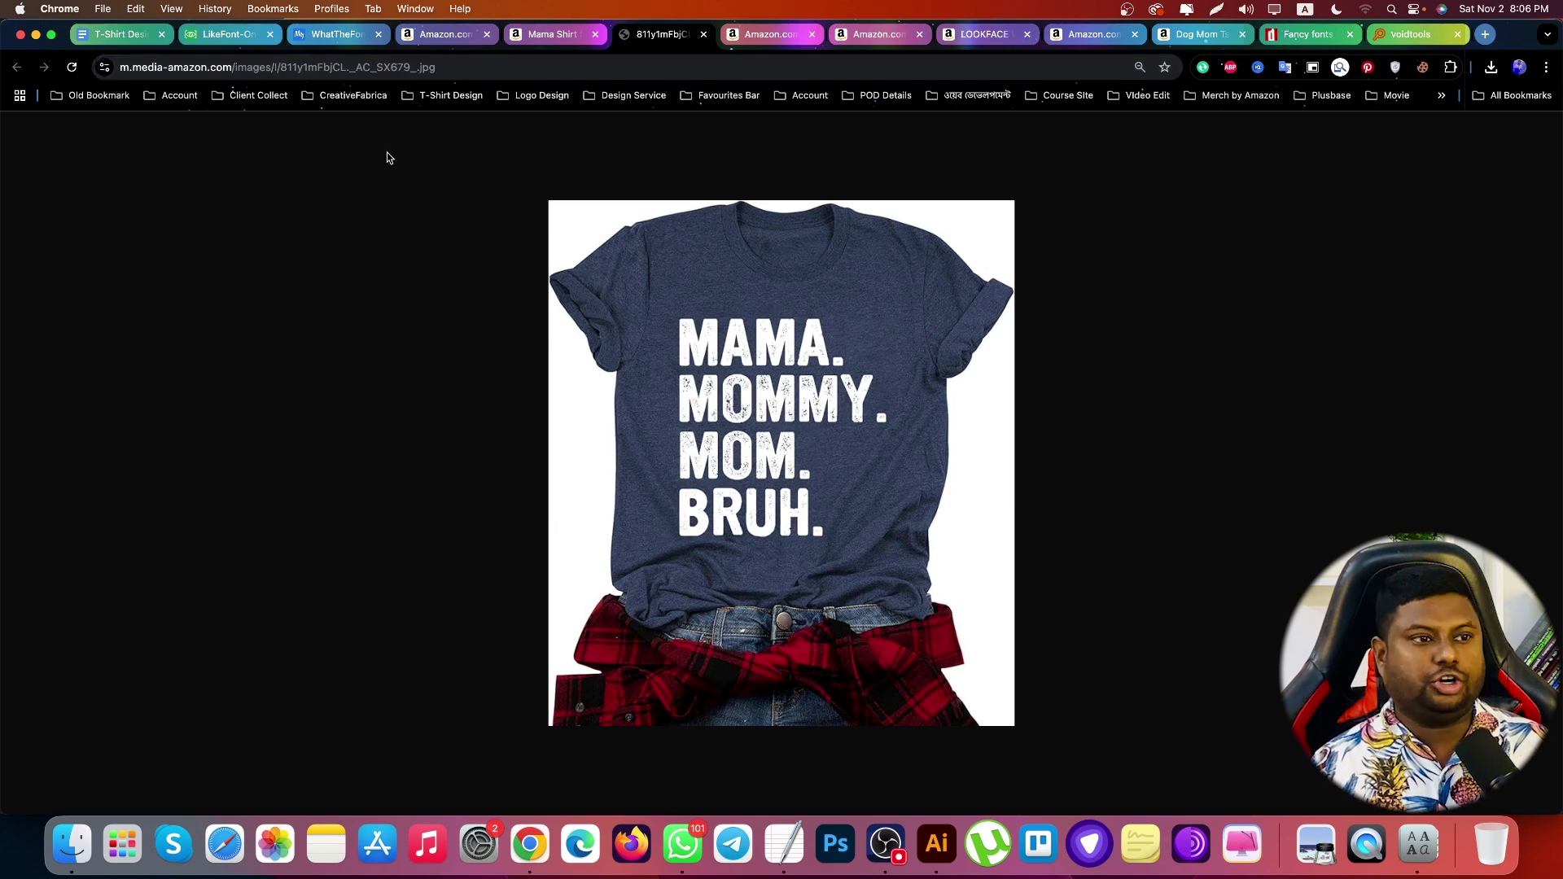
Remove the size suffix "_AC_SX679_." from the Mama shirt's image URL, reload it and enlarge the image
{"action": "left_click_drag", "start_coordinate": [352, 68], "coordinate": [419, 70]}
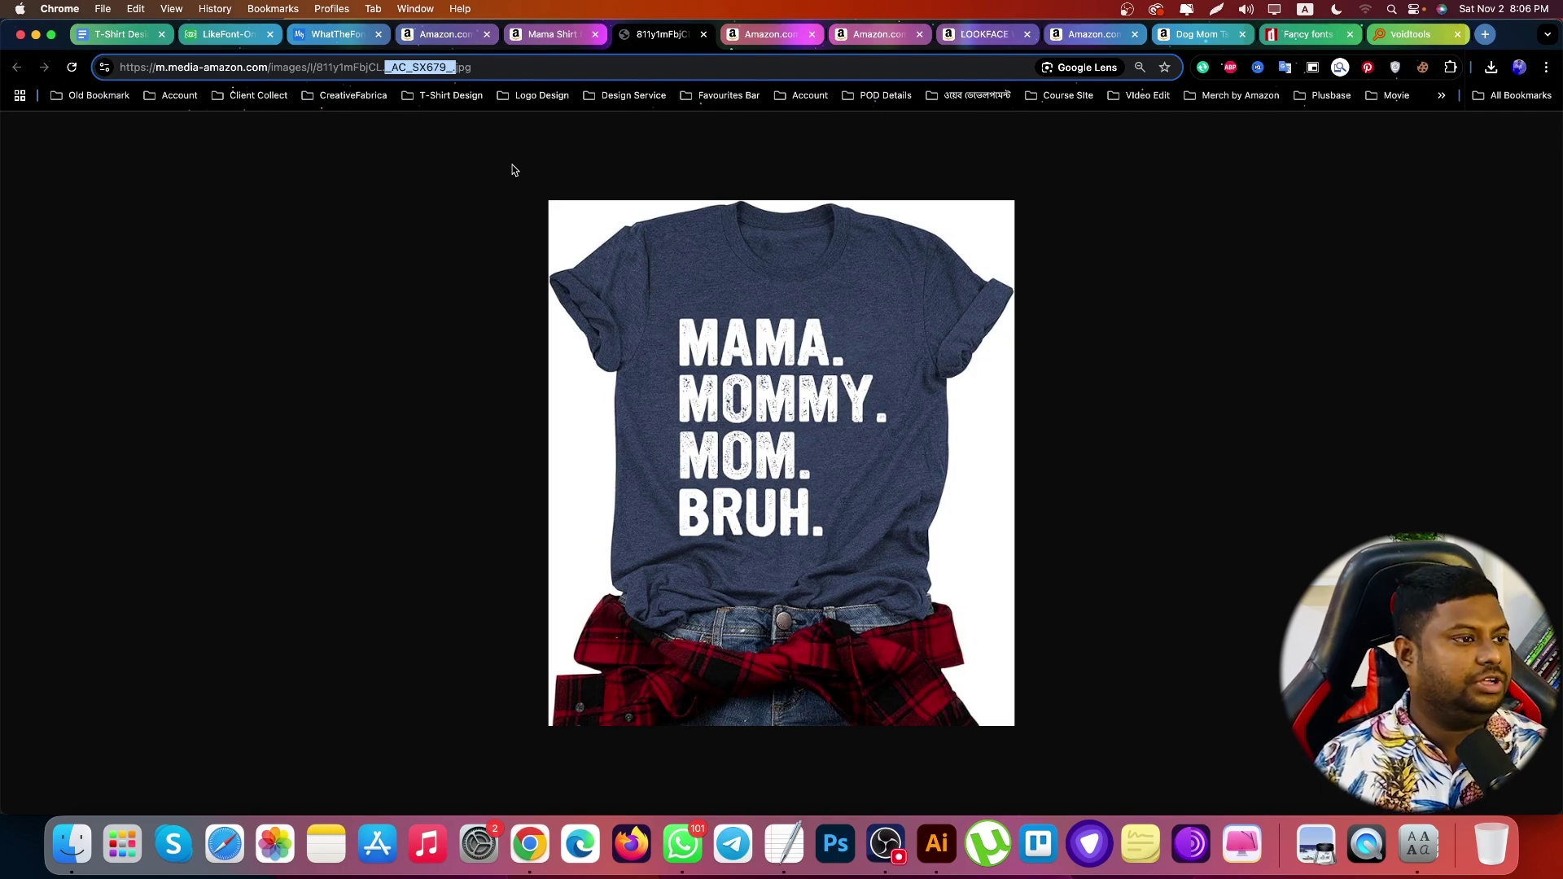
{"action": "key", "text": "BackSpace"}
{"action": "key", "text": "Return"}
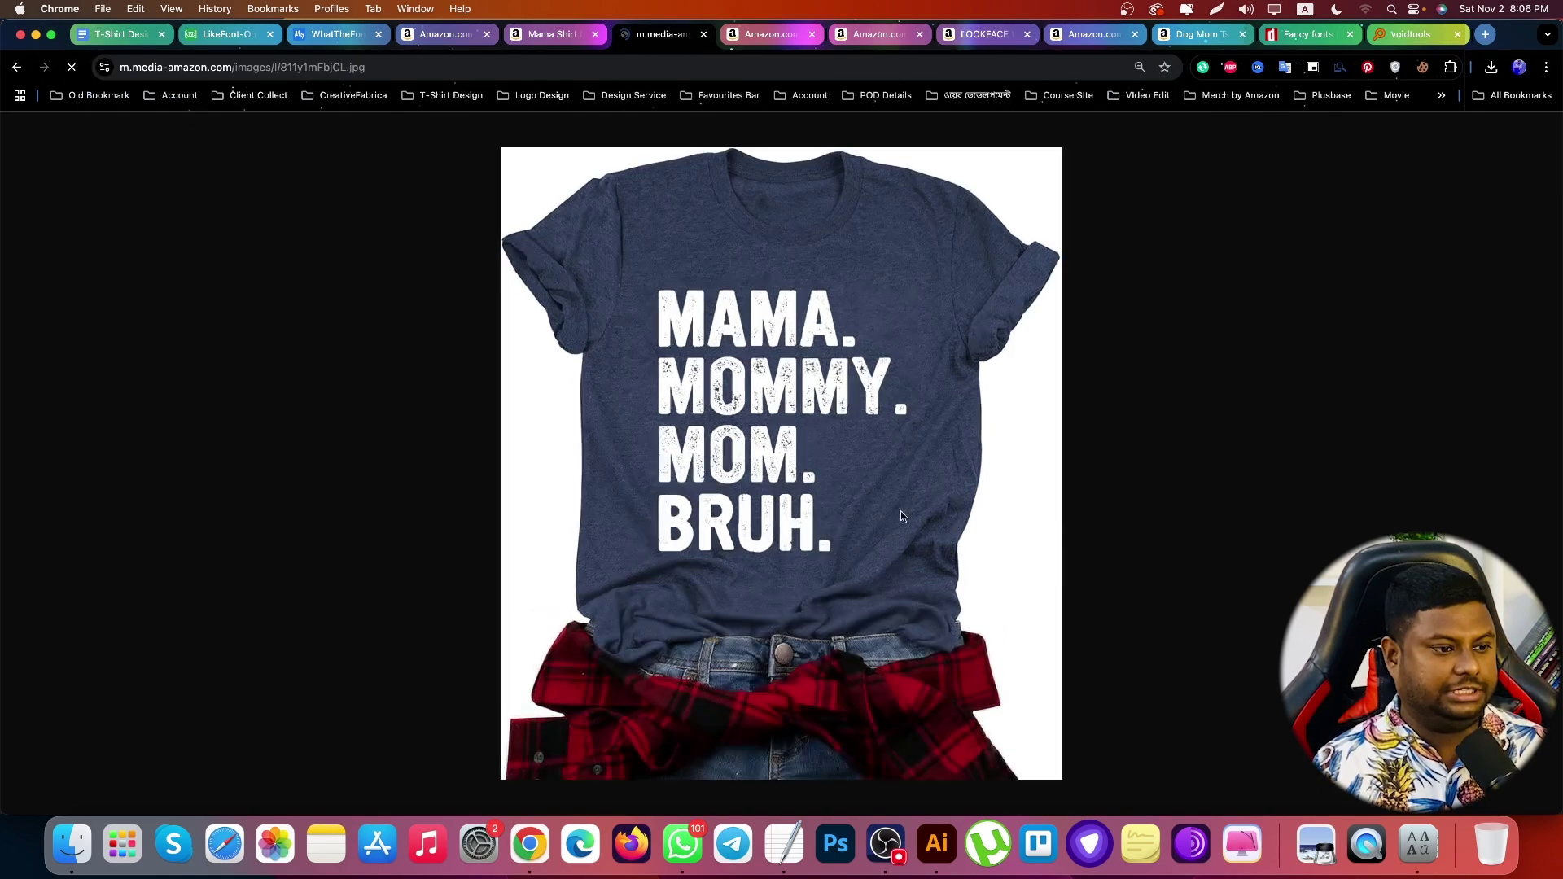
{"action": "left_click", "coordinate": [775, 369]}
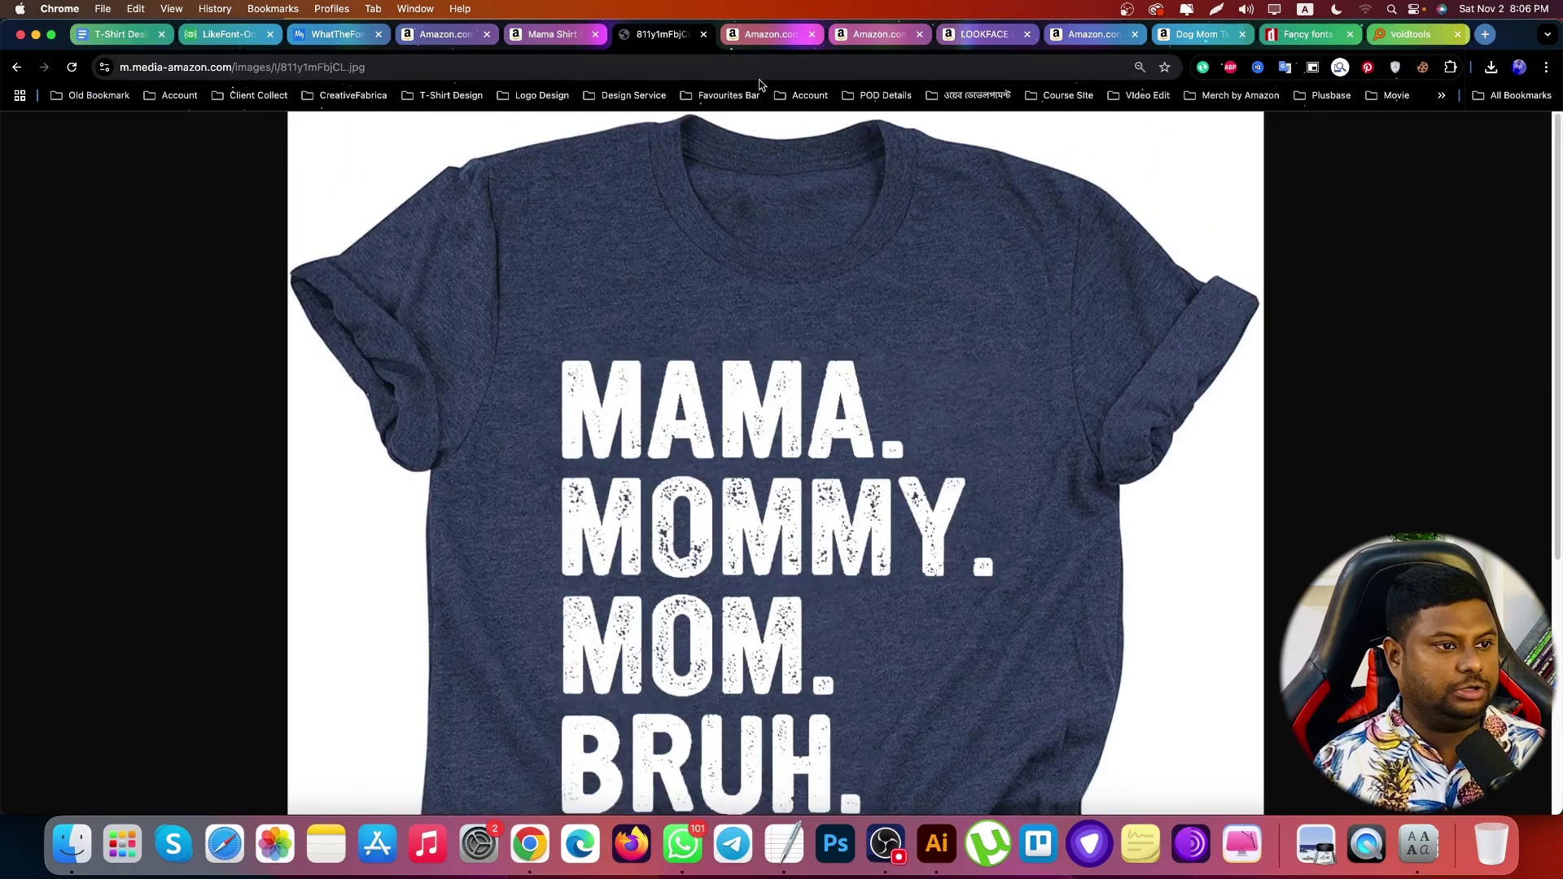
Open the "I Am Your Mother You Listen To Me" shirt image in its own tab and compare it with the Mama shirt image
{"action": "left_click", "coordinate": [769, 34]}
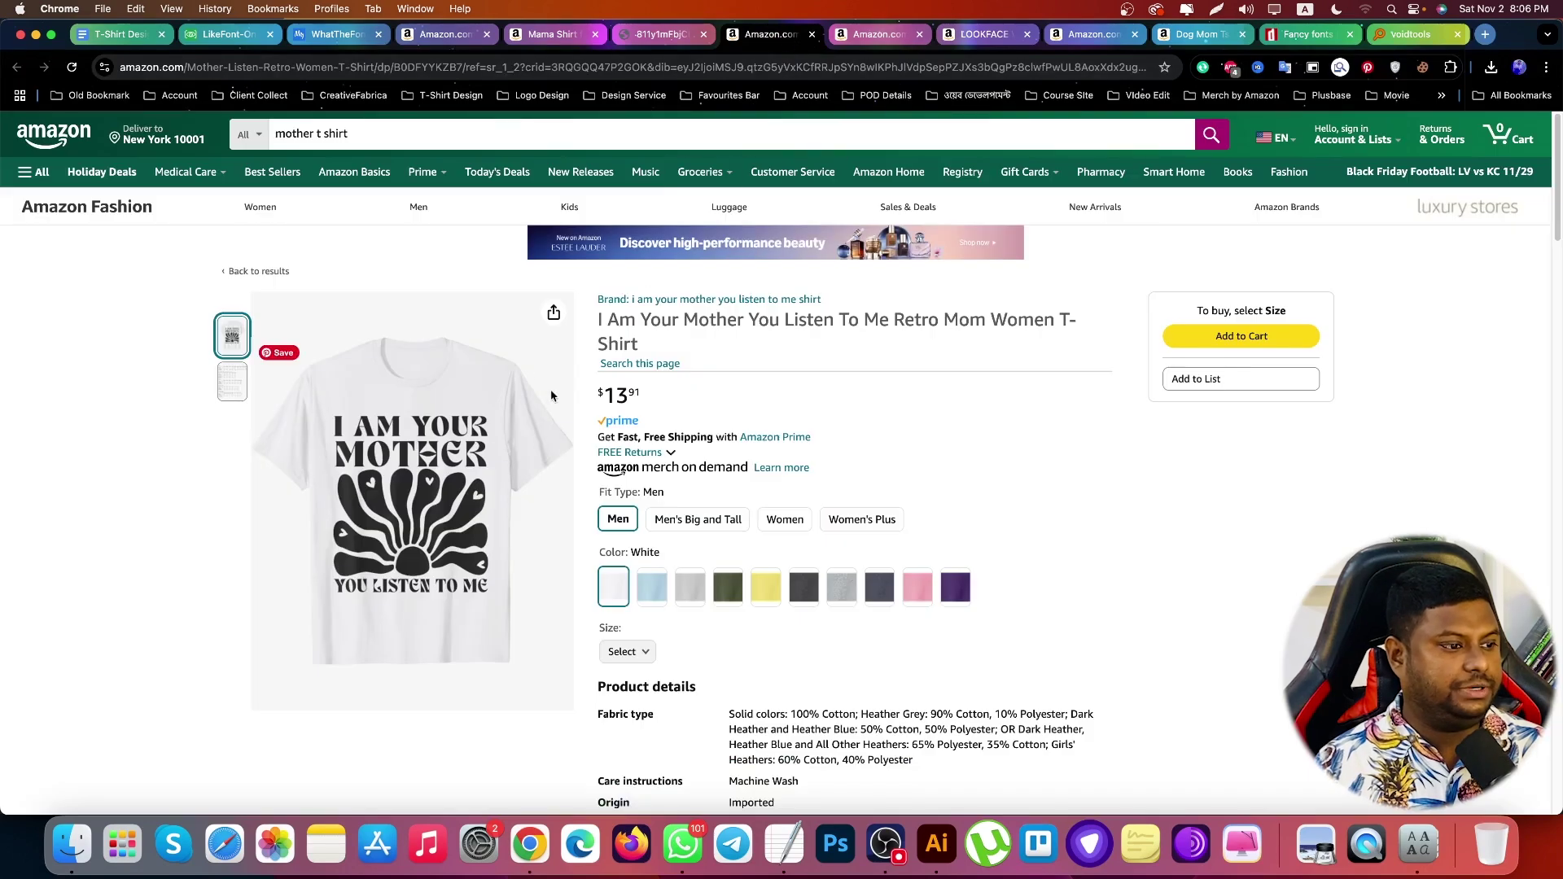
{"action": "right_click", "coordinate": [485, 378]}
{"action": "left_click", "coordinate": [503, 381]}
{"action": "left_click", "coordinate": [647, 39]}
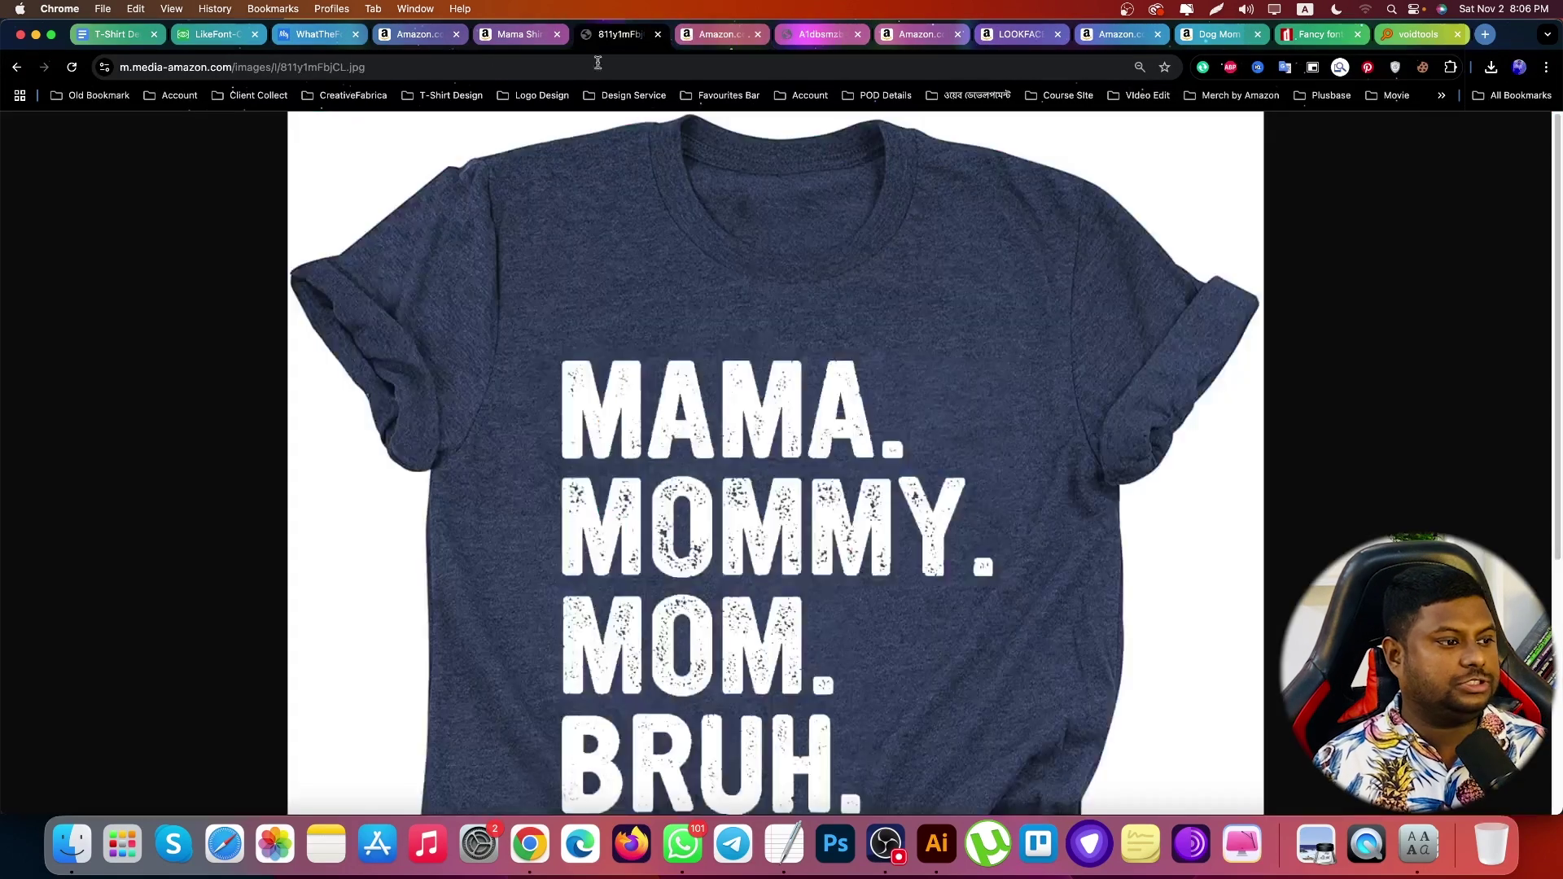
{"action": "scroll", "coordinate": [632, 366], "scroll_direction": "down", "scroll_amount": 3}
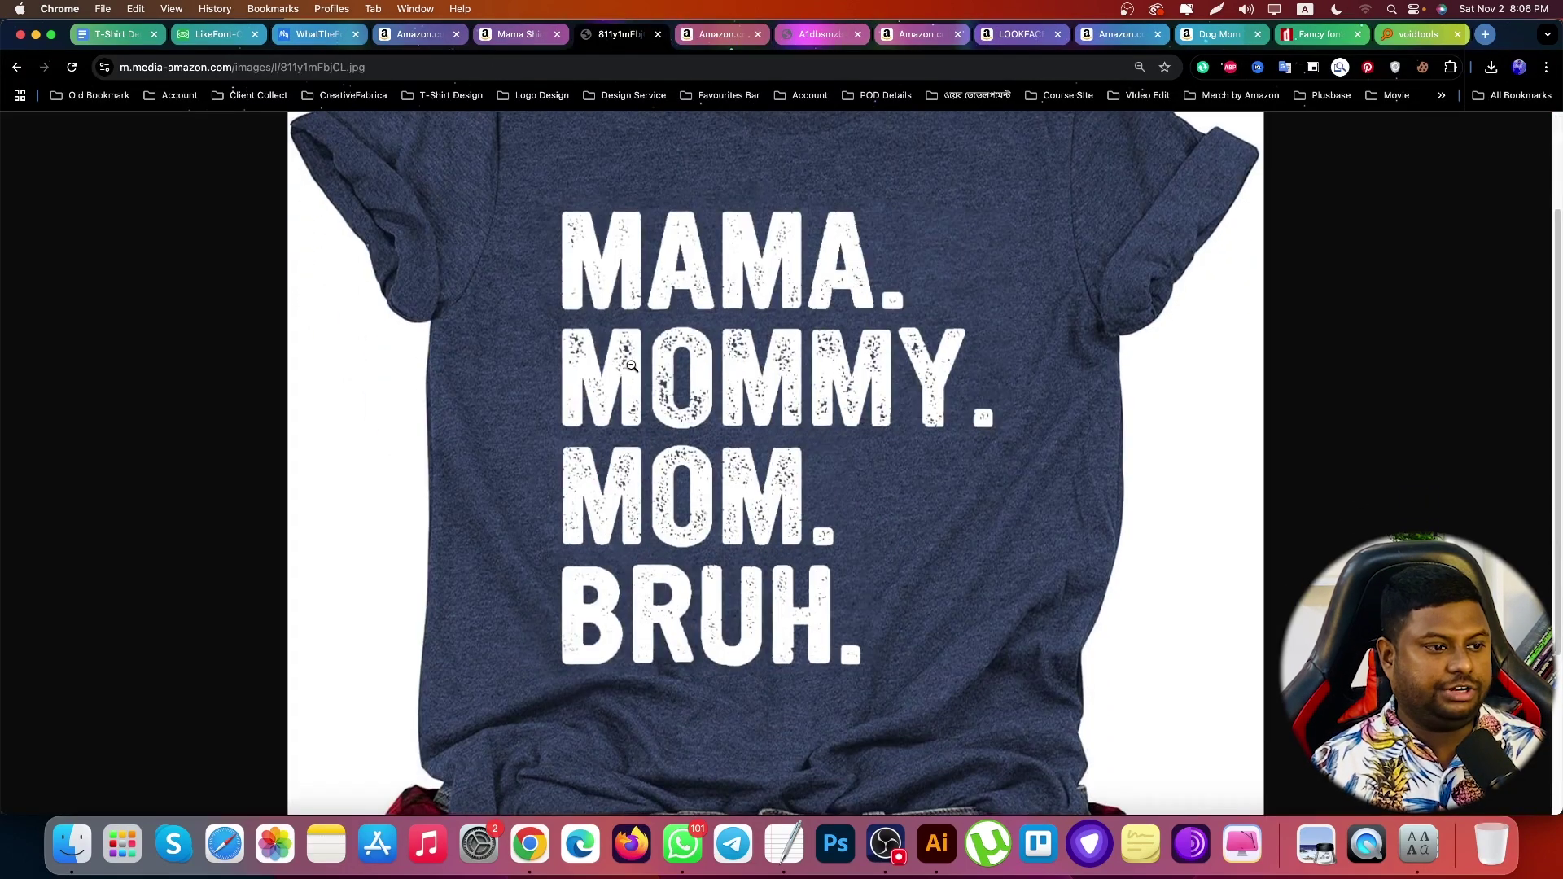
{"action": "left_click", "coordinate": [820, 34]}
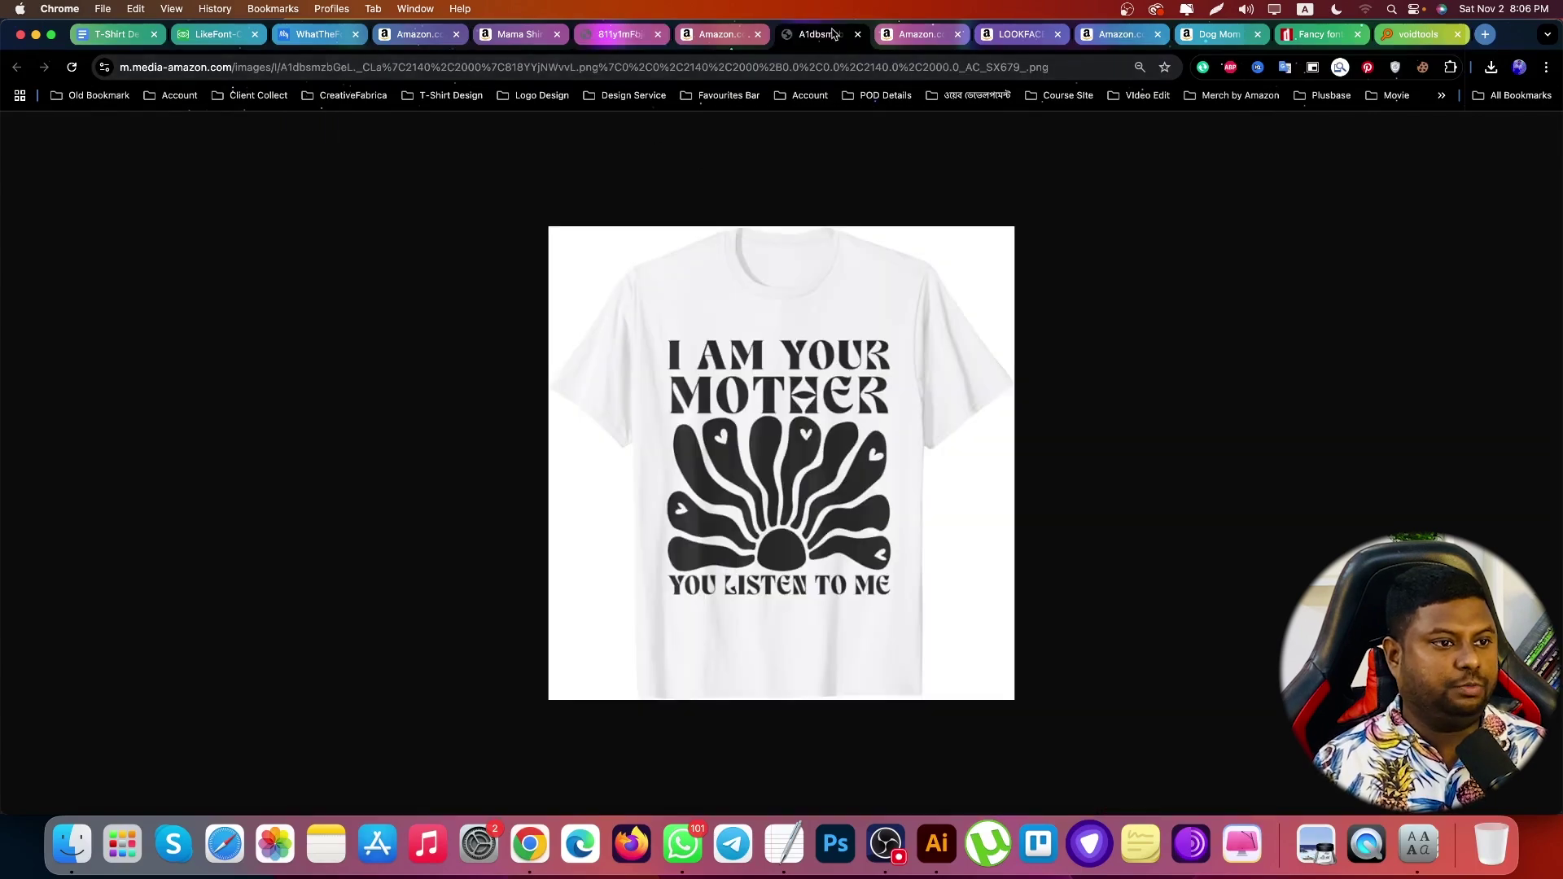
Go through the remaining Amazon shirt listings and open the "Mother & Daughter Best Friends for Life" shirt image in a new tab
{"action": "left_click", "coordinate": [907, 34]}
{"action": "right_click", "coordinate": [455, 405]}
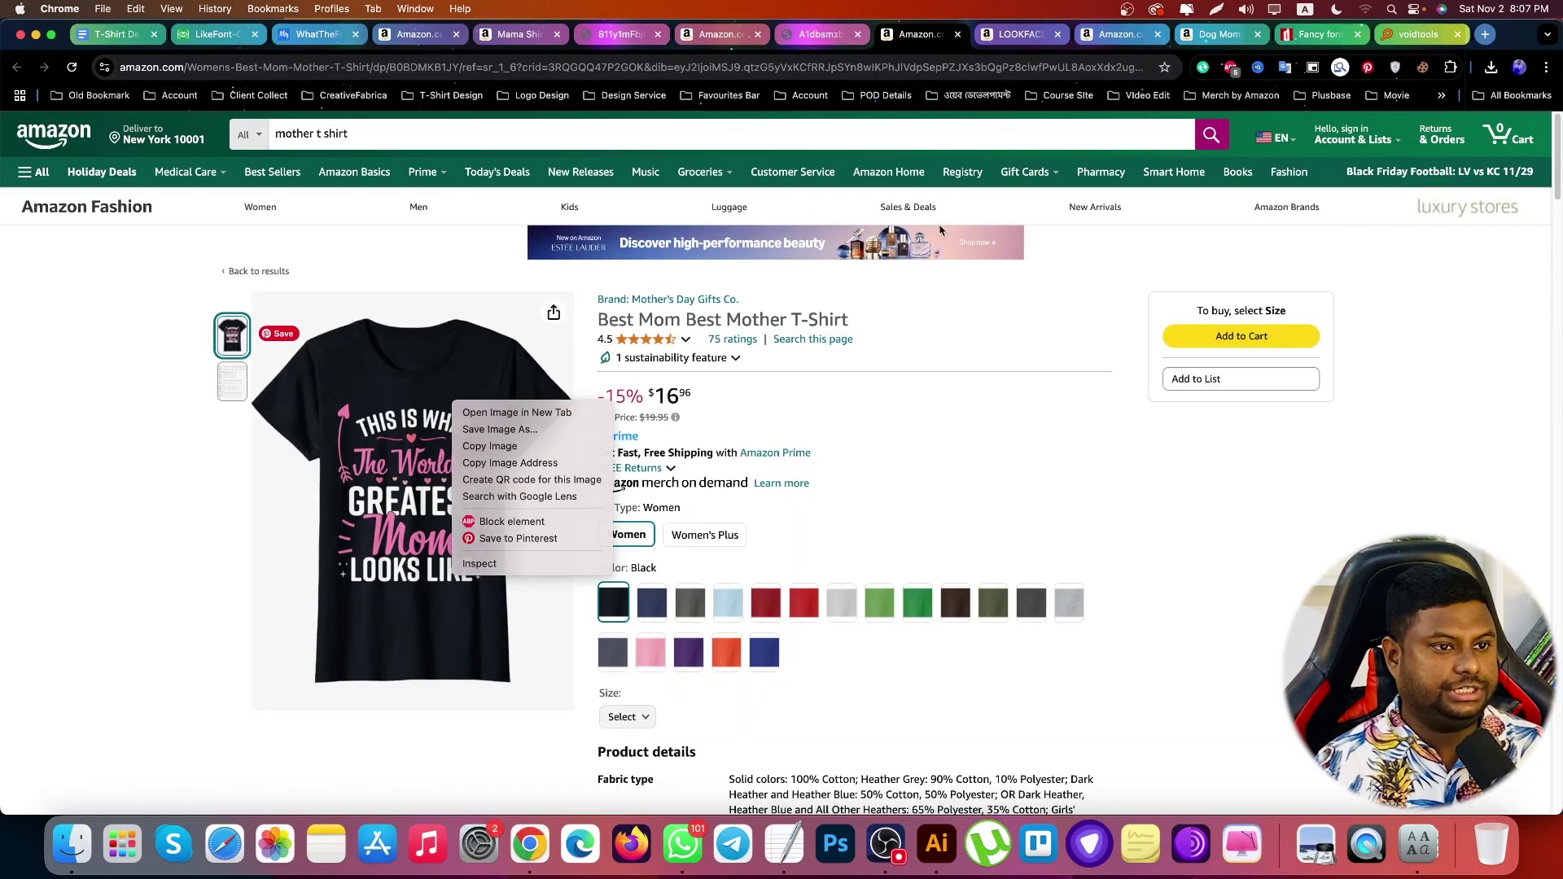
{"action": "left_click", "coordinate": [1018, 34]}
{"action": "left_click", "coordinate": [1017, 34]}
{"action": "left_click", "coordinate": [1131, 34]}
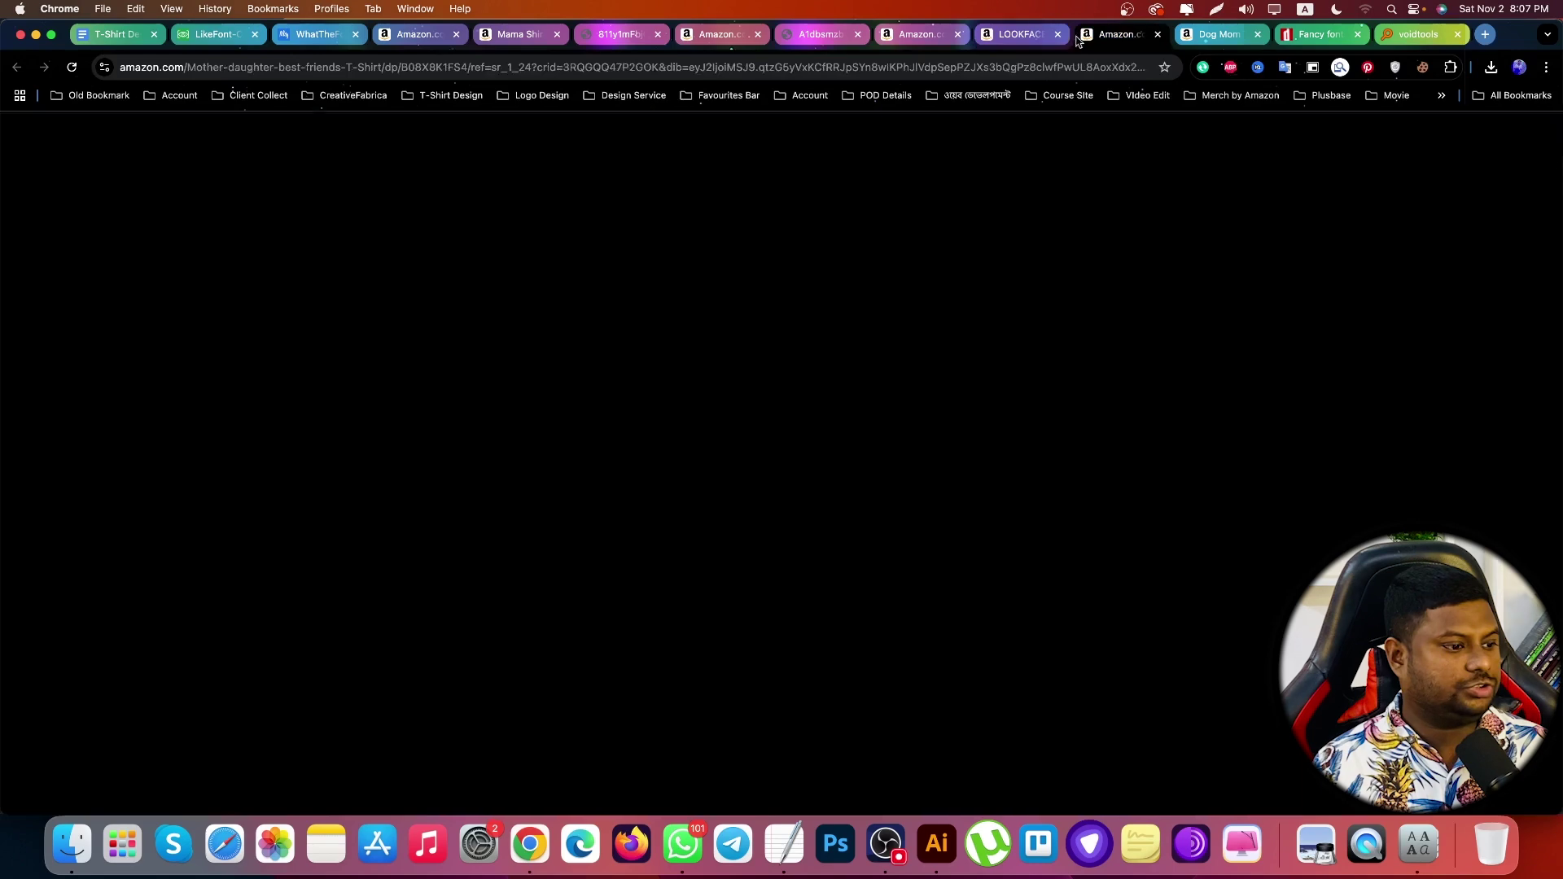
{"action": "right_click", "coordinate": [431, 376]}
{"action": "left_click", "coordinate": [488, 386]}
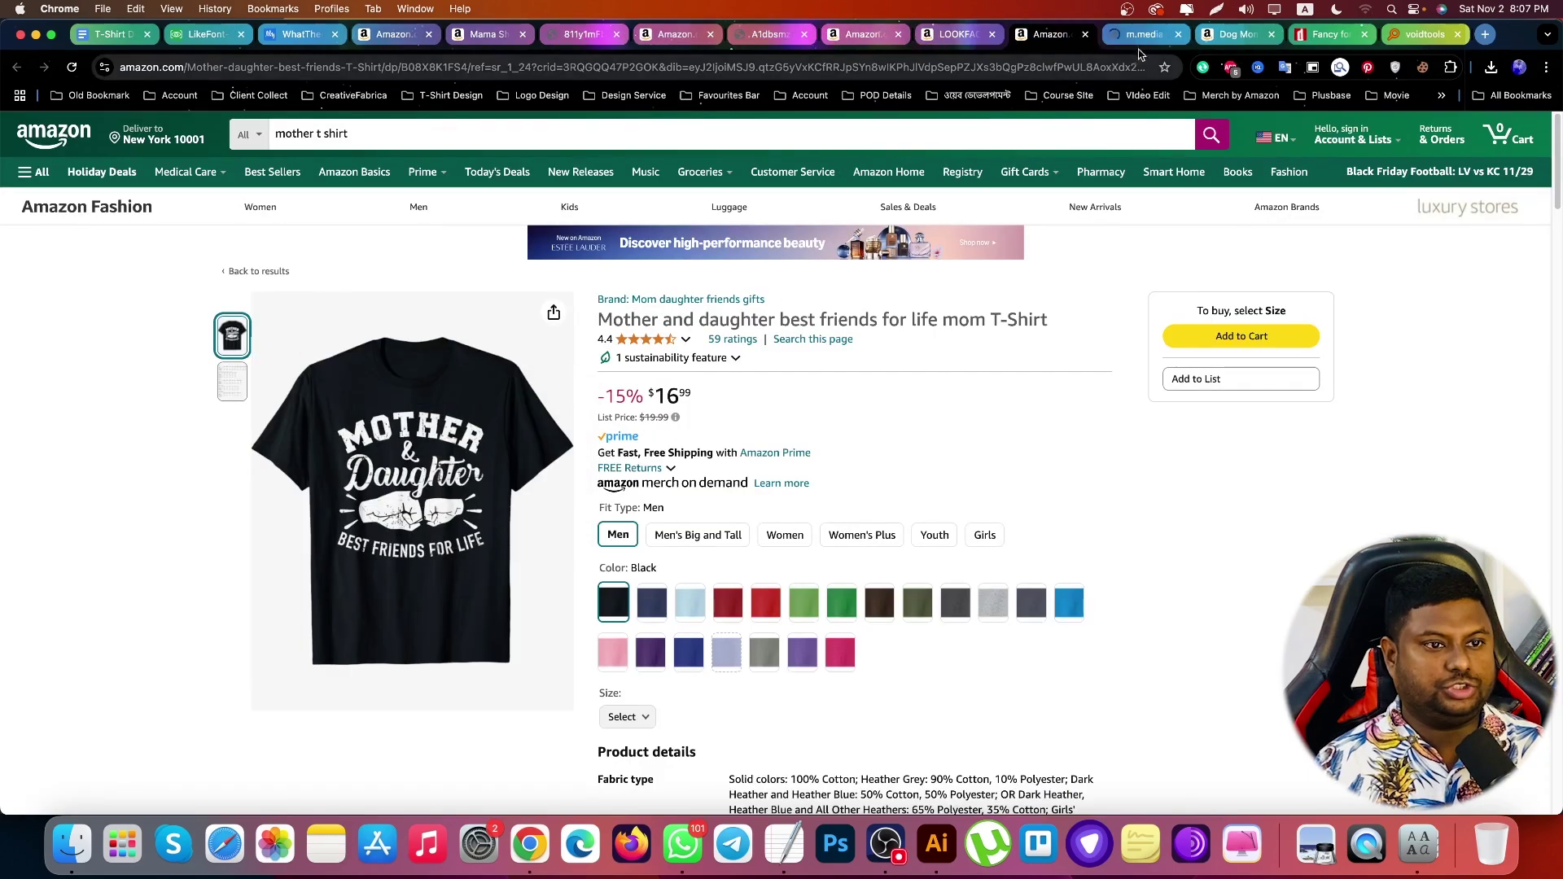
{"action": "left_click", "coordinate": [1141, 36]}
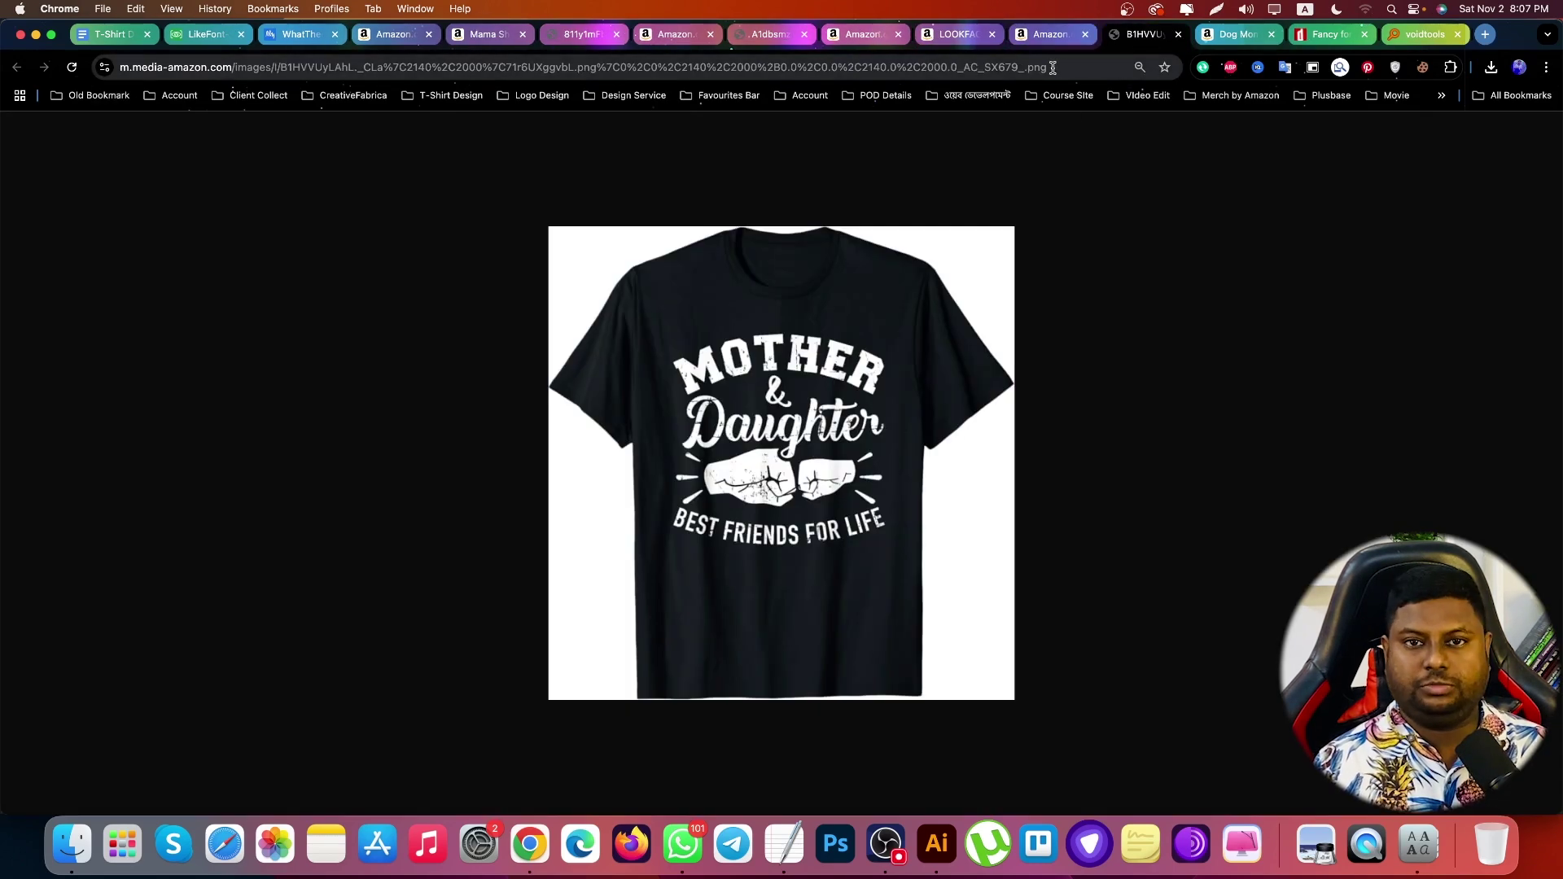
Remove "0_AC_SX679_." from the Mother & Daughter shirt's image URL, reload it and enlarge the design
{"action": "left_click", "coordinate": [967, 67]}
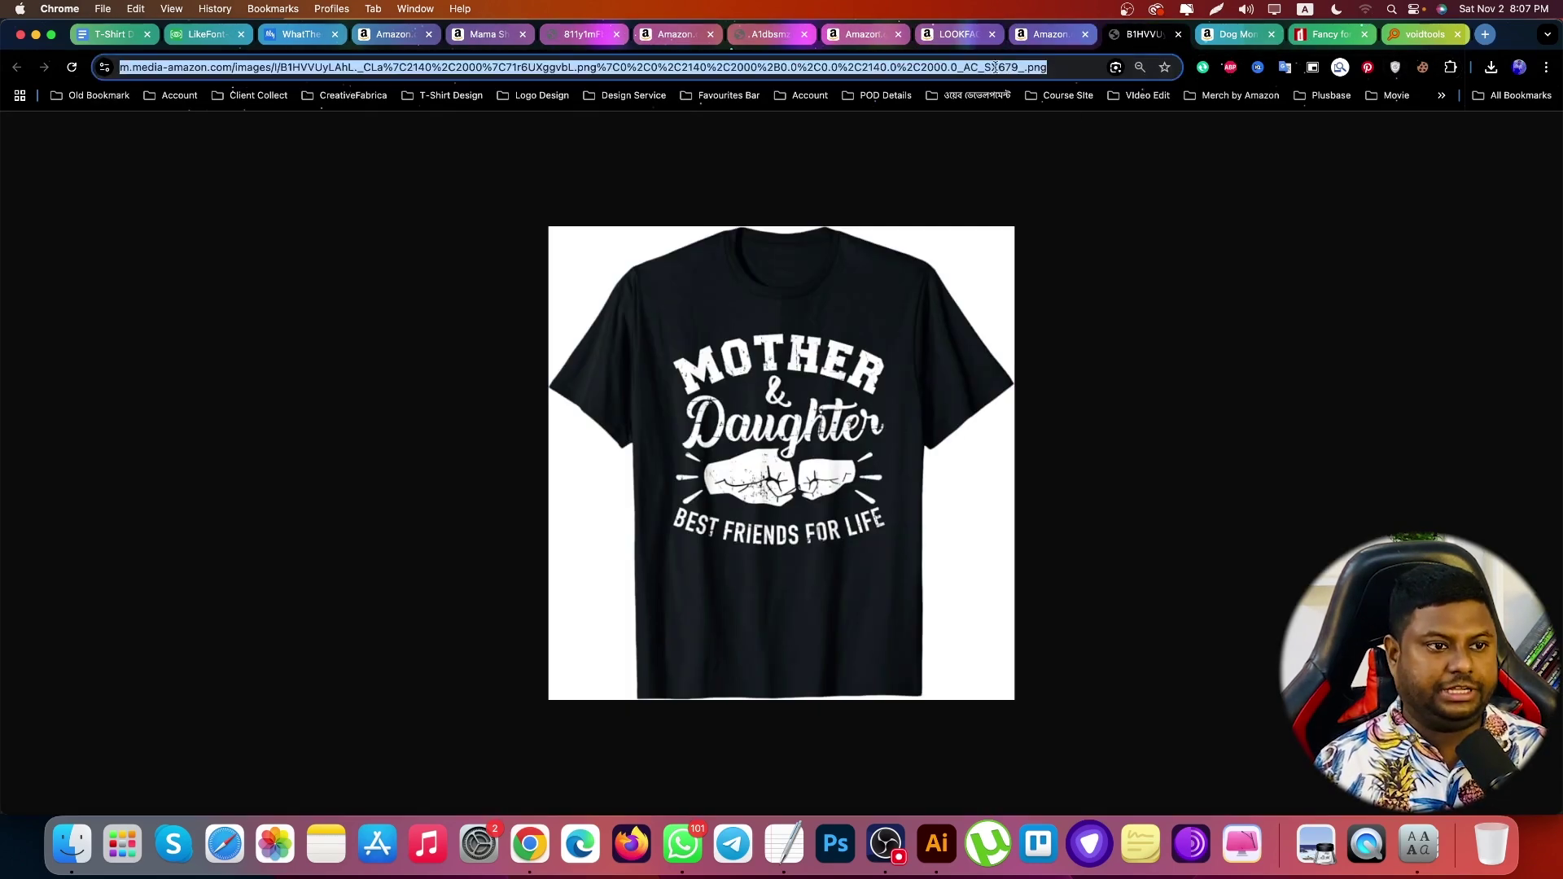
{"action": "left_click", "coordinate": [994, 69]}
{"action": "left_click_drag", "start_coordinate": [918, 68], "coordinate": [1170, 69]}
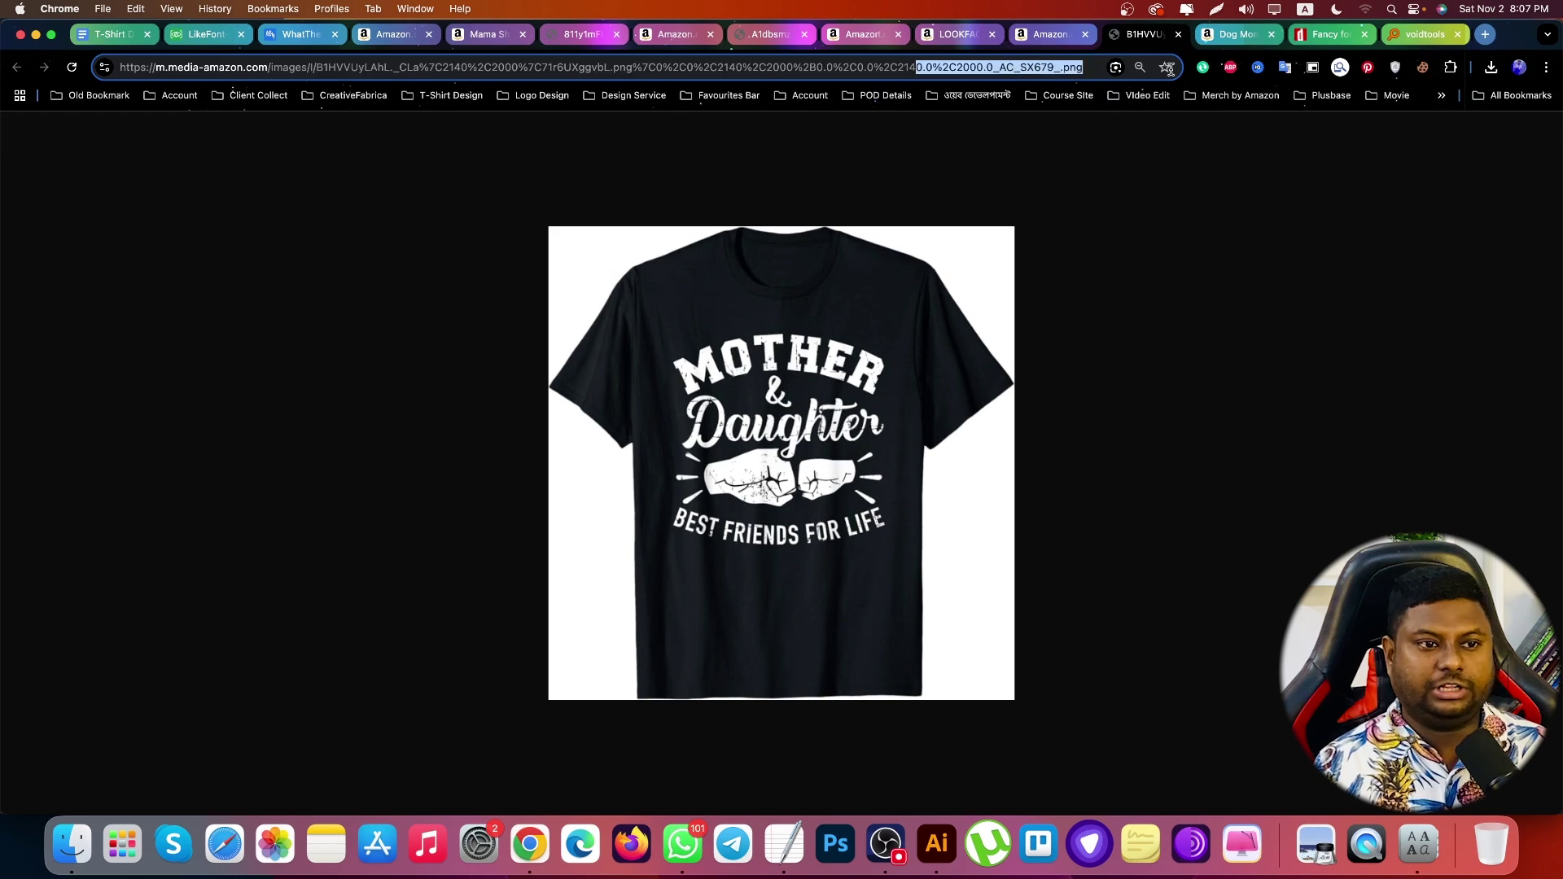
{"action": "left_click", "coordinate": [1081, 66]}
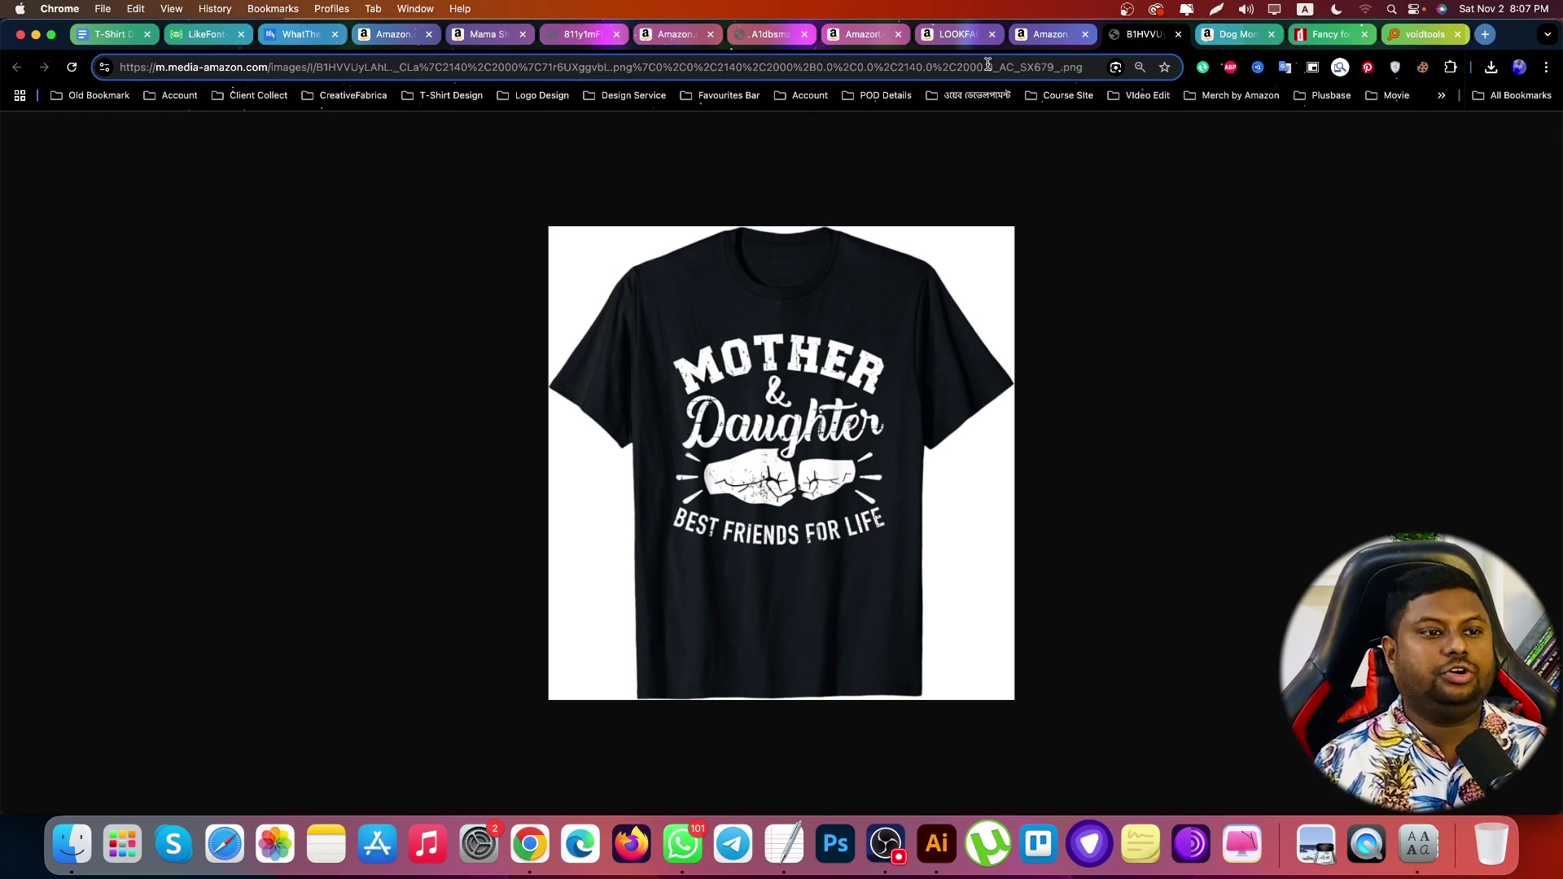
{"action": "left_click_drag", "start_coordinate": [987, 67], "coordinate": [1062, 67]}
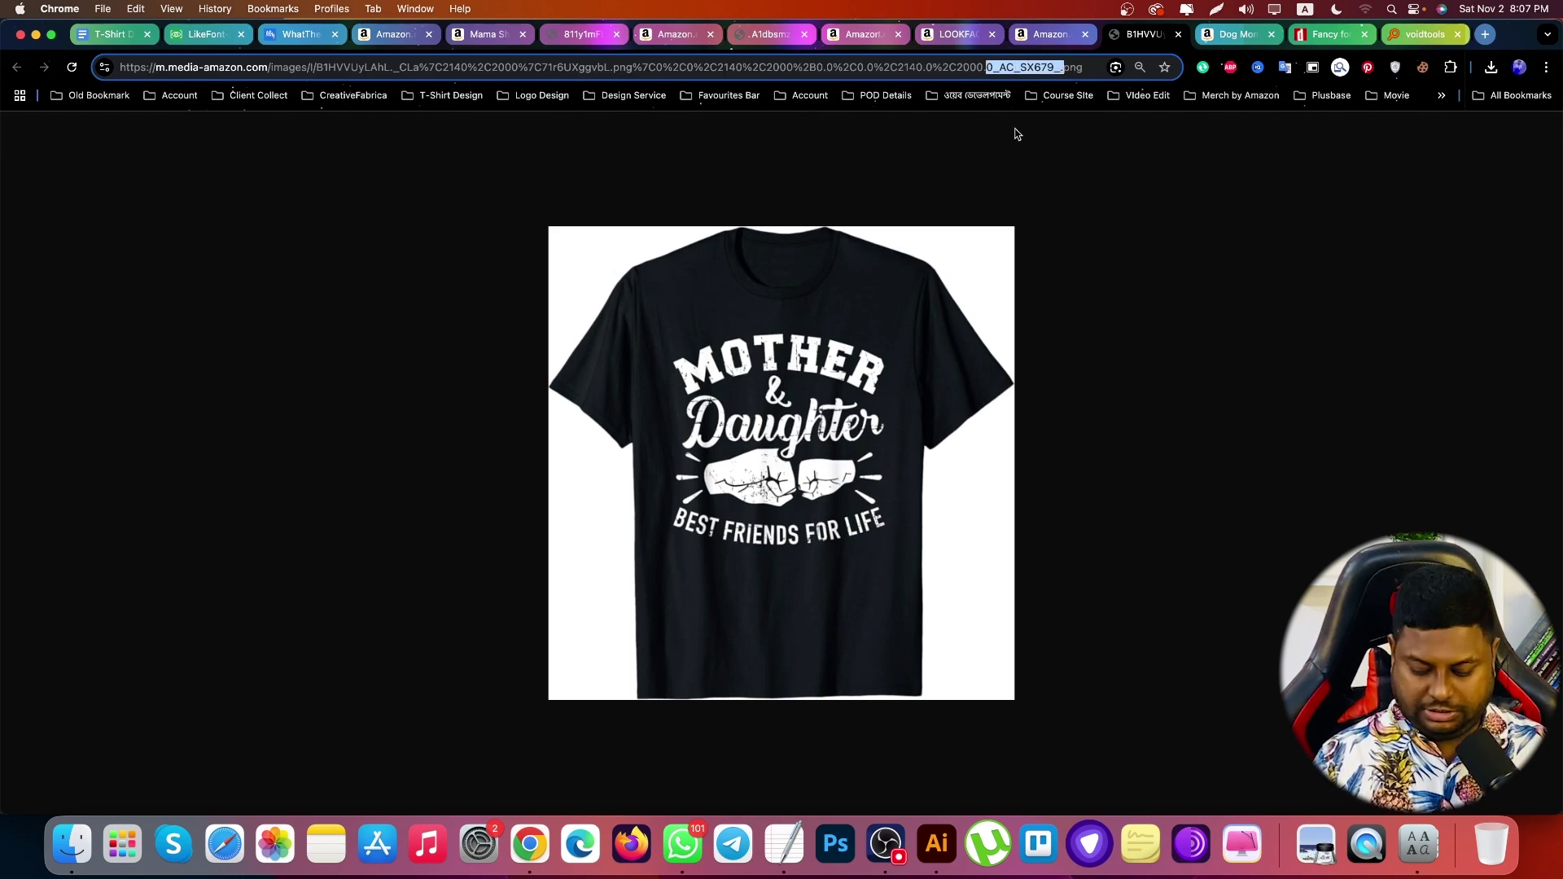
{"action": "key", "text": "BackSpace"}
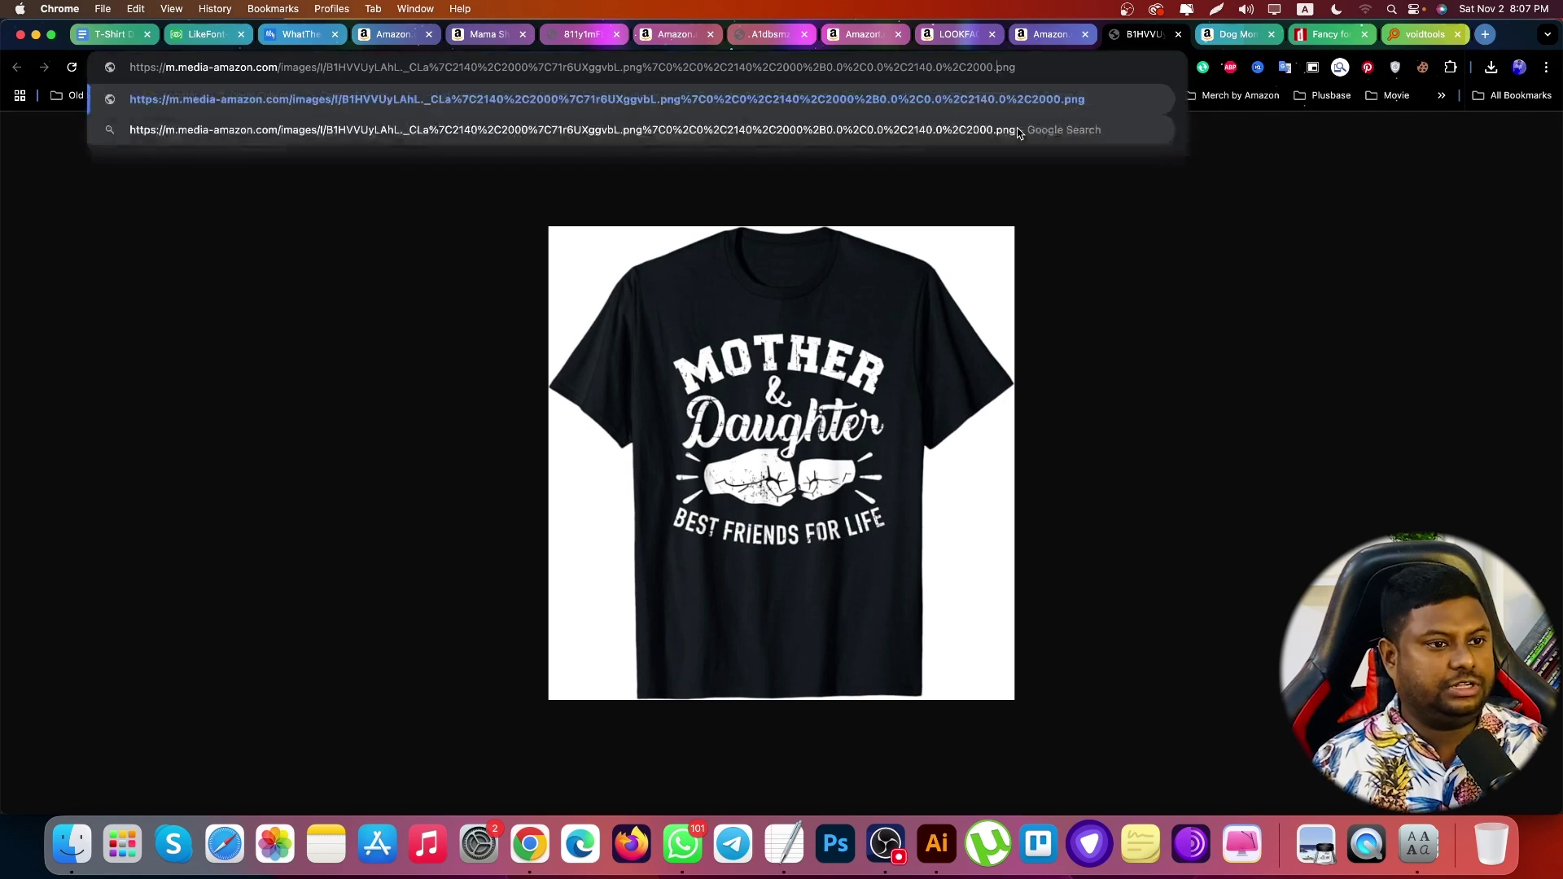
{"action": "key", "text": "Return"}
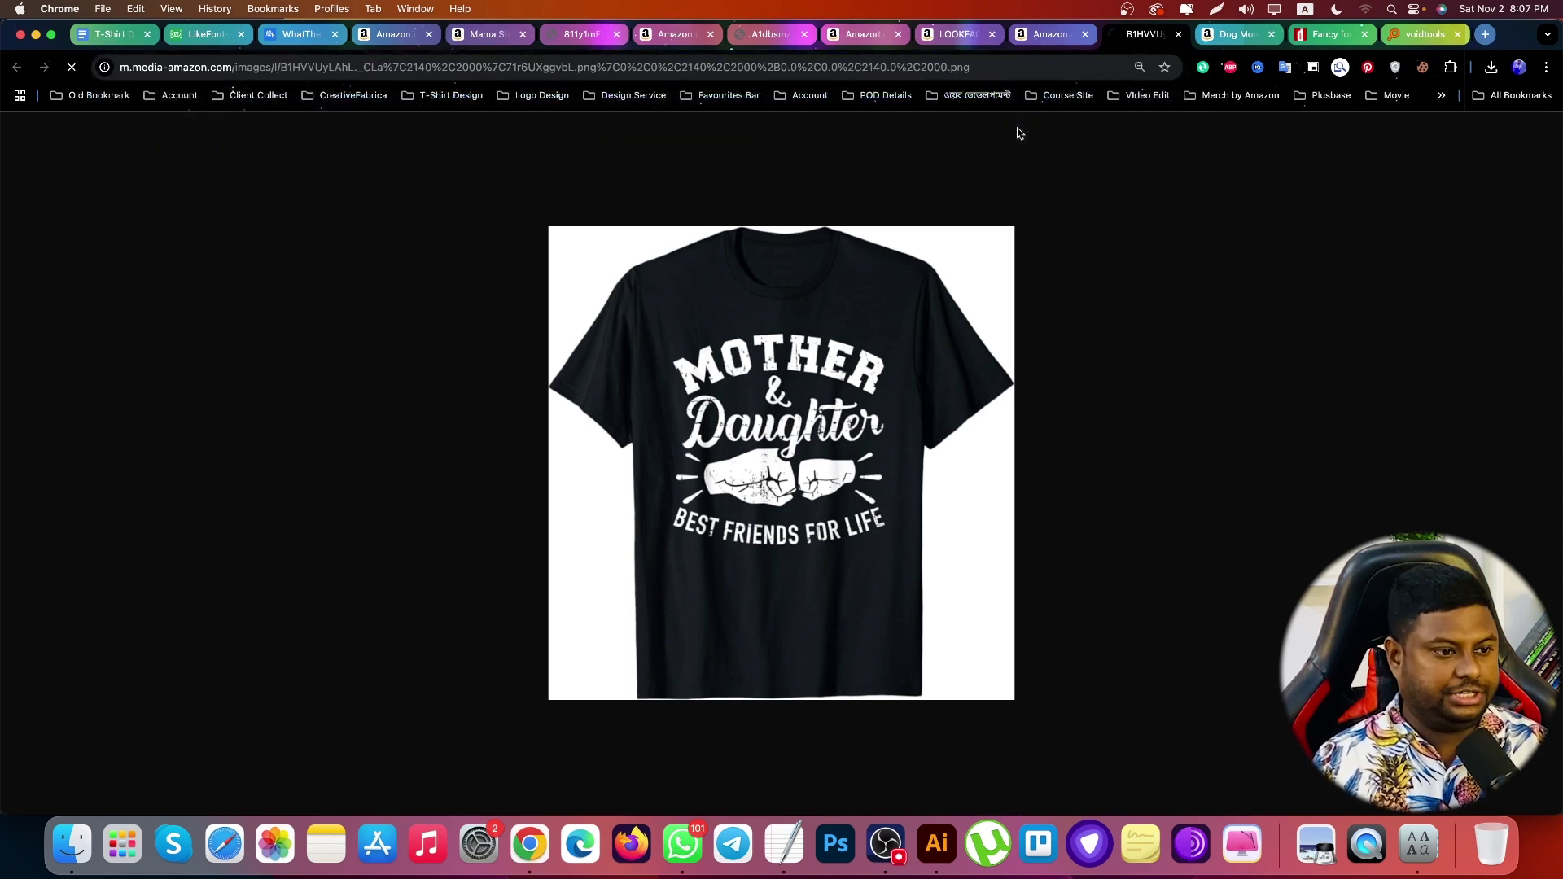
{"action": "left_click", "coordinate": [828, 361]}
{"action": "scroll", "coordinate": [829, 360], "scroll_direction": "down", "scroll_amount": 4}
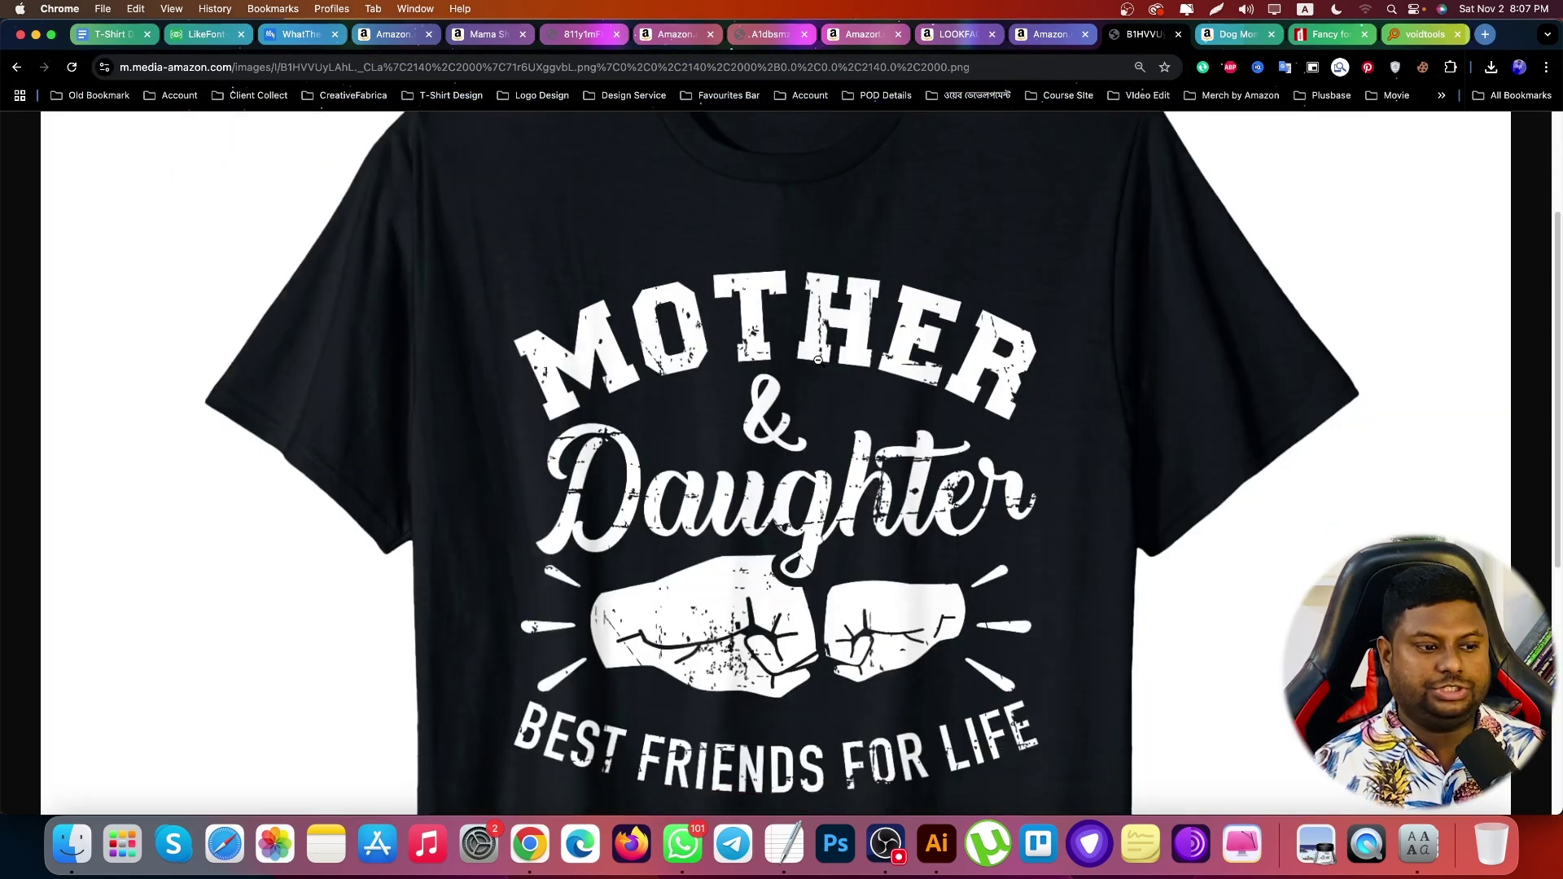
Return to the Mama shirt image and capture the word "MAMA" with a Lightshot screenshot
{"action": "left_click", "coordinate": [584, 34]}
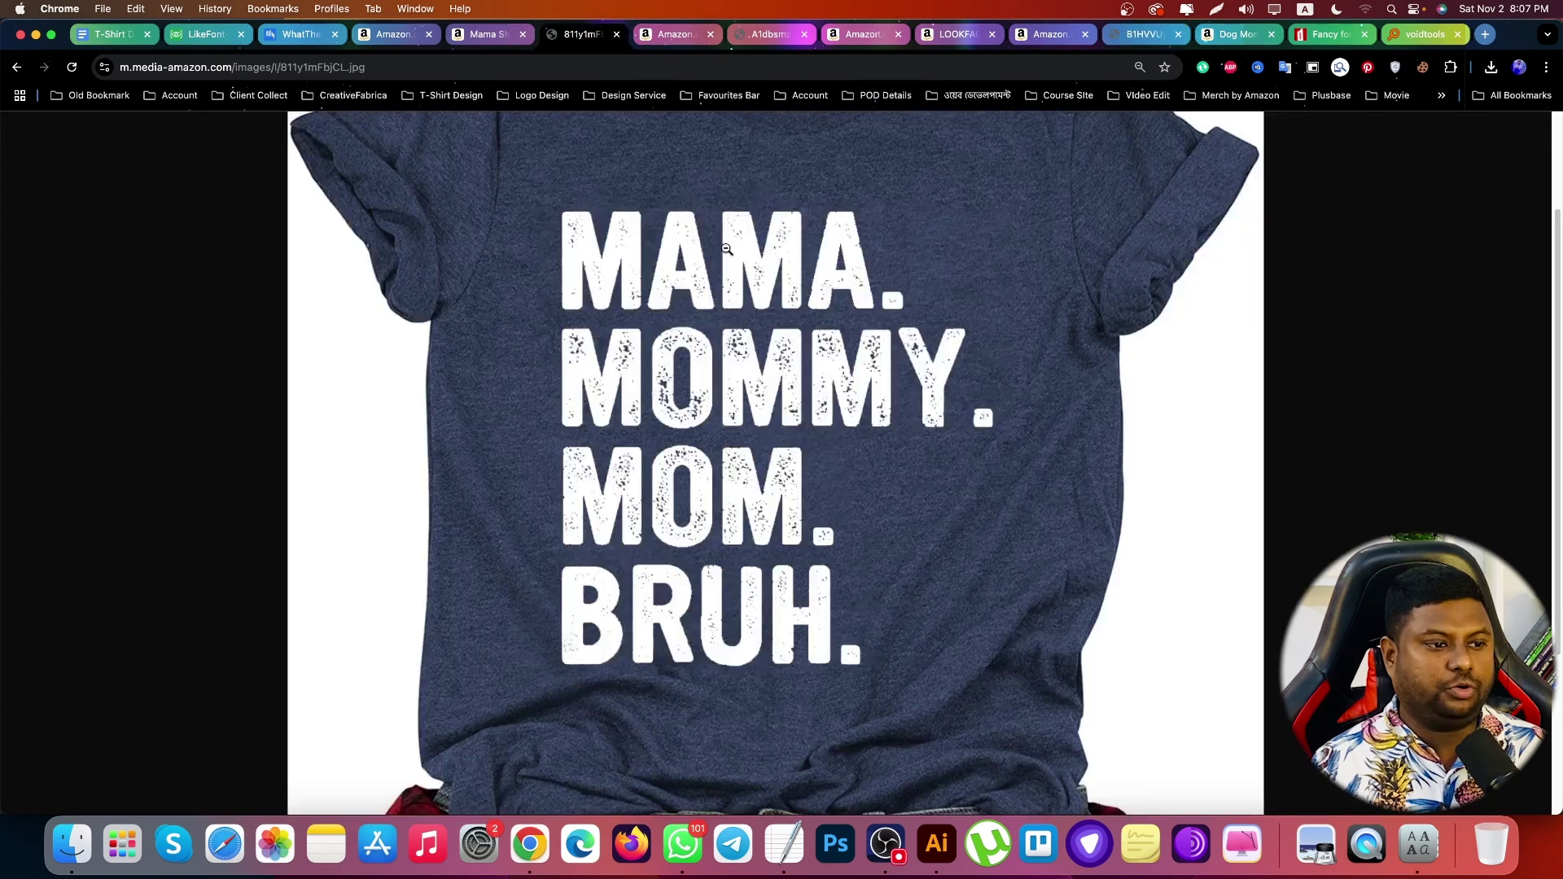
{"action": "left_click", "coordinate": [710, 225]}
{"action": "left_click", "coordinate": [730, 244]}
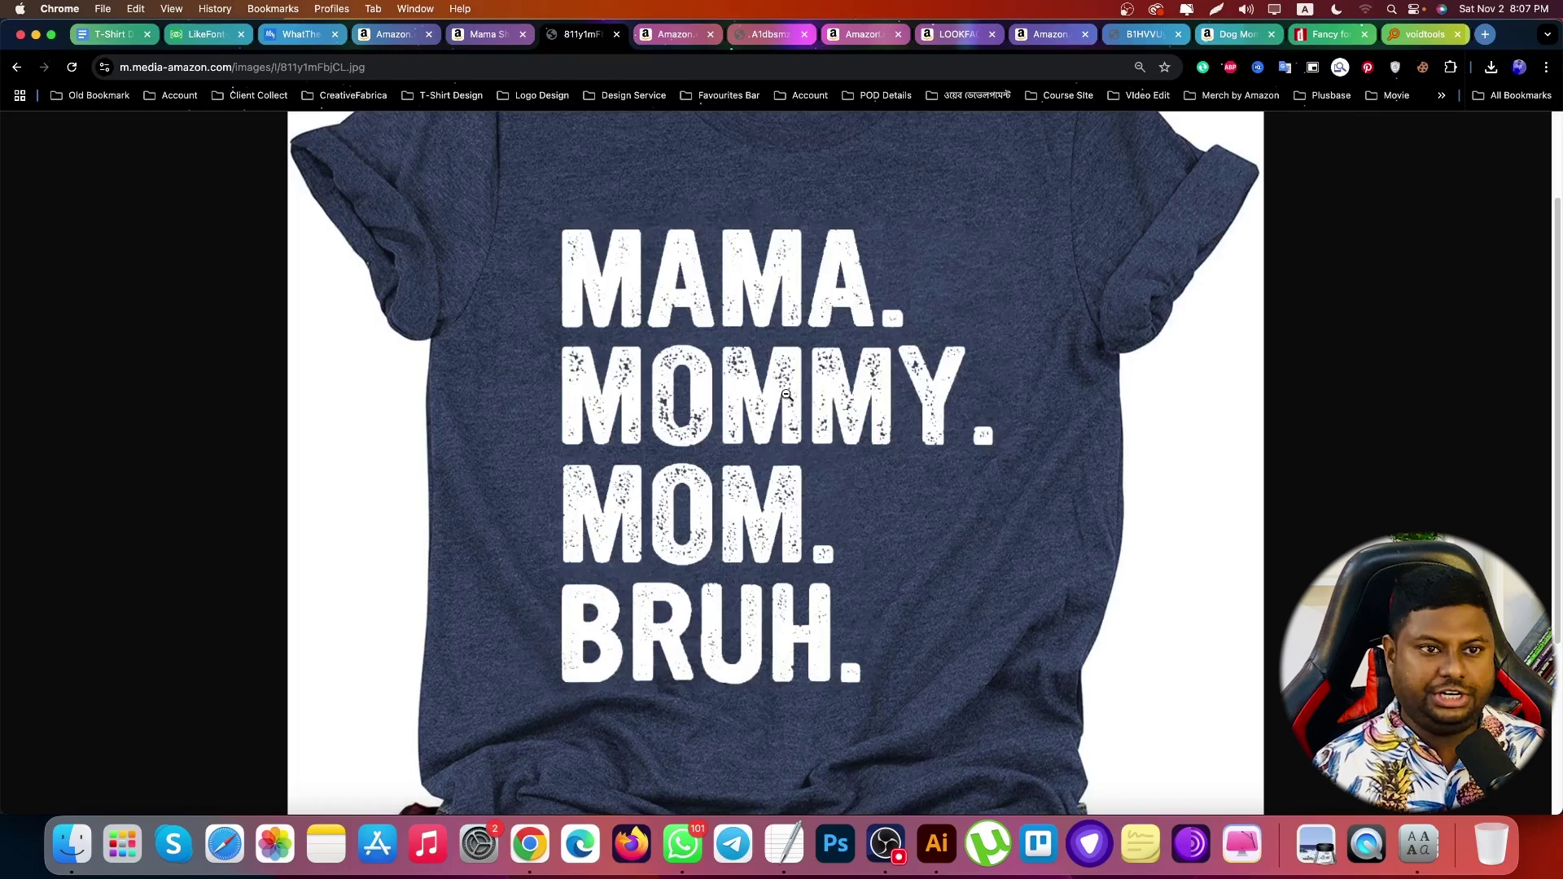
{"action": "left_click", "coordinate": [1217, 11]}
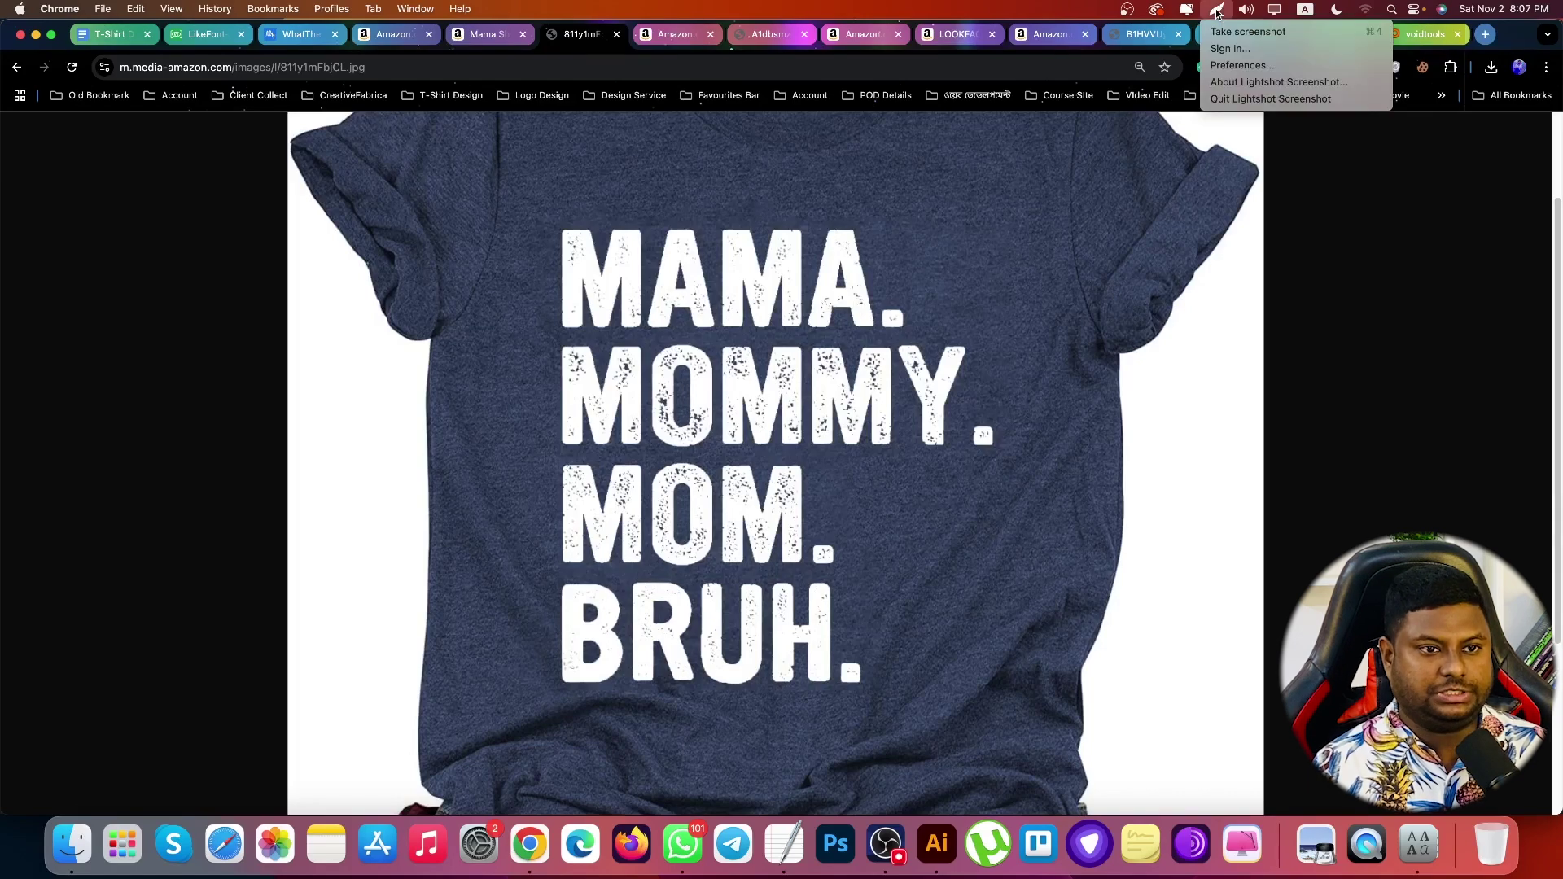
{"action": "left_click", "coordinate": [1225, 32]}
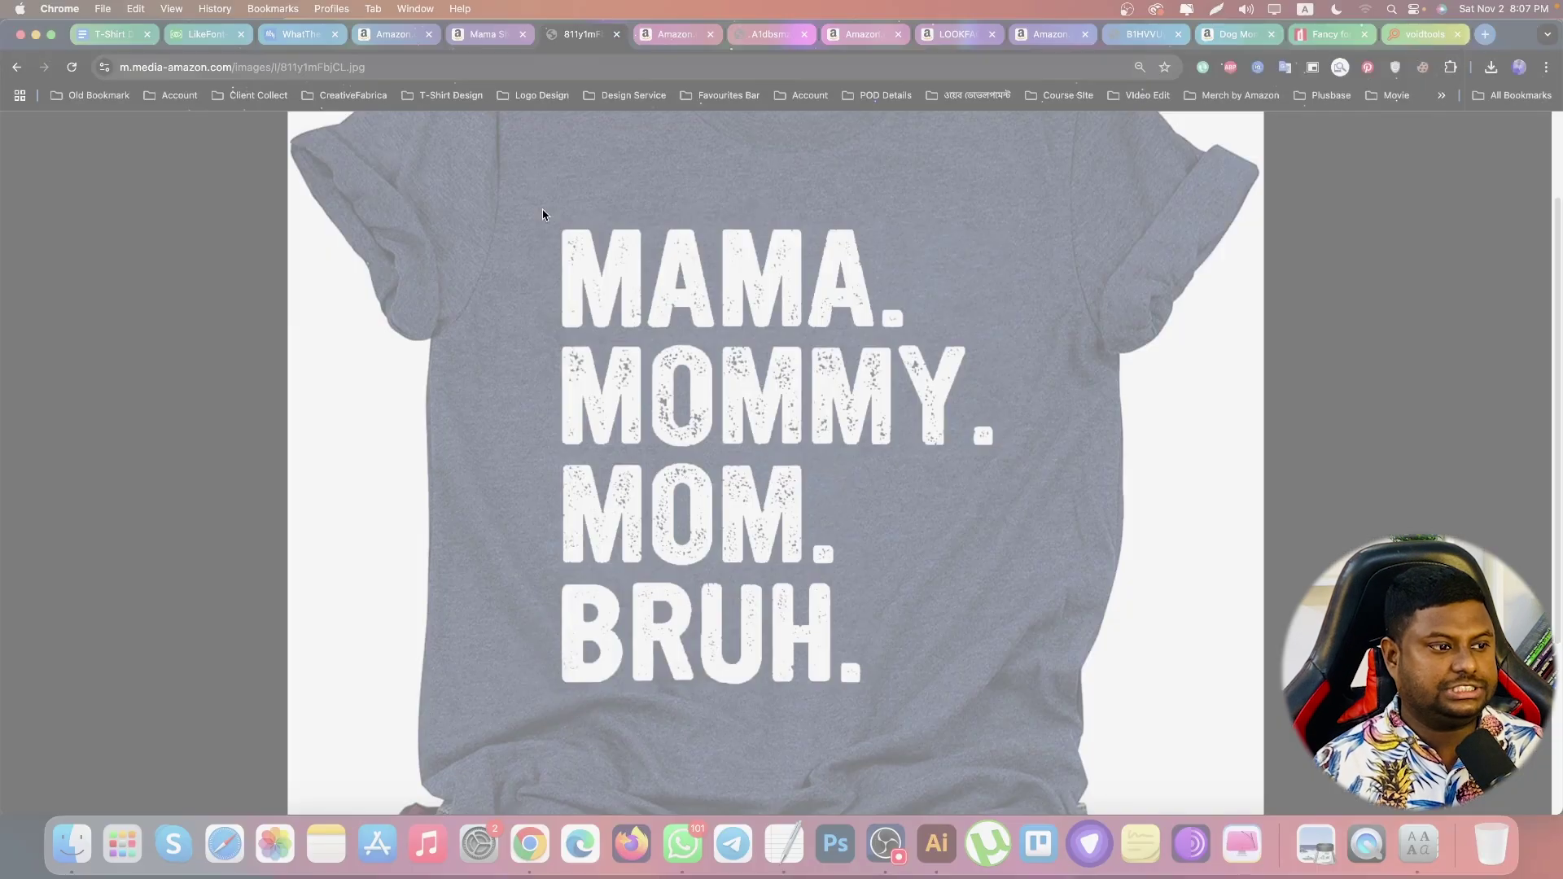
{"action": "left_click_drag", "start_coordinate": [543, 209], "coordinate": [833, 332]}
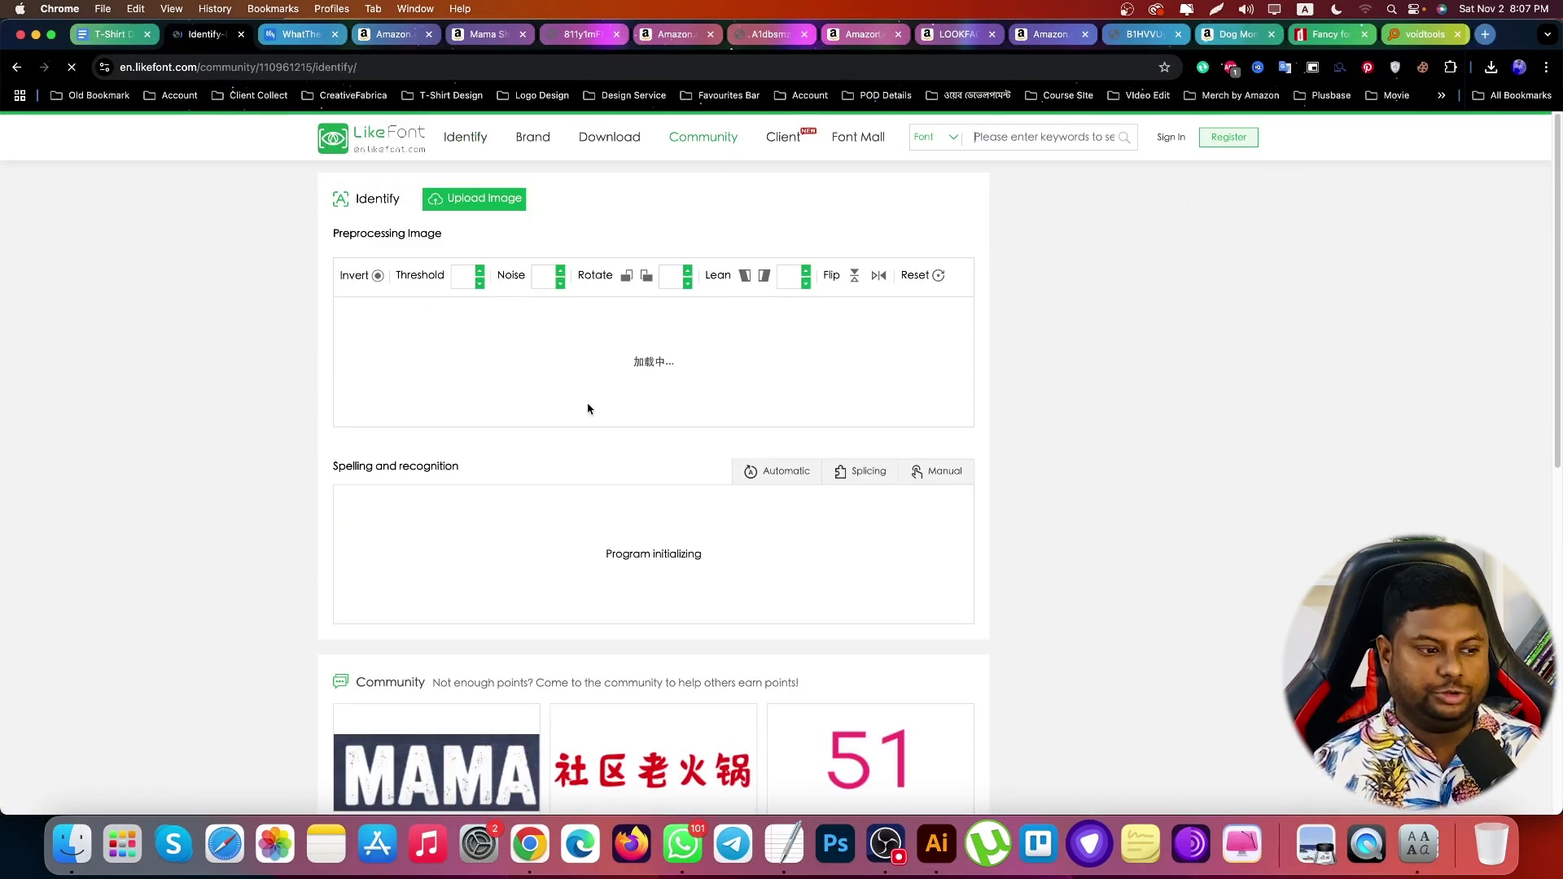
Label the separated MAMA letter images in LikeFont as M, A, M and A in order
{"action": "scroll", "coordinate": [526, 425], "scroll_direction": "down", "scroll_amount": 3}
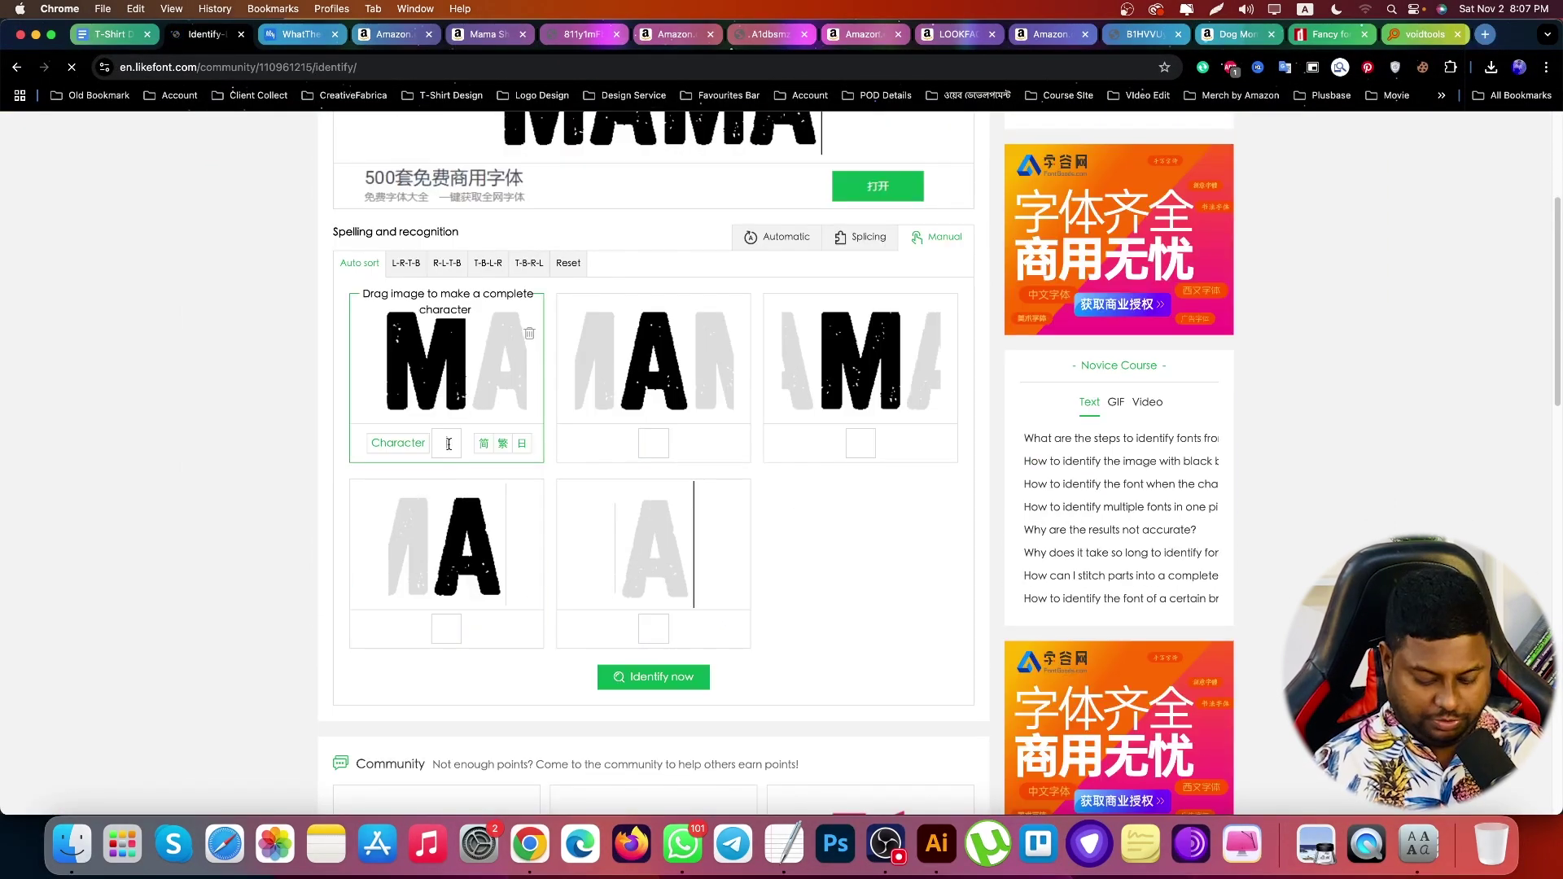
{"action": "left_click", "coordinate": [639, 442]}
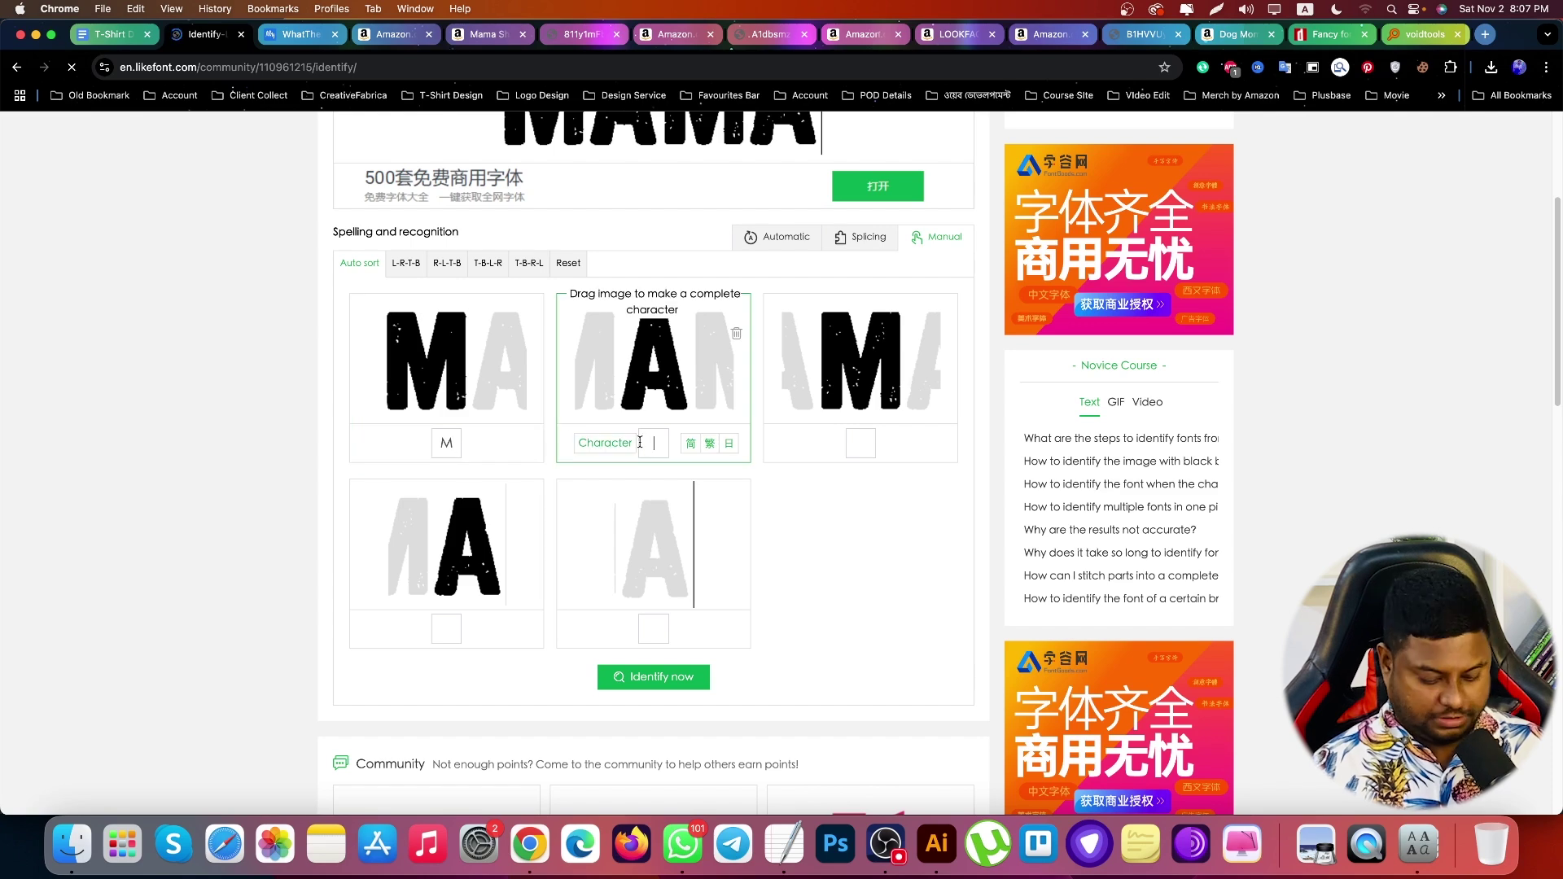
{"action": "type", "text": "A"}
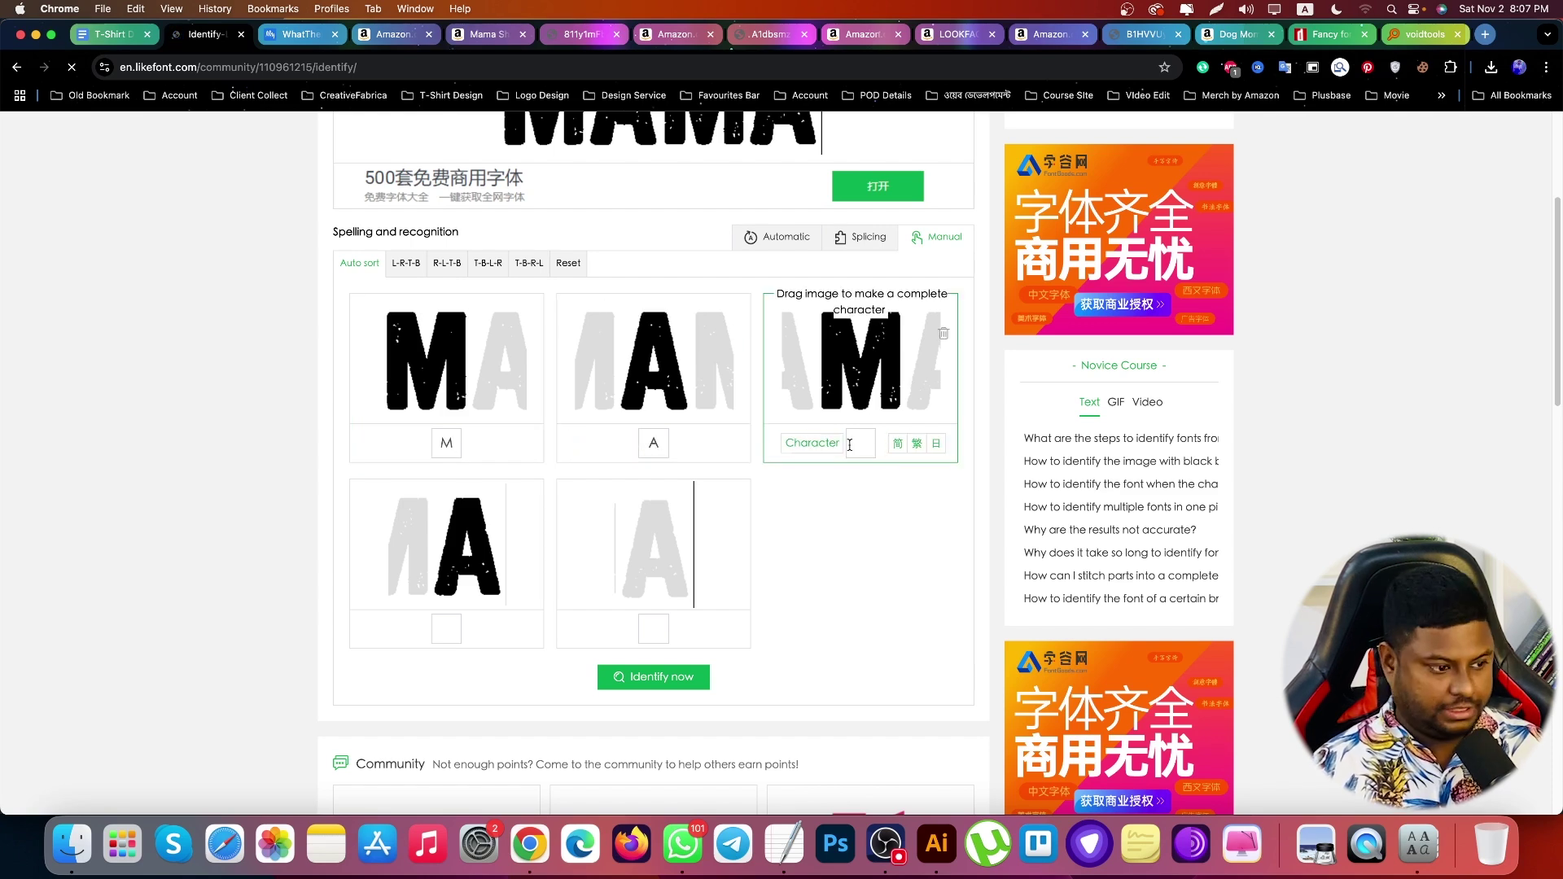
{"action": "type", "text": "M"}
{"action": "type", "text": "A"}
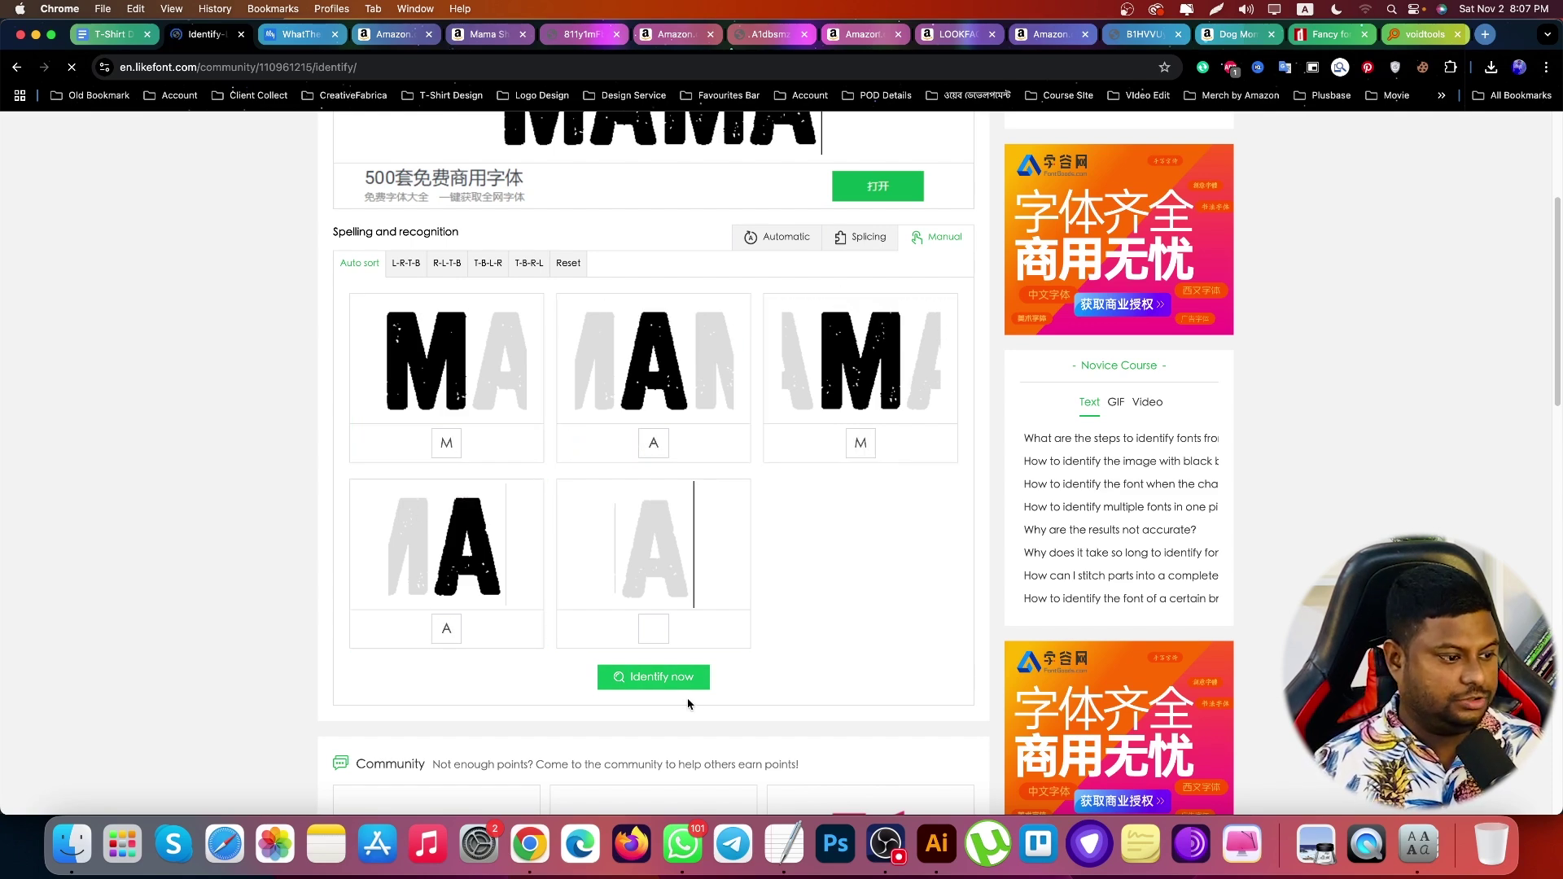
Merge the last A with the stray line fragment, label the combined character A, and run the font identification
{"action": "left_click", "coordinate": [454, 554]}
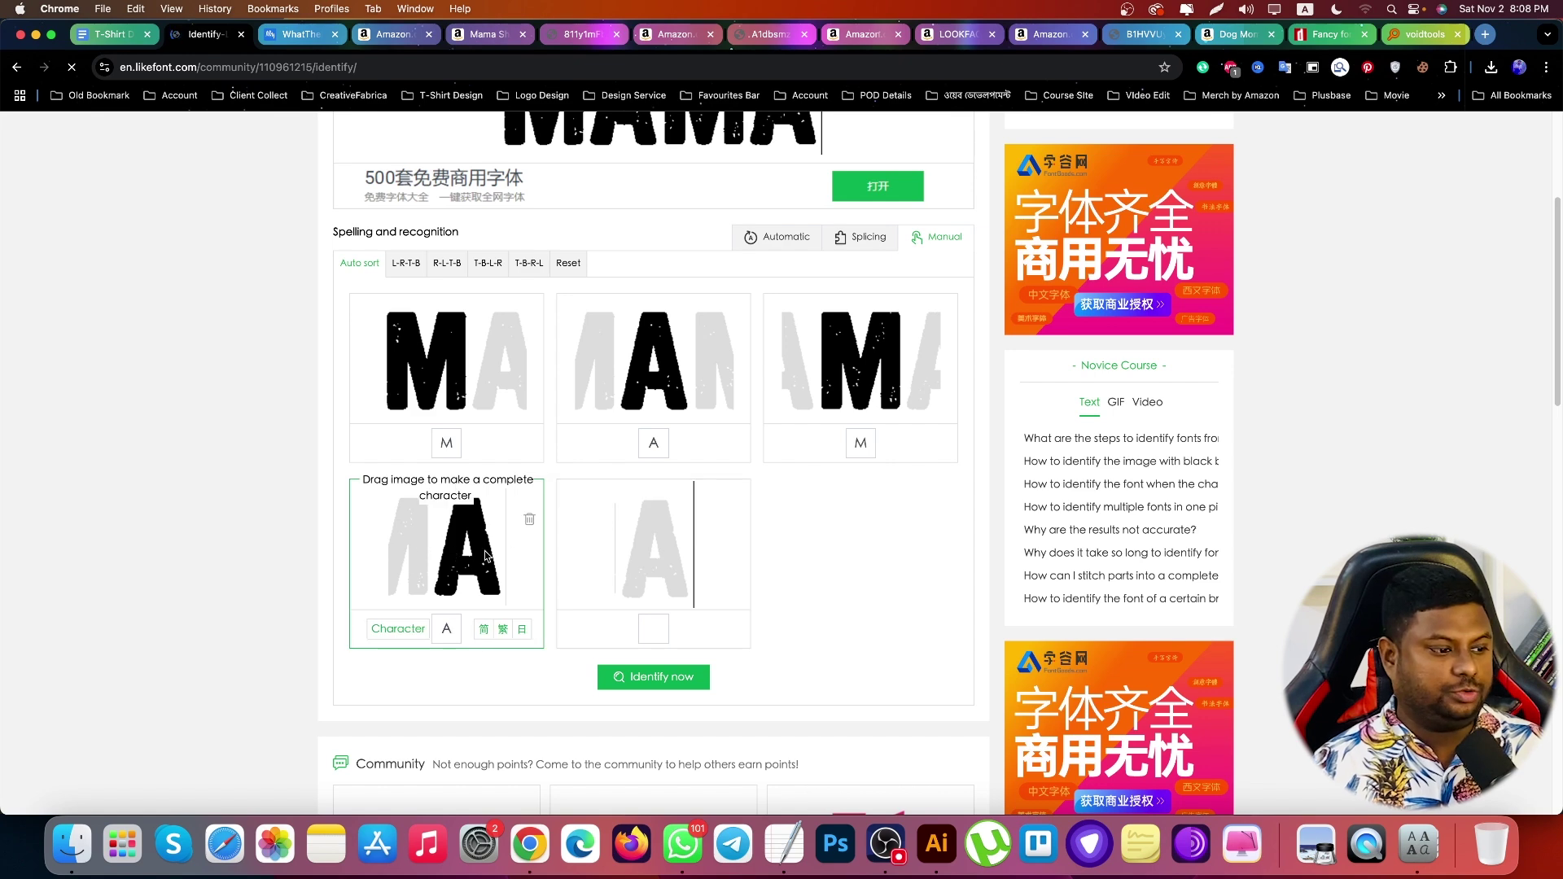
{"action": "left_click_drag", "start_coordinate": [486, 556], "coordinate": [723, 558]}
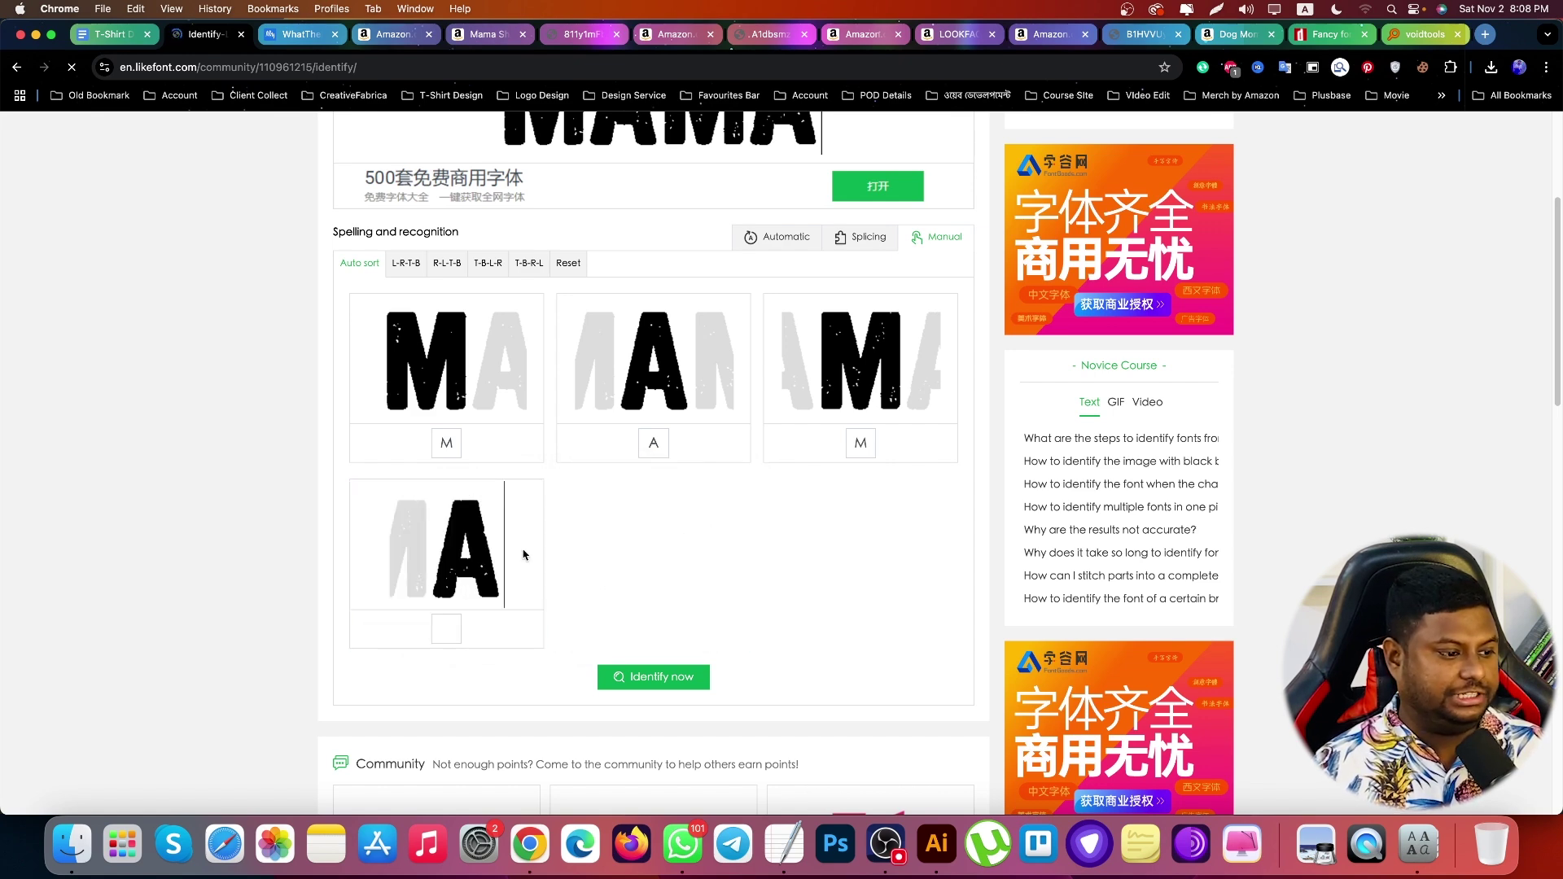
{"action": "left_click", "coordinate": [450, 631]}
{"action": "type", "text": "A"}
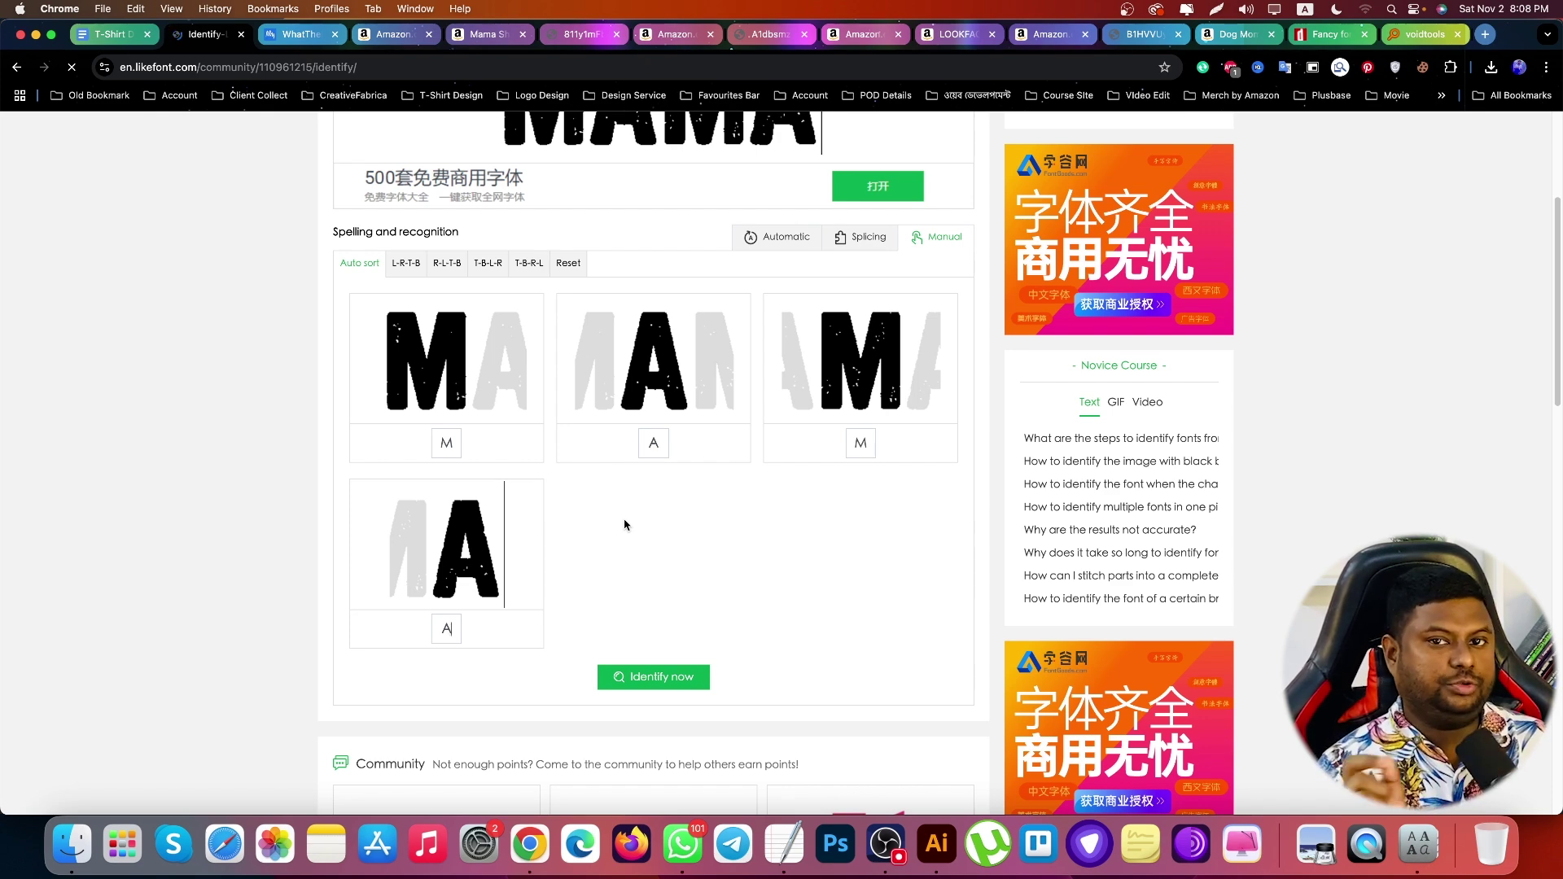
{"action": "left_click", "coordinate": [678, 674]}
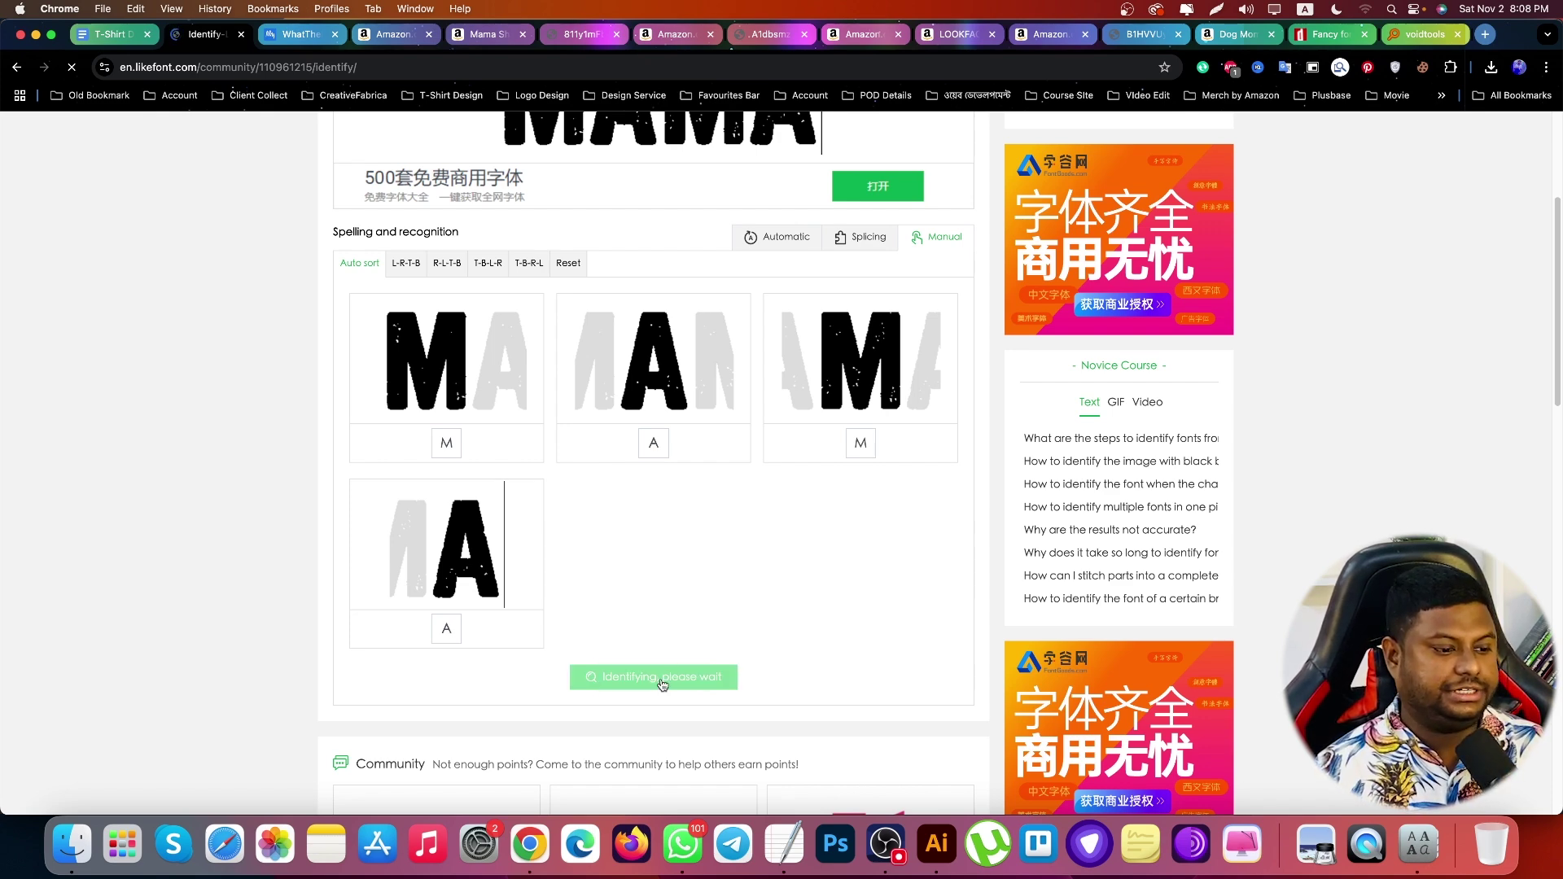
{"action": "scroll", "coordinate": [750, 541], "scroll_direction": "down", "scroll_amount": 5}
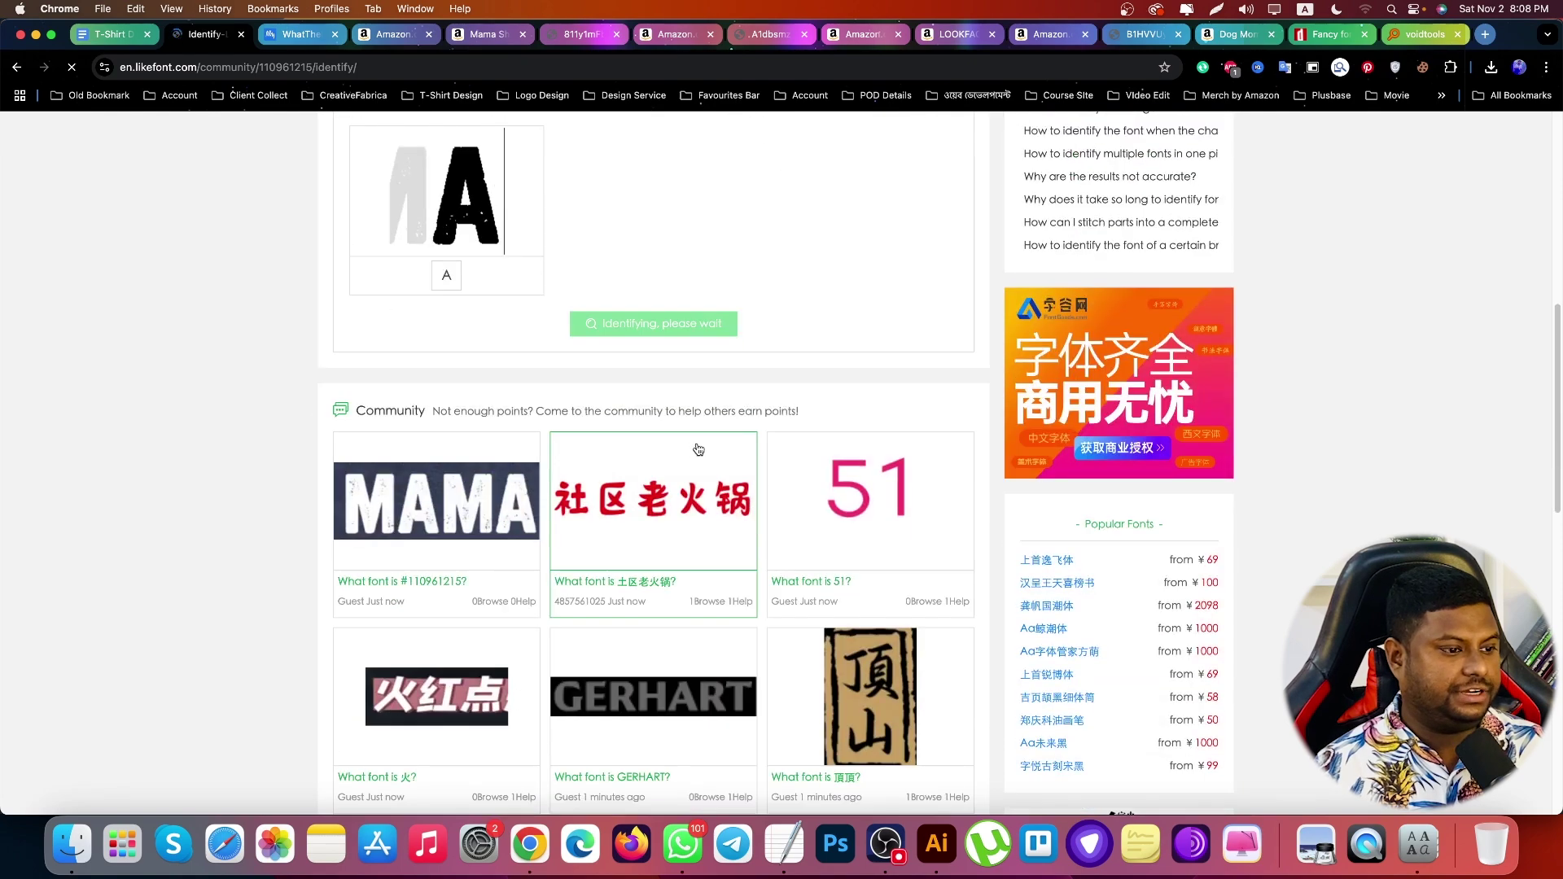
Dismiss the WhatTheFont sign-up offer, upload the MAMA screenshot and identify the font of the cropped word
{"action": "left_click", "coordinate": [295, 36]}
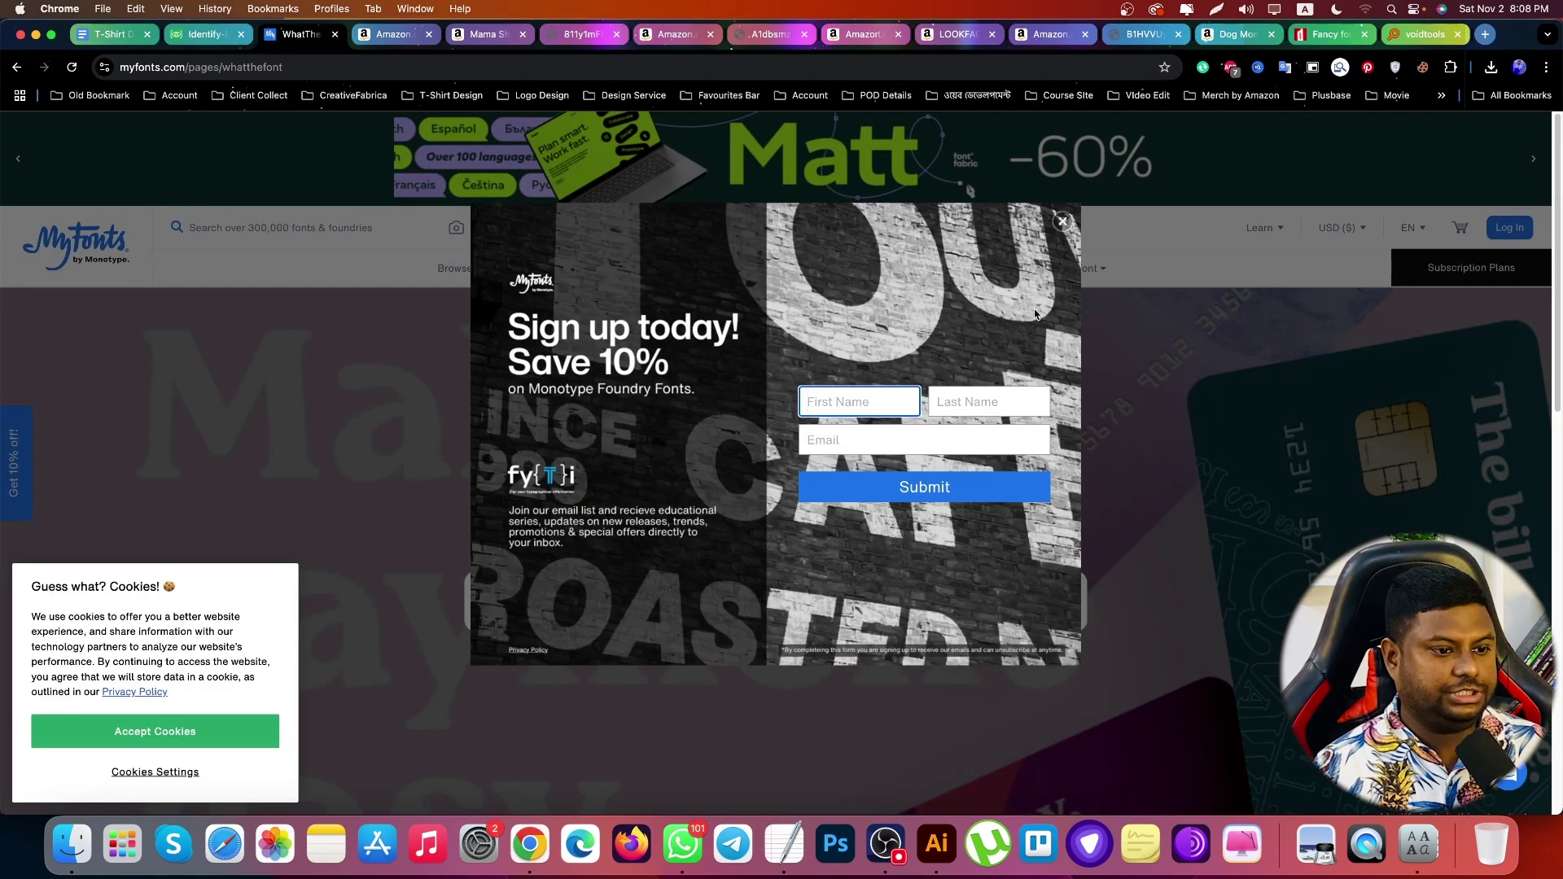
{"action": "left_click", "coordinate": [1063, 218]}
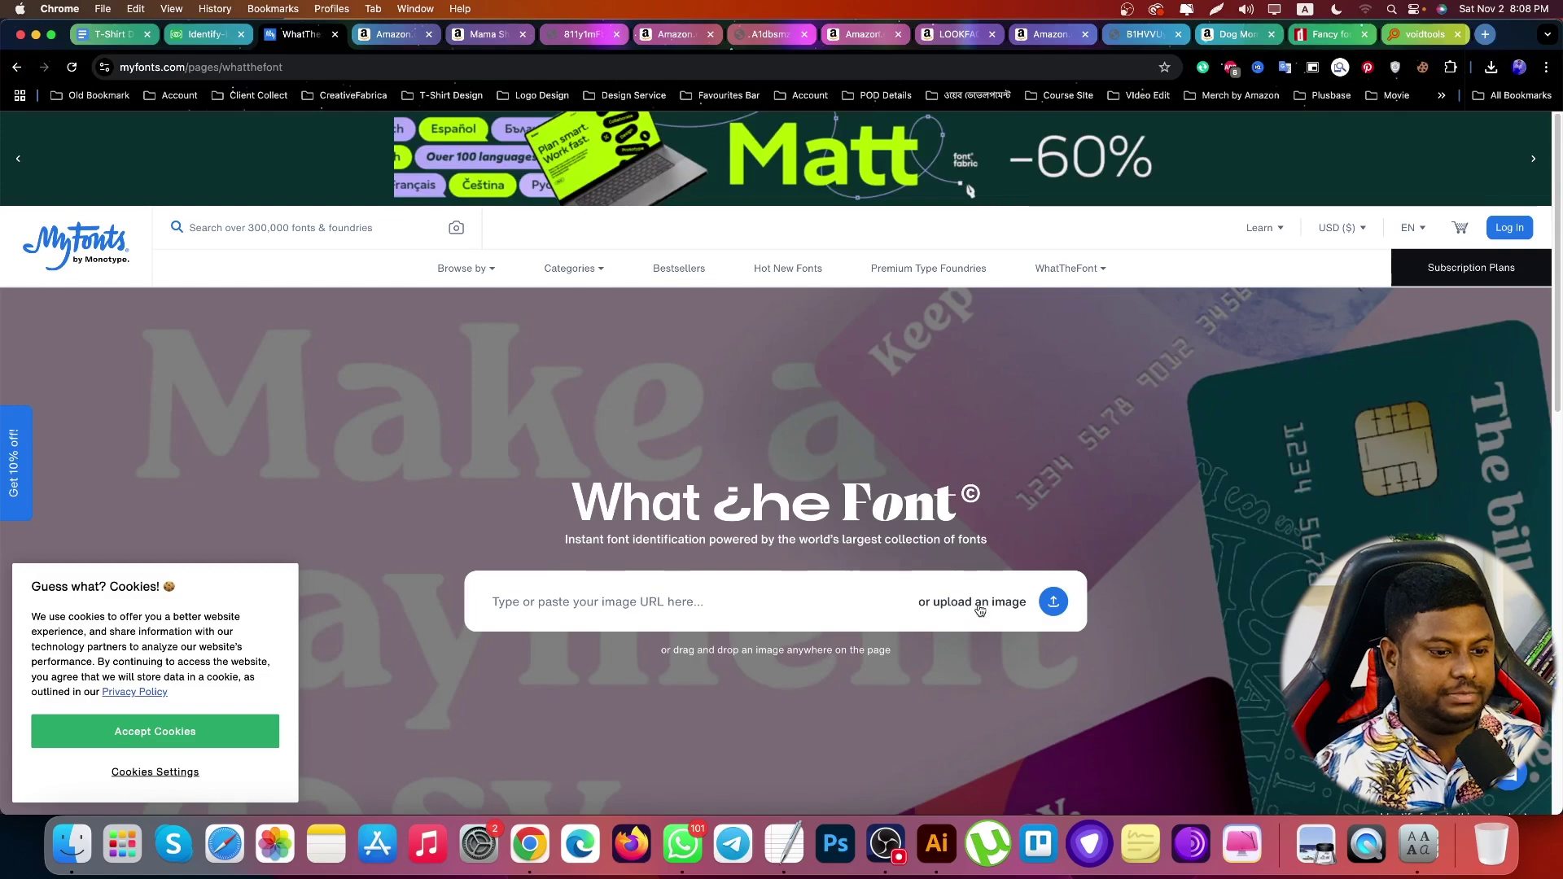
{"action": "left_click", "coordinate": [1053, 602]}
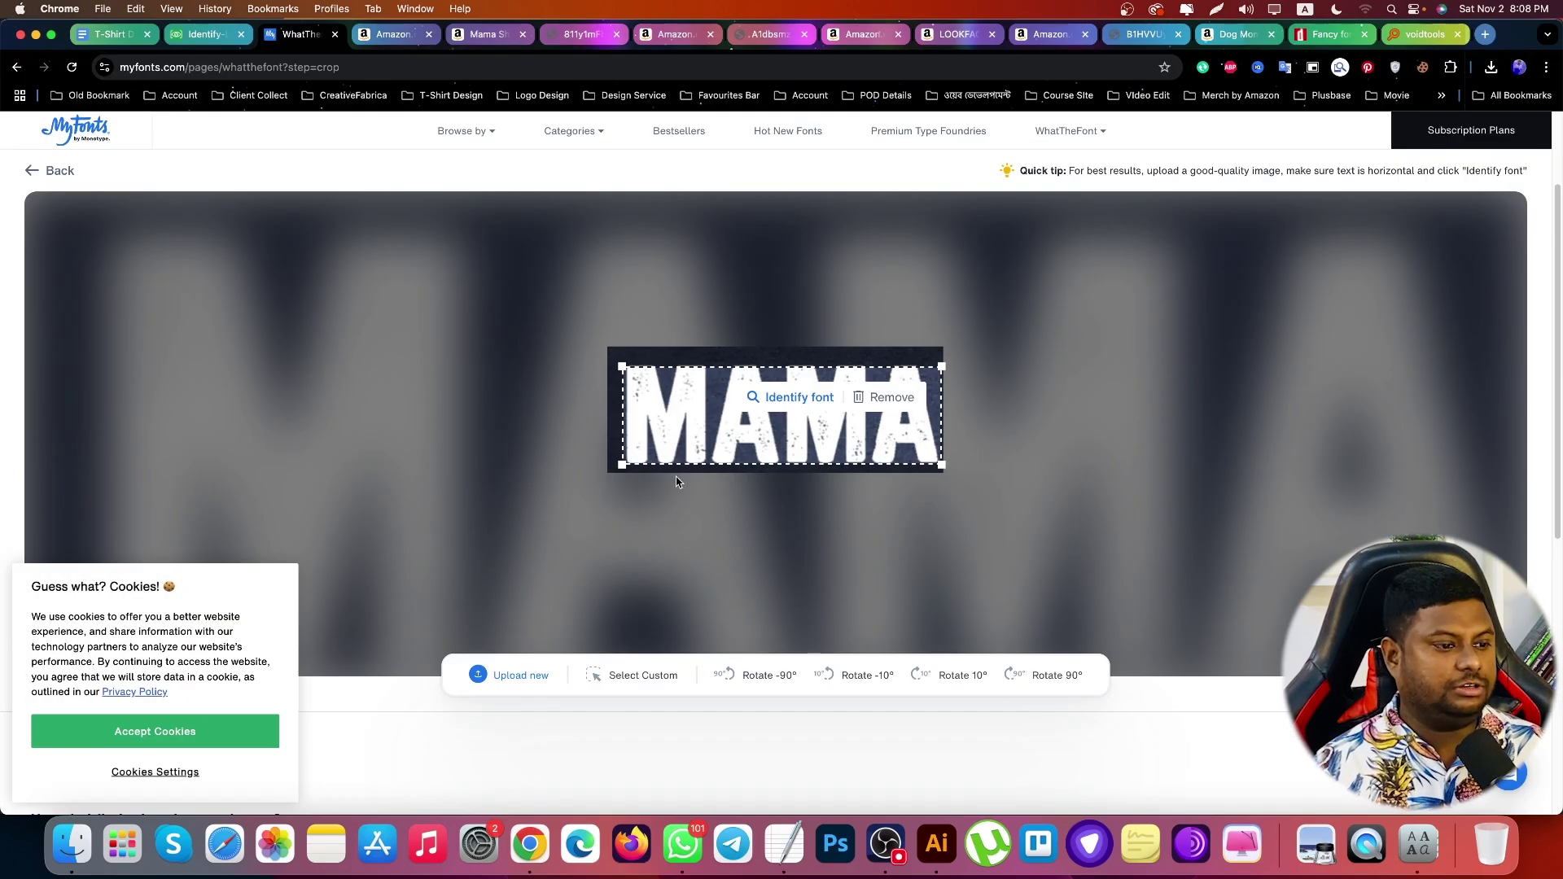
{"action": "left_click", "coordinate": [796, 400]}
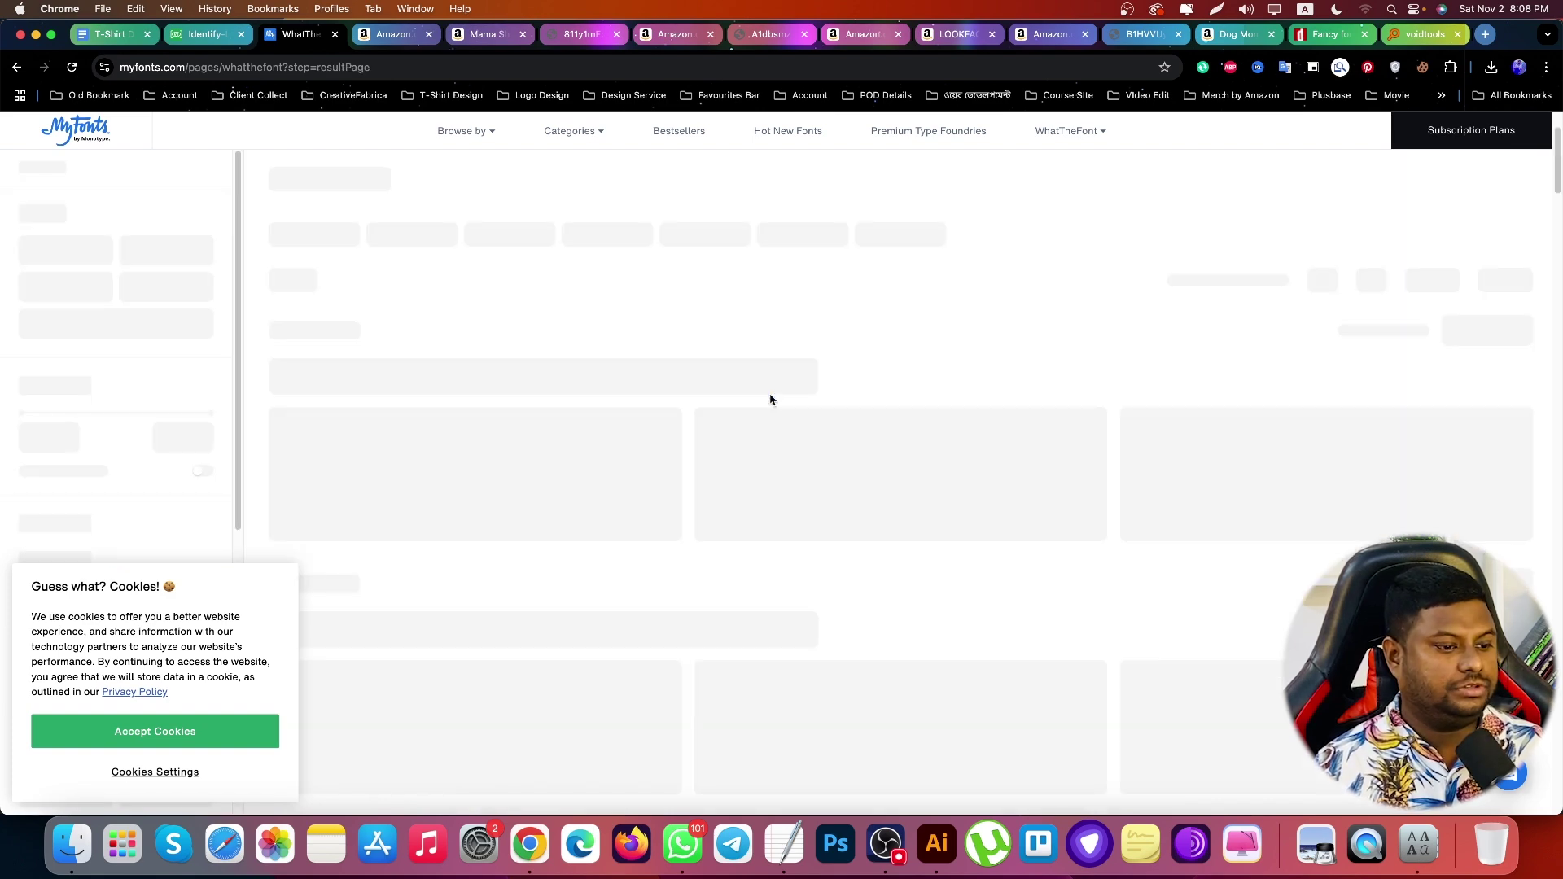
Review LikeFont's matches for MAMA and highlight the font name "Ultramagnetic Bold"
{"action": "left_click", "coordinate": [224, 40]}
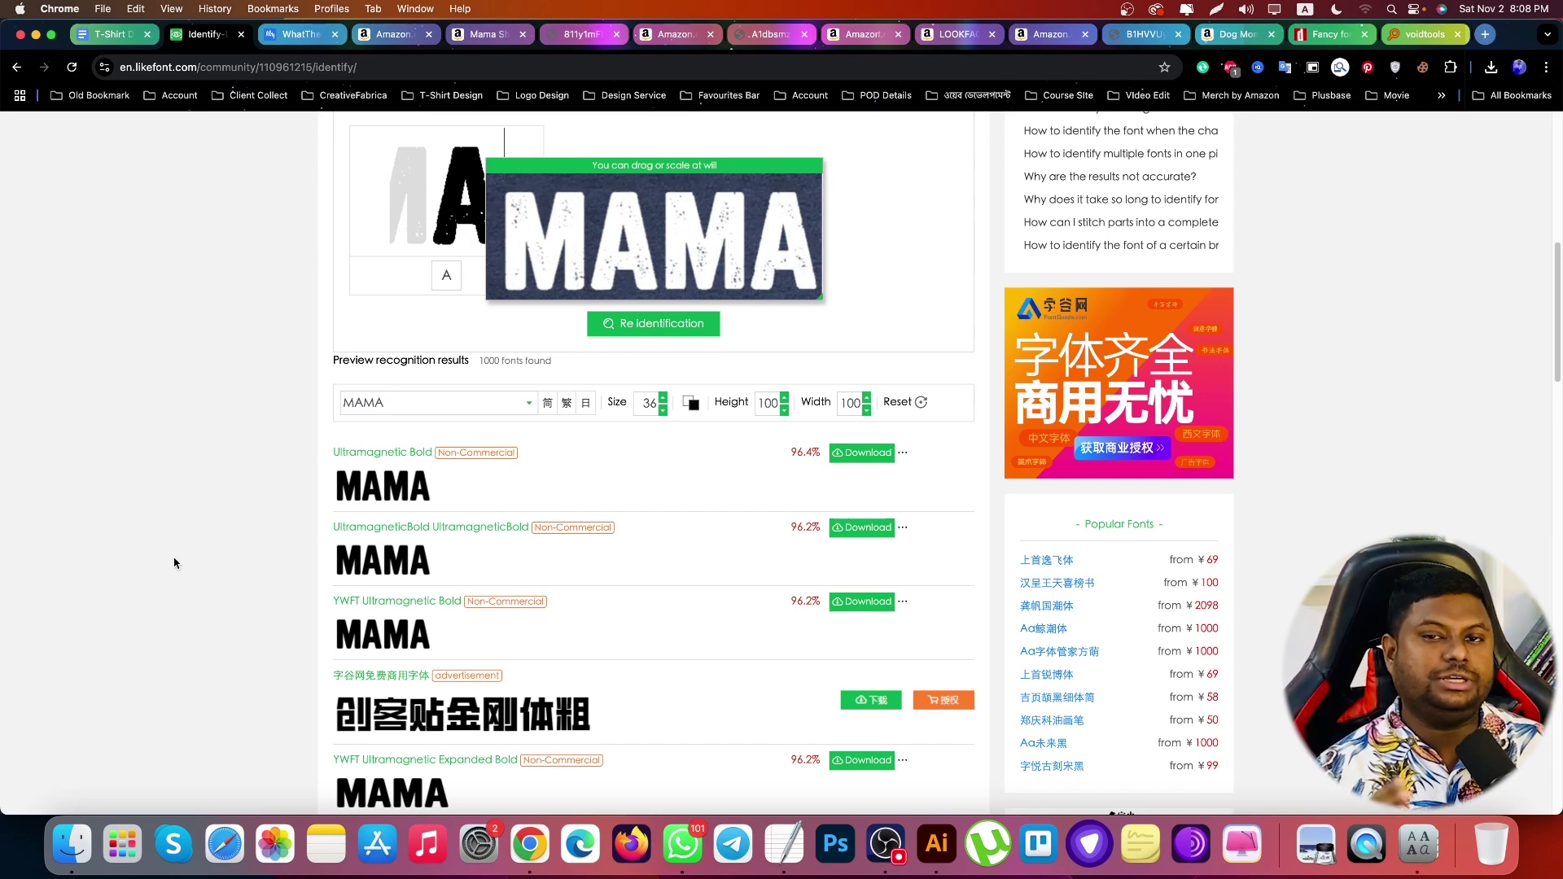
{"action": "scroll", "coordinate": [195, 569], "scroll_direction": "down", "scroll_amount": 6}
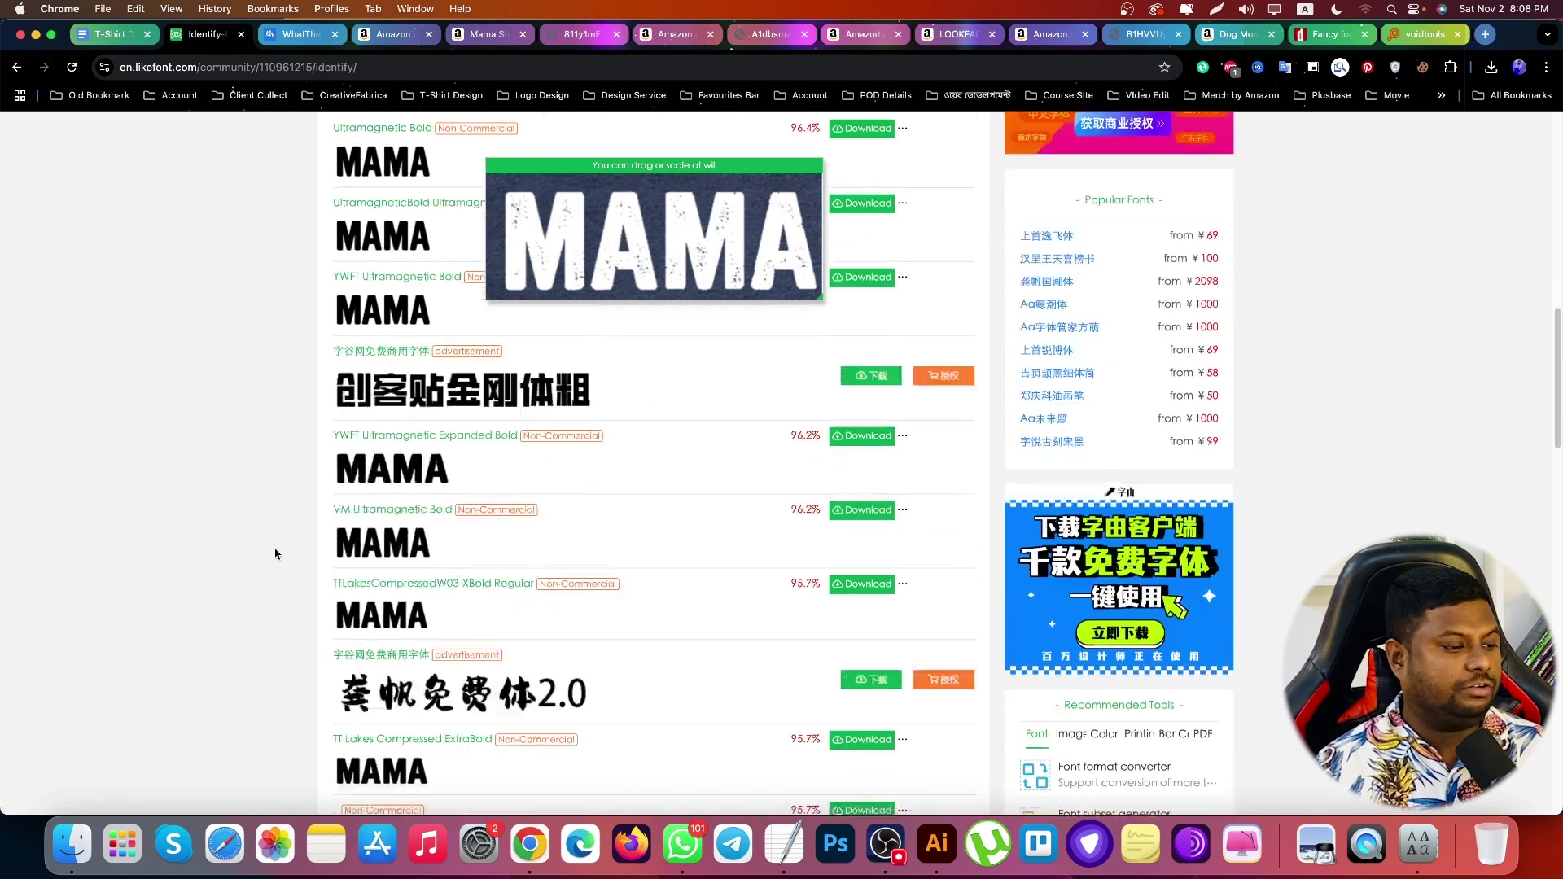
{"action": "scroll", "coordinate": [289, 550], "scroll_direction": "up", "scroll_amount": 9}
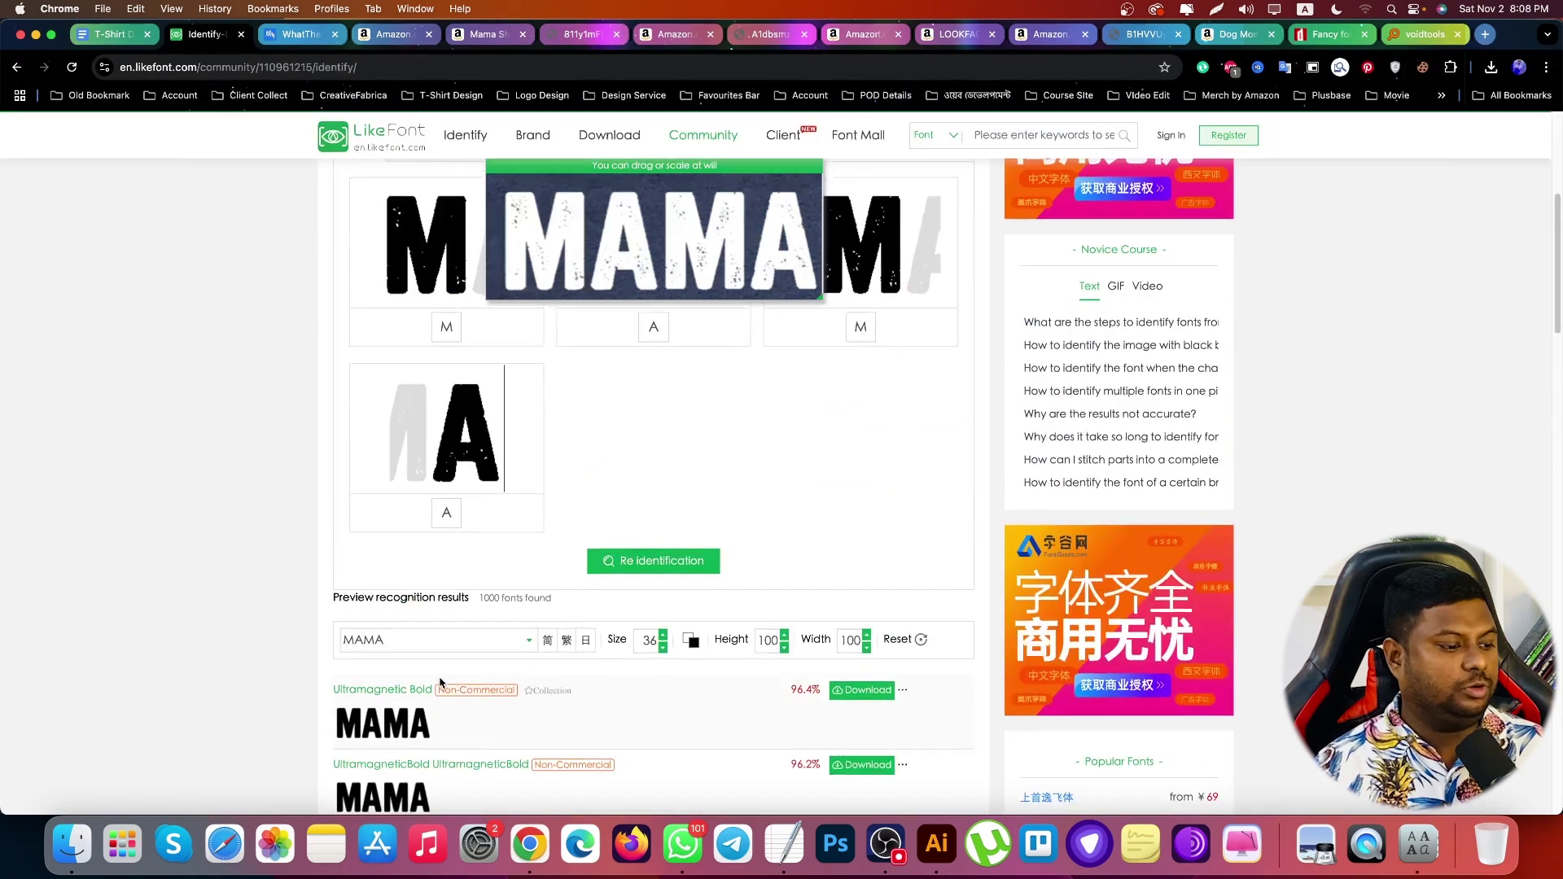
{"action": "scroll", "coordinate": [280, 609], "scroll_direction": "down", "scroll_amount": 2}
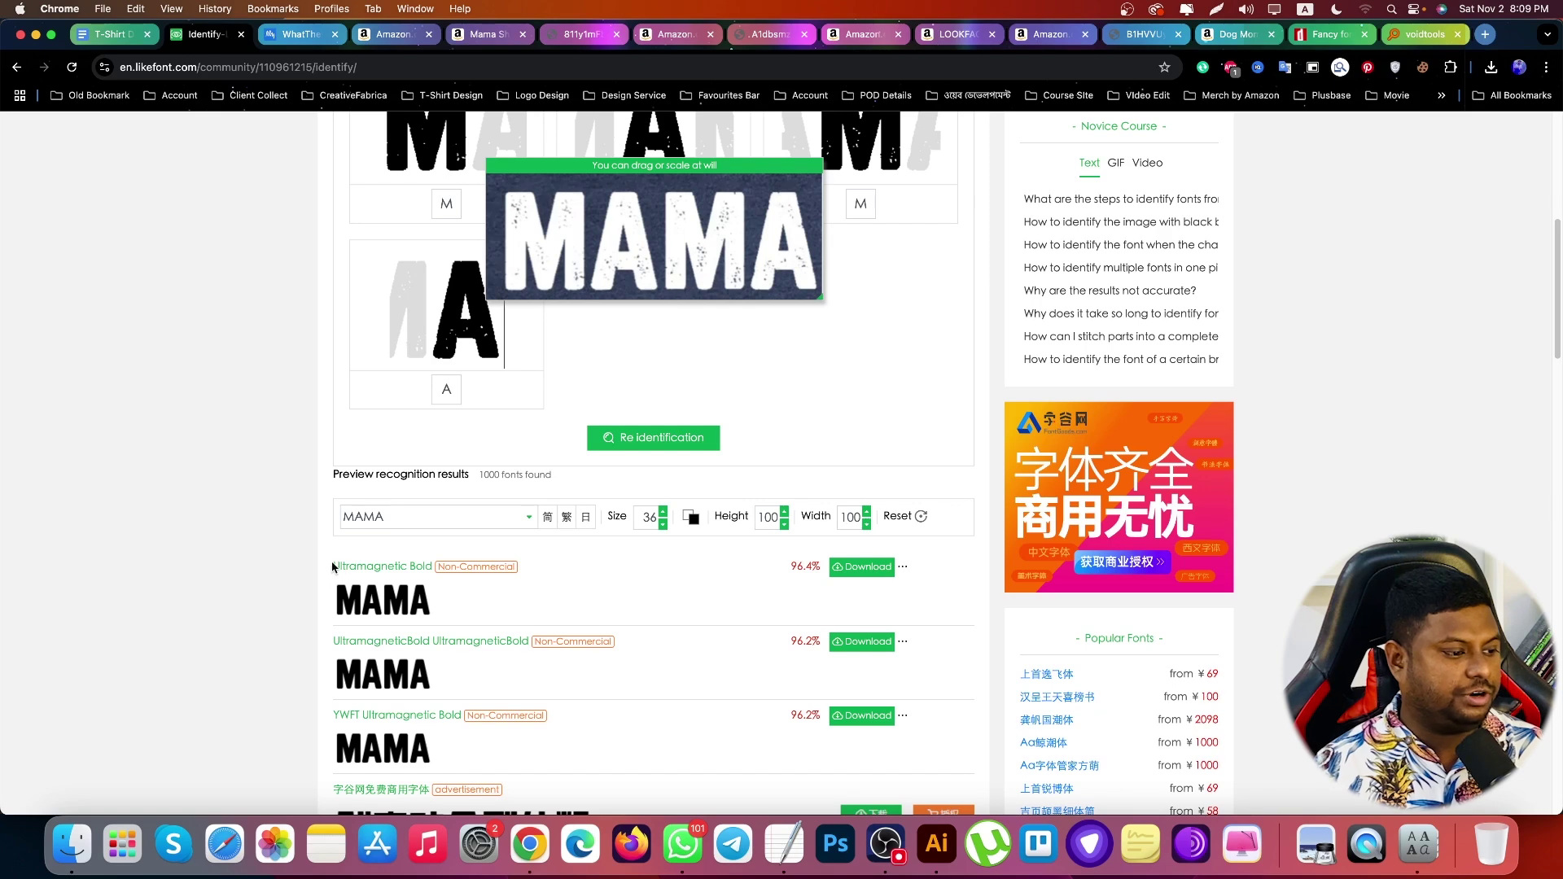
{"action": "left_click_drag", "start_coordinate": [333, 567], "coordinate": [434, 569]}
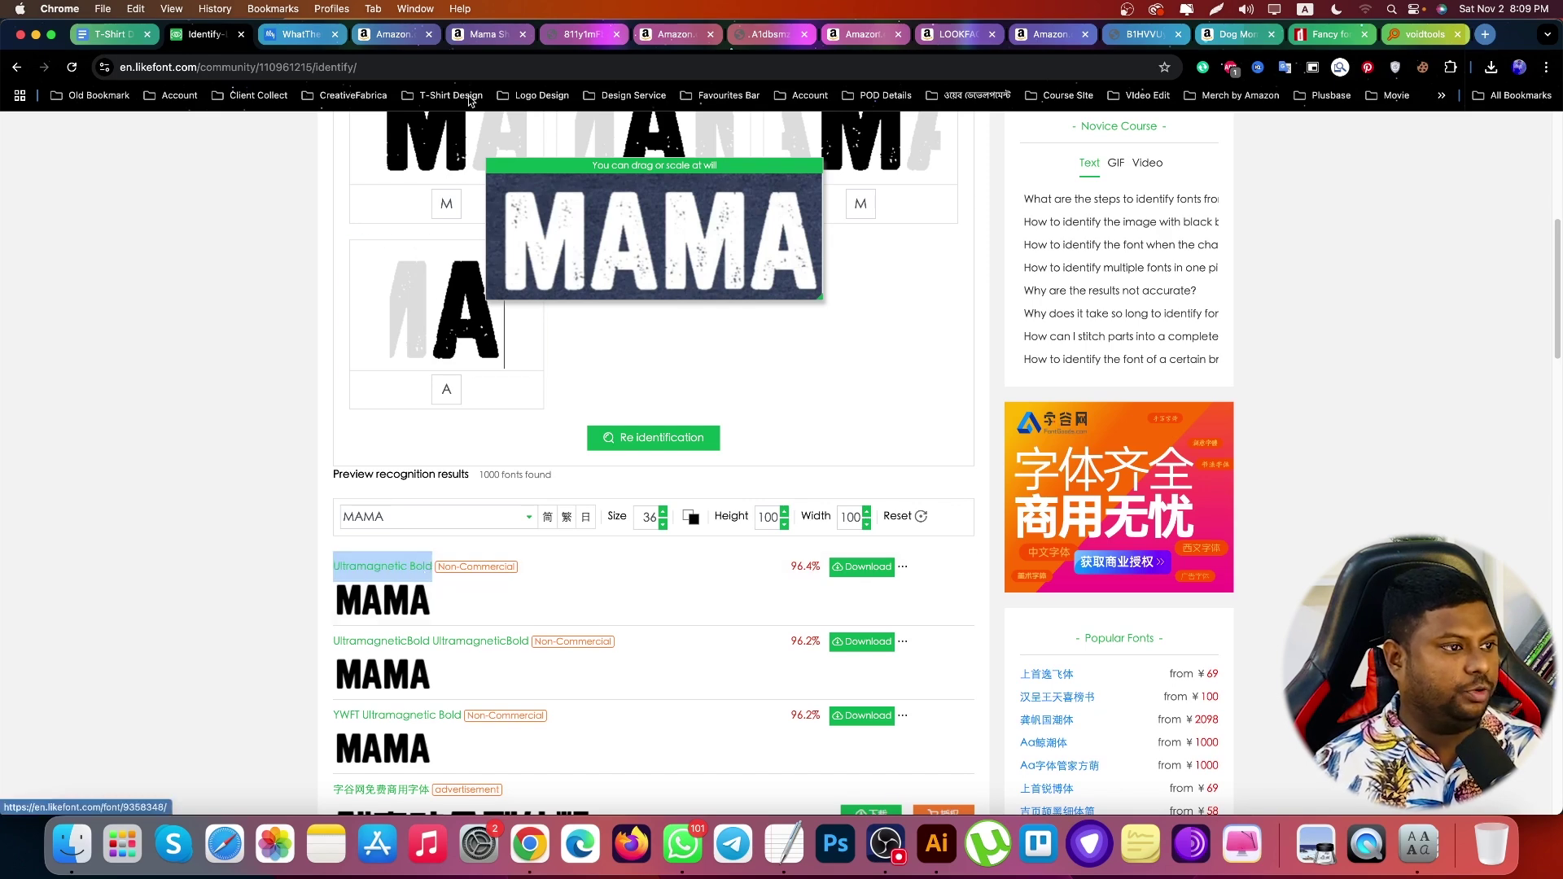
Compare WhatTheFont's matches for MAMA and open the Longreach font's page in a new tab
{"action": "left_click", "coordinate": [302, 34]}
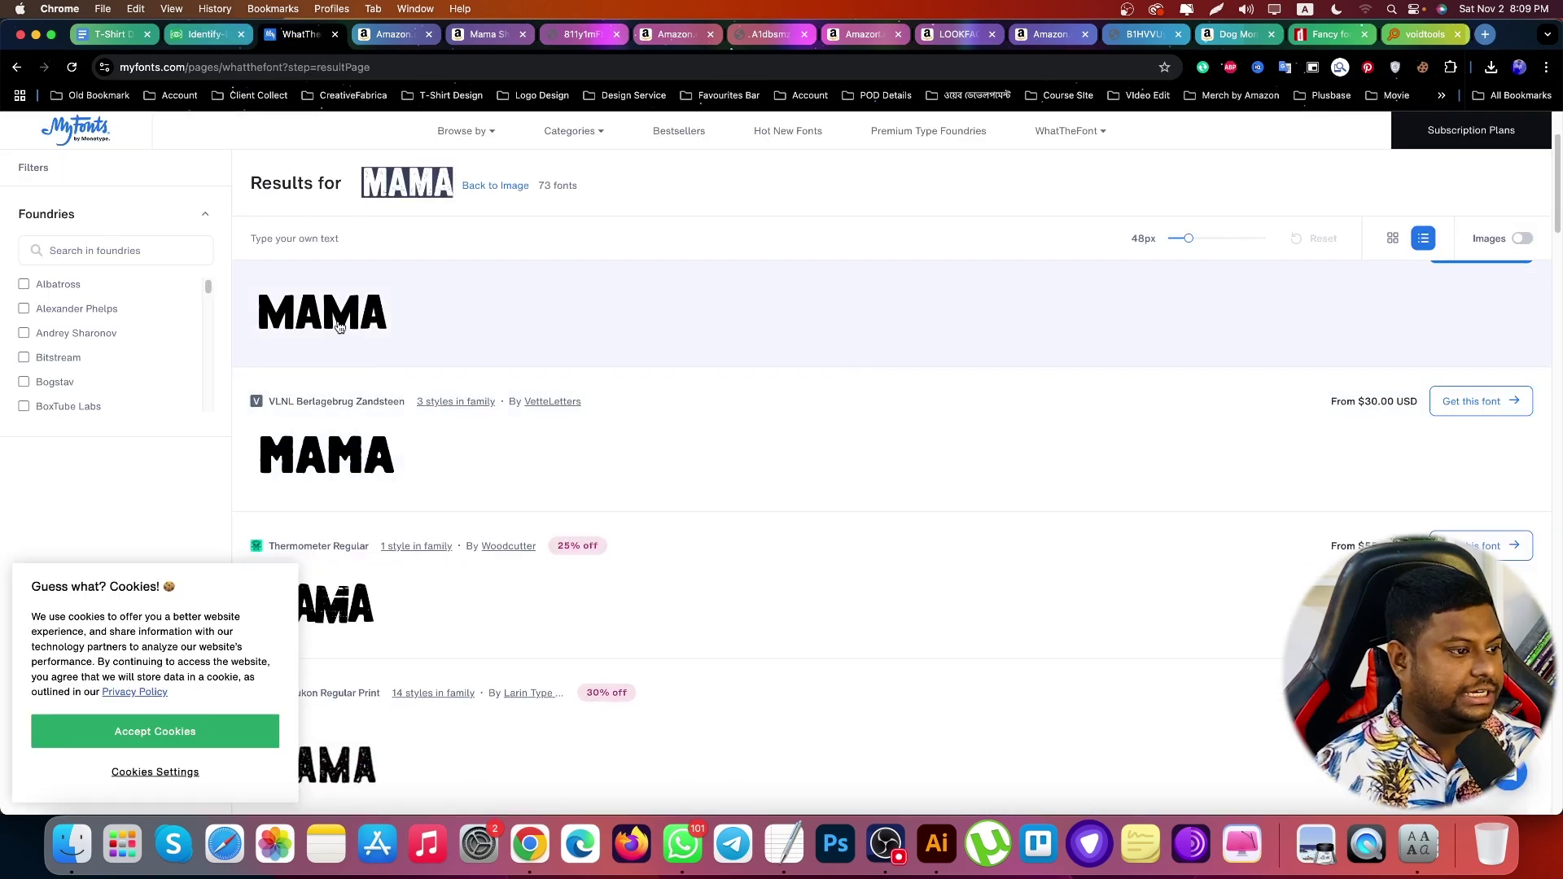
{"action": "scroll", "coordinate": [338, 342], "scroll_direction": "up", "scroll_amount": 5}
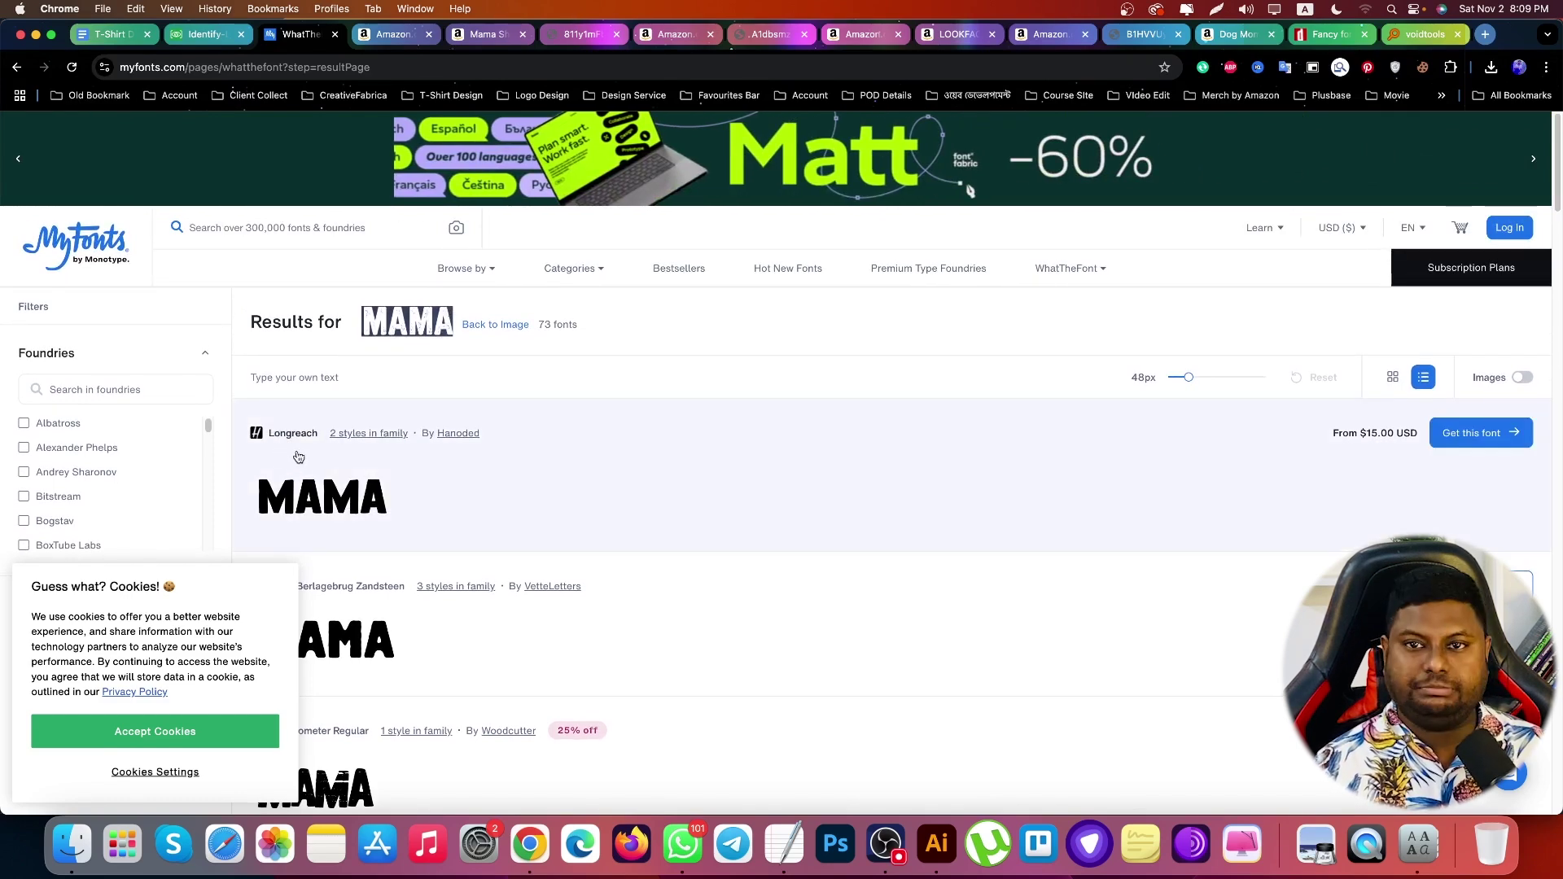
{"action": "scroll", "coordinate": [298, 457], "scroll_direction": "down", "scroll_amount": 5}
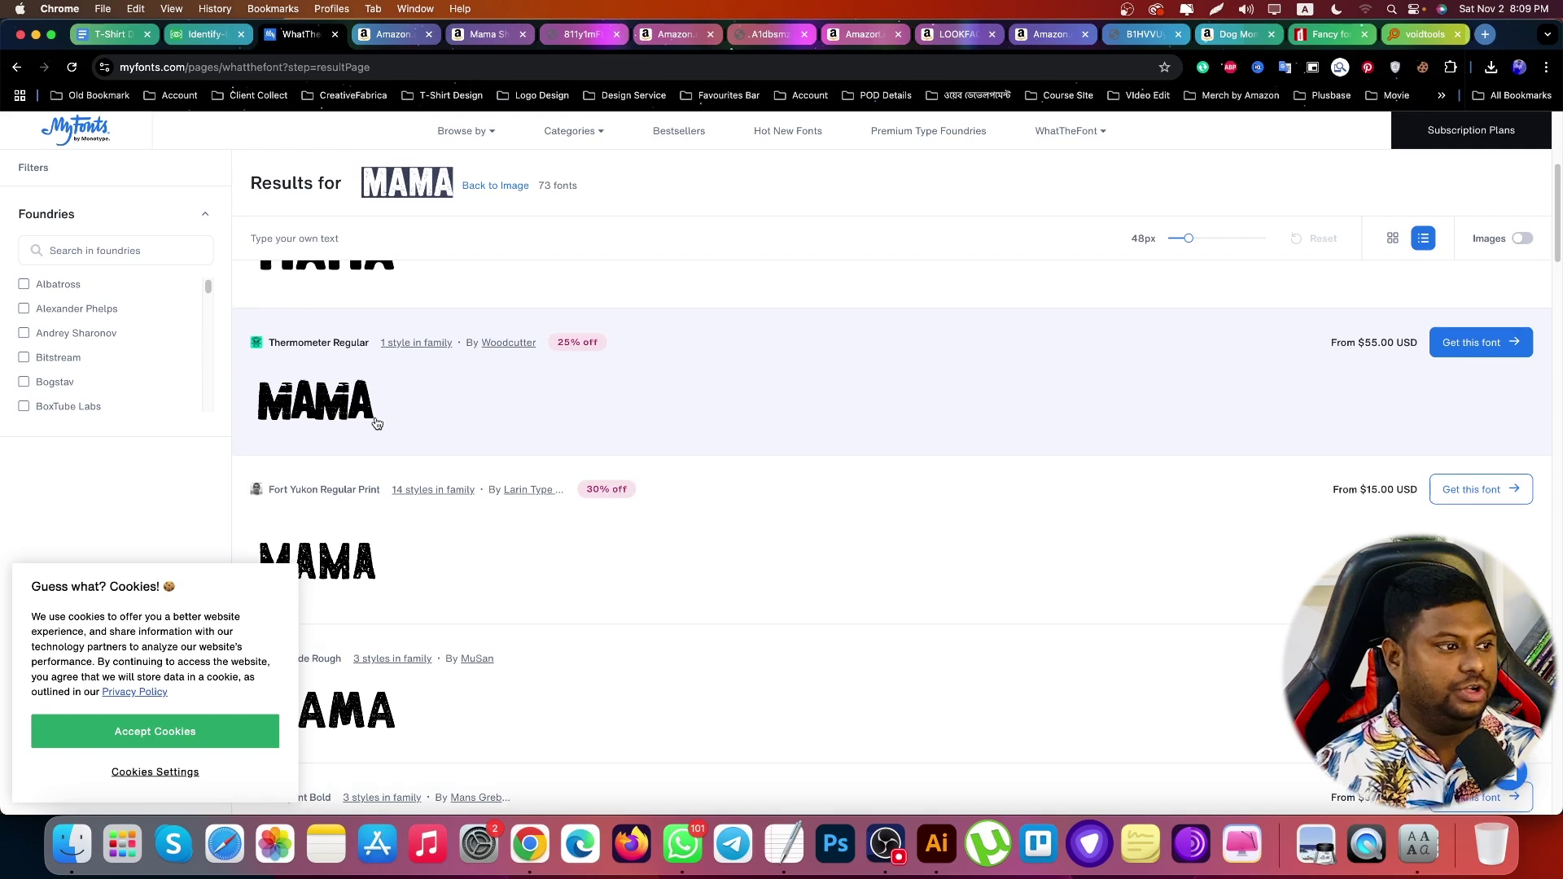
{"action": "scroll", "coordinate": [376, 422], "scroll_direction": "up", "scroll_amount": 5}
{"action": "left_click", "coordinate": [356, 438]}
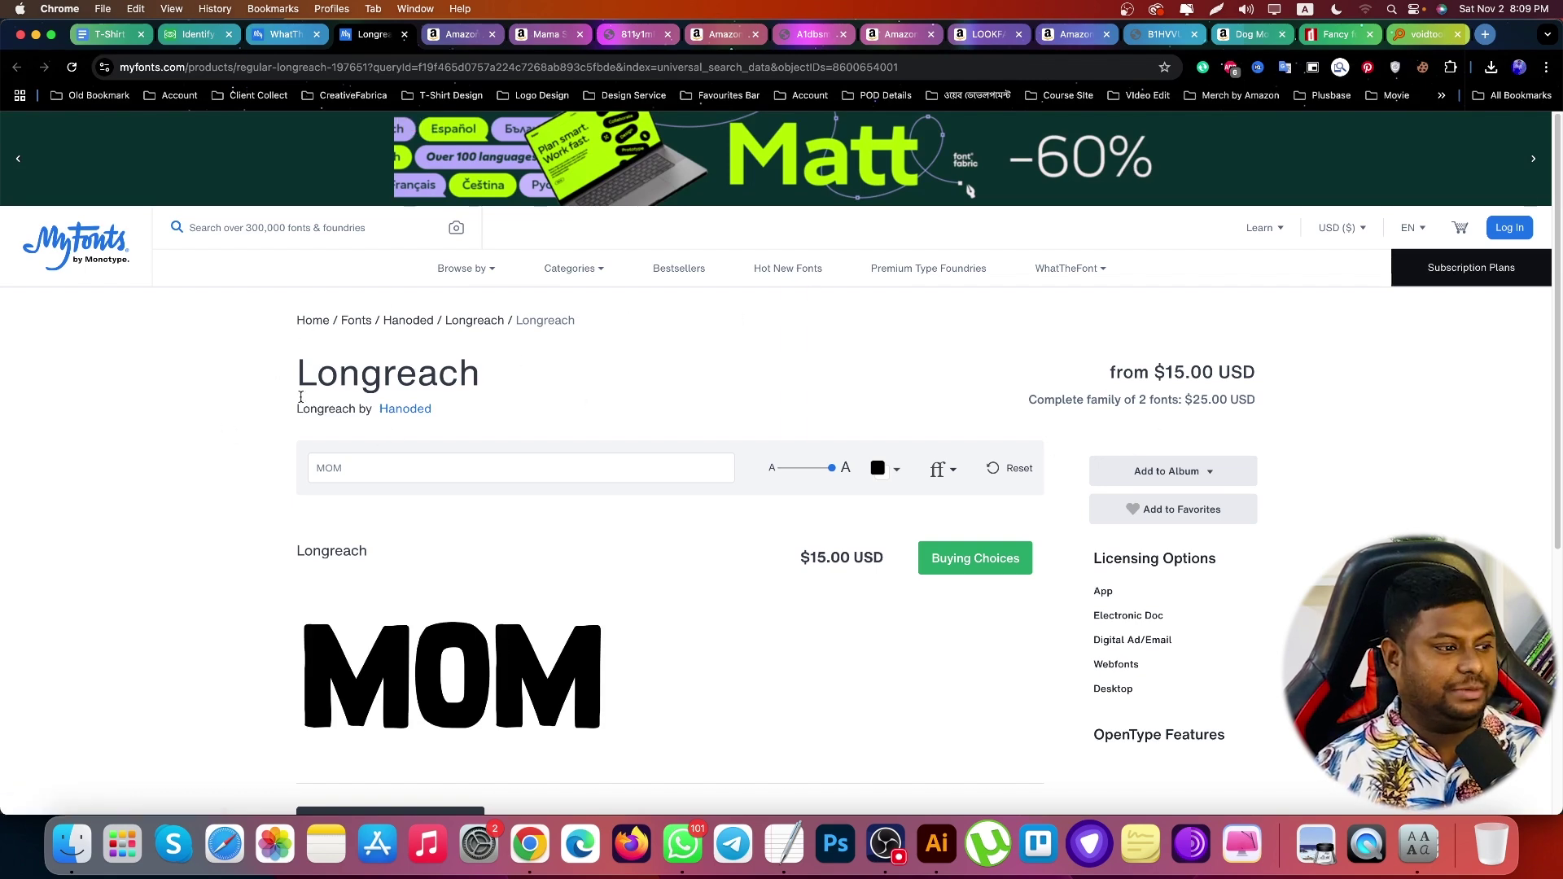
Search Google for the font name Longreach from its MyFonts page and refine the query to "longreach font free download"
{"action": "left_click_drag", "start_coordinate": [298, 367], "coordinate": [545, 378]}
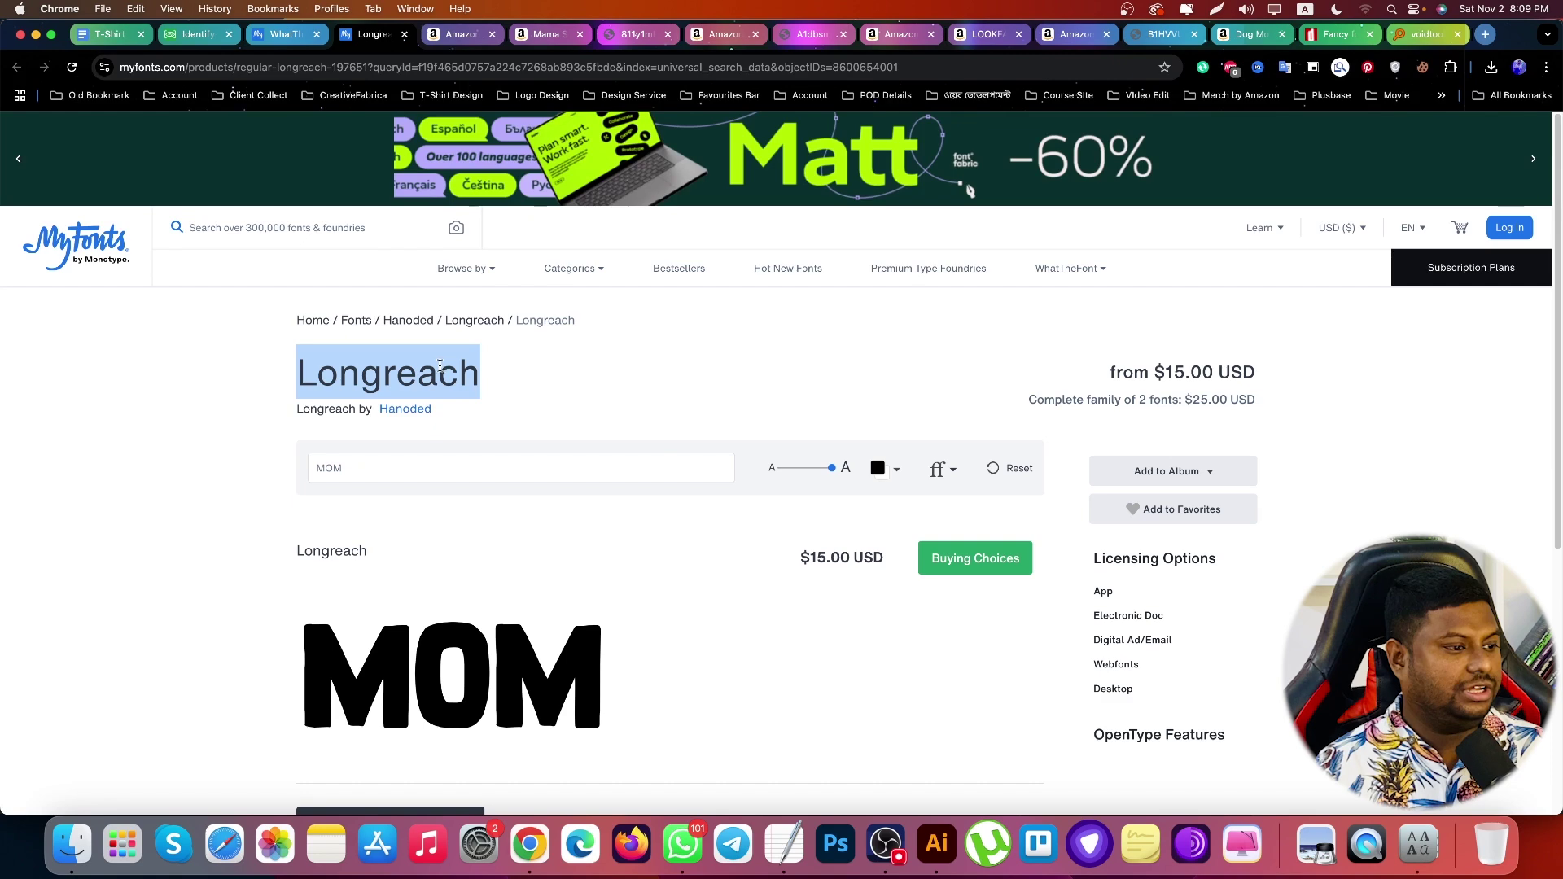
{"action": "right_click", "coordinate": [439, 366]}
{"action": "left_click", "coordinate": [464, 432]}
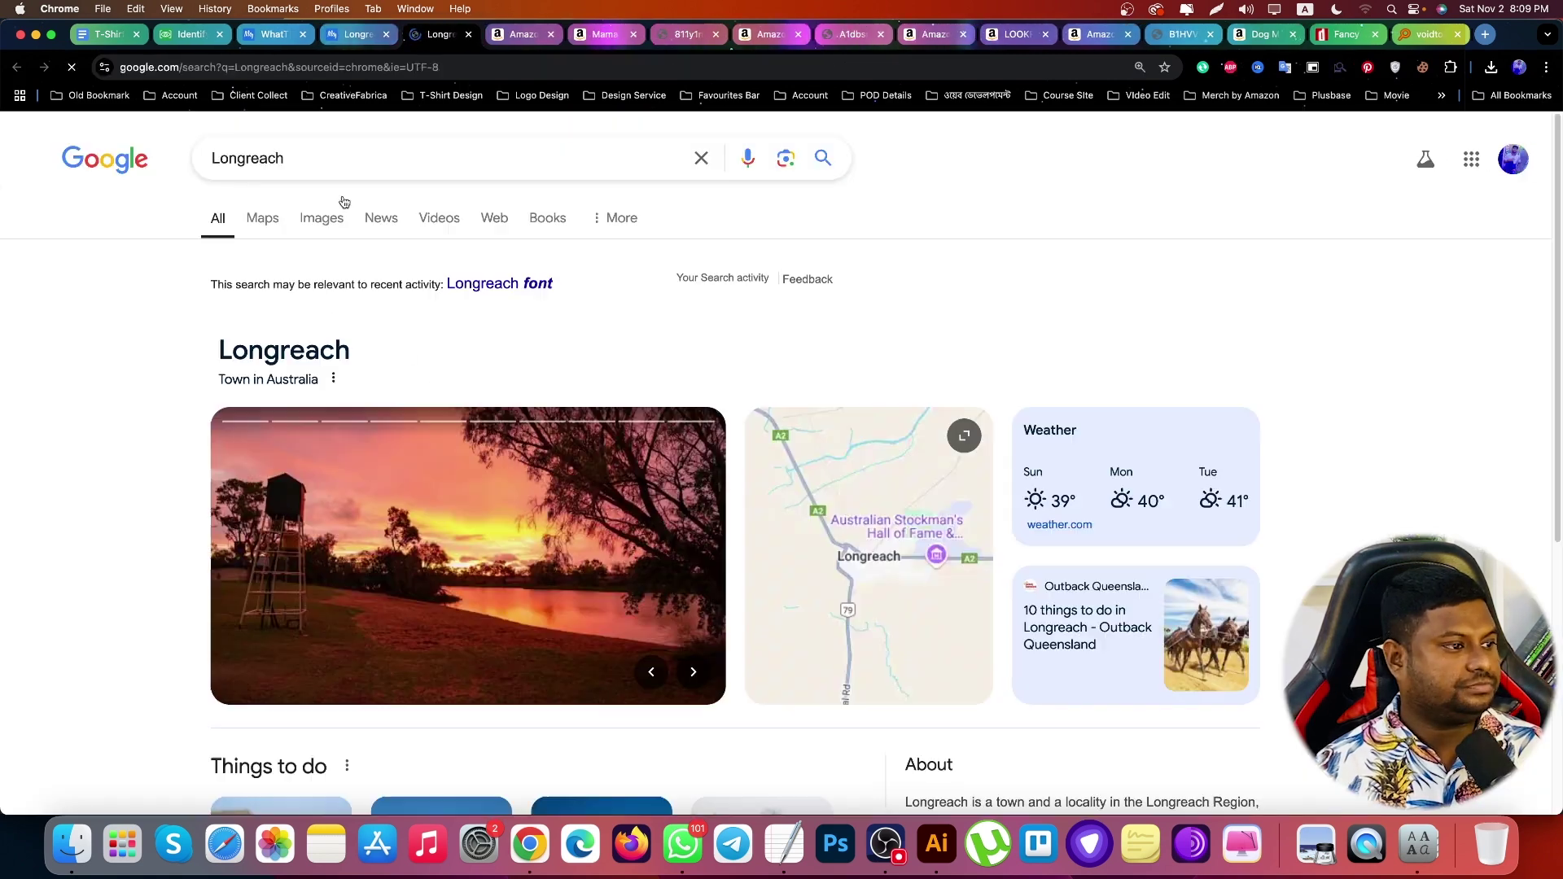
{"action": "left_click", "coordinate": [359, 158]}
{"action": "type", "text": "FONT"}
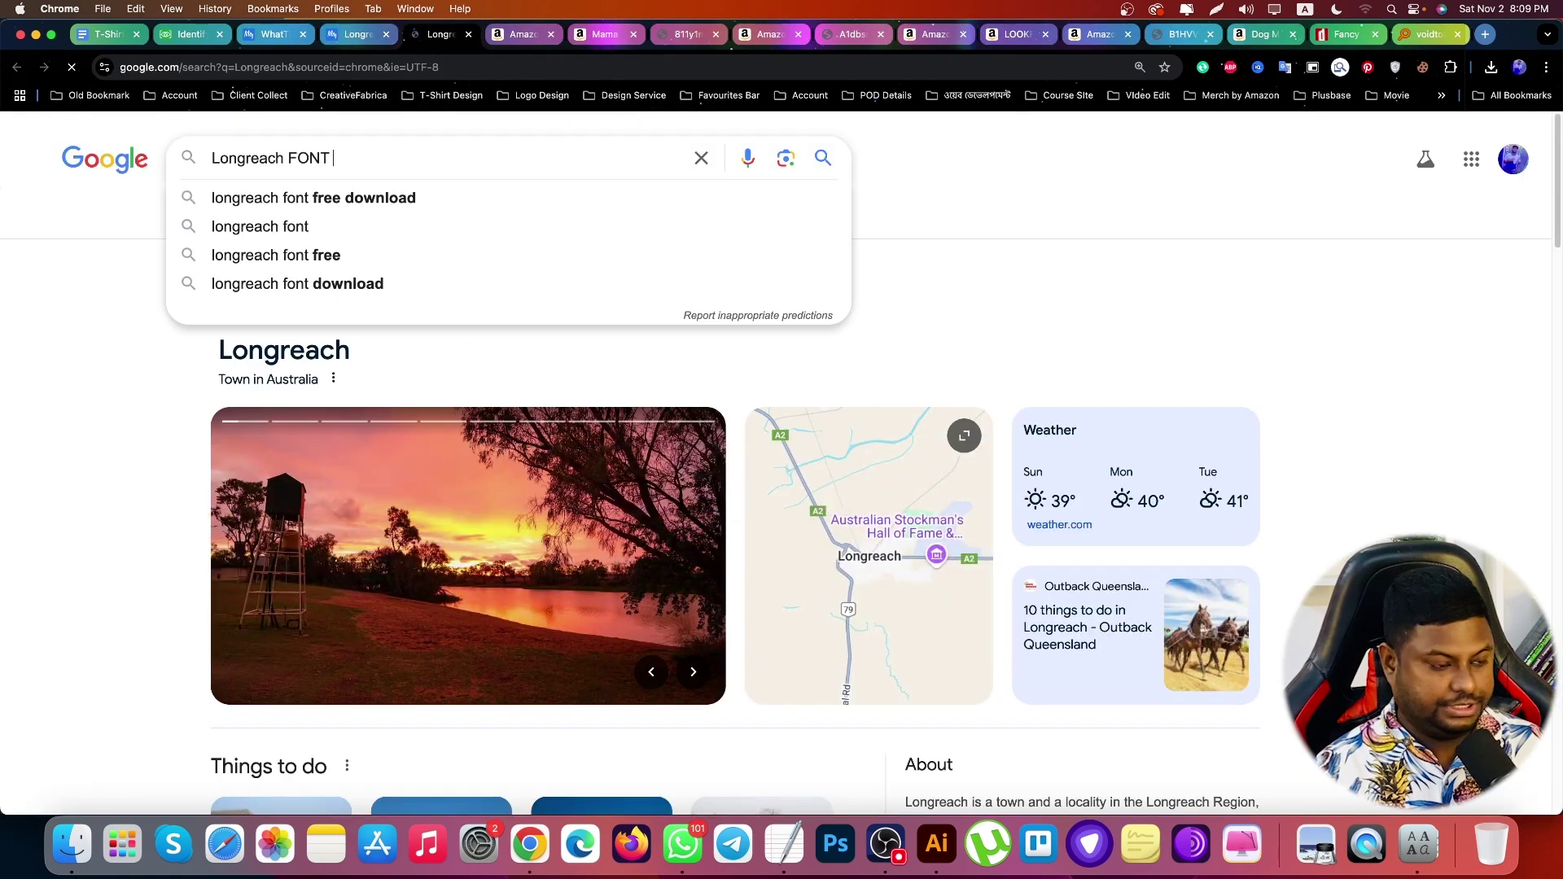
{"action": "left_click", "coordinate": [363, 200]}
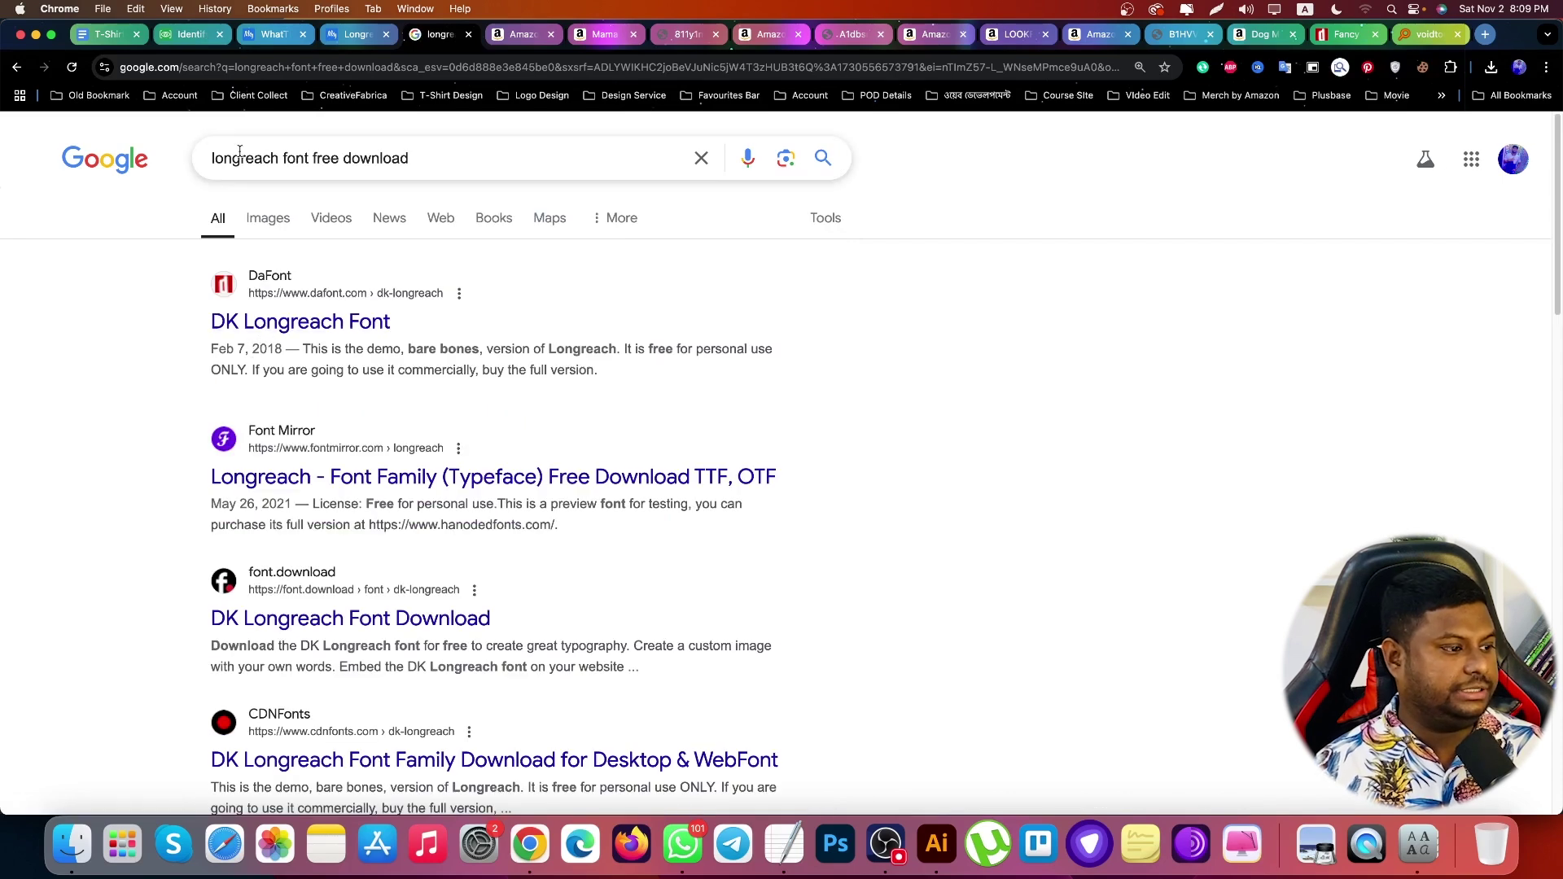
Open the Font Mirror, font.download, CDNFonts and iFonts results for Longreach in new tabs
{"action": "left_click", "coordinate": [341, 477], "text": "super"}
{"action": "scroll", "coordinate": [276, 593], "scroll_direction": "down", "scroll_amount": 1}
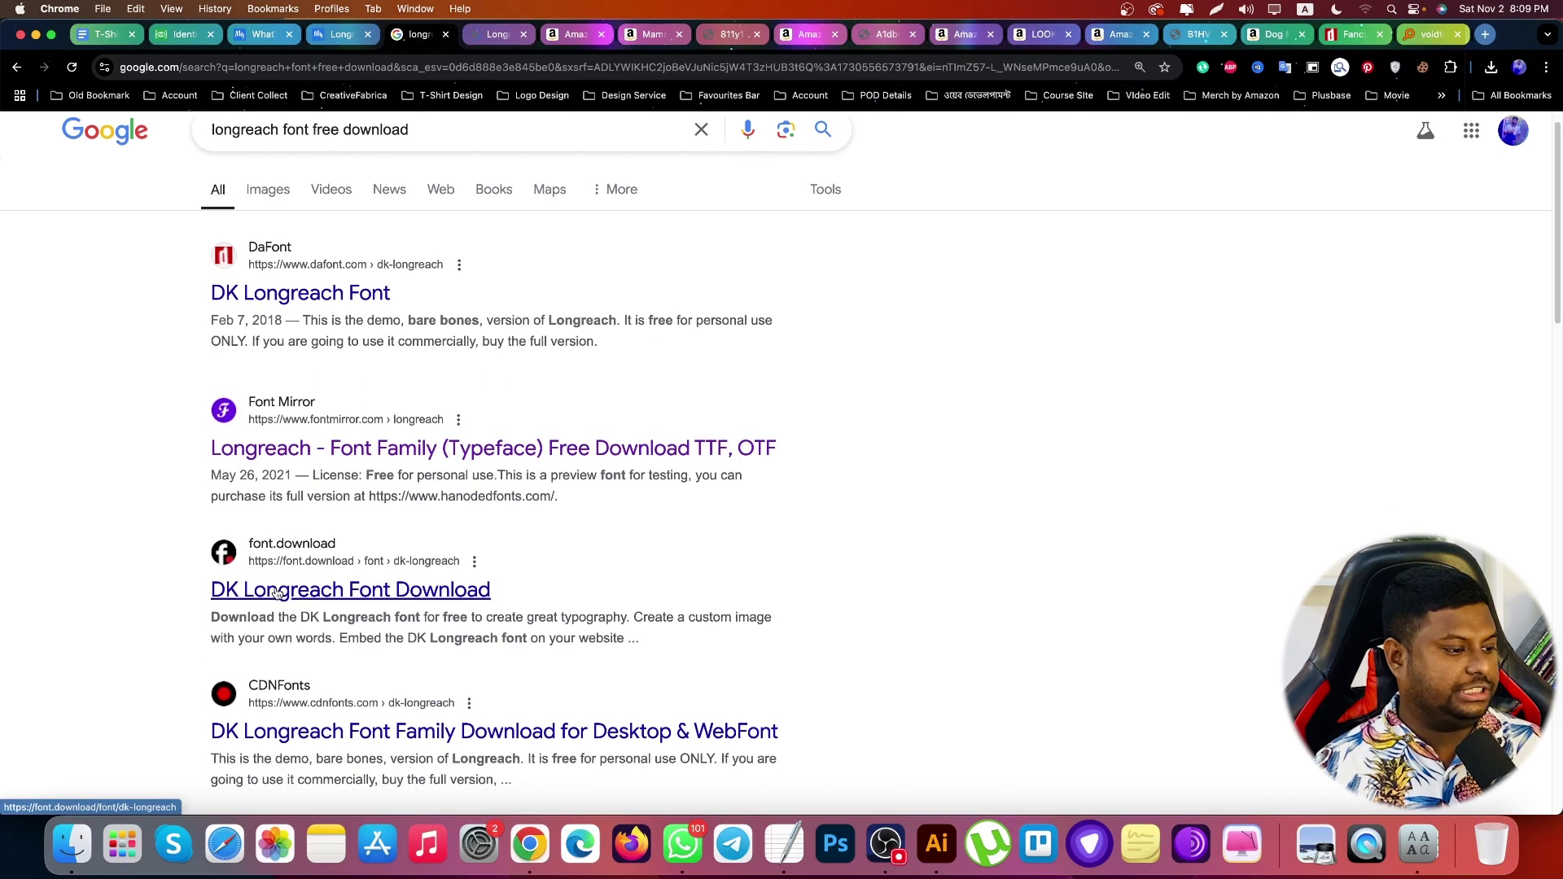
{"action": "left_click", "coordinate": [277, 593], "text": "super"}
{"action": "left_click", "coordinate": [277, 733], "text": "super"}
{"action": "scroll", "coordinate": [275, 736], "scroll_direction": "down", "scroll_amount": 3}
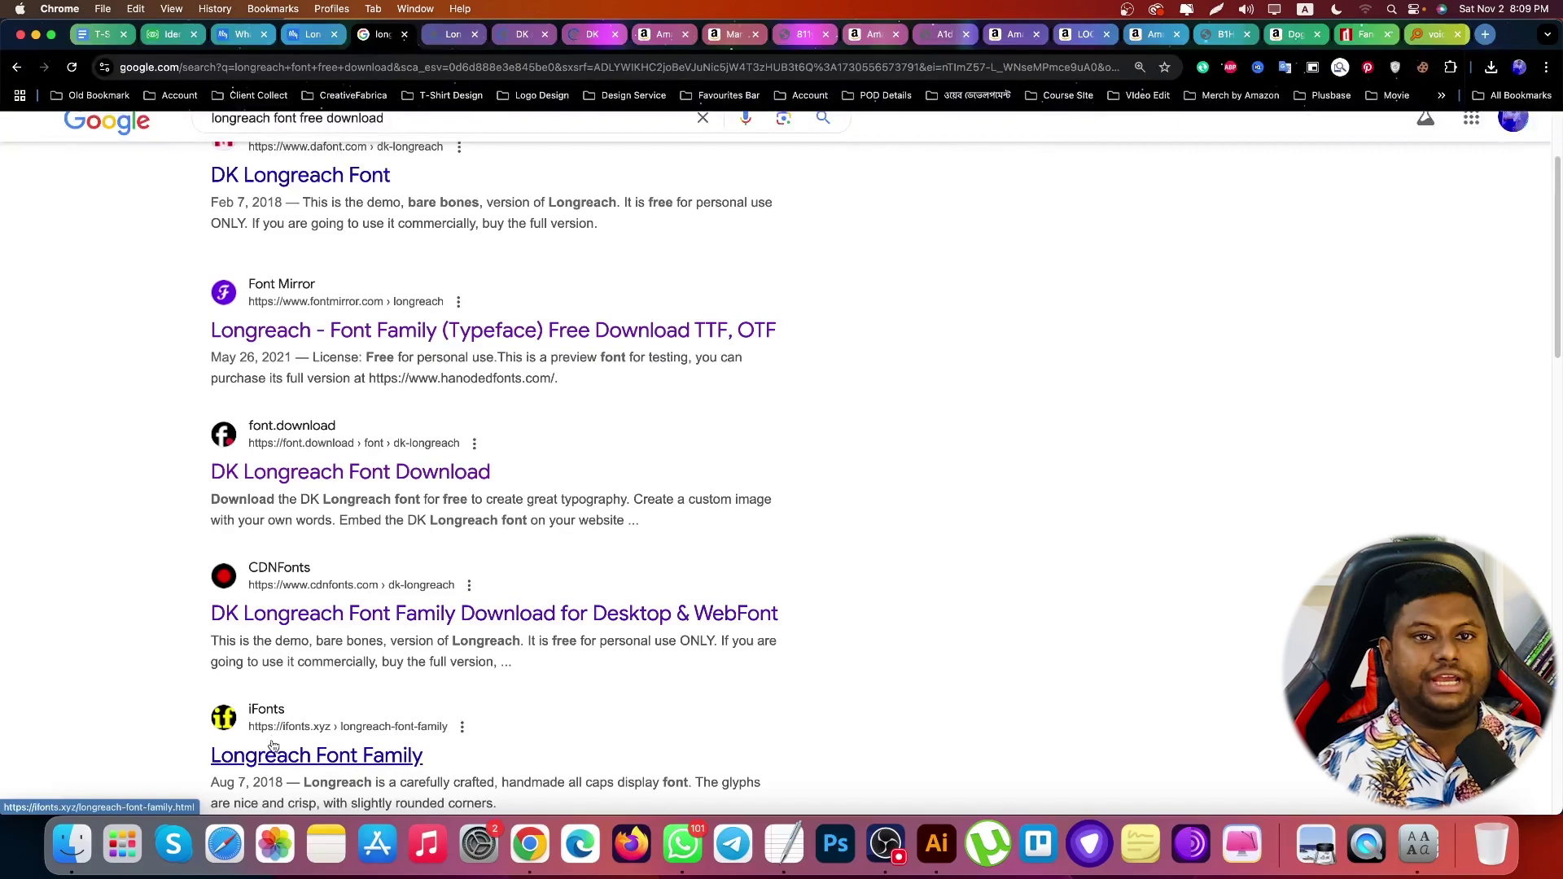
{"action": "left_click", "coordinate": [273, 749], "text": "super"}
Examine the preview, license and download options on Font Mirror's Longreach page
{"action": "key", "text": "ctrl+Tab"}
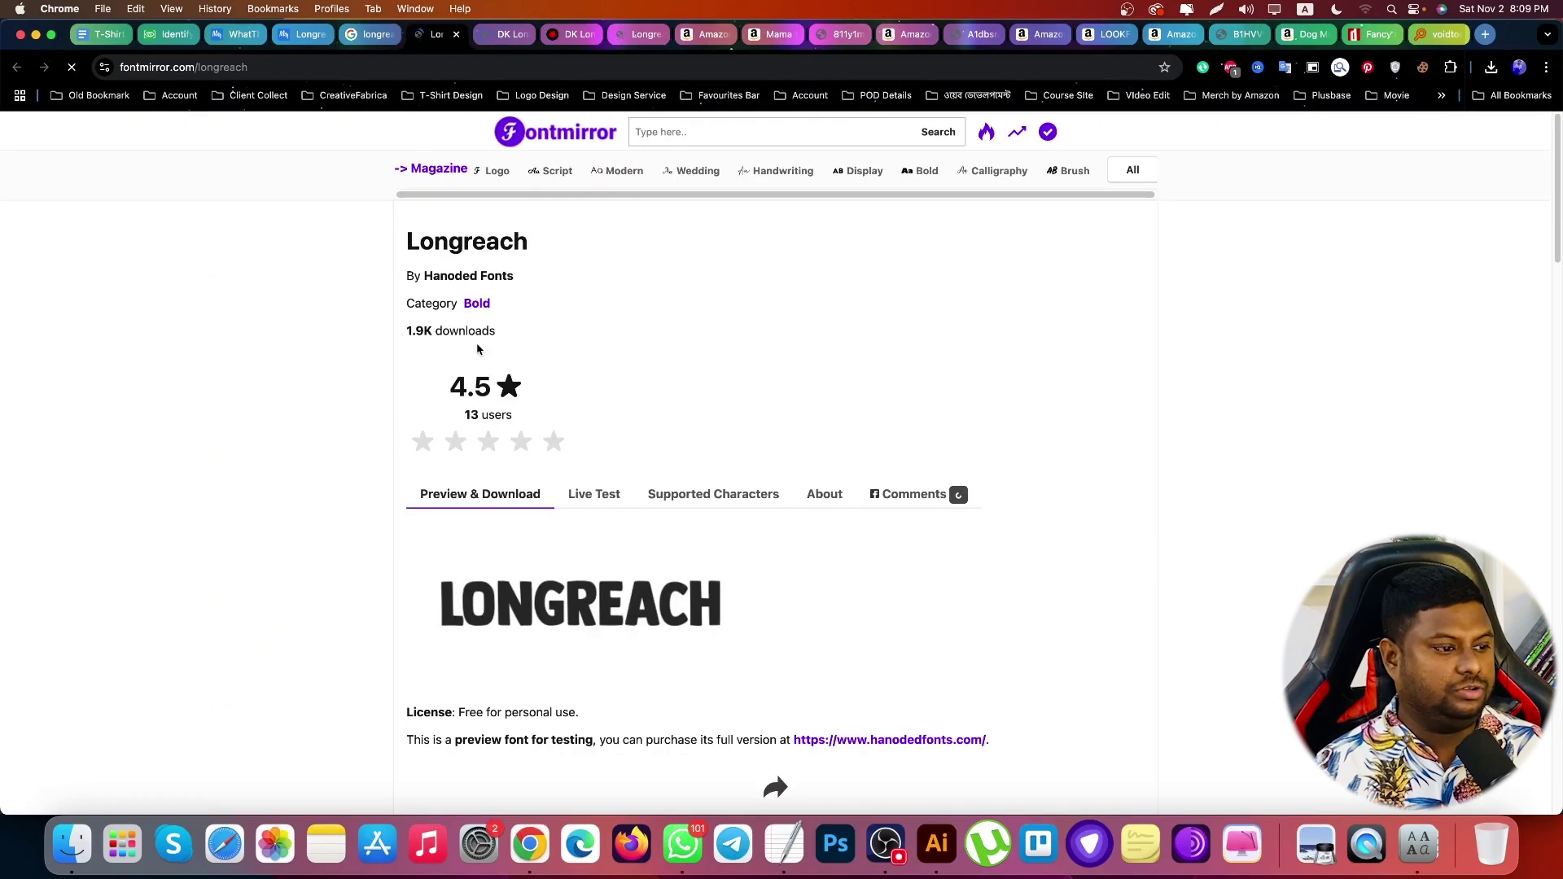
{"action": "scroll", "coordinate": [570, 411], "scroll_direction": "down", "scroll_amount": 5}
{"action": "scroll", "coordinate": [583, 415], "scroll_direction": "up", "scroll_amount": 4}
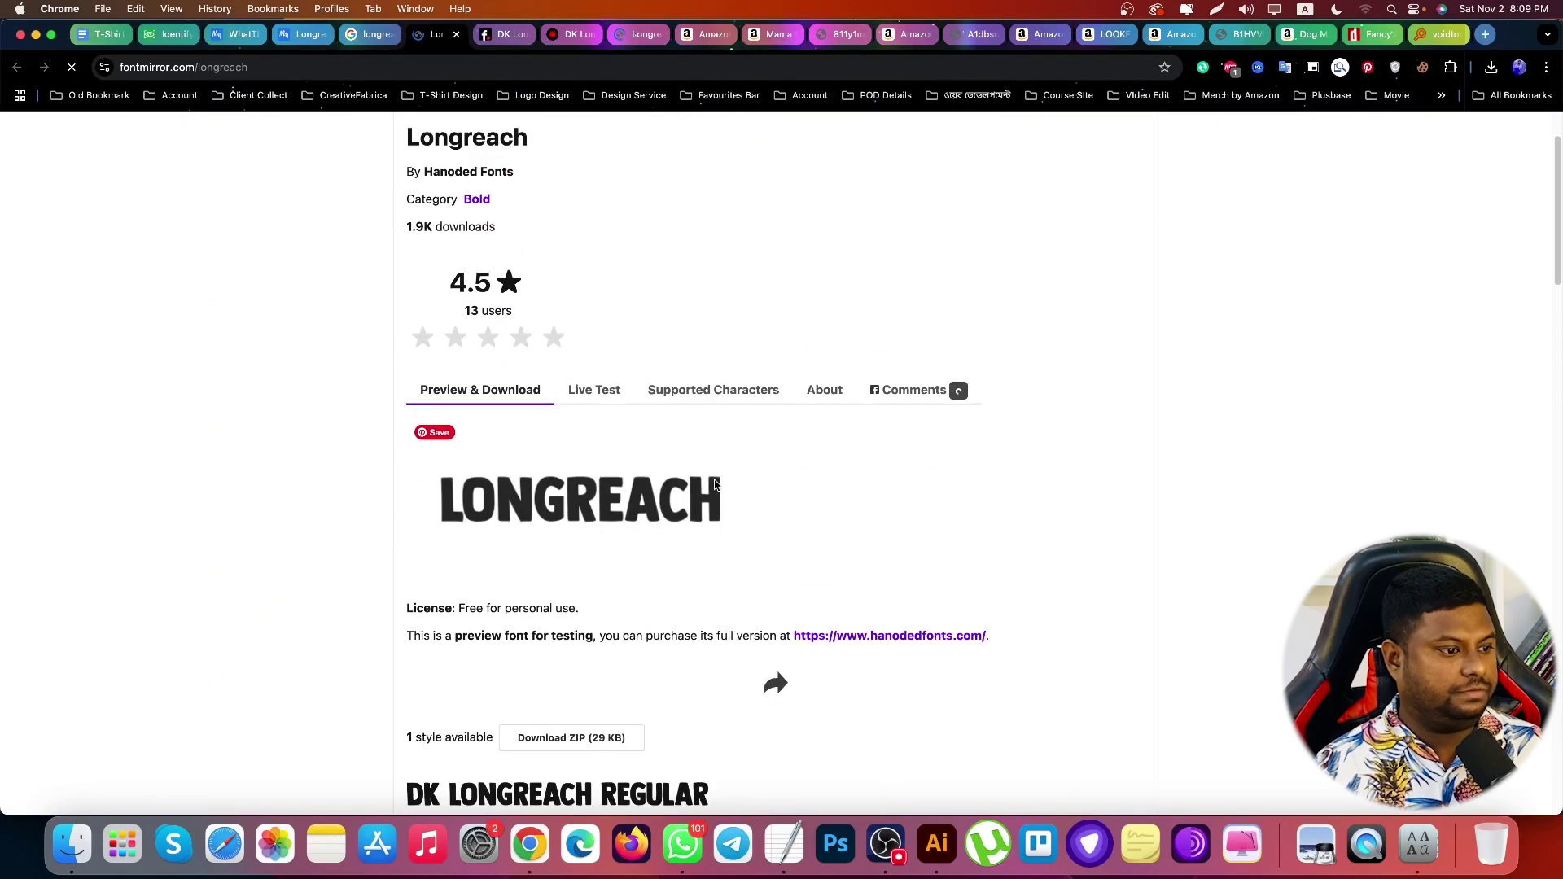
Look through the Longreach pages on Font Mirror, font.download, CDNFonts and iFonts for their license and download options
{"action": "scroll", "coordinate": [548, 569], "scroll_direction": "down", "scroll_amount": 20}
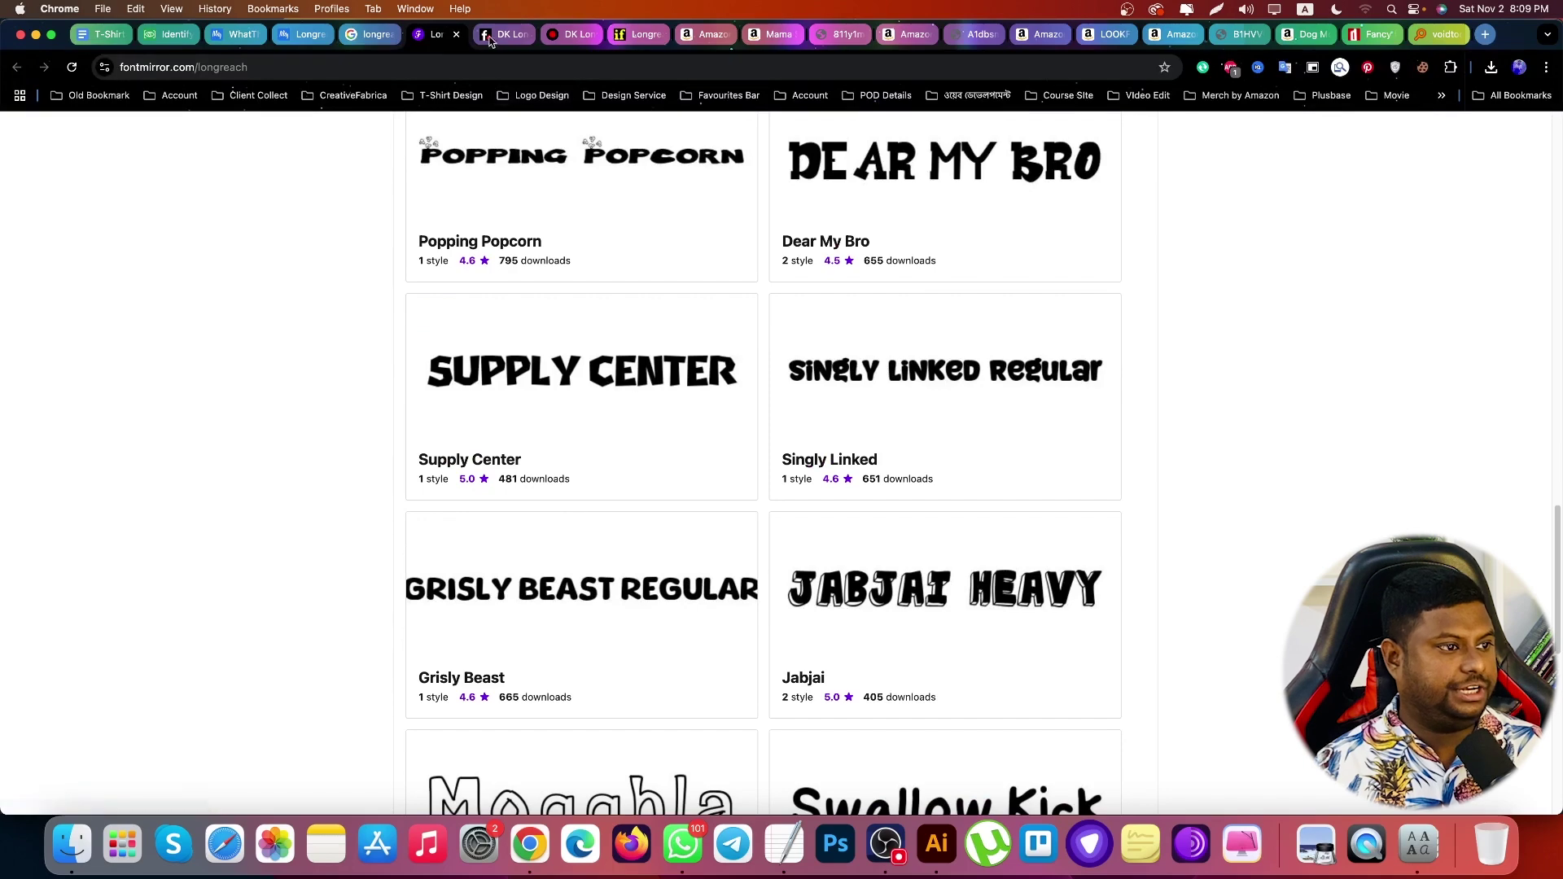
{"action": "left_click", "coordinate": [490, 40]}
{"action": "scroll", "coordinate": [594, 436], "scroll_direction": "down", "scroll_amount": 5}
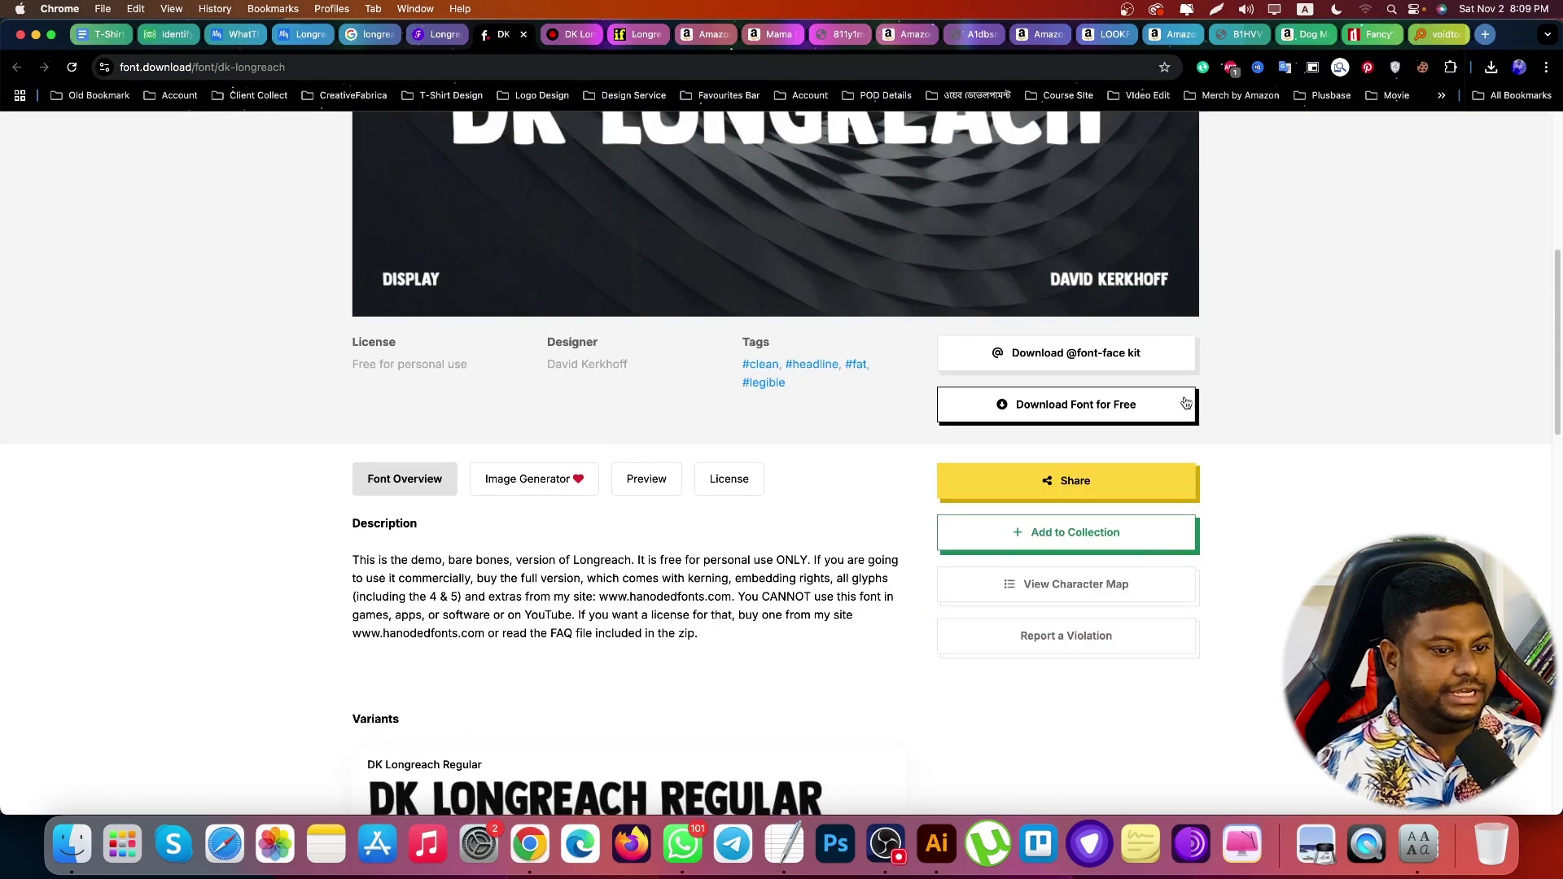
{"action": "scroll", "coordinate": [800, 461], "scroll_direction": "up", "scroll_amount": 6}
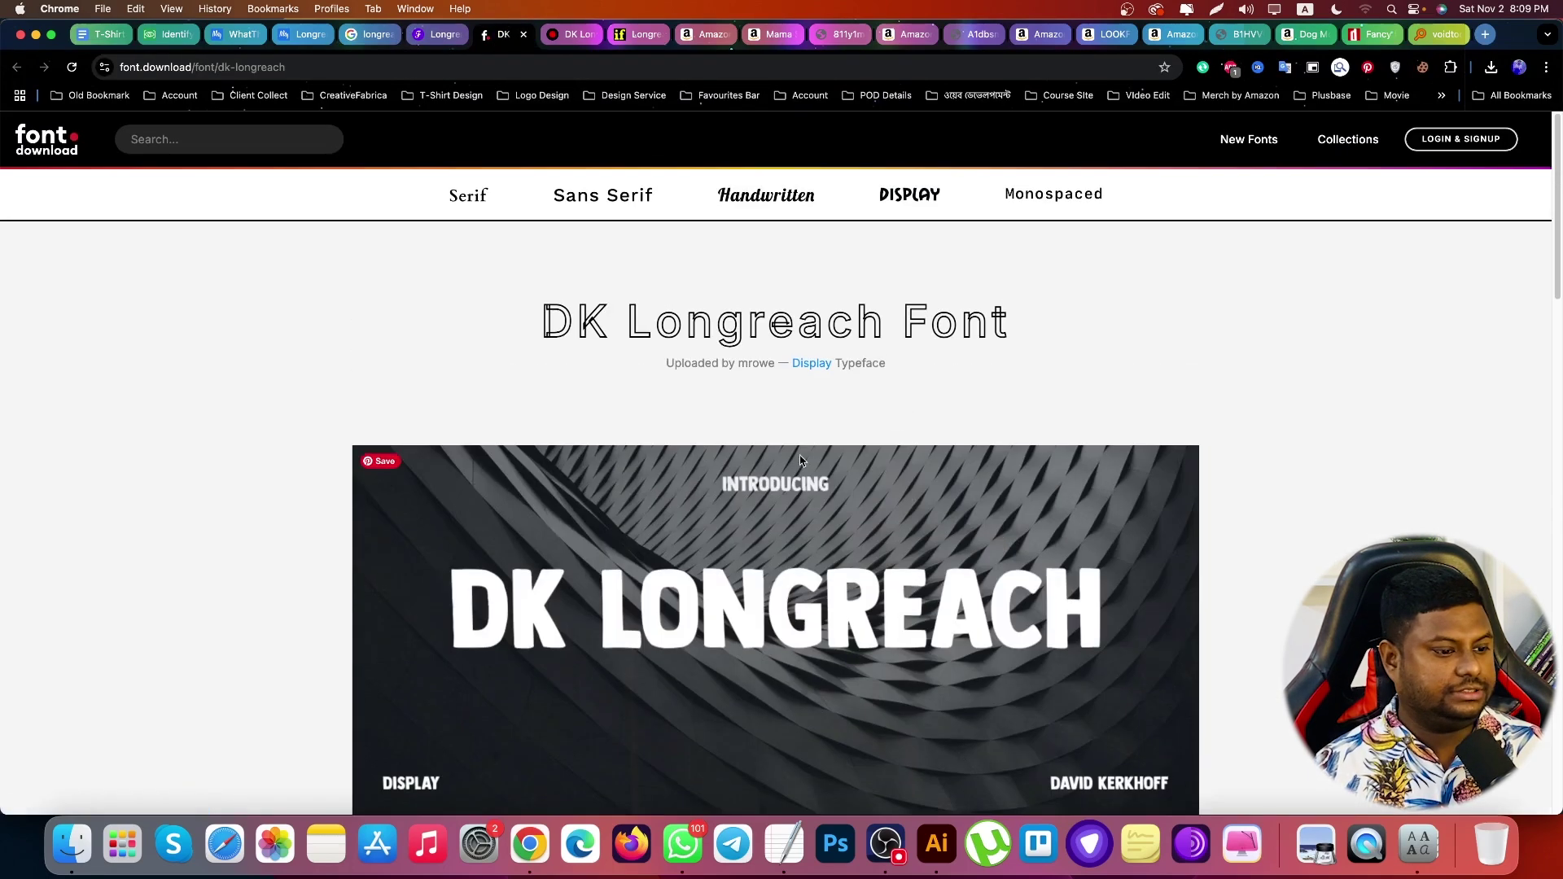
{"action": "left_click", "coordinate": [568, 38]}
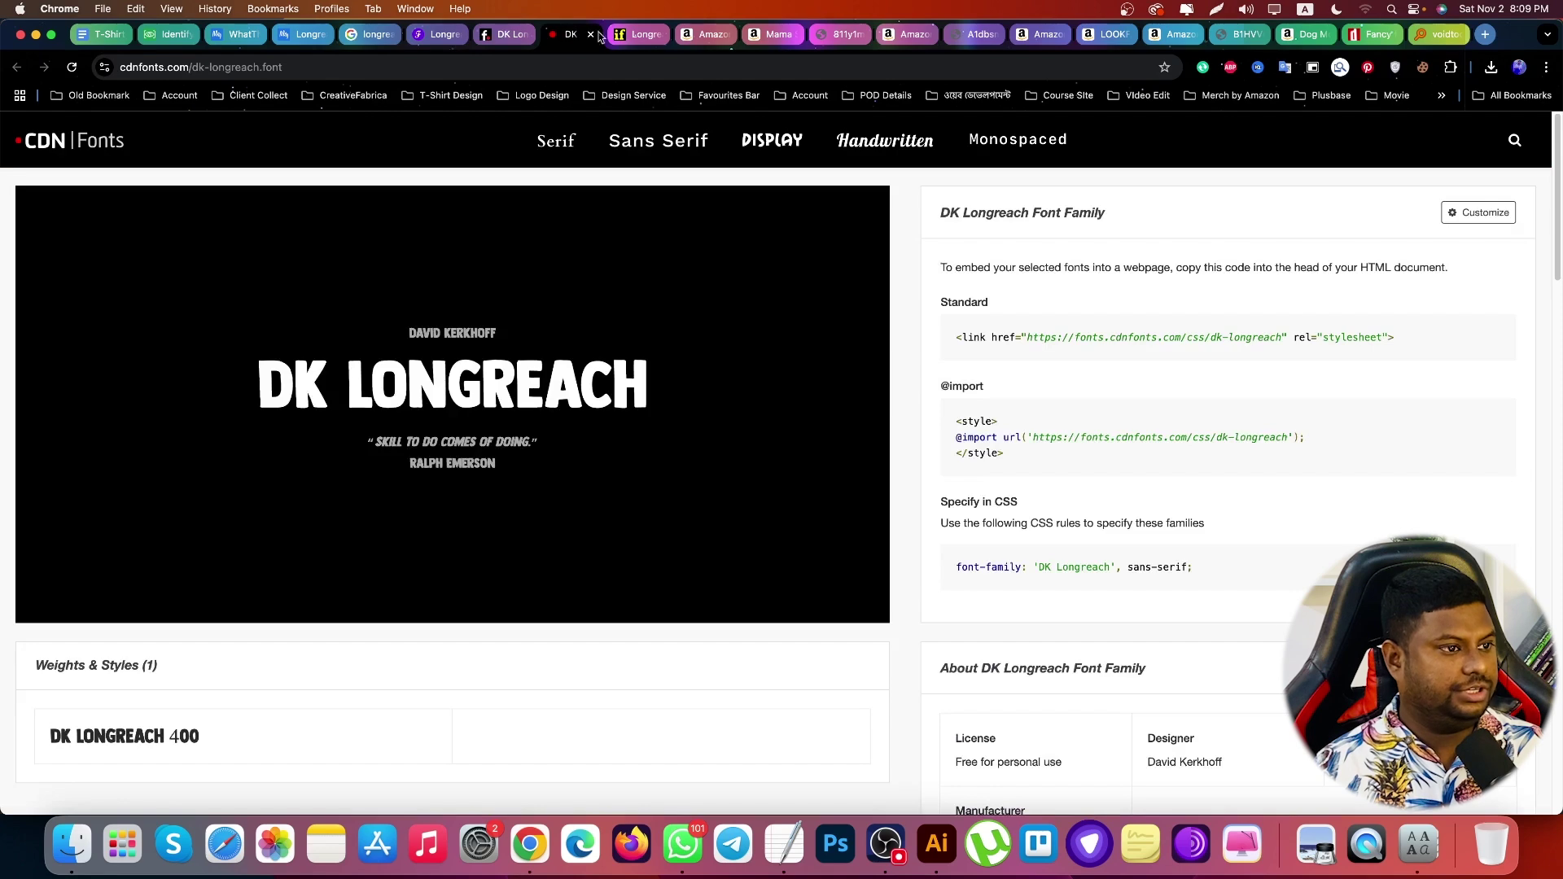
{"action": "left_click", "coordinate": [639, 34]}
{"action": "scroll", "coordinate": [572, 399], "scroll_direction": "down", "scroll_amount": 6}
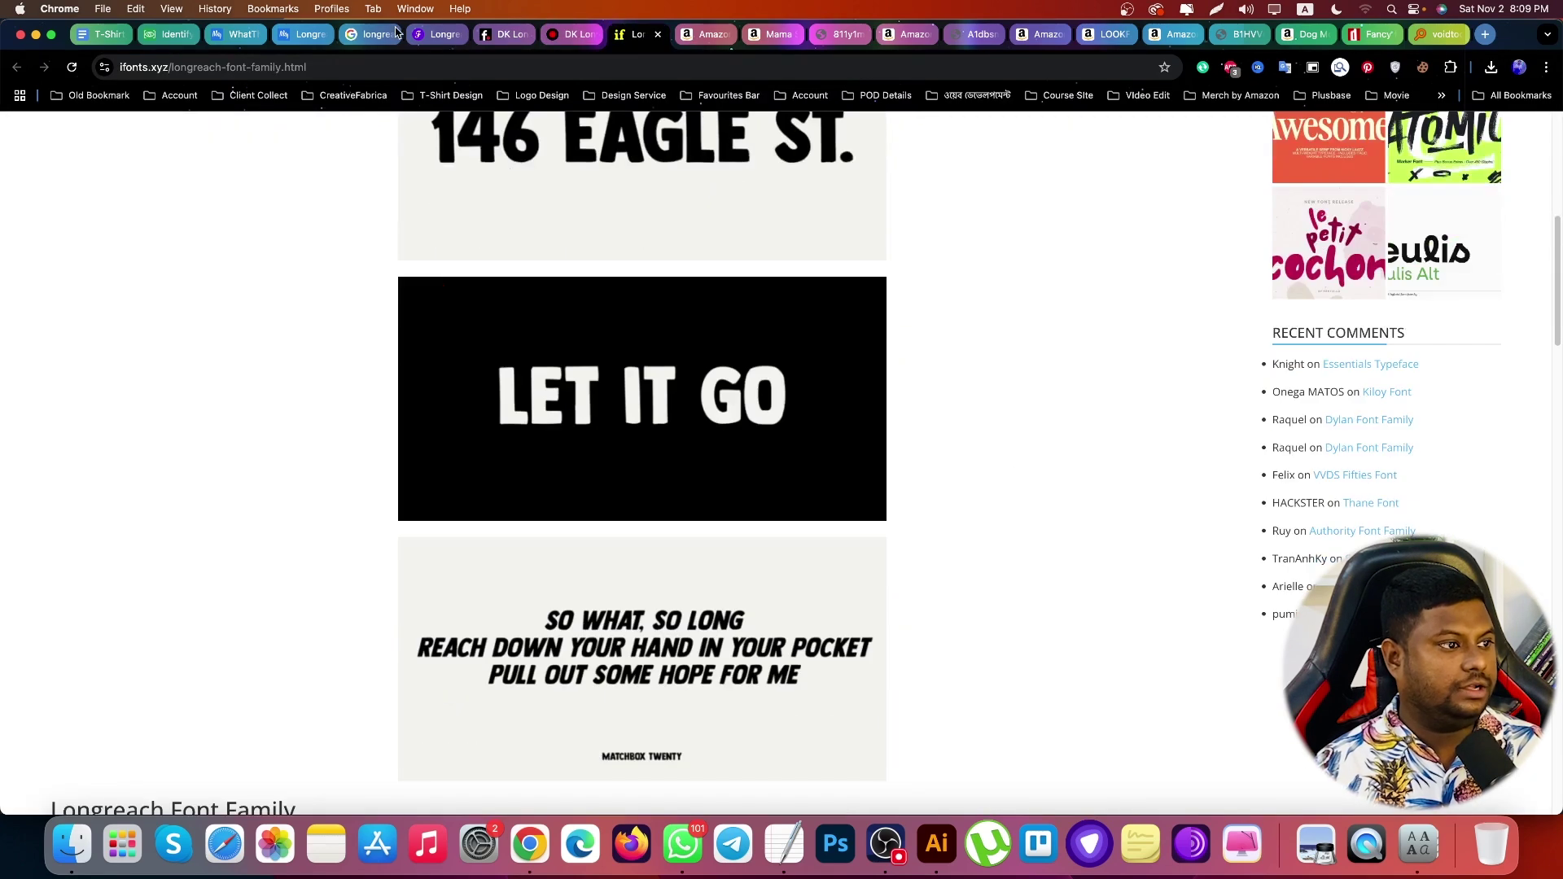
Preview the text MAMA in Longreach on its MyFonts page at the largest size, and accept the site's cookies
{"action": "left_click", "coordinate": [305, 34]}
{"action": "left_click", "coordinate": [533, 478]}
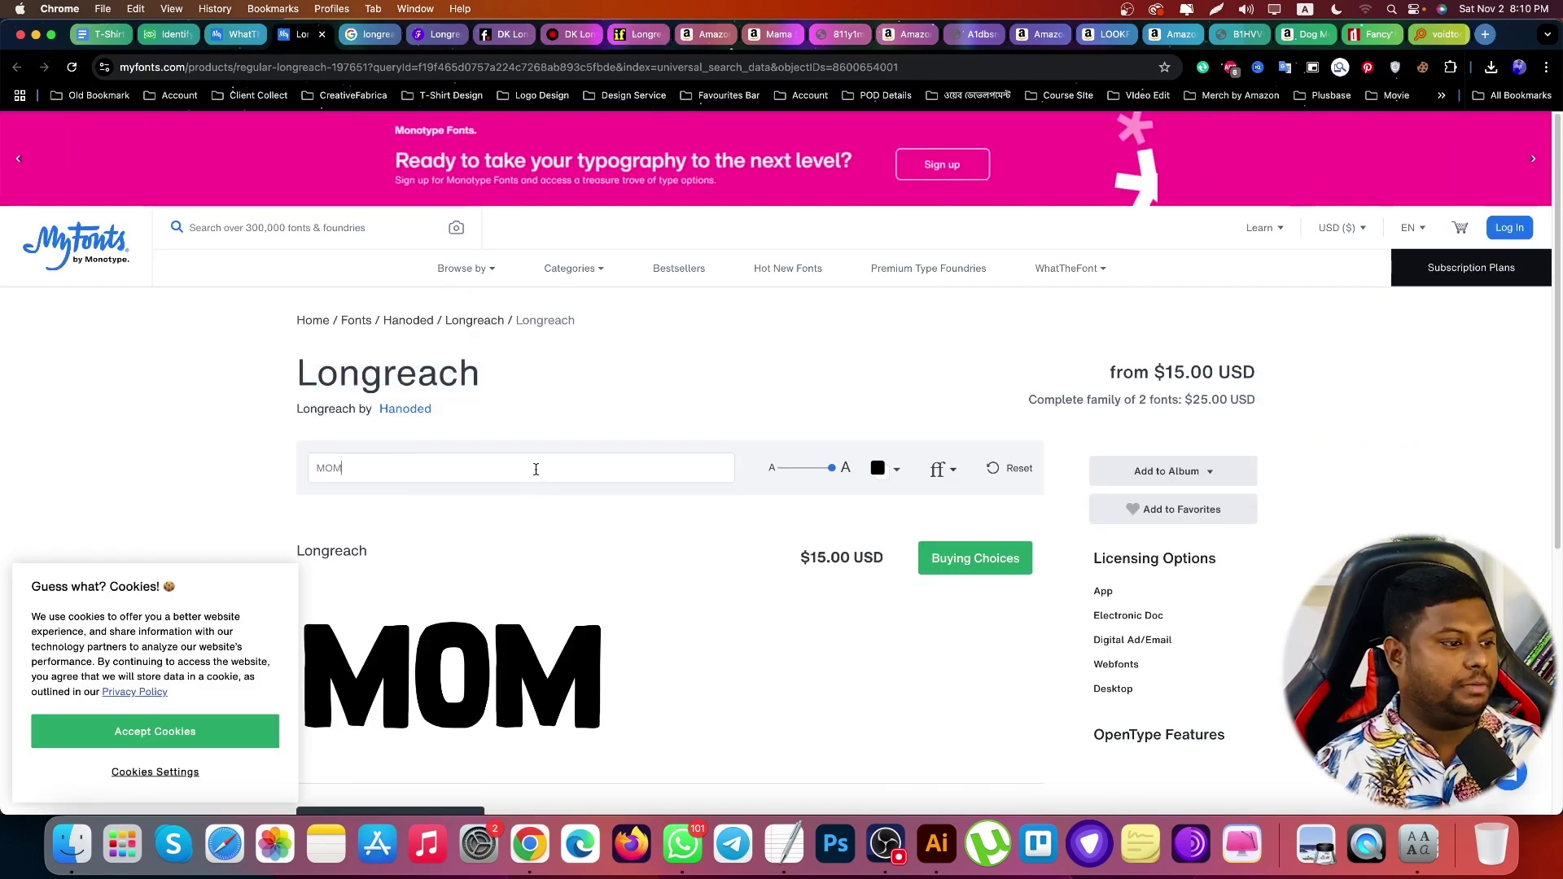
{"action": "scroll", "coordinate": [411, 322], "scroll_direction": "down", "scroll_amount": 2}
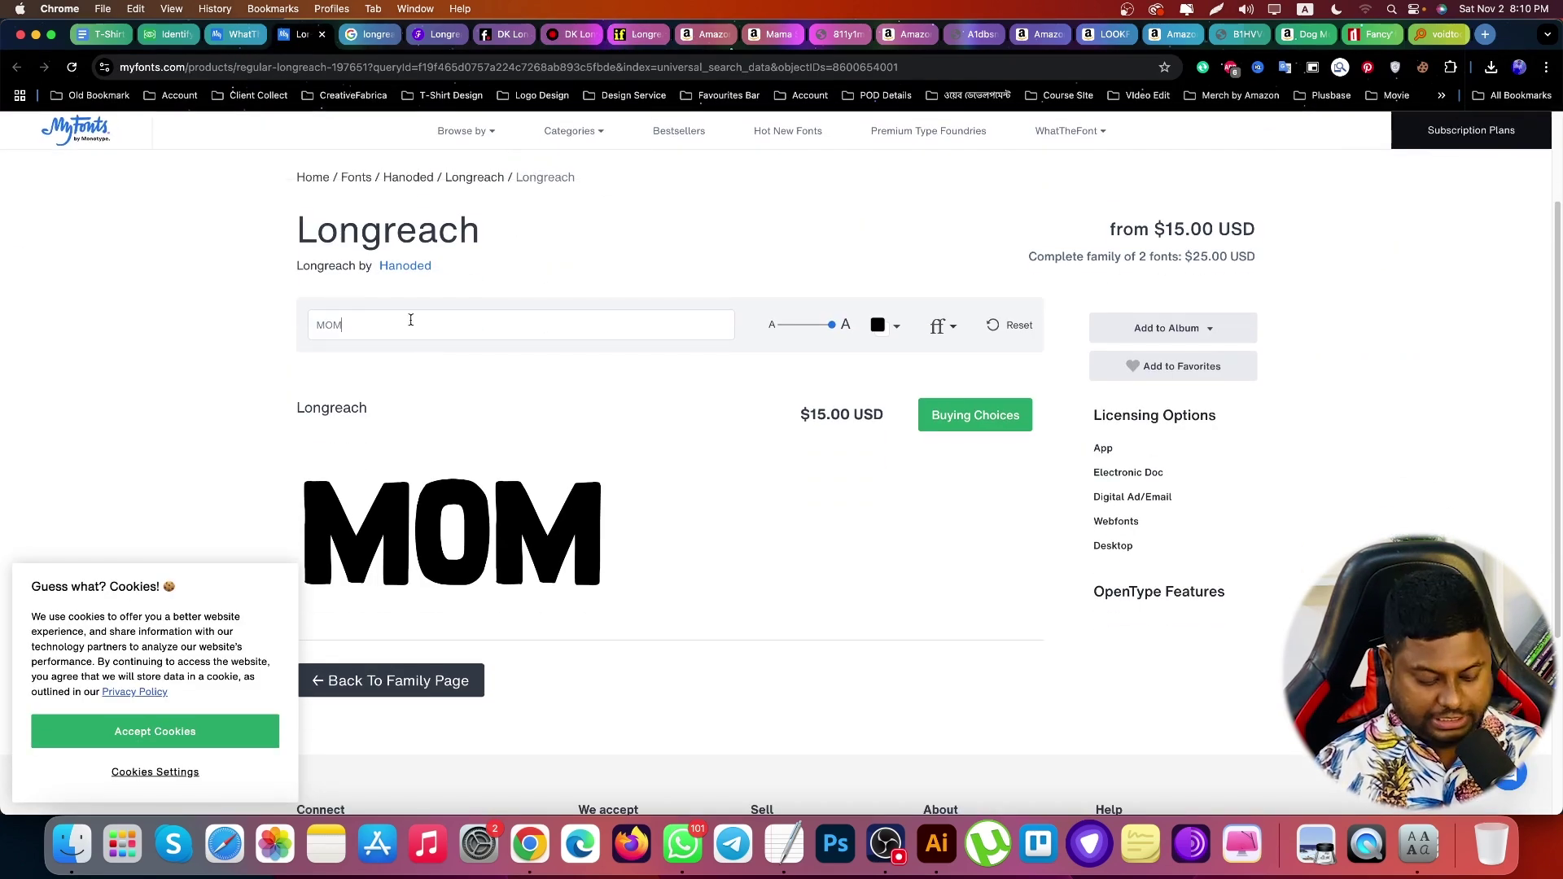
{"action": "triple_click", "coordinate": [409, 322]}
{"action": "type", "text": "MAMA"}
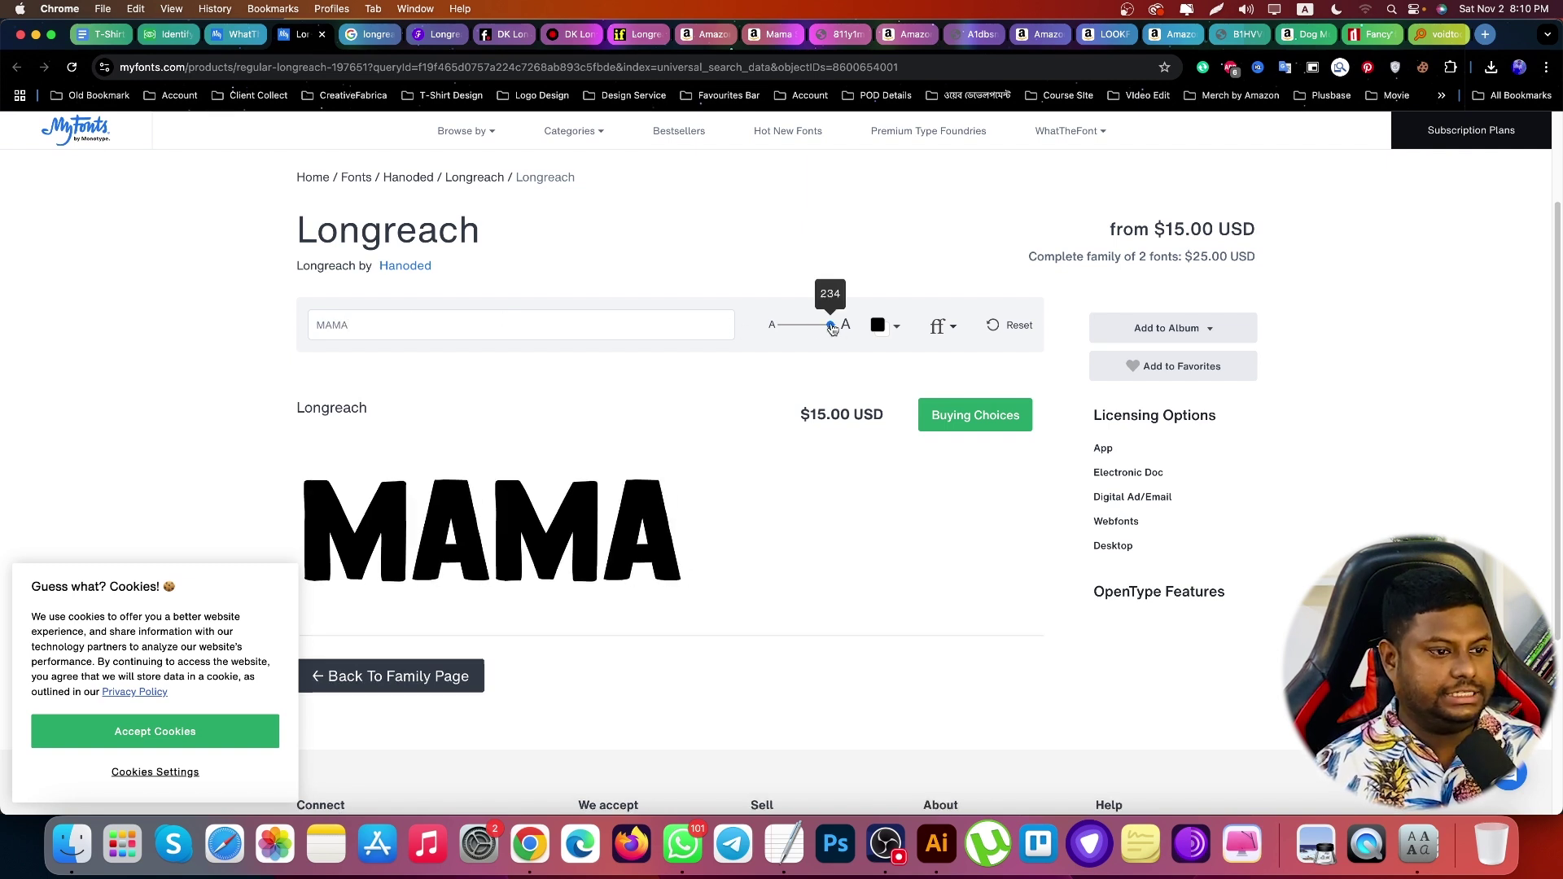
{"action": "left_click_drag", "start_coordinate": [831, 325], "coordinate": [878, 337]}
{"action": "scroll", "coordinate": [283, 547], "scroll_direction": "down", "scroll_amount": 1}
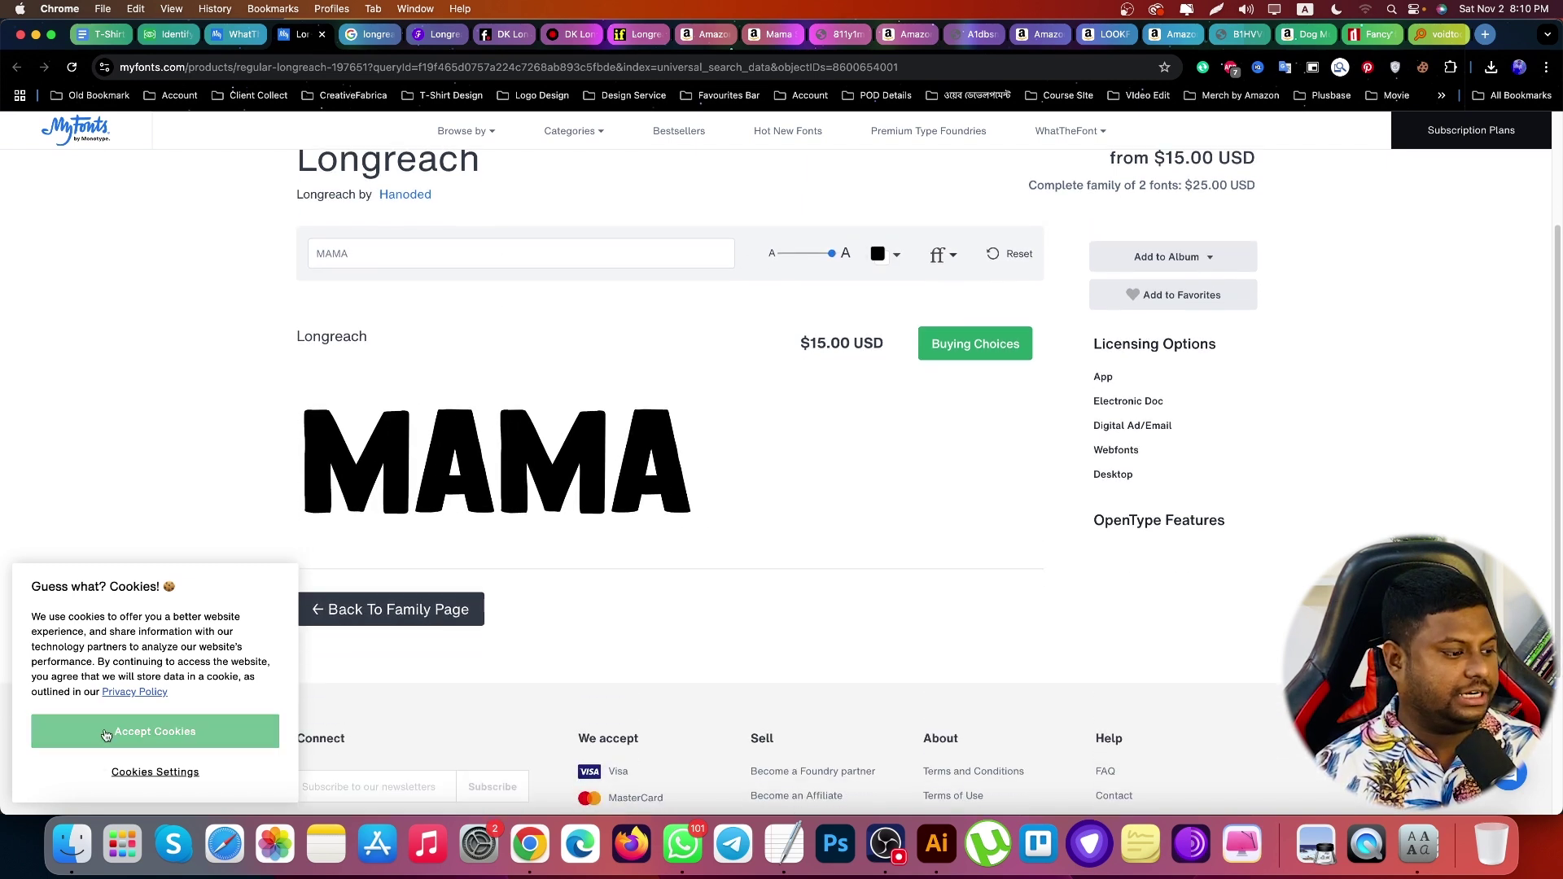
{"action": "left_click", "coordinate": [126, 740]}
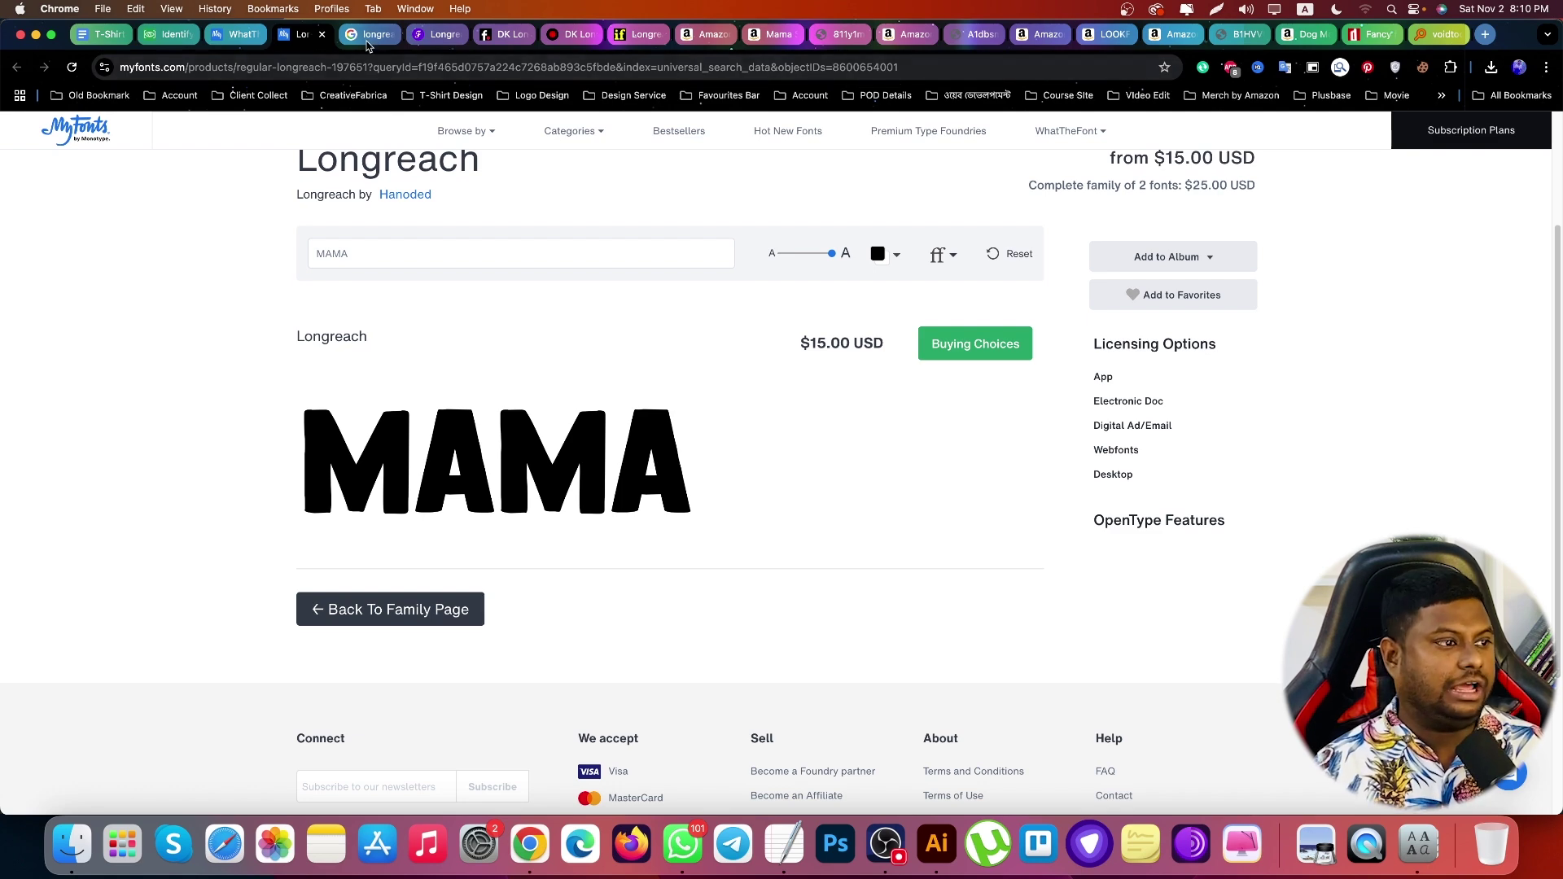
Replace the Longreach query on Google with a search for "ultramagnetic bold font"
{"action": "left_click", "coordinate": [370, 34]}
{"action": "triple_click", "coordinate": [305, 162]}
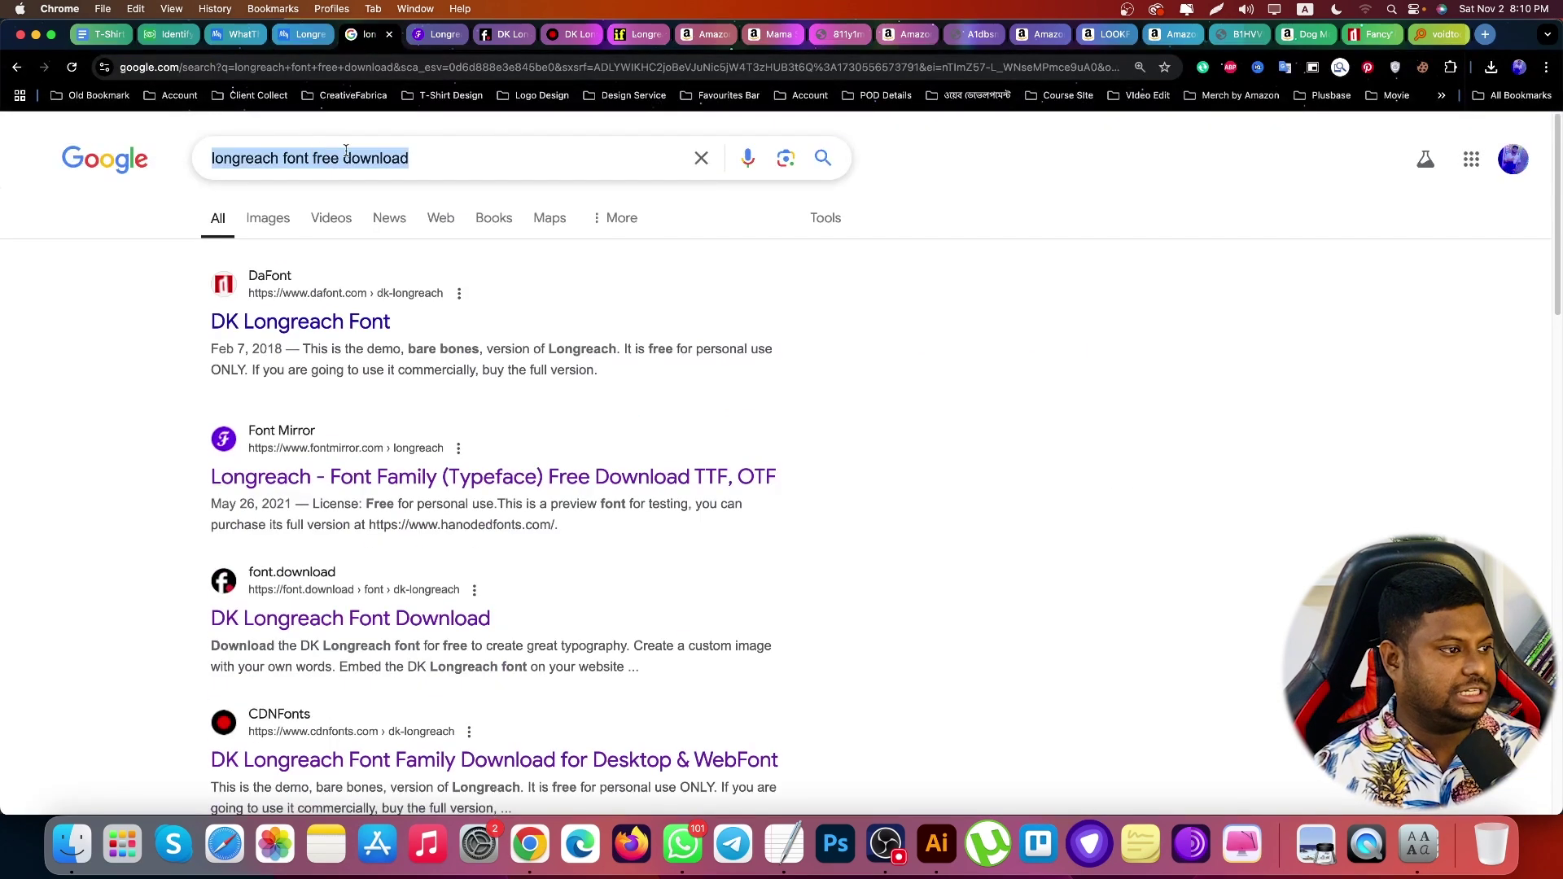
{"action": "type", "text": "Ultramagnetic Bold"}
{"action": "left_click", "coordinate": [509, 196]}
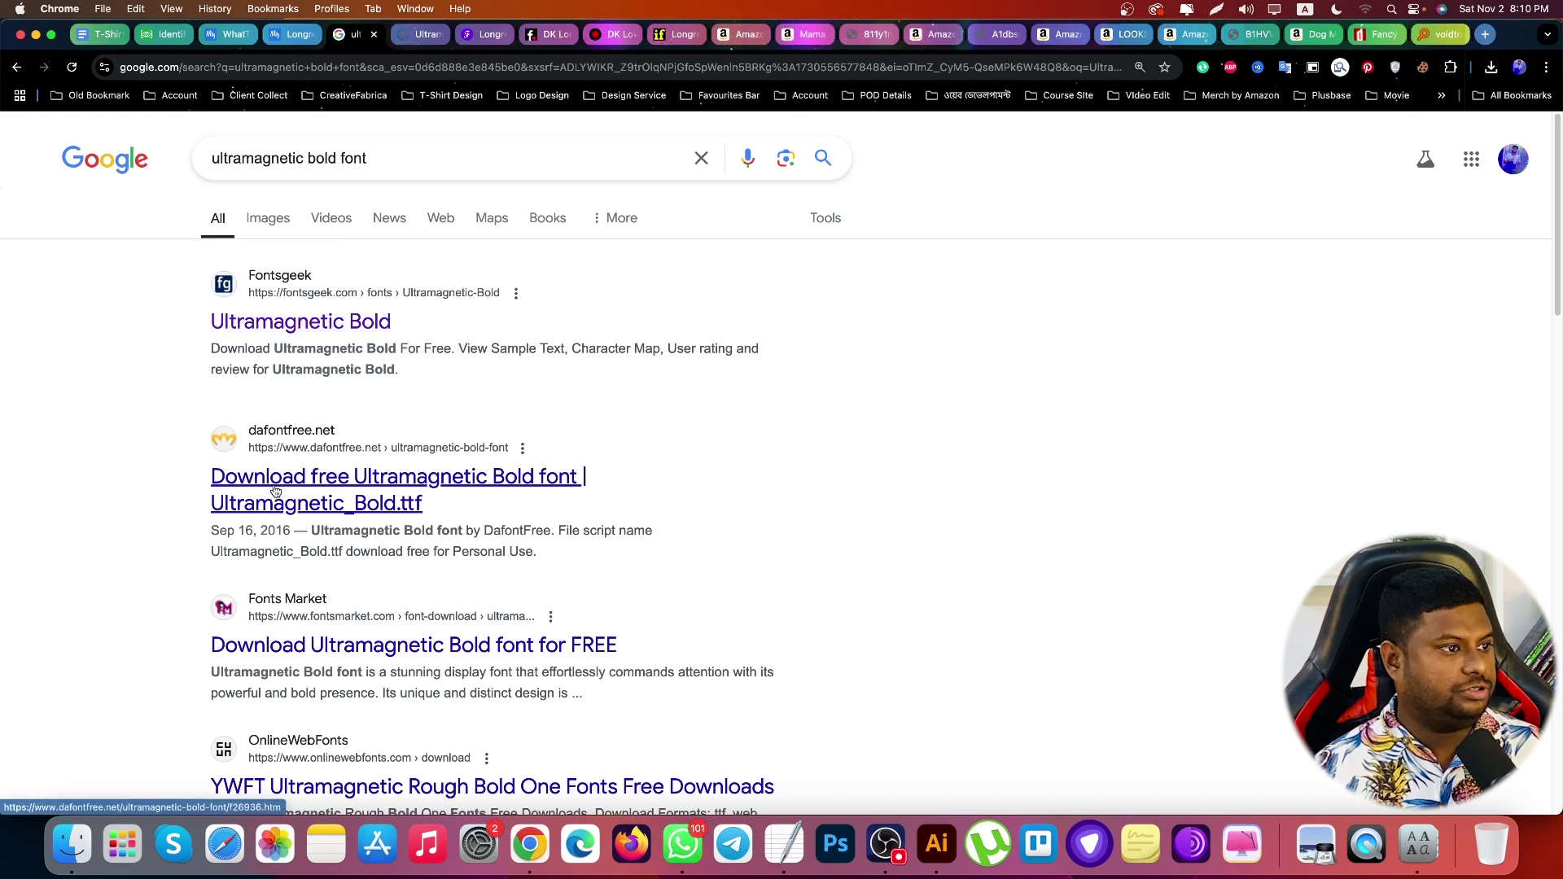
Open the dafontfree.net, Fonts Market and OnlineWebFonts results for Ultramagnetic Bold in new tabs
{"action": "left_click", "coordinate": [271, 489], "text": "super"}
{"action": "scroll", "coordinate": [271, 489], "scroll_direction": "down", "scroll_amount": 2}
{"action": "left_click", "coordinate": [267, 549], "text": "super"}
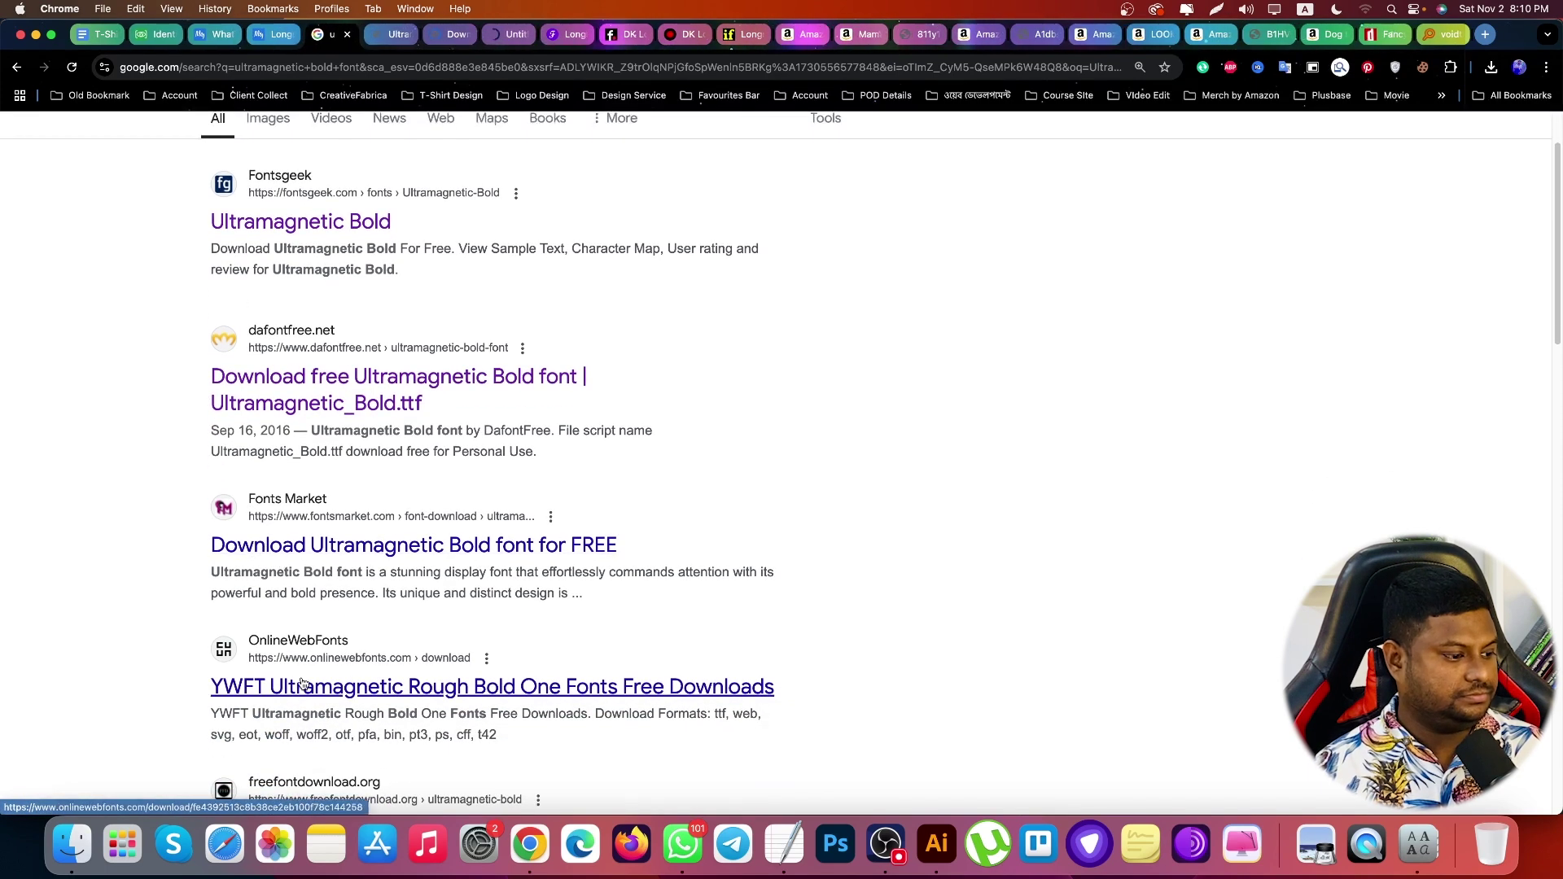
{"action": "left_click", "coordinate": [301, 688], "text": "super"}
Review the Ultramagnetic Bold previews and download options on the Fontsgeek and dafontfree.net pages
{"action": "left_click", "coordinate": [369, 36]}
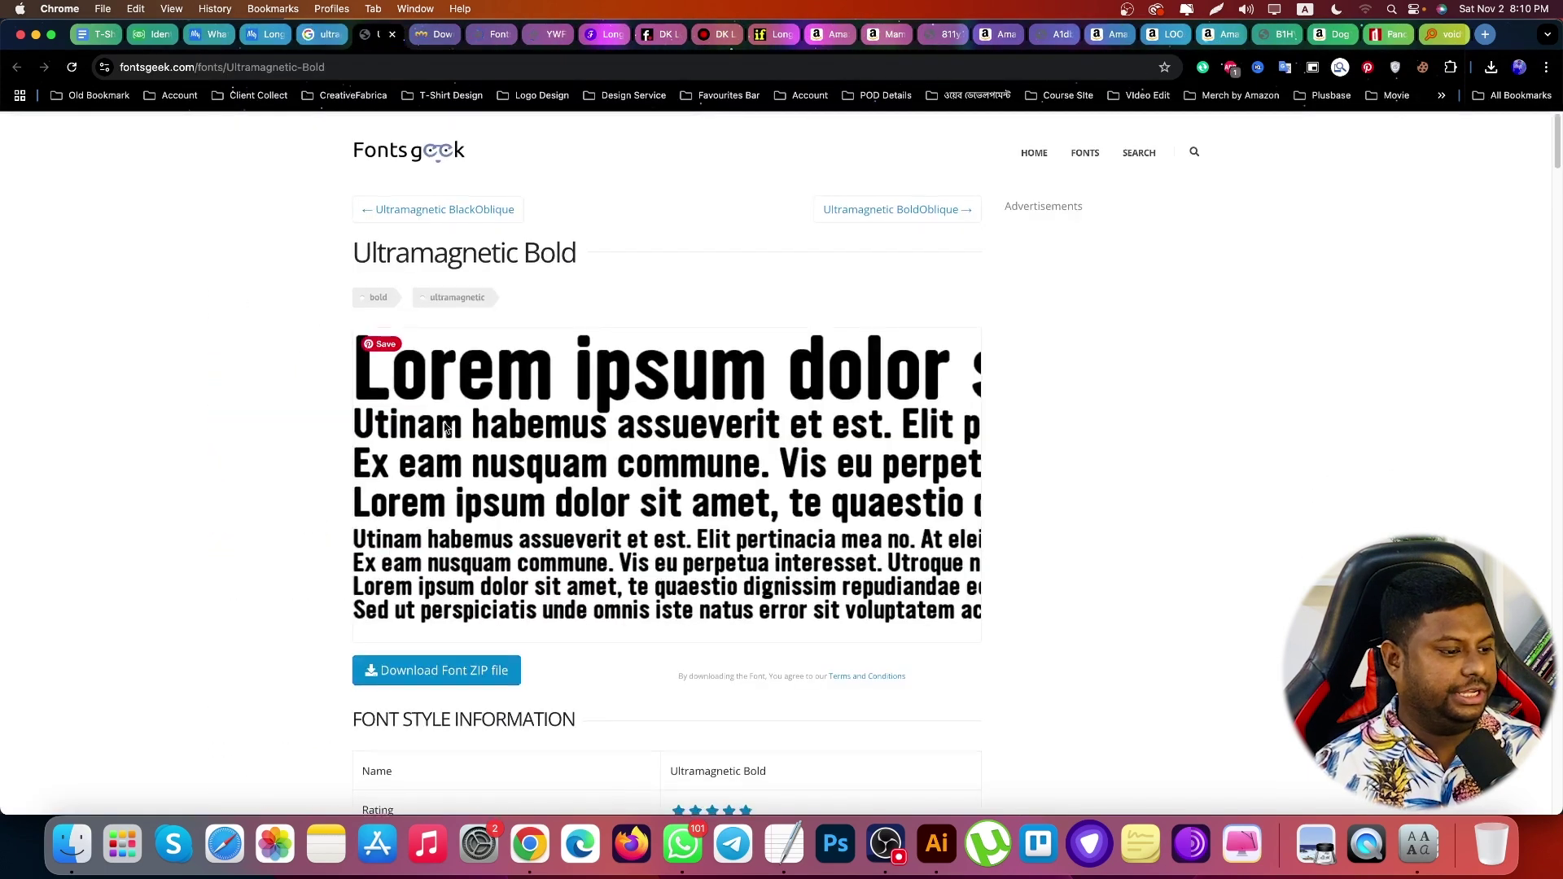
{"action": "scroll", "coordinate": [637, 372], "scroll_direction": "down", "scroll_amount": 2}
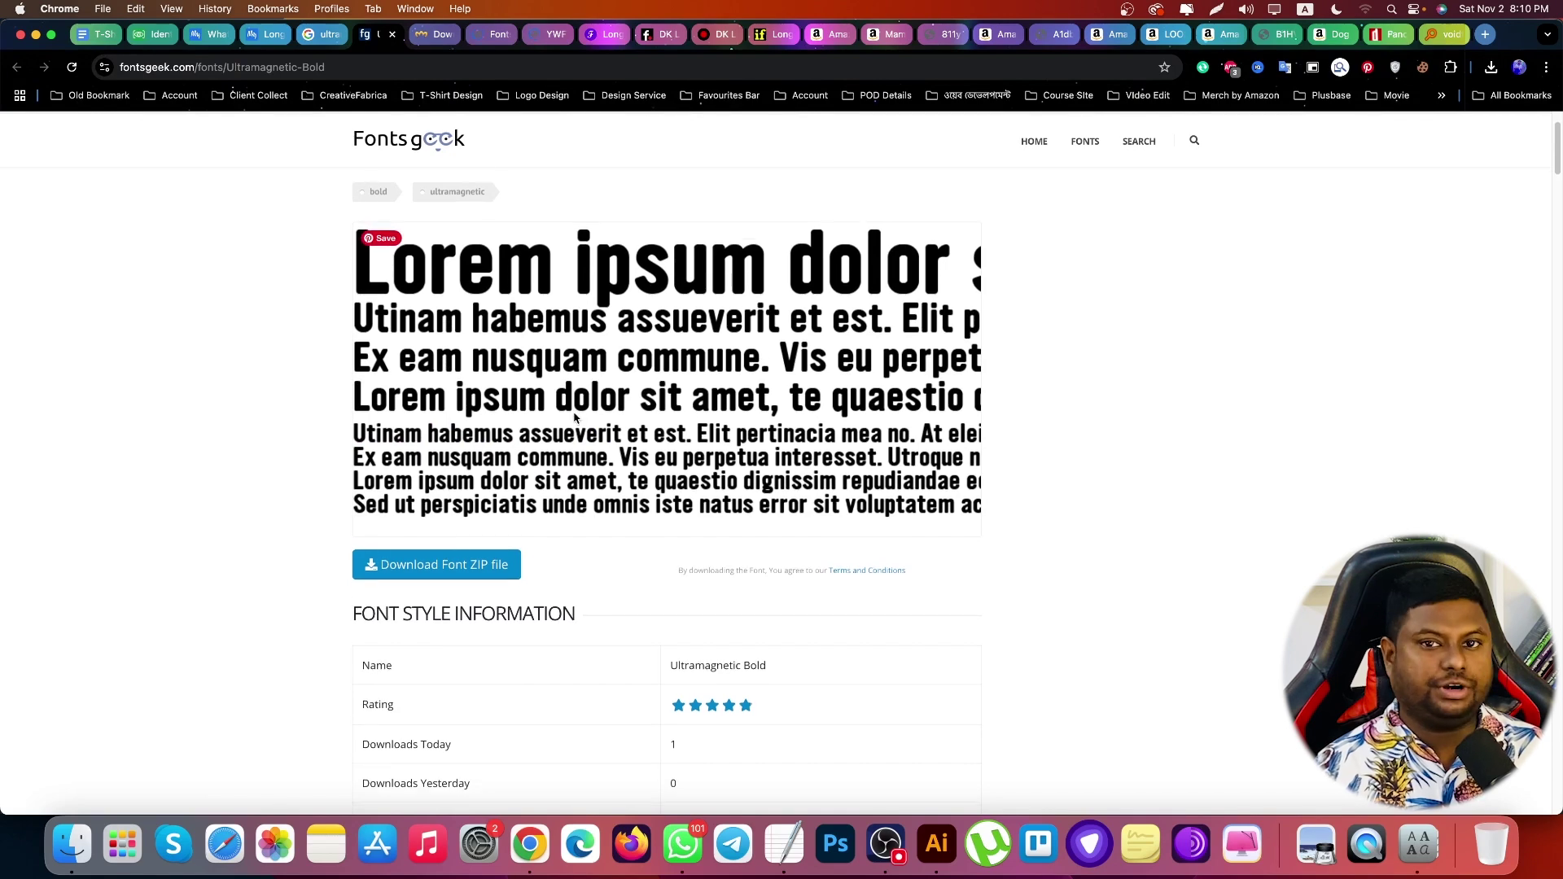
{"action": "scroll", "coordinate": [497, 455], "scroll_direction": "down", "scroll_amount": 1}
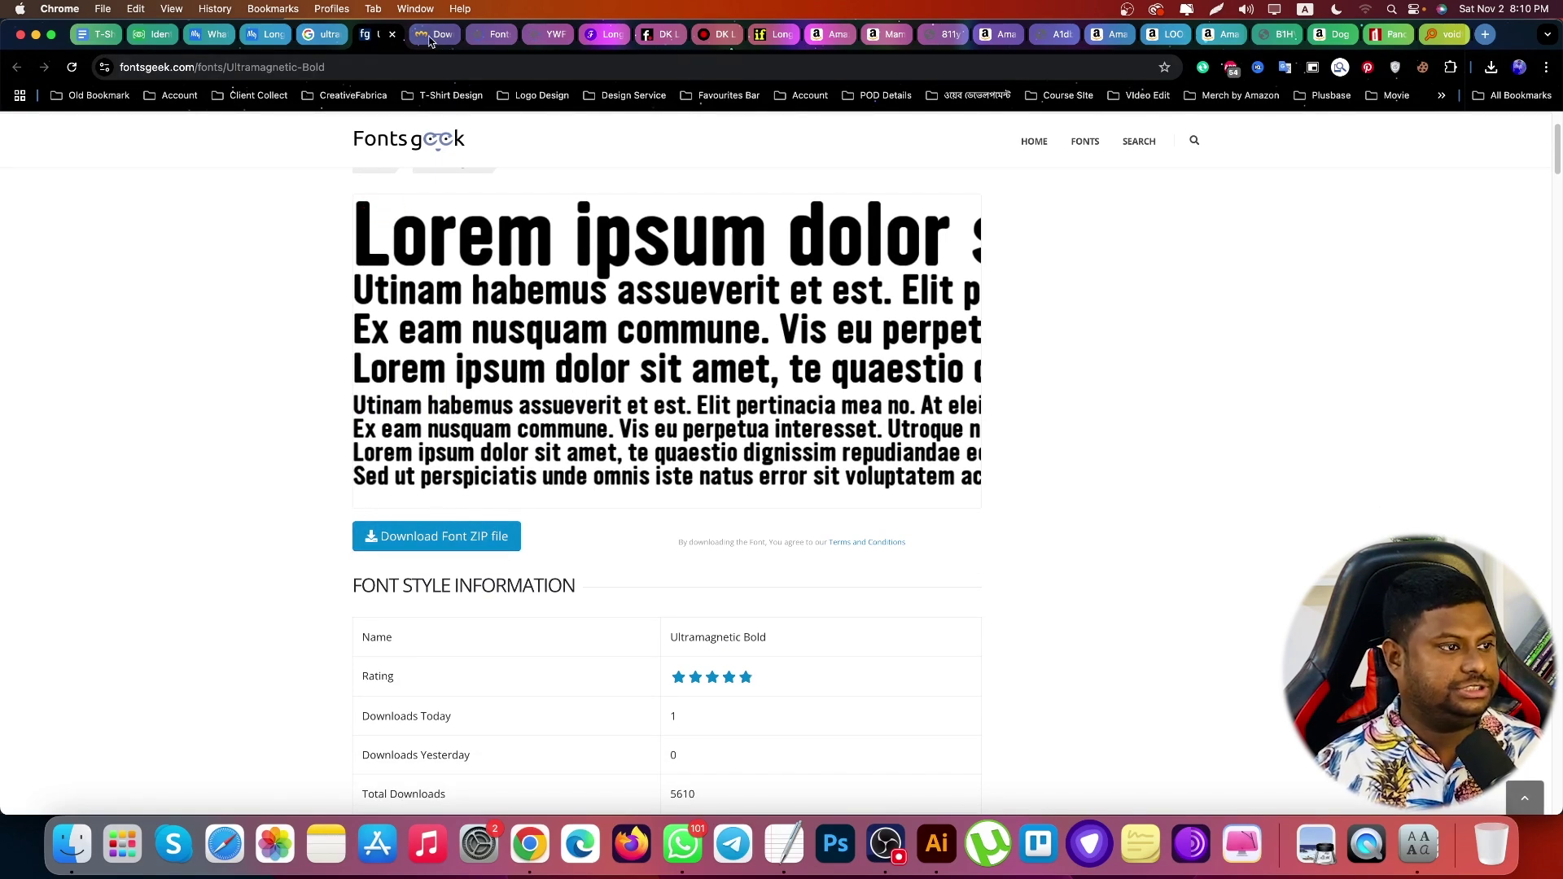
{"action": "key", "text": "ctrl+Tab"}
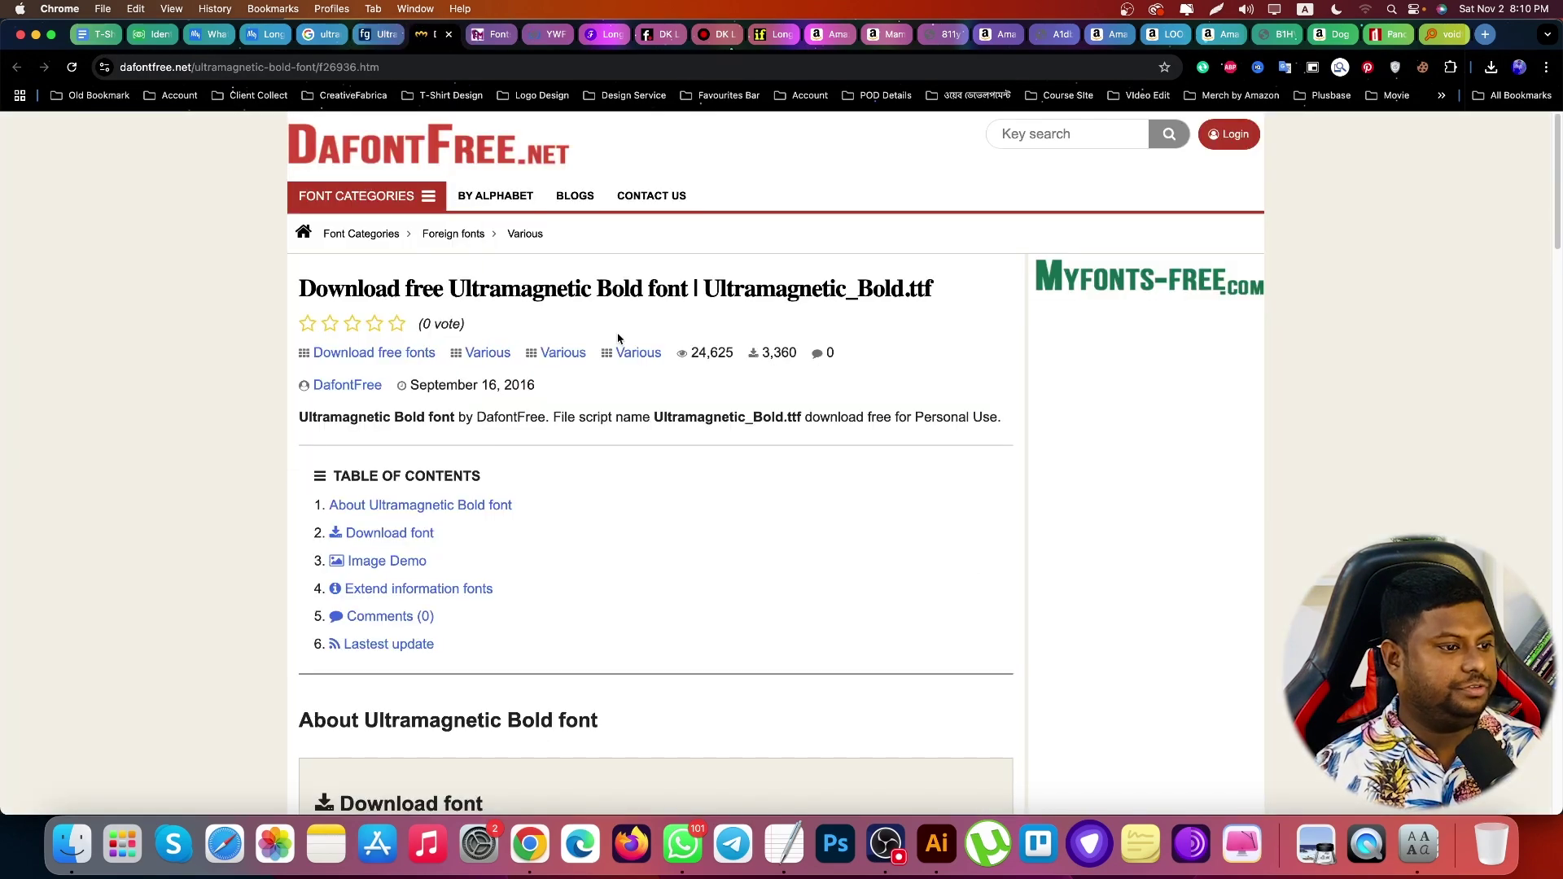
{"action": "scroll", "coordinate": [600, 326], "scroll_direction": "down", "scroll_amount": 3}
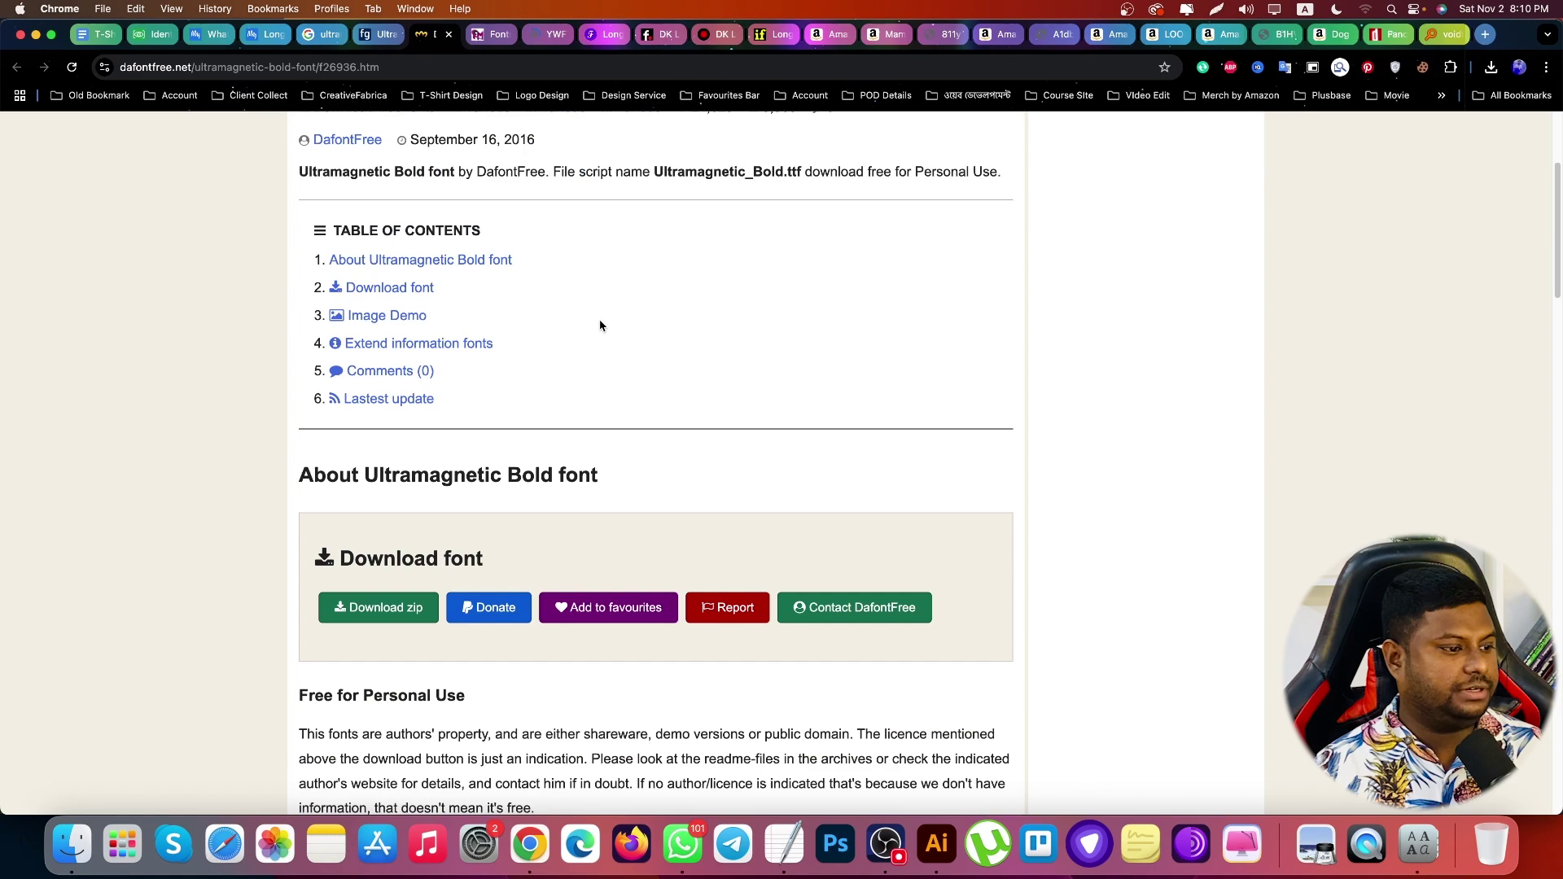
Find the Ultramagnetic Bold download section on Fonts Market and complete its reCAPTCHA check
{"action": "left_click", "coordinate": [492, 35]}
{"action": "scroll", "coordinate": [562, 528], "scroll_direction": "down", "scroll_amount": 10}
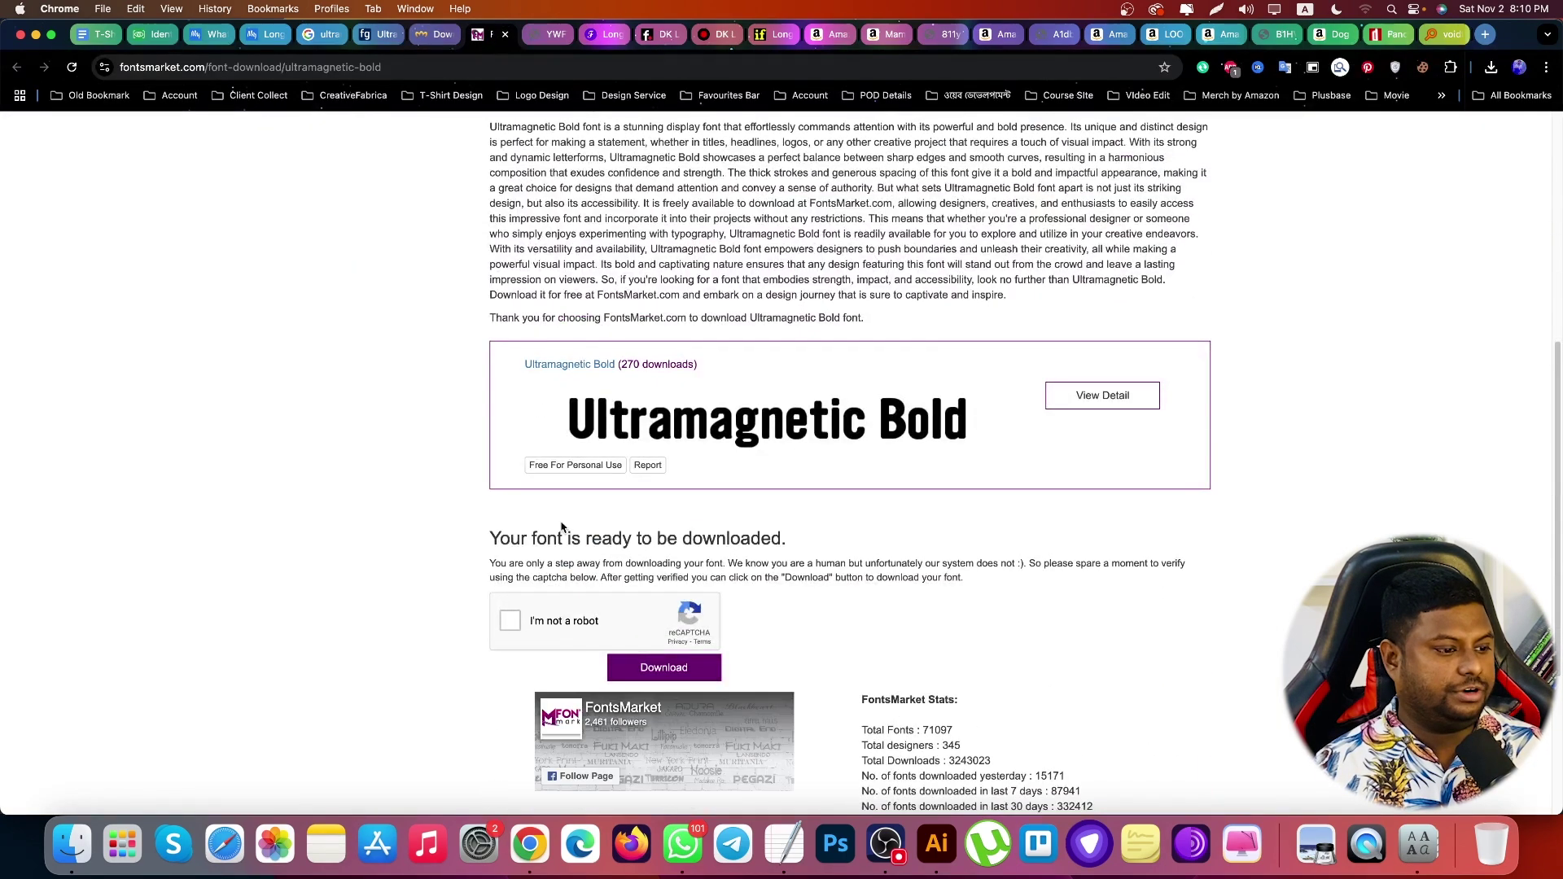
{"action": "left_click", "coordinate": [511, 621]}
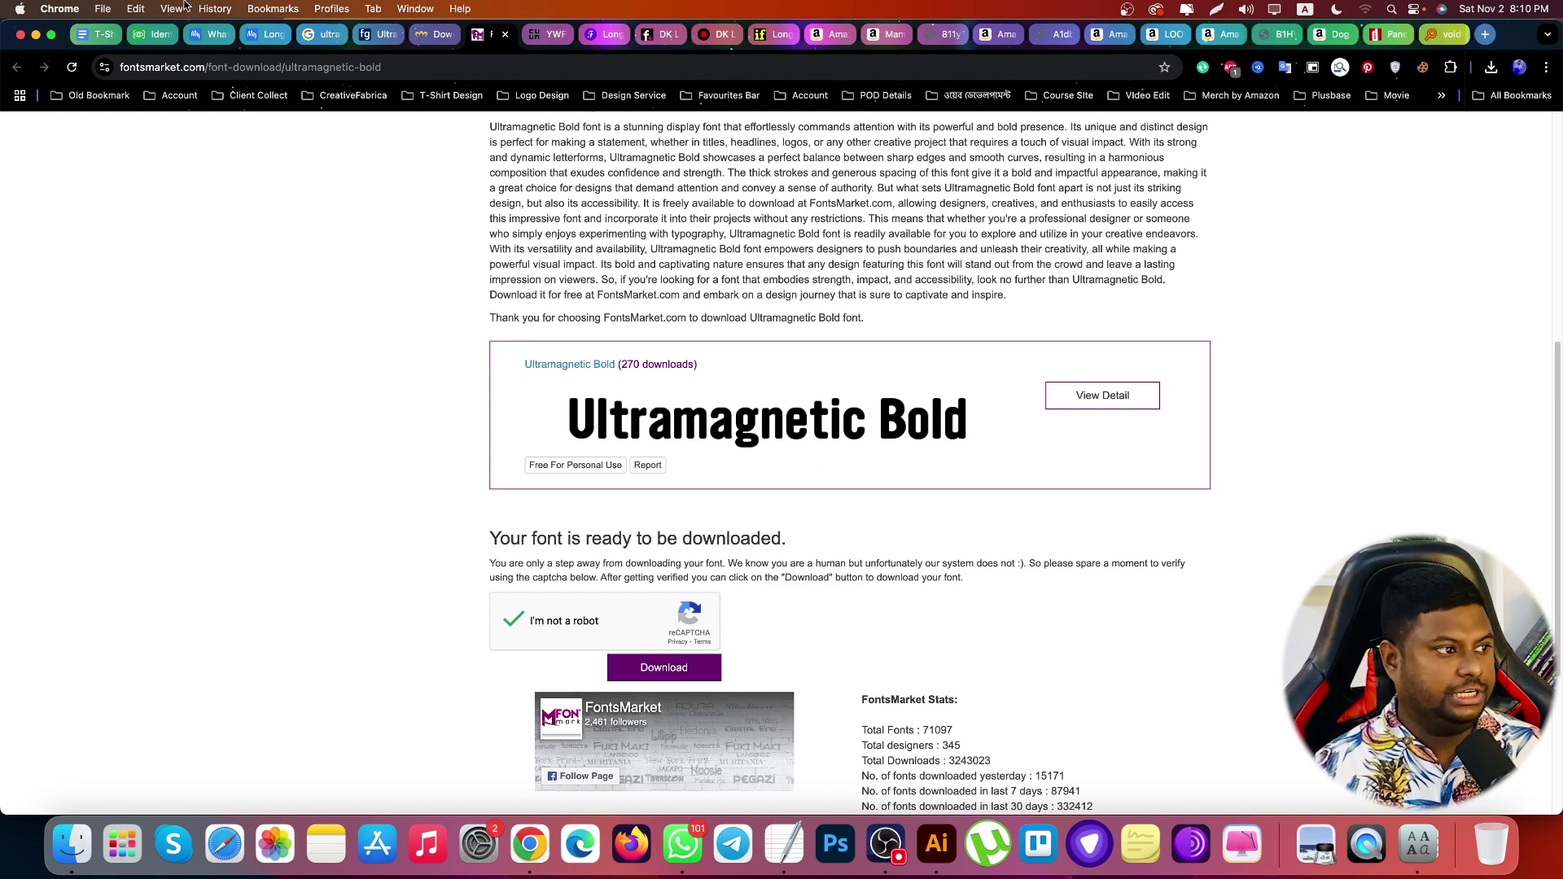
Compare LikeFont's list of matching fonts with the MAMA sample image
{"action": "left_click", "coordinate": [153, 35]}
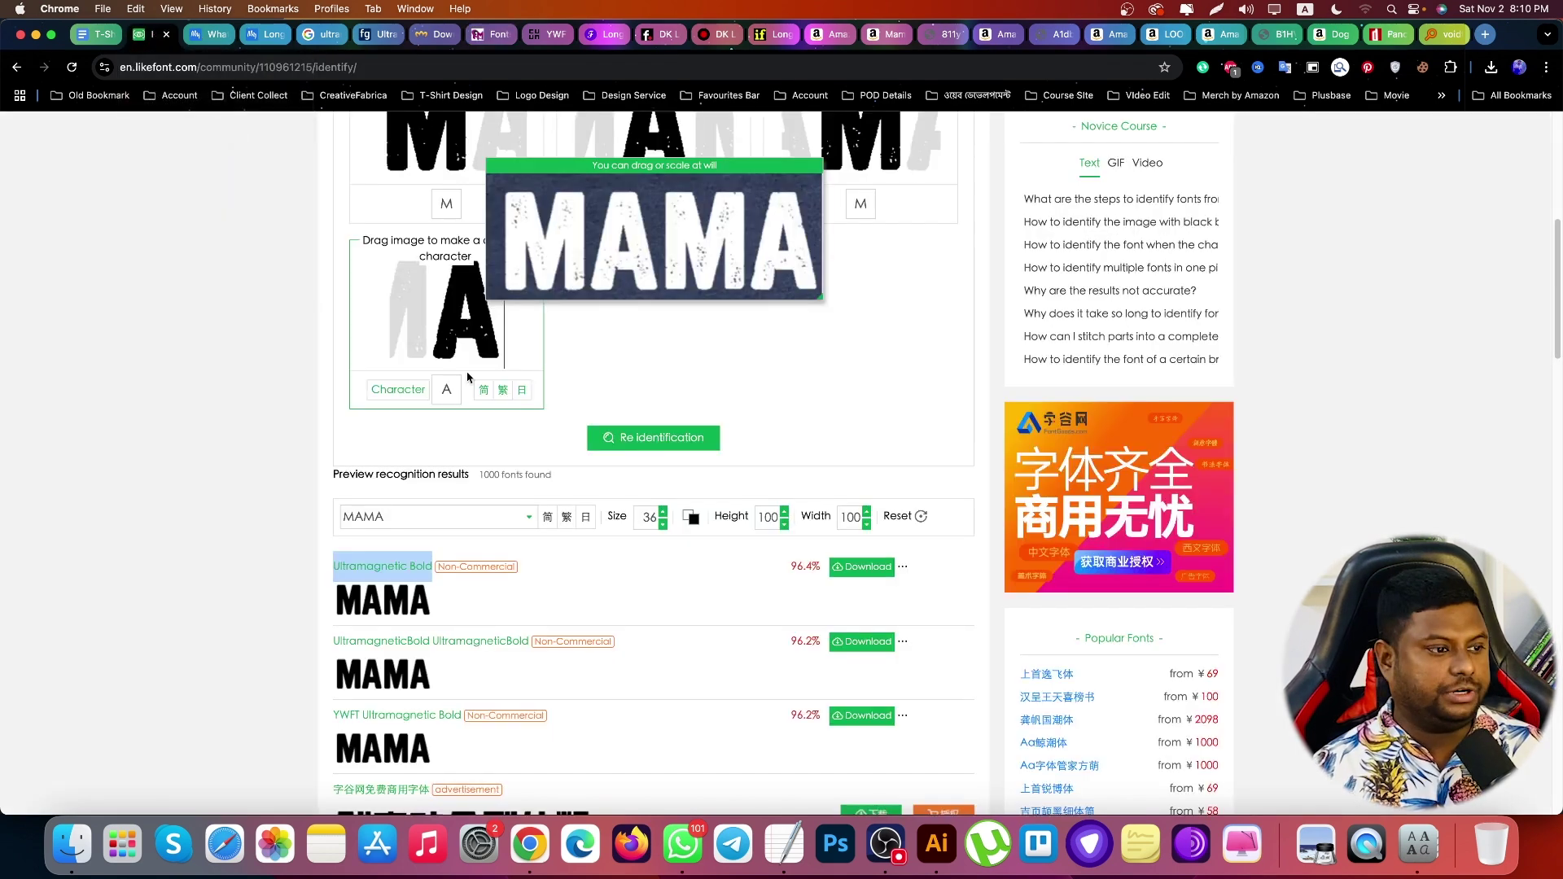
{"action": "scroll", "coordinate": [366, 432], "scroll_direction": "down", "scroll_amount": 3}
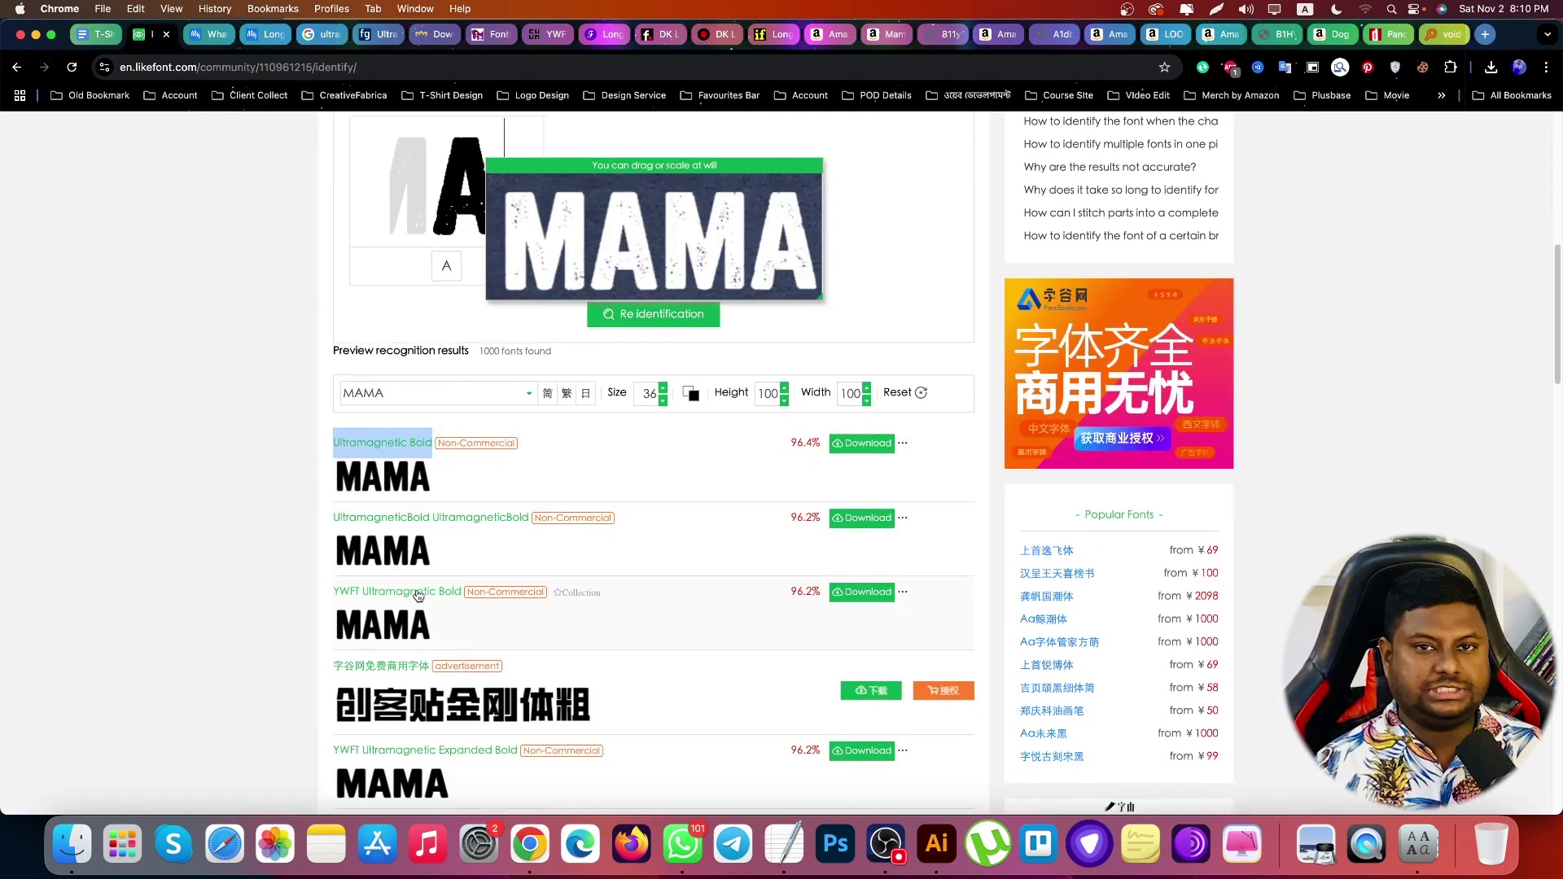
{"action": "scroll", "coordinate": [417, 595], "scroll_direction": "down", "scroll_amount": 8}
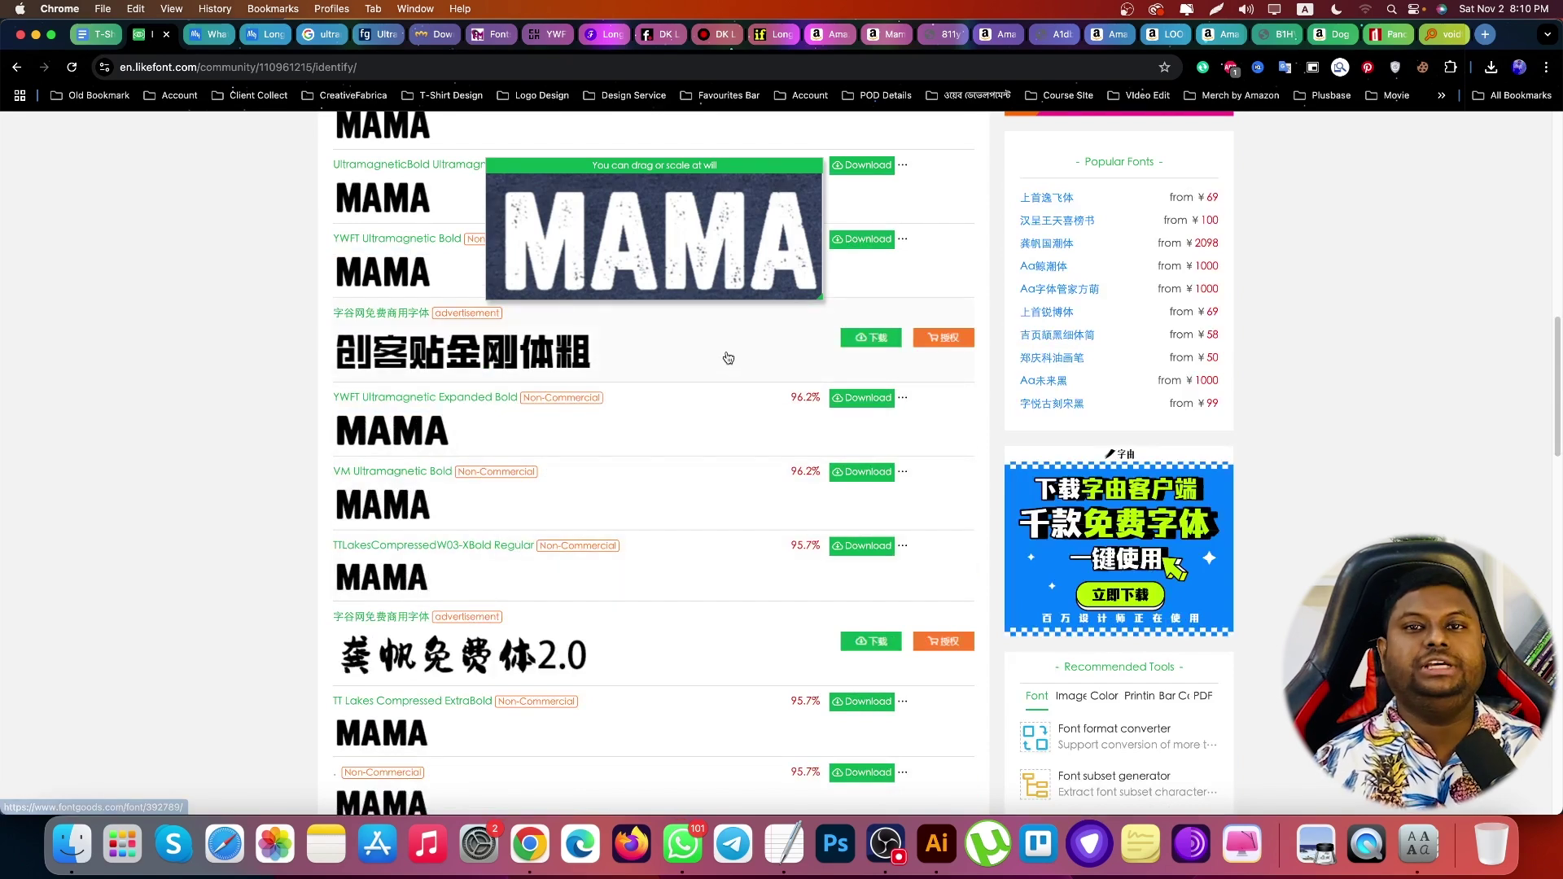
Go through the open Amazon shirt pages and images to reach the Best Mom Best Mother T-Shirt listing
{"action": "left_click", "coordinate": [886, 34]}
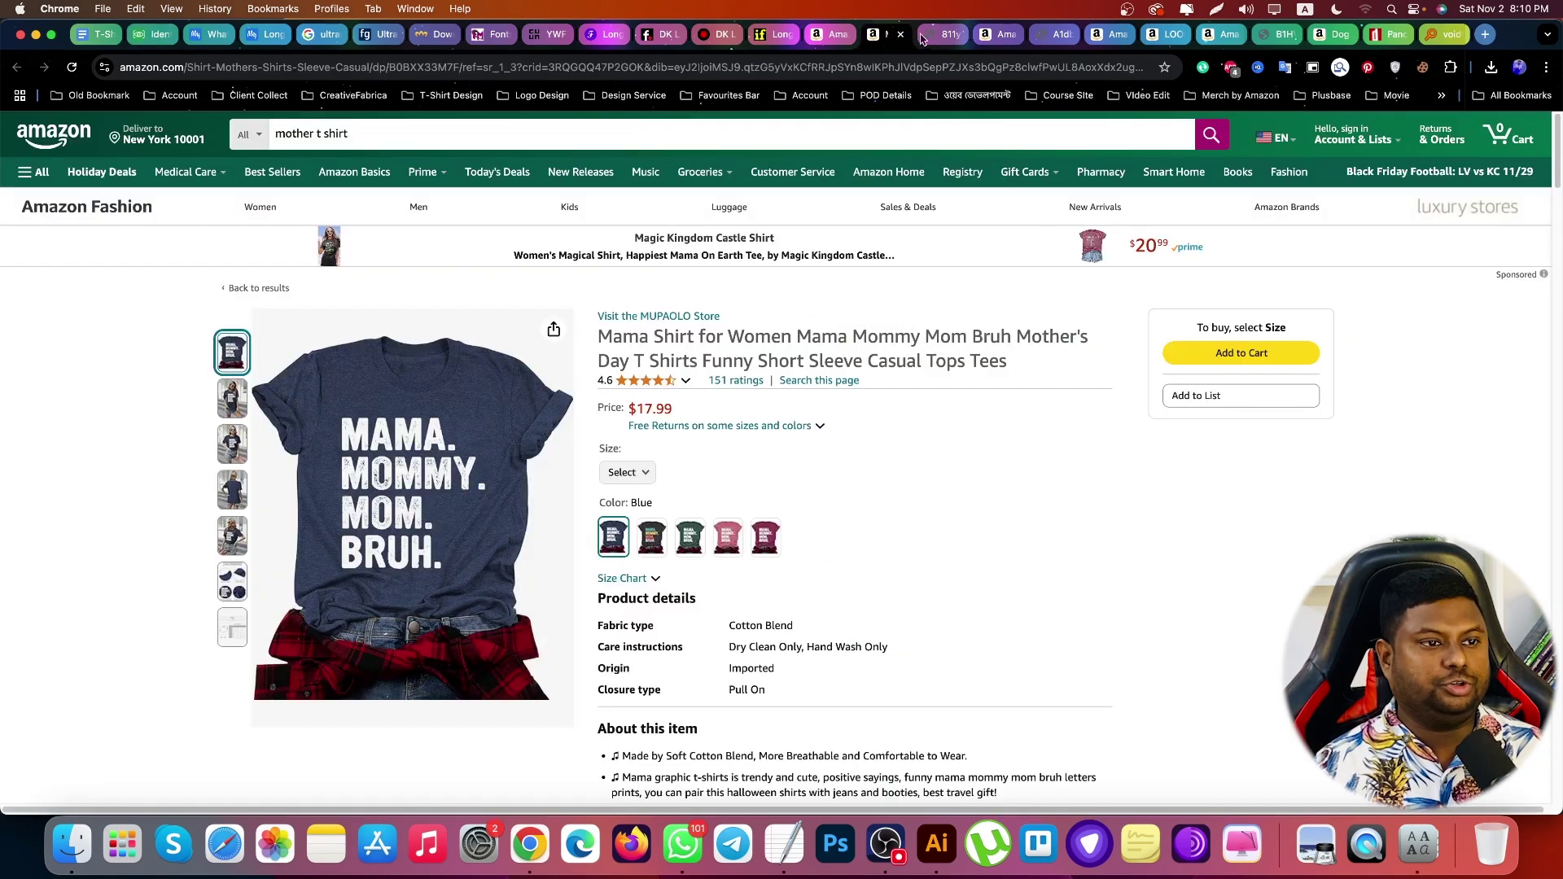
{"action": "left_click", "coordinate": [942, 36]}
{"action": "left_click", "coordinate": [994, 35]}
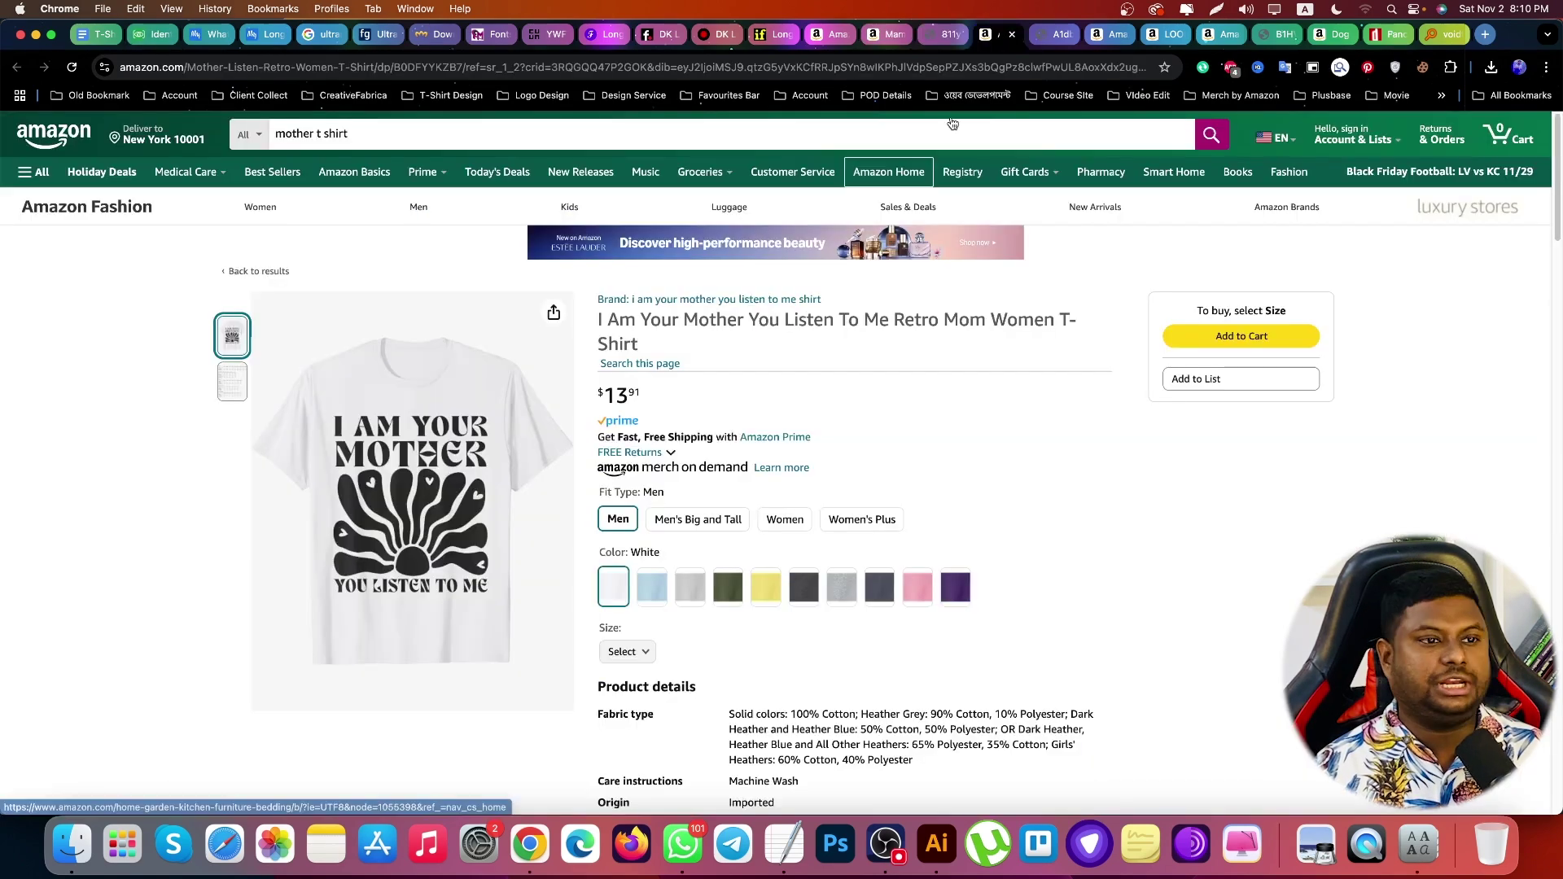
{"action": "left_click", "coordinate": [1038, 38]}
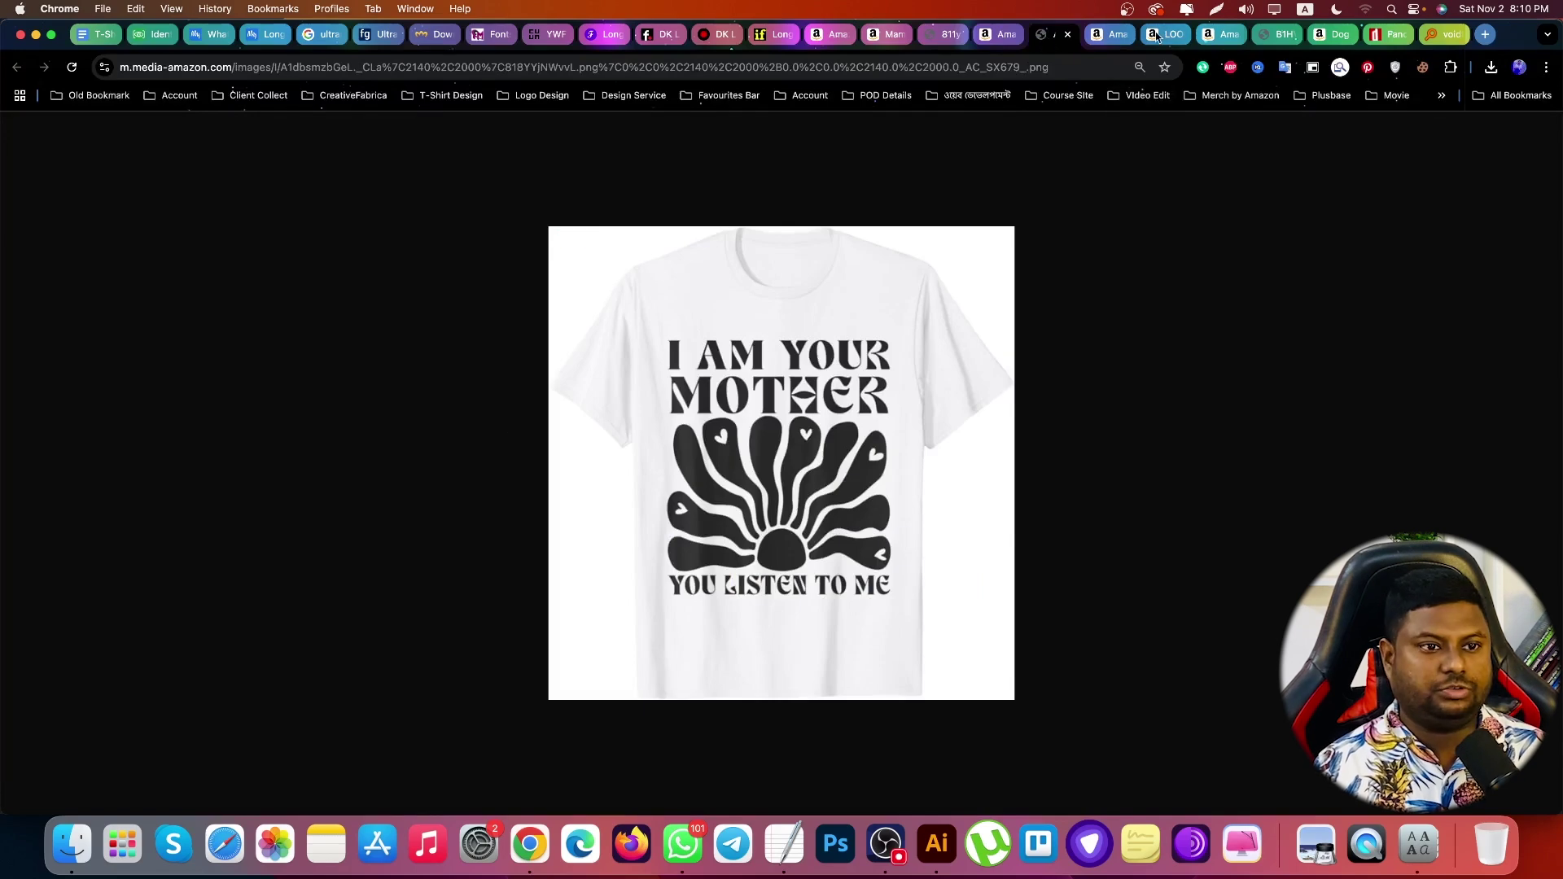
{"action": "left_click", "coordinate": [1109, 35]}
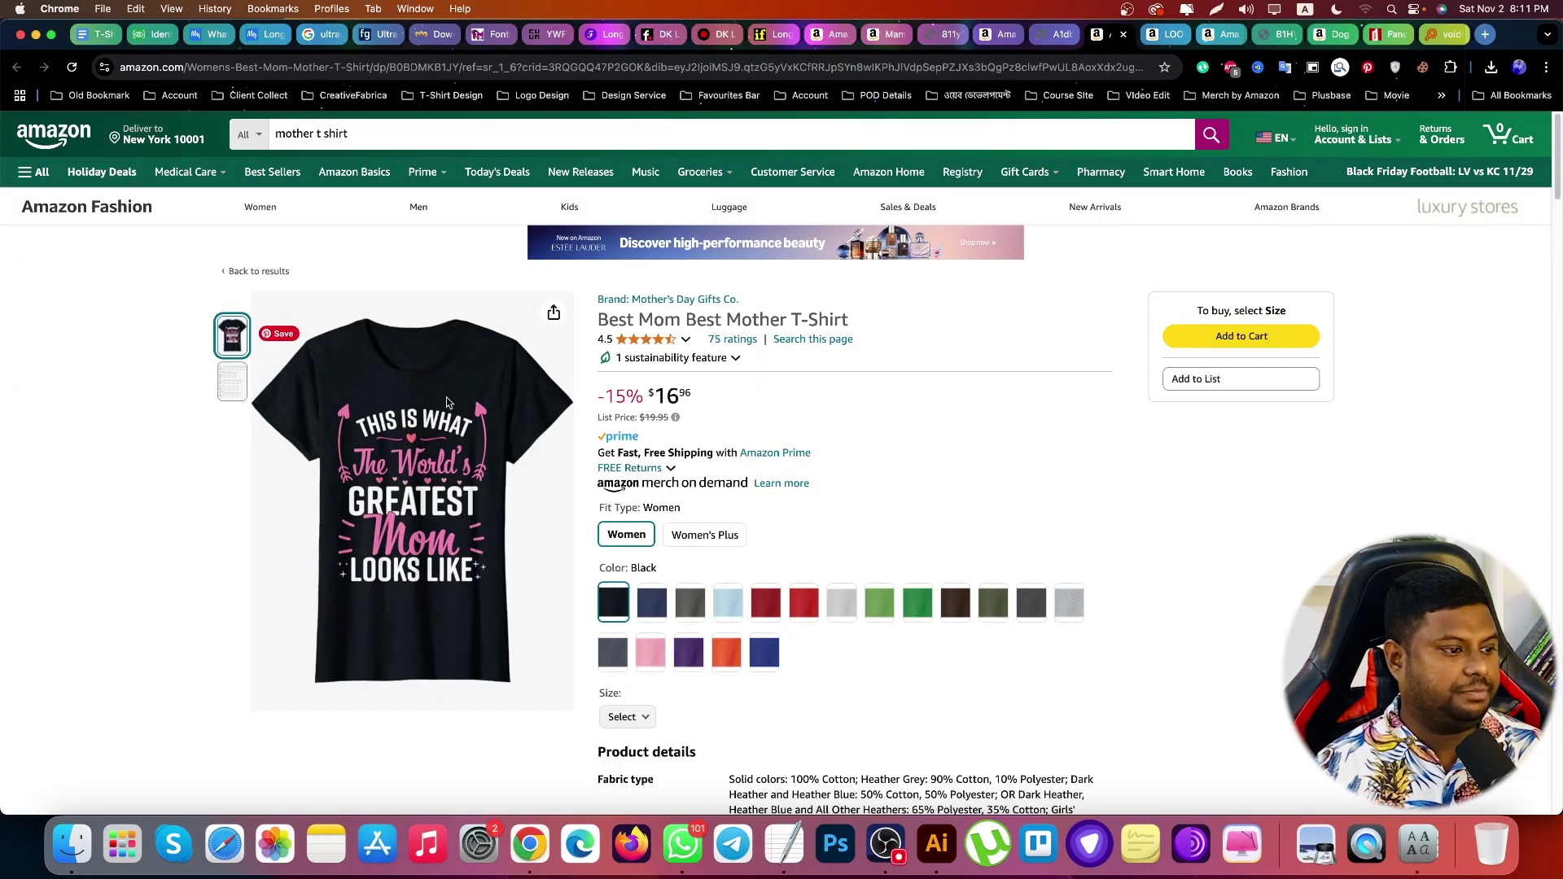
Open the Best Mom shirt image in a new tab and load it full size by removing ".0_AC_SX679_" from its address
{"action": "right_click", "coordinate": [415, 431]}
{"action": "left_click", "coordinate": [476, 441]}
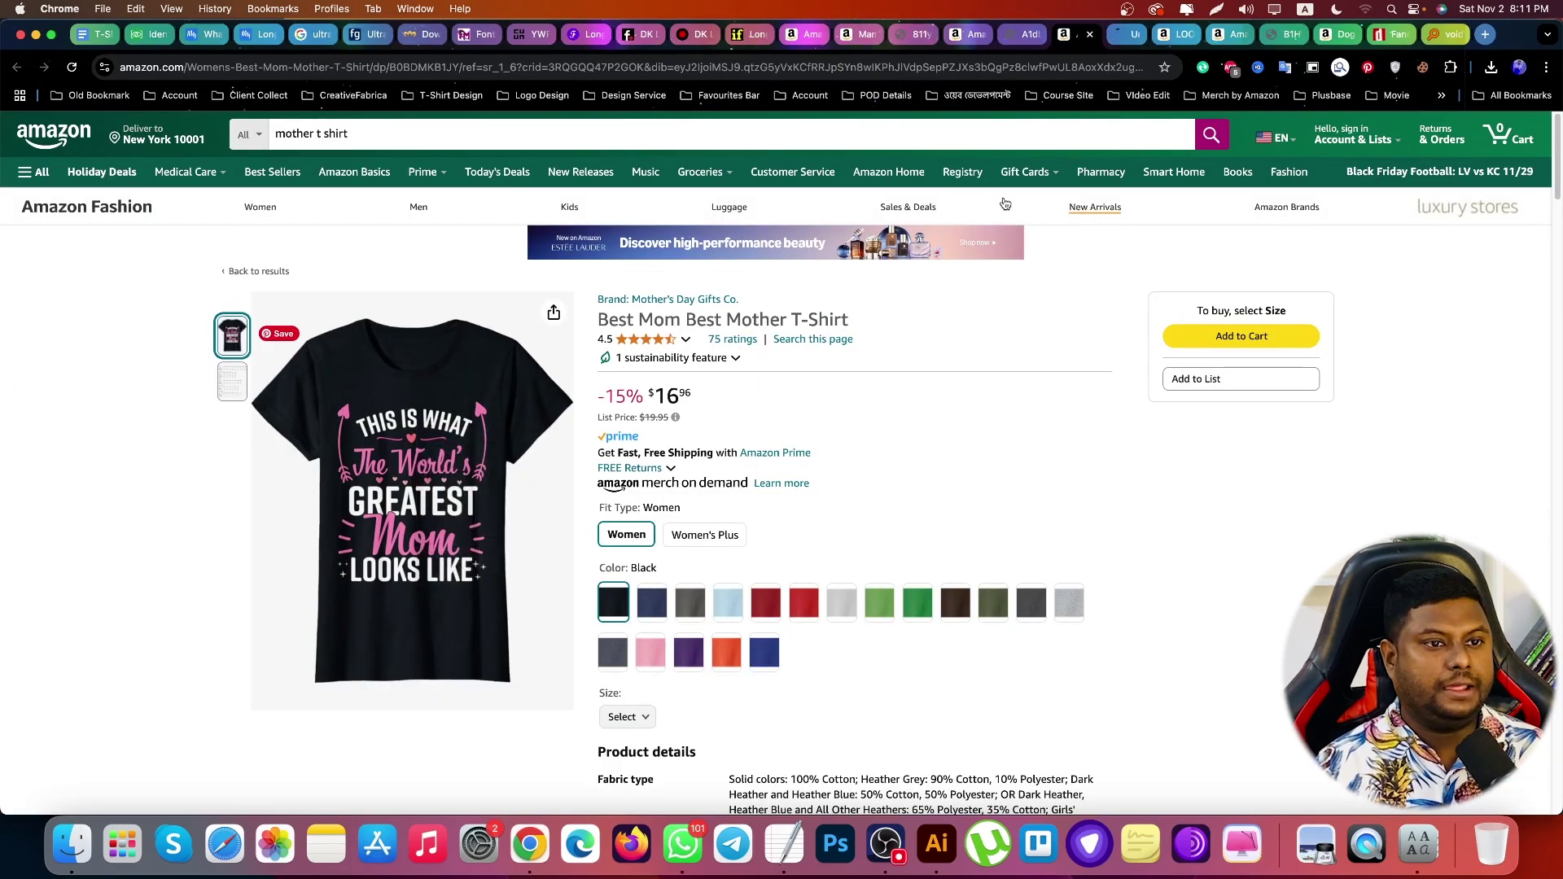
{"action": "left_click", "coordinate": [1112, 34]}
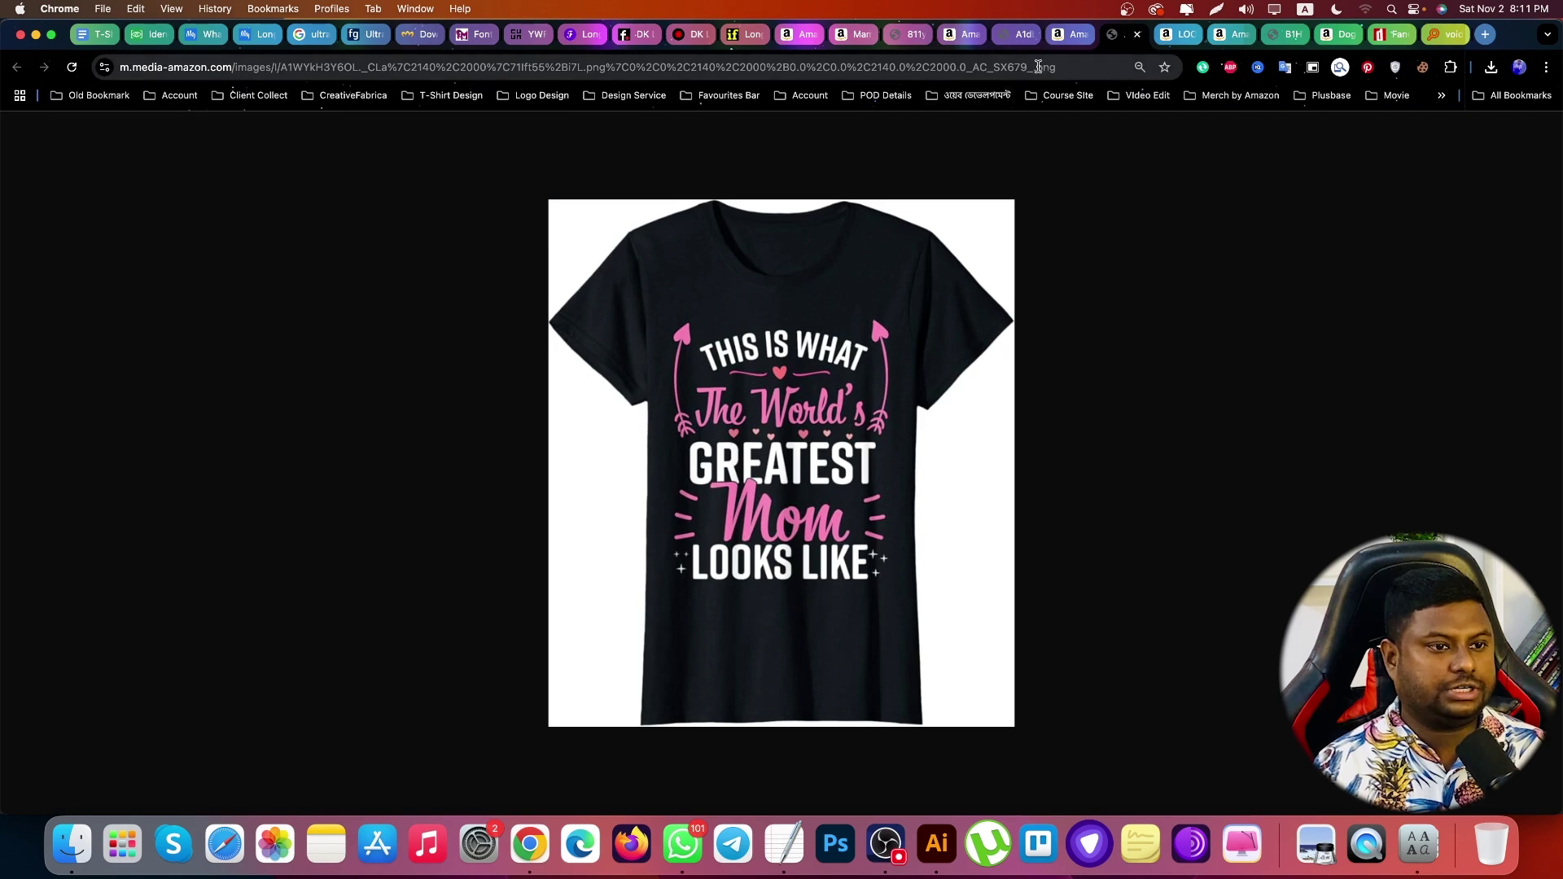
{"action": "left_click_drag", "start_coordinate": [1042, 67], "coordinate": [960, 64]}
{"action": "key", "text": "BackSpace"}
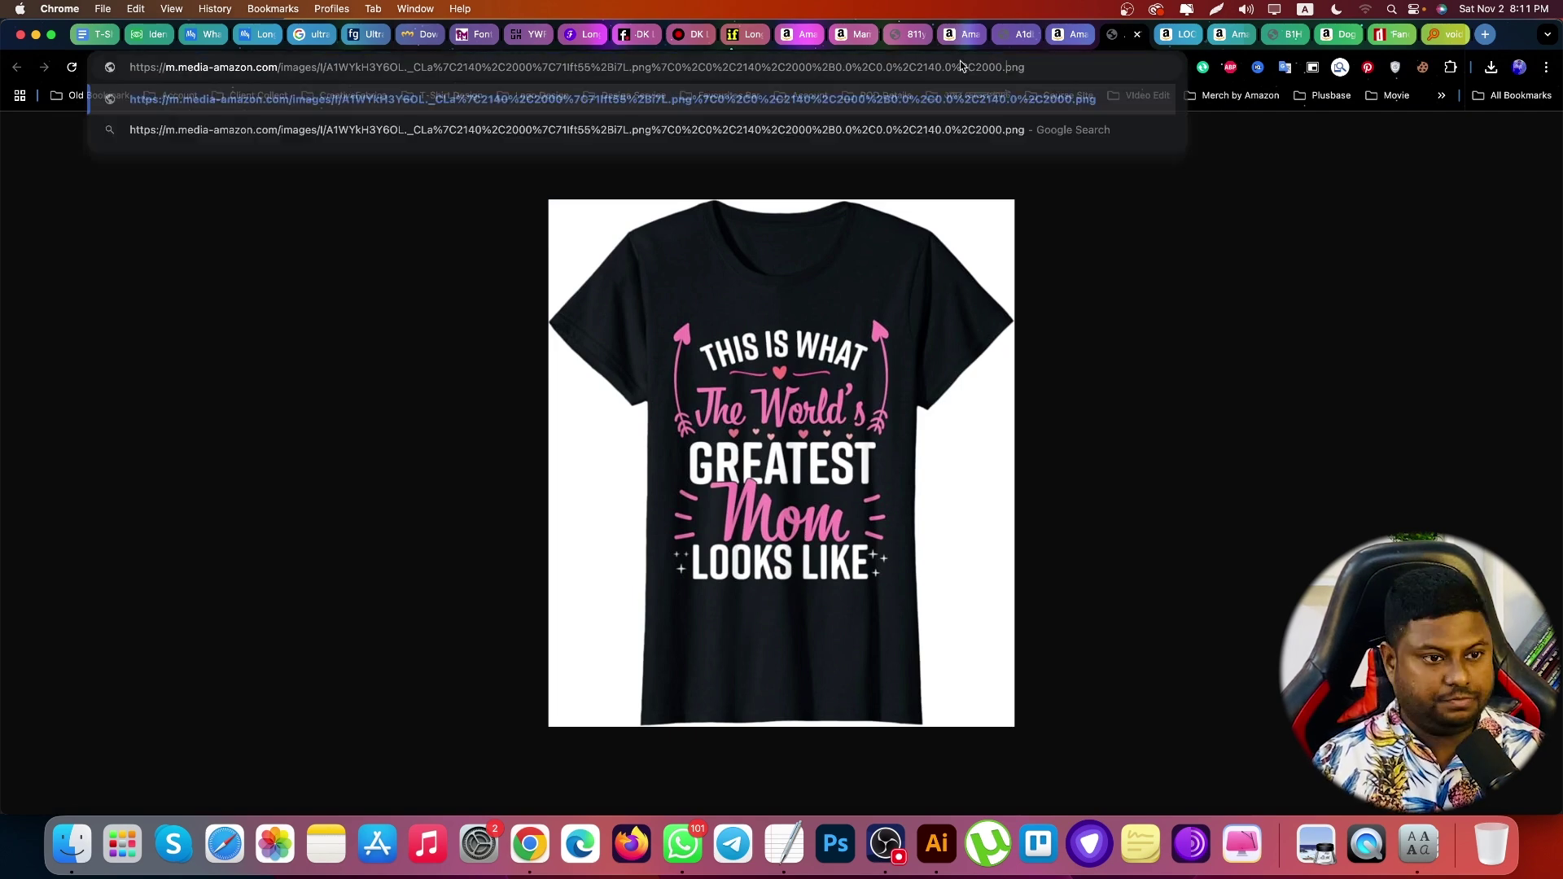
{"action": "type", "text": "."}
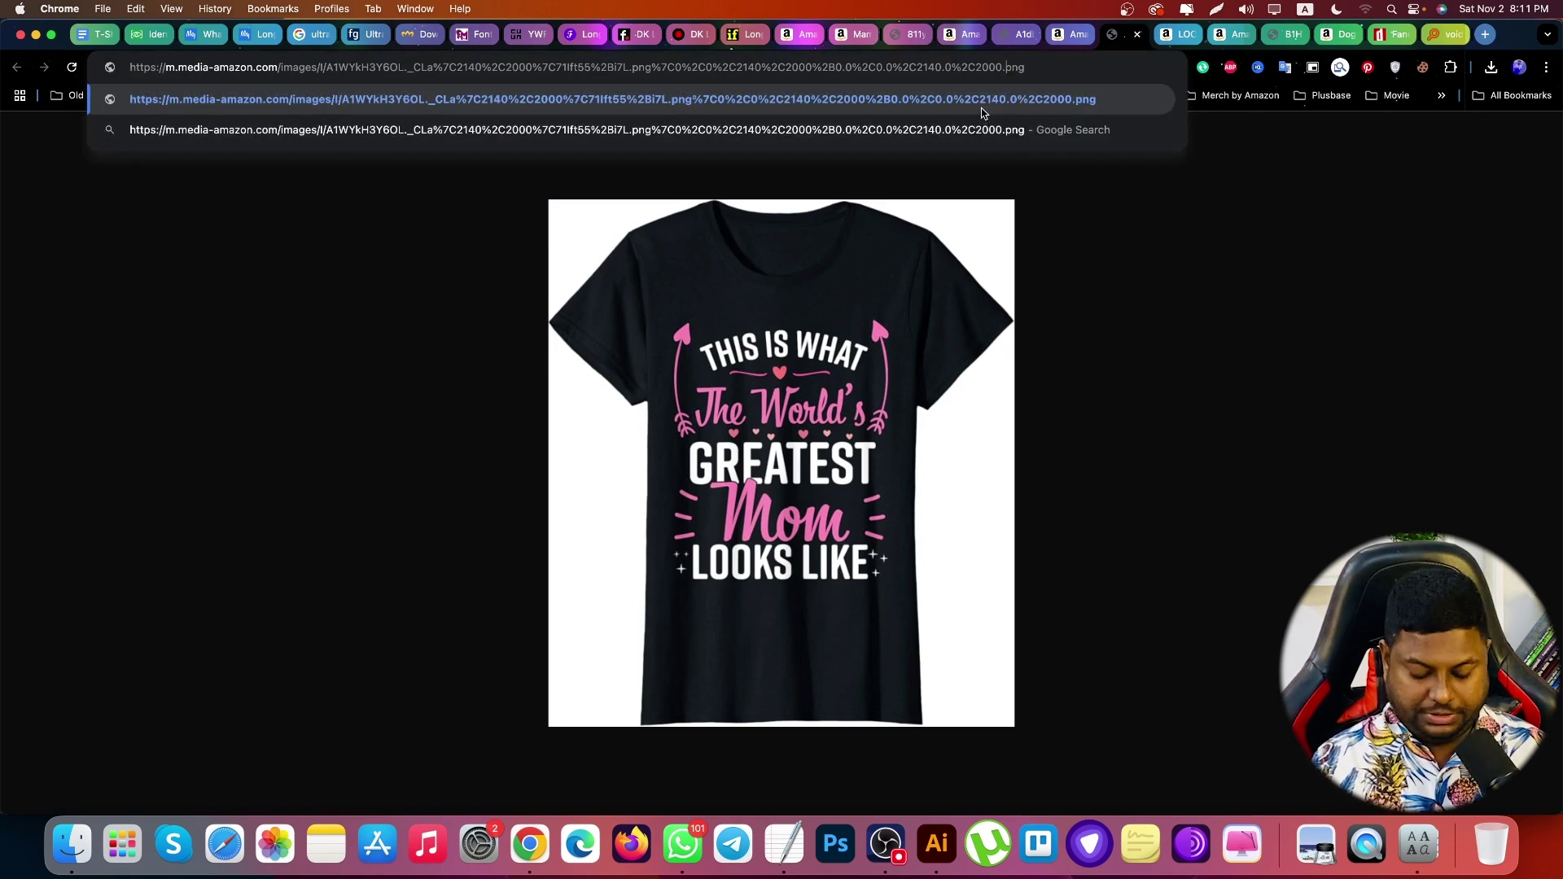
{"action": "key", "text": "Return"}
Copy the full-size World's Greatest Mom shirt image and paste it into the Untitled-1 document in Illustrator
{"action": "left_click", "coordinate": [775, 362]}
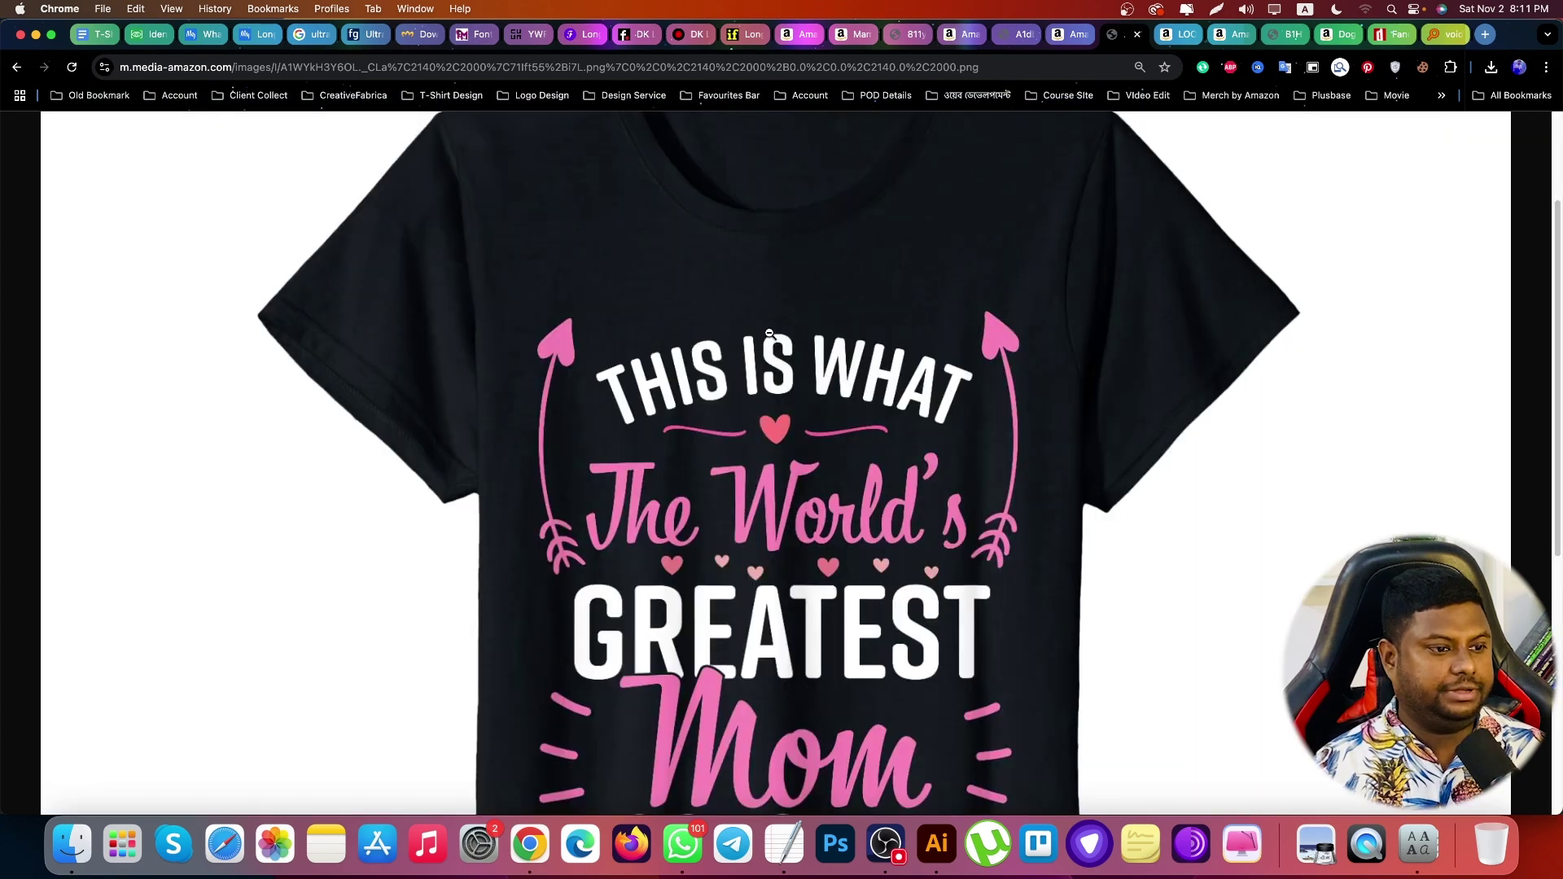
{"action": "right_click", "coordinate": [767, 330]}
{"action": "left_click", "coordinate": [814, 376]}
{"action": "left_click", "coordinate": [936, 844]}
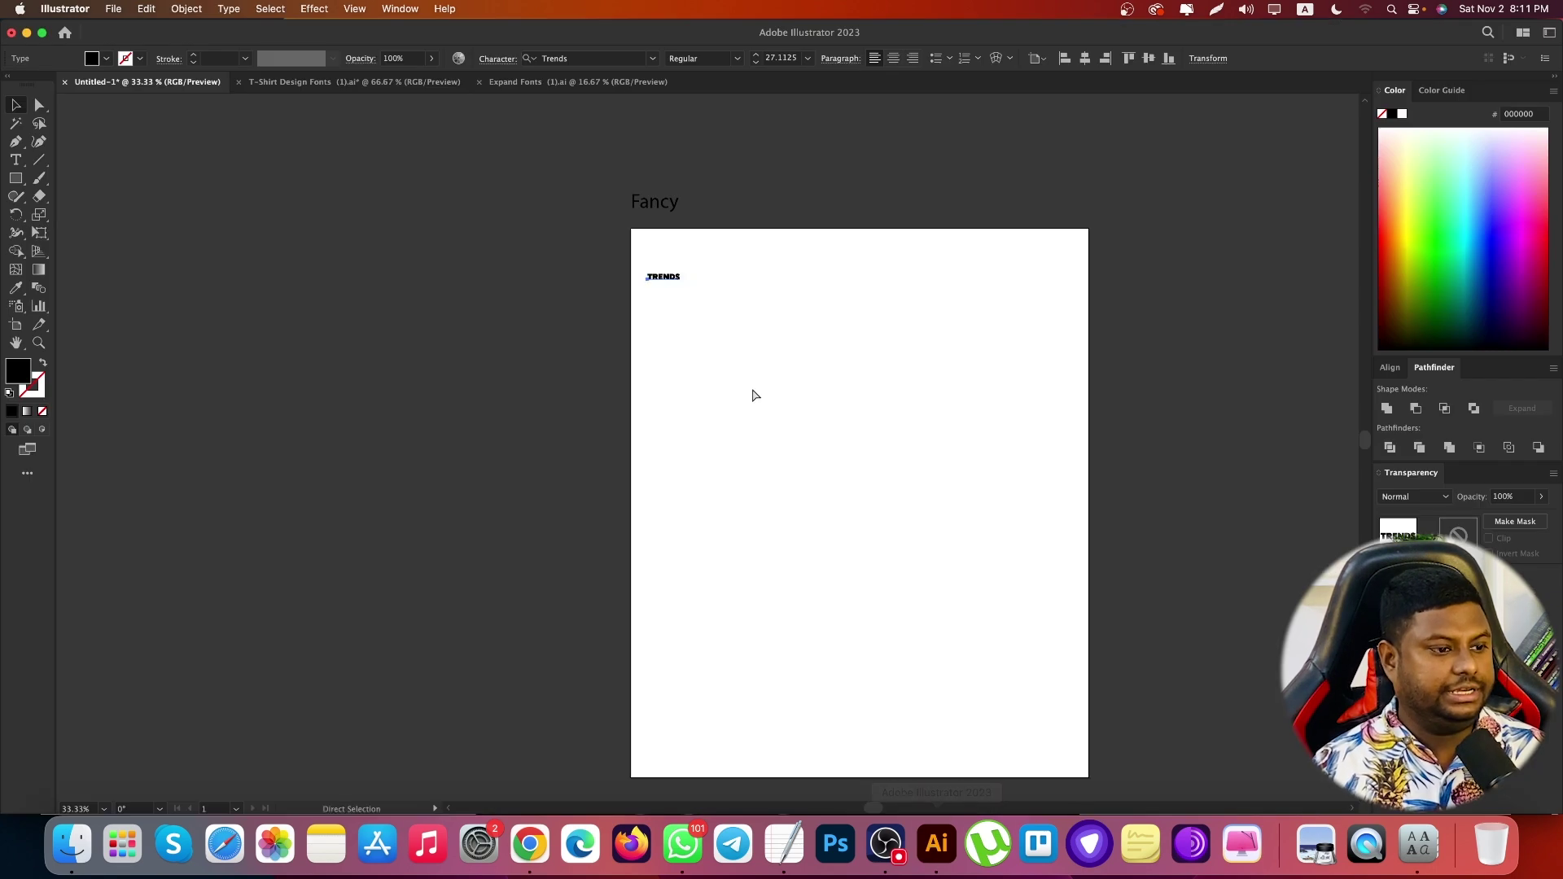
{"action": "key", "text": "super+v"}
Reposition the pasted shirt image on the Illustrator canvas
{"action": "key", "text": "super+minus"}
{"action": "left_click_drag", "start_coordinate": [701, 391], "coordinate": [869, 414]}
{"action": "key", "text": "super+1"}
{"action": "scroll", "coordinate": [806, 426], "scroll_direction": "down", "scroll_amount": 1}
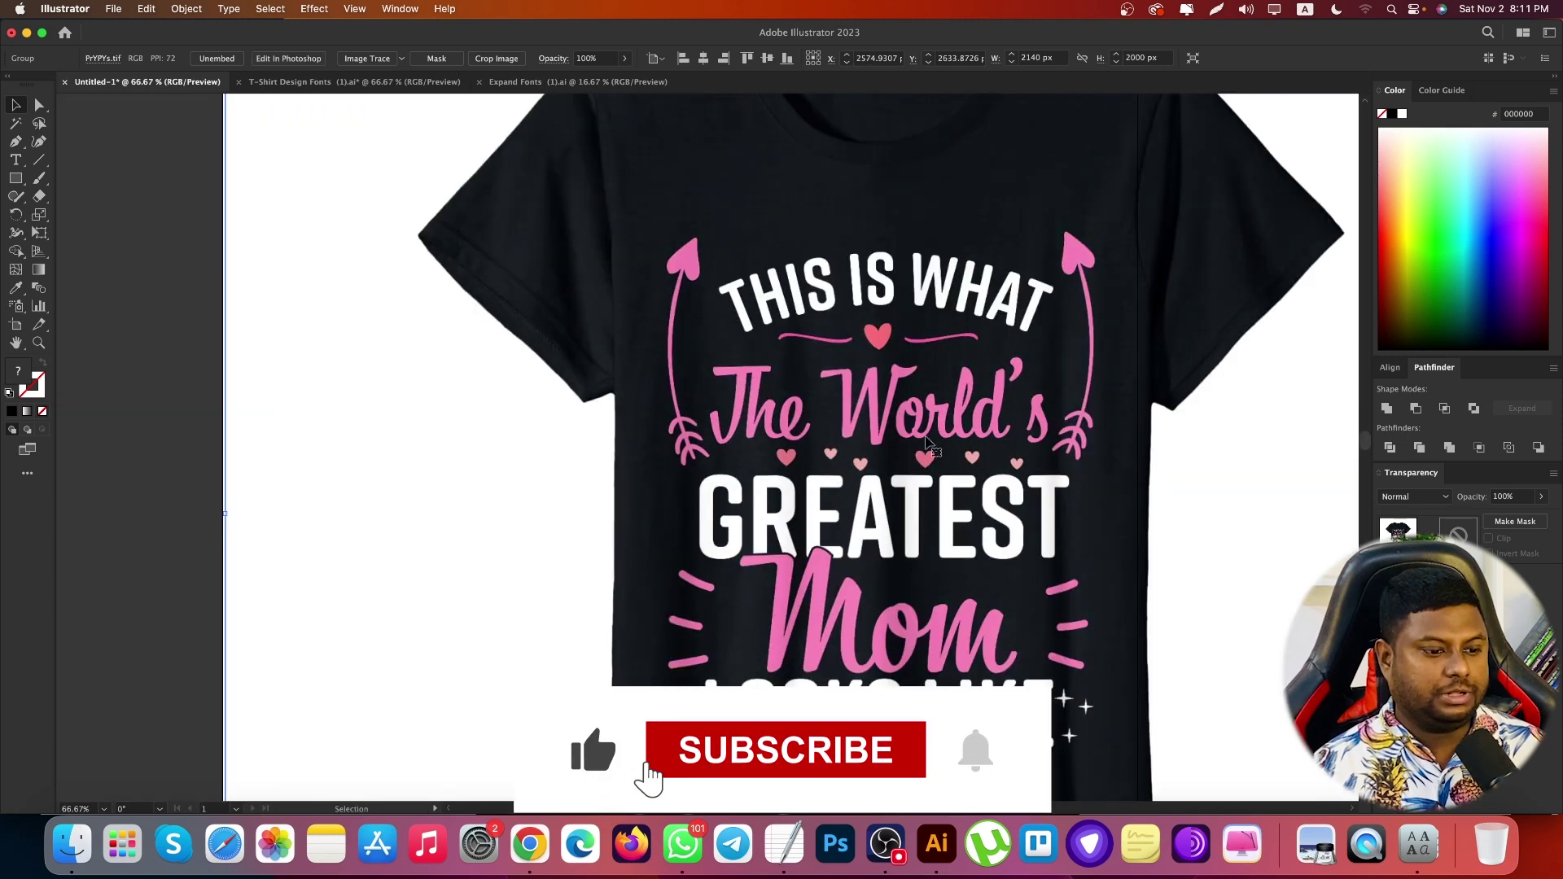
{"action": "scroll", "coordinate": [744, 369], "scroll_direction": "right", "scroll_amount": 4}
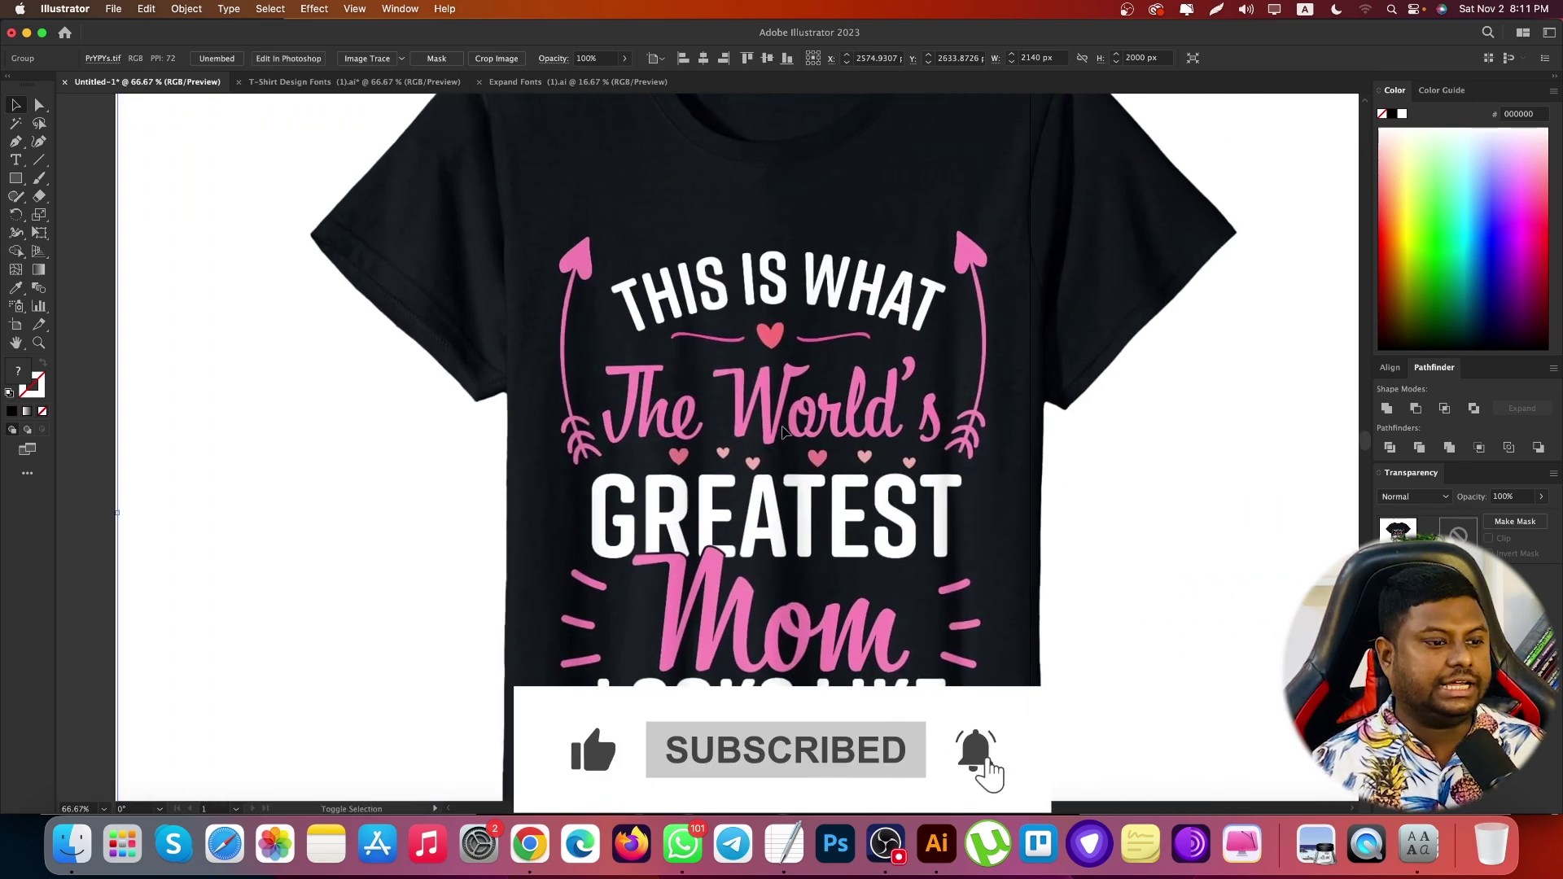
Capture a screenshot of the pink World' lettering on the shirt, about 415 x 180 px, and save it as an image file
{"action": "scroll", "coordinate": [785, 407], "scroll_direction": "up", "scroll_amount": 1}
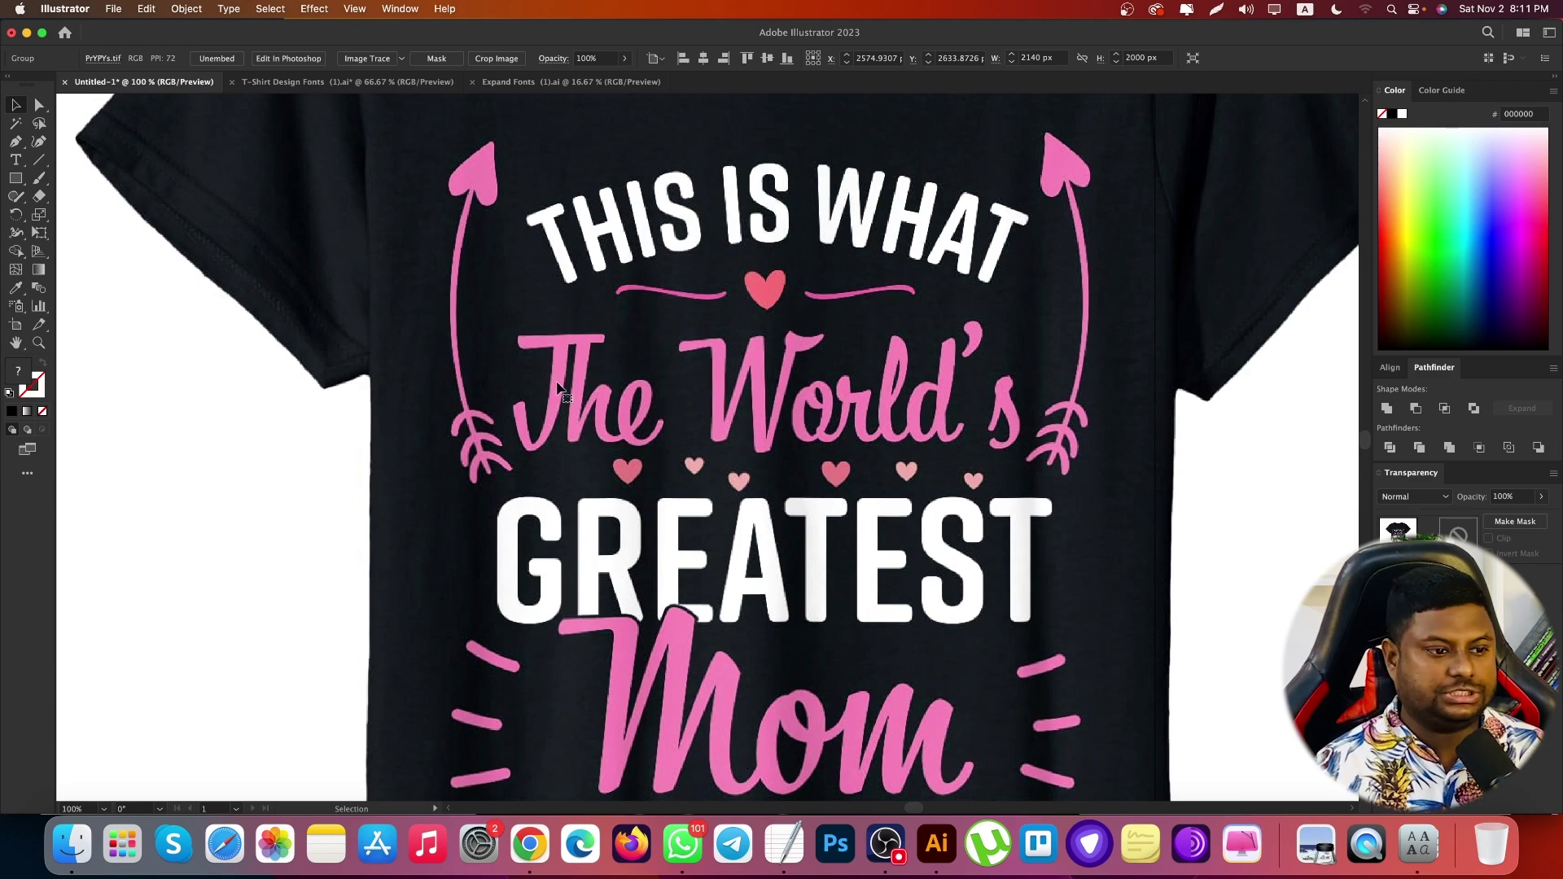
{"action": "scroll", "coordinate": [586, 411], "scroll_direction": "right", "scroll_amount": 5}
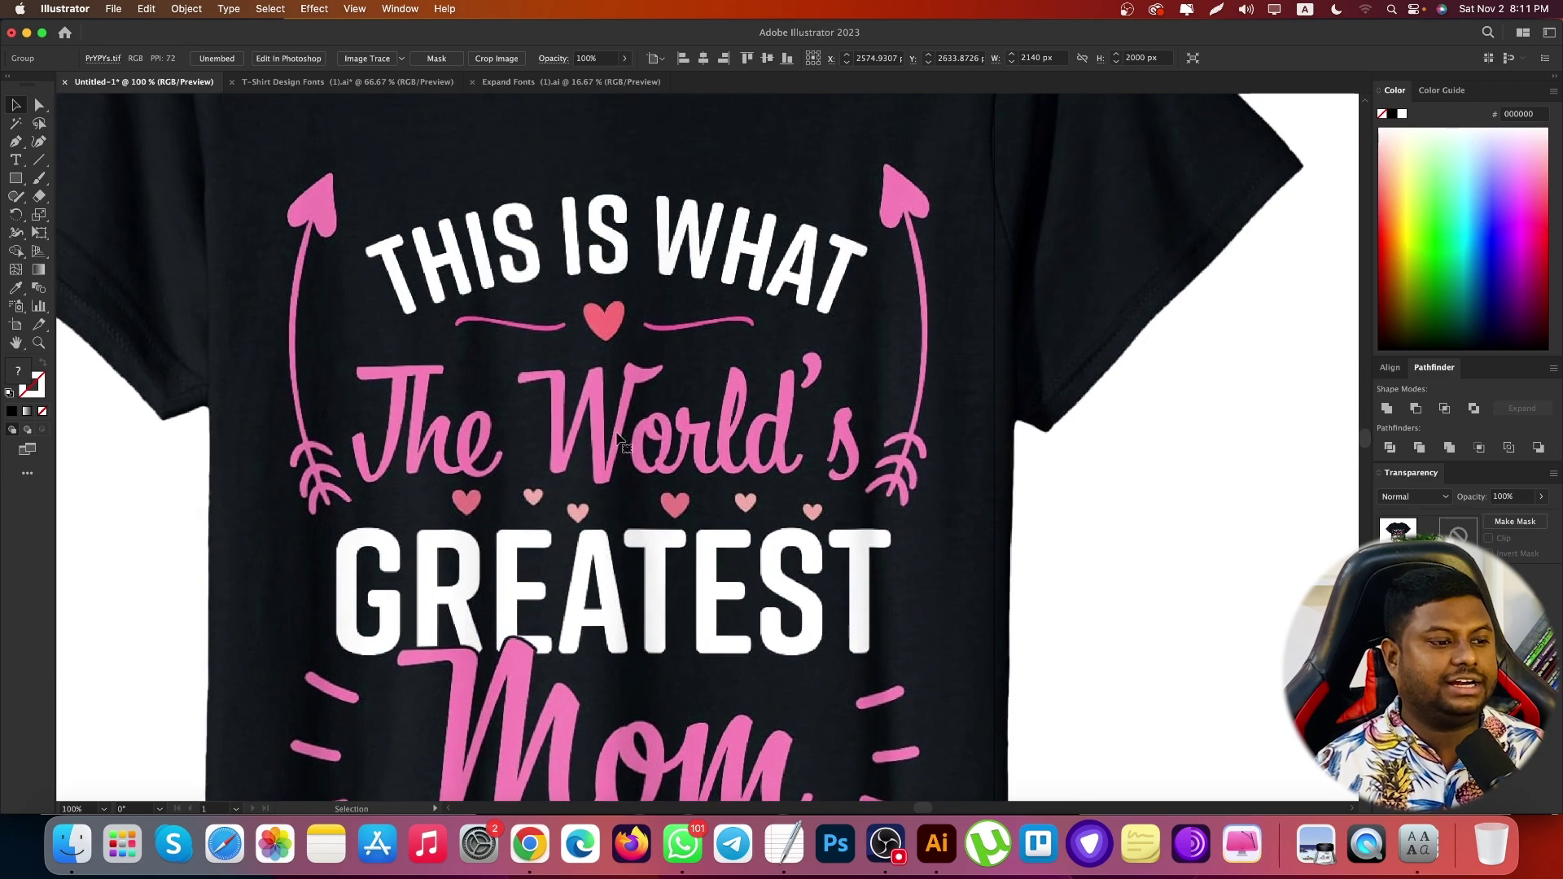
{"action": "scroll", "coordinate": [626, 411], "scroll_direction": "left", "scroll_amount": 5}
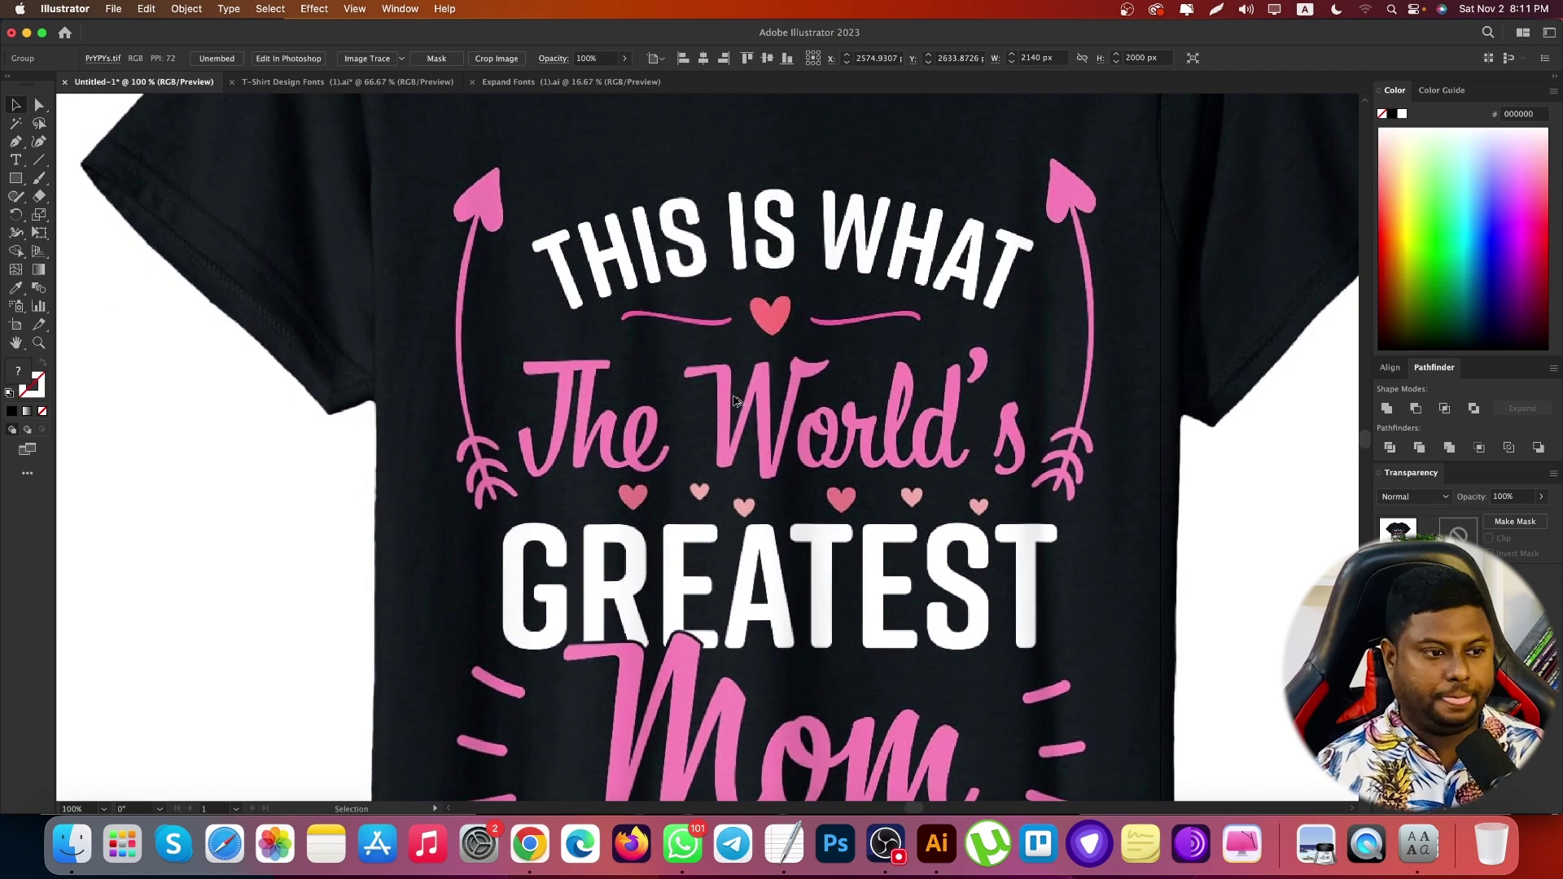
{"action": "scroll", "coordinate": [733, 399], "scroll_direction": "down", "scroll_amount": 1}
{"action": "scroll", "coordinate": [753, 421], "scroll_direction": "up", "scroll_amount": 1}
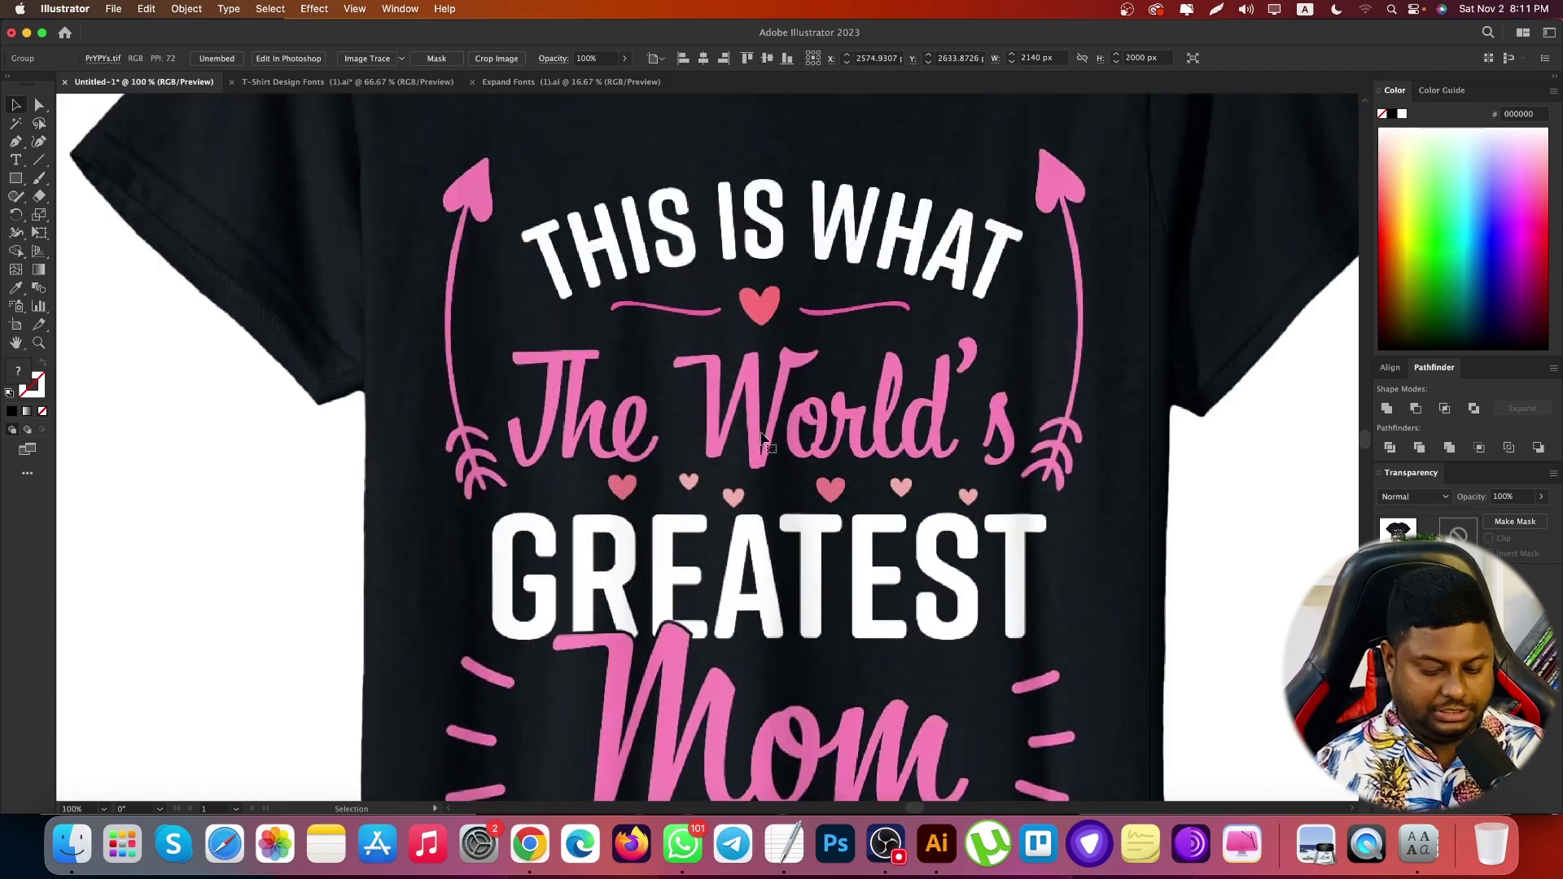
{"action": "left_click", "coordinate": [1215, 11]}
{"action": "left_click", "coordinate": [1237, 26]}
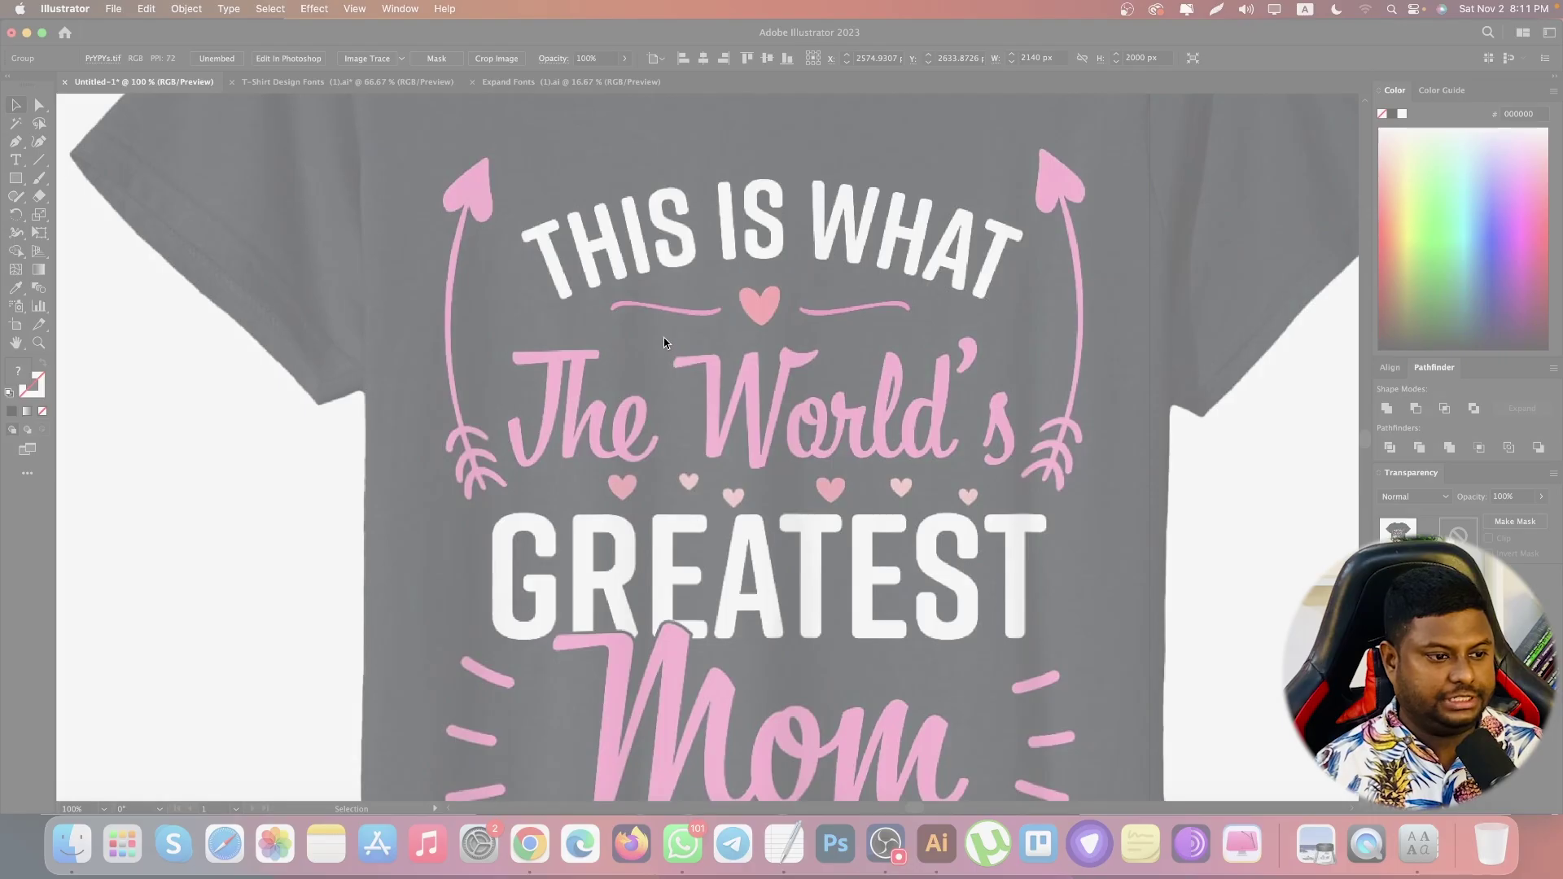
{"action": "mouse_move", "coordinate": [663, 341]}
{"action": "left_mouse_down"}
{"action": "mouse_move", "coordinate": [886, 450]}
{"action": "mouse_move", "coordinate": [983, 469]}
{"action": "left_mouse_up"}
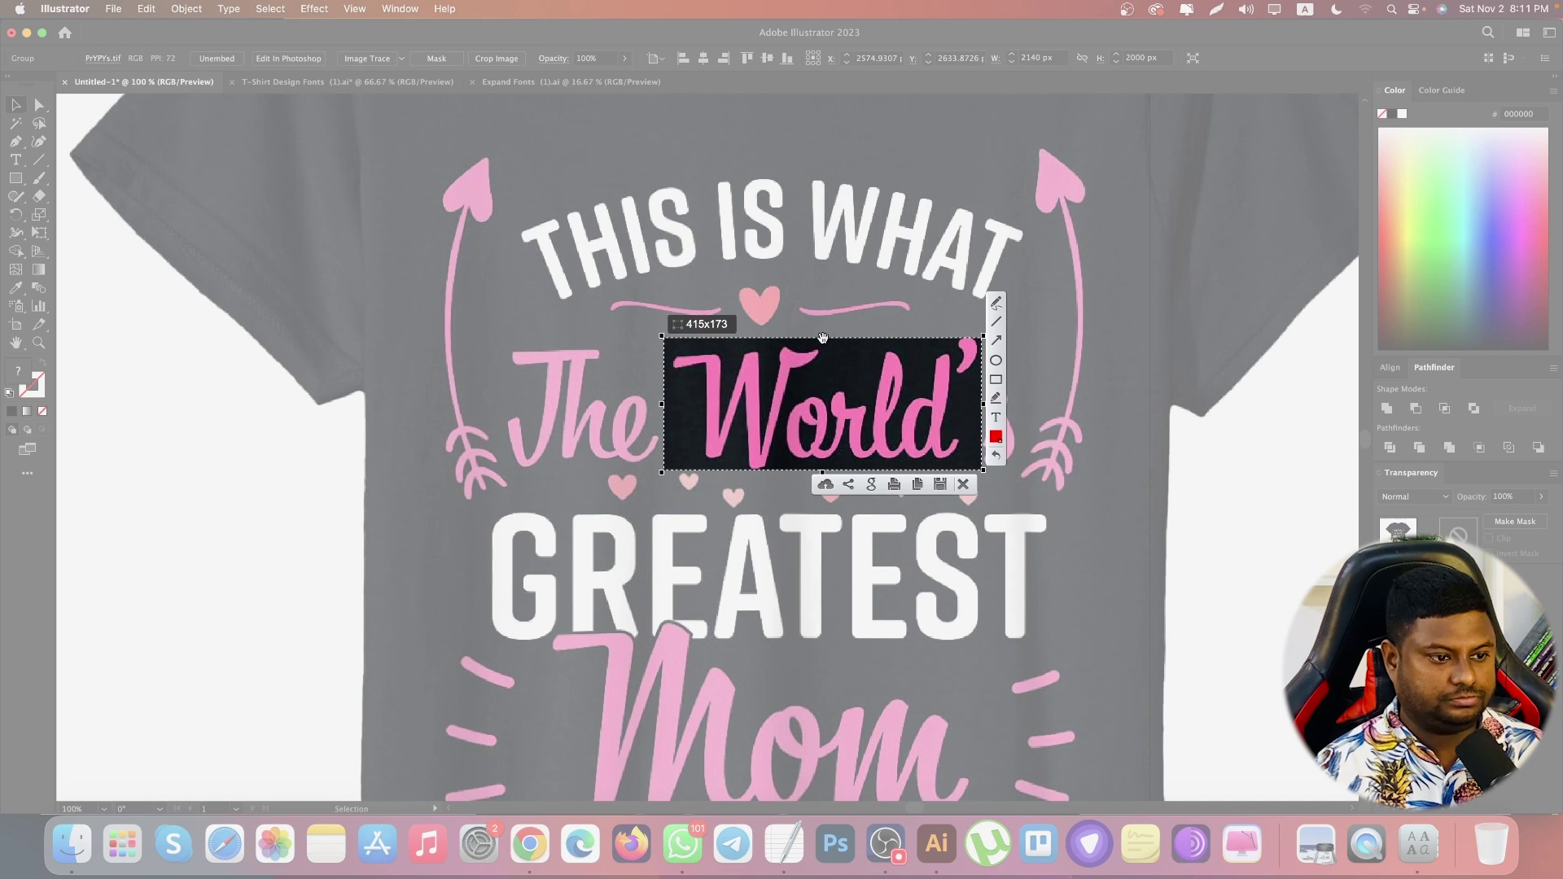
{"action": "left_click_drag", "start_coordinate": [824, 334], "coordinate": [824, 331]}
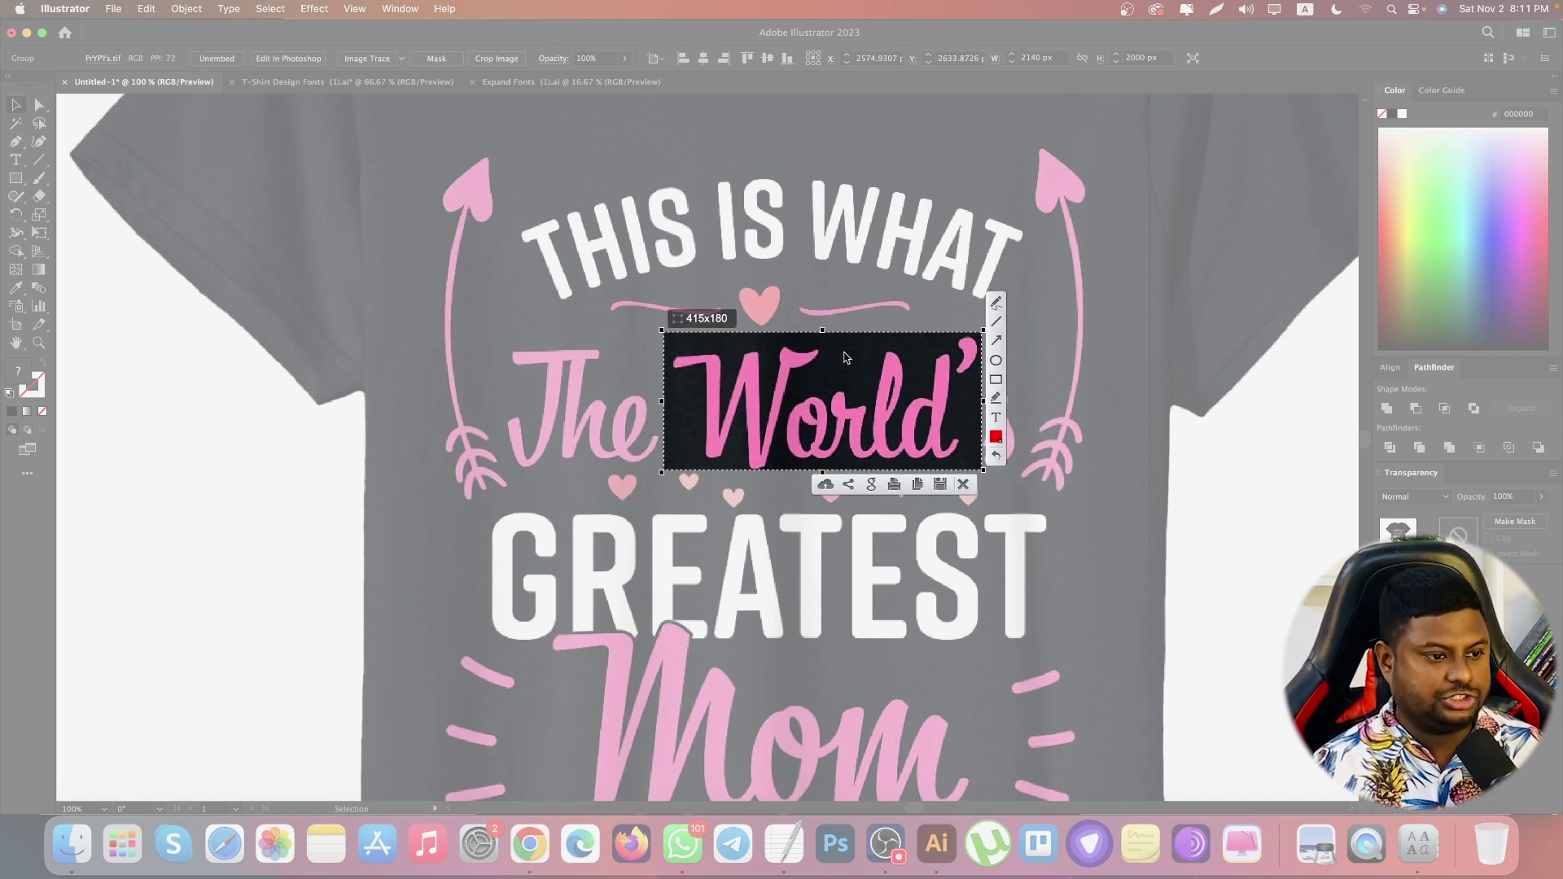
{"action": "key", "text": "super+s"}
{"action": "key", "text": "Return"}
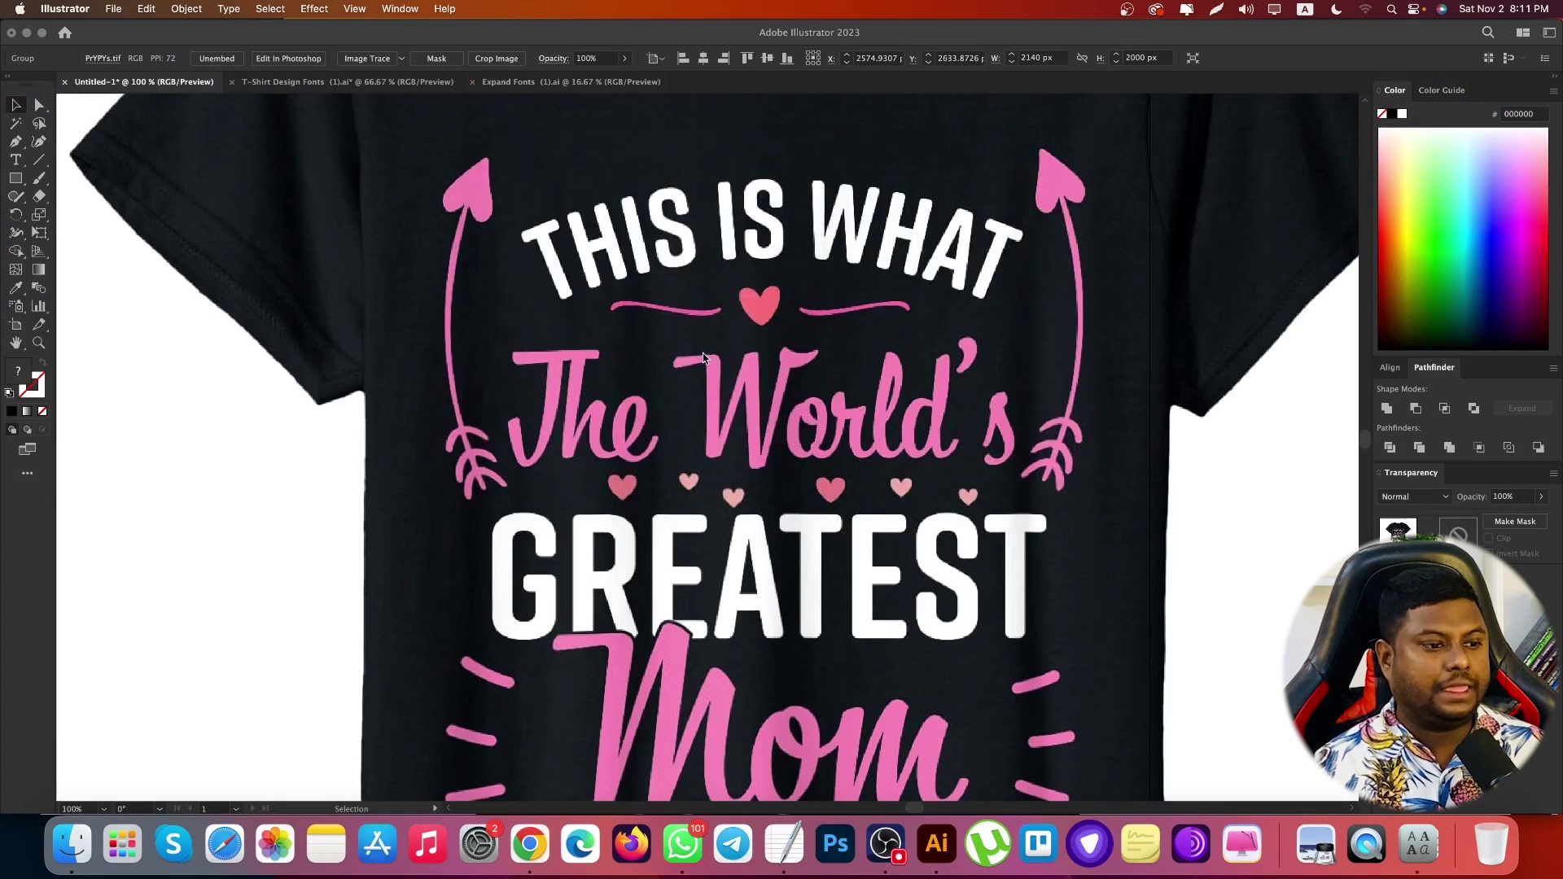
Bring the saved World' screenshot from Finder onto an empty area of the Illustrator document, away from the shirt image
{"action": "key", "text": "space"}
{"action": "left_click_drag", "start_coordinate": [687, 660], "coordinate": [753, 584]}
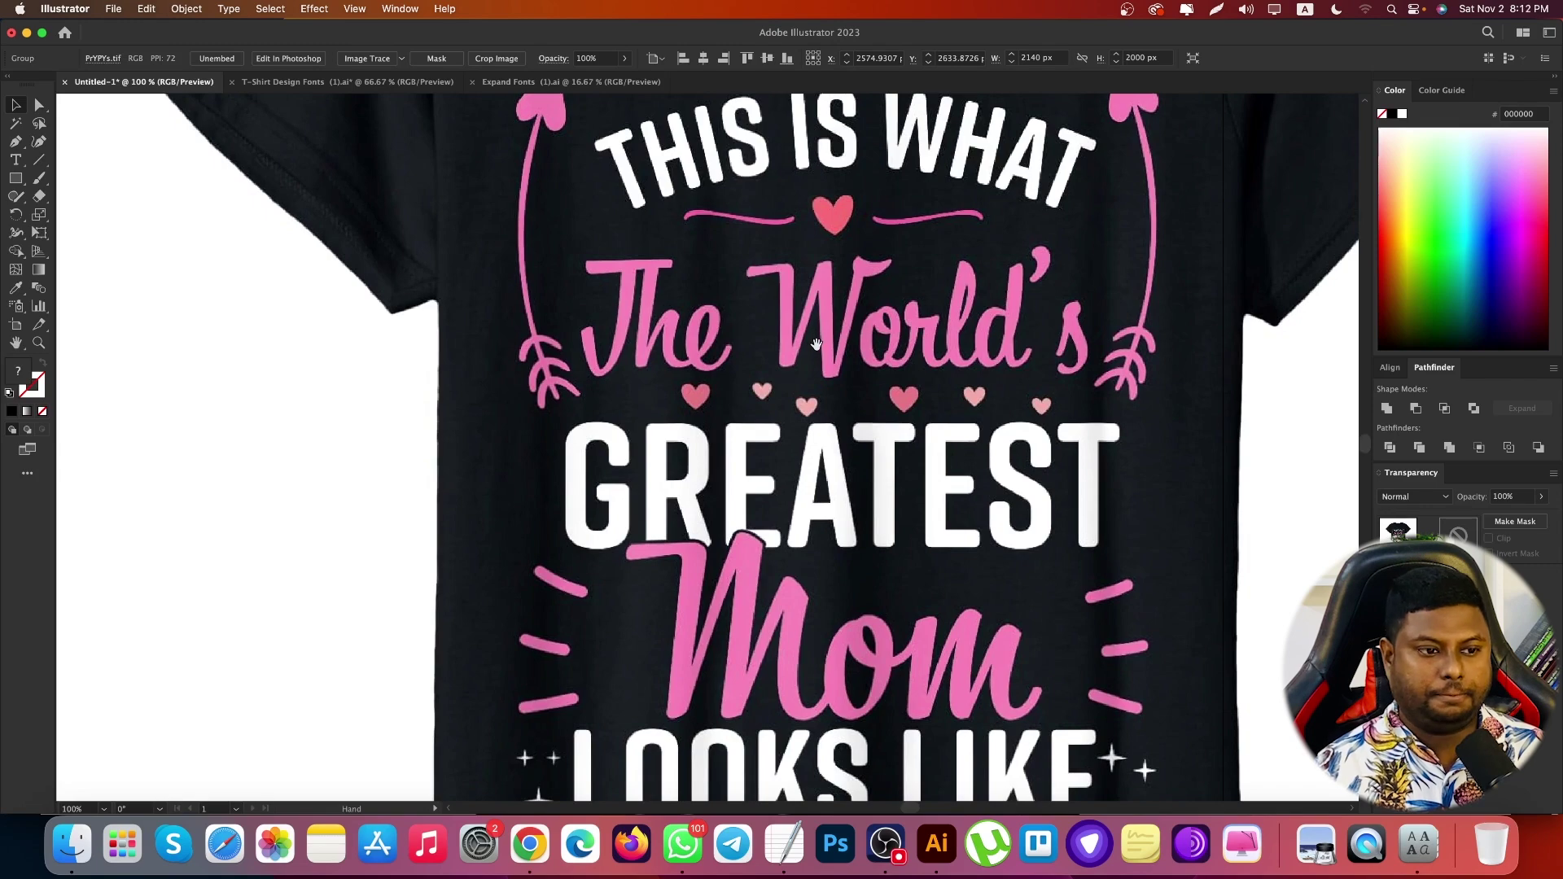
{"action": "left_click_drag", "start_coordinate": [817, 344], "coordinate": [668, 479]}
{"action": "scroll", "coordinate": [652, 613], "scroll_direction": "down", "scroll_amount": 4}
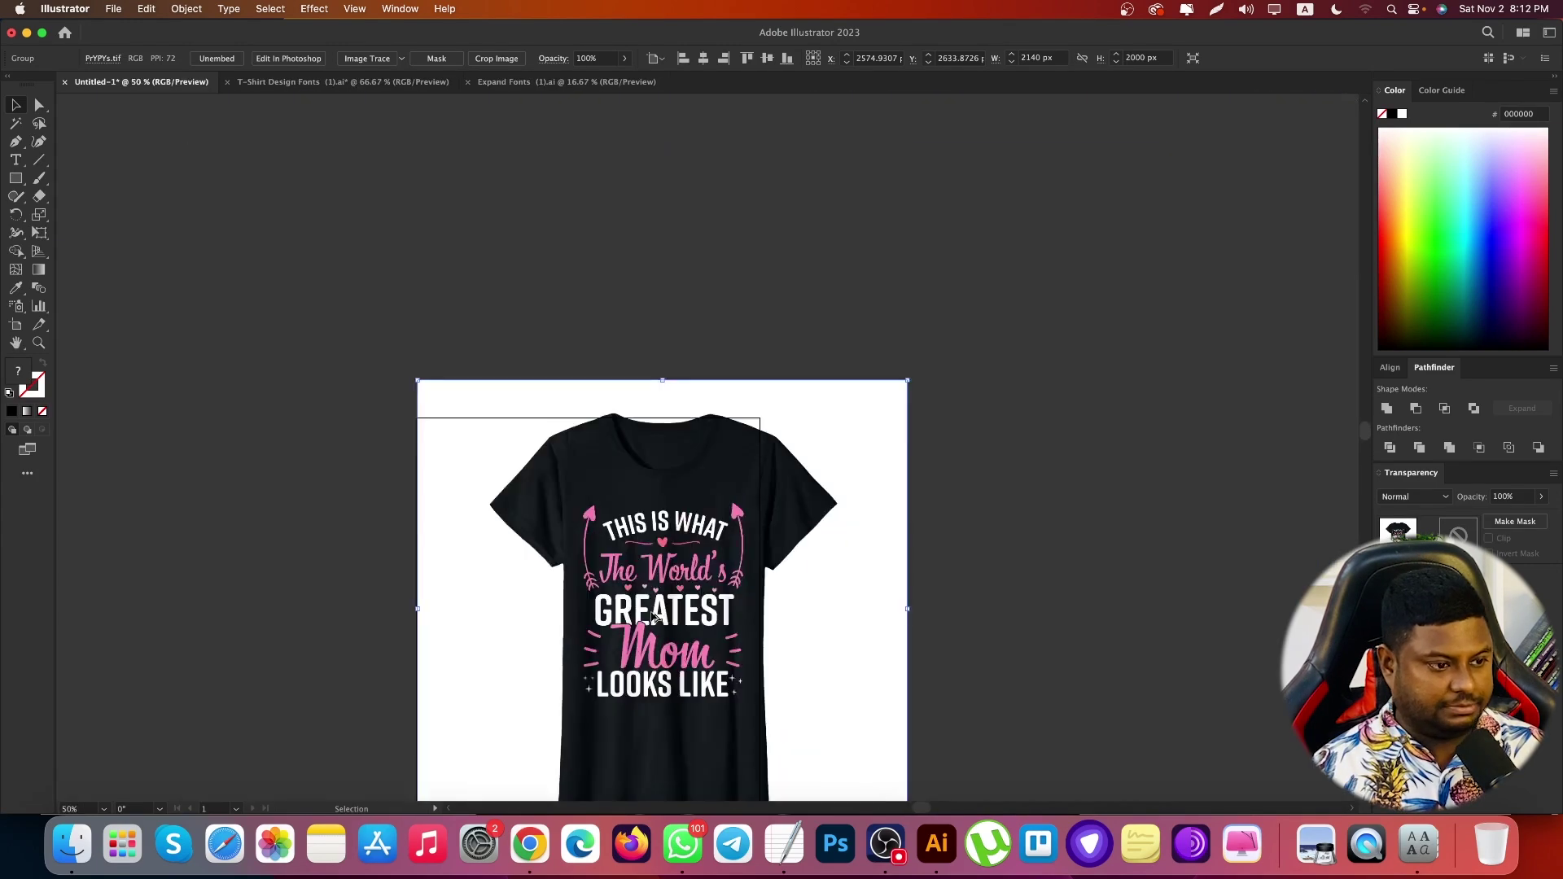
{"action": "scroll", "coordinate": [653, 616], "scroll_direction": "down", "scroll_amount": 4}
{"action": "left_click", "coordinate": [77, 847]}
{"action": "left_click_drag", "start_coordinate": [587, 163], "coordinate": [379, 293]}
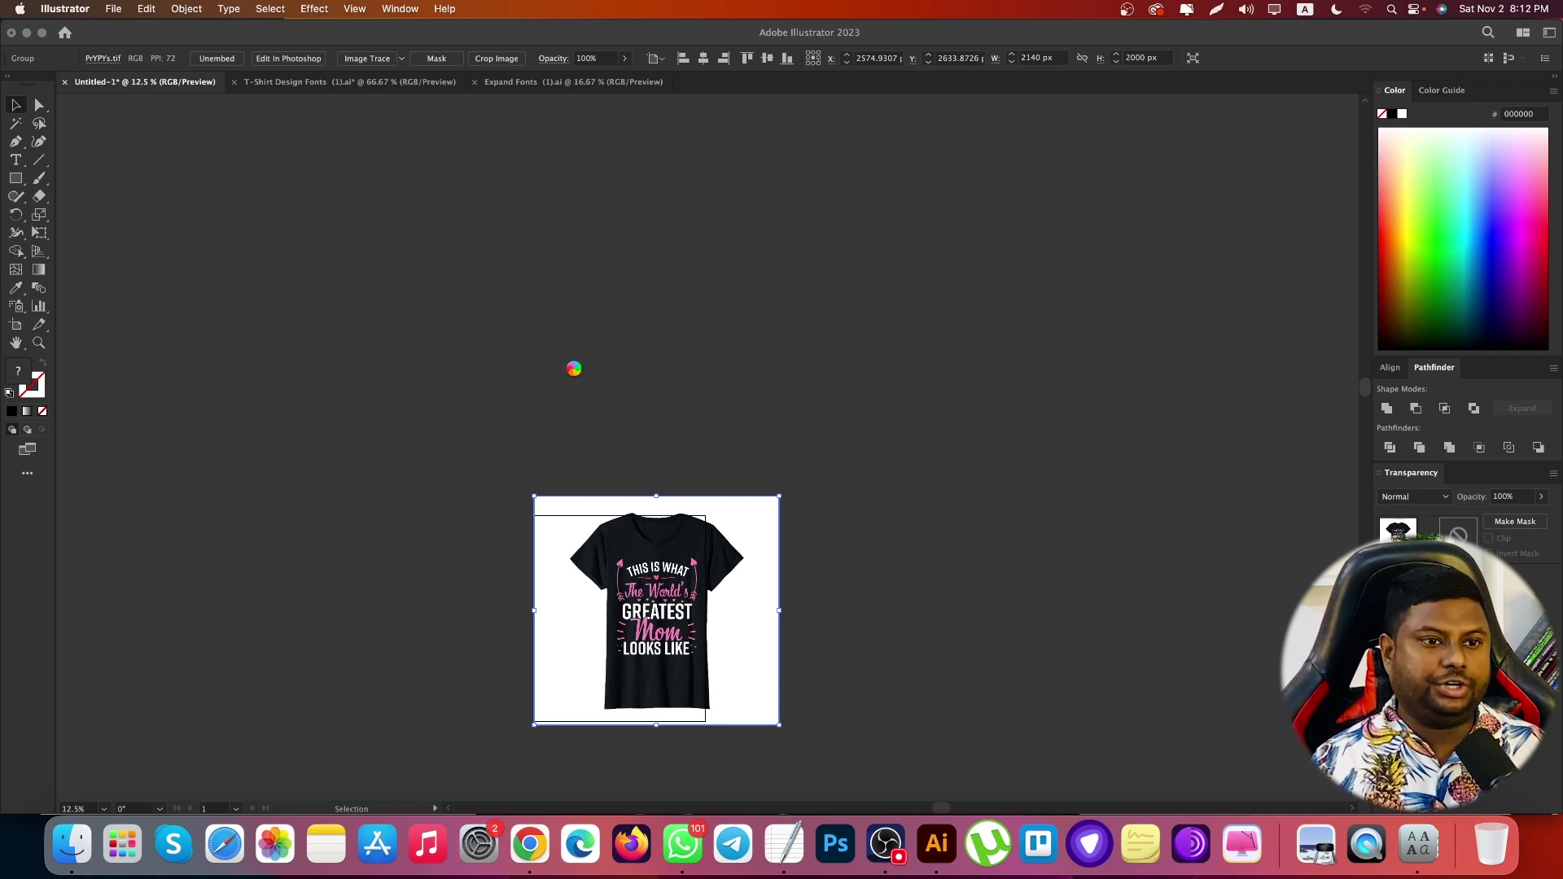
{"action": "left_click", "coordinate": [574, 368]}
{"action": "scroll", "coordinate": [326, 282], "scroll_direction": "up", "scroll_amount": 4}
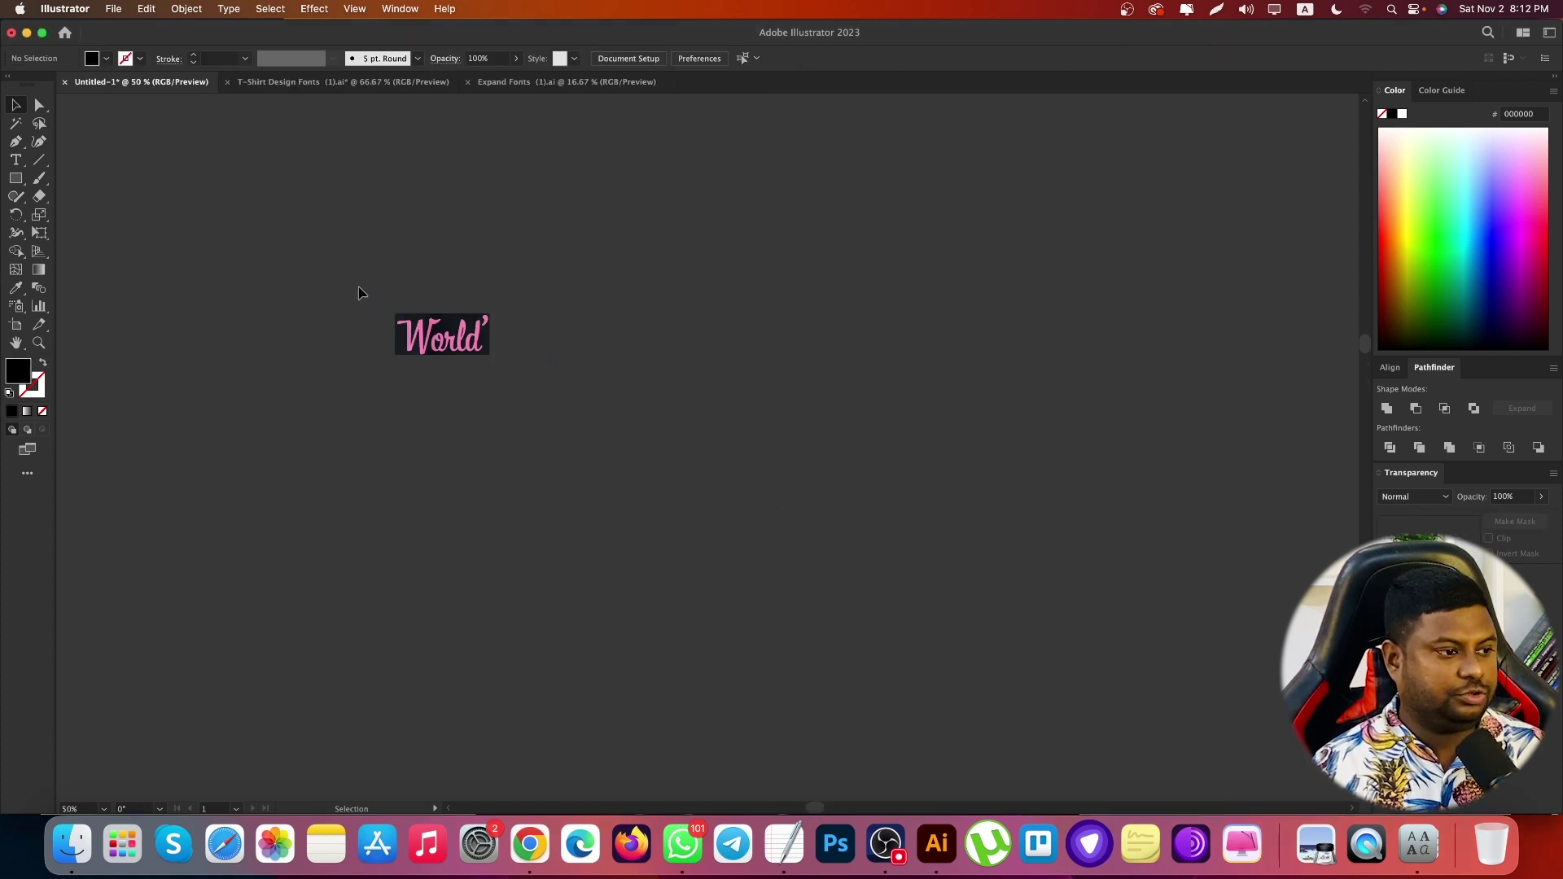
{"action": "scroll", "coordinate": [444, 335], "scroll_direction": "up", "scroll_amount": 4}
{"action": "left_click_drag", "start_coordinate": [460, 346], "coordinate": [598, 361]}
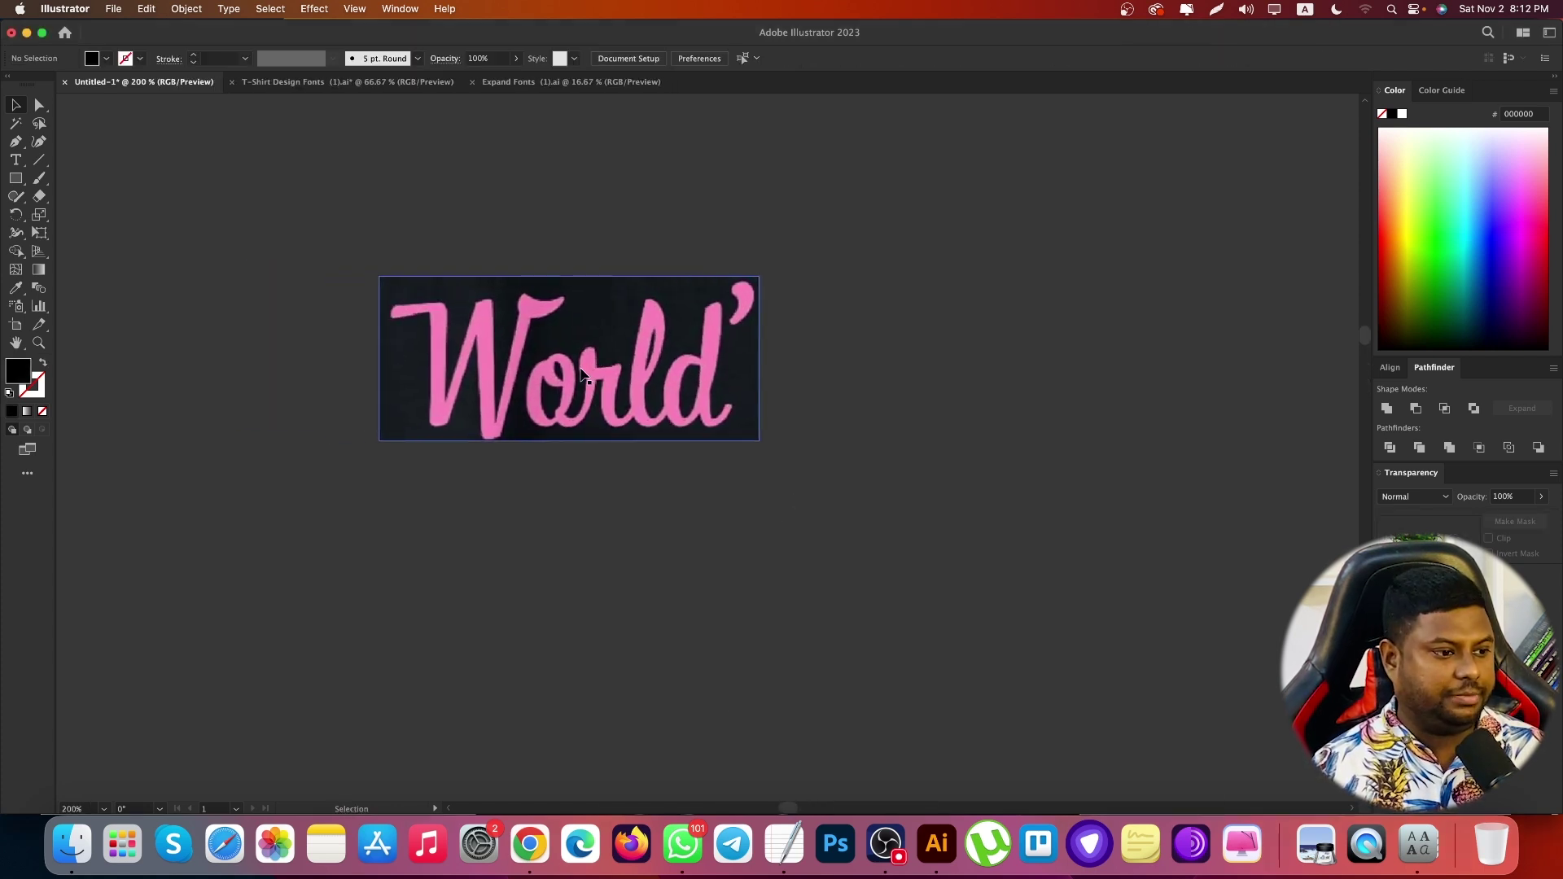
{"action": "scroll", "coordinate": [580, 367], "scroll_direction": "up", "scroll_amount": 2}
{"action": "scroll", "coordinate": [579, 368], "scroll_direction": "down", "scroll_amount": 1}
{"action": "scroll", "coordinate": [580, 368], "scroll_direction": "up", "scroll_amount": 1}
Draw a diagonal line about 9 x 11 px across the join between the letters o and r in the World' image
{"action": "left_click", "coordinate": [557, 475]}
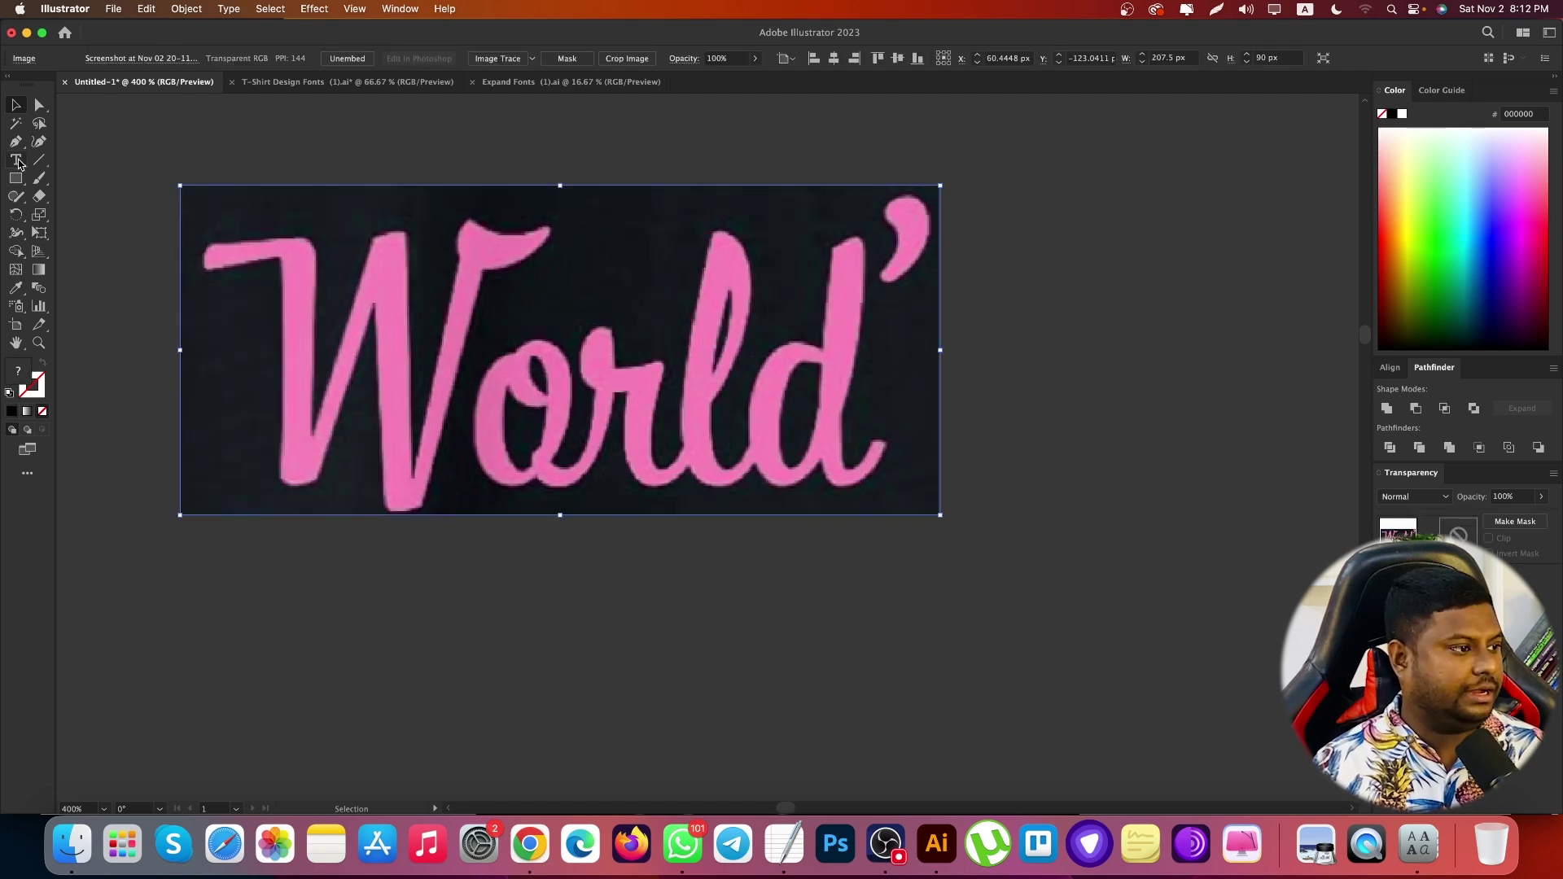
{"action": "left_click", "coordinate": [38, 160]}
{"action": "scroll", "coordinate": [535, 485], "scroll_direction": "up", "scroll_amount": 3}
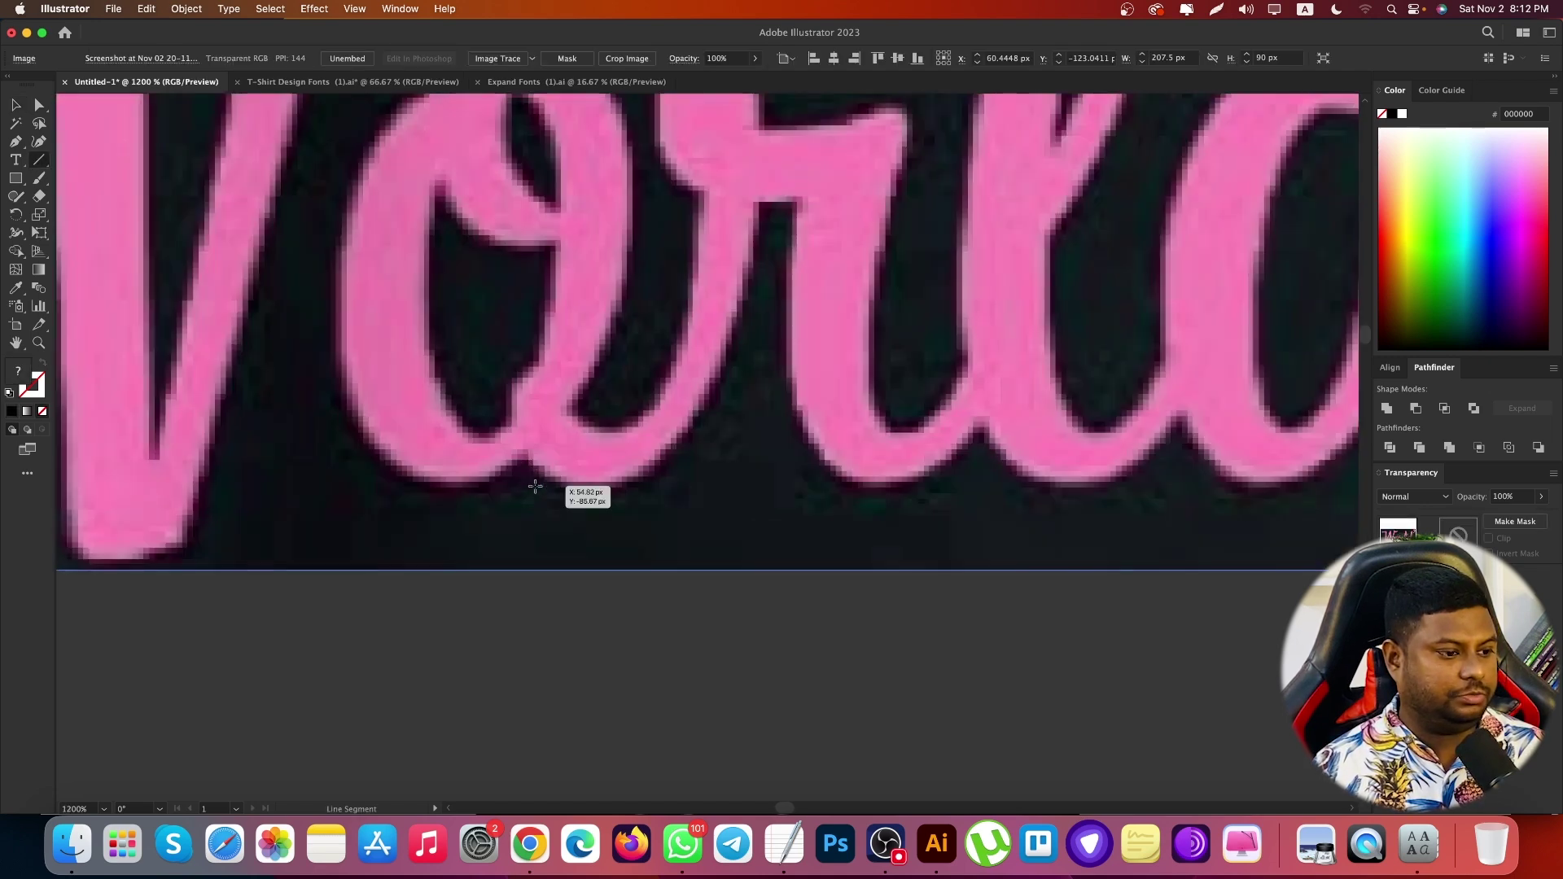
{"action": "mouse_move", "coordinate": [589, 382]}
{"action": "left_mouse_down"}
{"action": "mouse_move", "coordinate": [499, 524]}
{"action": "mouse_move", "coordinate": [491, 500]}
{"action": "left_mouse_up"}
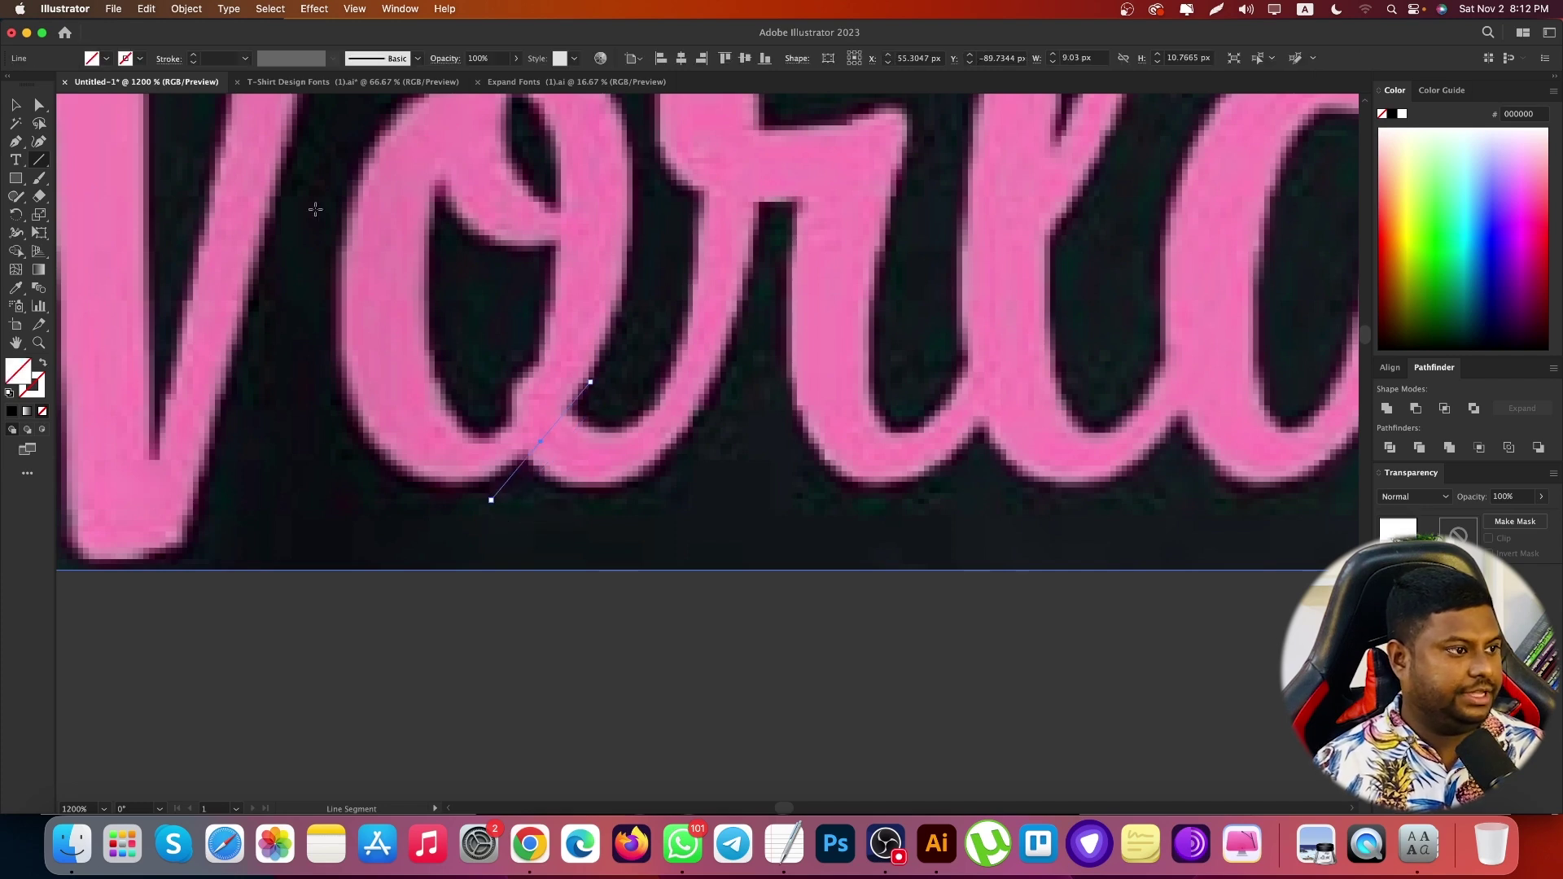
Give the line a 1 pt stroke and sample its stroke colour from the dark background of the World' image
{"action": "left_click", "coordinate": [193, 55]}
{"action": "key", "text": "i"}
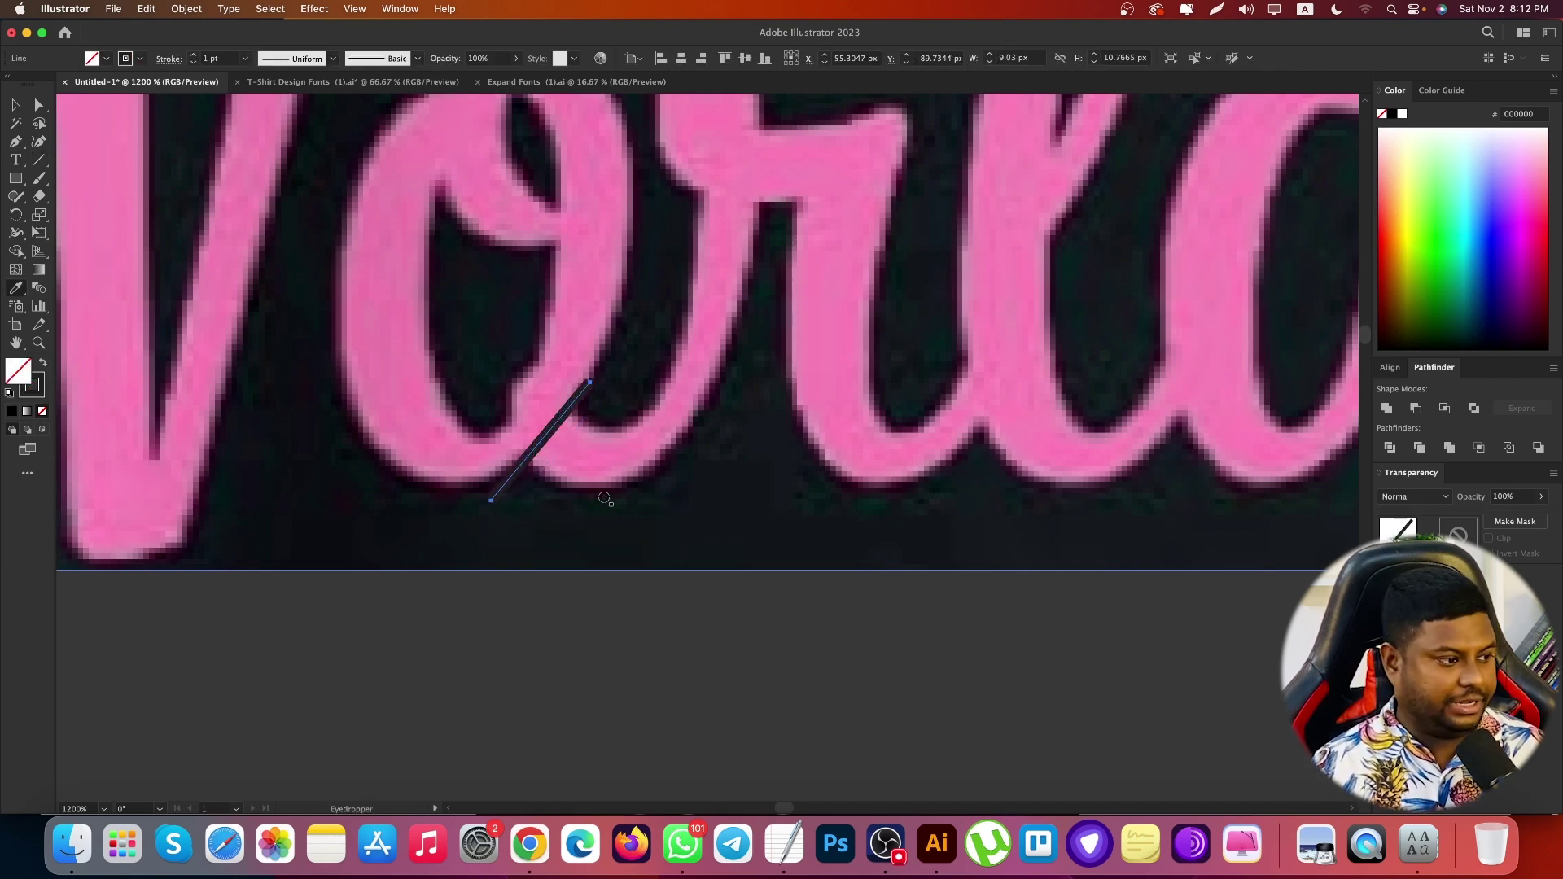
{"action": "left_click", "coordinate": [34, 392]}
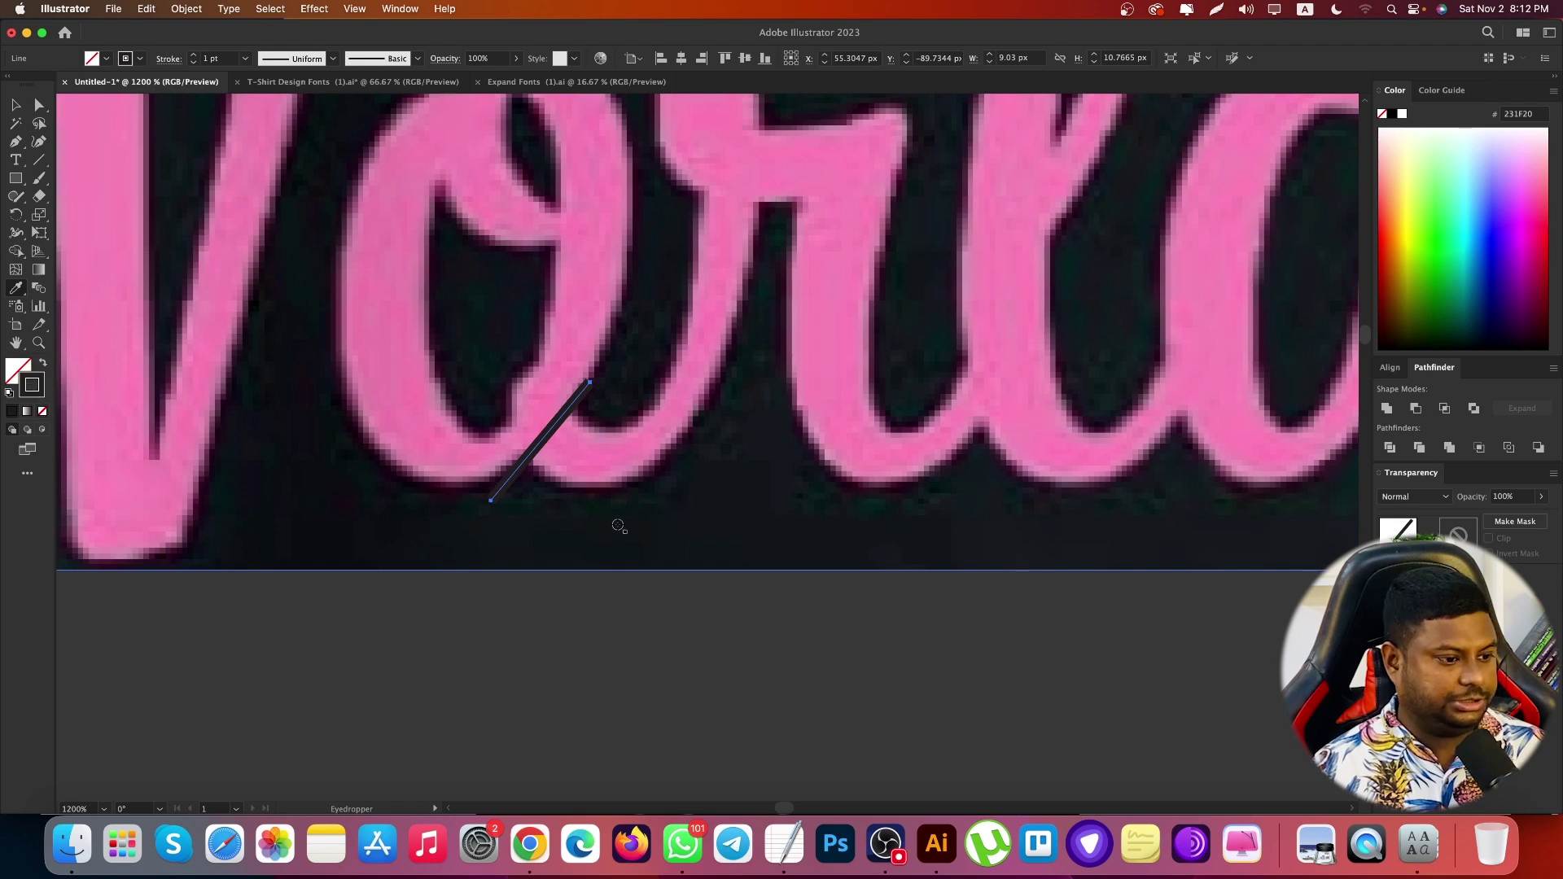
{"action": "left_click", "coordinate": [618, 525]}
{"action": "key", "text": "v"}
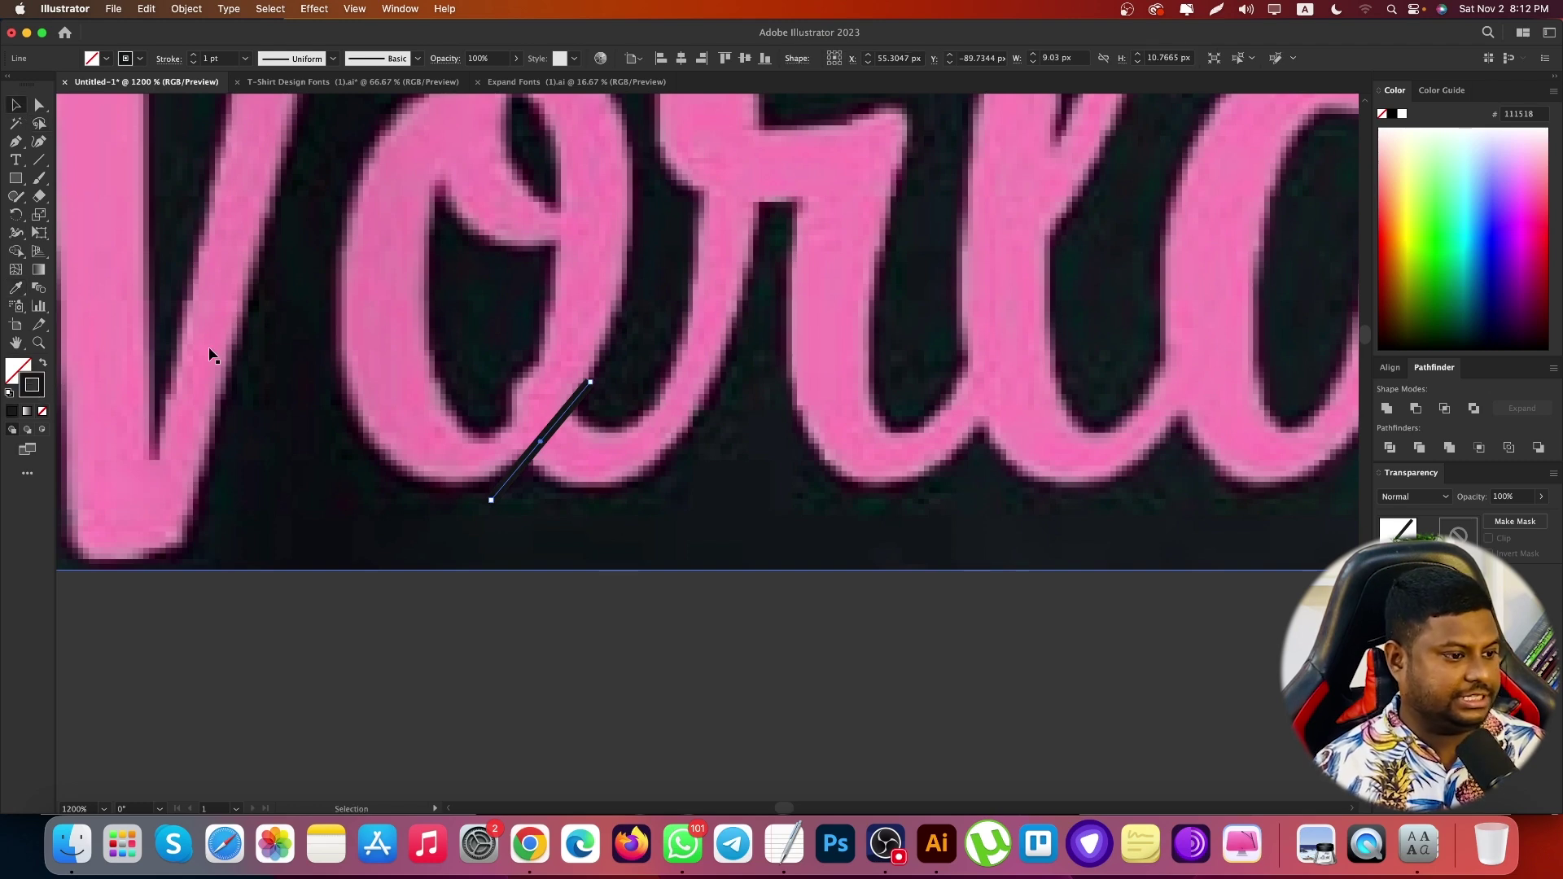
{"action": "left_click", "coordinate": [543, 696]}
{"action": "scroll", "coordinate": [520, 672], "scroll_direction": "down", "scroll_amount": 3}
{"action": "scroll", "coordinate": [525, 663], "scroll_direction": "up", "scroll_amount": 3}
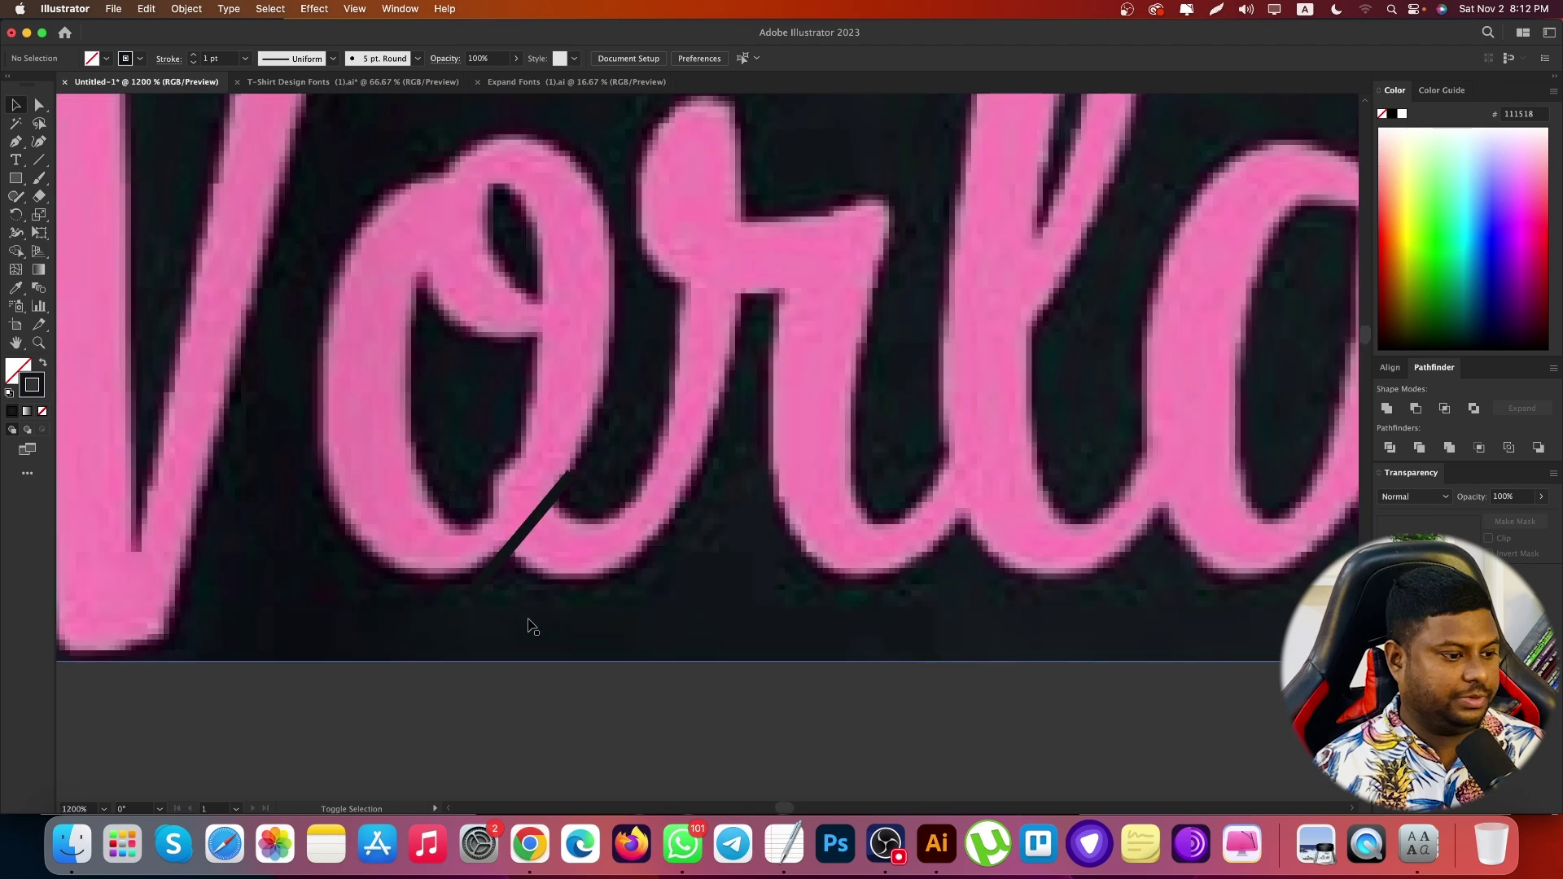
Set the stroke weight of the line between o and r to 1.5 pt
{"action": "left_click", "coordinate": [525, 529]}
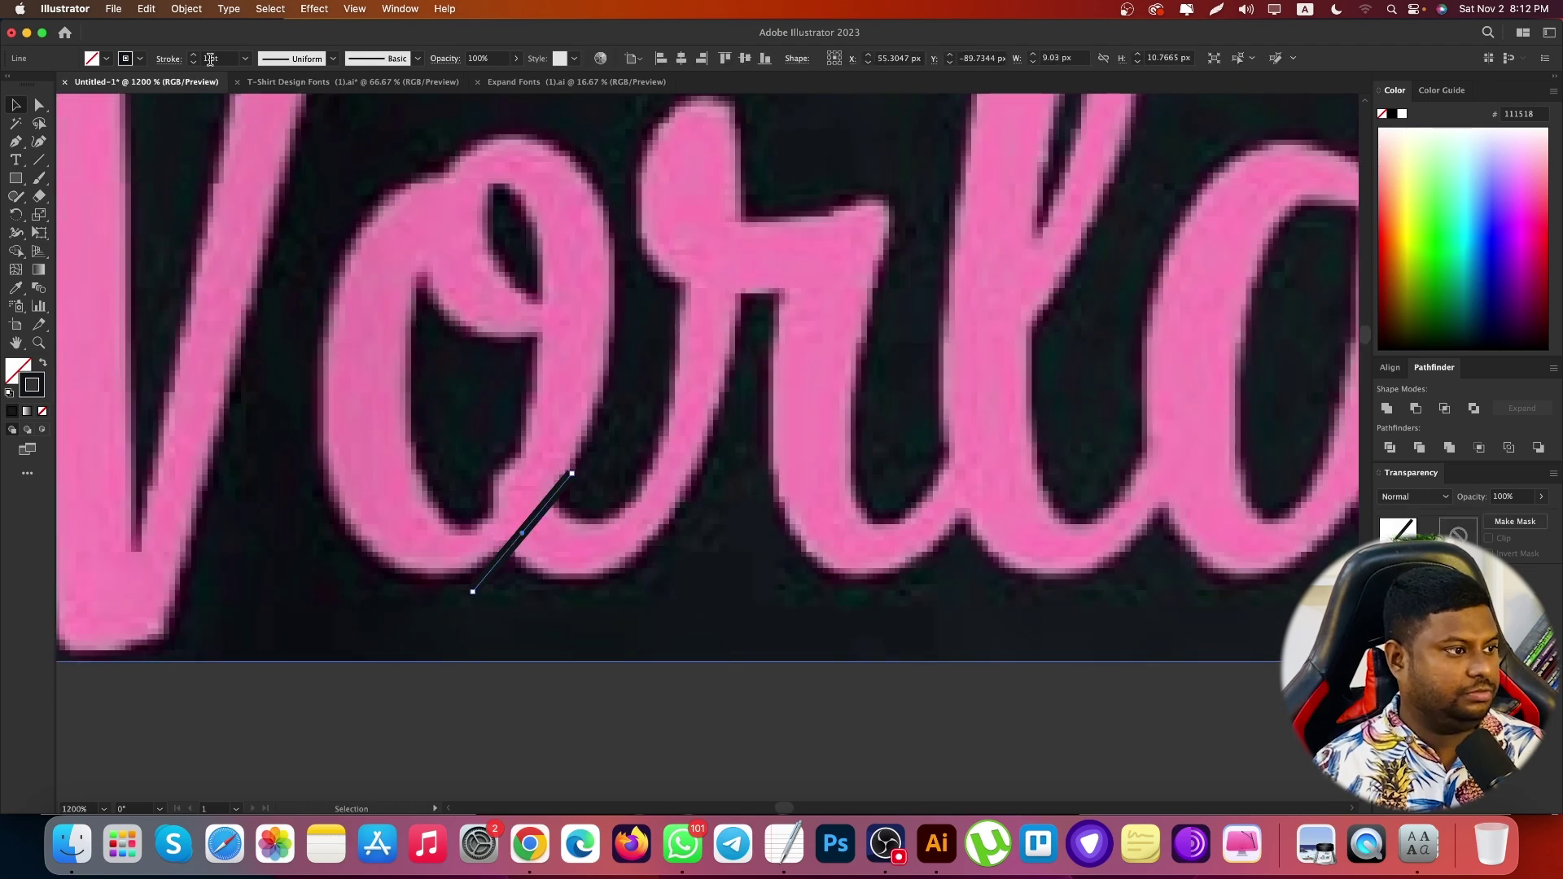
{"action": "left_click", "coordinate": [194, 55]}
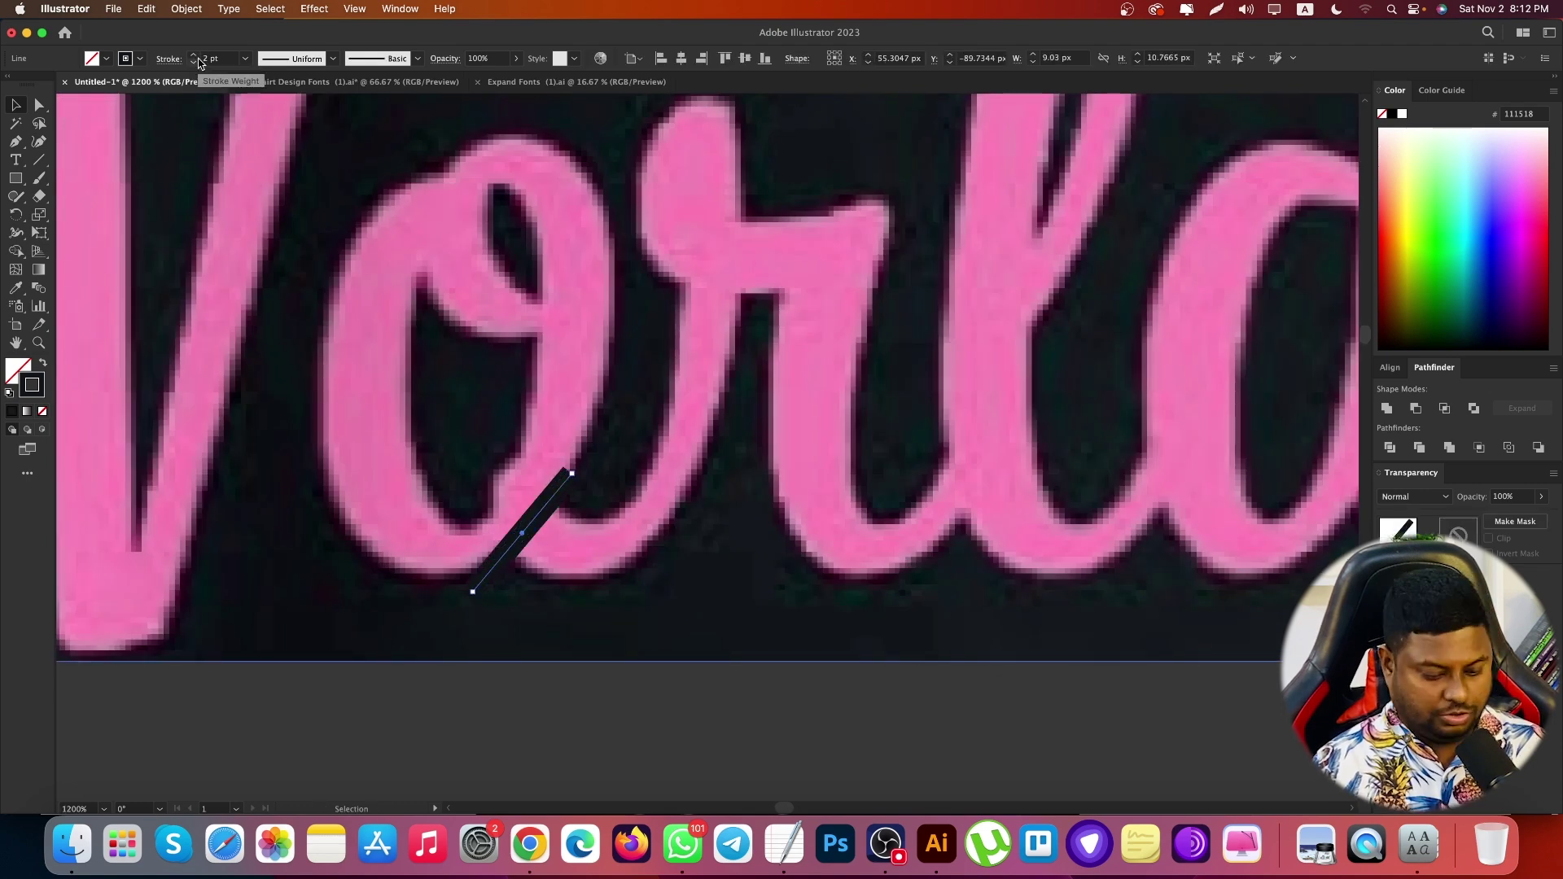
{"action": "left_click_drag", "start_coordinate": [222, 60], "coordinate": [186, 58]}
{"action": "type", "text": "1.5"}
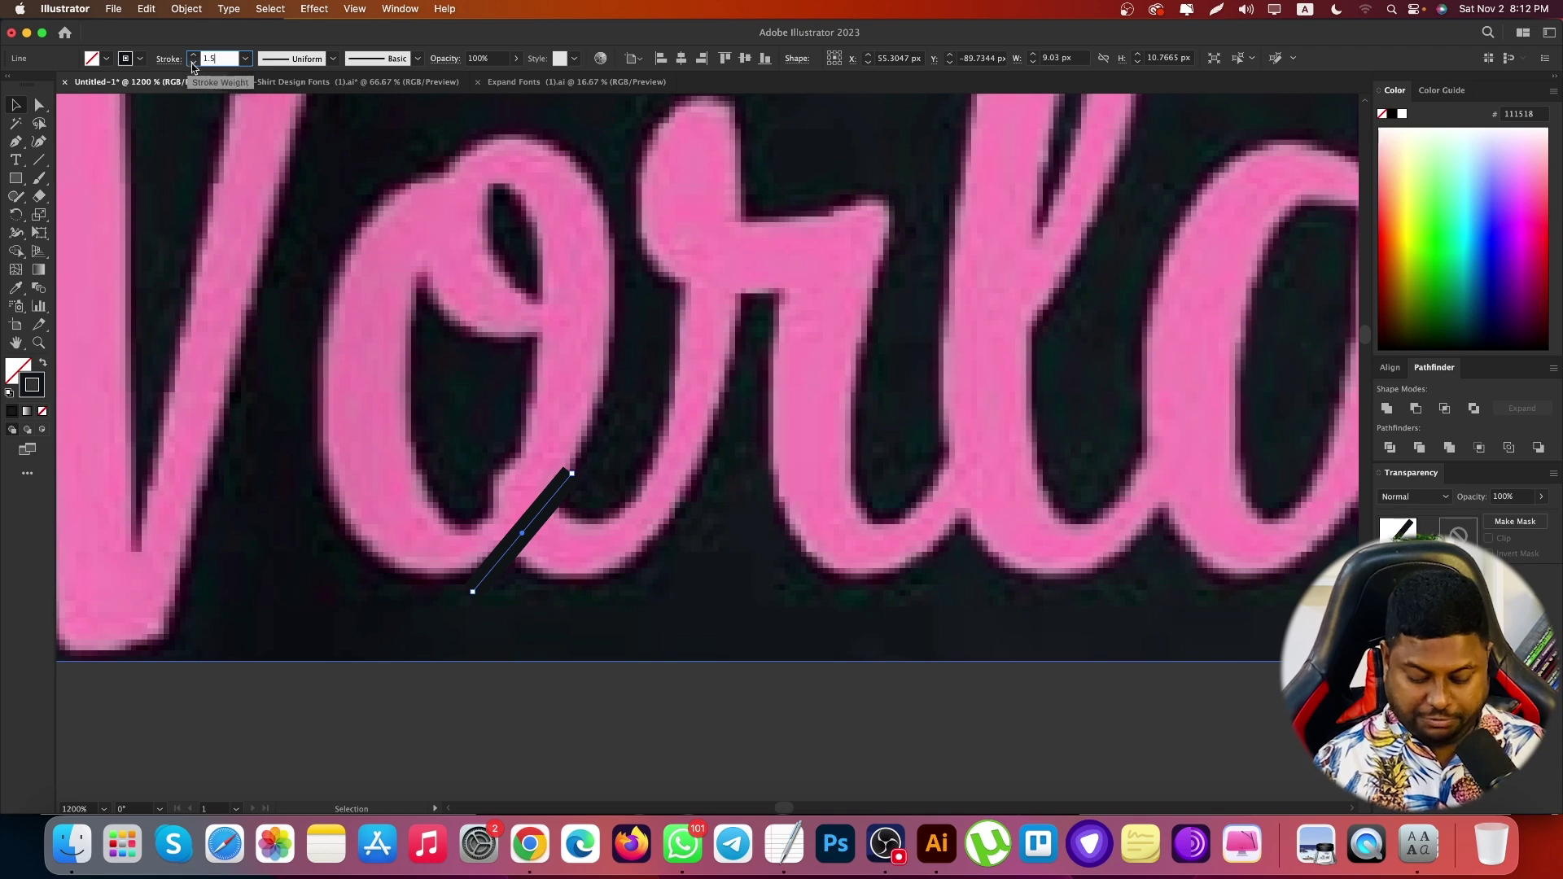
{"action": "key", "text": "Return"}
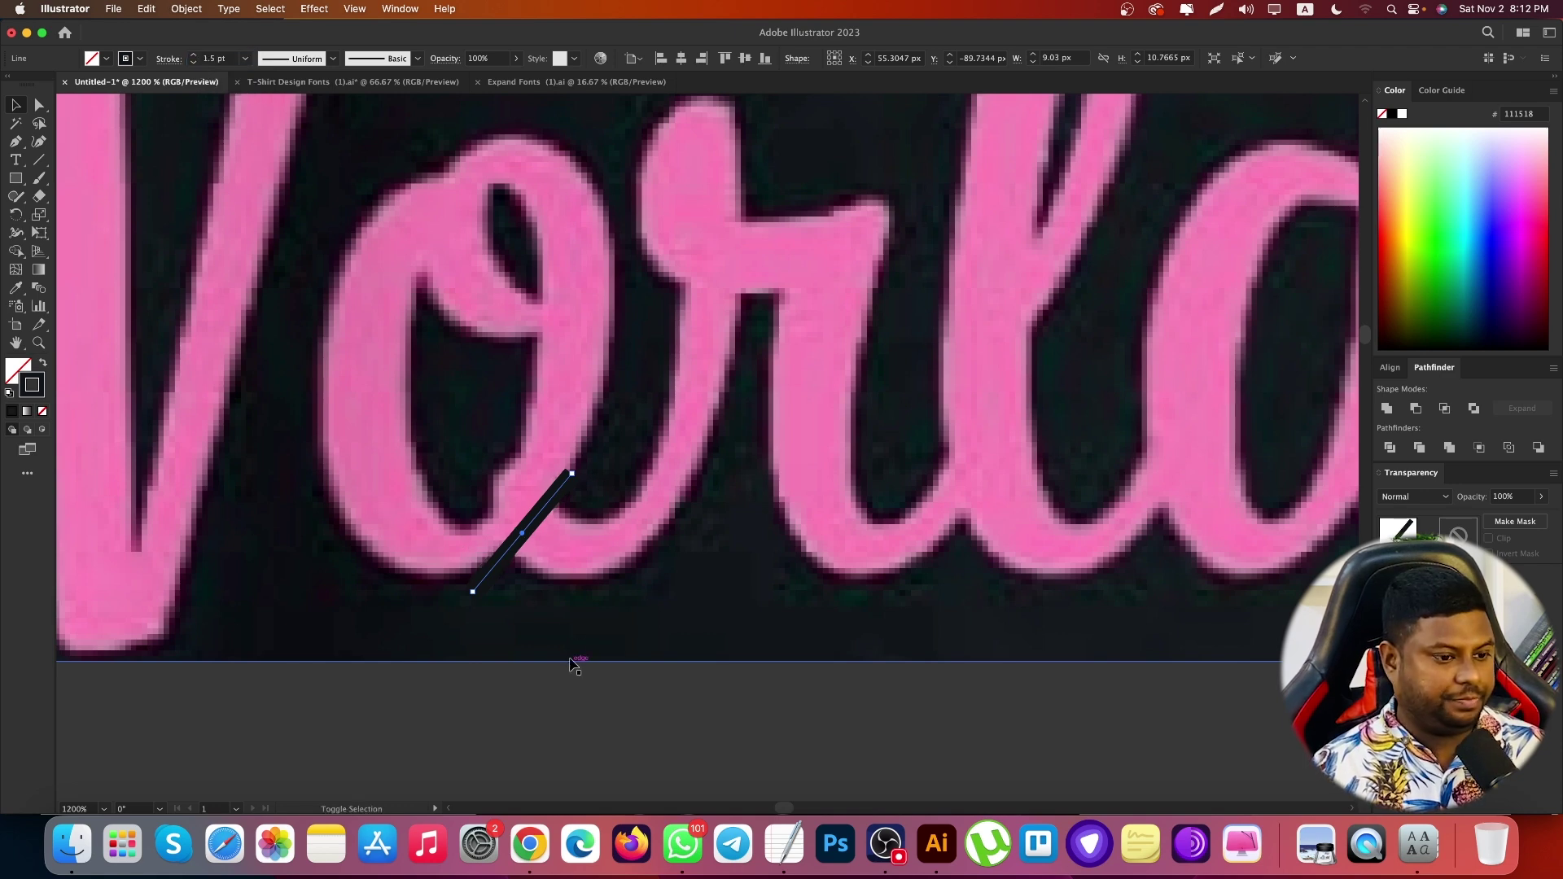
Copy the dividing line onto the join between r and l and rotate it to slant the opposite way, separating the two letters
{"action": "left_click_drag", "start_coordinate": [522, 533], "coordinate": [936, 538]}
{"action": "left_click_drag", "start_coordinate": [867, 590], "coordinate": [965, 611]}
{"action": "left_click_drag", "start_coordinate": [932, 537], "coordinate": [948, 499]}
{"action": "scroll", "coordinate": [719, 561], "scroll_direction": "down", "scroll_amount": 4}
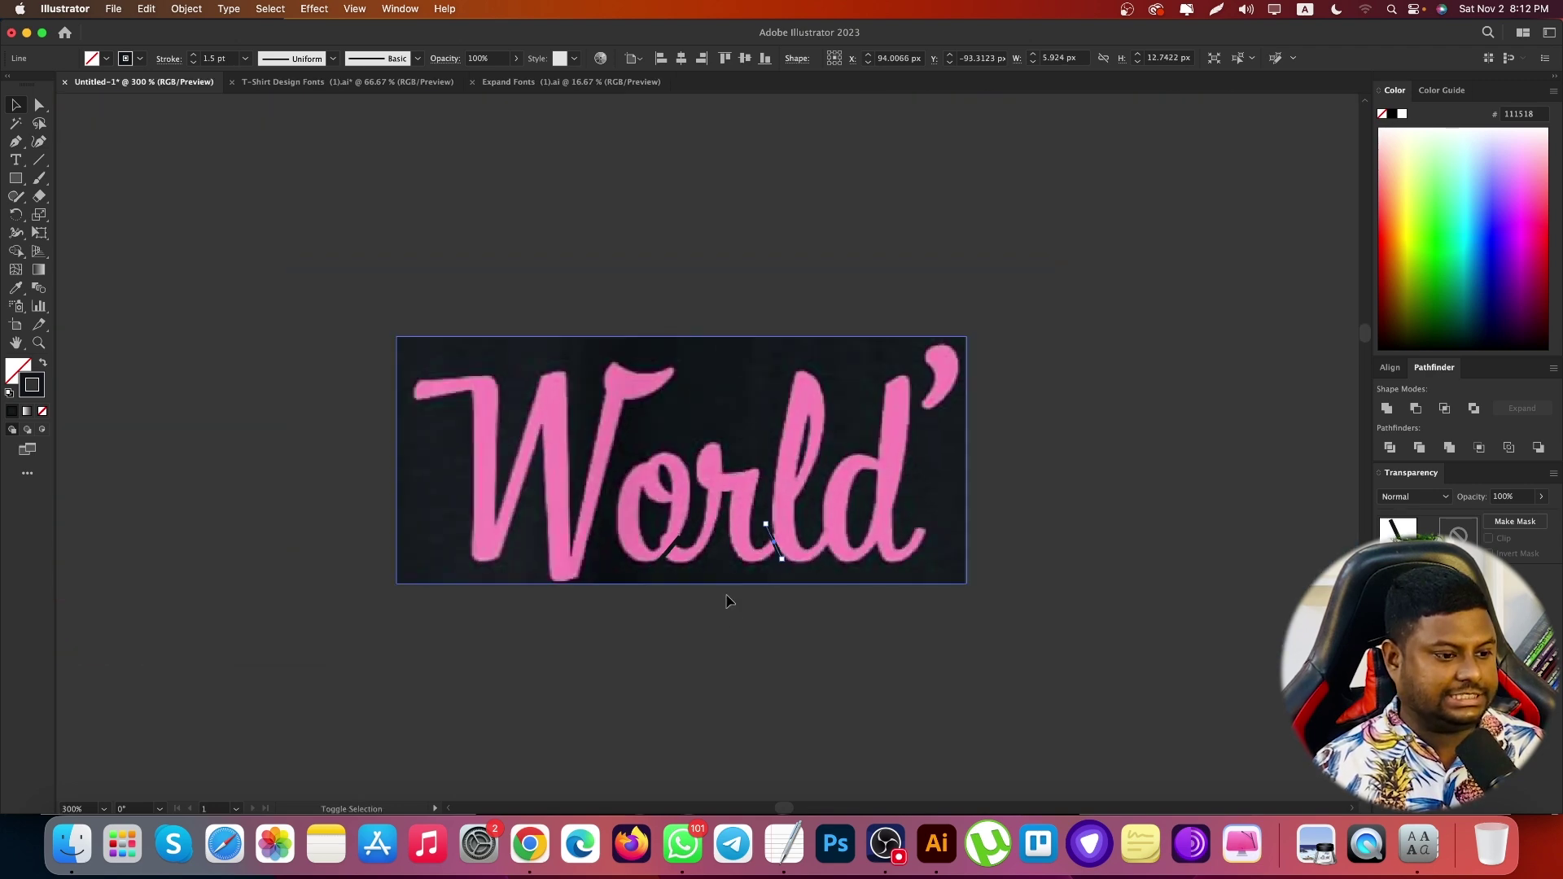
{"action": "left_click", "coordinate": [743, 635]}
Duplicate the line between r and l onto the join between the letters l and d
{"action": "scroll", "coordinate": [873, 562], "scroll_direction": "up", "scroll_amount": 4}
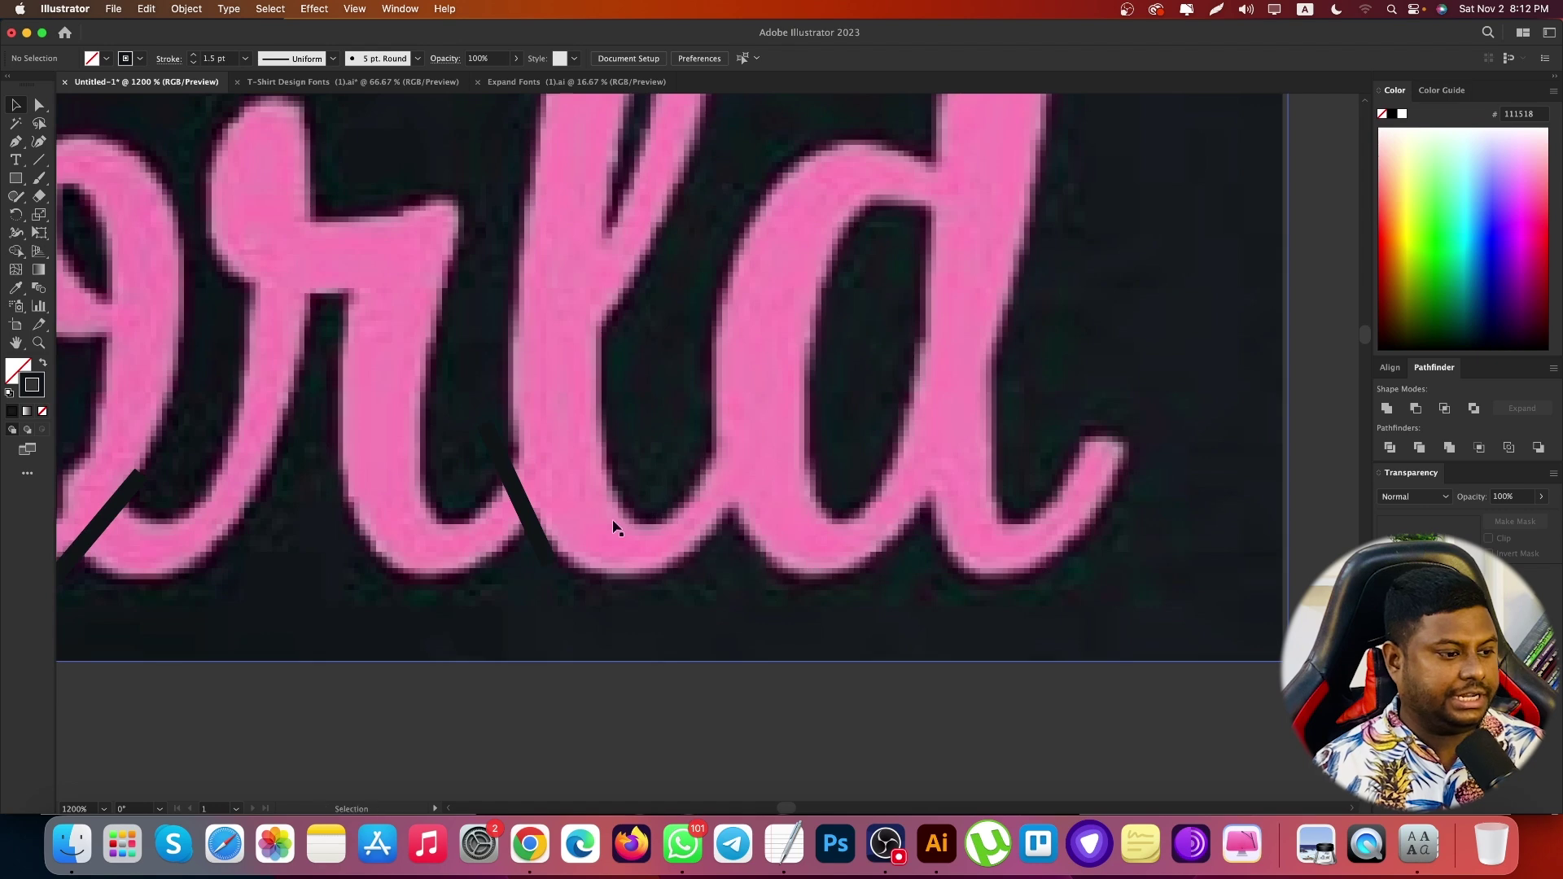
{"action": "left_click_drag", "start_coordinate": [524, 507], "coordinate": [718, 488]}
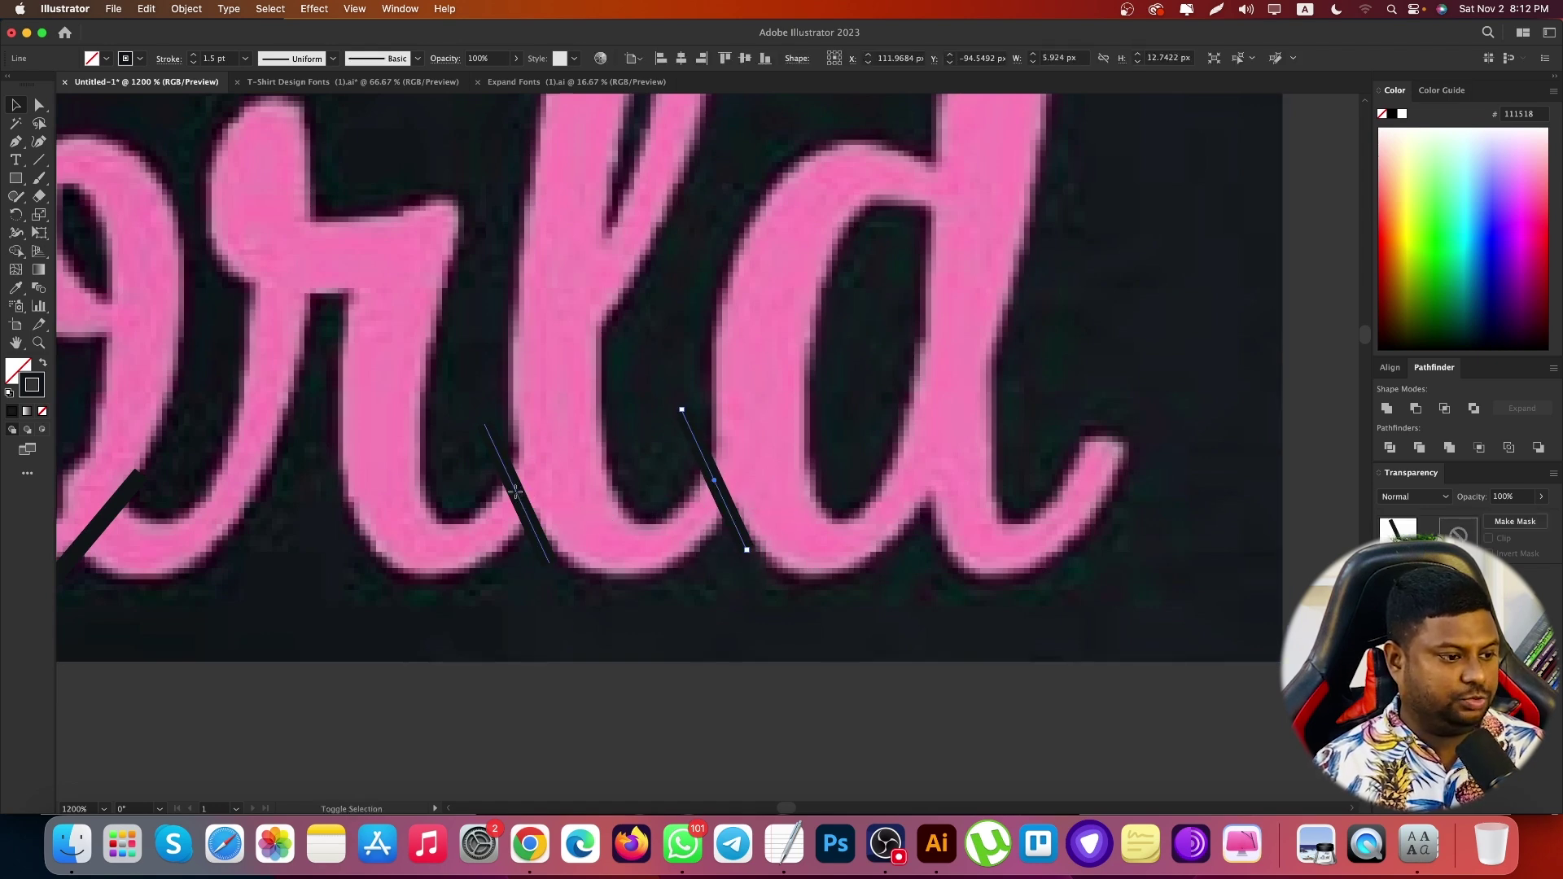
{"action": "left_click", "coordinate": [513, 489], "text": "shift"}
{"action": "scroll", "coordinate": [556, 548], "scroll_direction": "down", "scroll_amount": 1}
{"action": "key", "text": "super+shift+a"}
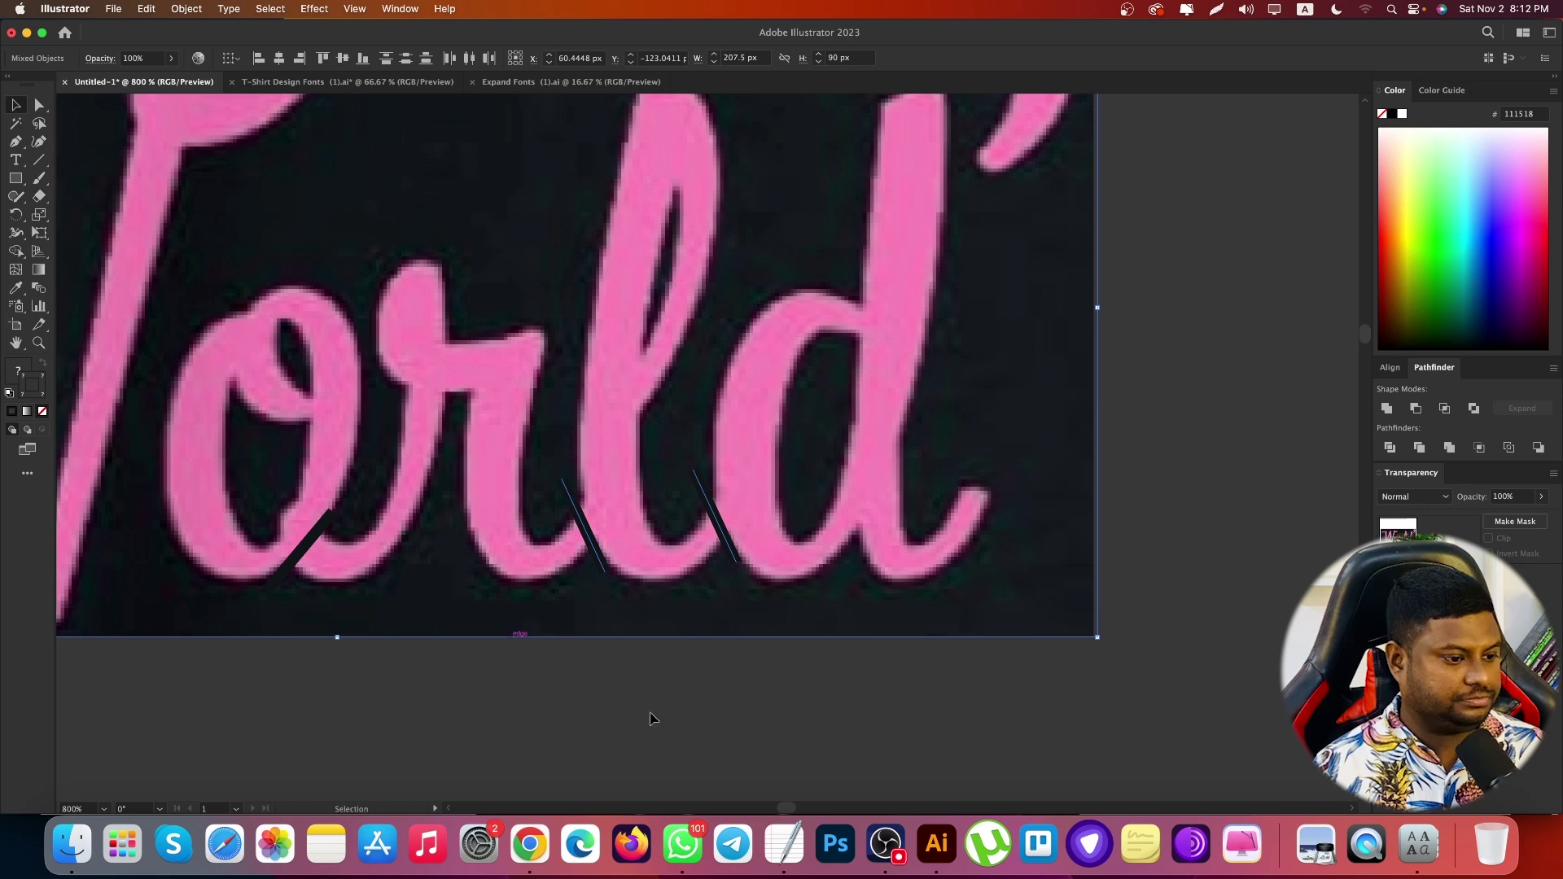
Set the stroke weight of all three dividing lines to 2 pt
{"action": "left_click", "coordinate": [592, 536]}
{"action": "left_click", "coordinate": [718, 525], "text": "shift"}
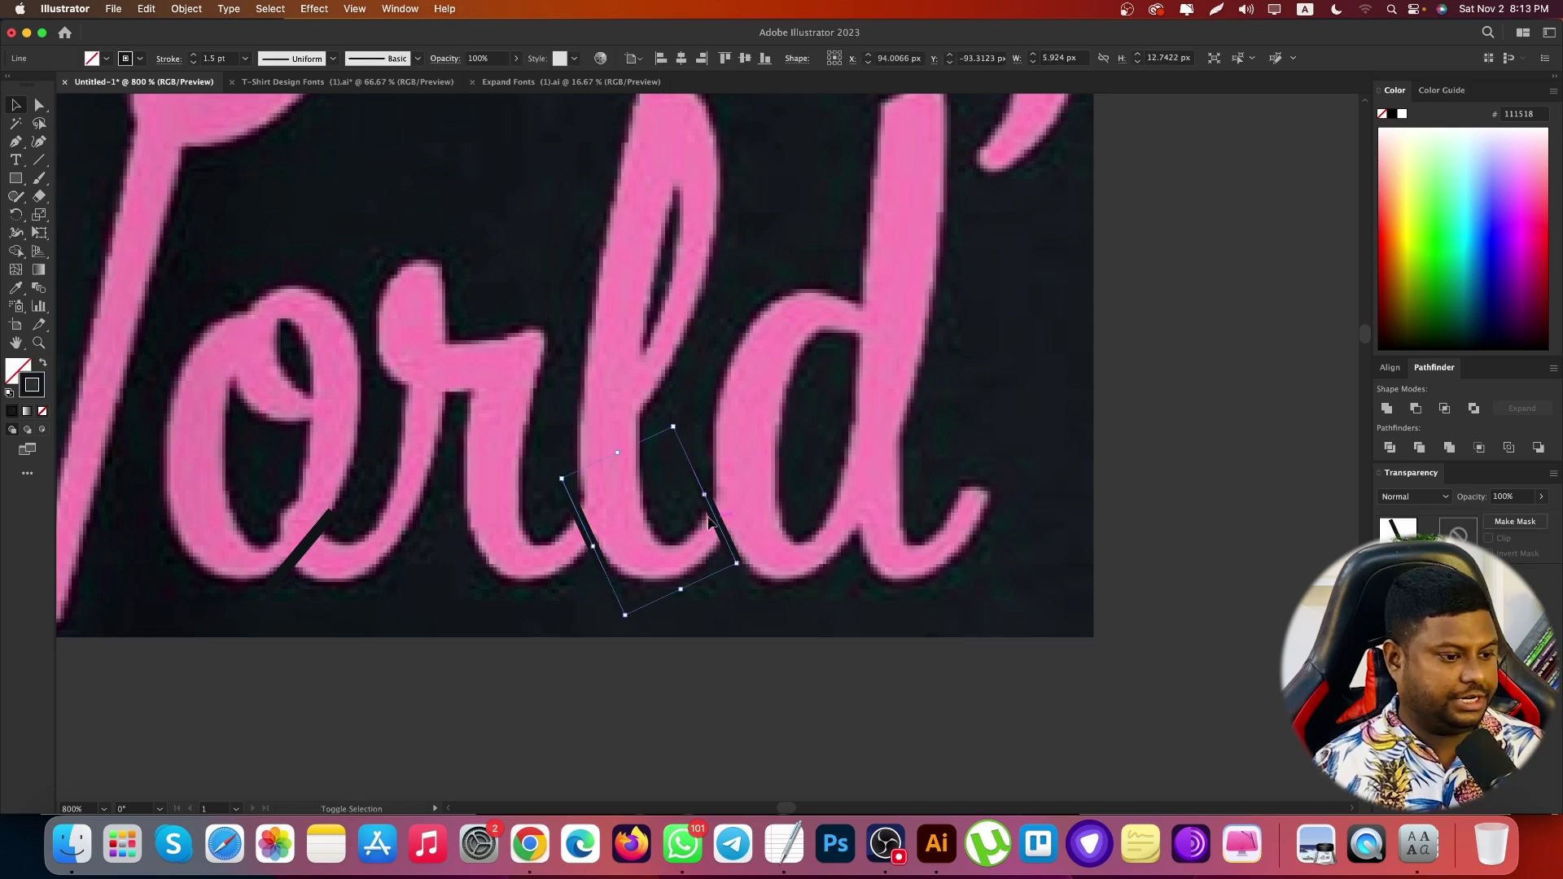
{"action": "left_click", "coordinate": [327, 523], "text": "shift"}
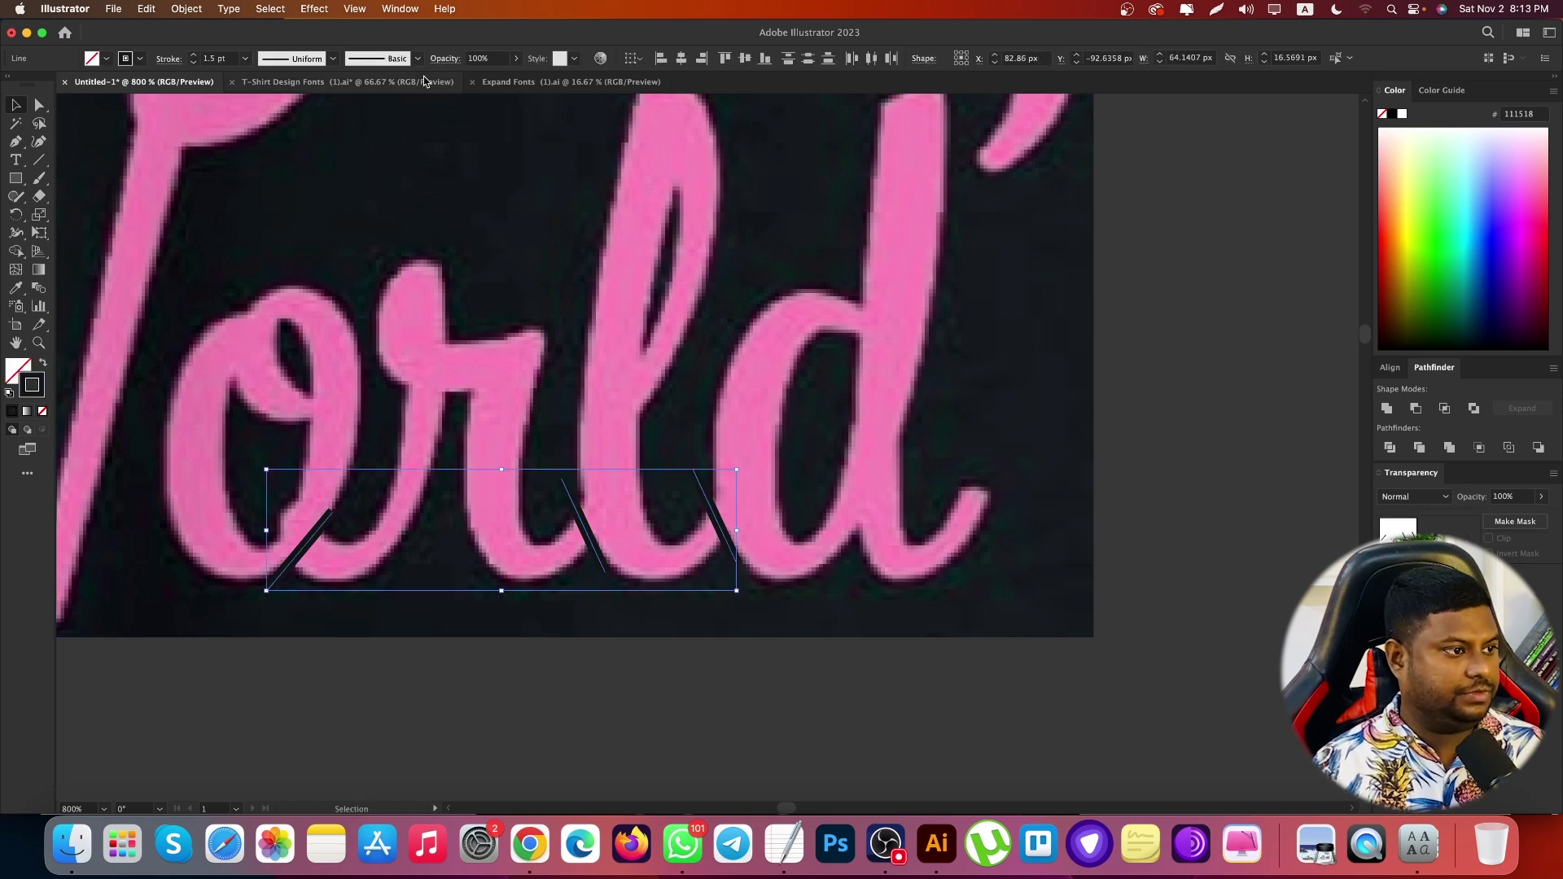
{"action": "left_click", "coordinate": [231, 58]}
{"action": "type", "text": "2"}
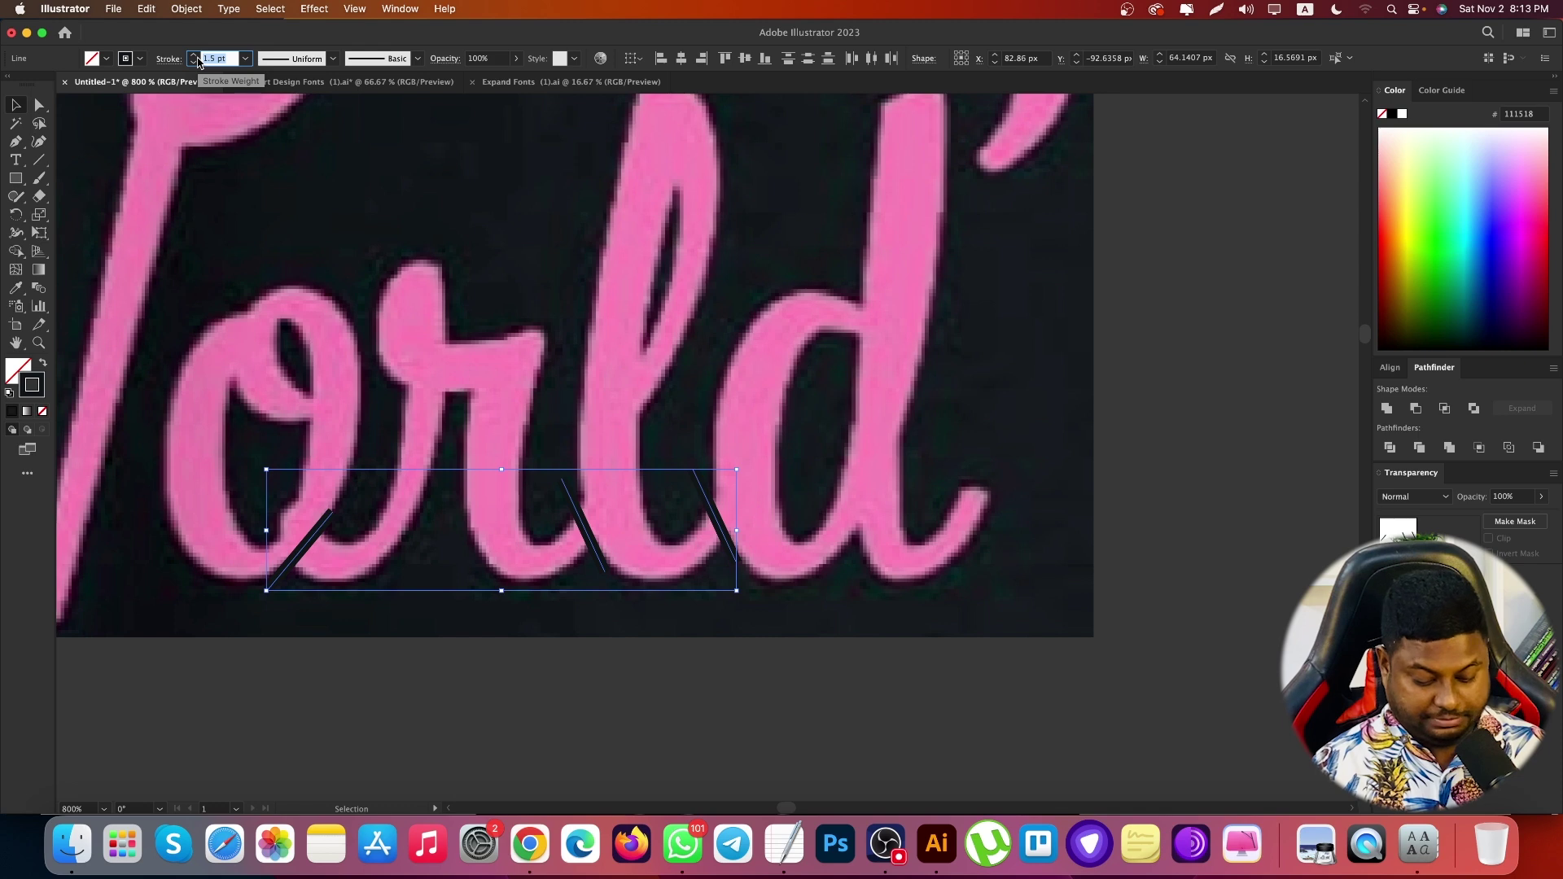
{"action": "key", "text": "Return"}
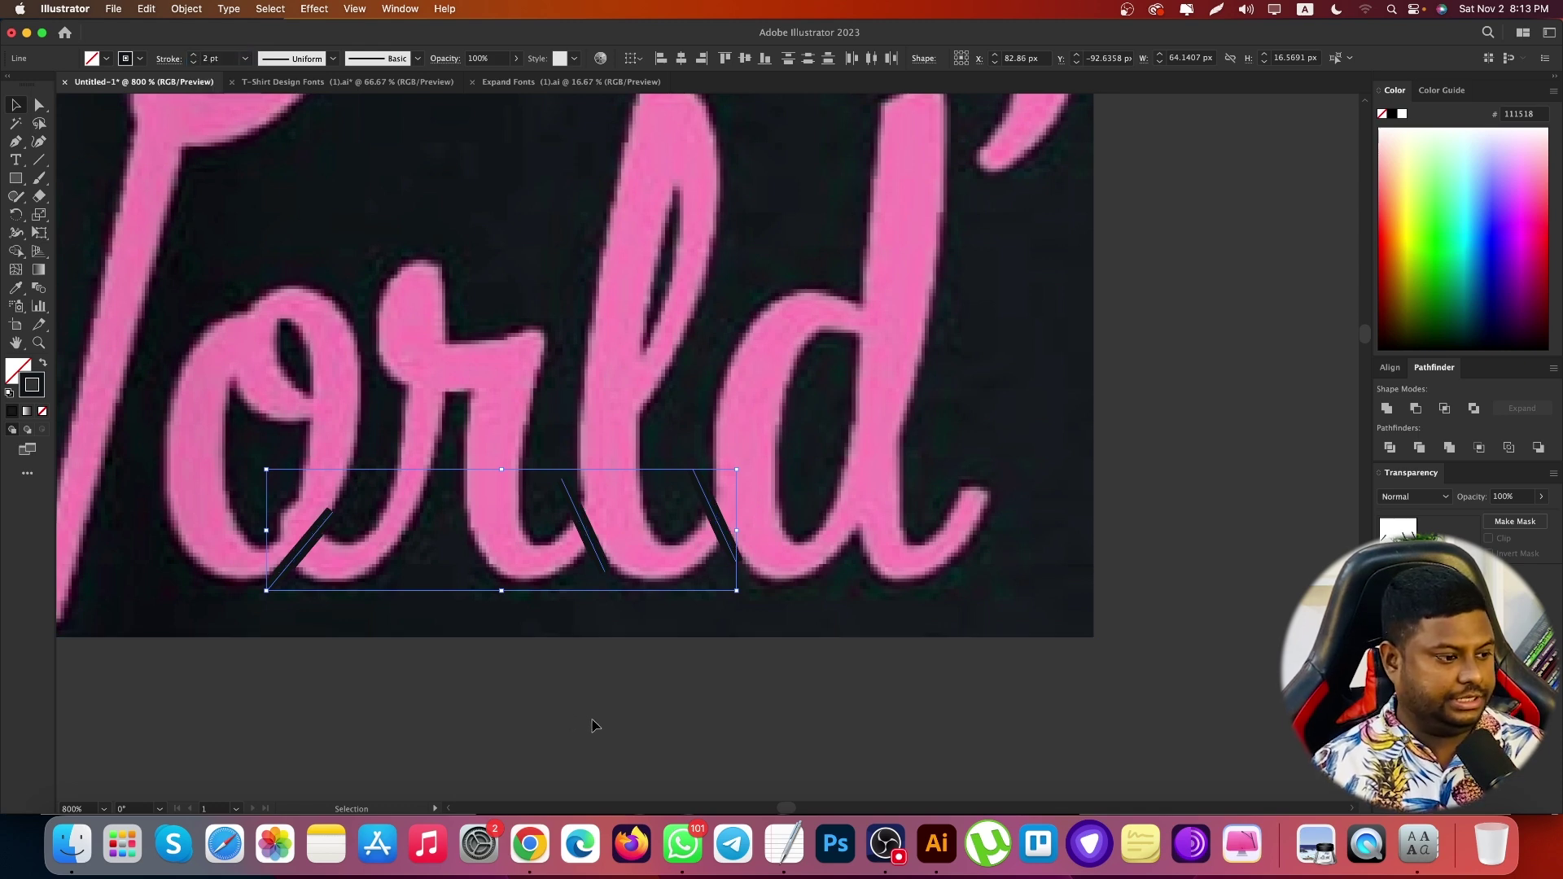
{"action": "left_click", "coordinate": [594, 720]}
Capture a screenshot of the whole World' lettering with its separated letters, about 992x429 pixels, and save it in Downloads
{"action": "scroll", "coordinate": [692, 700], "scroll_direction": "down", "scroll_amount": 2}
{"action": "scroll", "coordinate": [696, 705], "scroll_direction": "left", "scroll_amount": 2}
{"action": "scroll", "coordinate": [696, 705], "scroll_direction": "down", "scroll_amount": 1}
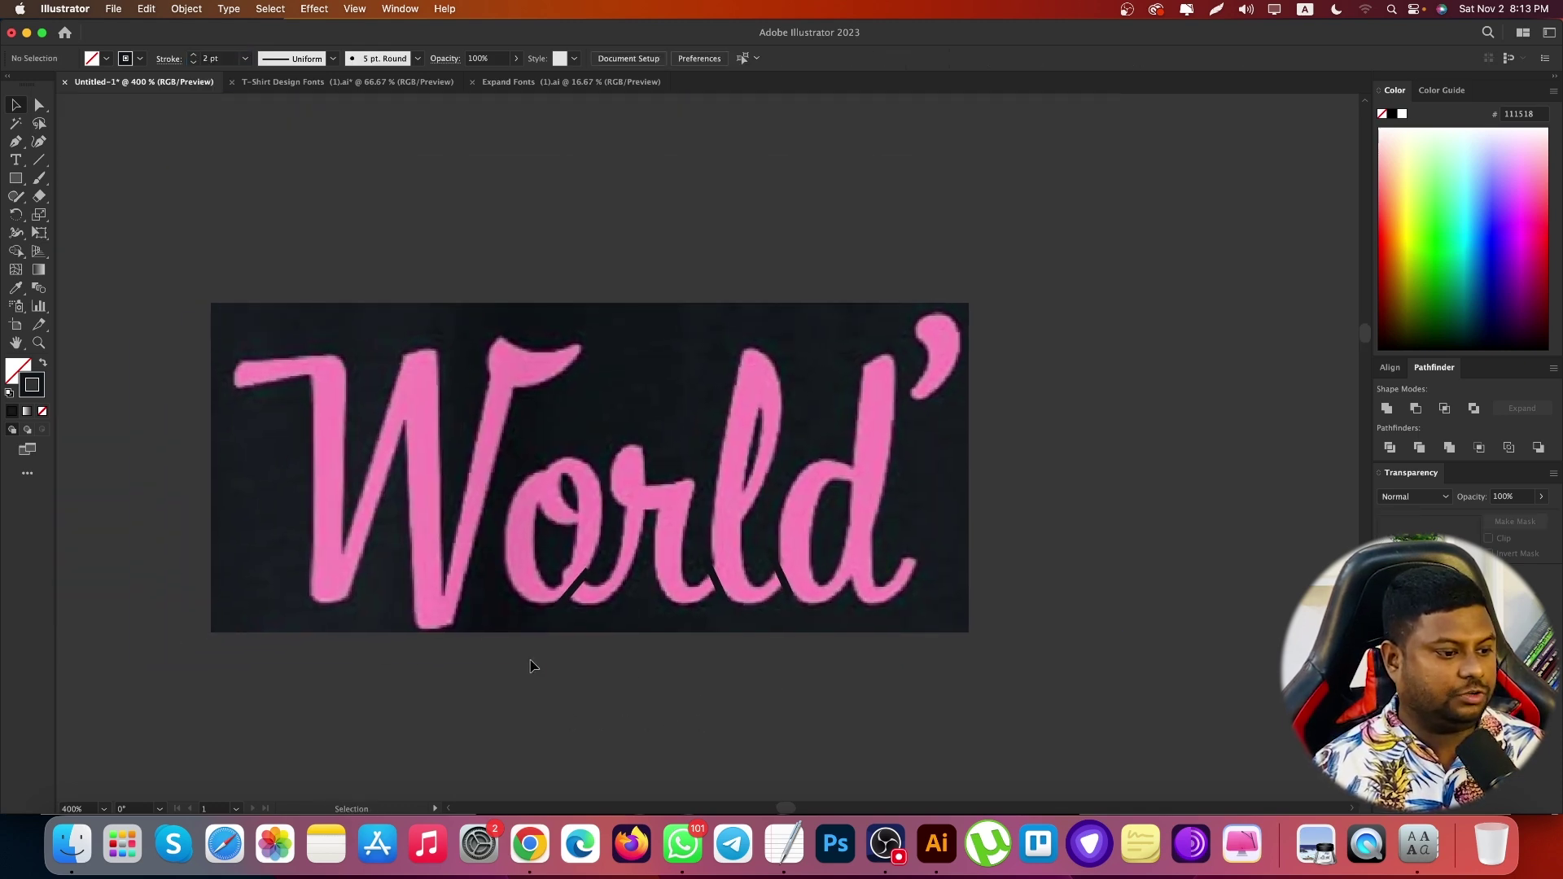
{"action": "left_click_drag", "start_coordinate": [568, 691], "coordinate": [706, 671]}
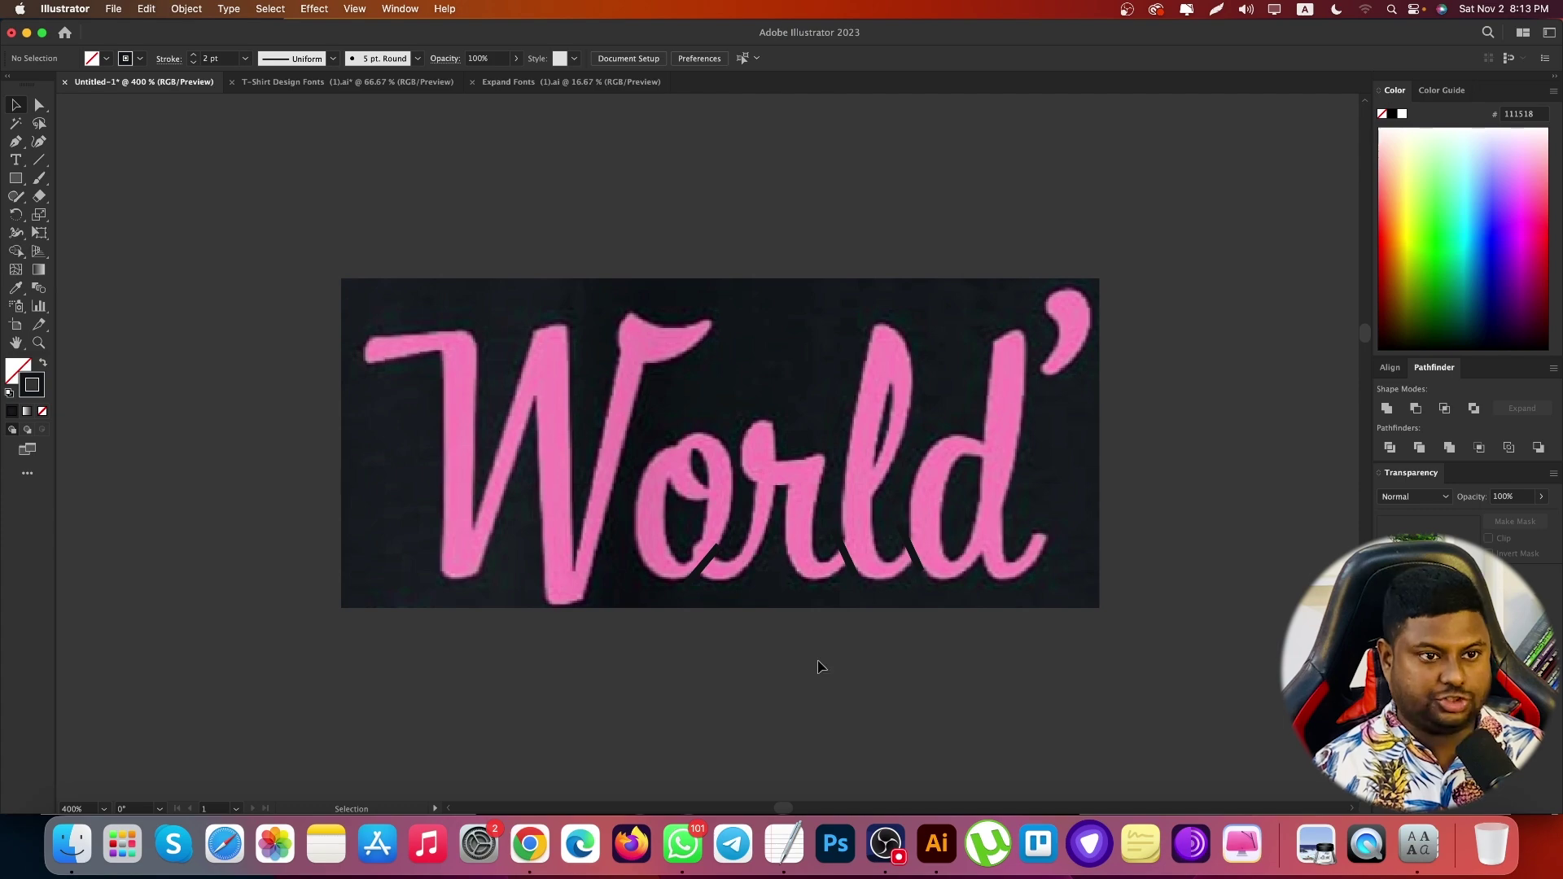
{"action": "left_click", "coordinate": [1219, 10]}
{"action": "left_click", "coordinate": [1228, 32]}
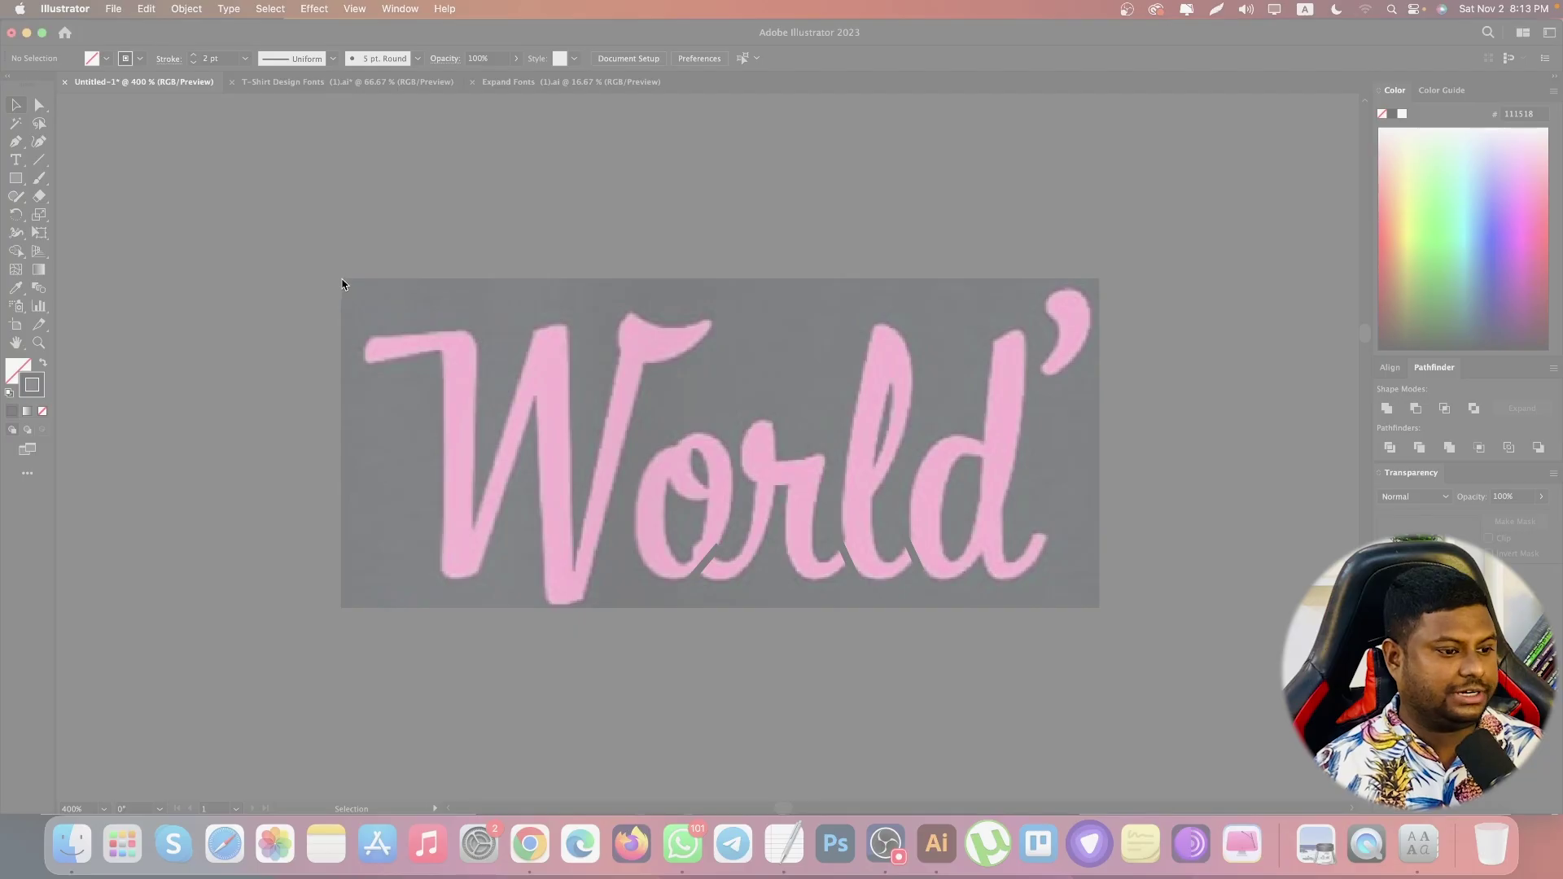
{"action": "left_click_drag", "start_coordinate": [340, 277], "coordinate": [1102, 609]}
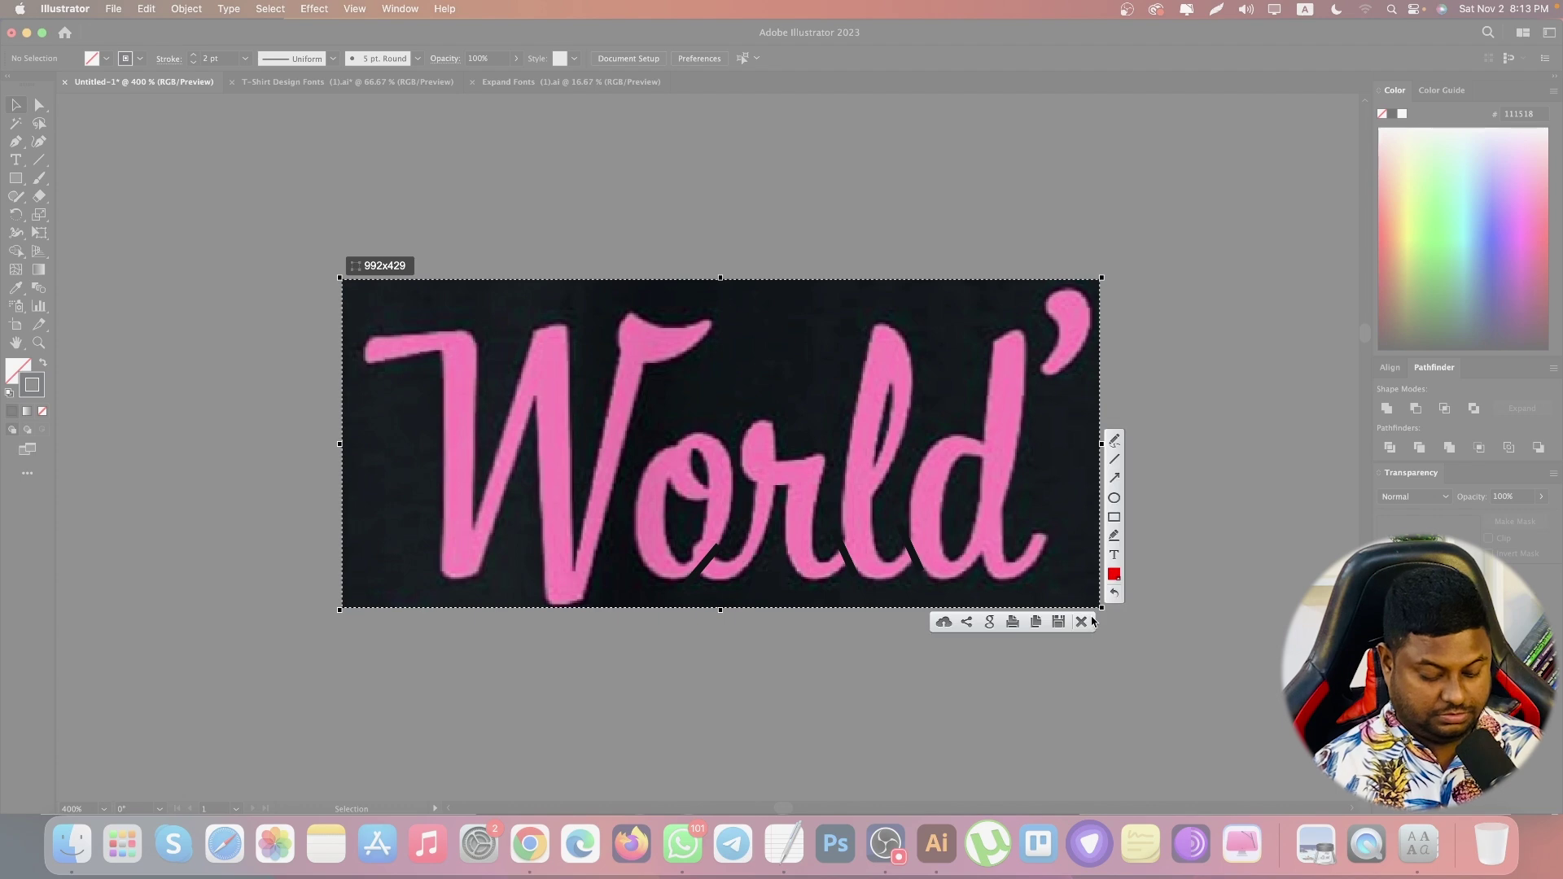
{"action": "key", "text": "super+s"}
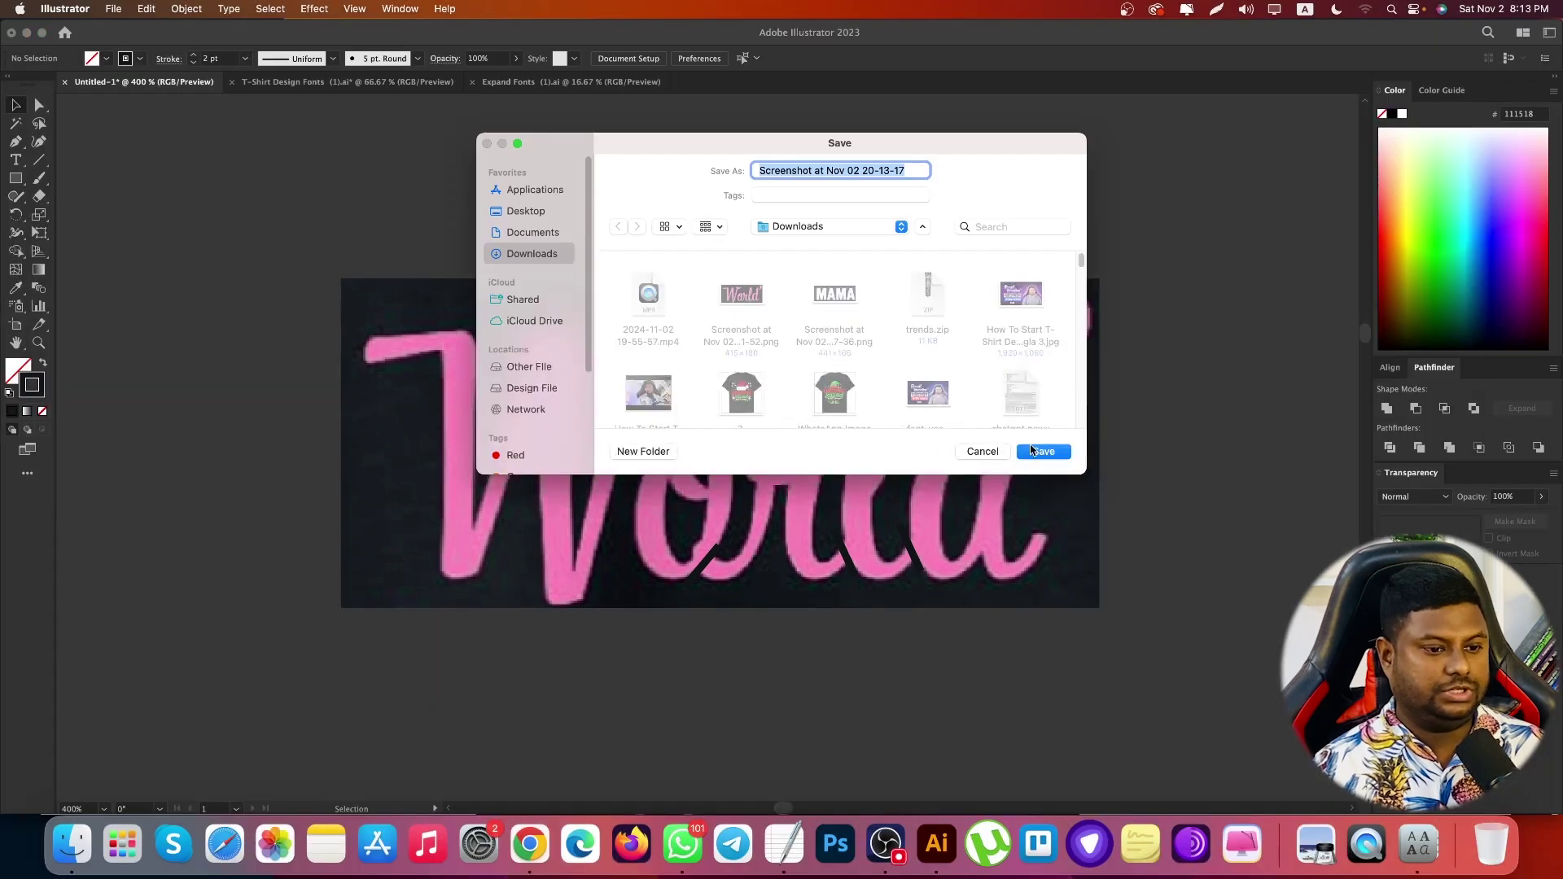
{"action": "left_click", "coordinate": [1032, 451]}
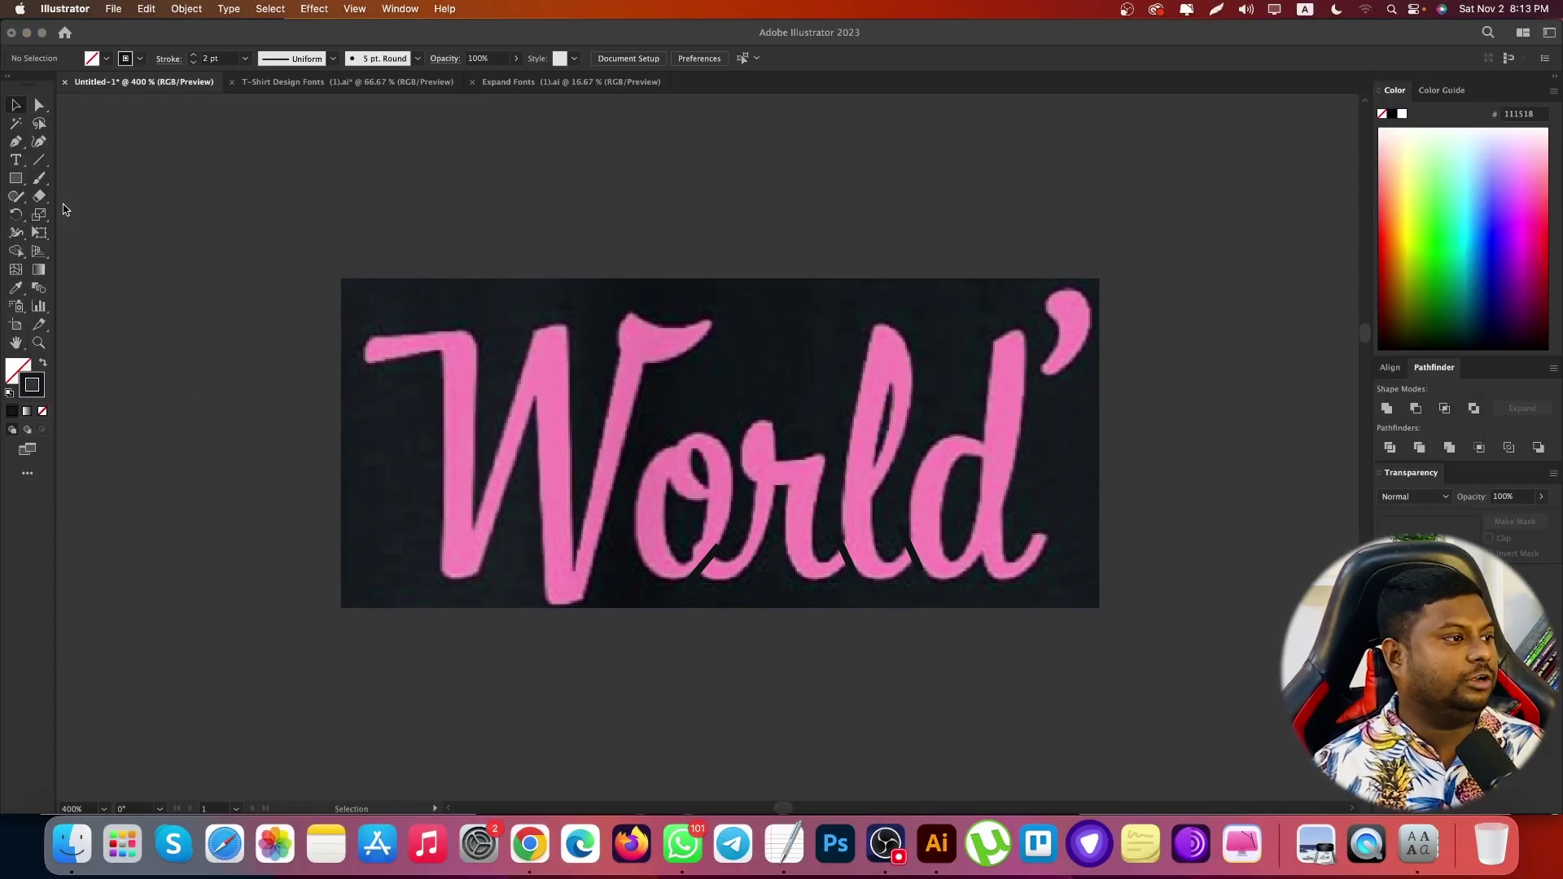
Draw a closed curved shape around the letters orld' with the Pen tool and swap its stroke to fill, masking everything except the W
{"action": "left_click", "coordinate": [16, 143]}
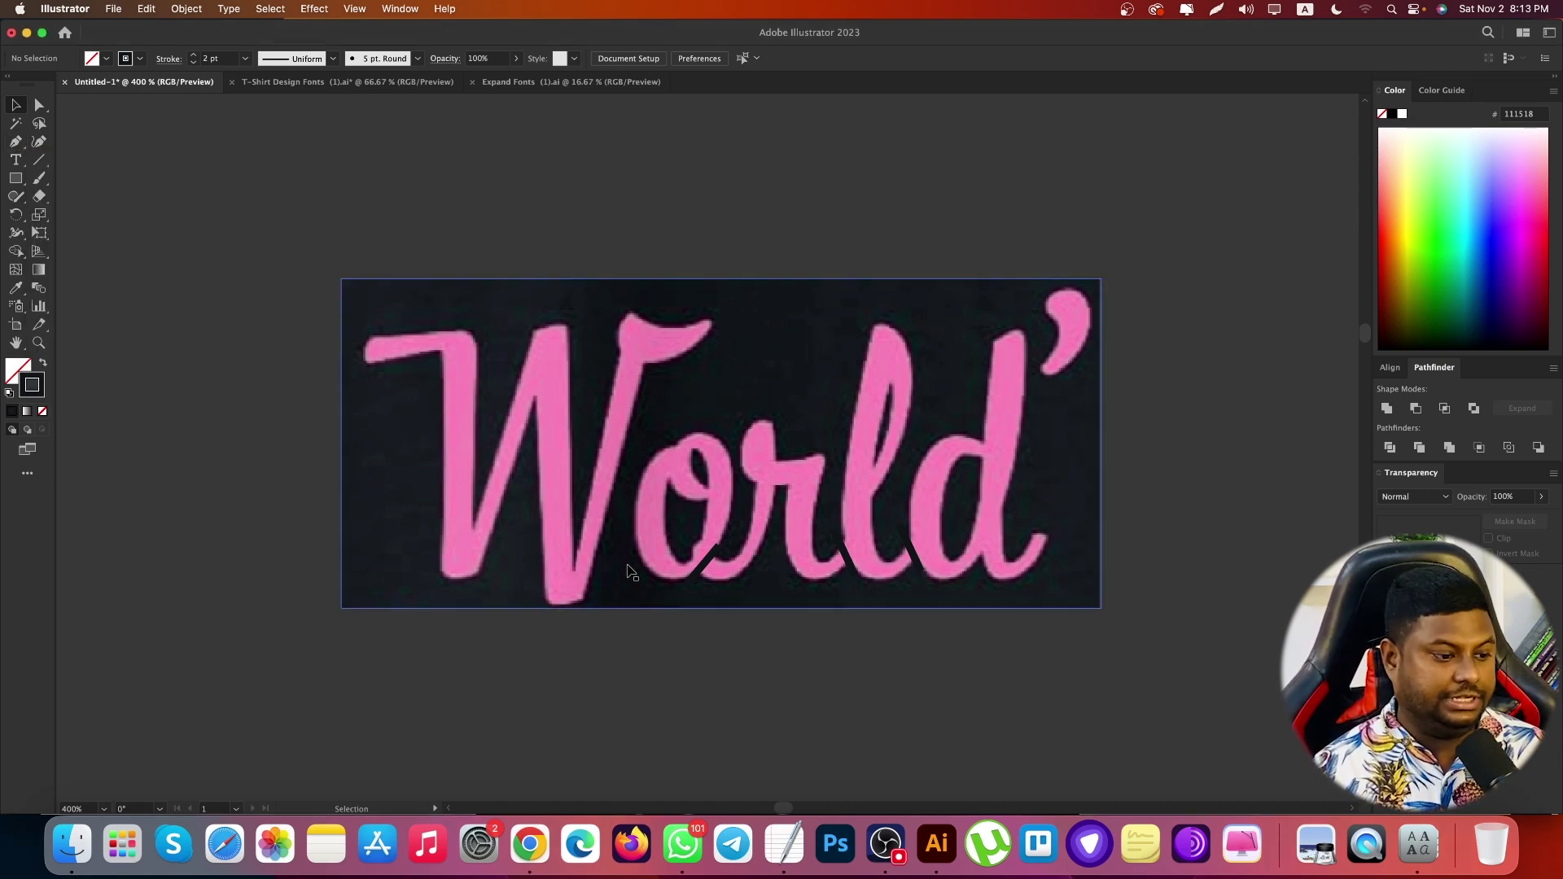
{"action": "left_click", "coordinate": [18, 143]}
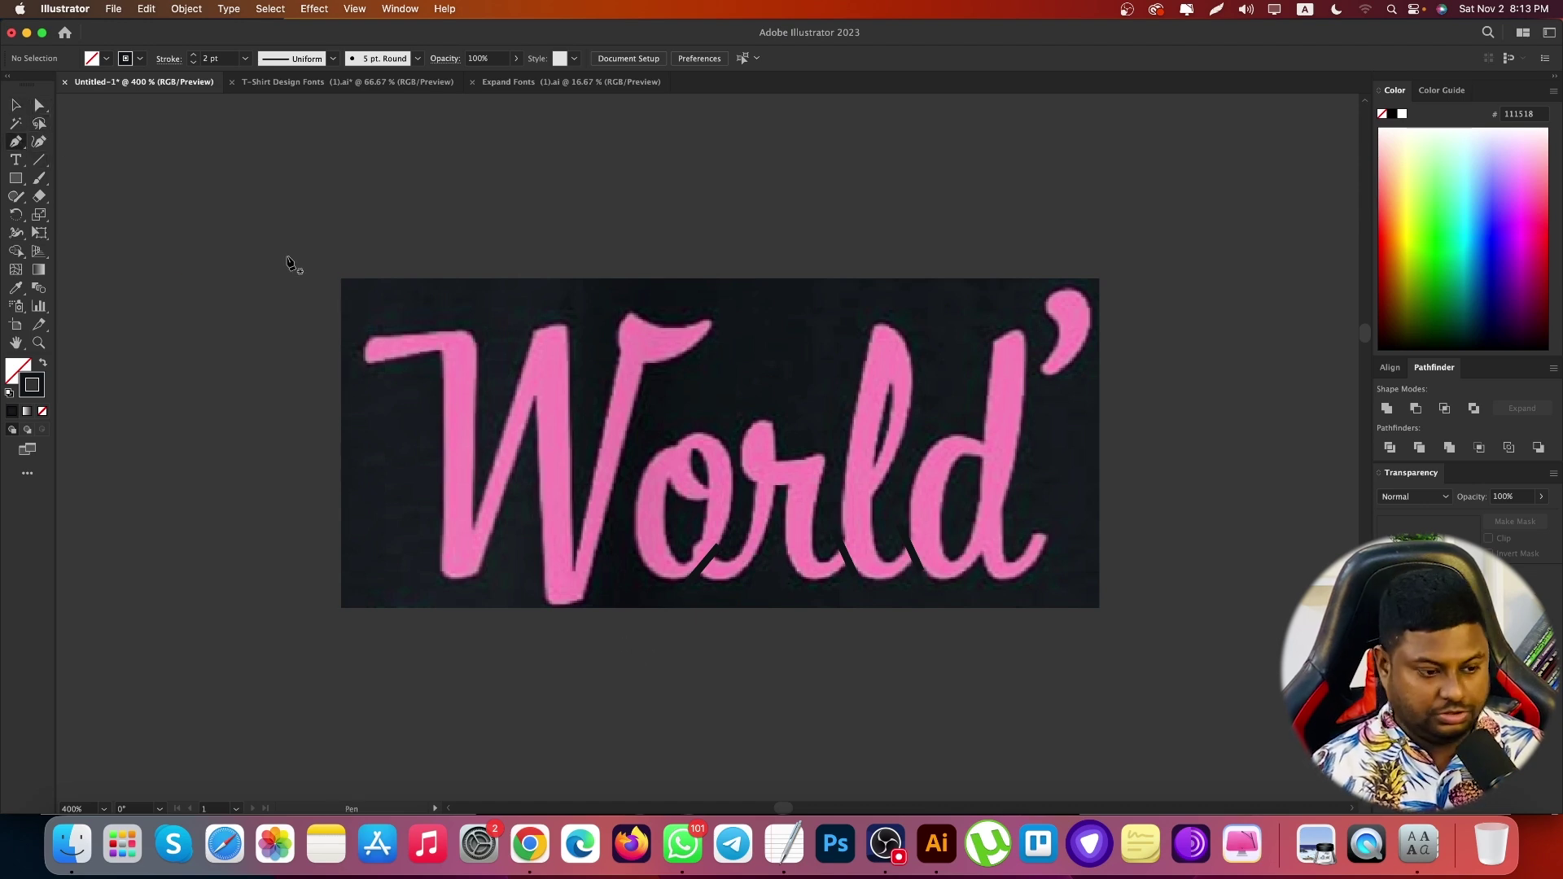
{"action": "left_click", "coordinate": [624, 624]}
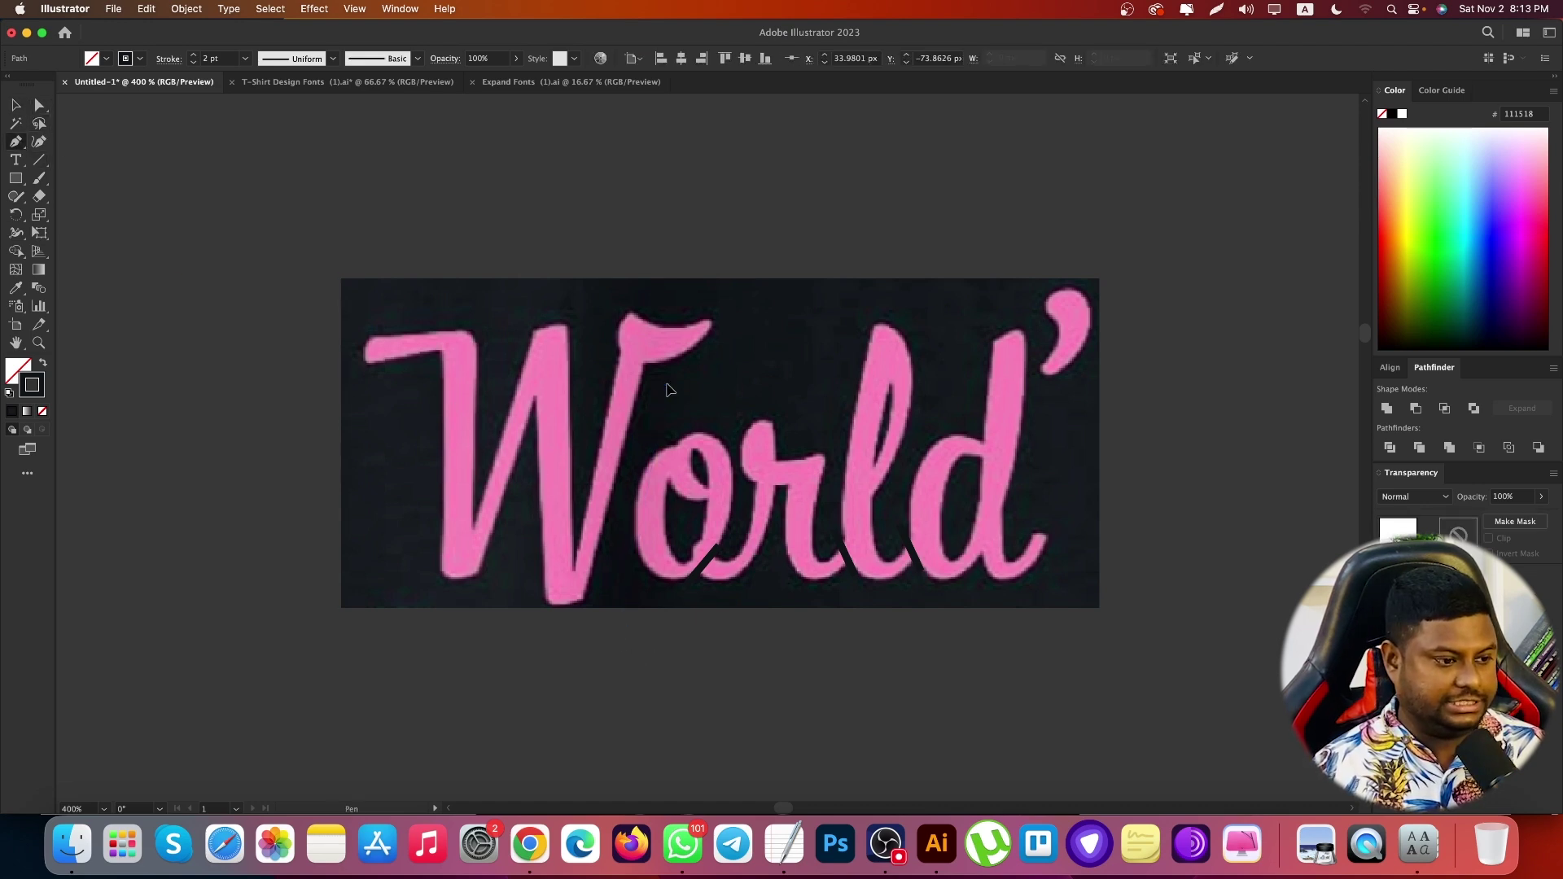
{"action": "left_click_drag", "start_coordinate": [667, 384], "coordinate": [720, 373]}
{"action": "left_click_drag", "start_coordinate": [881, 225], "coordinate": [947, 218]}
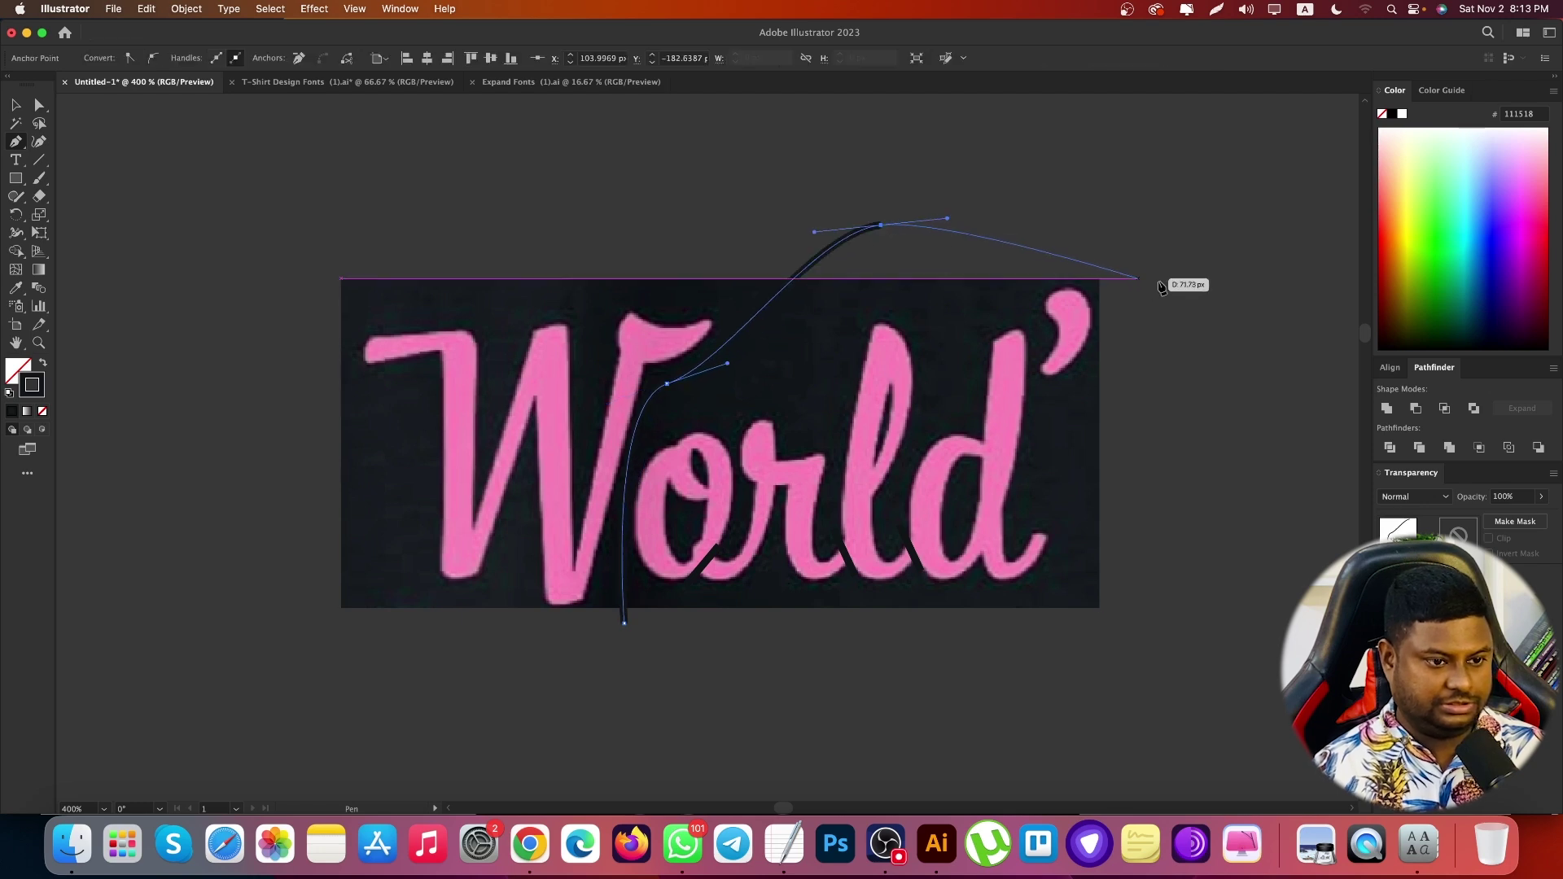
{"action": "left_click_drag", "start_coordinate": [1163, 317], "coordinate": [942, 718]}
{"action": "left_click", "coordinate": [624, 624]}
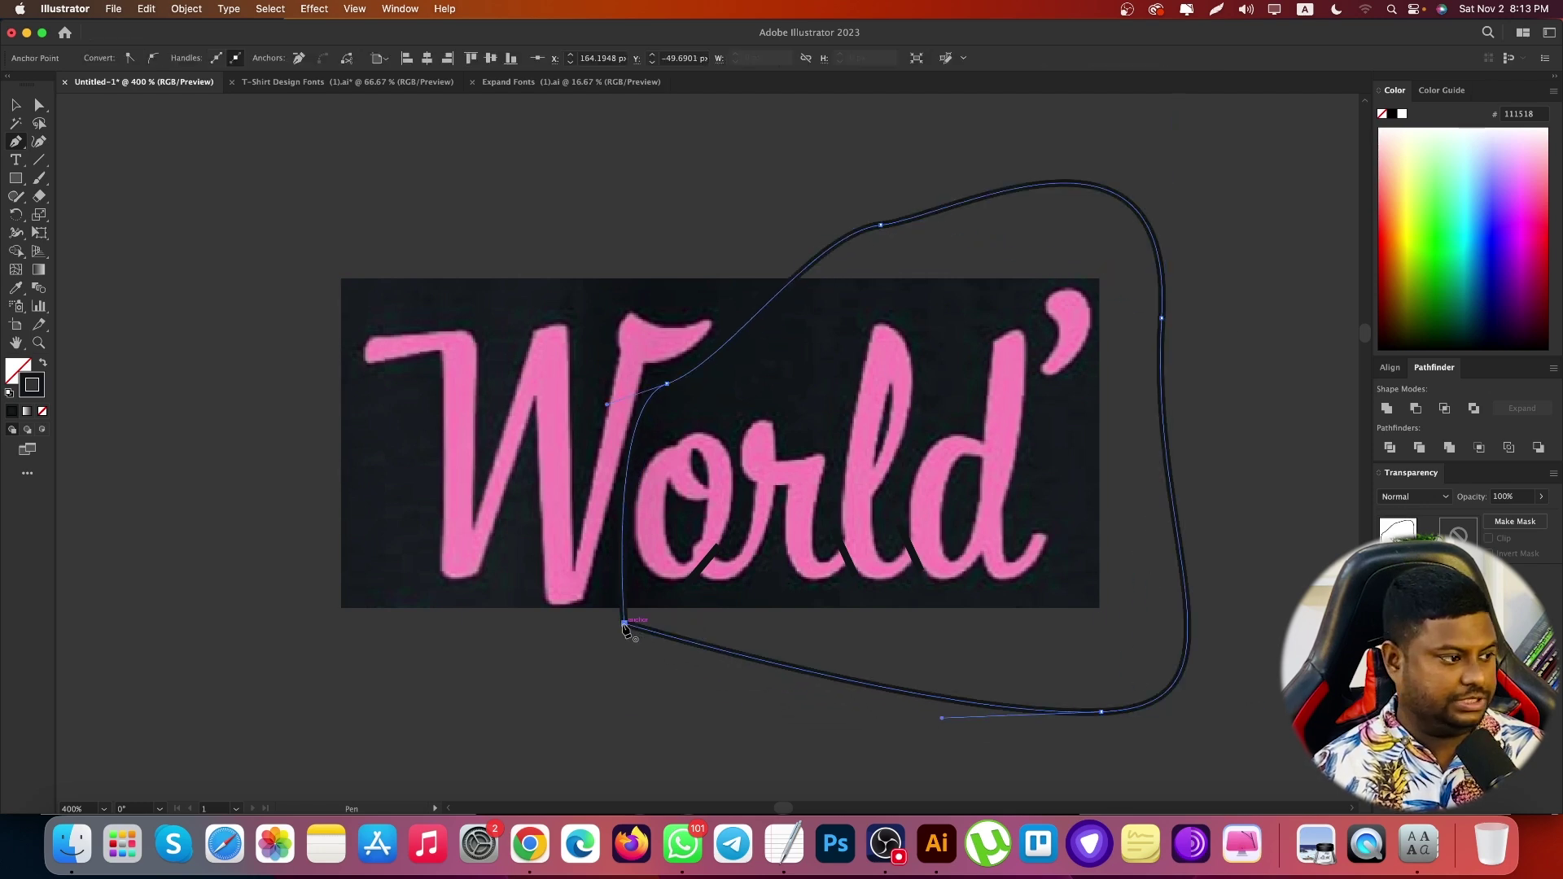
{"action": "left_click", "coordinate": [43, 363]}
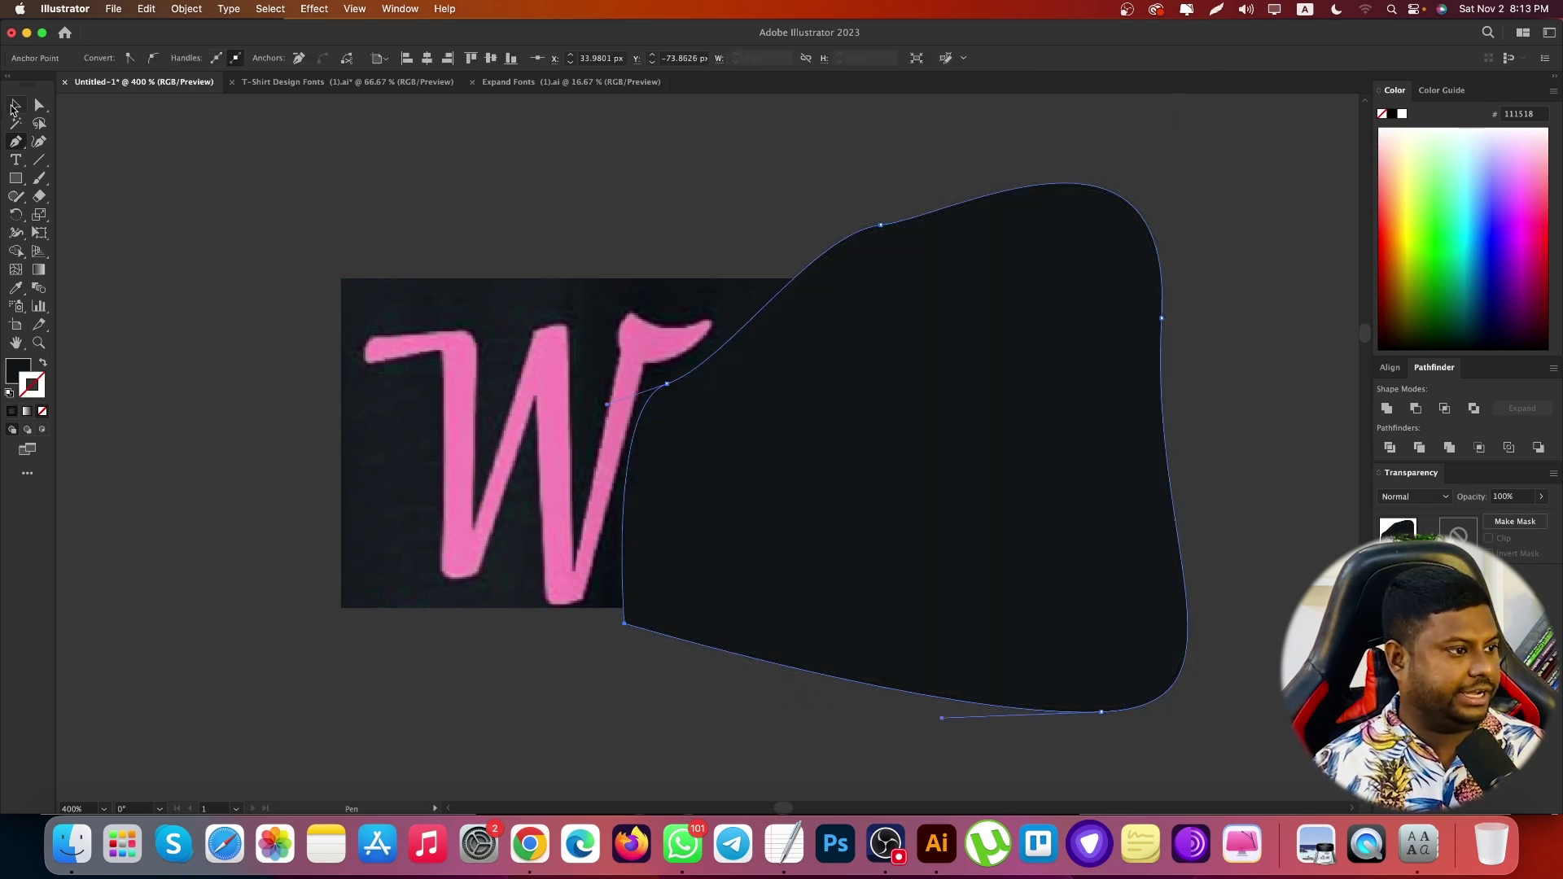
{"action": "left_click", "coordinate": [16, 106]}
{"action": "left_click", "coordinate": [179, 360]}
Capture a screenshot of the isolated letter W, about 524x434 pixels, and save it in Downloads
{"action": "left_click_drag", "start_coordinate": [236, 481], "coordinate": [444, 503]}
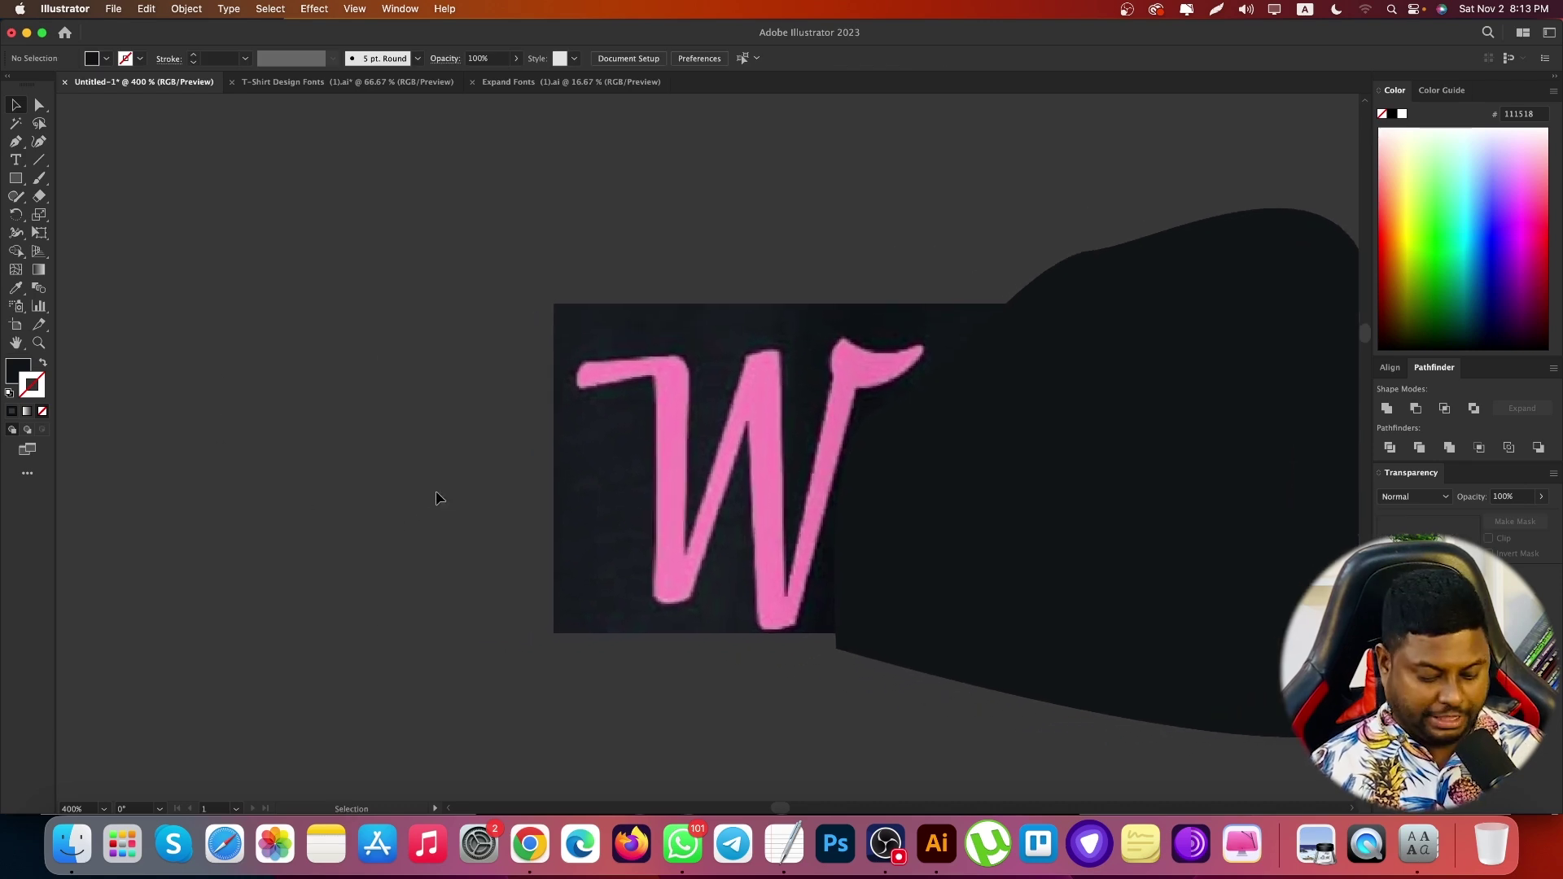
{"action": "key", "text": "shift+super+9"}
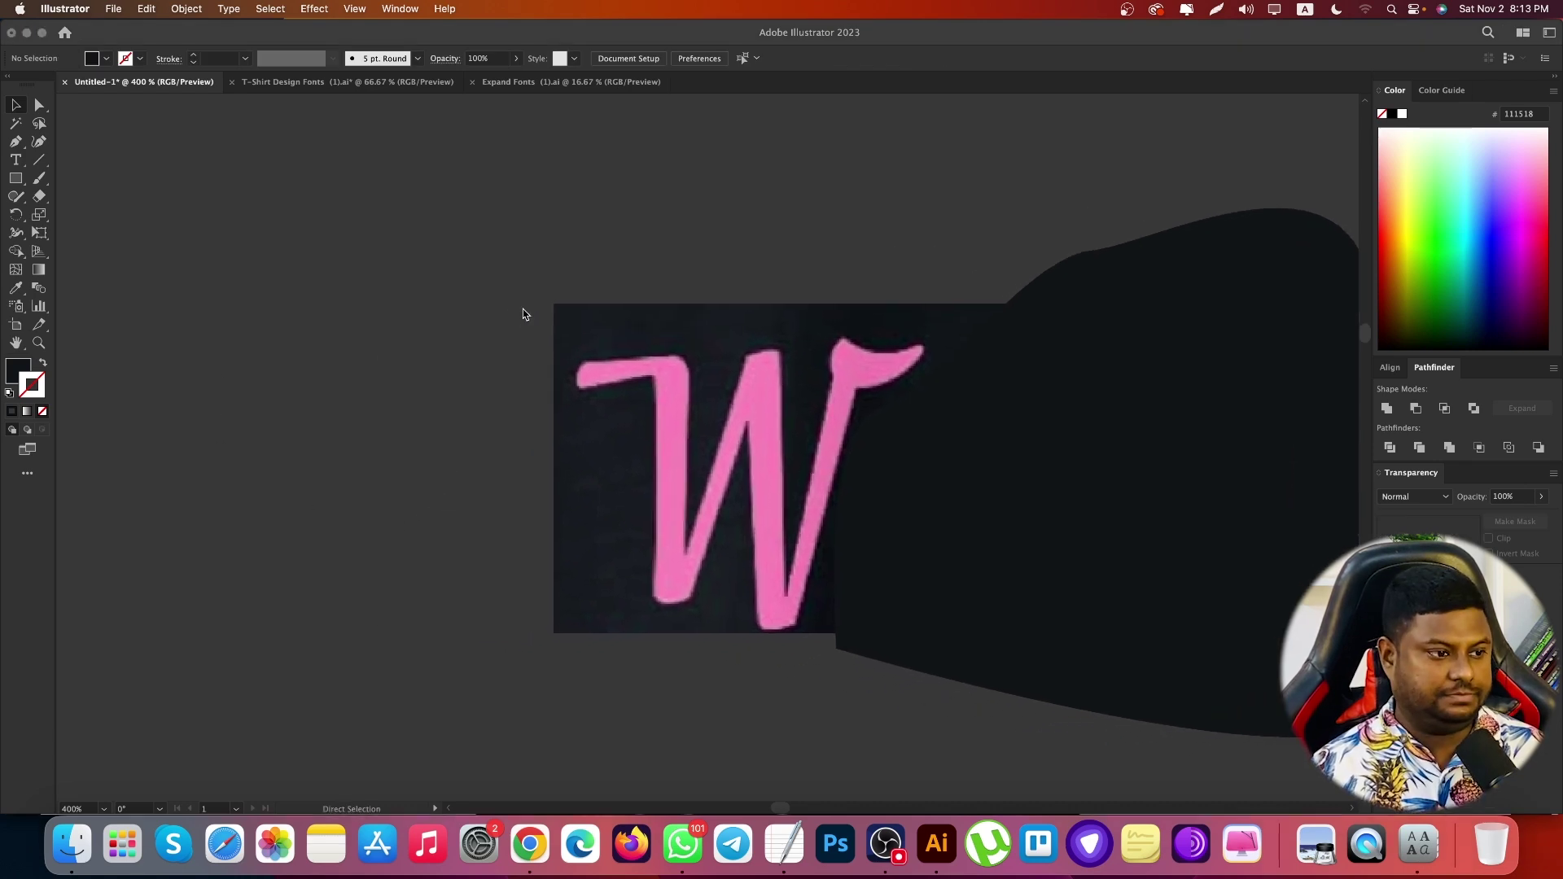
{"action": "left_click_drag", "start_coordinate": [554, 306], "coordinate": [951, 636]}
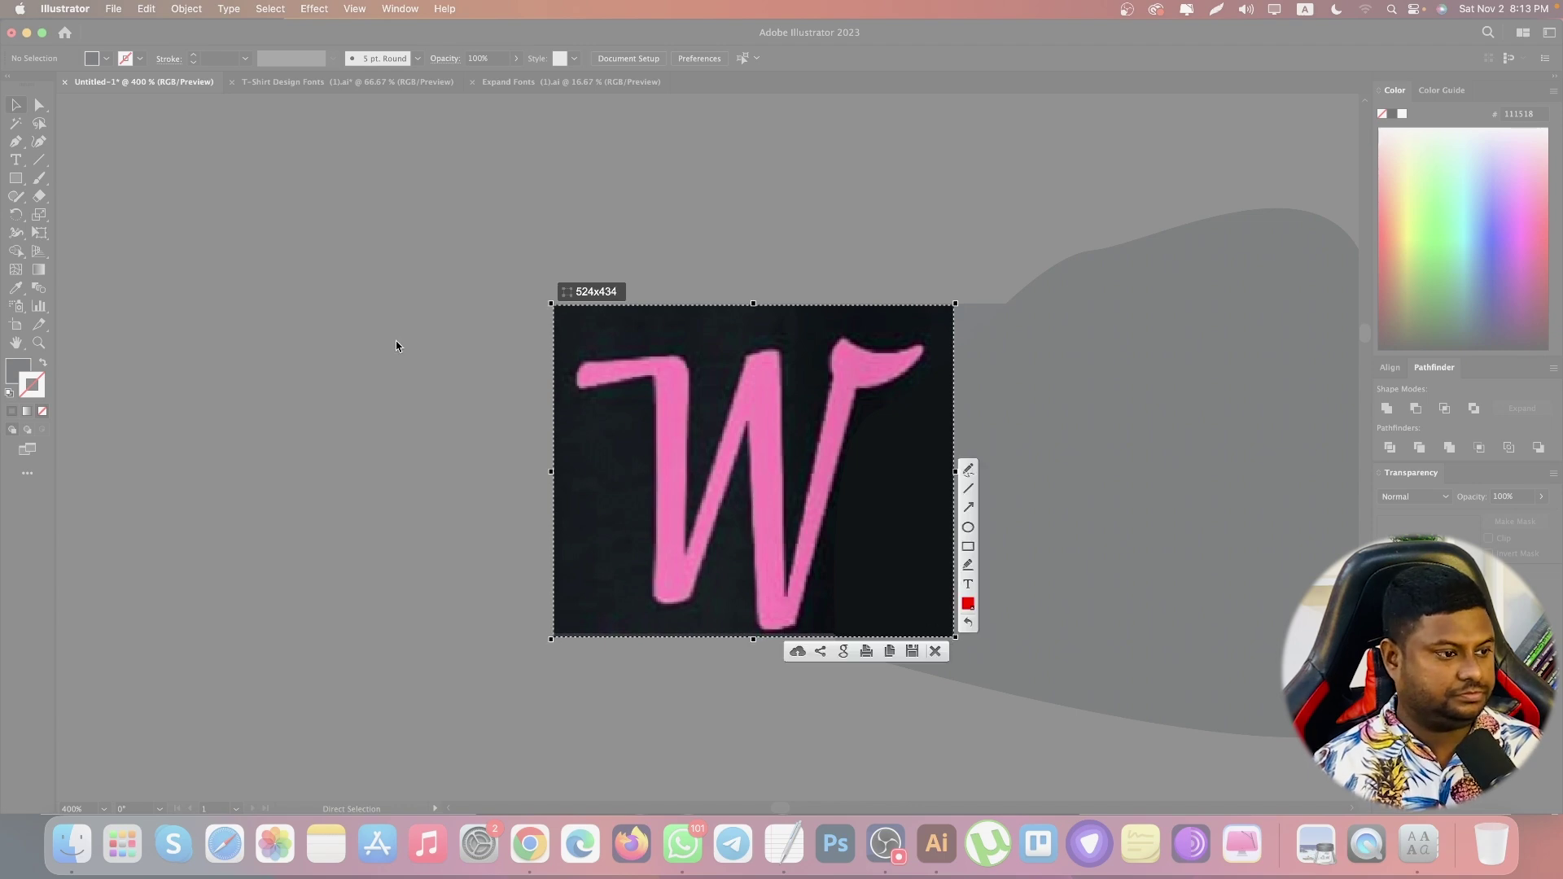
{"action": "key", "text": "super+s"}
{"action": "left_click", "coordinate": [1044, 451]}
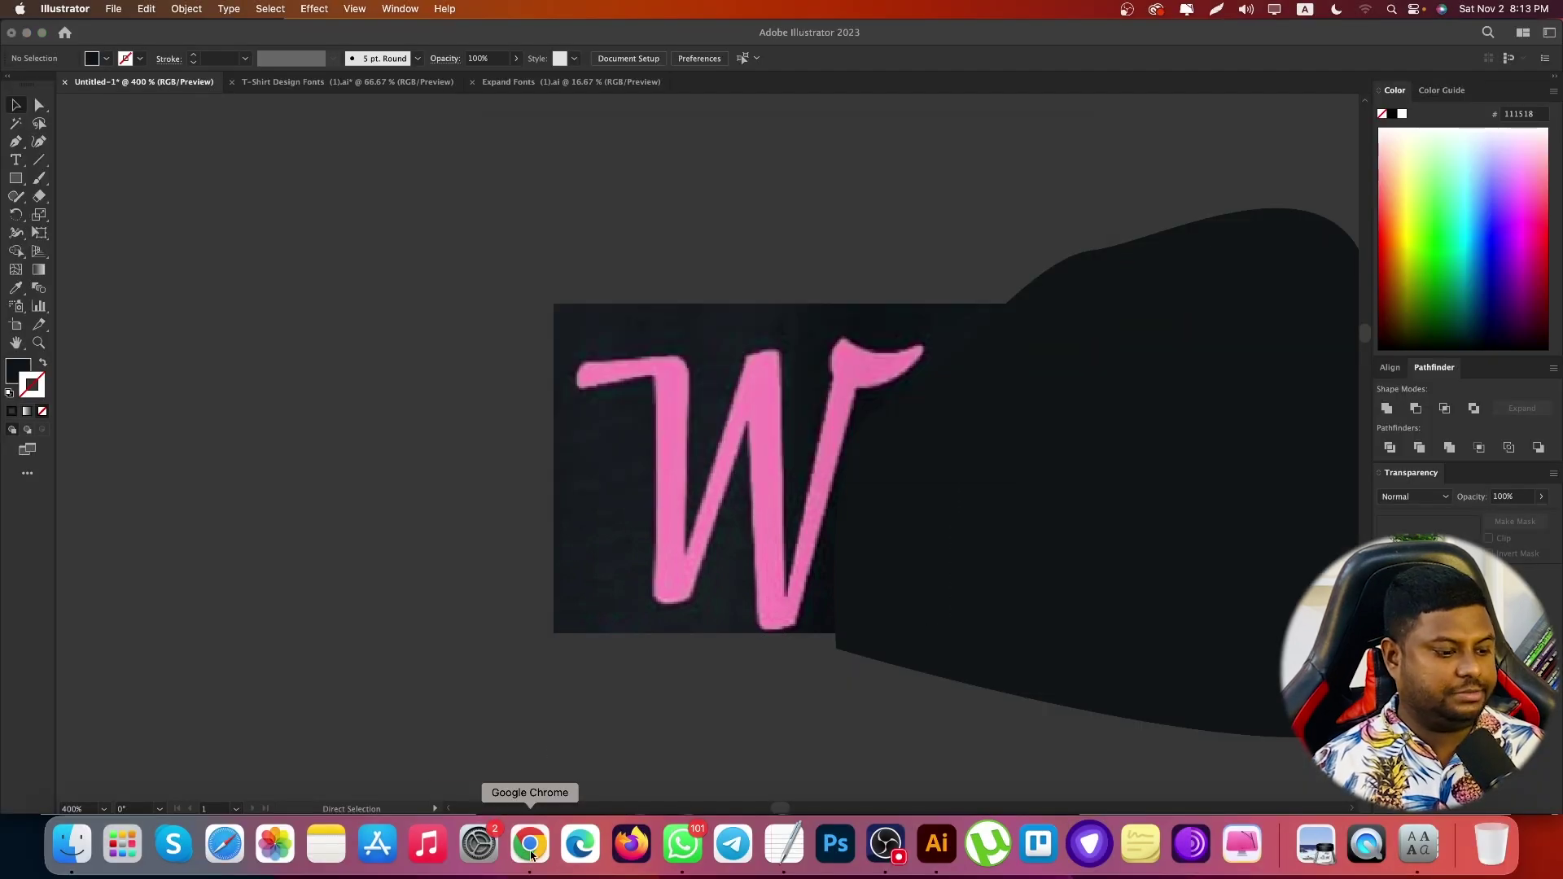
Switch to Chrome and upload the original World screenshot with joined letters to the LikeFont identification page
{"action": "left_click", "coordinate": [529, 844]}
{"action": "left_click", "coordinate": [151, 34]}
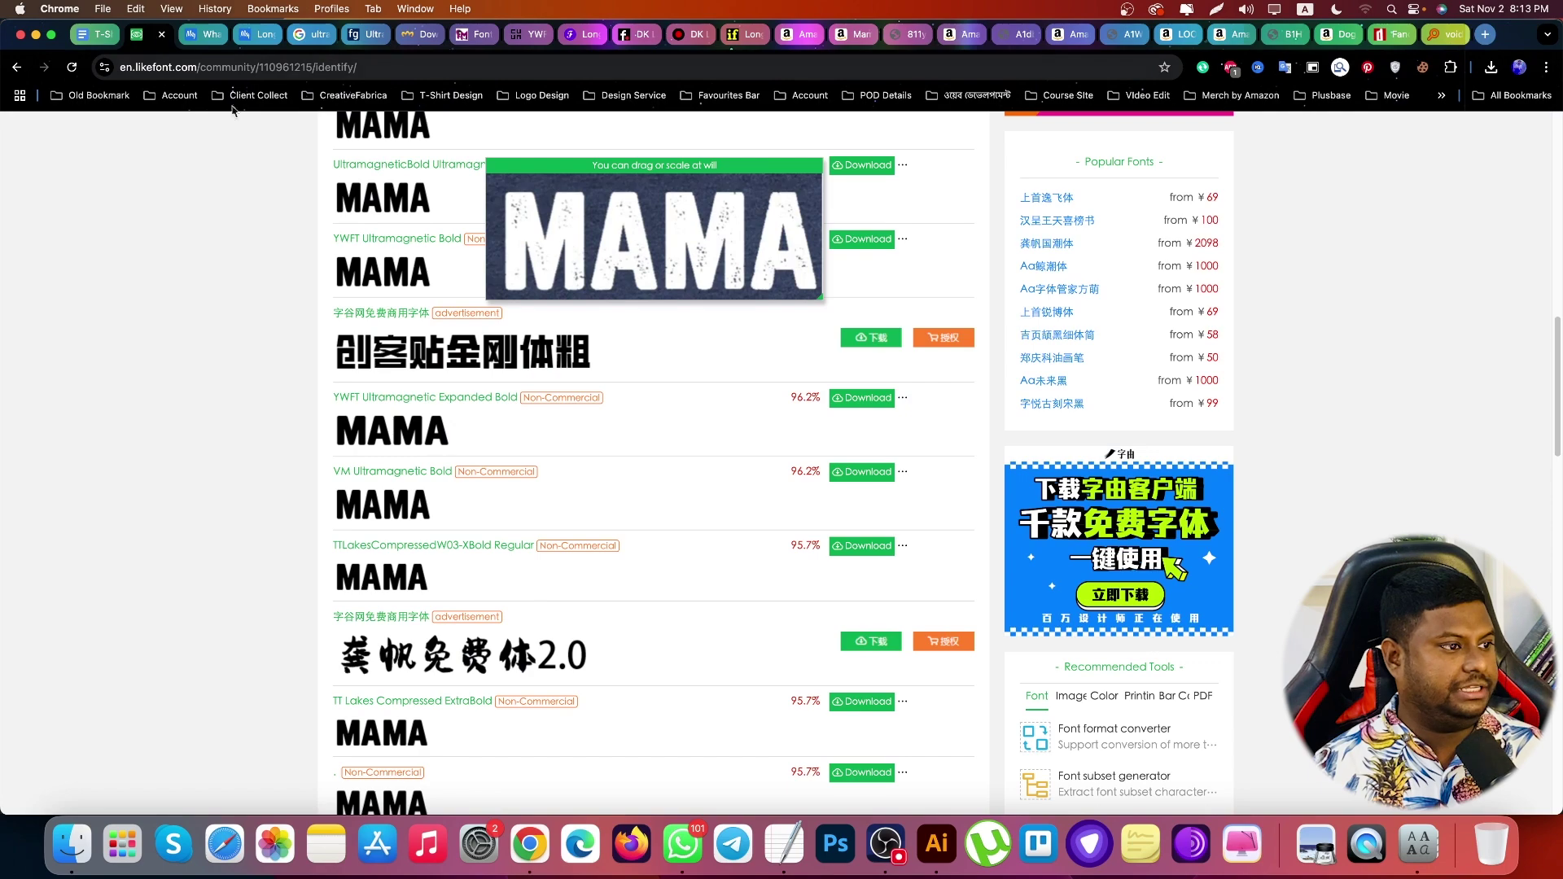
{"action": "scroll", "coordinate": [350, 167], "scroll_direction": "up", "scroll_amount": 10}
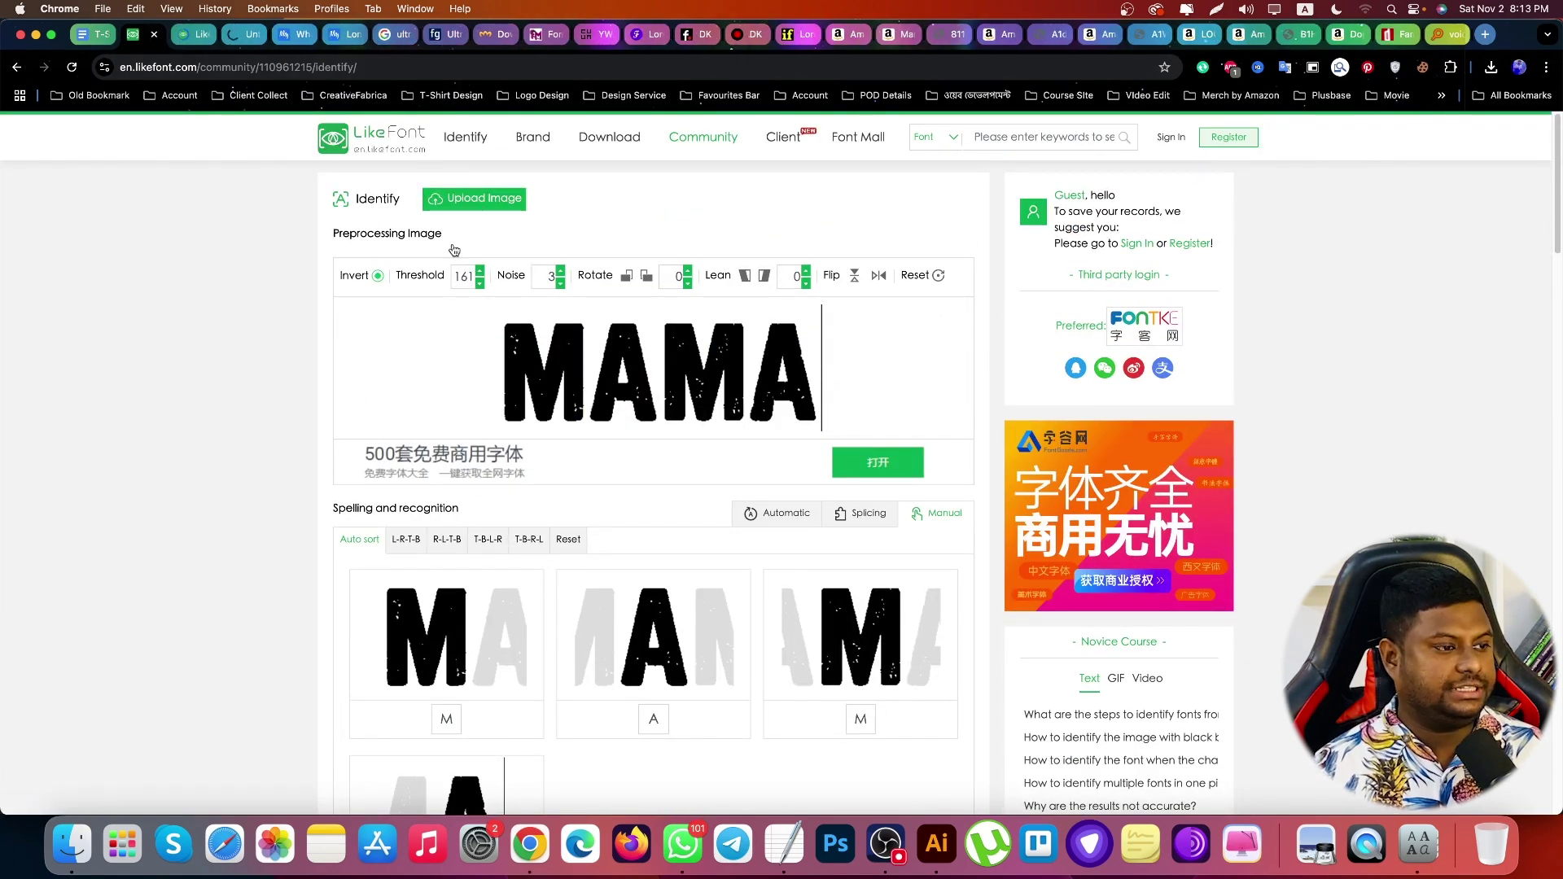
{"action": "left_click", "coordinate": [456, 200]}
{"action": "double_click", "coordinate": [615, 189]}
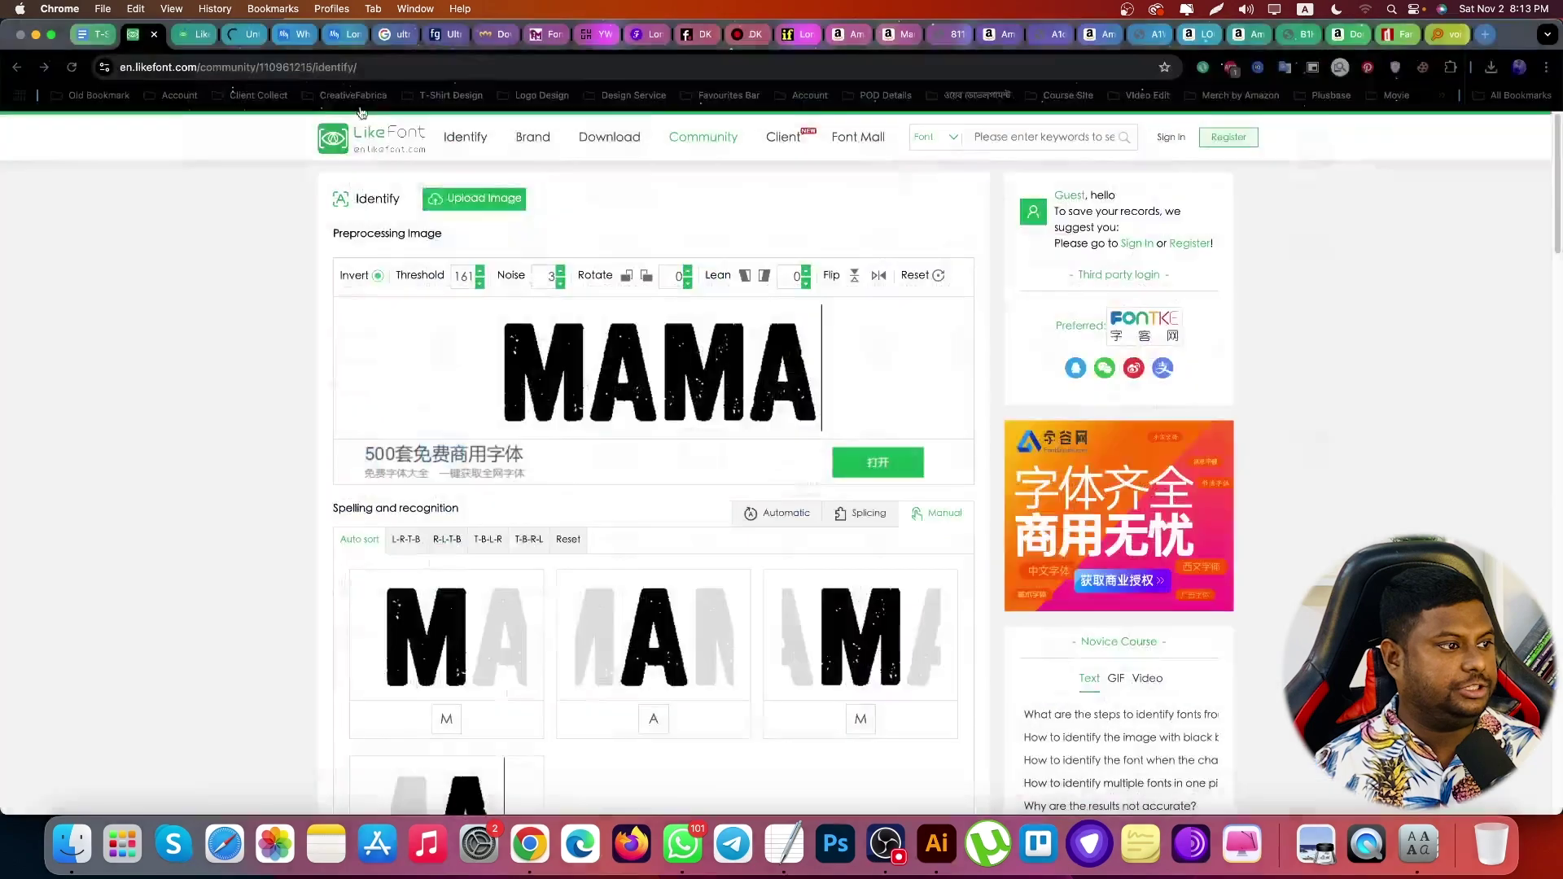
Upload the separated-letter World screenshot and the single W screenshot to LikeFont in two further browser tabs
{"action": "left_click", "coordinate": [186, 38]}
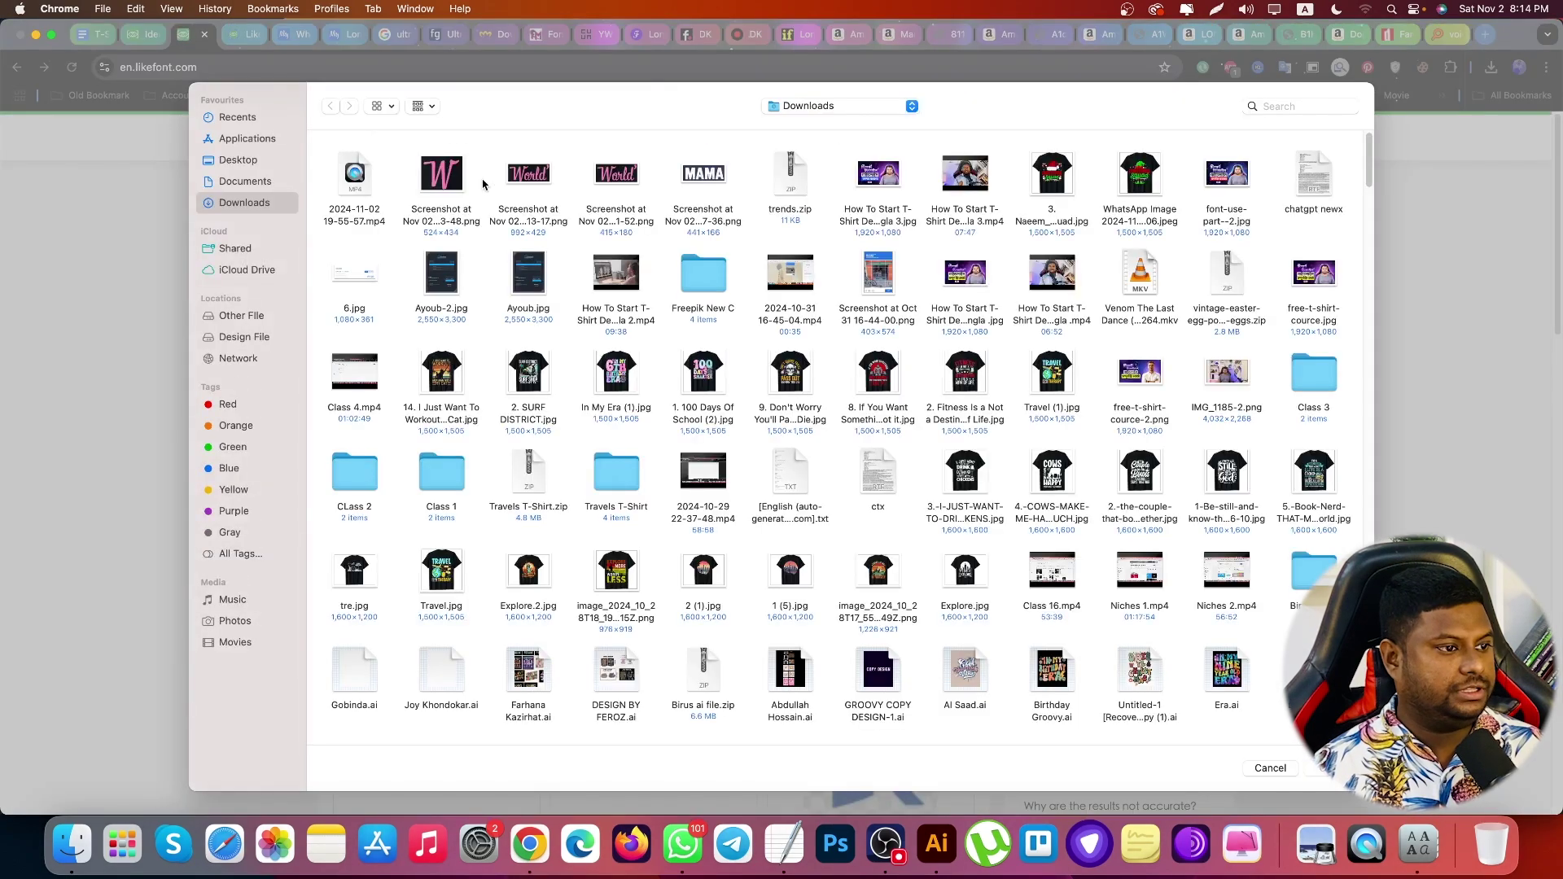
{"action": "double_click", "coordinate": [518, 181]}
{"action": "left_click", "coordinate": [249, 36]}
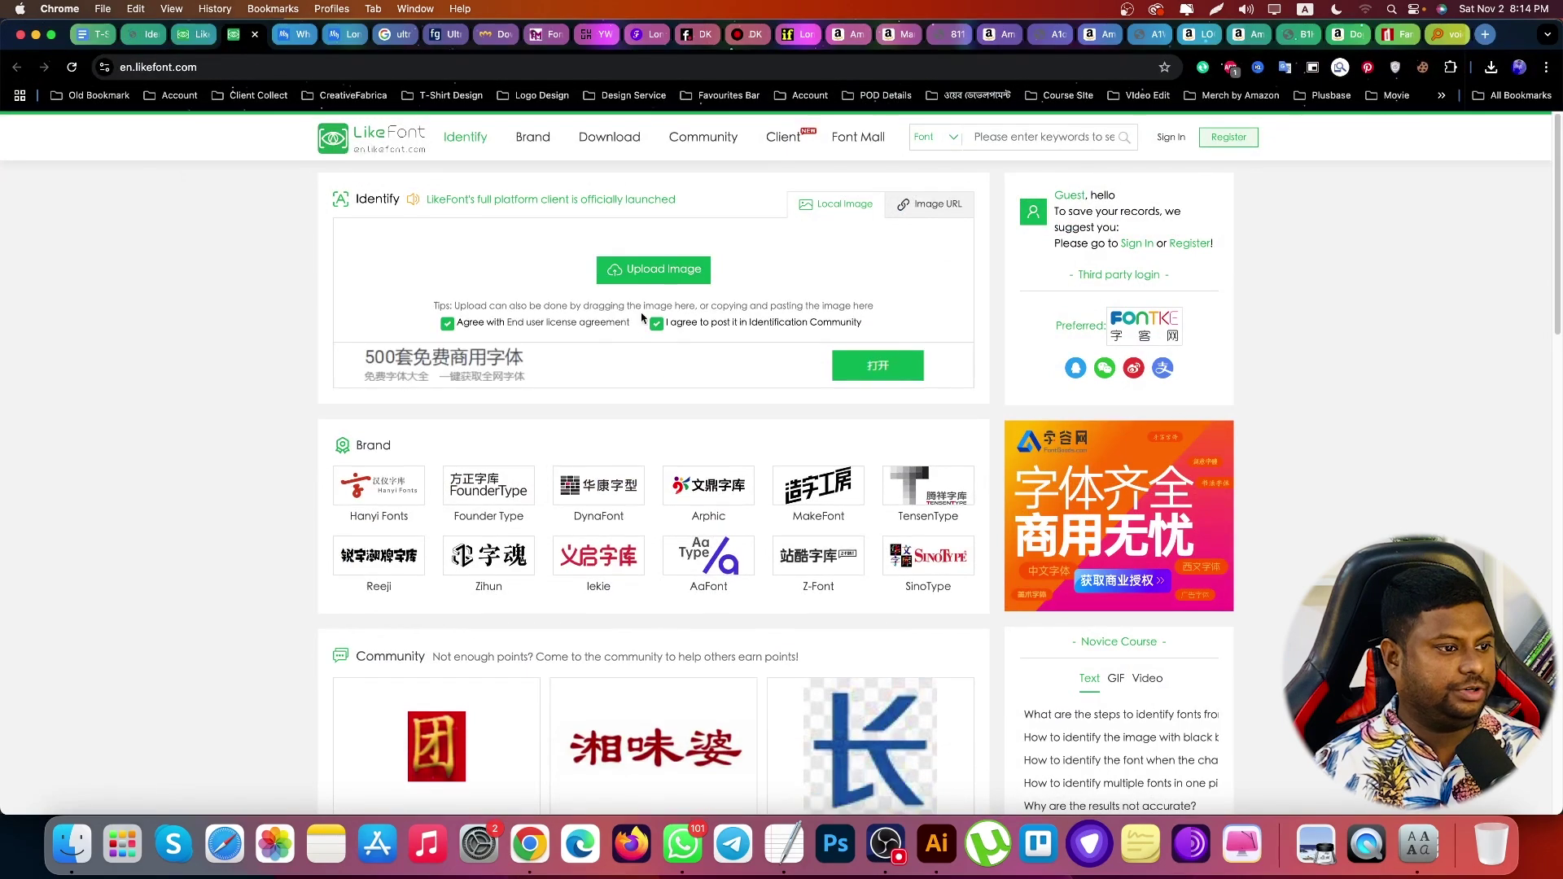
{"action": "left_click", "coordinate": [695, 269]}
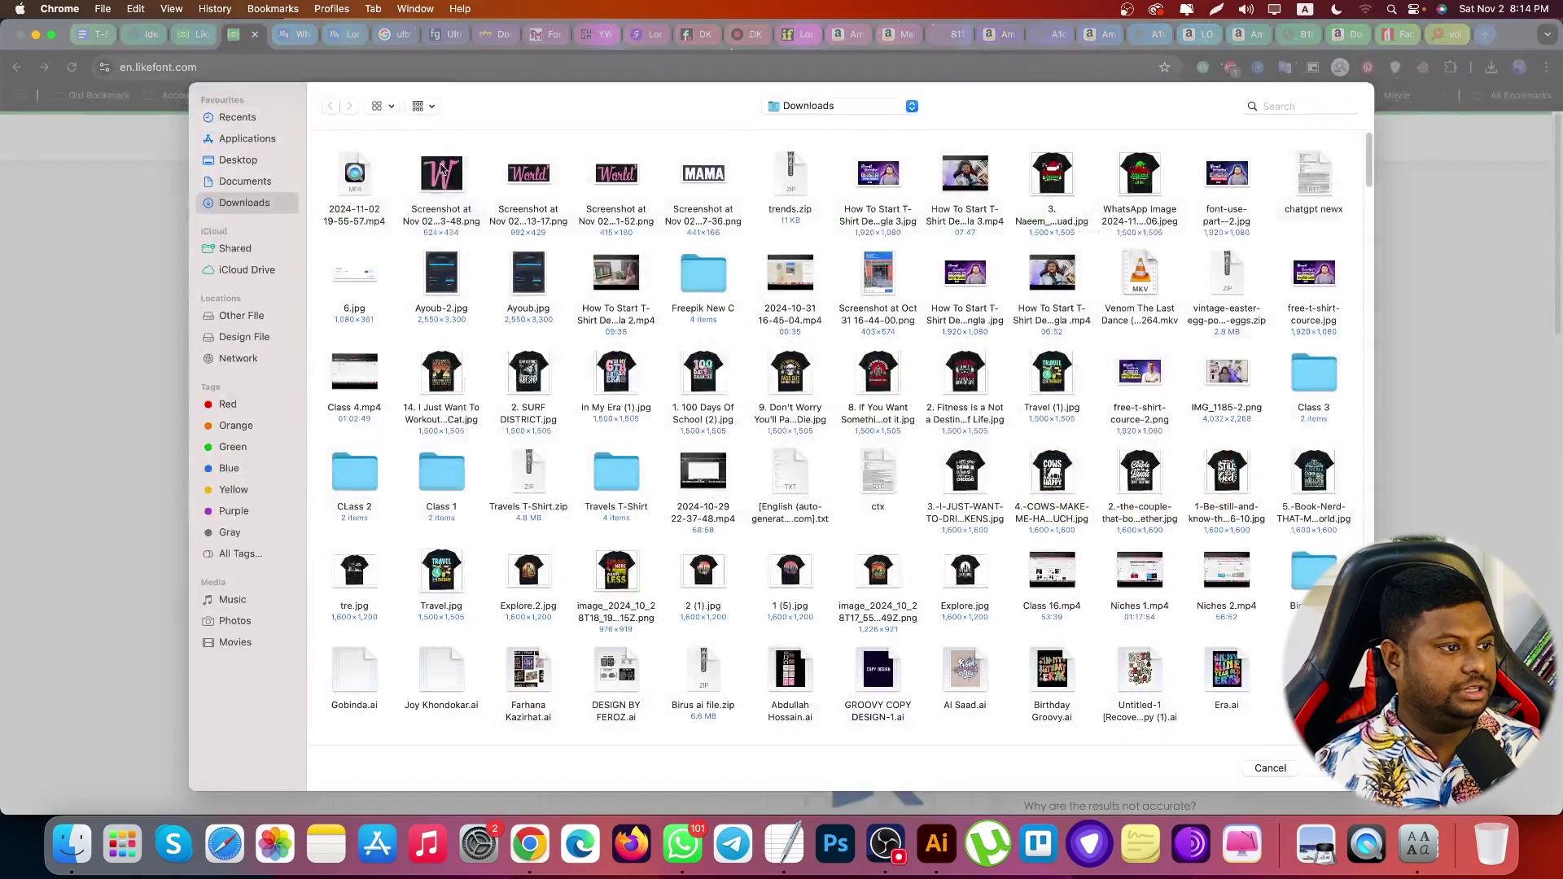
{"action": "double_click", "coordinate": [440, 181]}
Examine the identification page of the first World upload, resubmit its form and acknowledge the sign-in request
{"action": "left_click", "coordinate": [180, 37]}
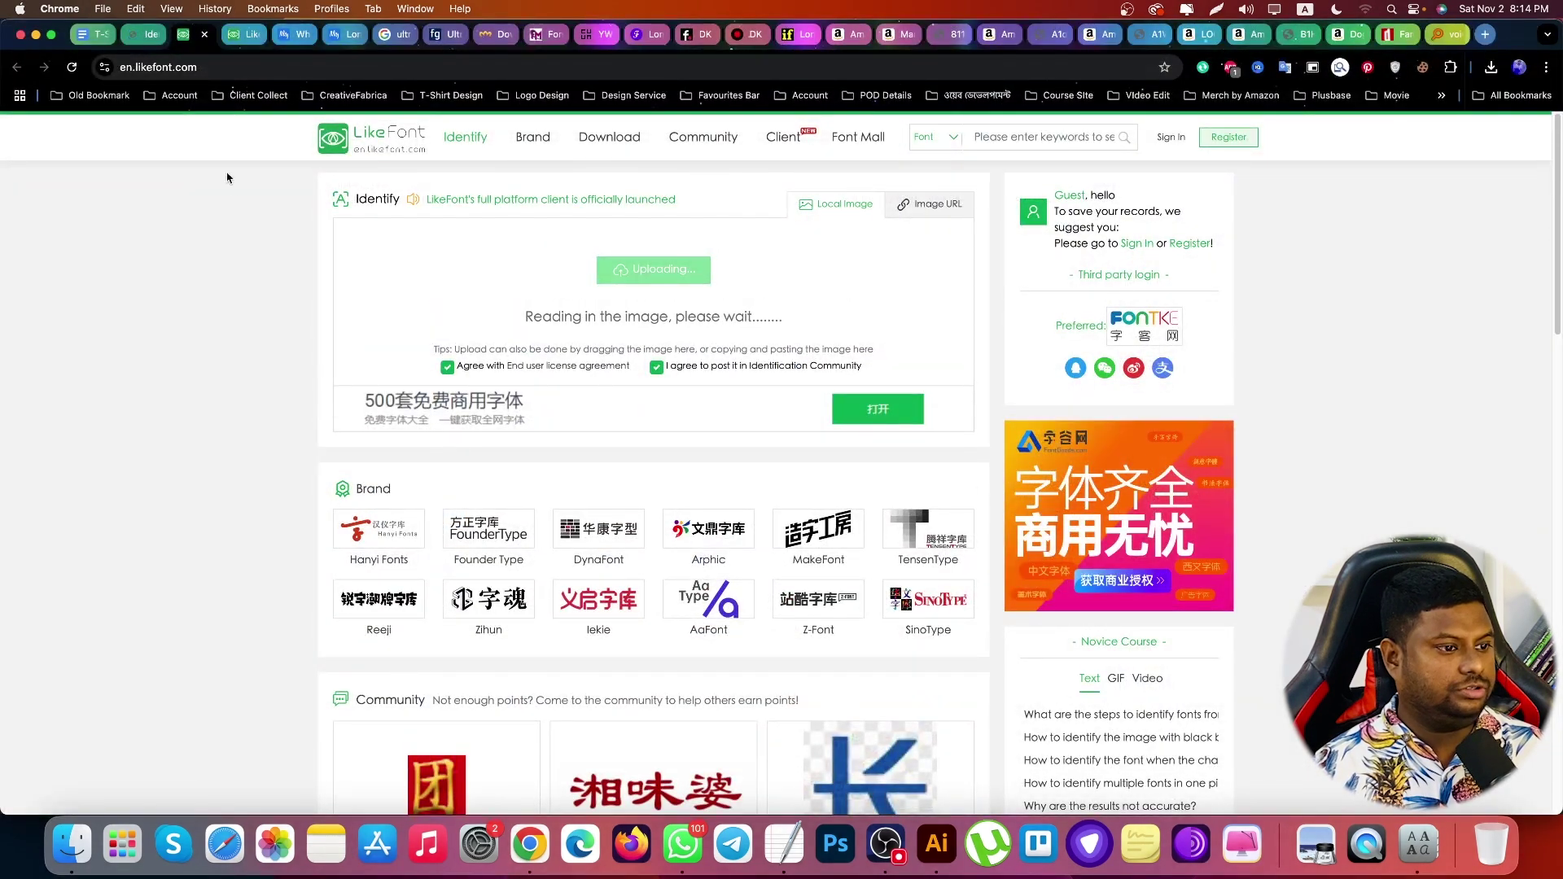
{"action": "left_click", "coordinate": [139, 39]}
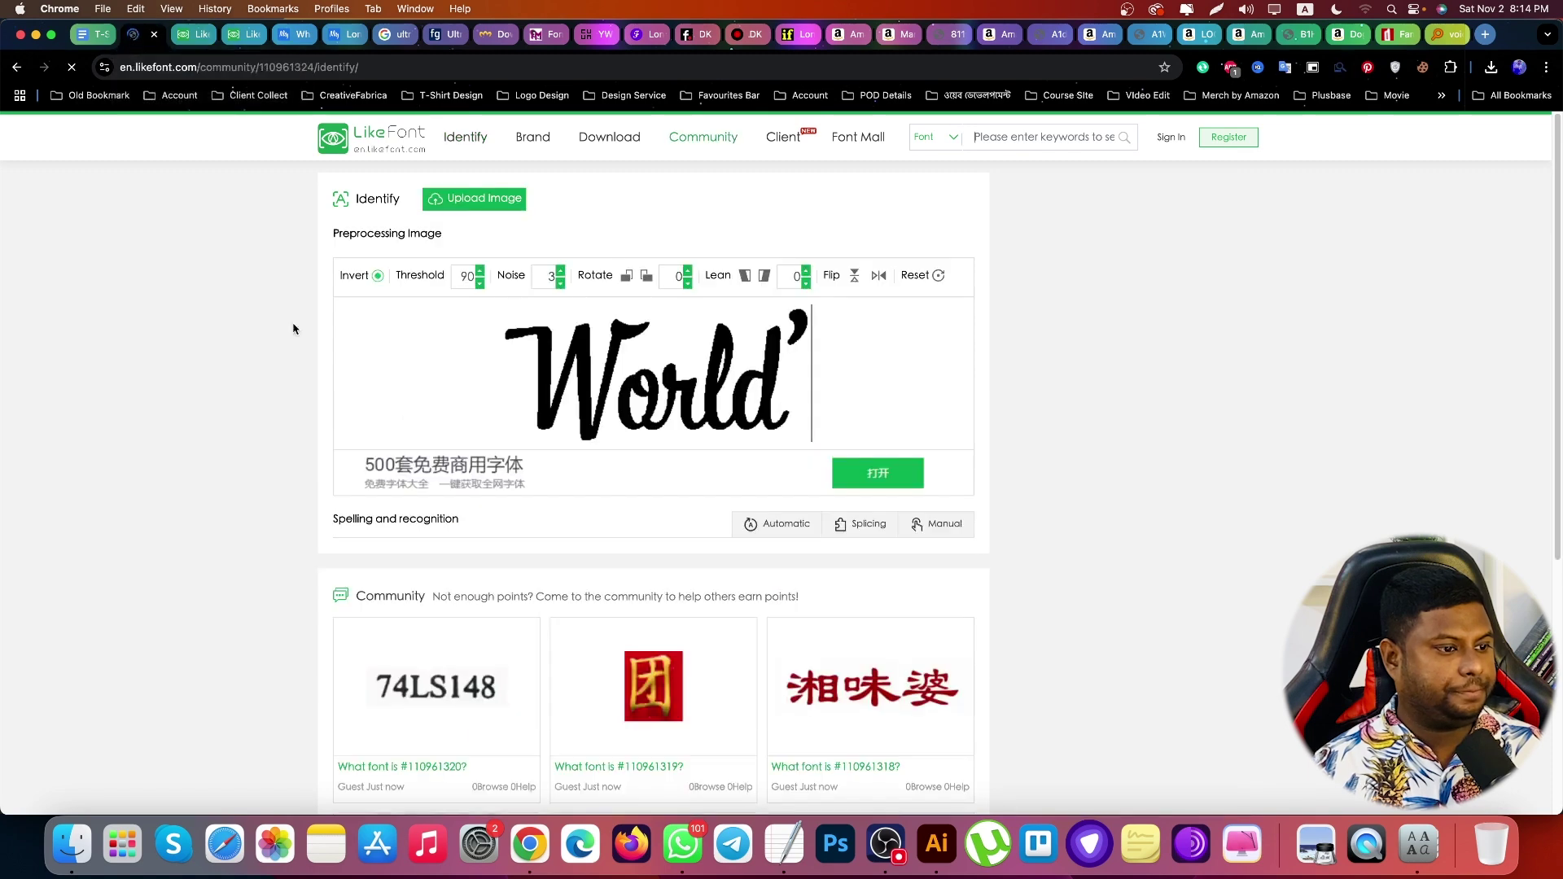
{"action": "scroll", "coordinate": [488, 407], "scroll_direction": "down", "scroll_amount": 2}
{"action": "scroll", "coordinate": [533, 440], "scroll_direction": "down", "scroll_amount": 5}
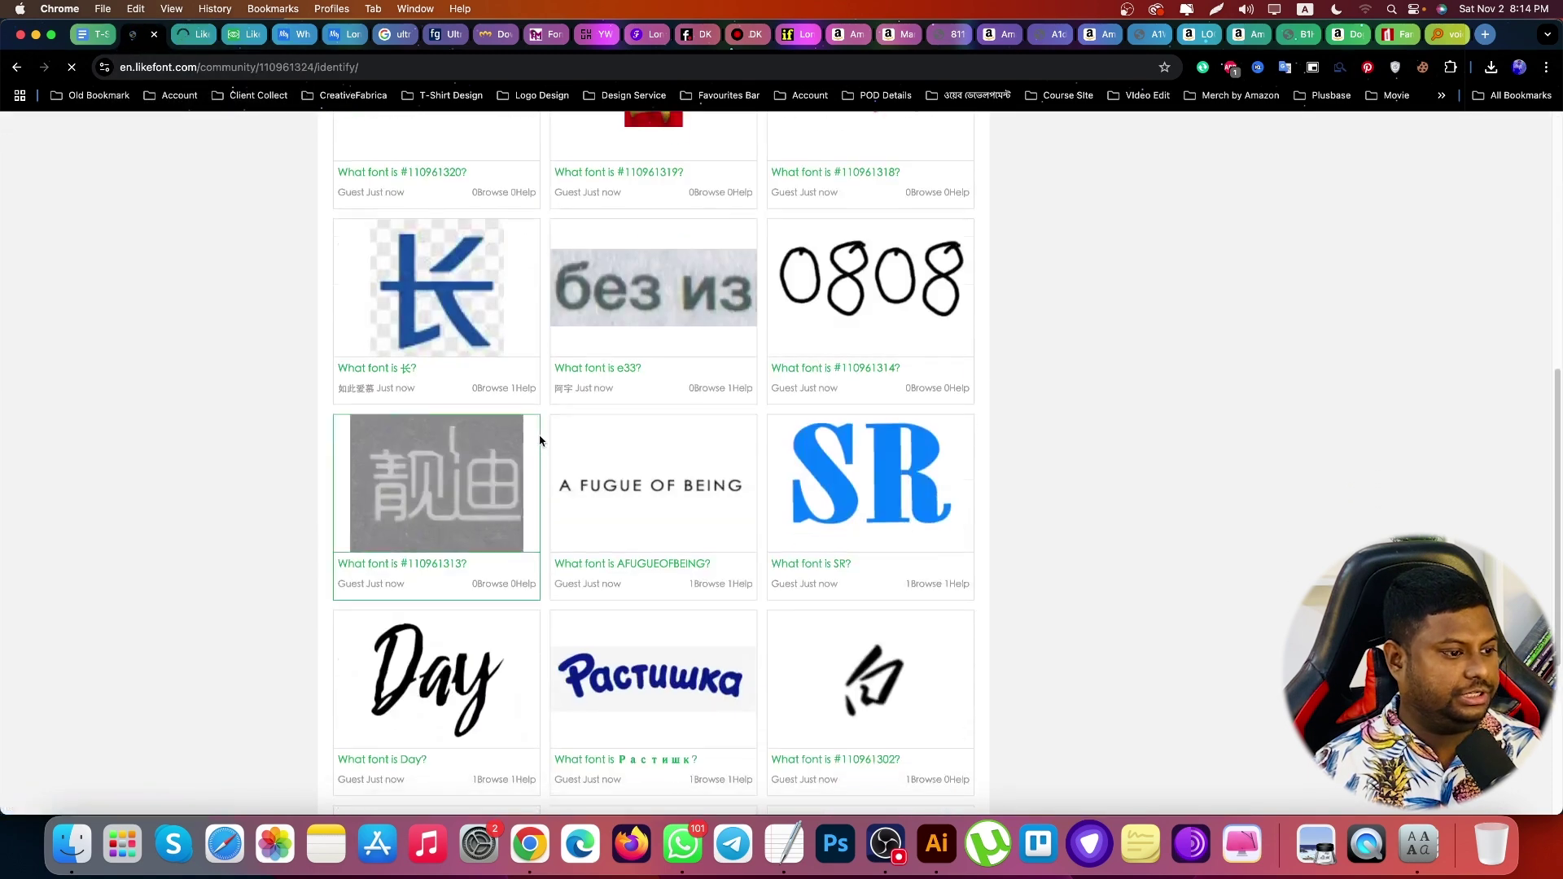
{"action": "scroll", "coordinate": [537, 437], "scroll_direction": "up", "scroll_amount": 6}
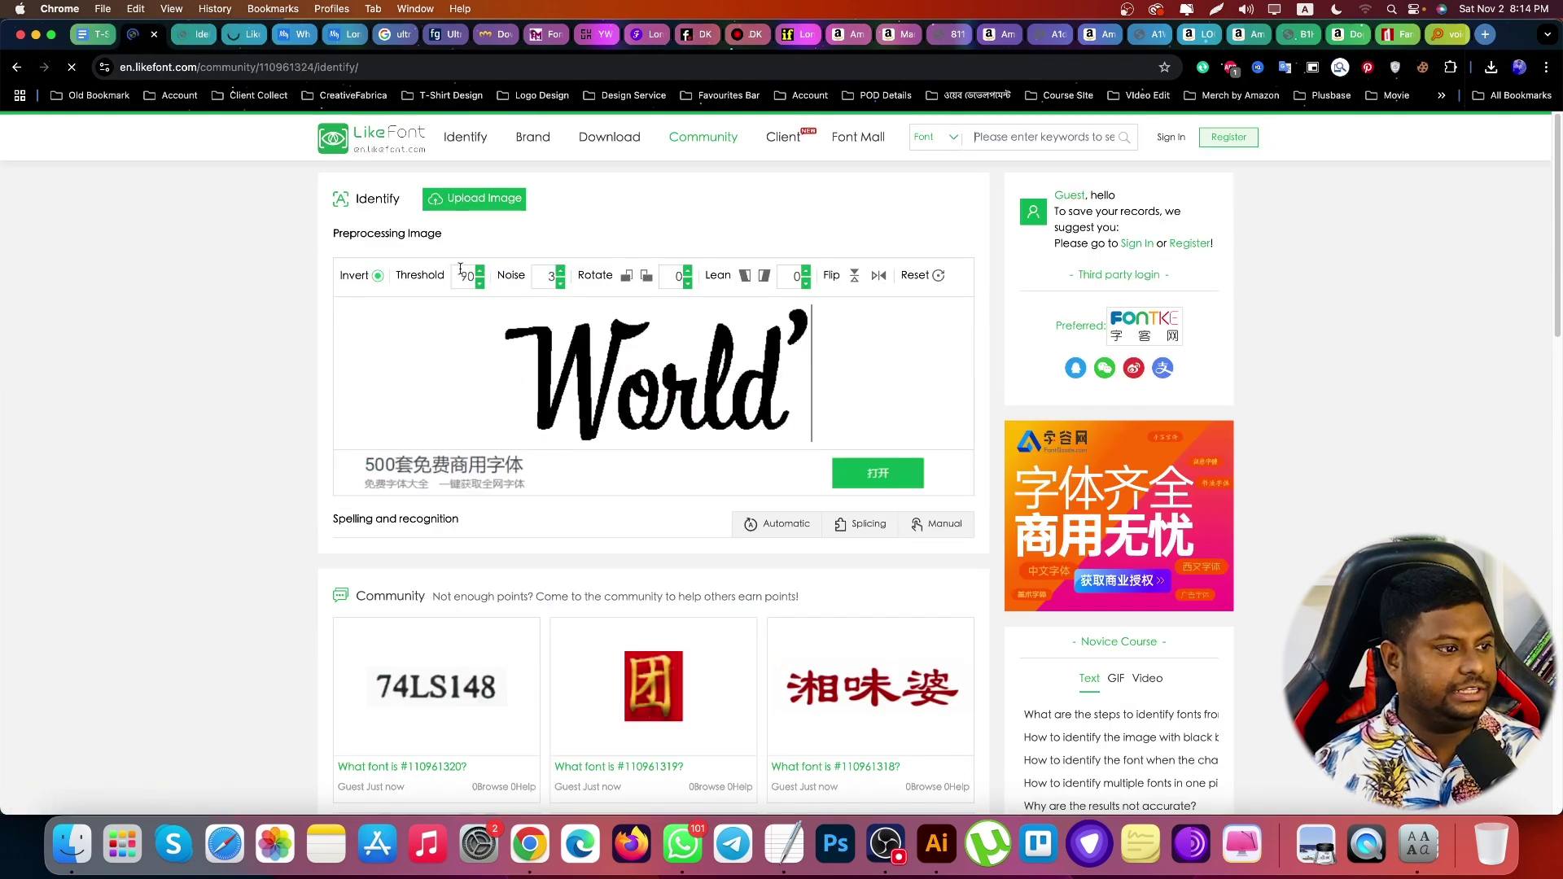
{"action": "scroll", "coordinate": [423, 423], "scroll_direction": "down", "scroll_amount": 10}
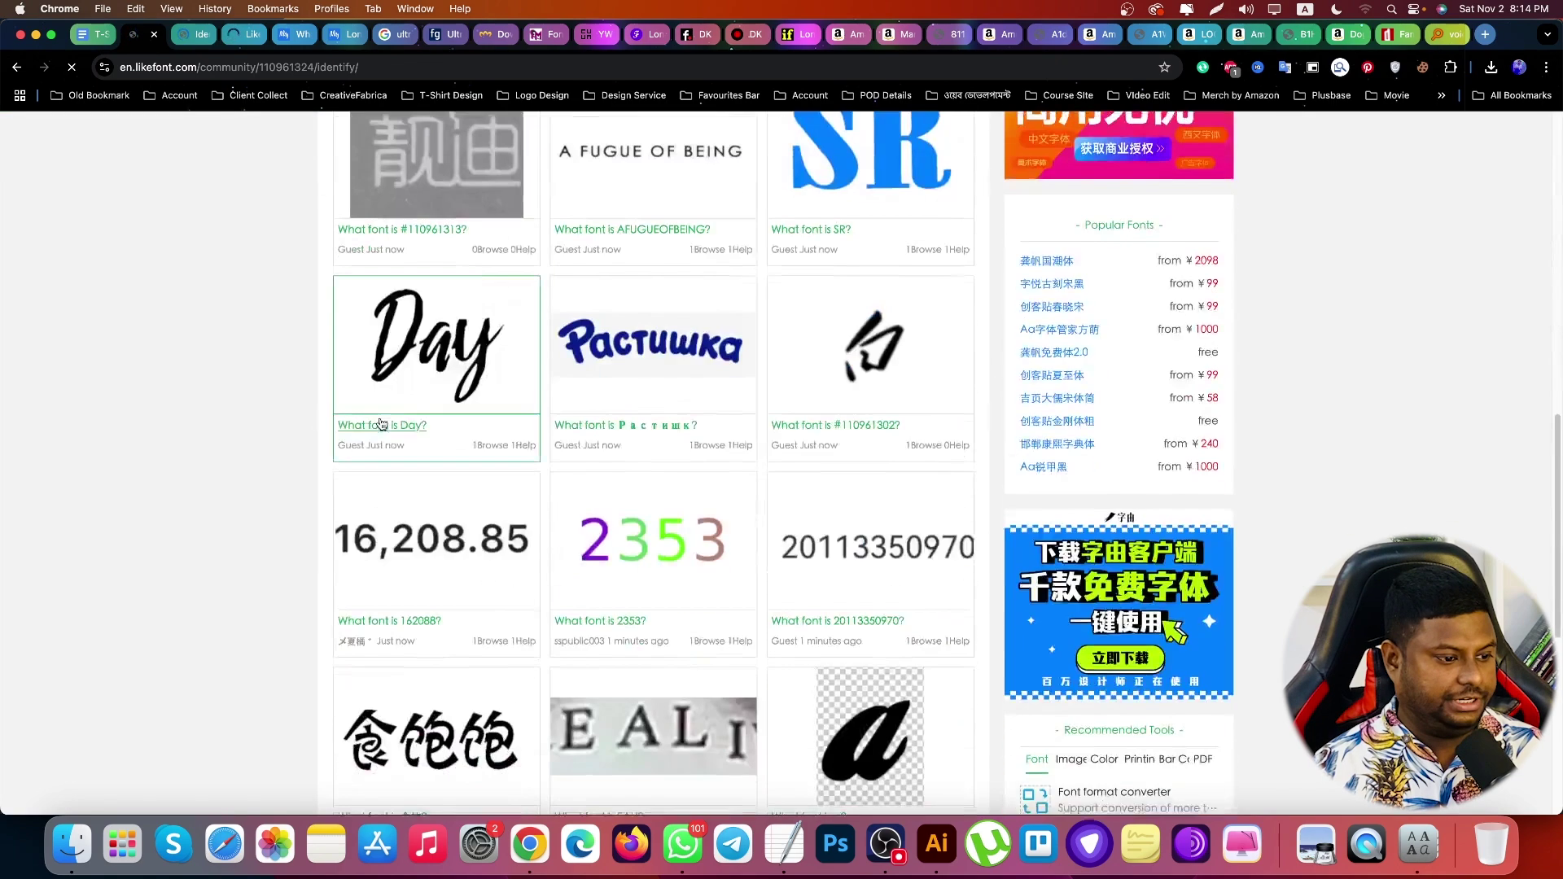
{"action": "scroll", "coordinate": [381, 421], "scroll_direction": "up", "scroll_amount": 15}
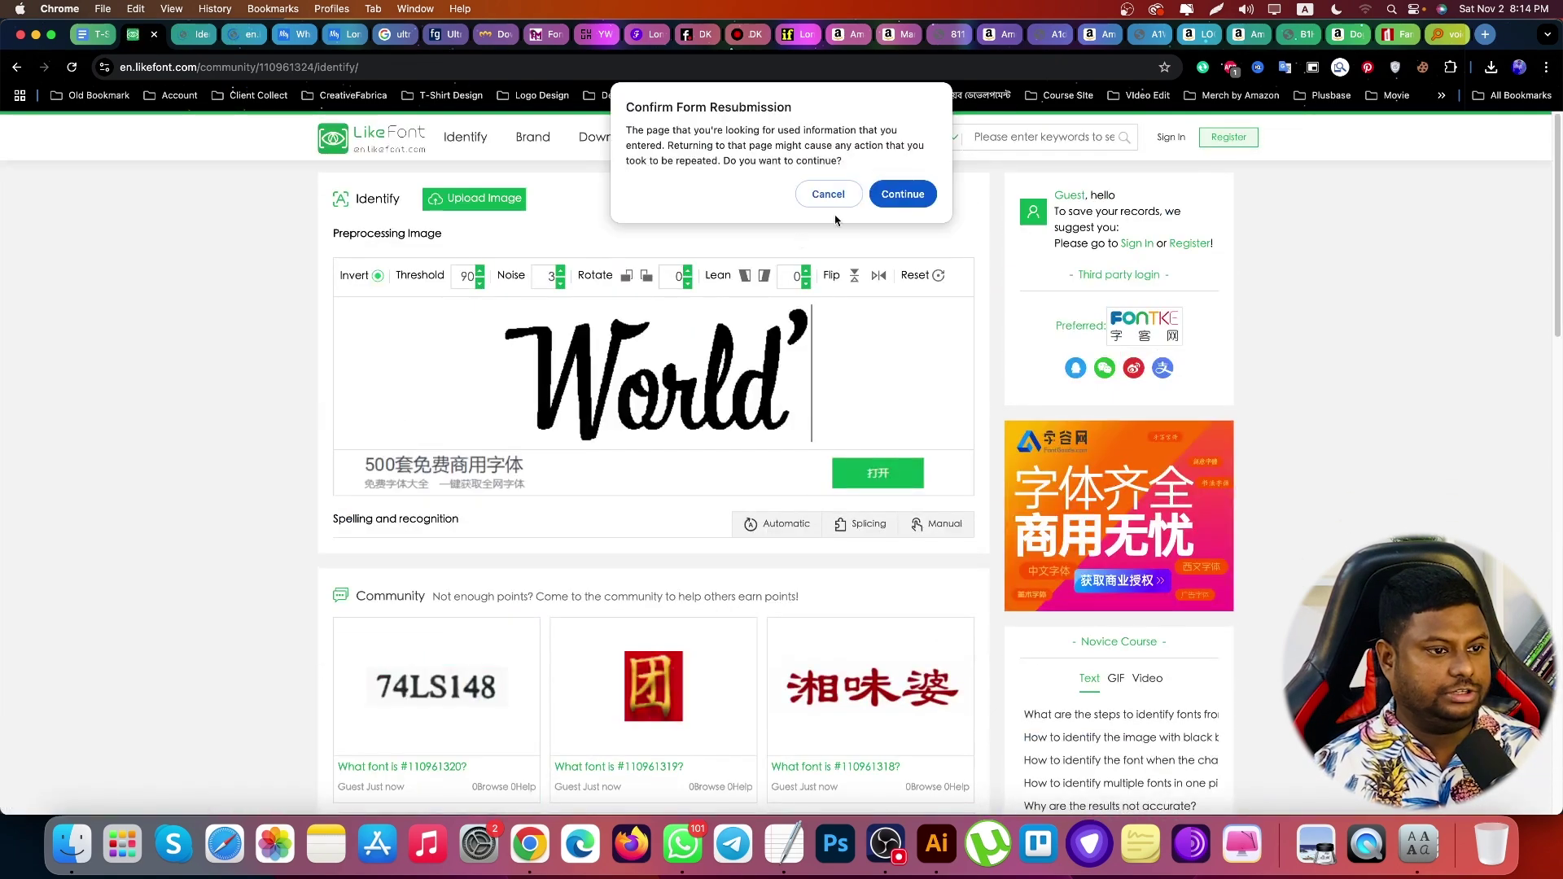
{"action": "left_click", "coordinate": [903, 194]}
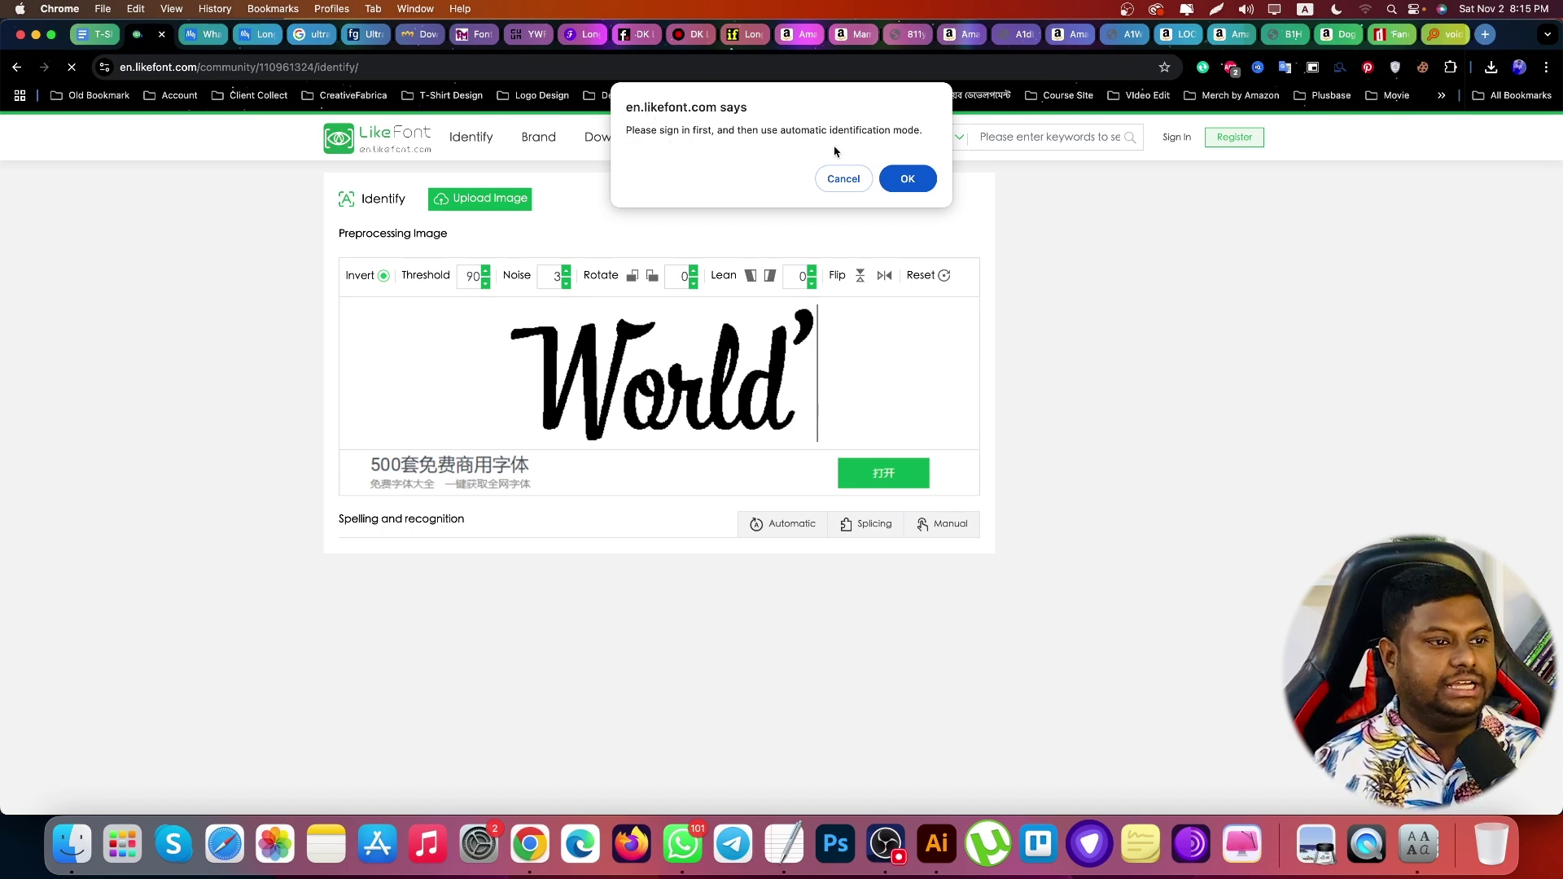
{"action": "left_click", "coordinate": [909, 180]}
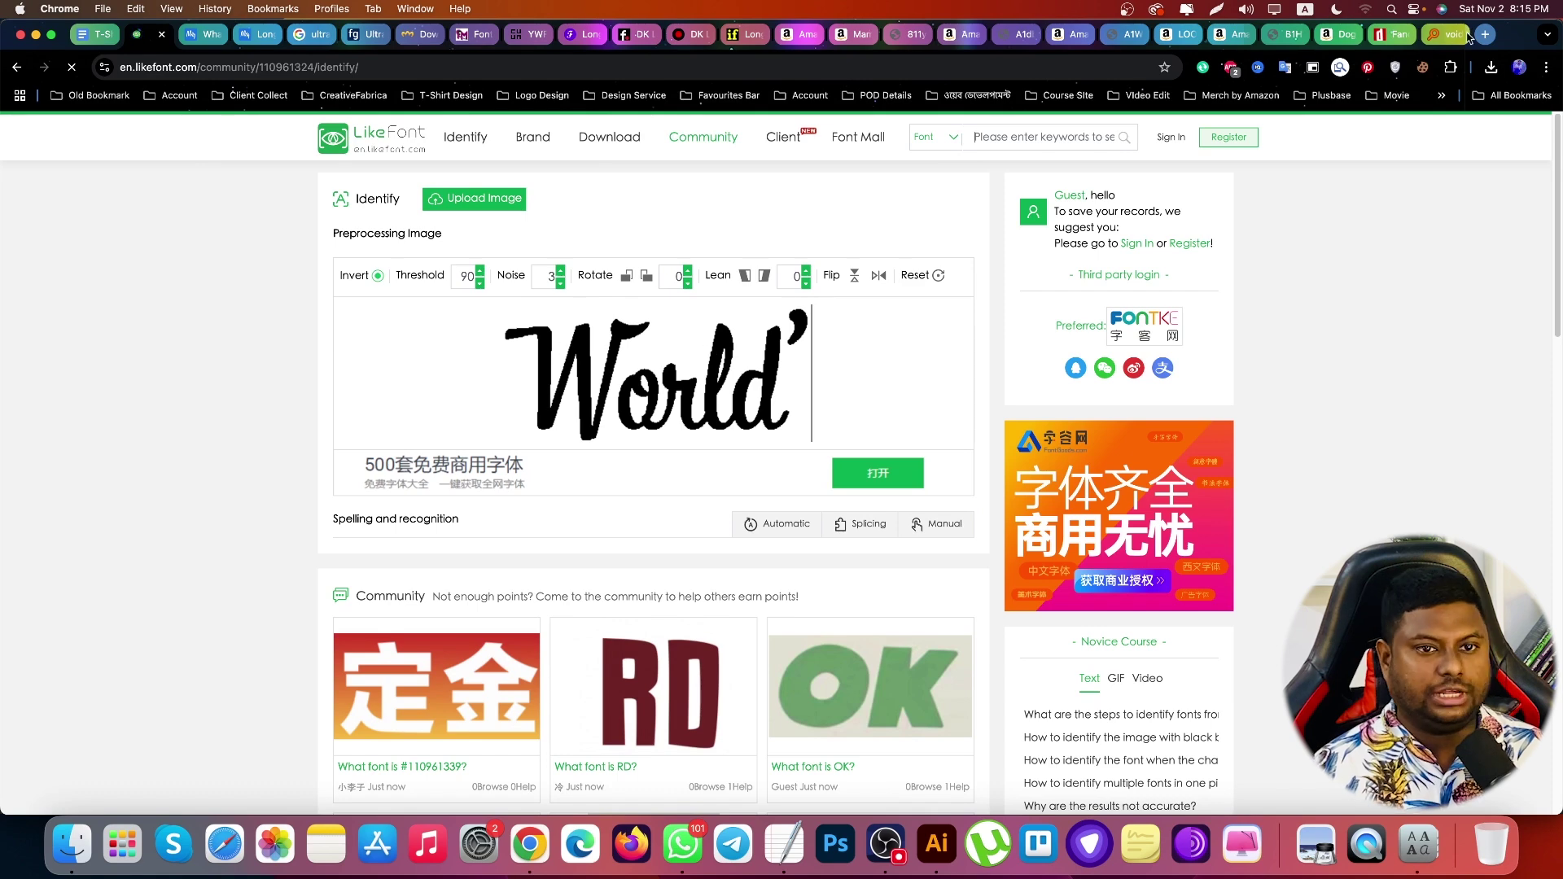
Sign in to LikeFont and upload the original World screenshot again for automatic font identification
{"action": "left_click", "coordinate": [1172, 138]}
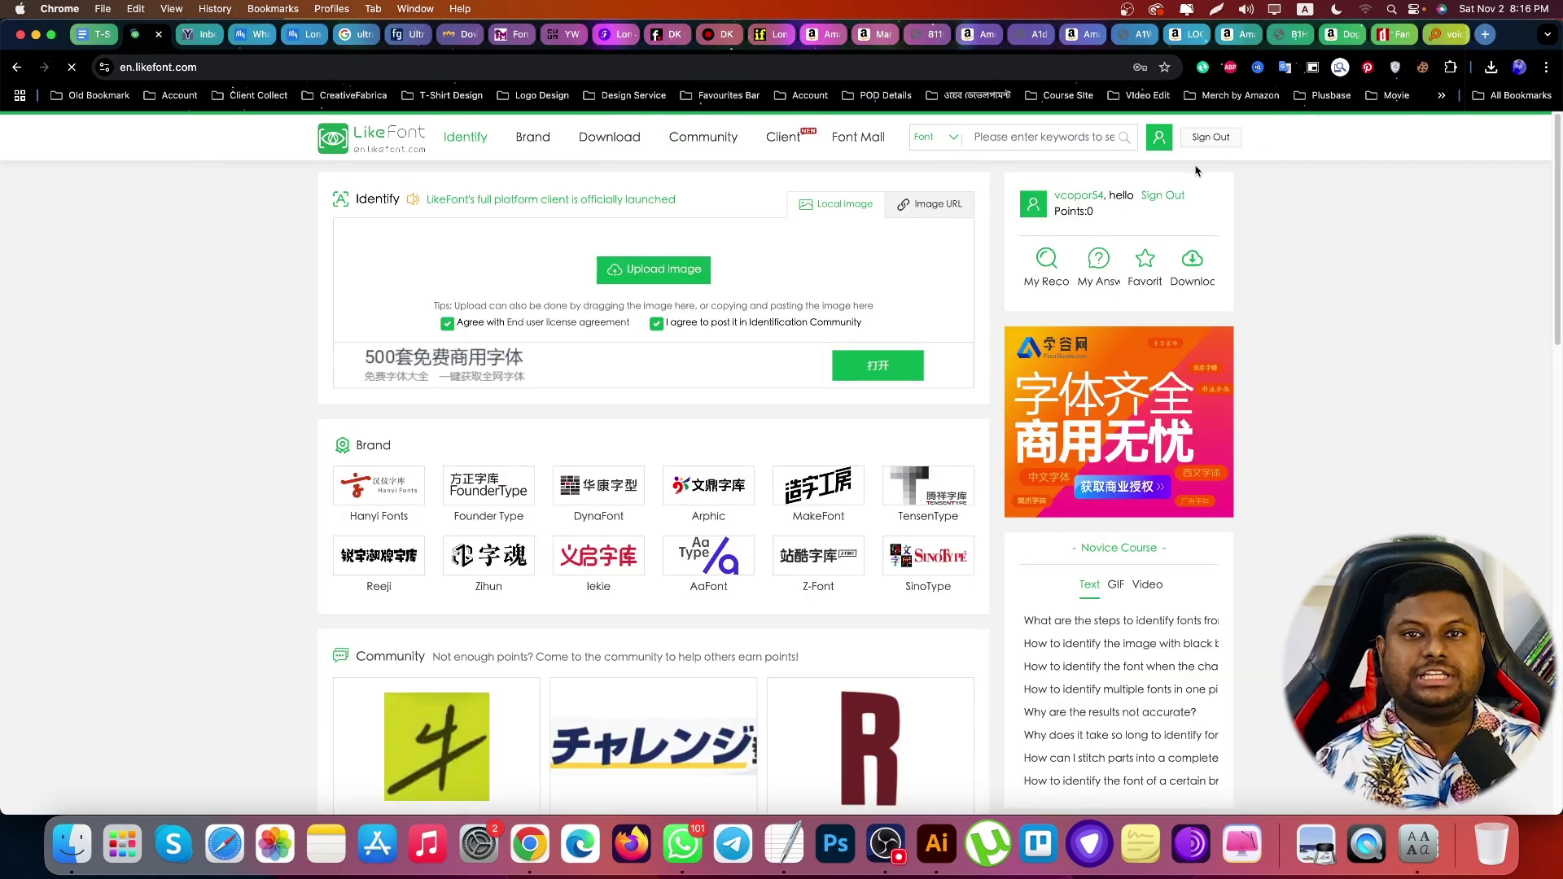
{"action": "left_click", "coordinate": [205, 35]}
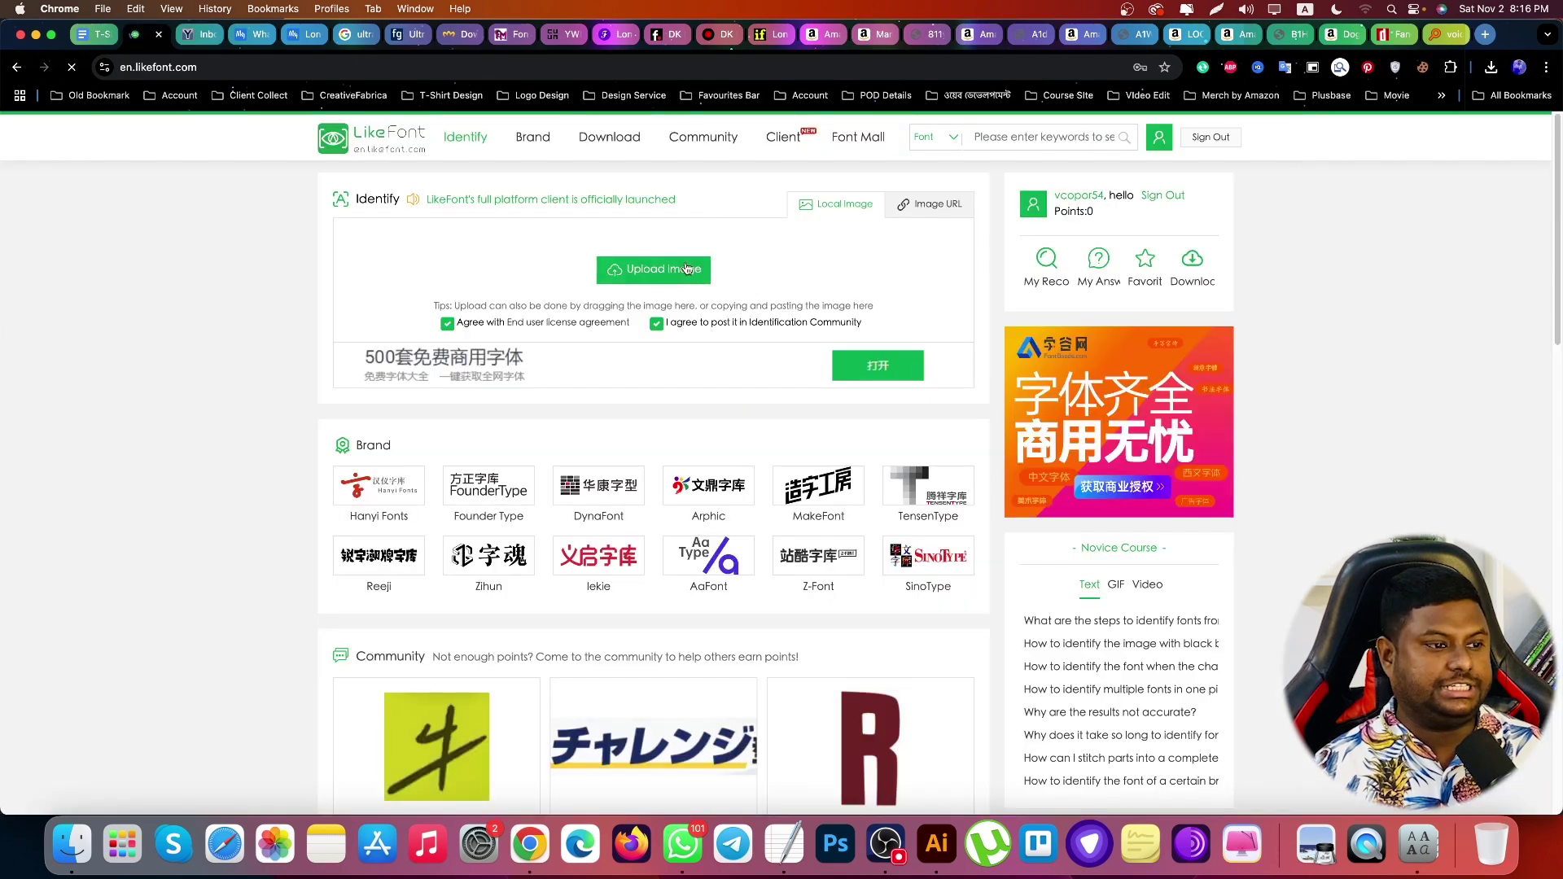
{"action": "left_click", "coordinate": [634, 253]}
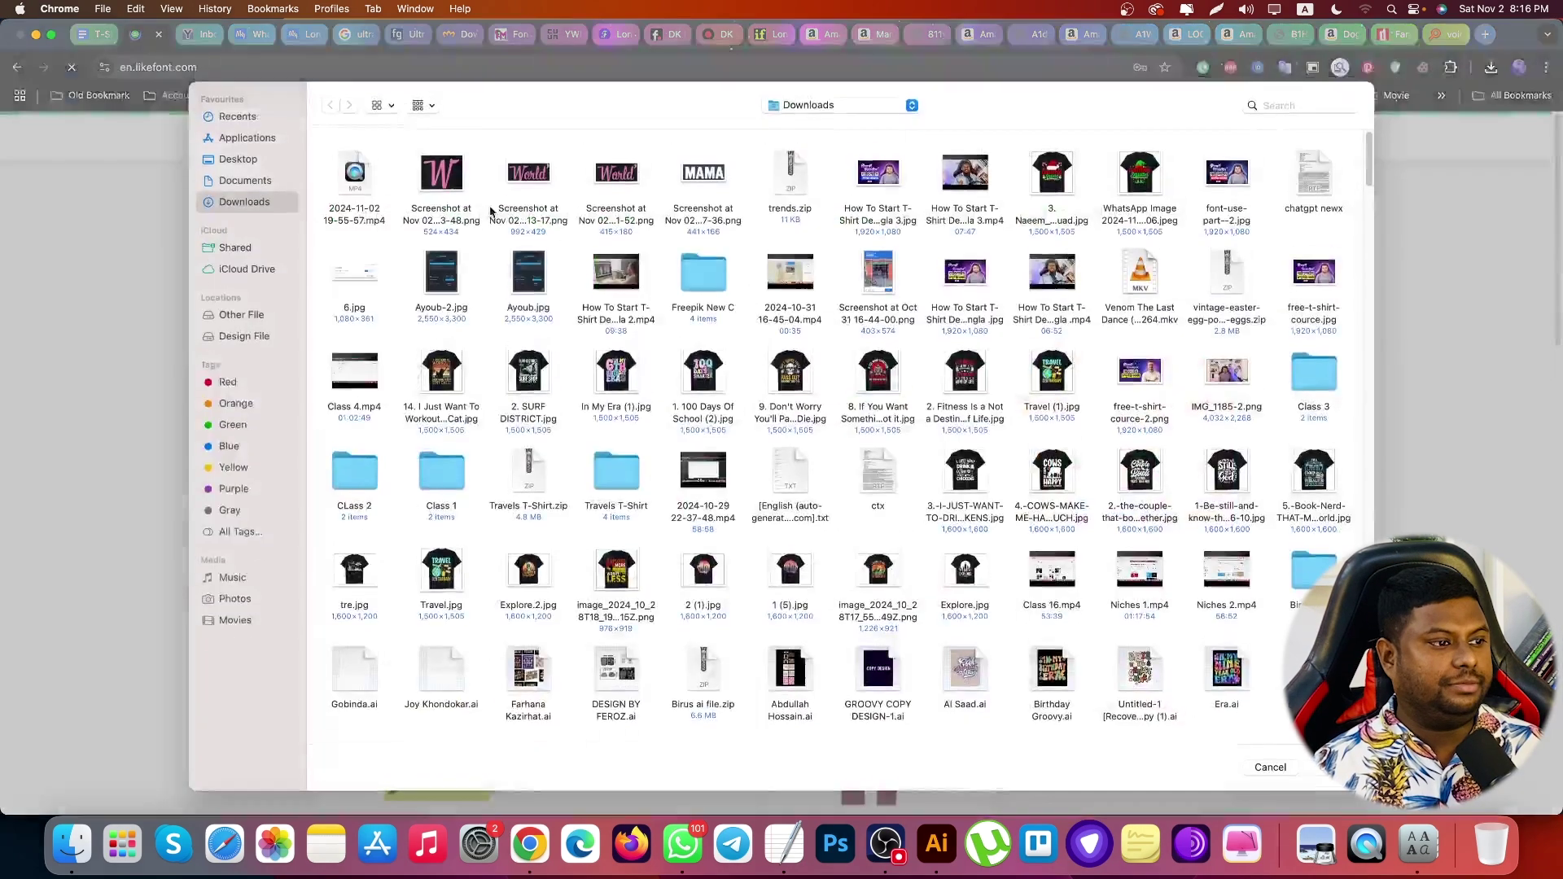
{"action": "double_click", "coordinate": [616, 183]}
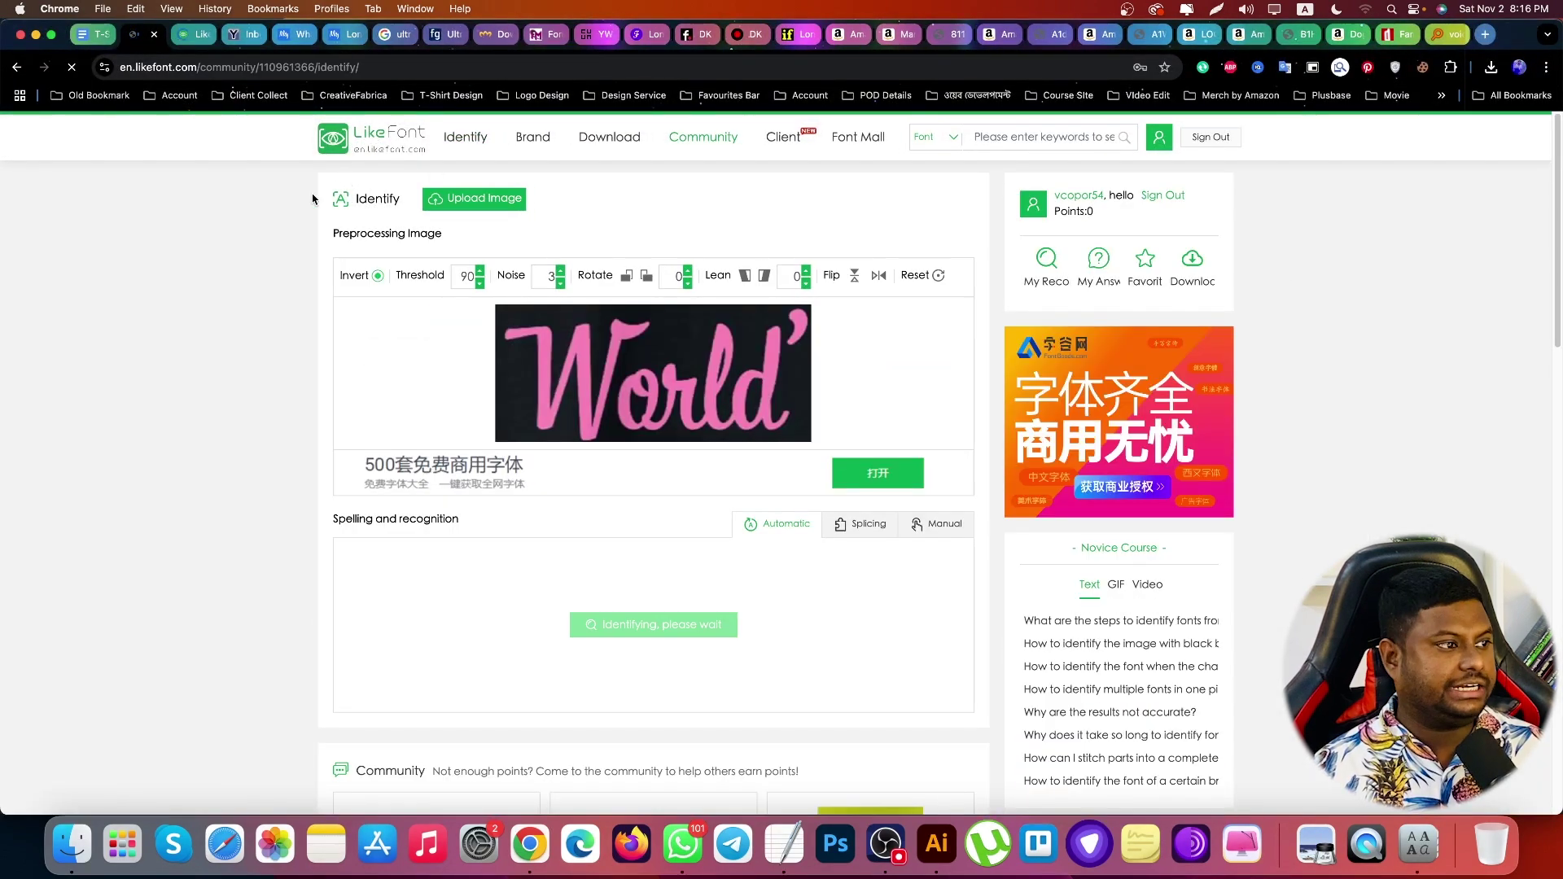
{"action": "scroll", "coordinate": [271, 157], "scroll_direction": "down", "scroll_amount": 4}
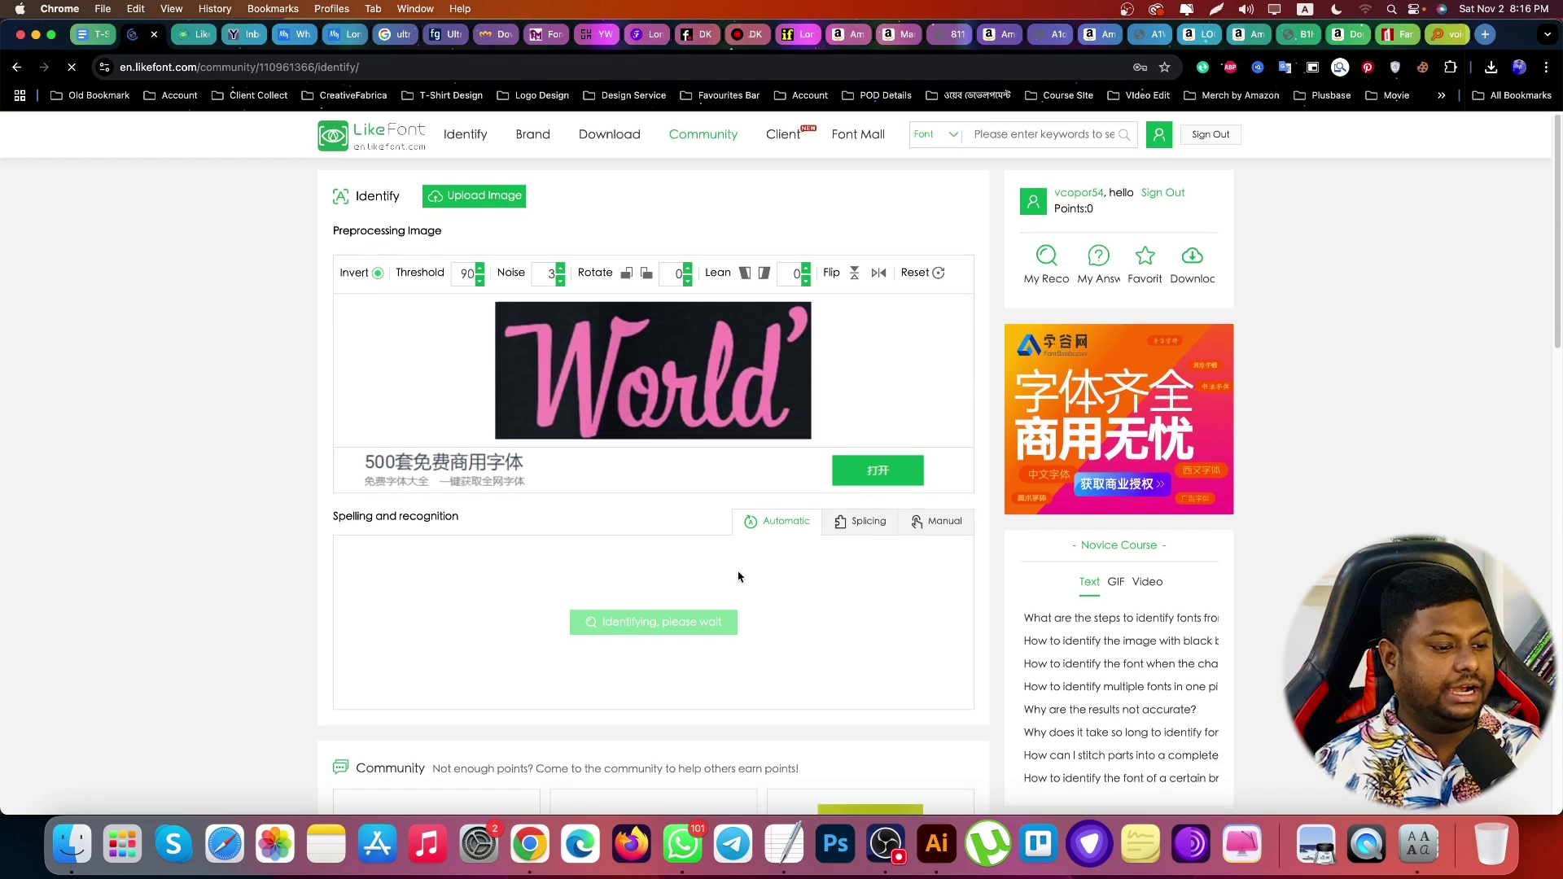
Upload the World screenshot with separated letters to LikeFont in the second identification tab
{"action": "left_click", "coordinate": [202, 36]}
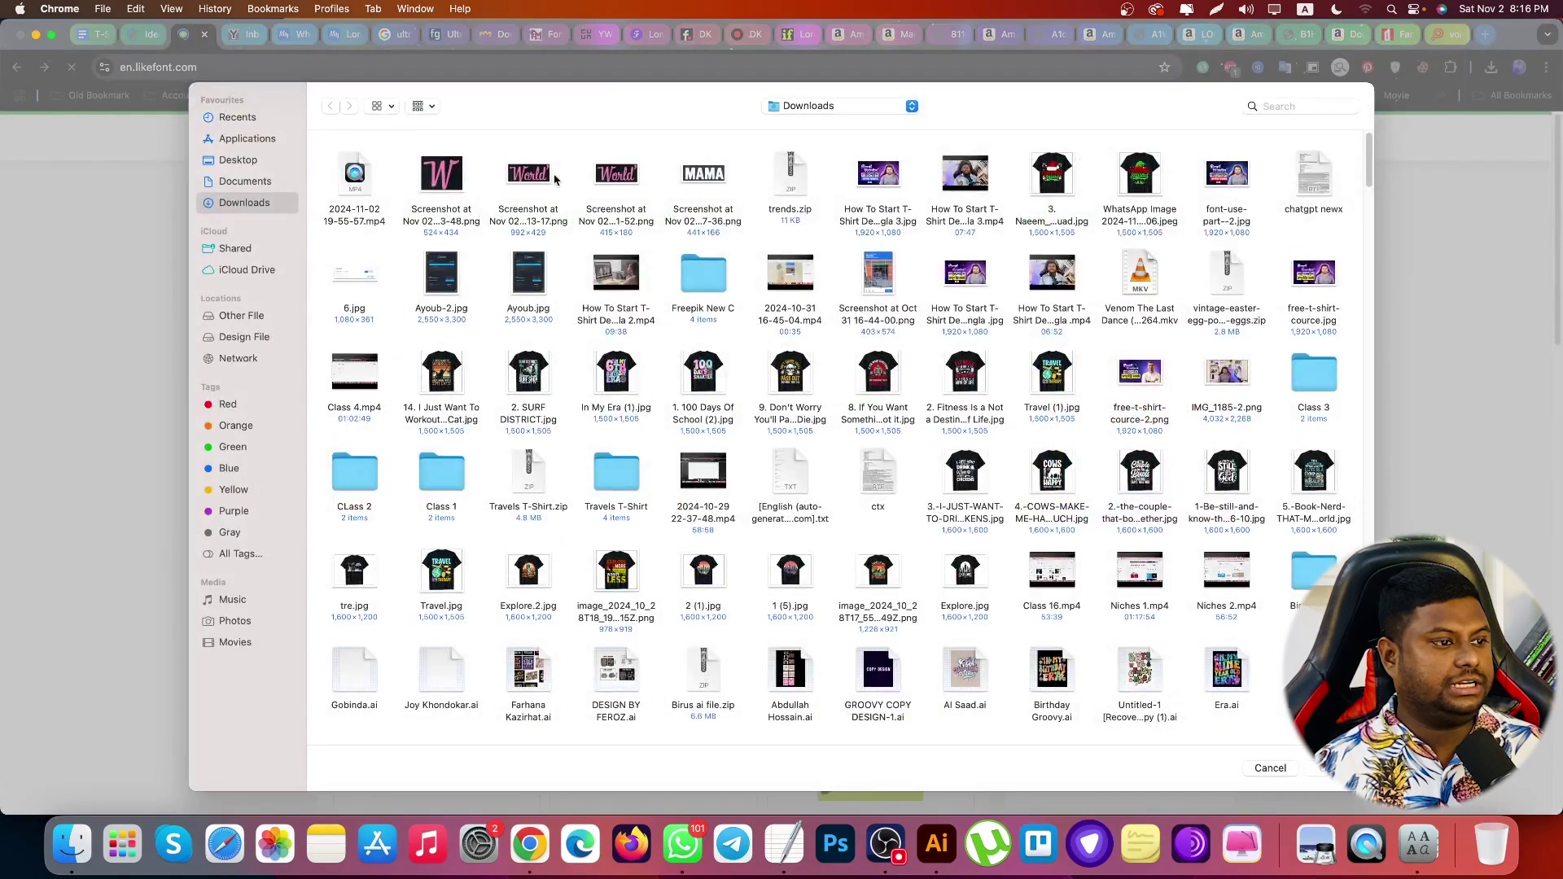
{"action": "double_click", "coordinate": [554, 179]}
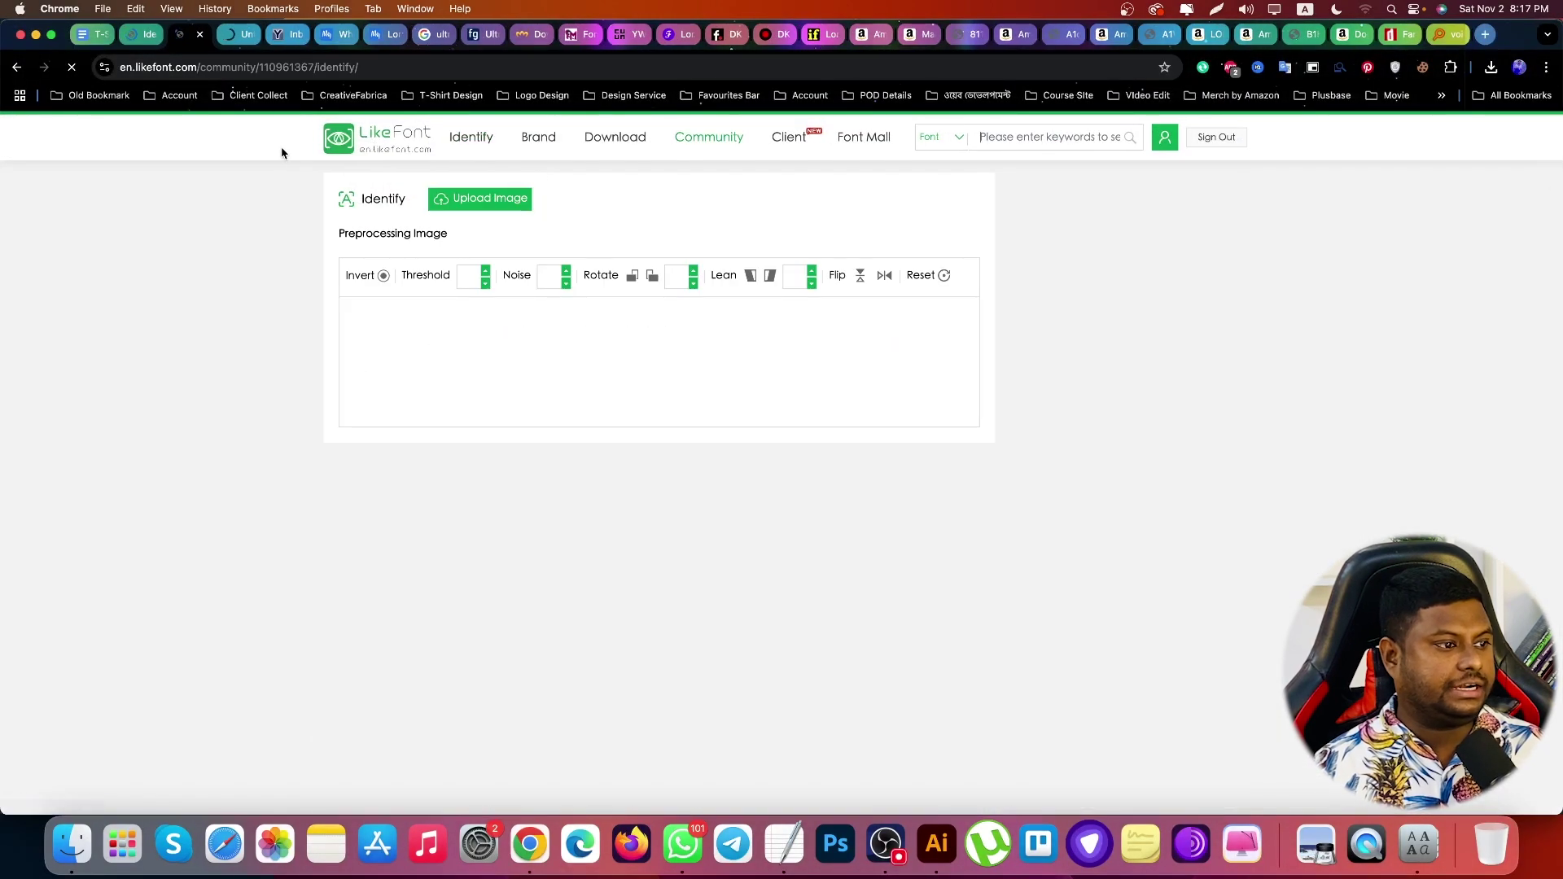
Upload the original World screenshot with joined letters to WhatTheFont on MyFonts and run the font identification on the cropped word
{"action": "left_click", "coordinate": [336, 33]}
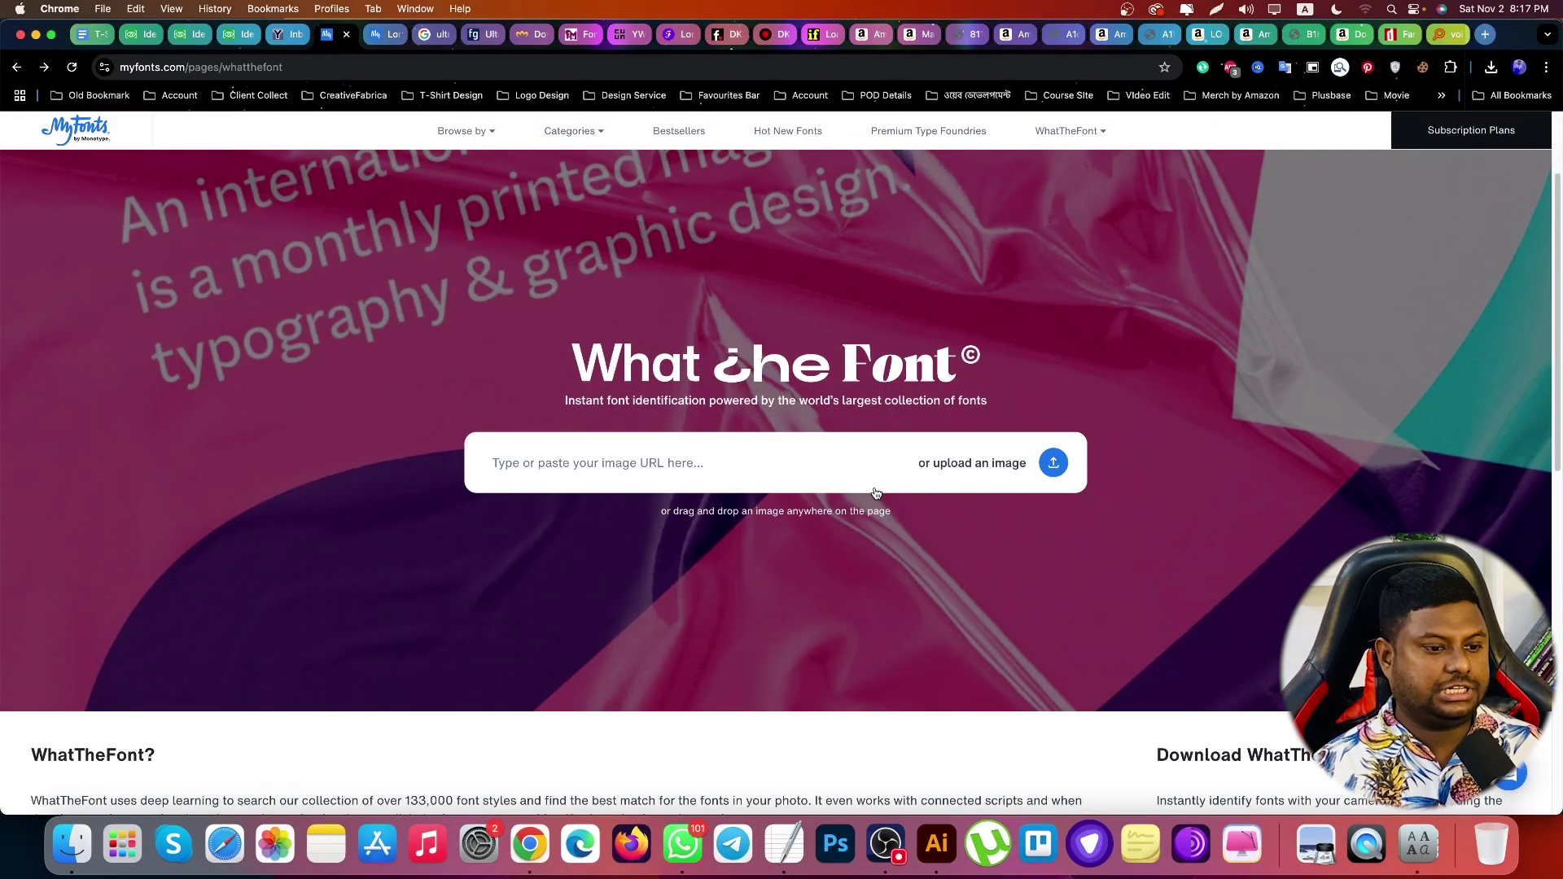
{"action": "left_click", "coordinate": [1053, 462]}
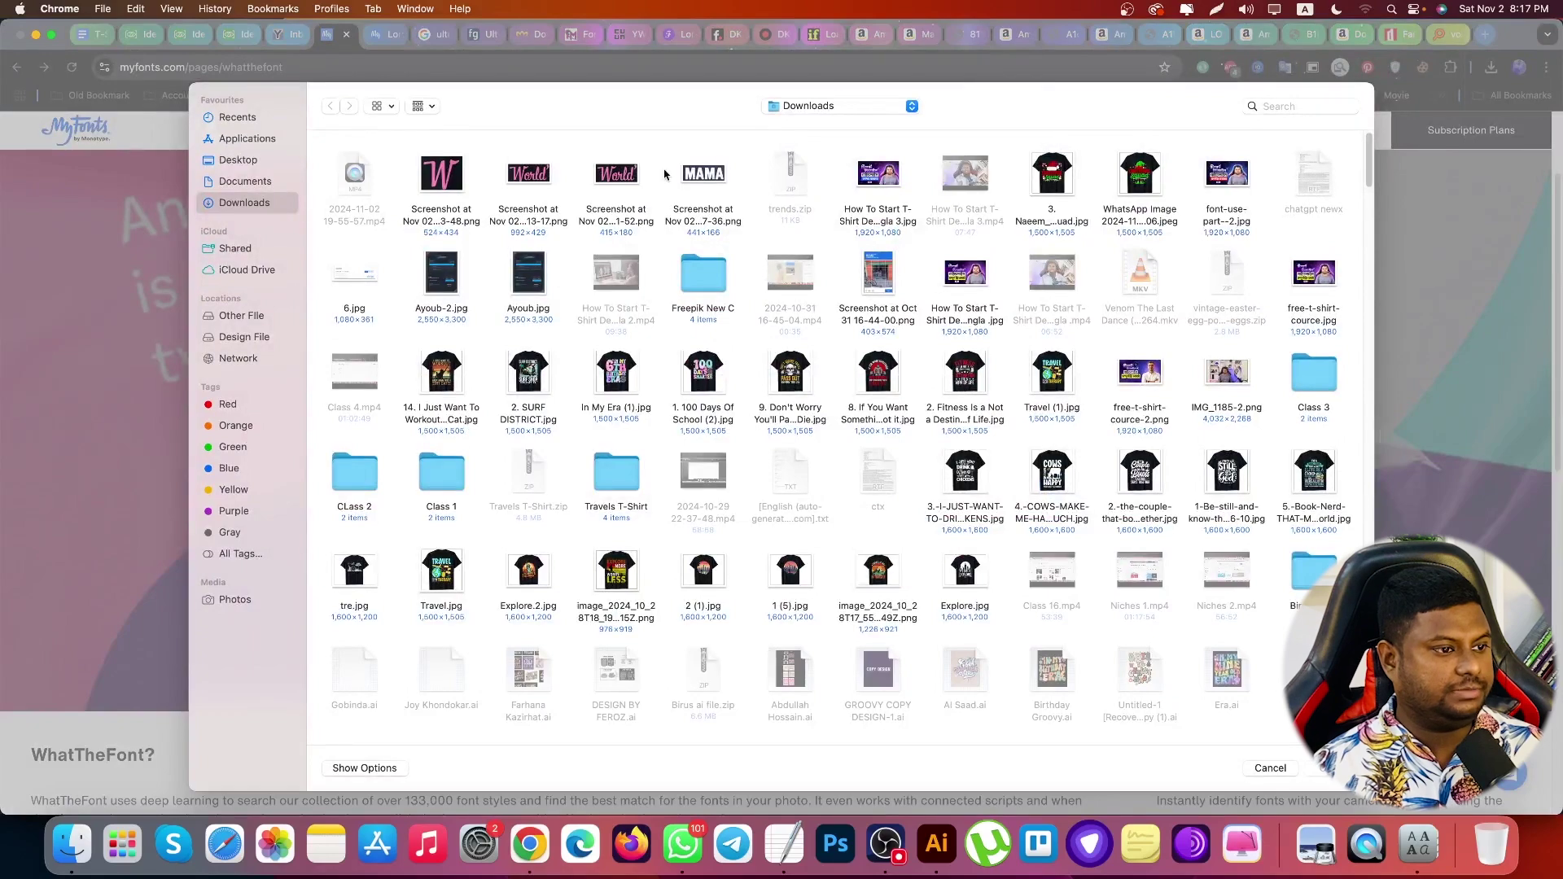
{"action": "double_click", "coordinate": [609, 175]}
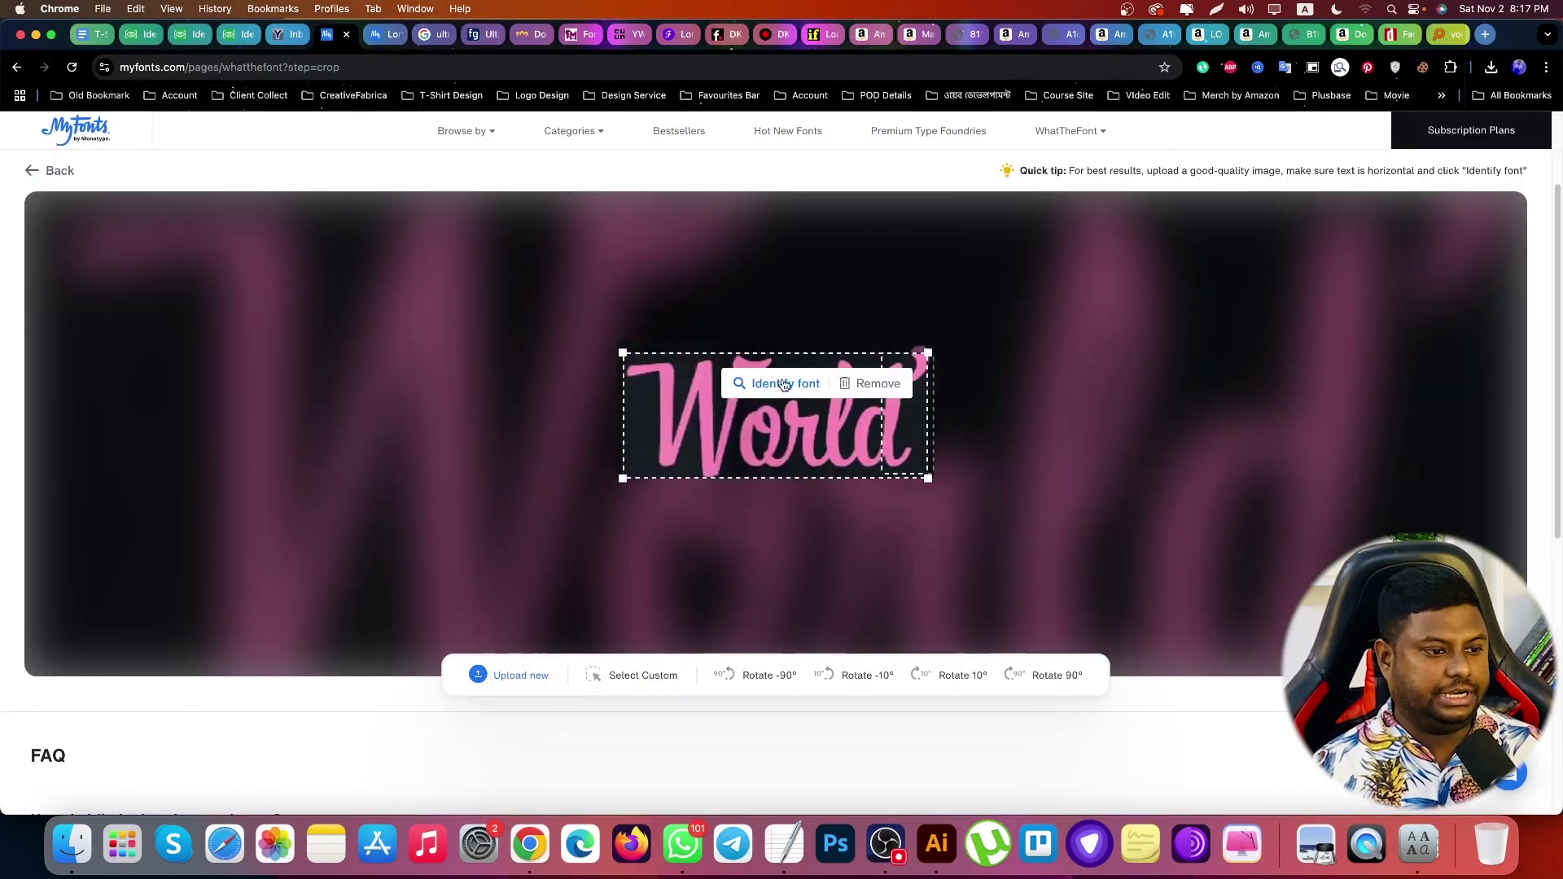
{"action": "left_click", "coordinate": [784, 385]}
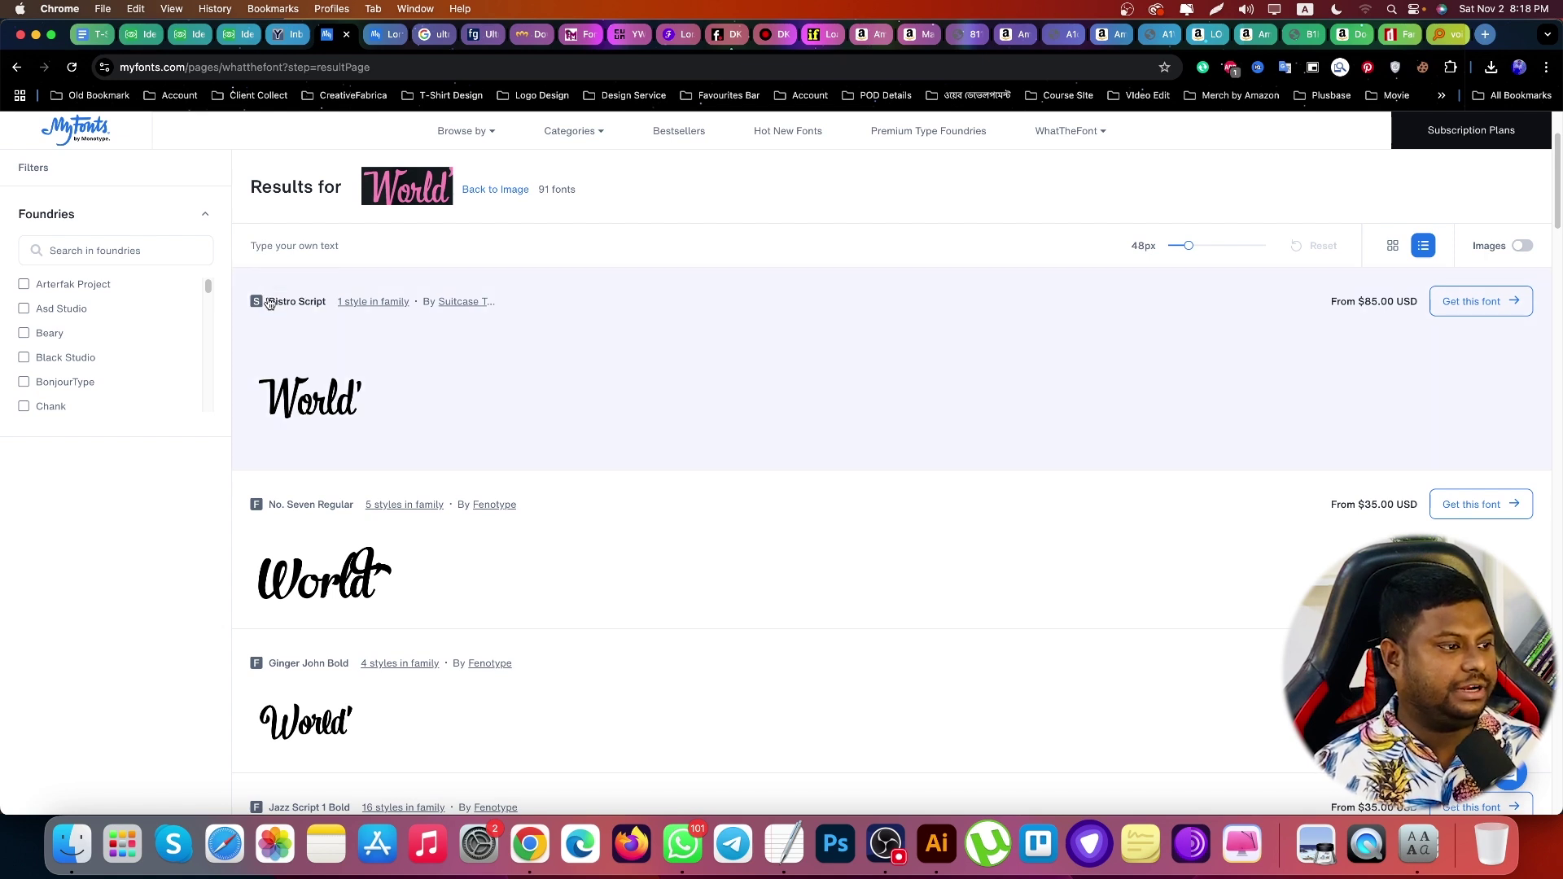
Copy the font name Bistro Script from the first match and show its product page
{"action": "left_click_drag", "start_coordinate": [266, 301], "coordinate": [327, 307]}
{"action": "key", "text": "super+c"}
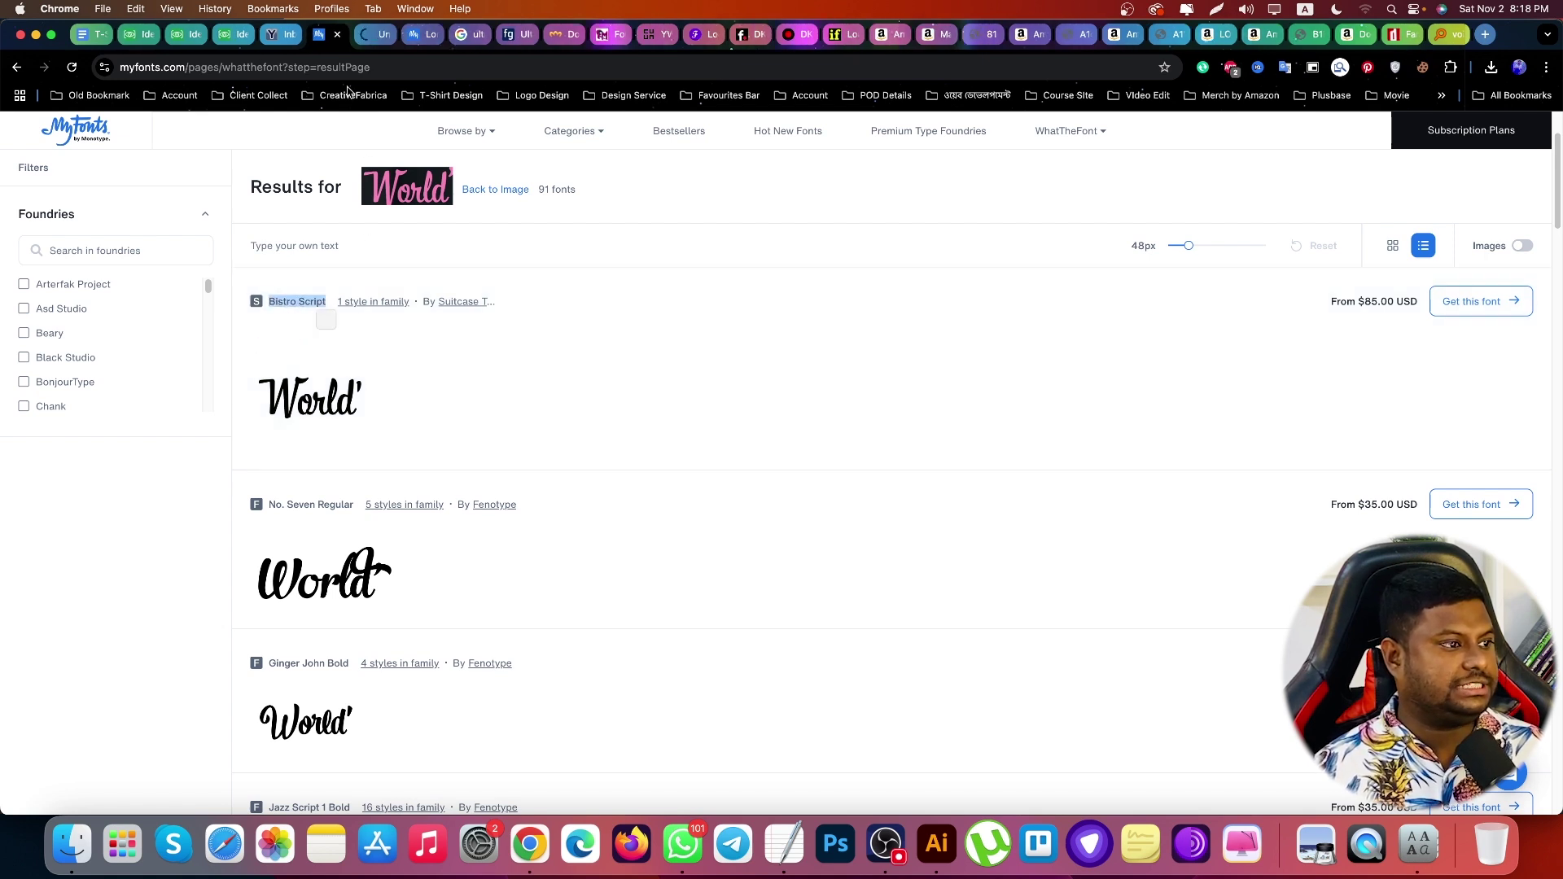
{"action": "left_click", "coordinate": [366, 36]}
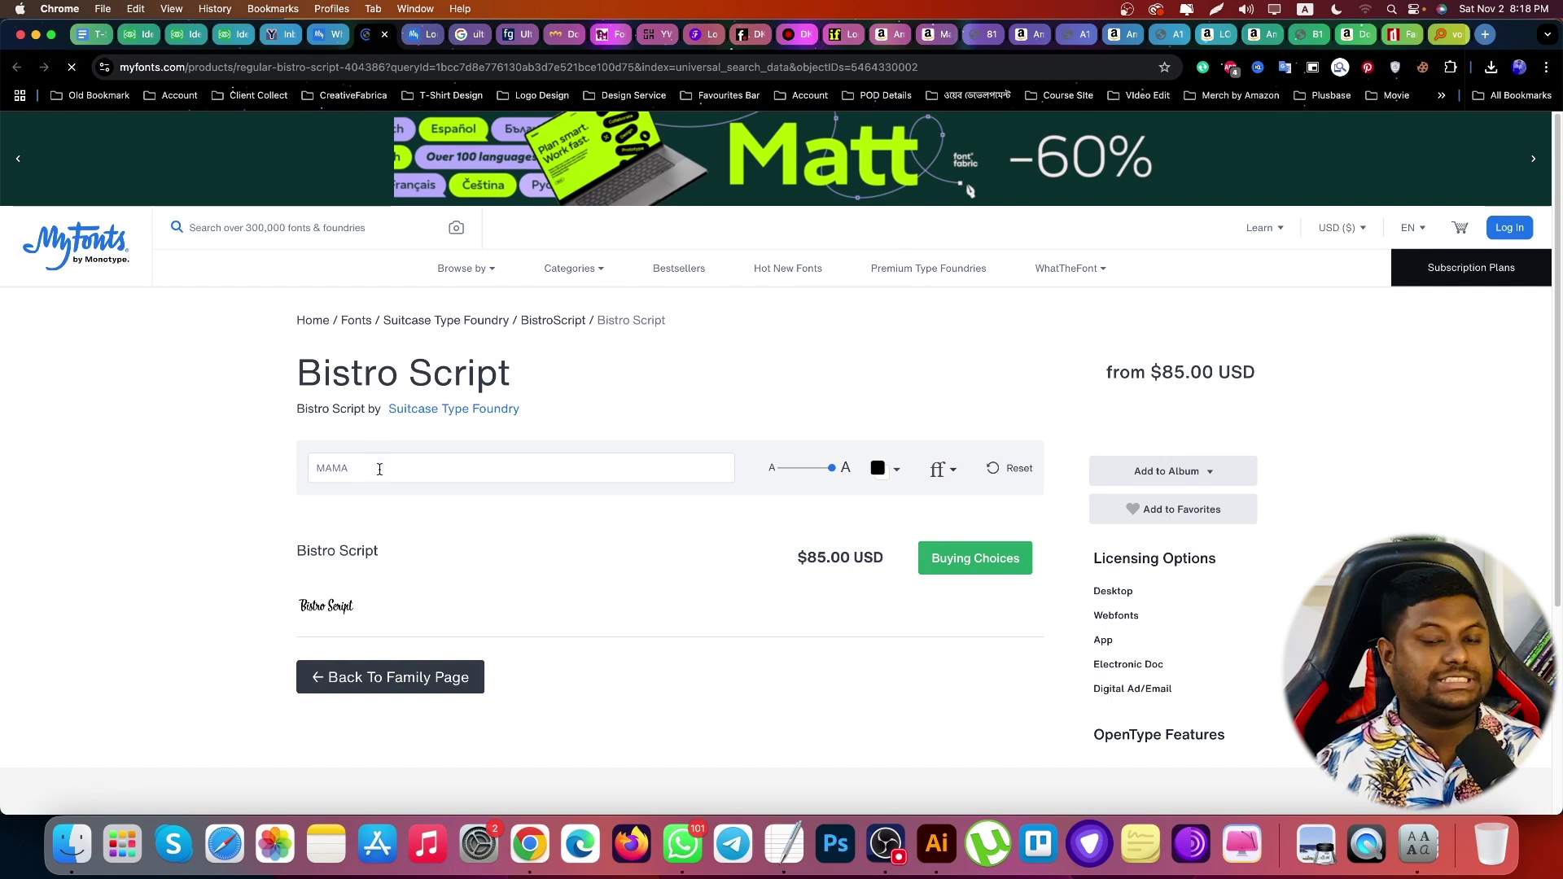
Switch to Illustrator and view the whole mom T-shirt image to check its script wording
{"action": "left_click_drag", "start_coordinate": [379, 465], "coordinate": [274, 455]}
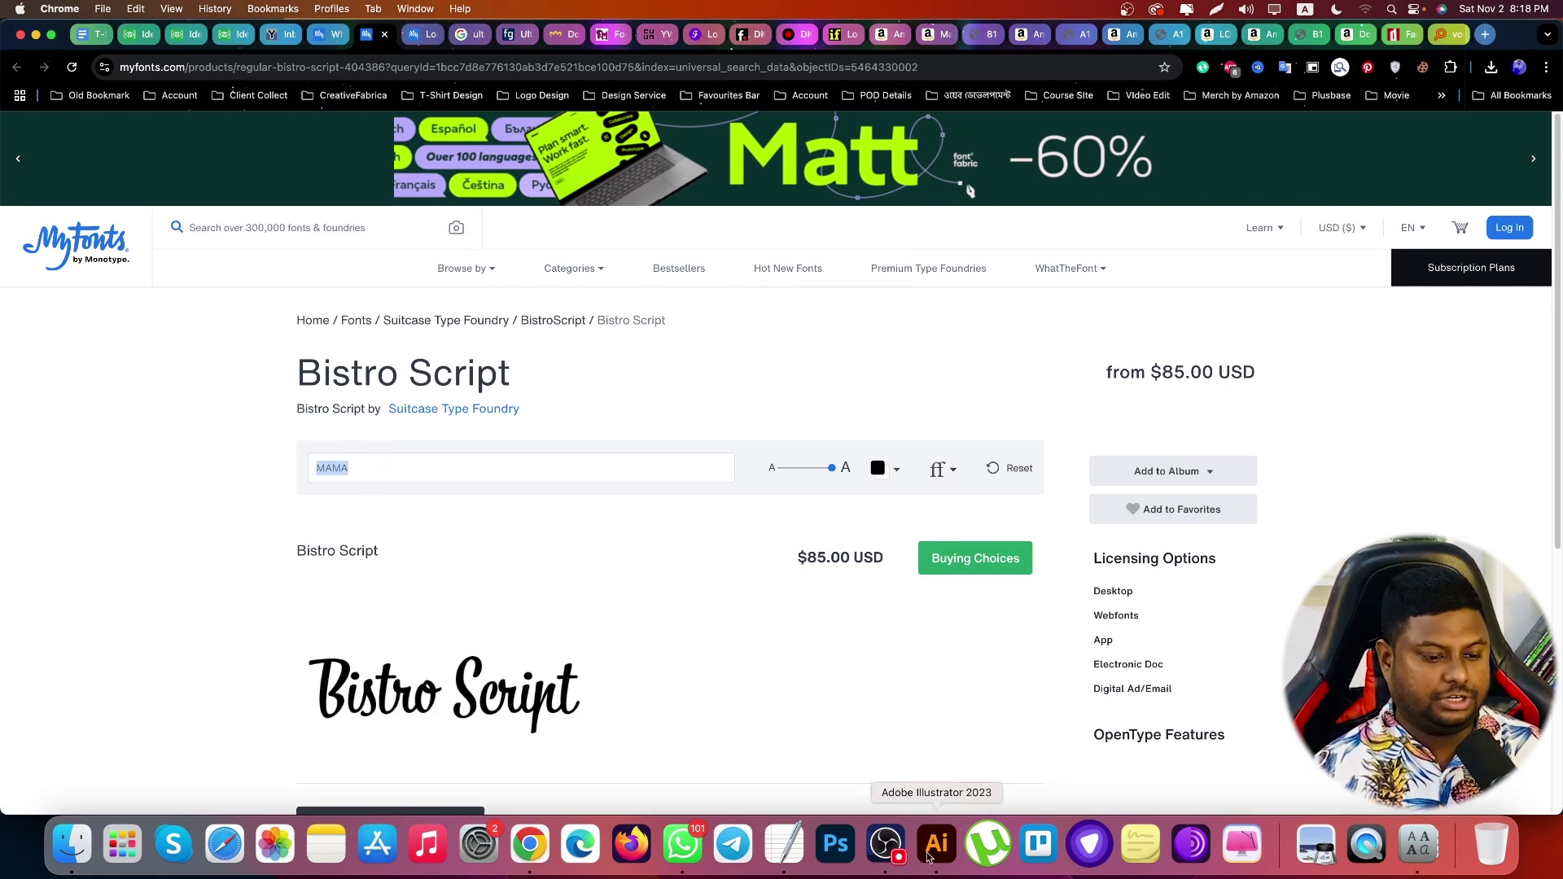
{"action": "left_click", "coordinate": [936, 845]}
{"action": "scroll", "coordinate": [544, 461], "scroll_direction": "left", "scroll_amount": 1}
{"action": "scroll", "coordinate": [558, 460], "scroll_direction": "down", "scroll_amount": 7}
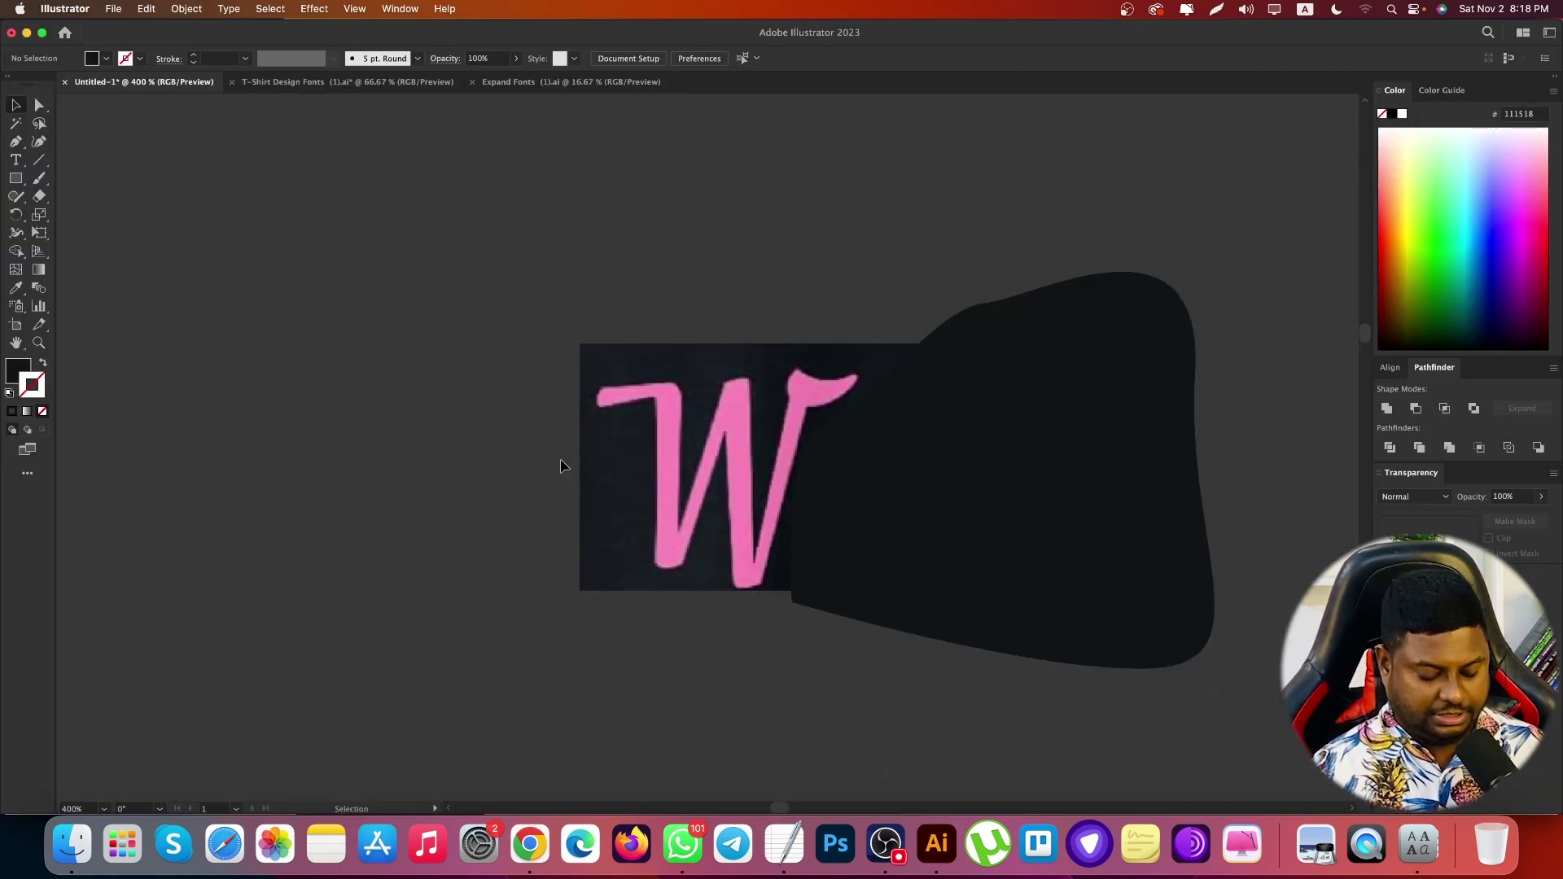
{"action": "left_click_drag", "start_coordinate": [804, 527], "coordinate": [523, 373]}
{"action": "left_click_drag", "start_coordinate": [939, 733], "coordinate": [664, 432]}
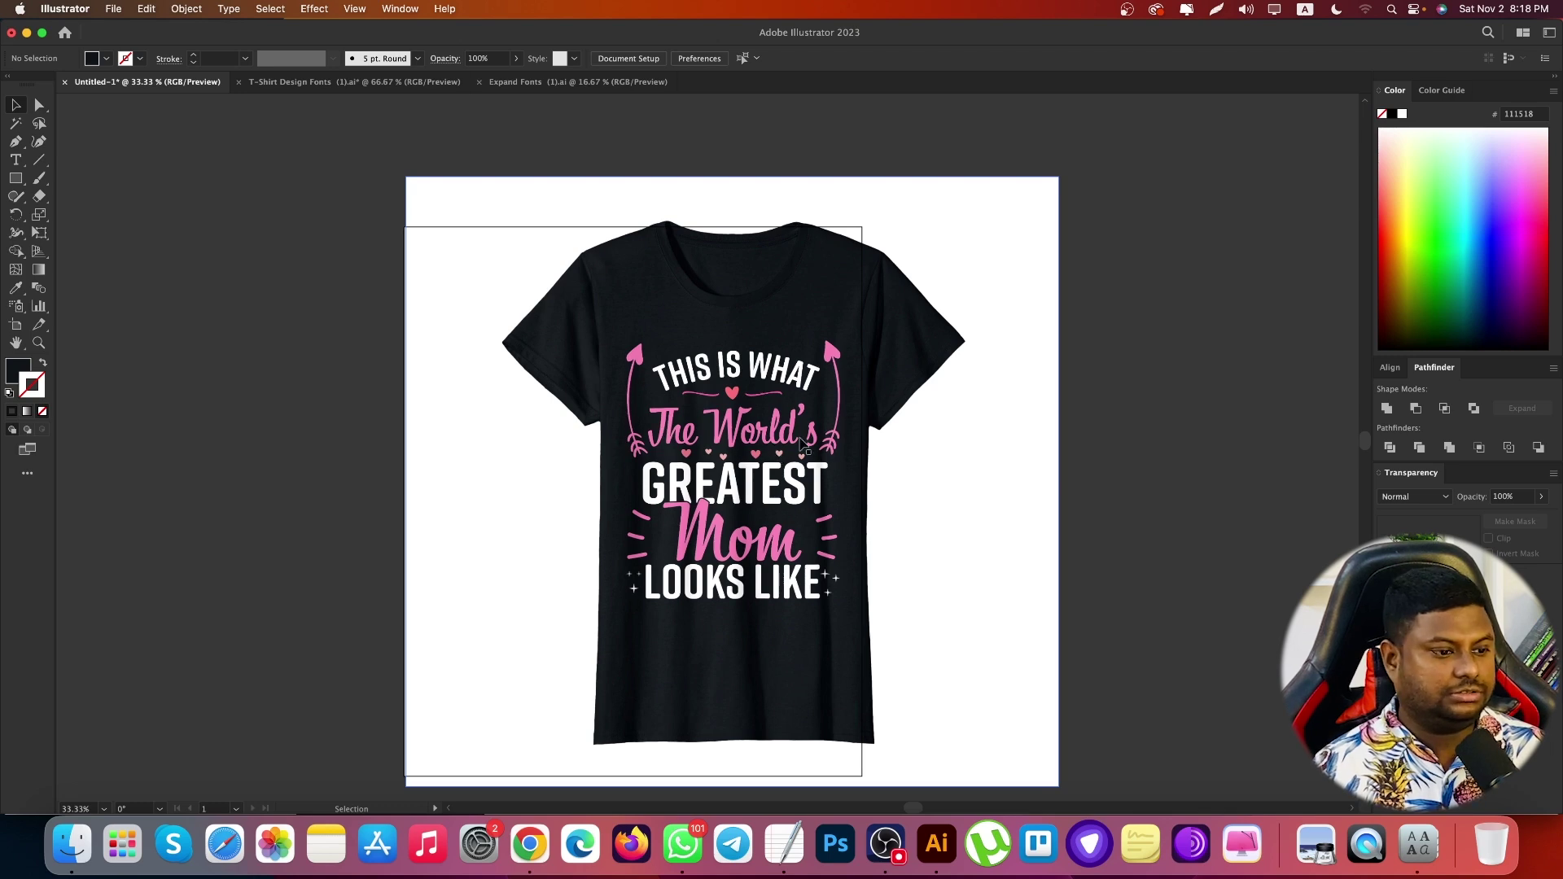
Switch back to Chrome and preview the word Mom in Bistro Script on its MyFonts page
{"action": "left_click", "coordinate": [529, 844]}
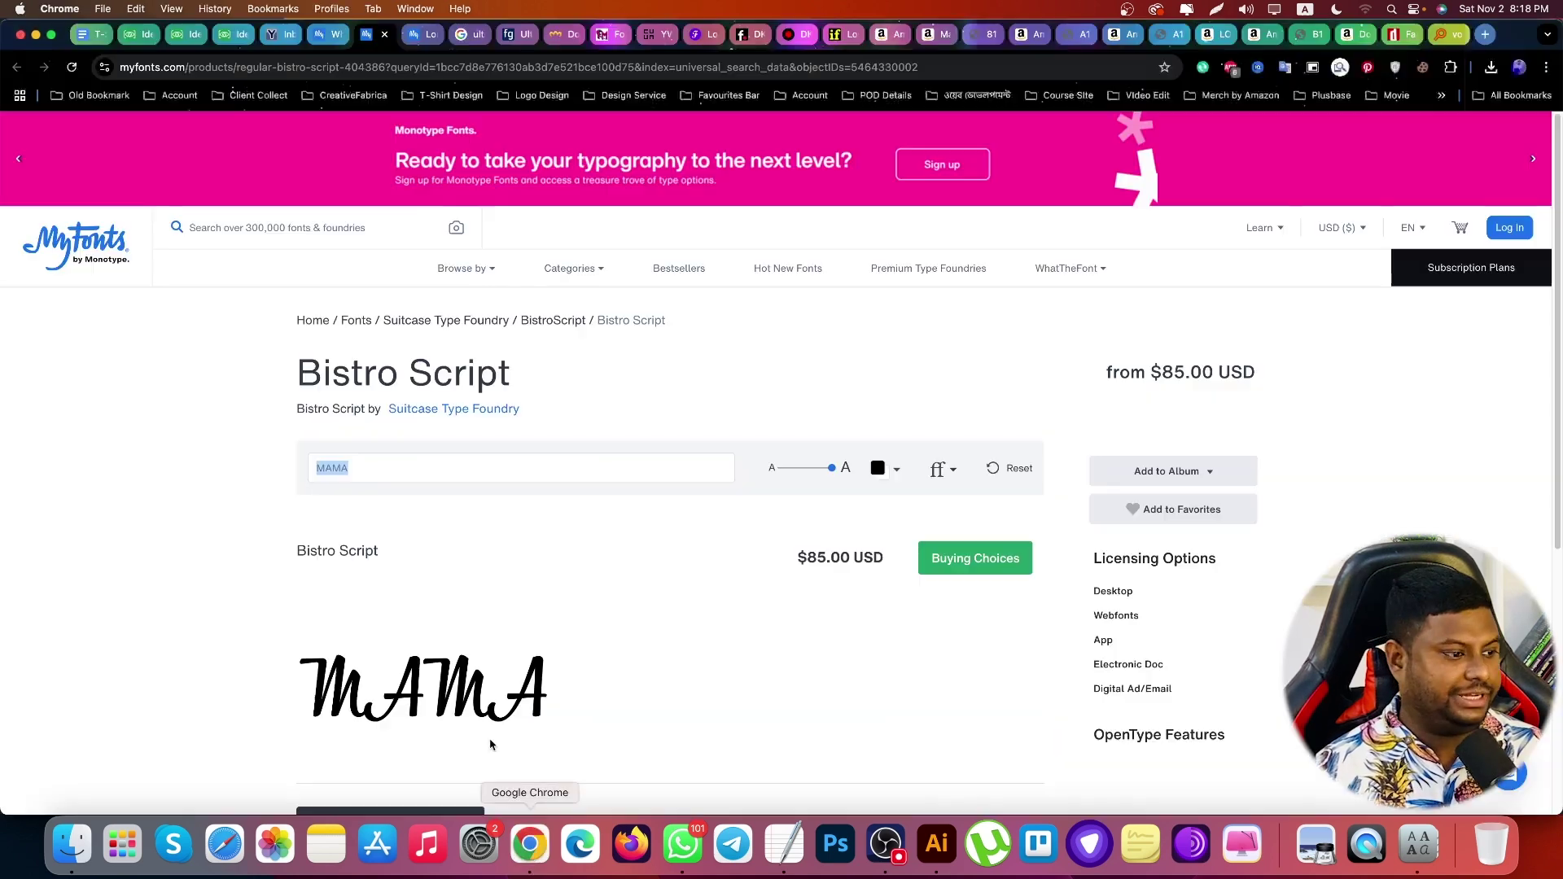
{"action": "type", "text": "Mom"}
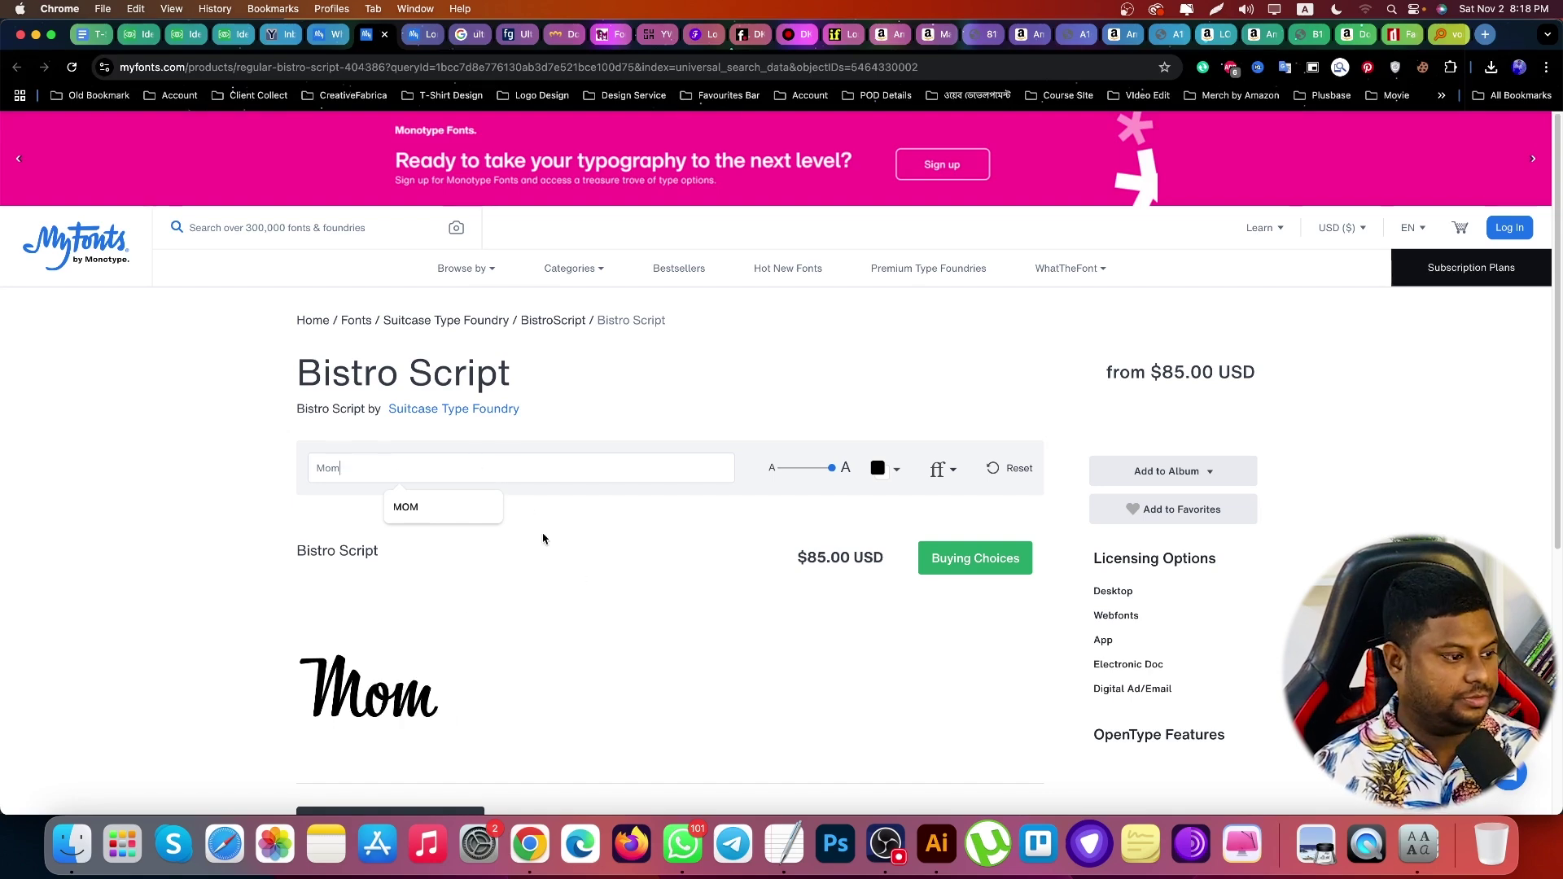
{"action": "mouse_move", "coordinate": [836, 472]}
{"action": "left_mouse_down"}
{"action": "mouse_move", "coordinate": [809, 469]}
{"action": "mouse_move", "coordinate": [839, 469]}
{"action": "left_mouse_up"}
{"action": "scroll", "coordinate": [669, 544], "scroll_direction": "down", "scroll_amount": 1}
{"action": "scroll", "coordinate": [663, 546], "scroll_direction": "down", "scroll_amount": 1}
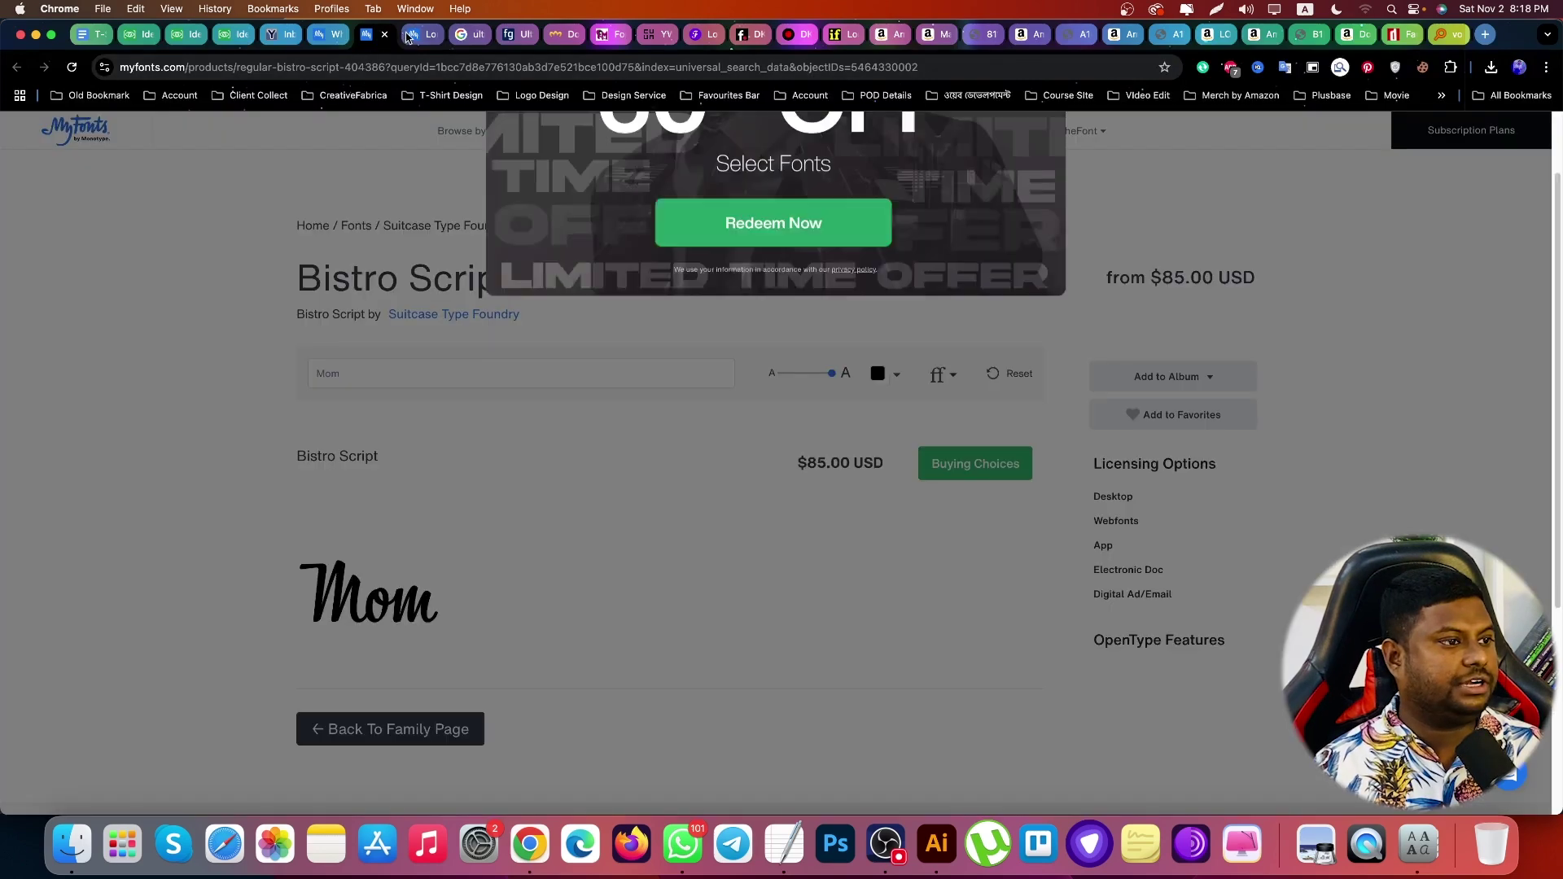
Replace the Longreach page with a Google search for "bistro script font free download"
{"action": "left_click", "coordinate": [415, 34]}
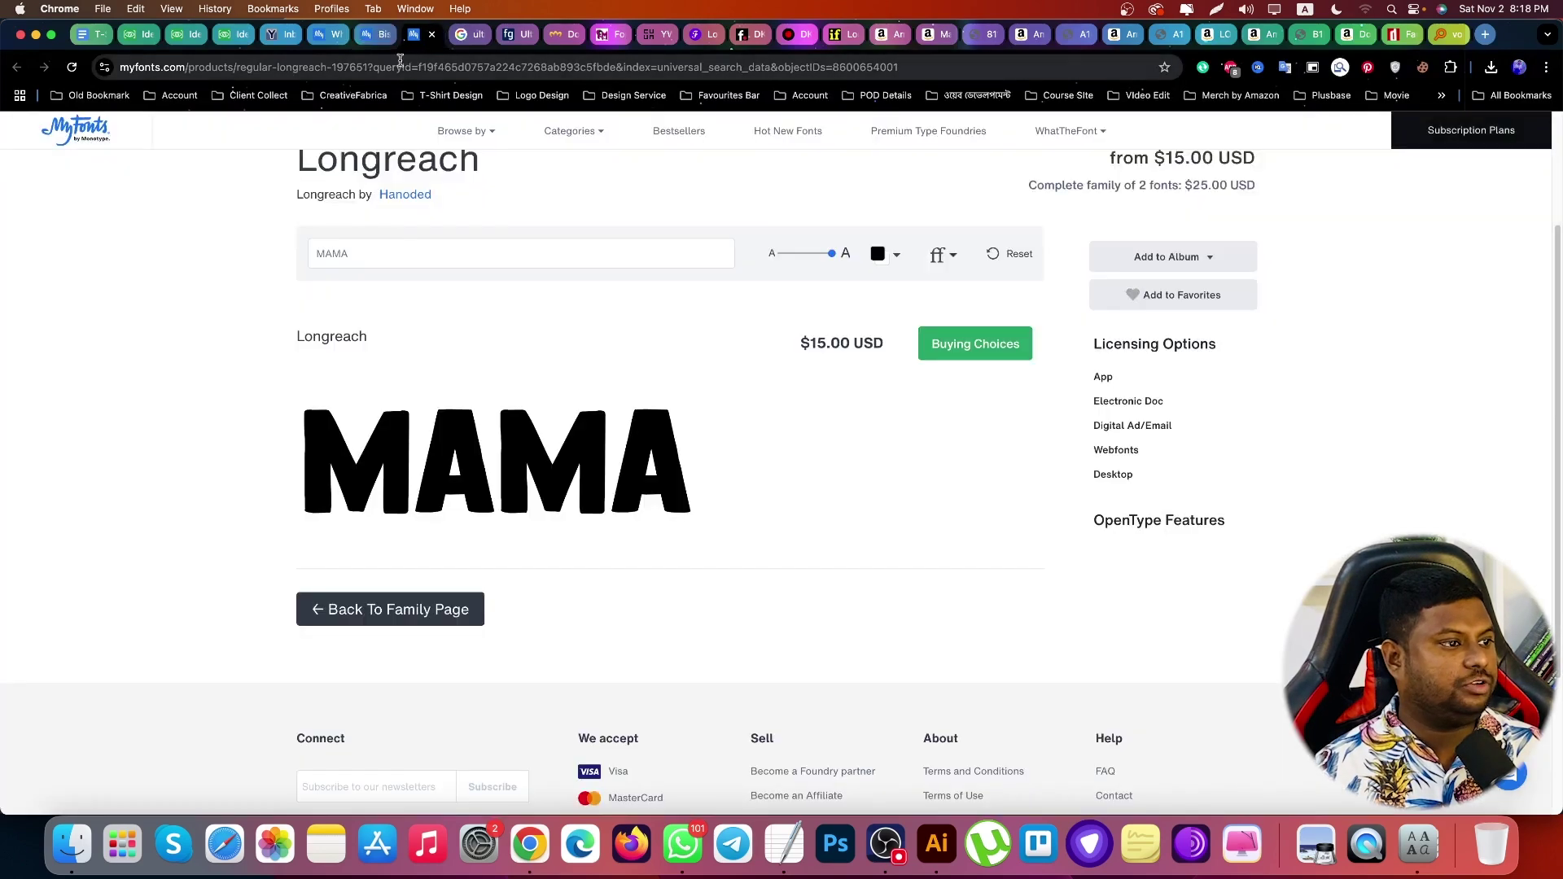
{"action": "left_click", "coordinate": [460, 69]}
{"action": "key", "text": "super+v"}
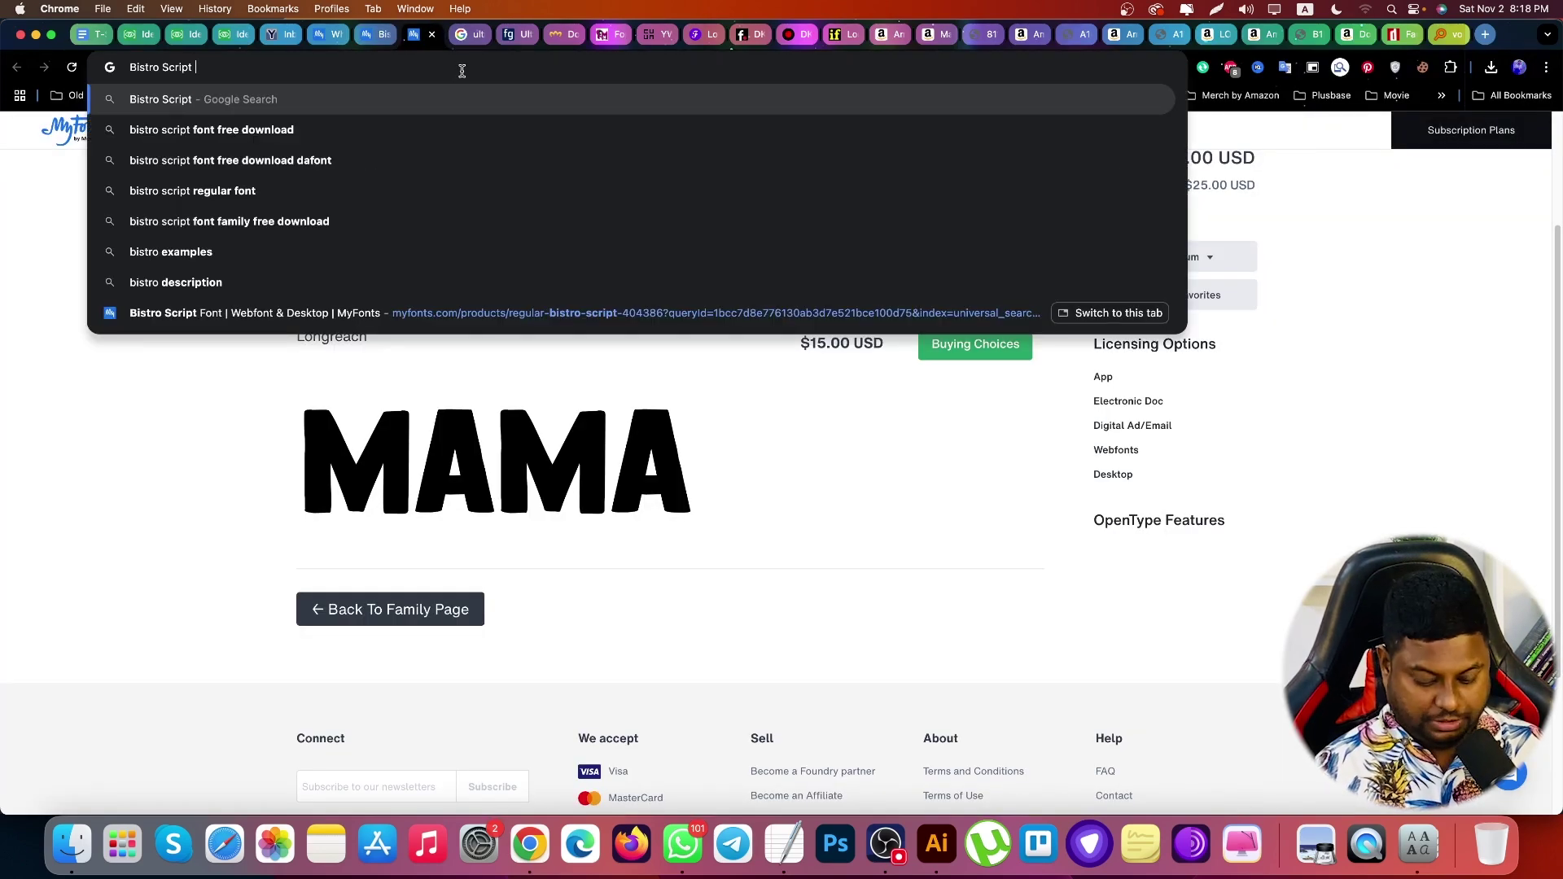
{"action": "type", "text": "font"}
{"action": "key", "text": "Return"}
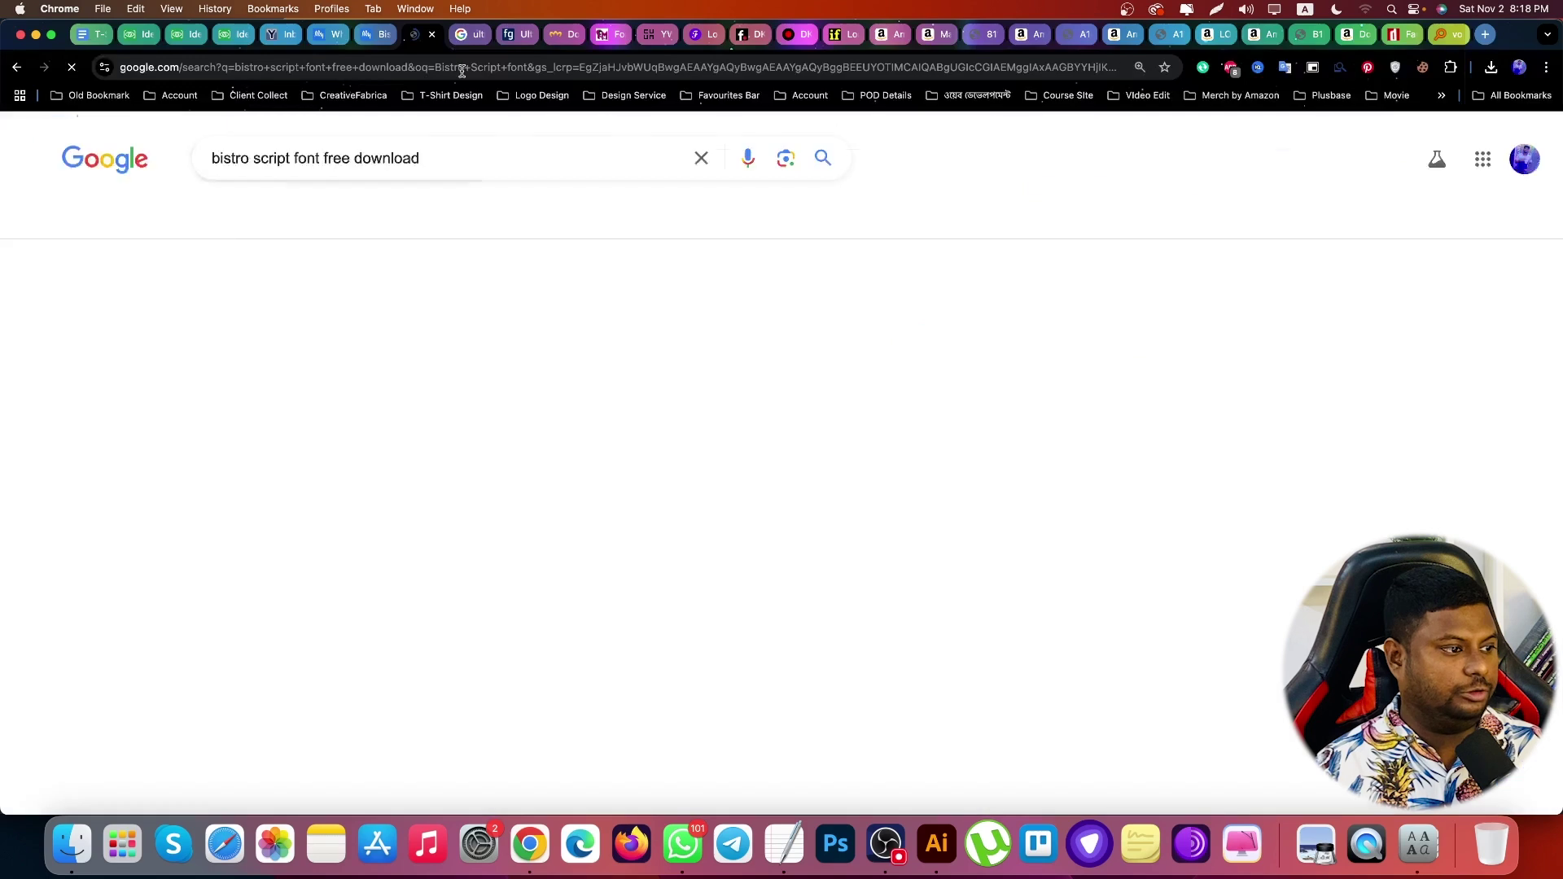
Open the Bistro Script results from DaFont, Adobe Fonts, GitHub and further font sites in separate tabs
{"action": "left_click", "coordinate": [309, 257]}
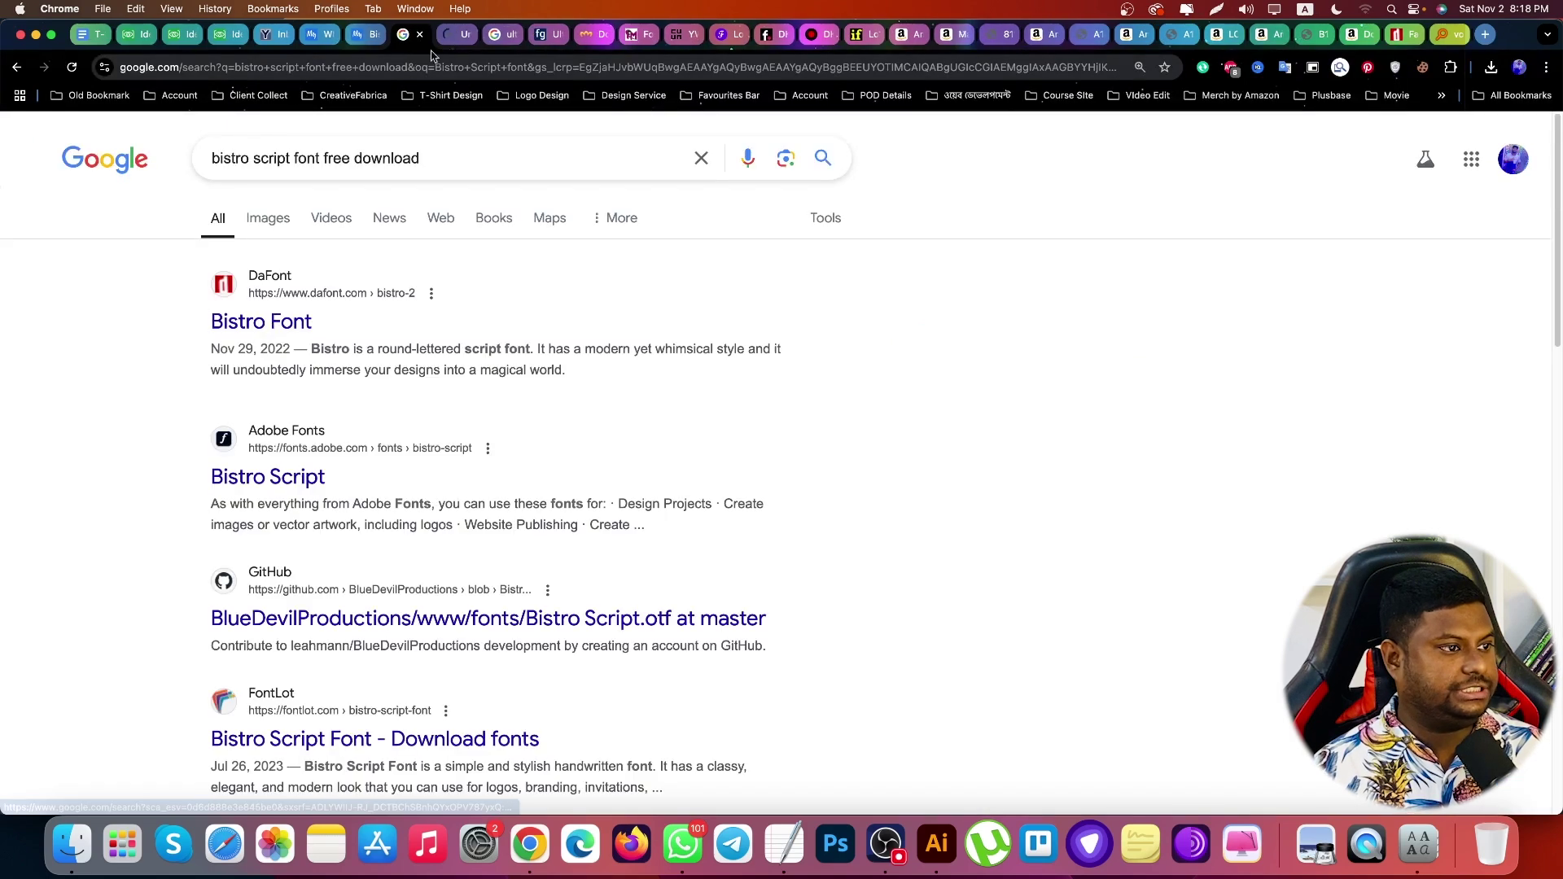
{"action": "left_click", "coordinate": [410, 34]}
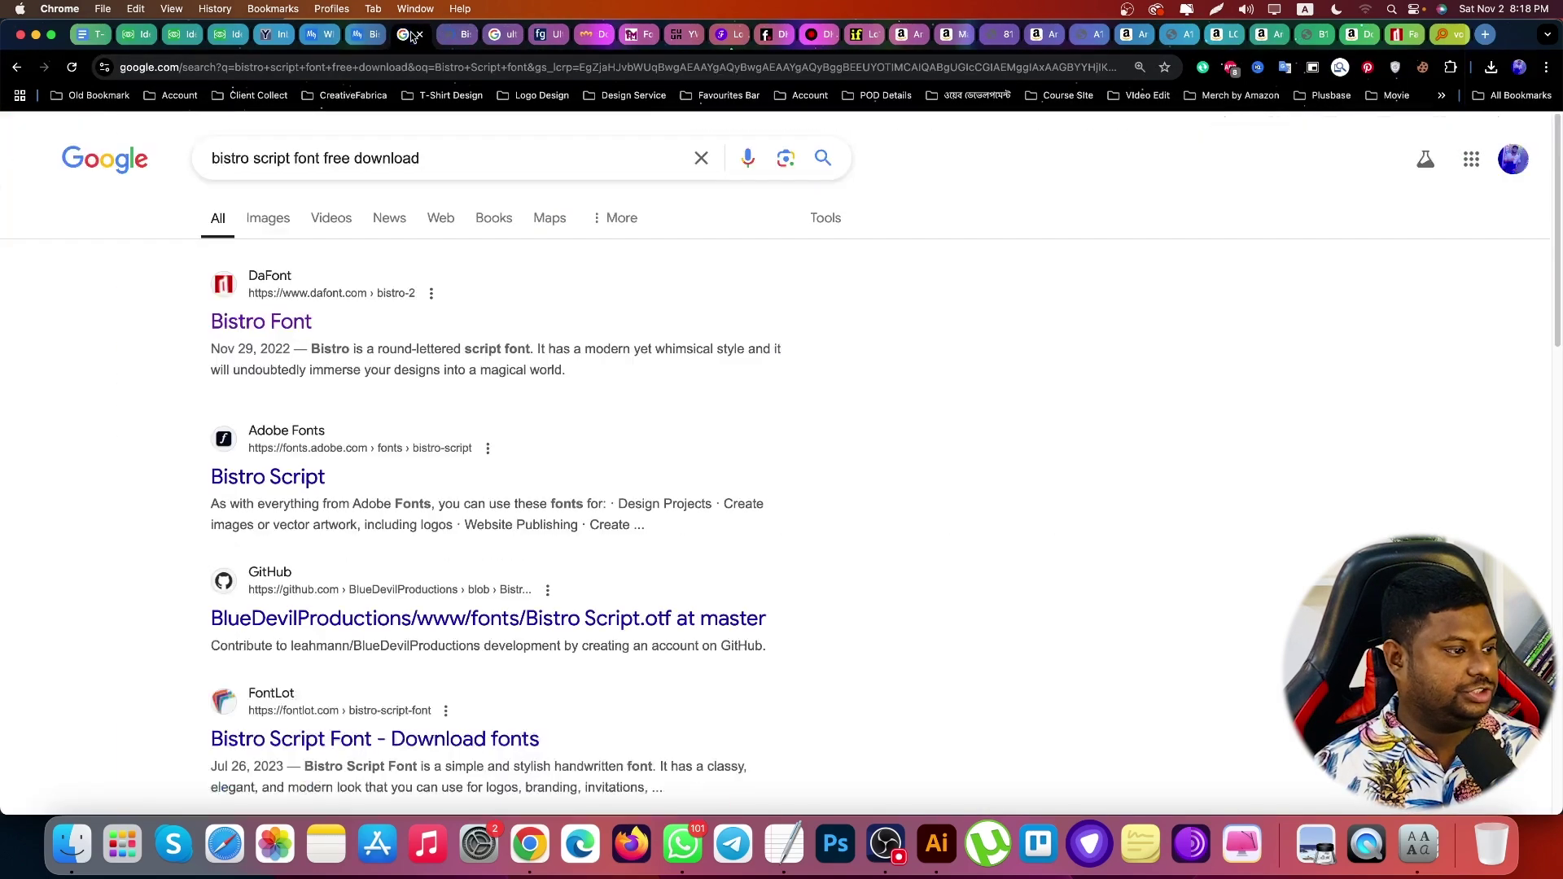
{"action": "scroll", "coordinate": [248, 614], "scroll_direction": "down", "scroll_amount": 1}
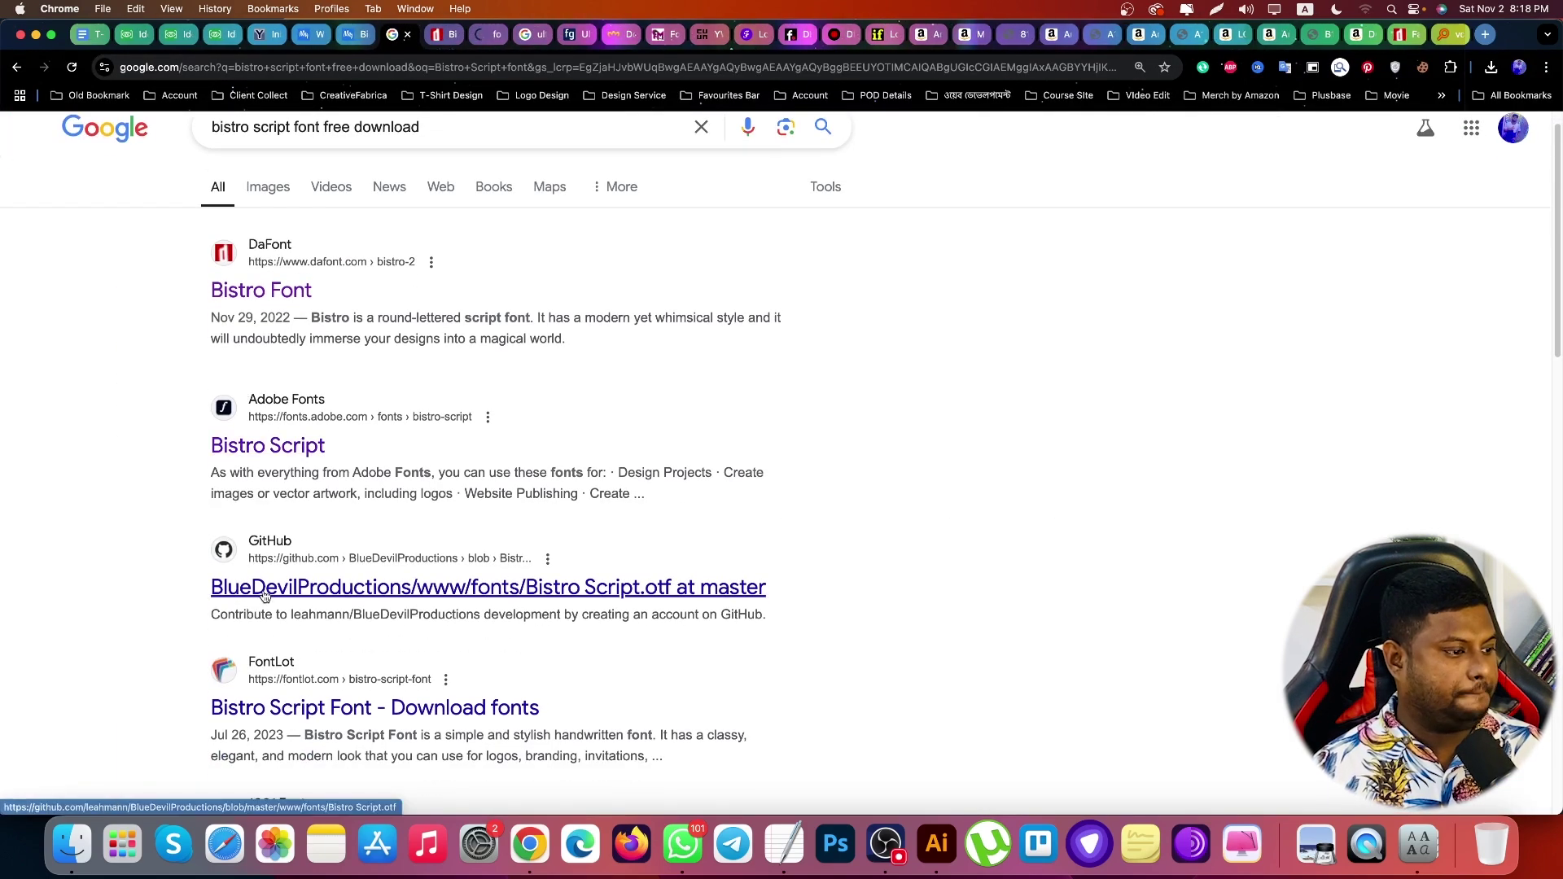
{"action": "scroll", "coordinate": [211, 570], "scroll_direction": "down", "scroll_amount": 3}
{"action": "scroll", "coordinate": [252, 662], "scroll_direction": "down", "scroll_amount": 2}
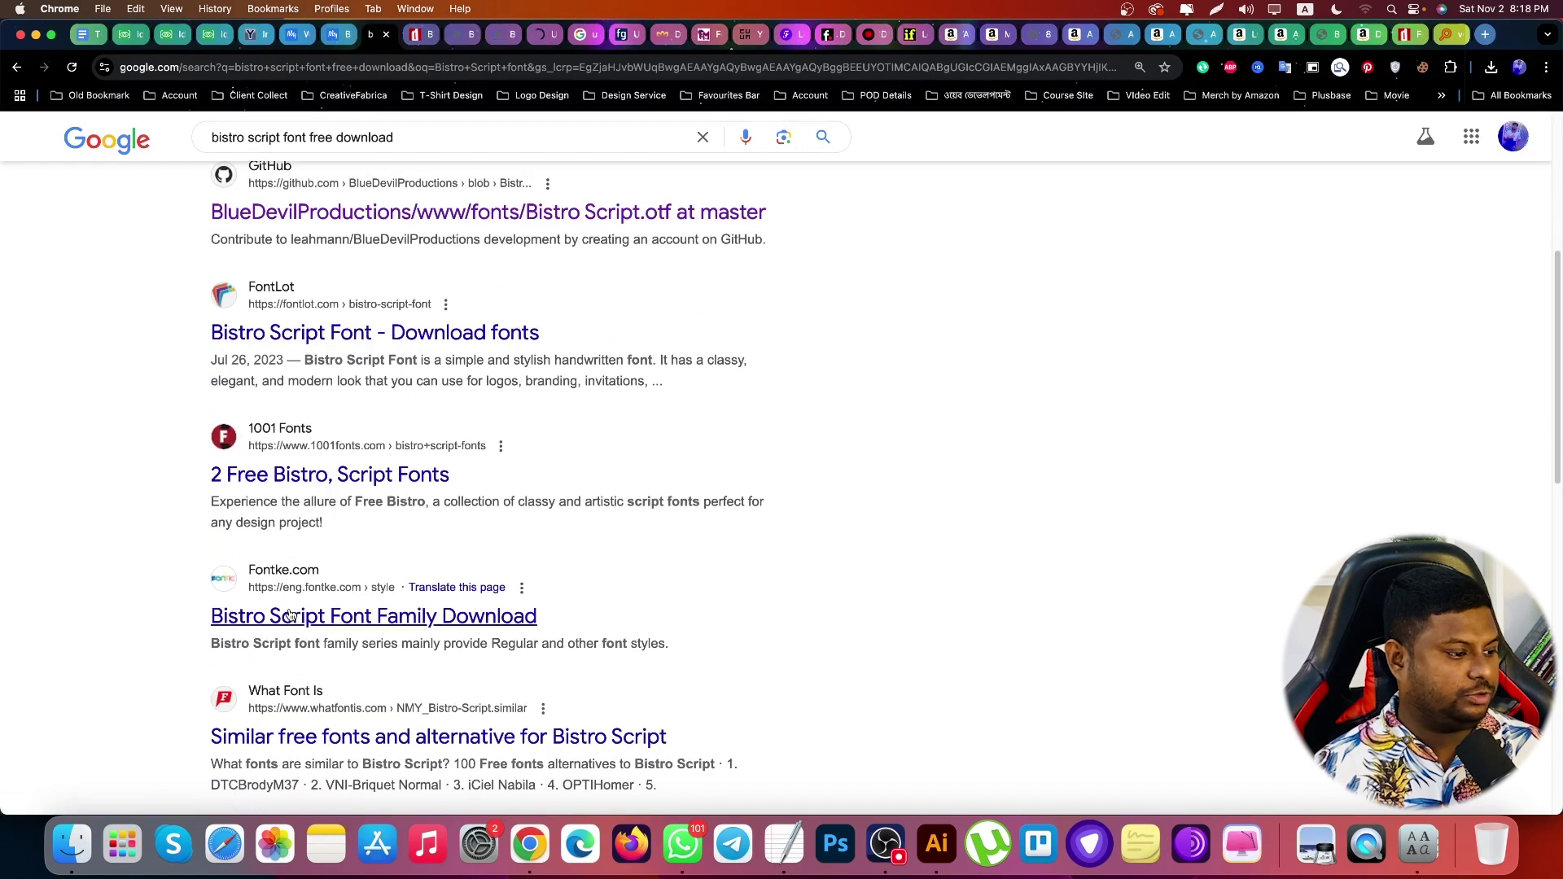
Close the DaFont result and examine the Adobe Fonts page of Bistro Script, including its sample text, recommendations and licensing information
{"action": "left_click", "coordinate": [405, 34]}
{"action": "left_click", "coordinate": [407, 35]}
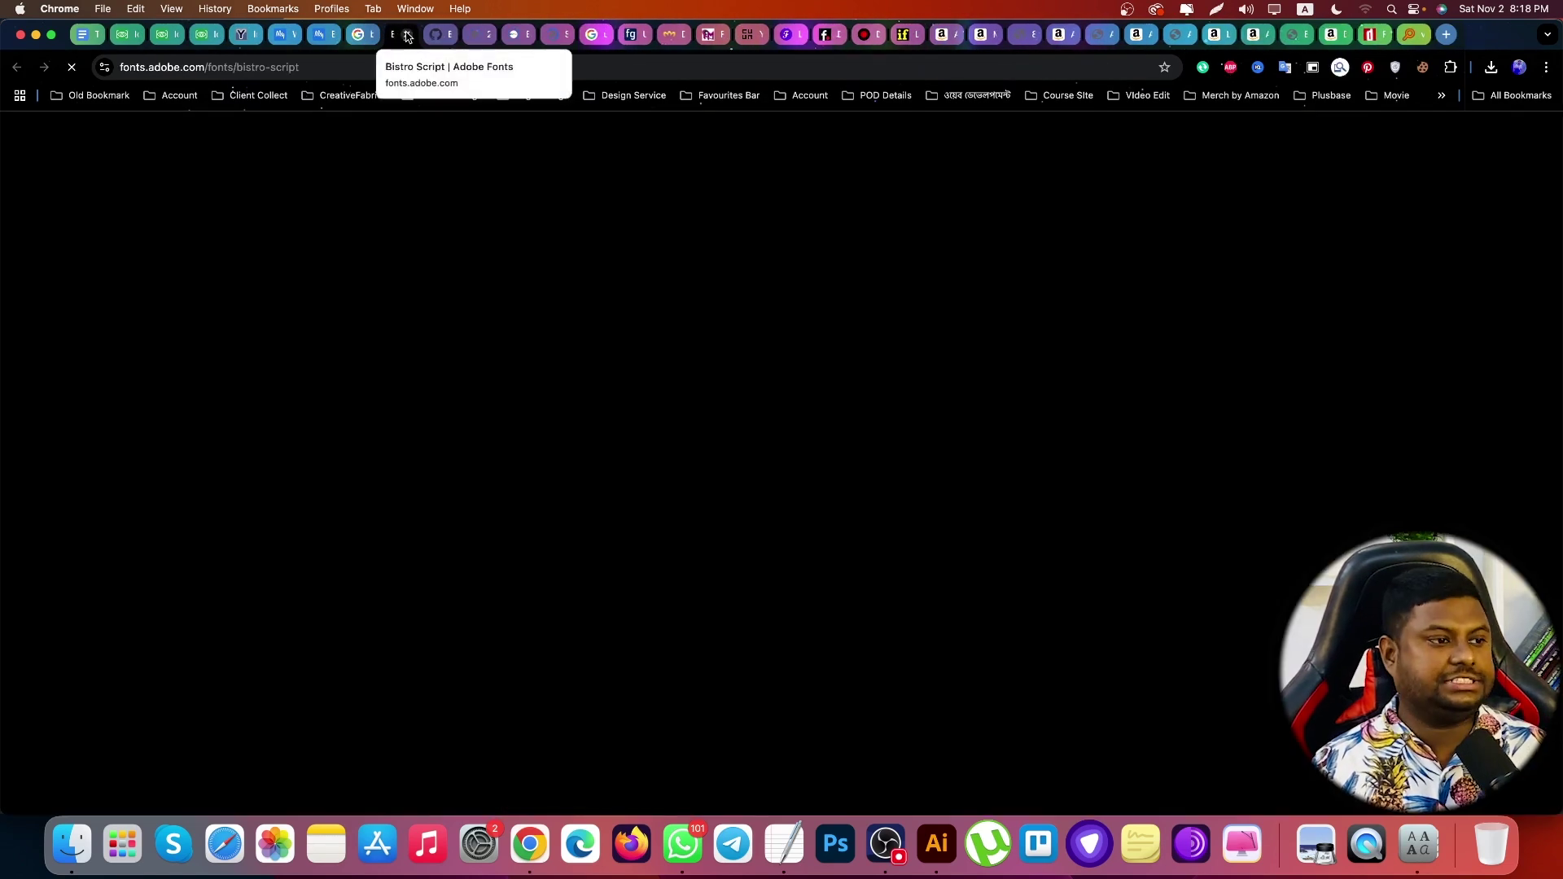
{"action": "scroll", "coordinate": [308, 379], "scroll_direction": "down", "scroll_amount": 6}
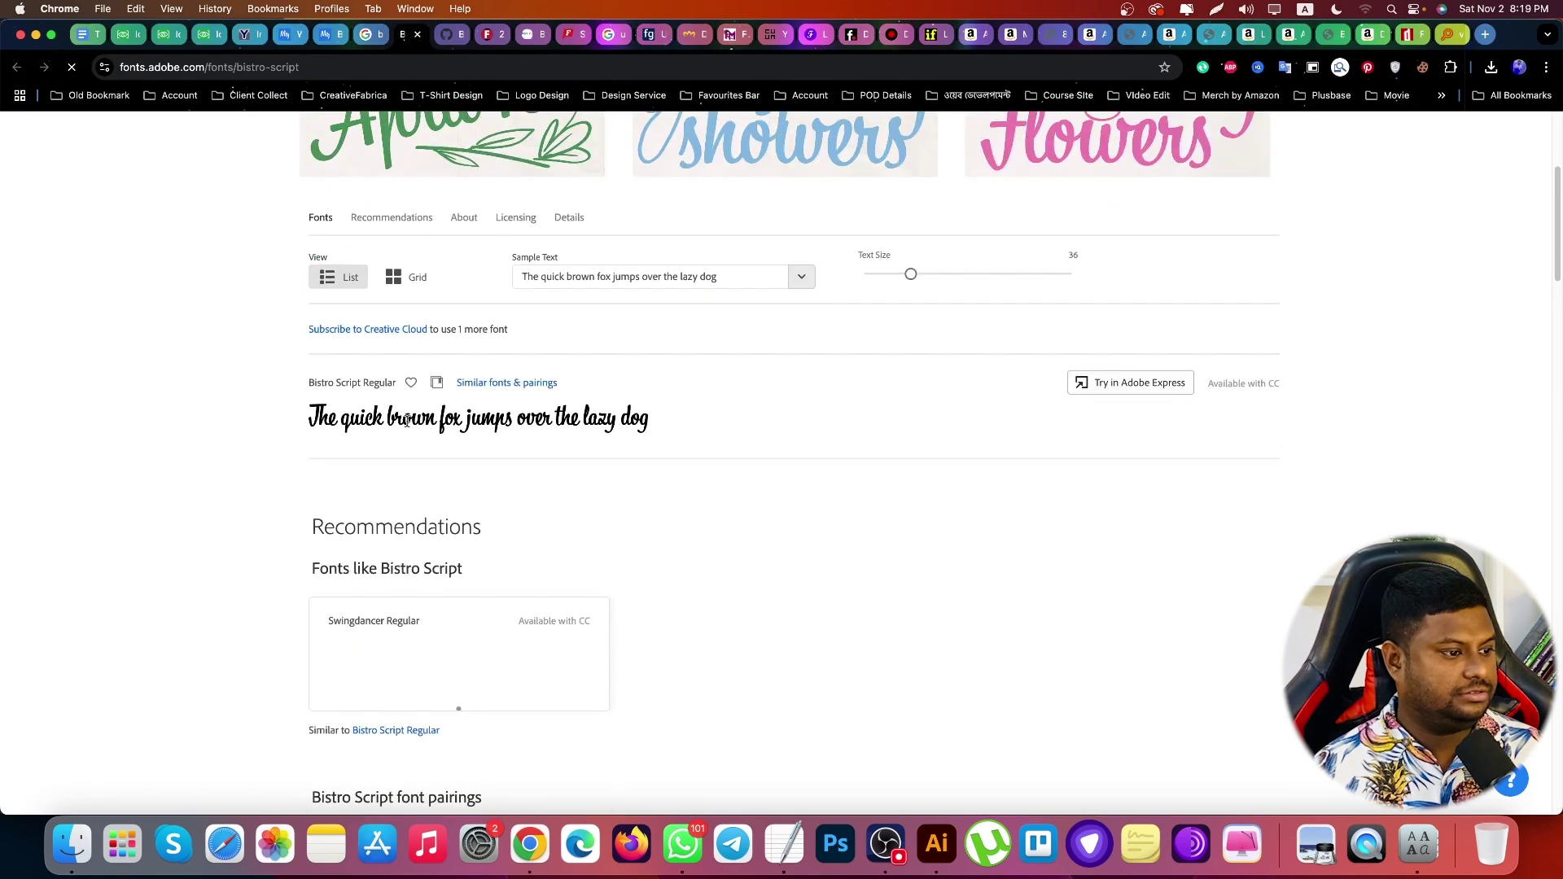
{"action": "left_click_drag", "start_coordinate": [313, 414], "coordinate": [698, 425]}
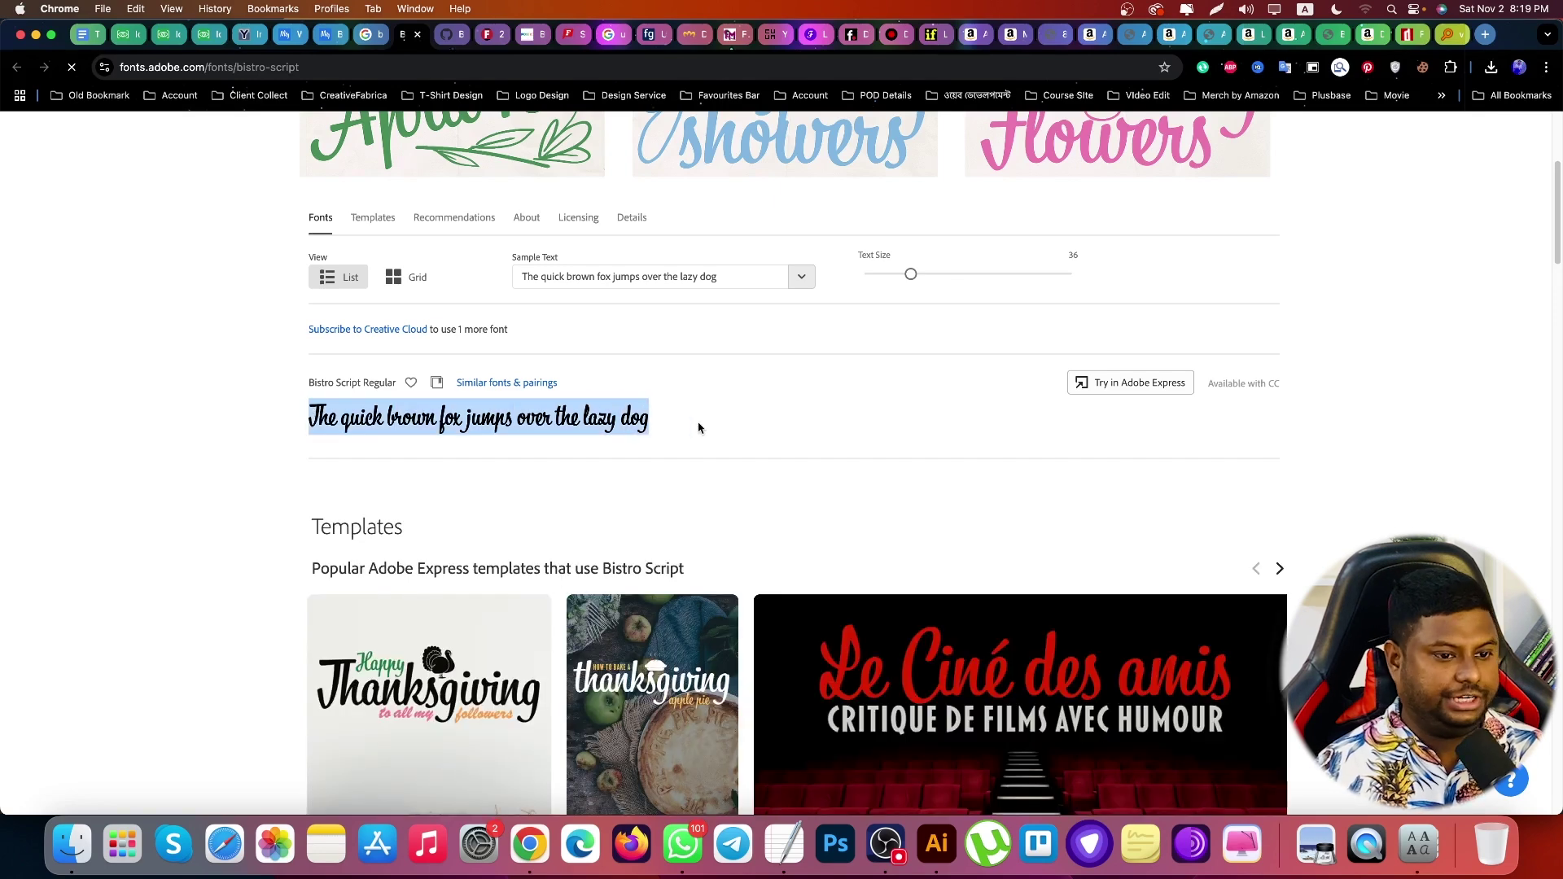
{"action": "left_click", "coordinate": [1001, 395]}
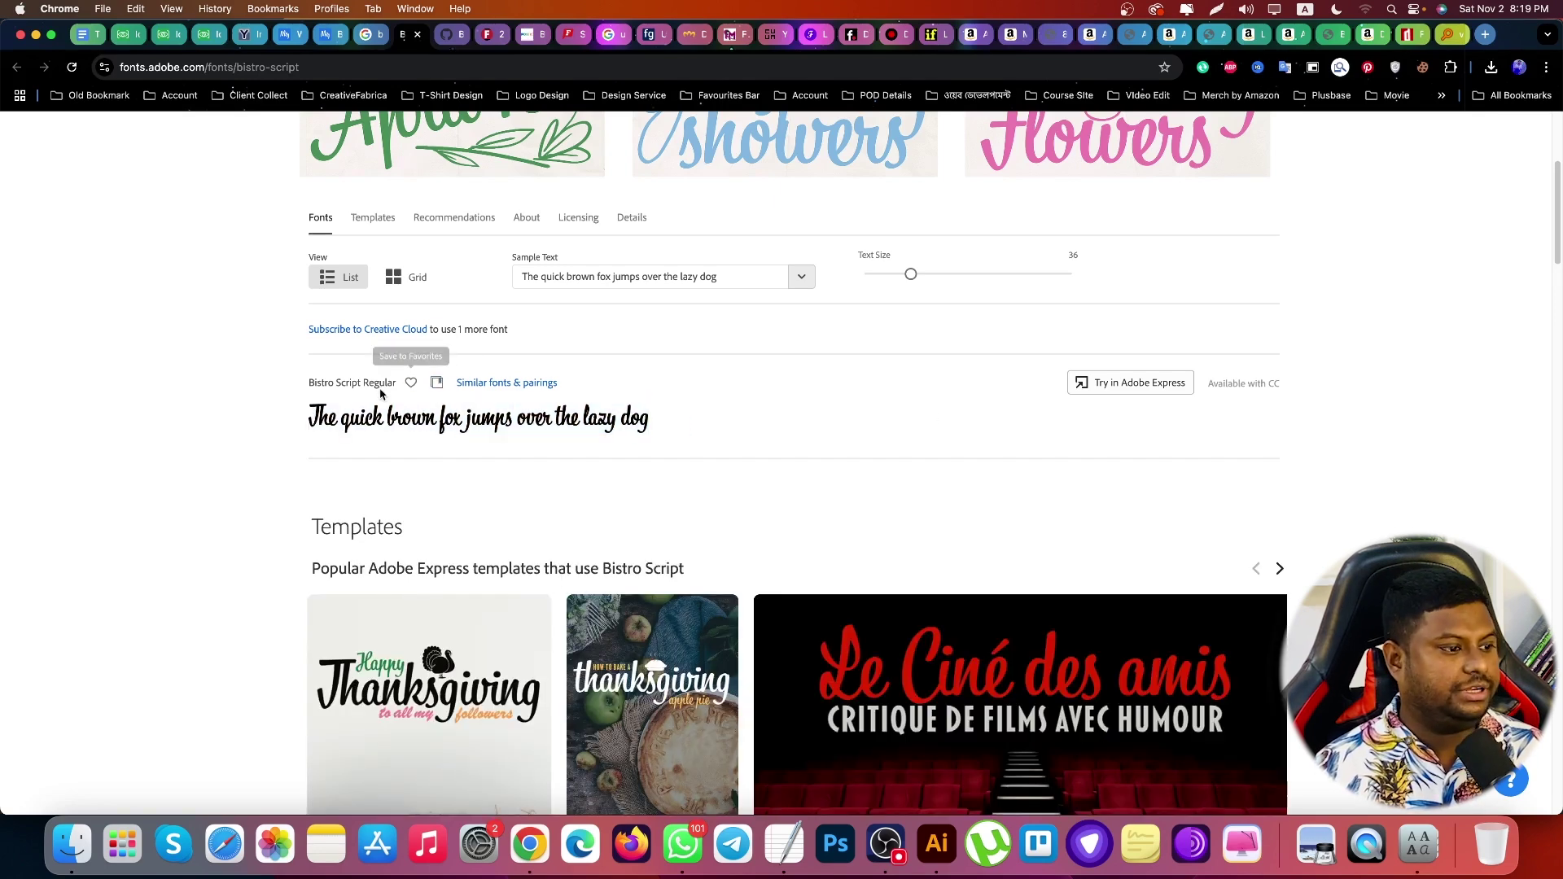
{"action": "scroll", "coordinate": [969, 530], "scroll_direction": "down", "scroll_amount": 3}
{"action": "scroll", "coordinate": [969, 530], "scroll_direction": "down", "scroll_amount": 10}
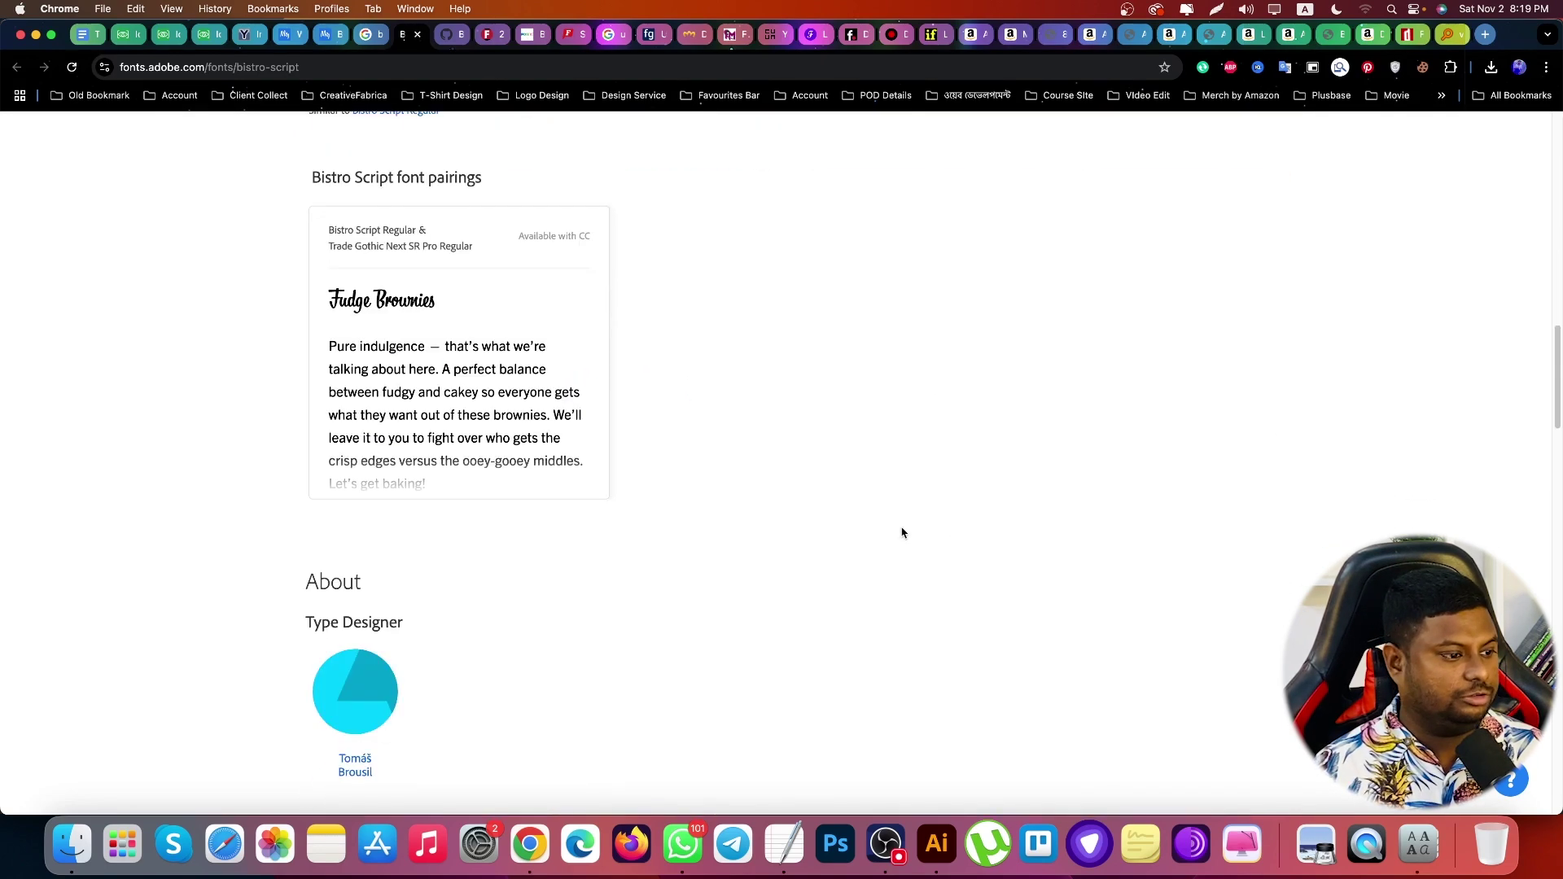
{"action": "scroll", "coordinate": [471, 460], "scroll_direction": "up", "scroll_amount": 10}
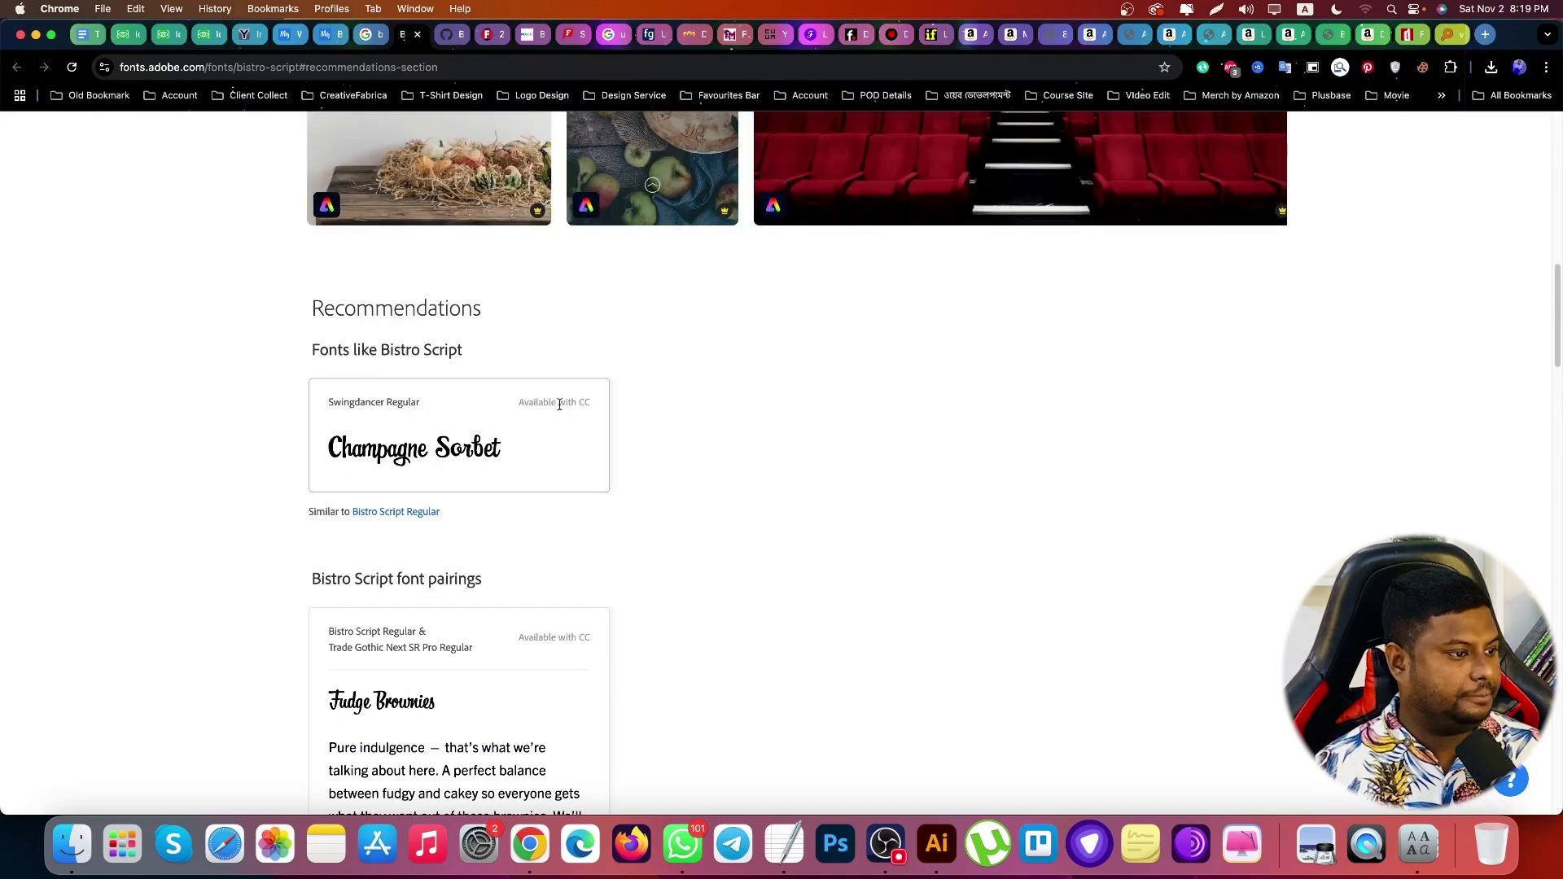
{"action": "scroll", "coordinate": [536, 461], "scroll_direction": "down", "scroll_amount": 20}
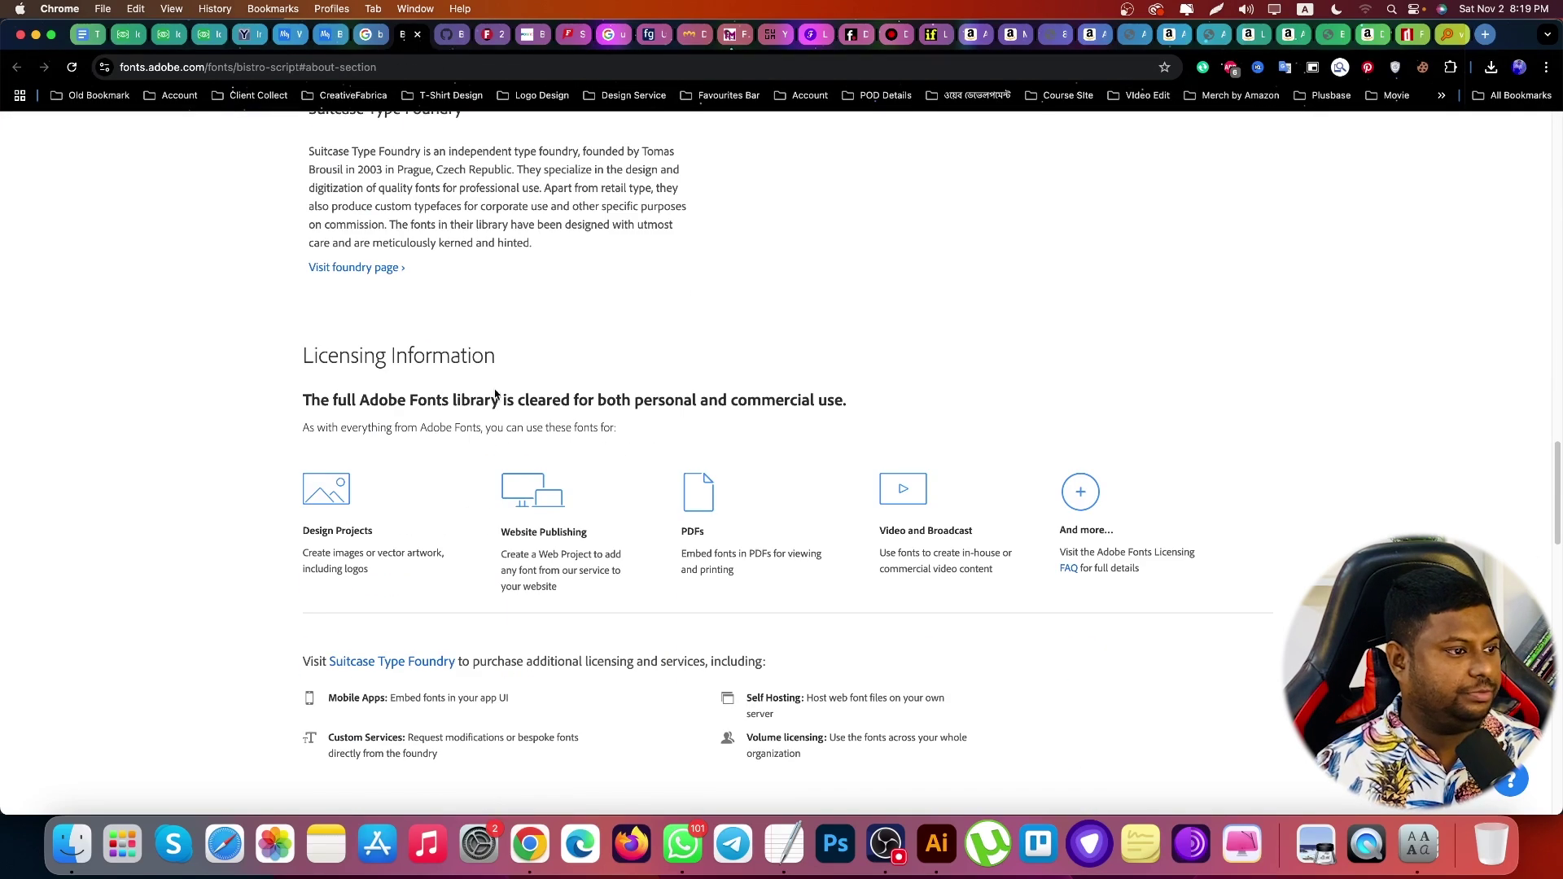
{"action": "scroll", "coordinate": [536, 460], "scroll_direction": "up", "scroll_amount": 20}
Download Bistro Script.otf from the BlueDevilProductions GitHub repository and install the font in Font Book
{"action": "left_click", "coordinate": [452, 36]}
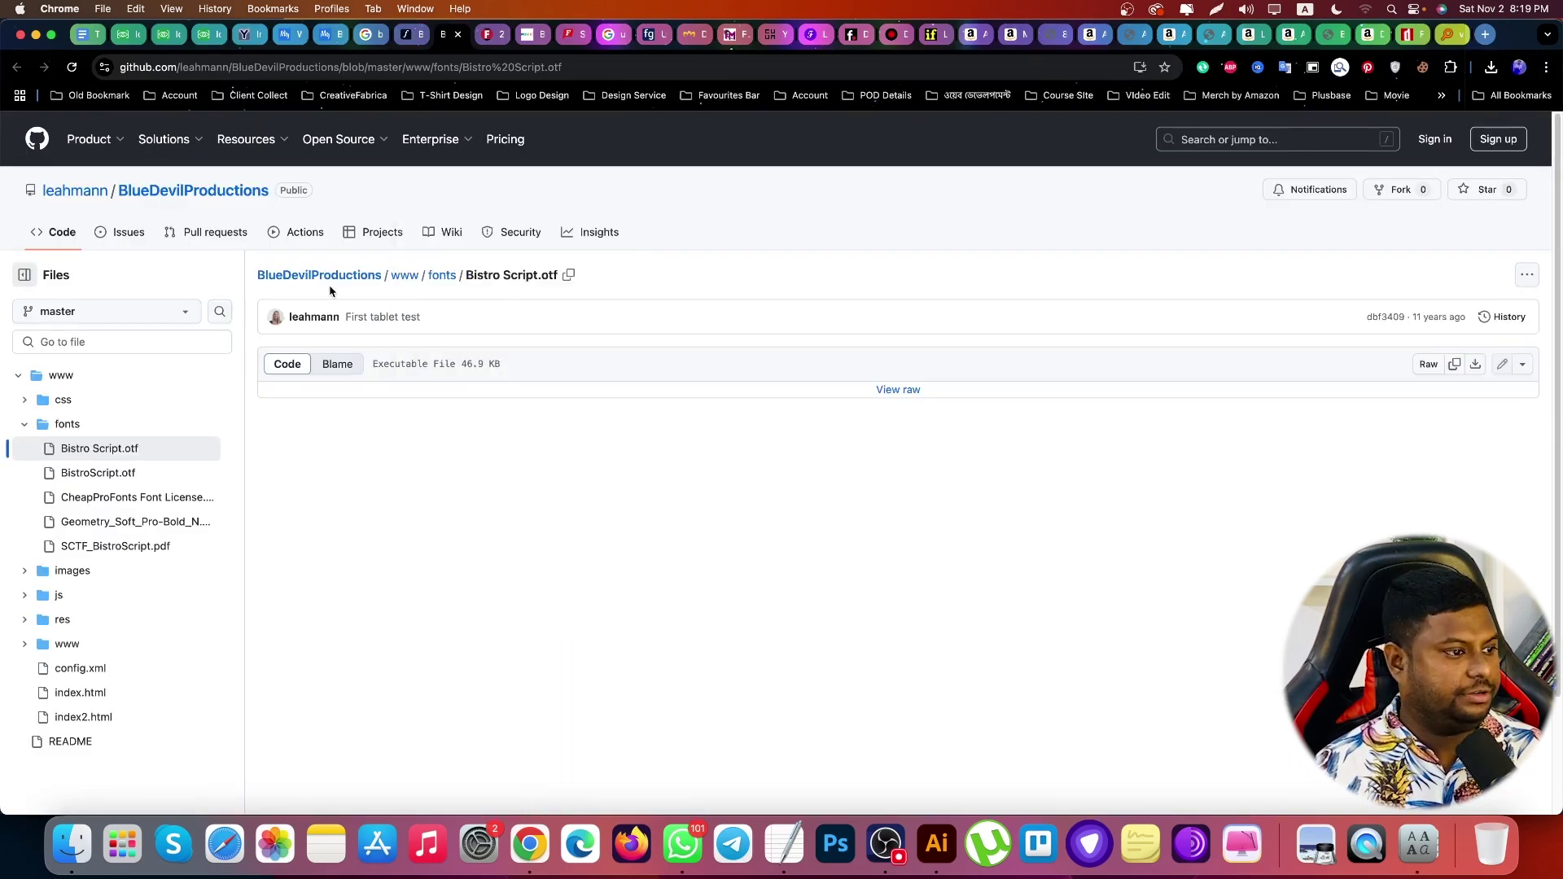
{"action": "left_click", "coordinate": [1526, 277]}
{"action": "left_click", "coordinate": [1409, 333]}
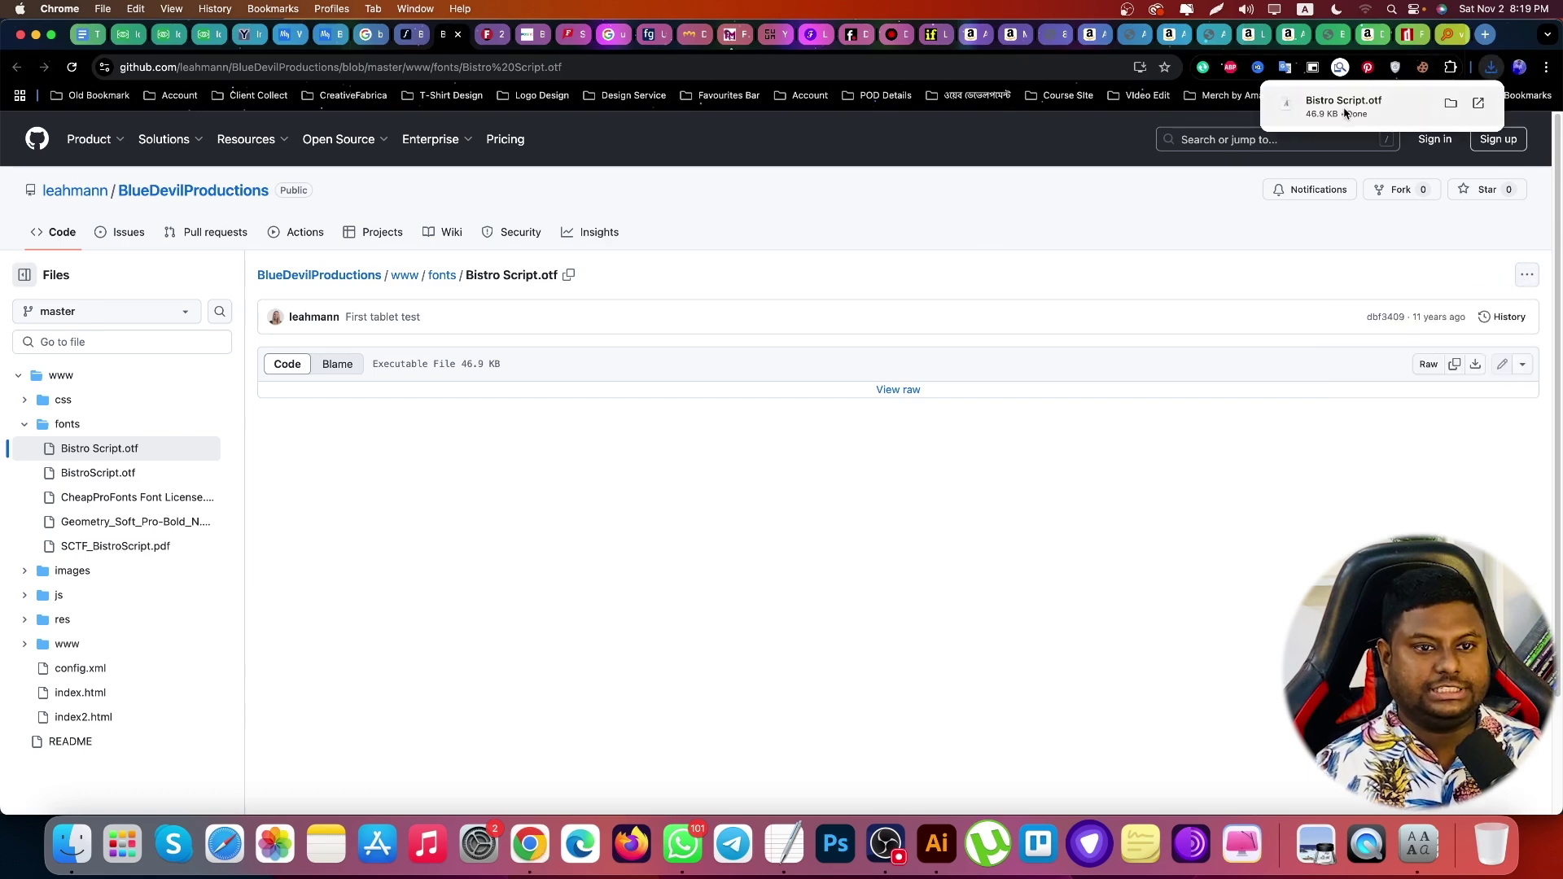
{"action": "left_click", "coordinate": [1344, 106]}
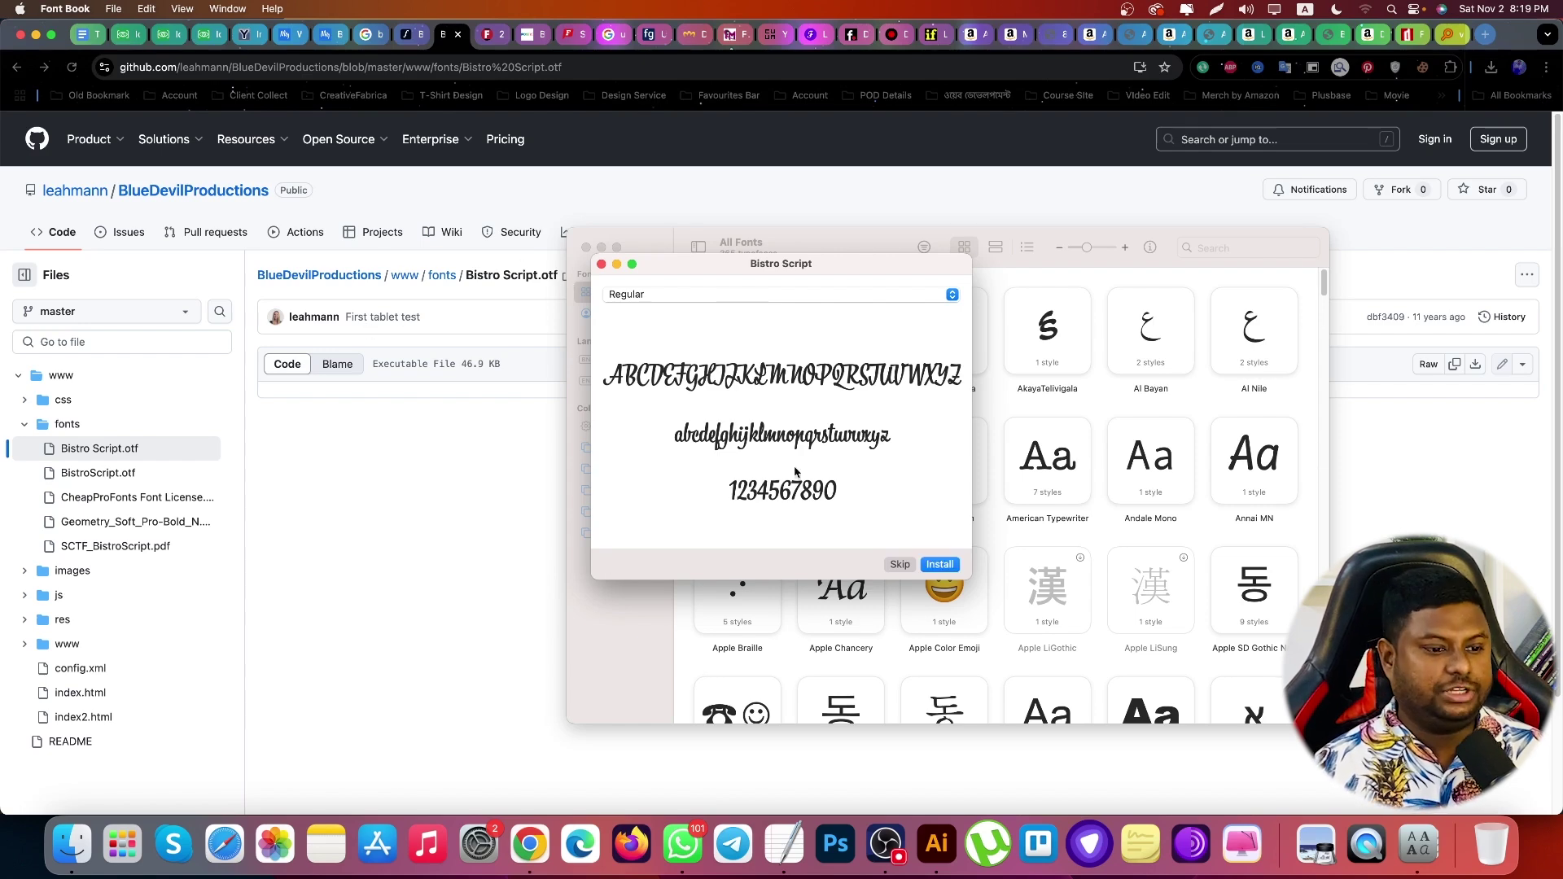
{"action": "key", "text": "Return"}
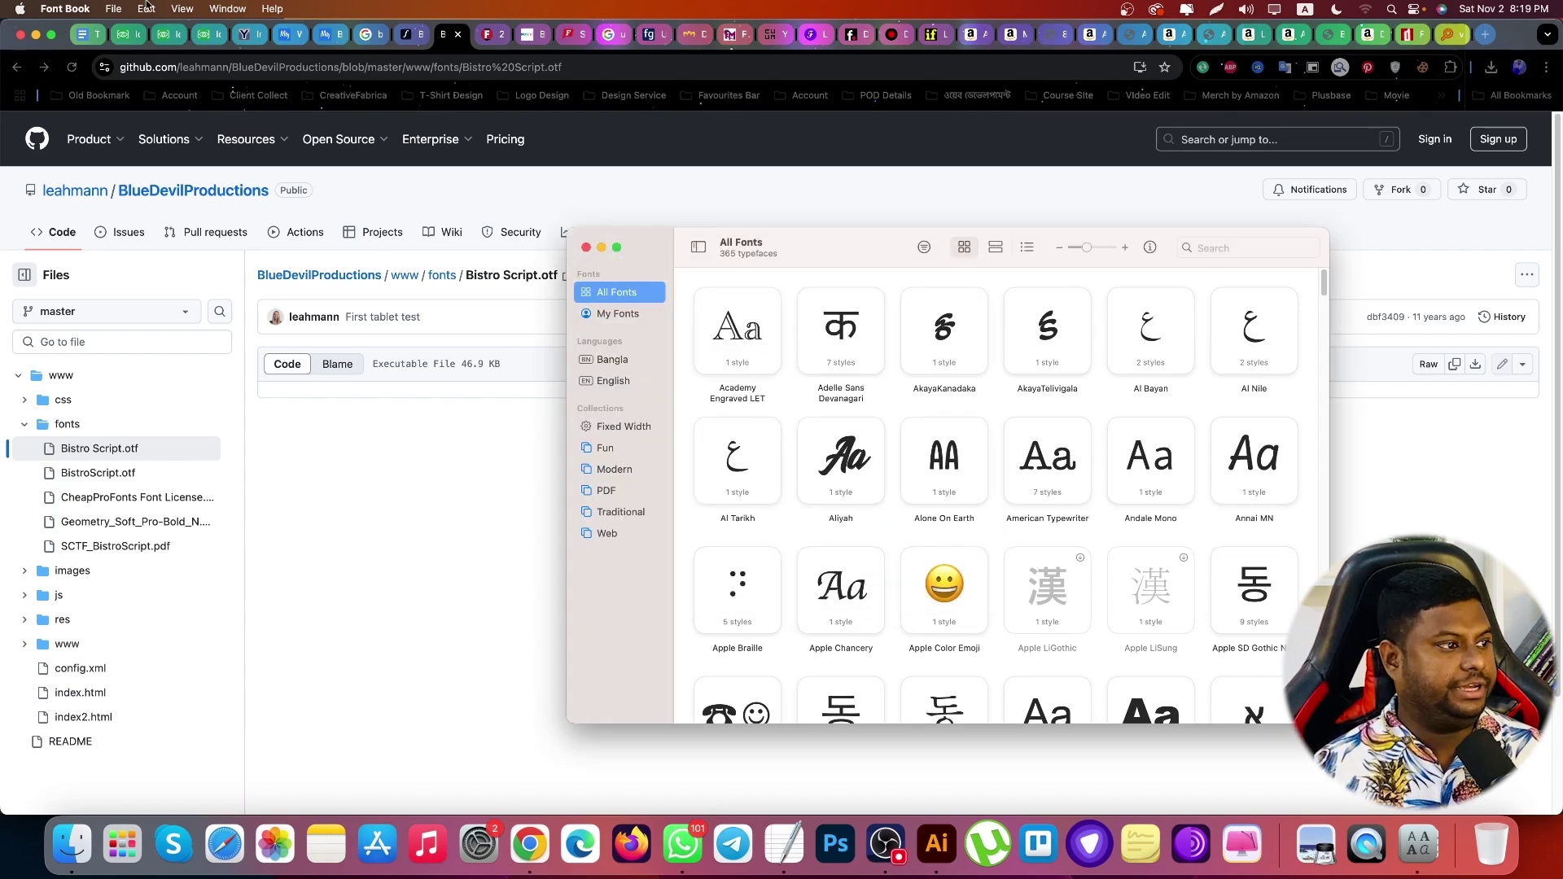
Check the identification progress of the joined World, separated World and single W uploads in the three LikeFont tabs
{"action": "left_click", "coordinate": [130, 35]}
{"action": "scroll", "coordinate": [538, 435], "scroll_direction": "down", "scroll_amount": 5}
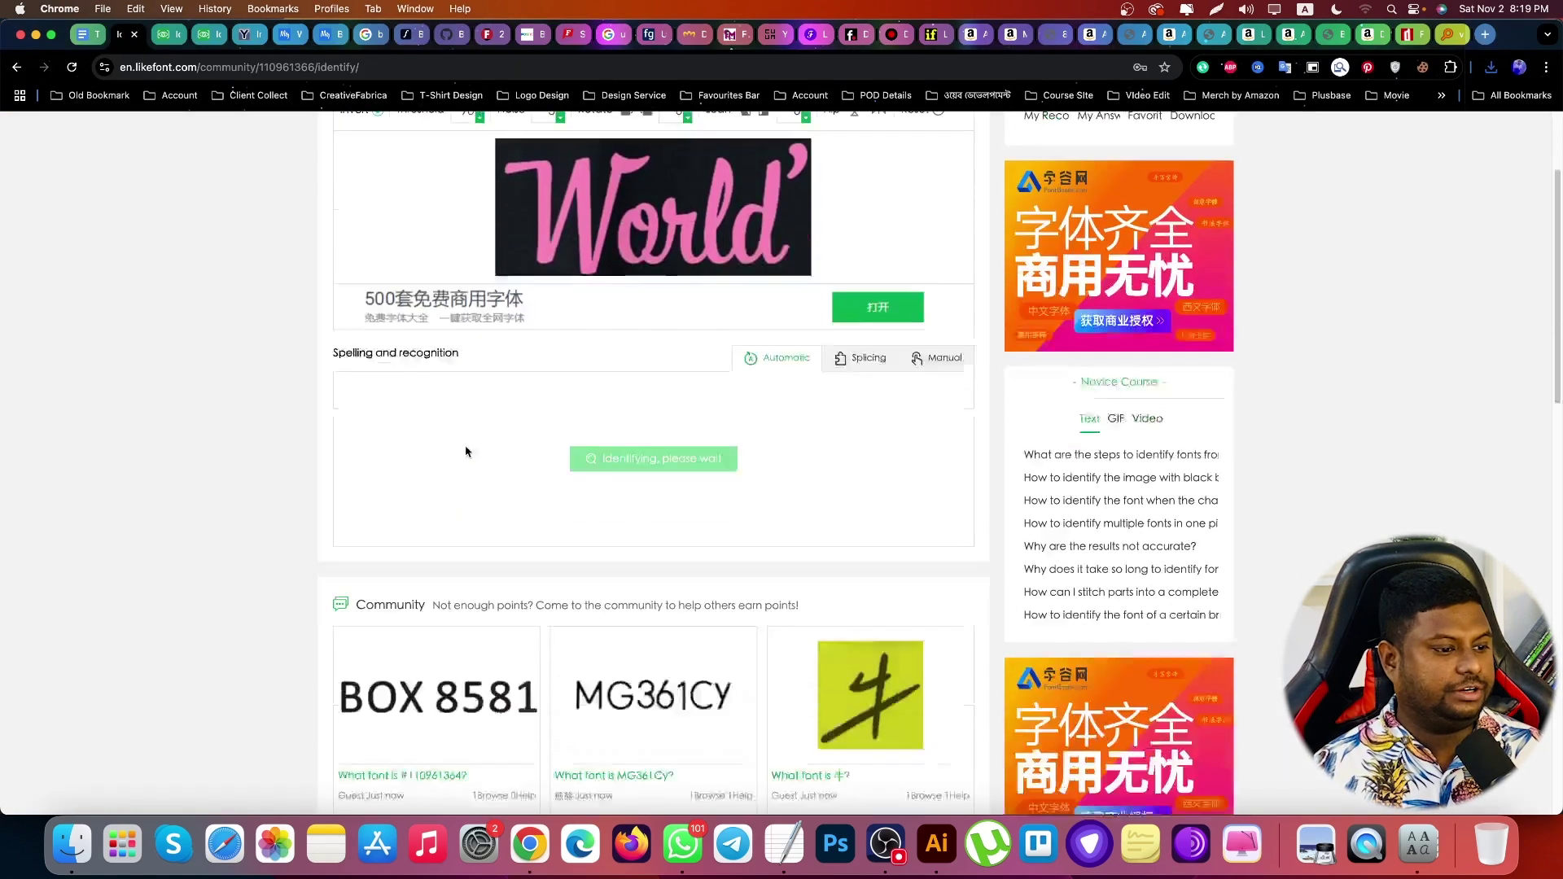
{"action": "left_click", "coordinate": [171, 35]}
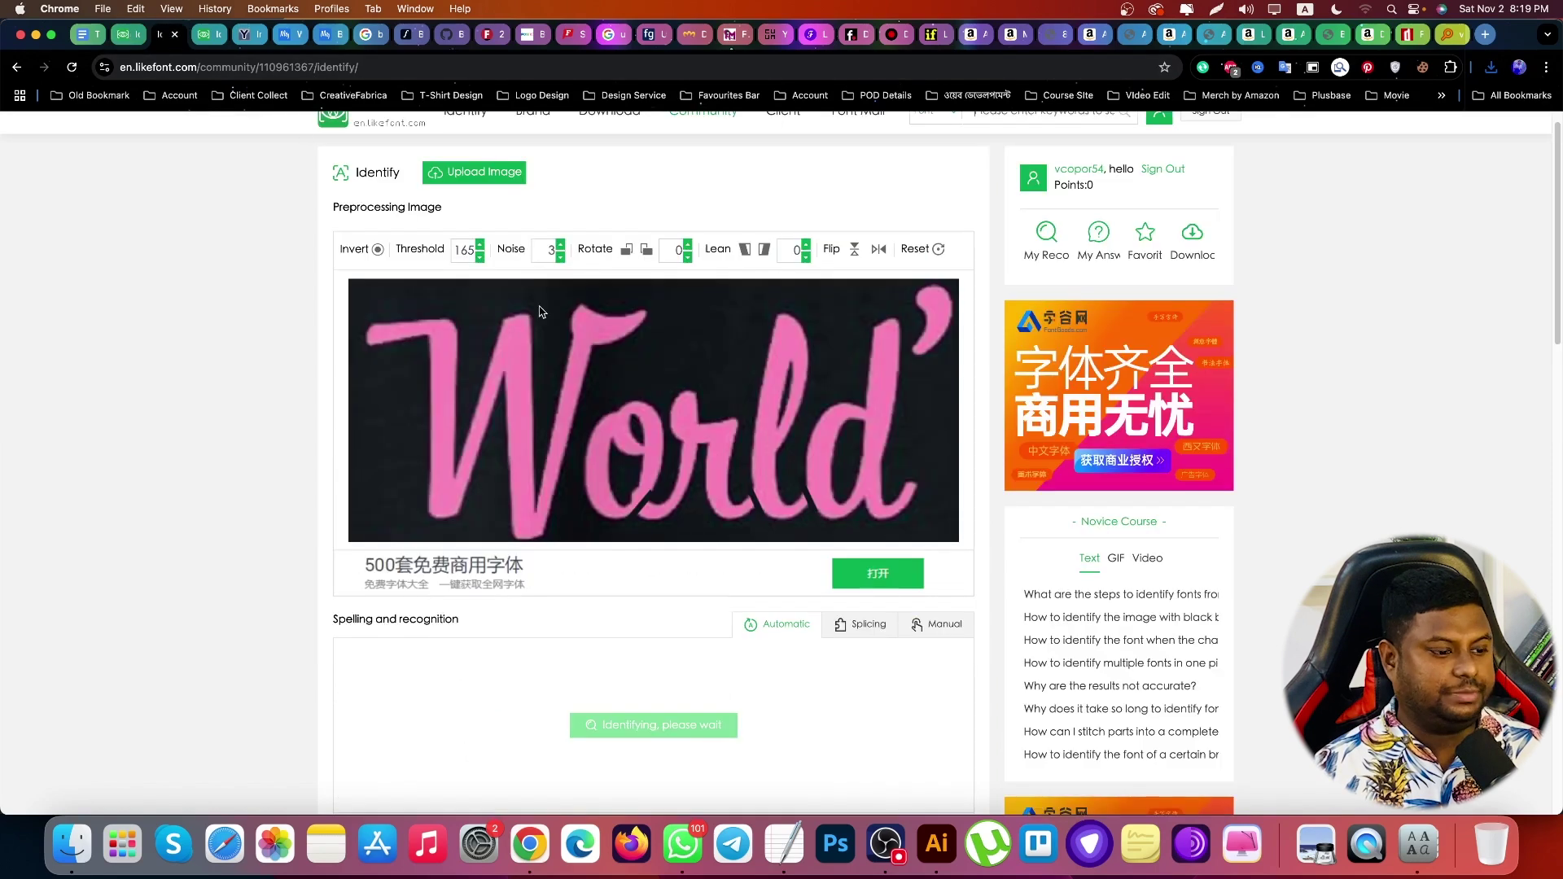
{"action": "scroll", "coordinate": [540, 313], "scroll_direction": "down", "scroll_amount": 4}
{"action": "left_click", "coordinate": [209, 36]}
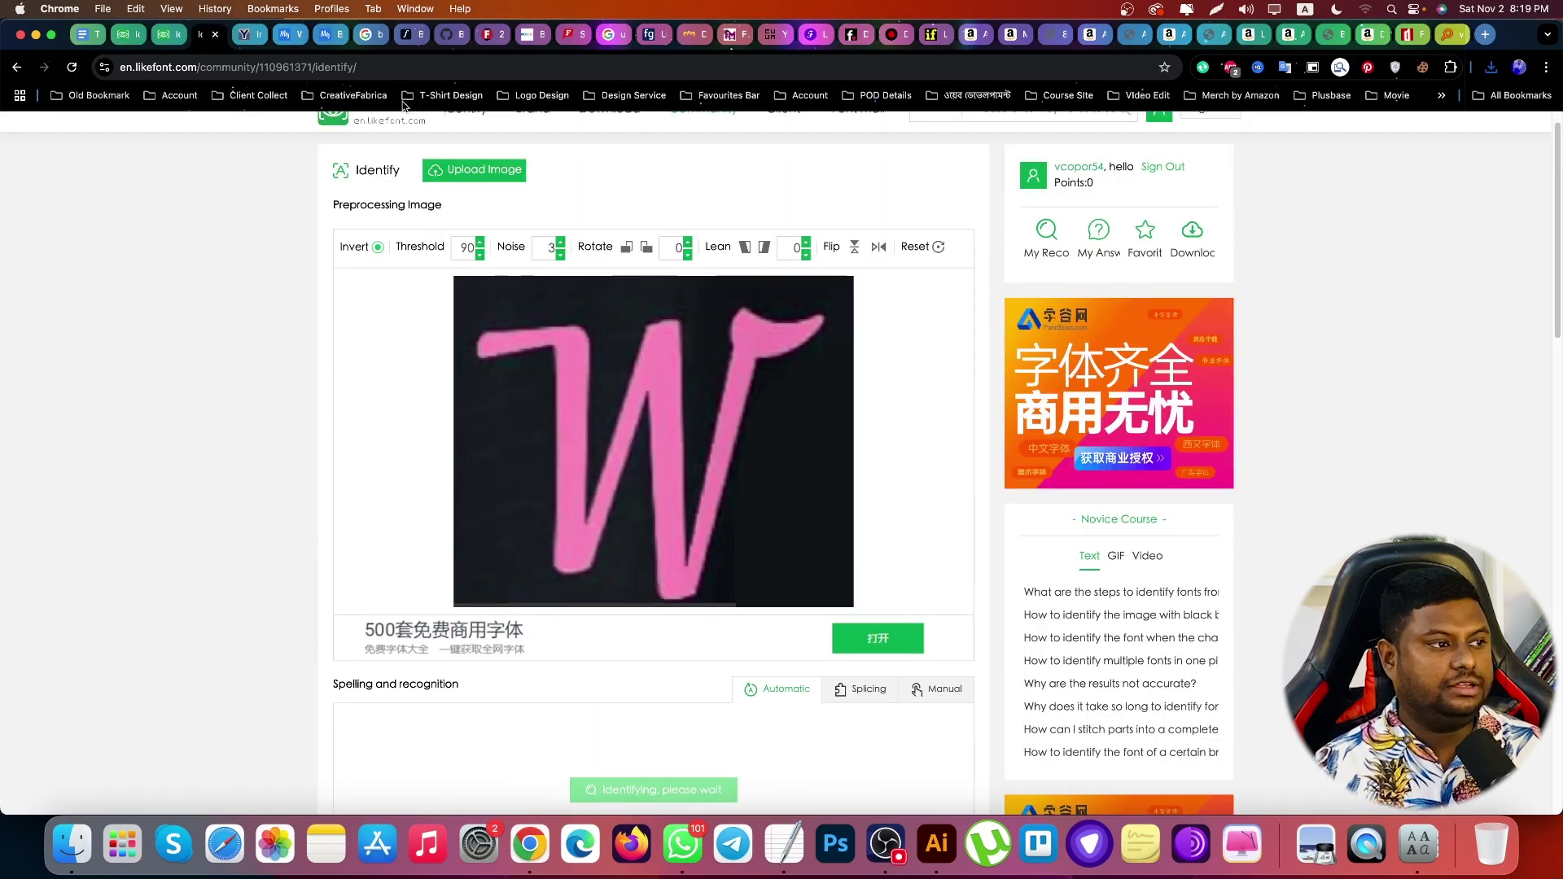
Revisit the WhatTheFont results and look through the open Amazon T-shirt pages, ending at the enlarged Mother & Daughter Best Friends for Life image
{"action": "left_click", "coordinate": [287, 34]}
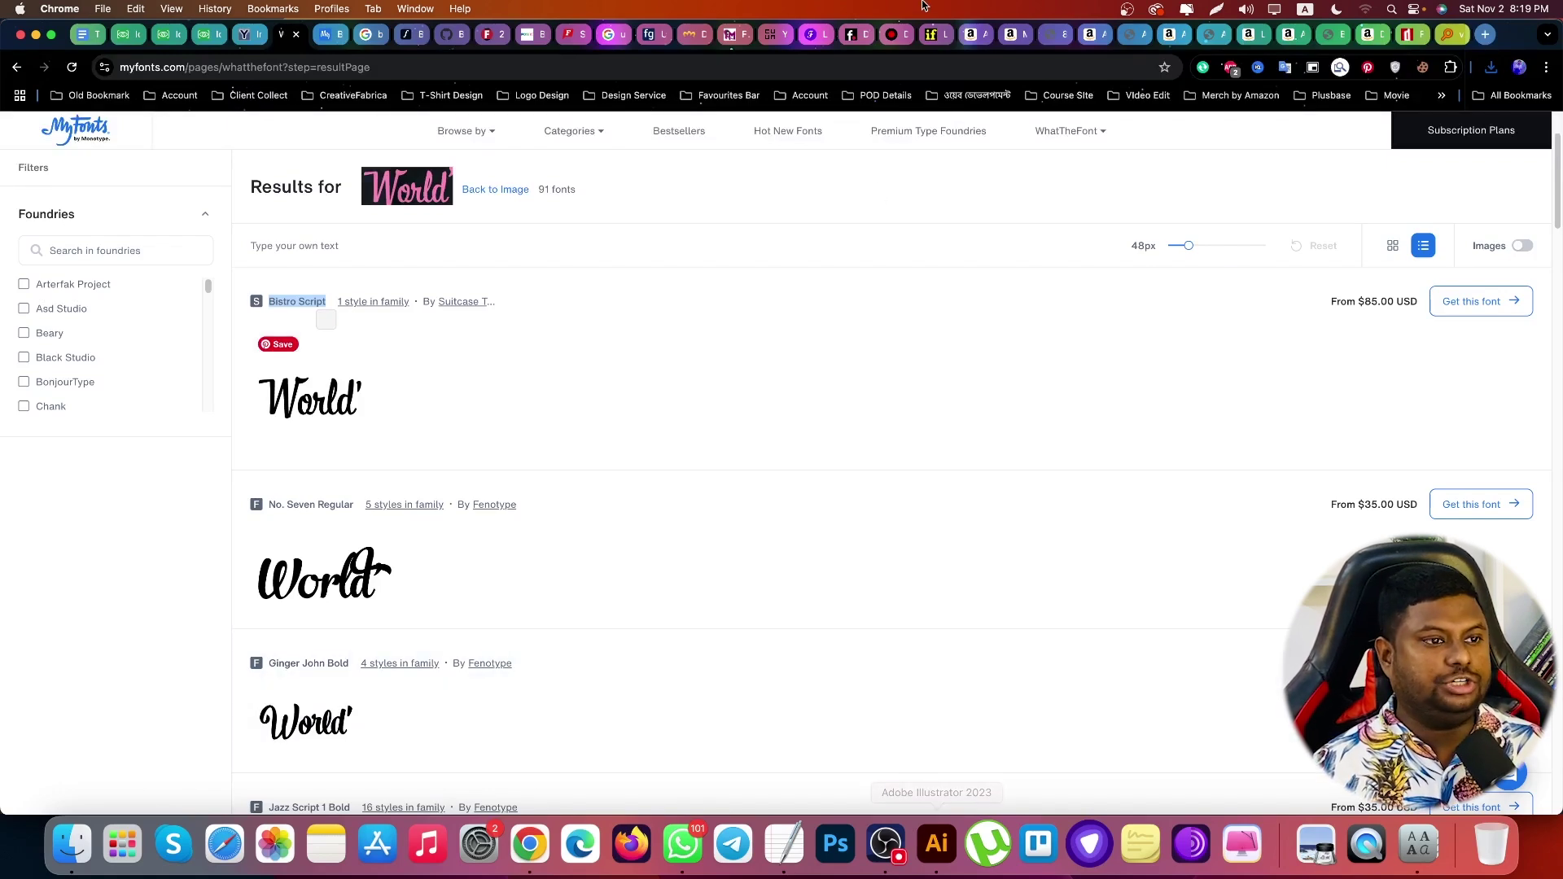
{"action": "left_click", "coordinate": [1096, 39]}
{"action": "left_click", "coordinate": [1136, 37]}
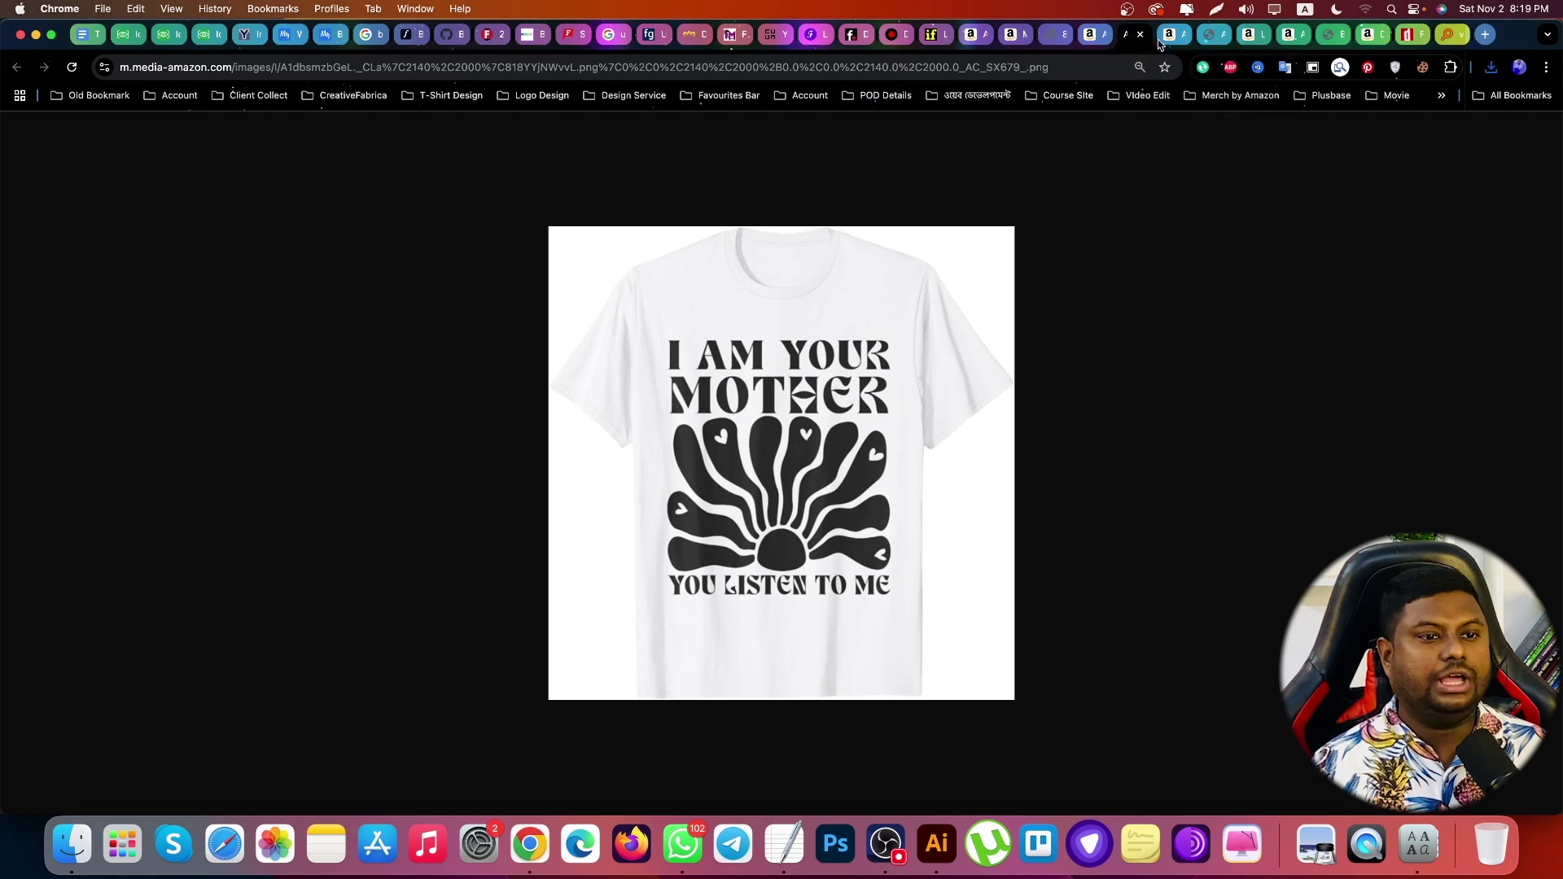
{"action": "left_click", "coordinate": [1175, 37]}
{"action": "left_click", "coordinate": [1212, 37]}
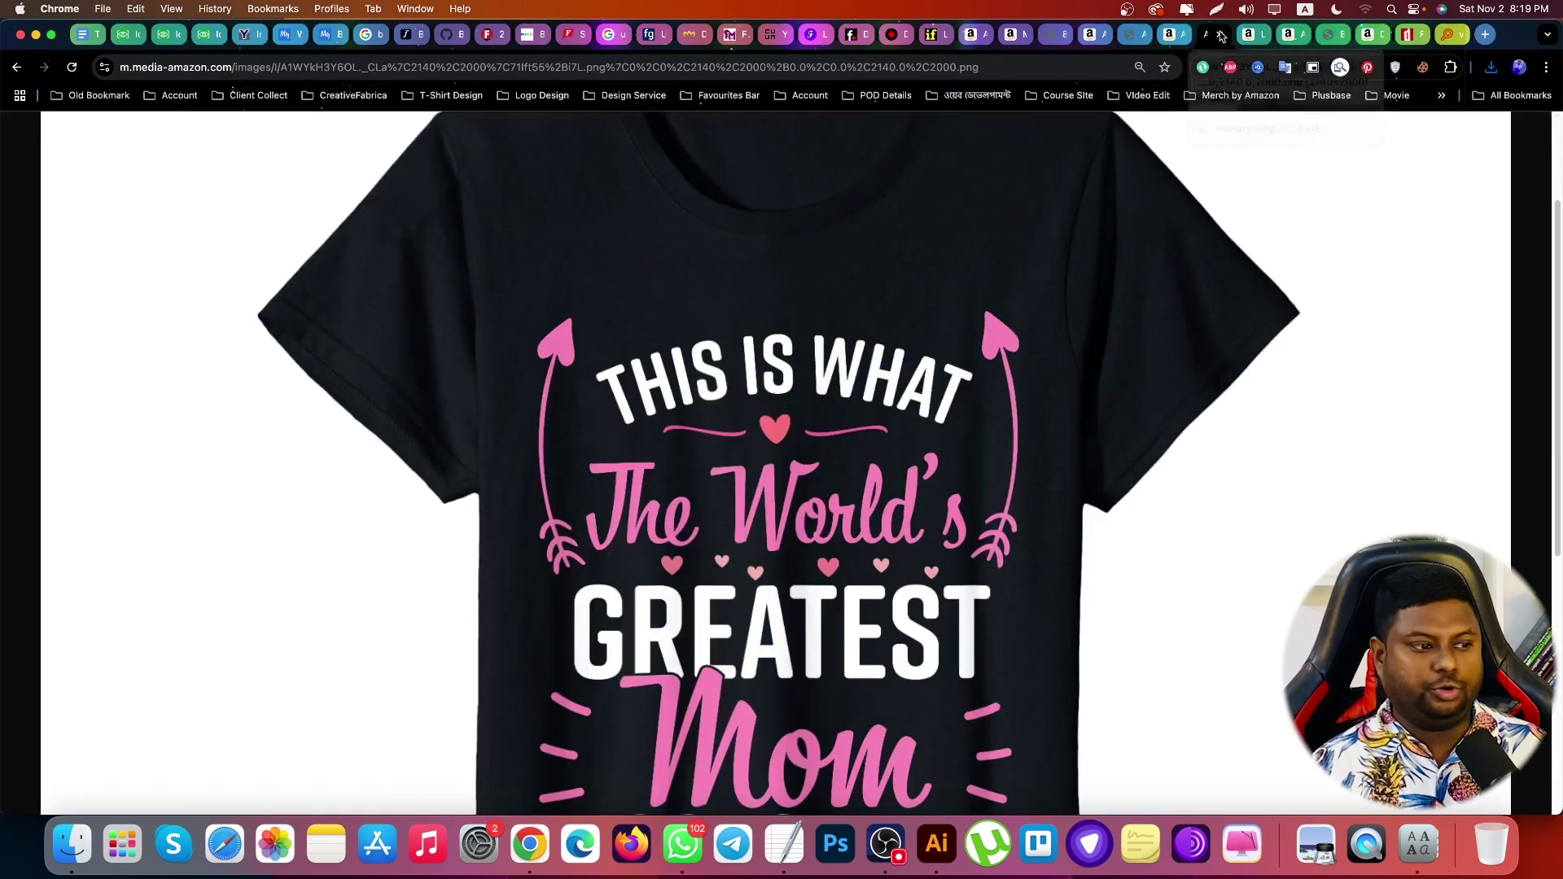
{"action": "left_click", "coordinate": [1253, 37]}
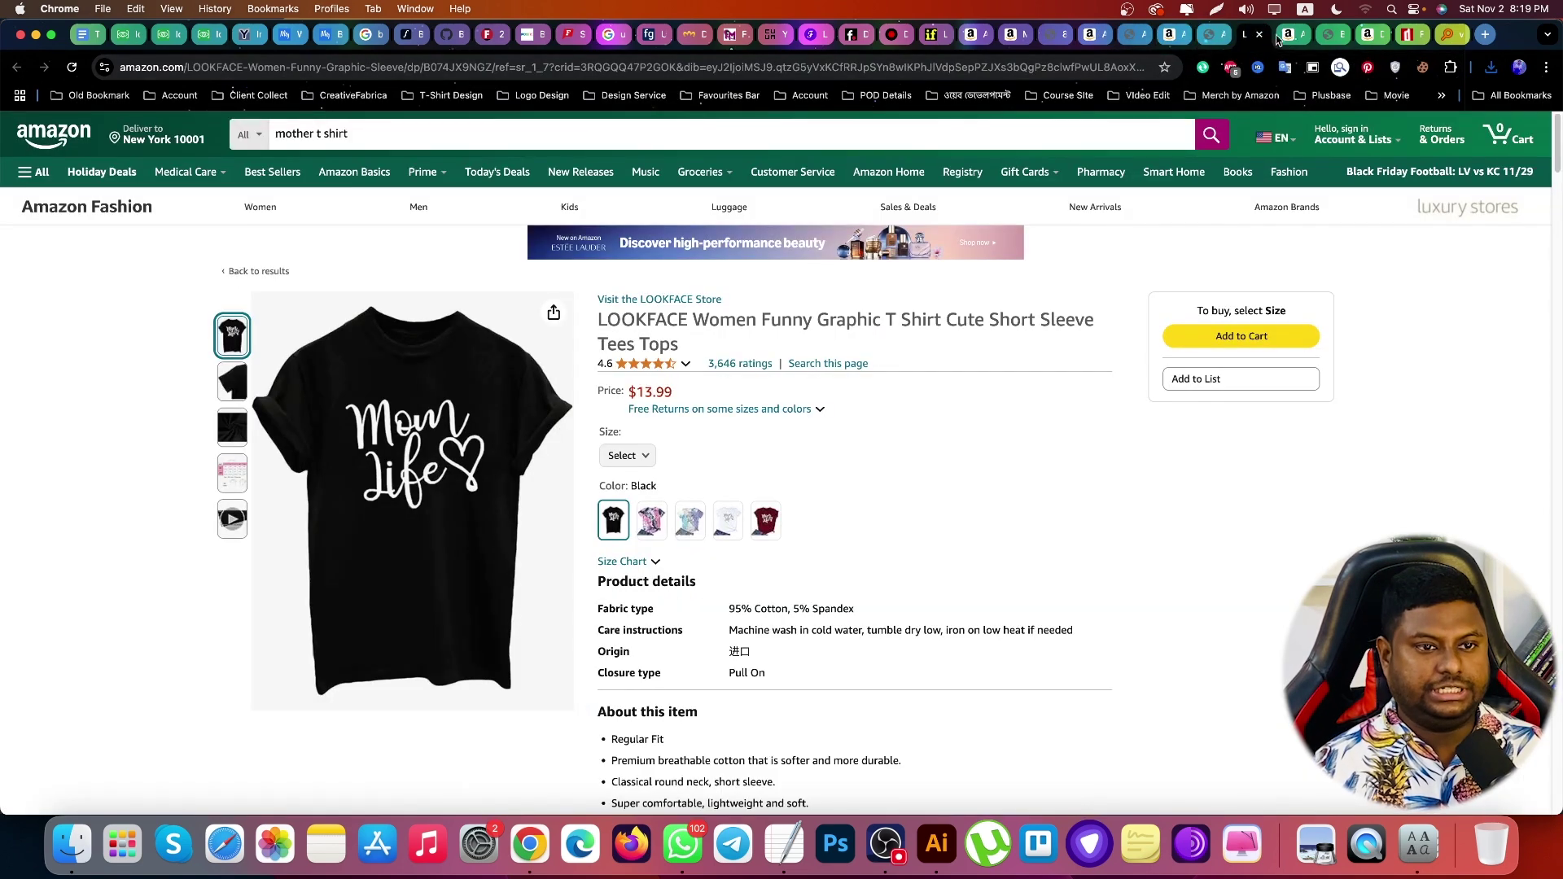
{"action": "left_click", "coordinate": [1291, 36]}
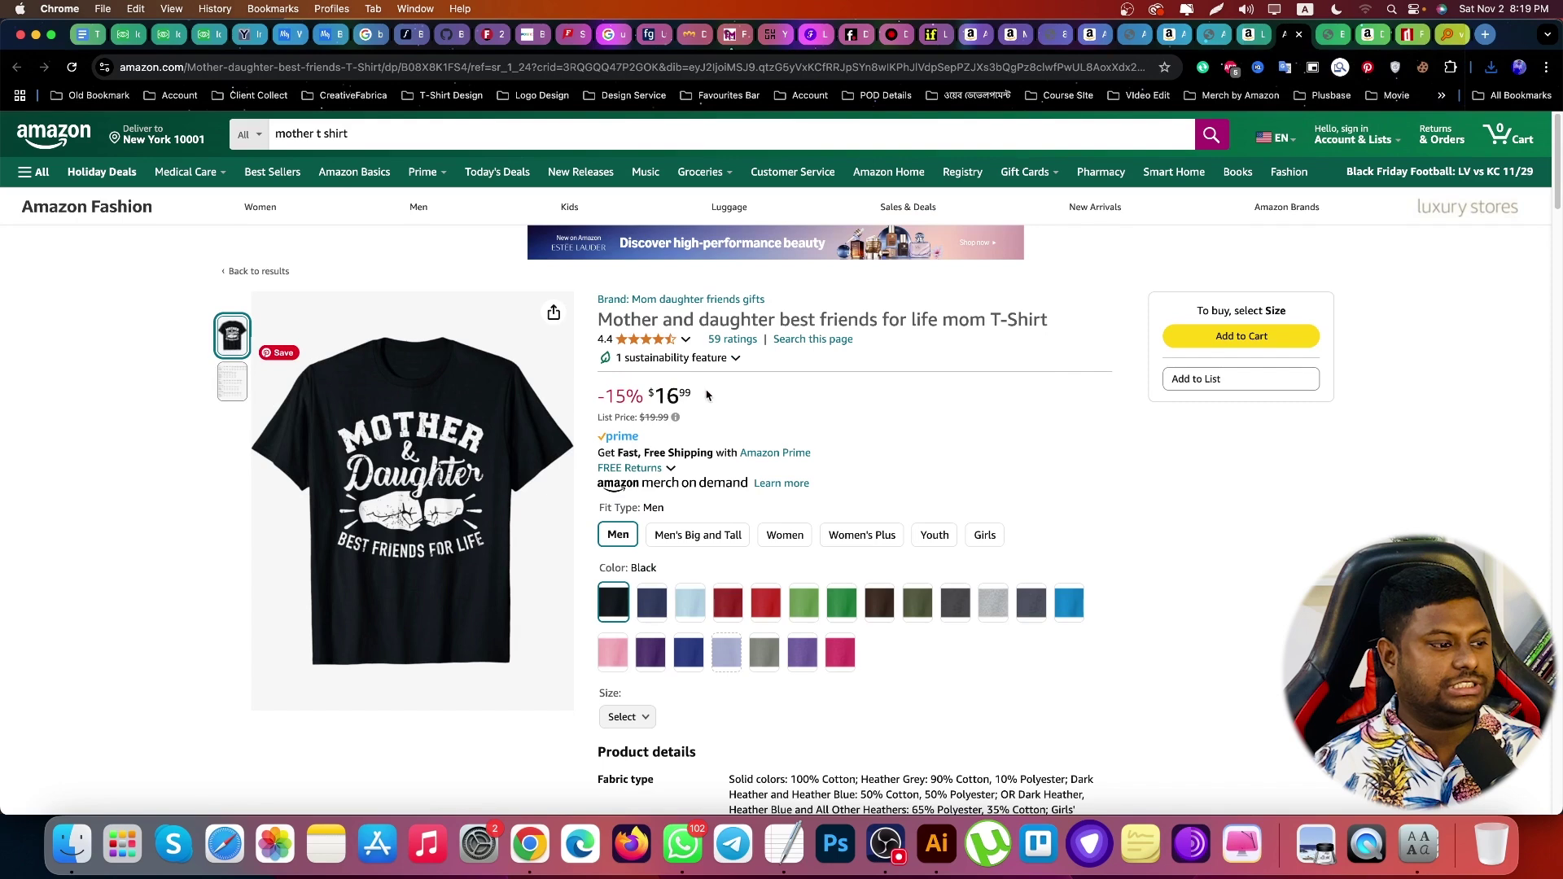
{"action": "left_click", "coordinate": [1329, 36]}
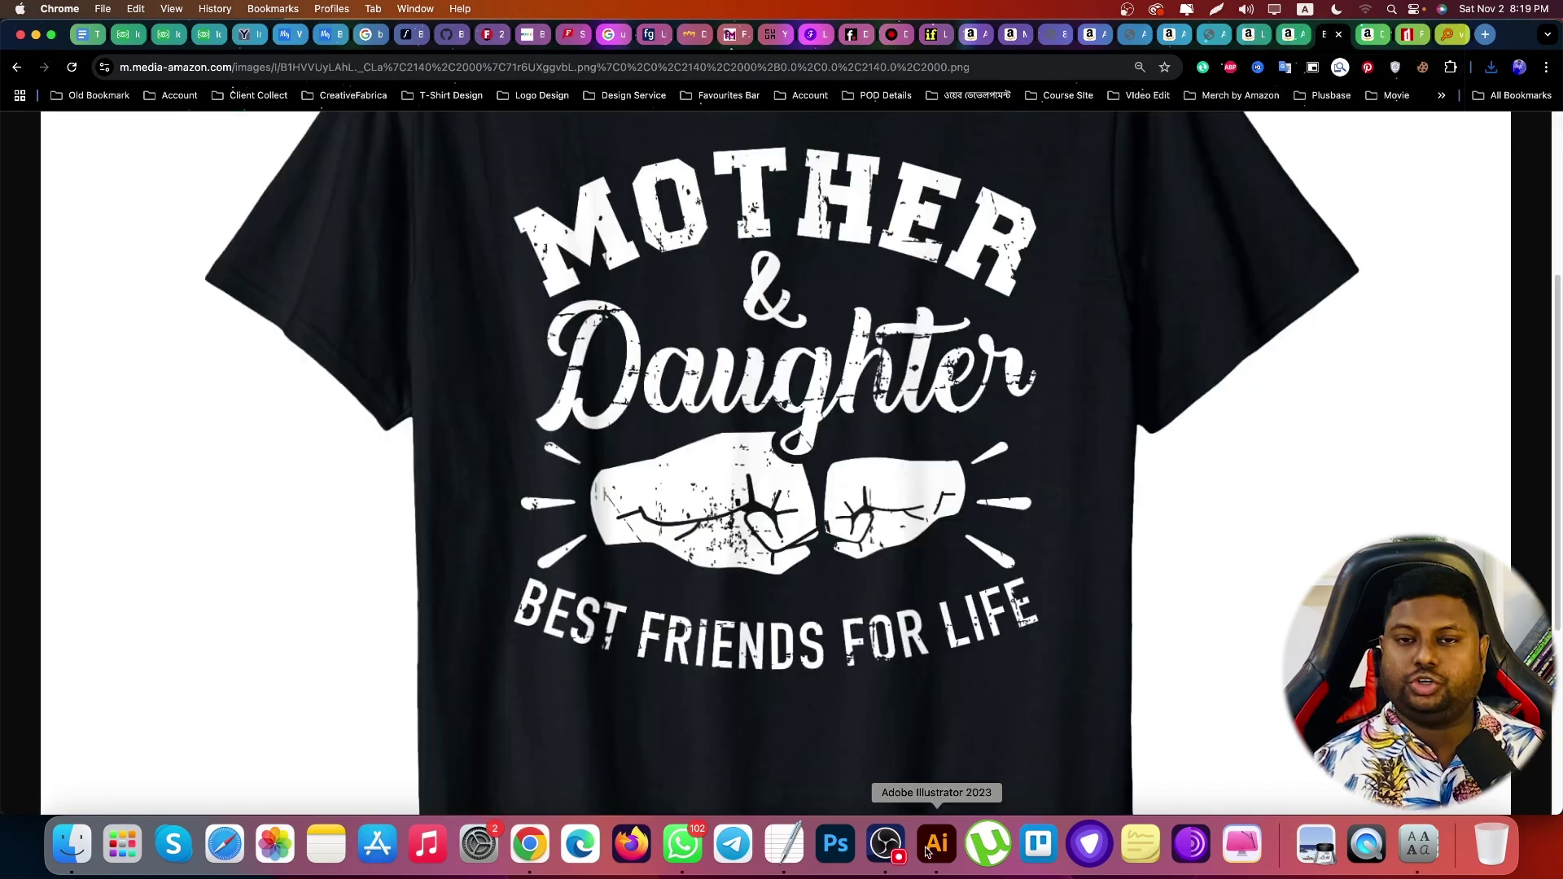